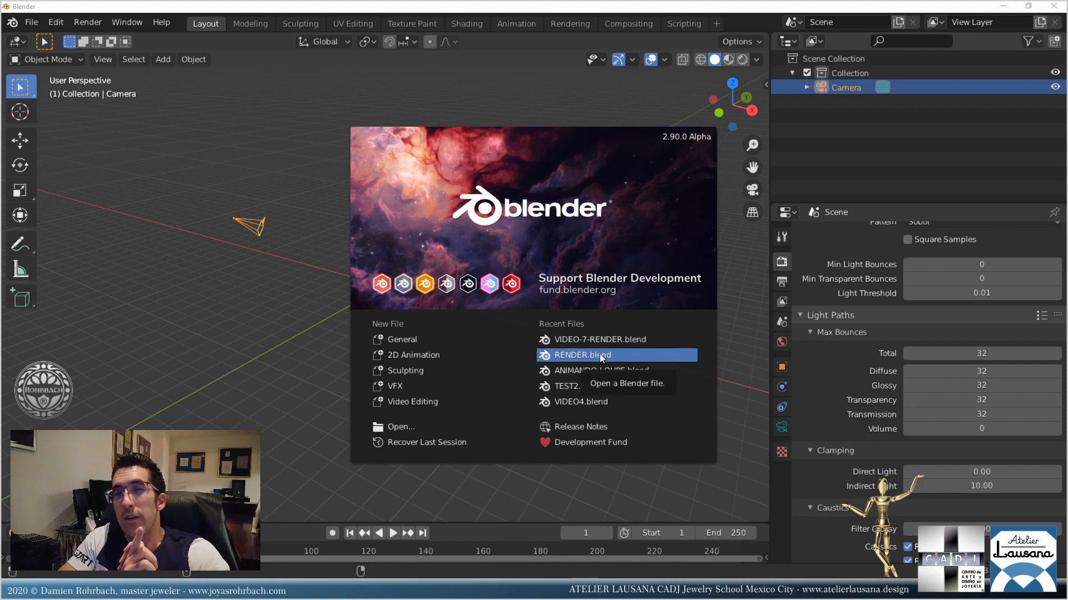
Add a mesh plane at the world origin and show its transform and dimension values in the 3D view.
click(574, 247)
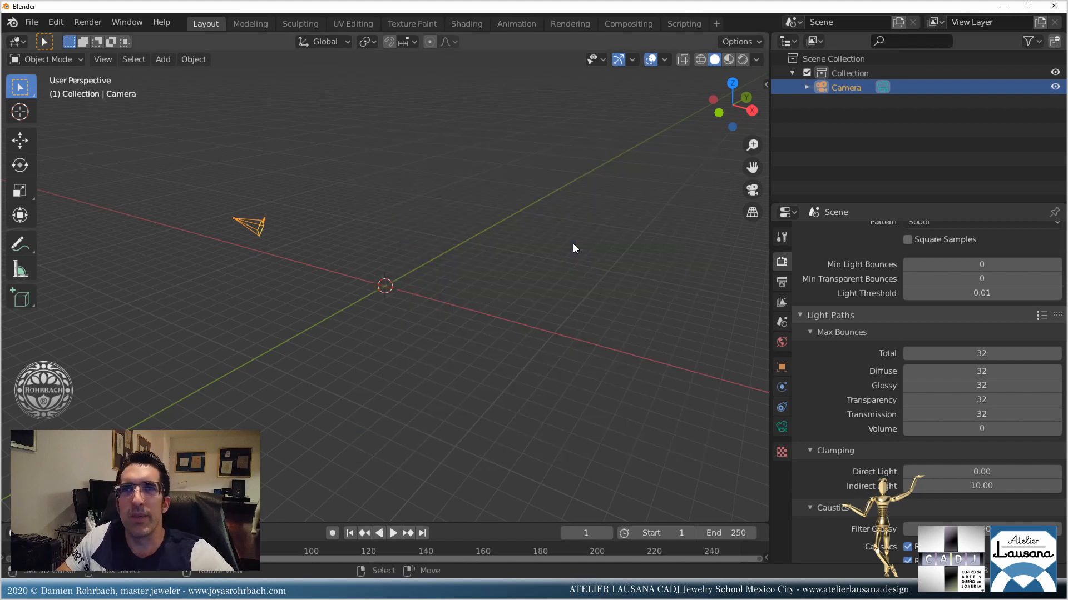
middle_drag(566, 242, 119, 149)
click(163, 59)
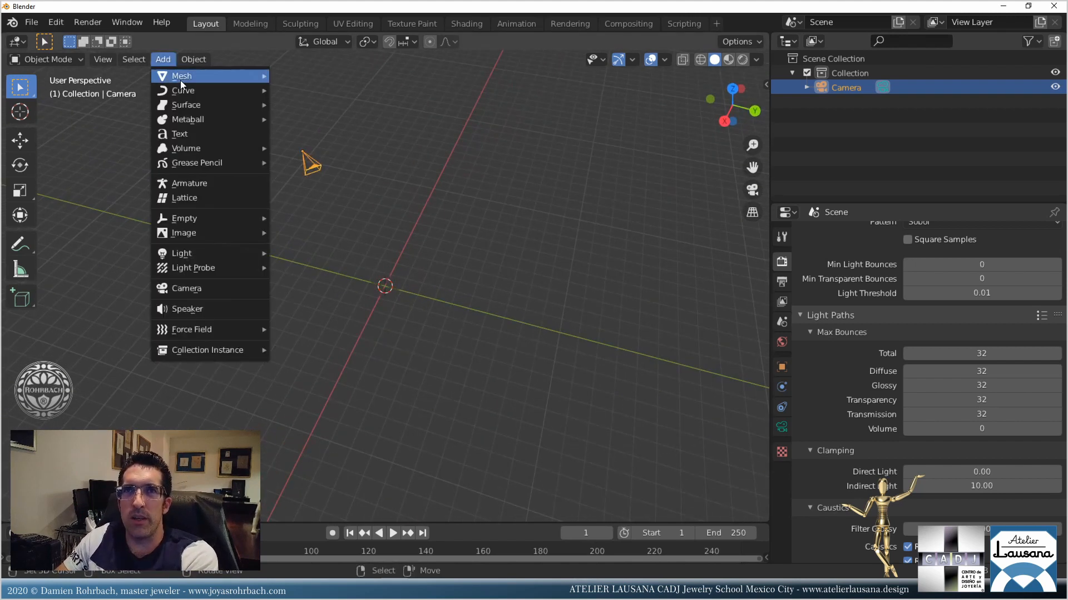
mouse_move(180, 77)
click(340, 75)
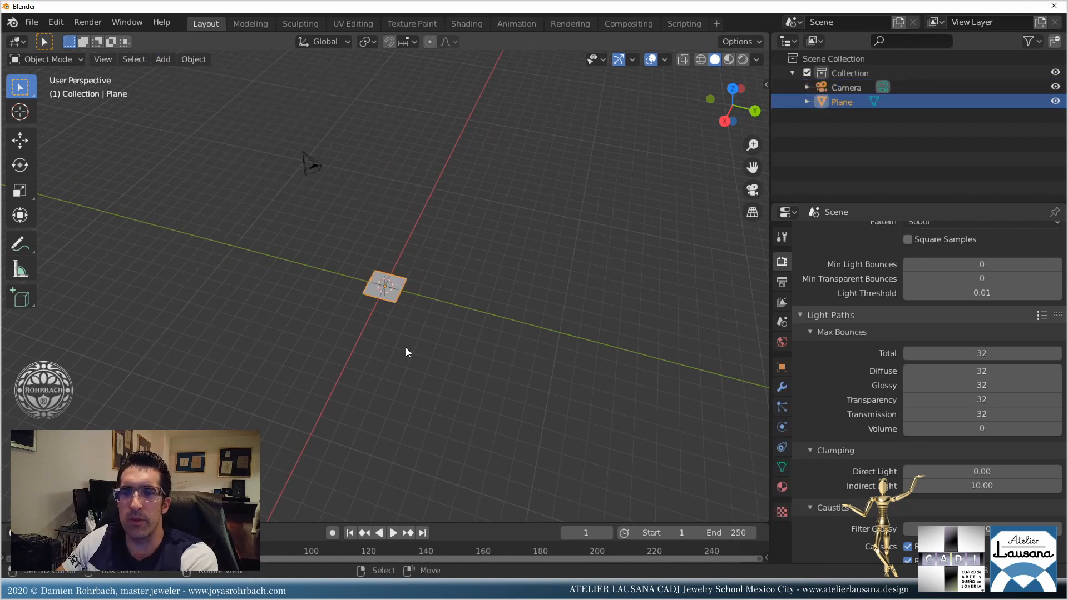
key(n)
middle_drag(312, 391, 367, 317)
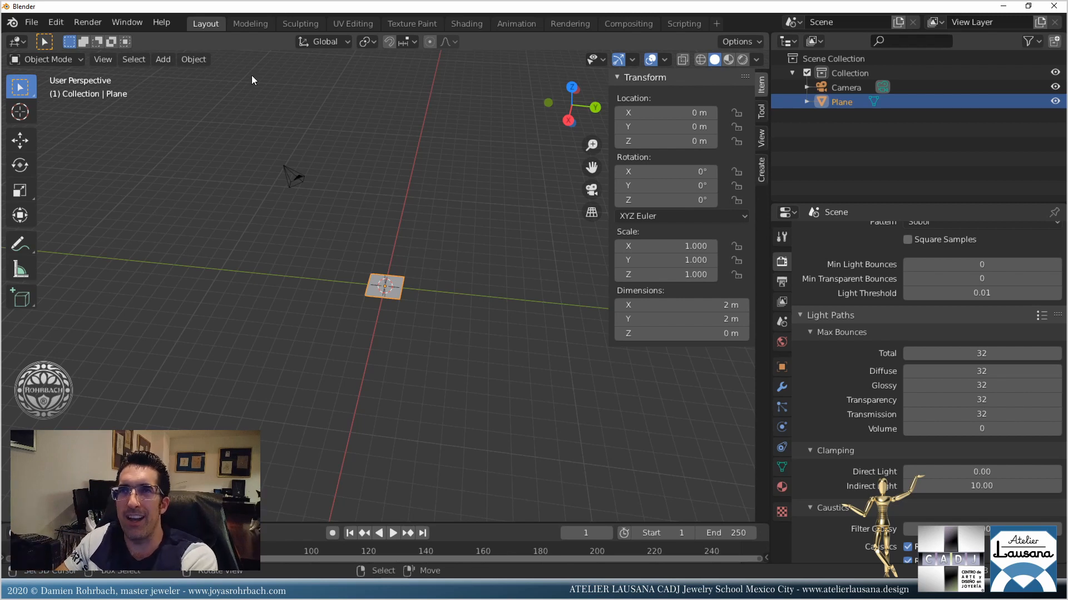
Switch to the Sculpting workspace and enable Dyntopo on the plane, accepting the vertex data warning.
click(306, 23)
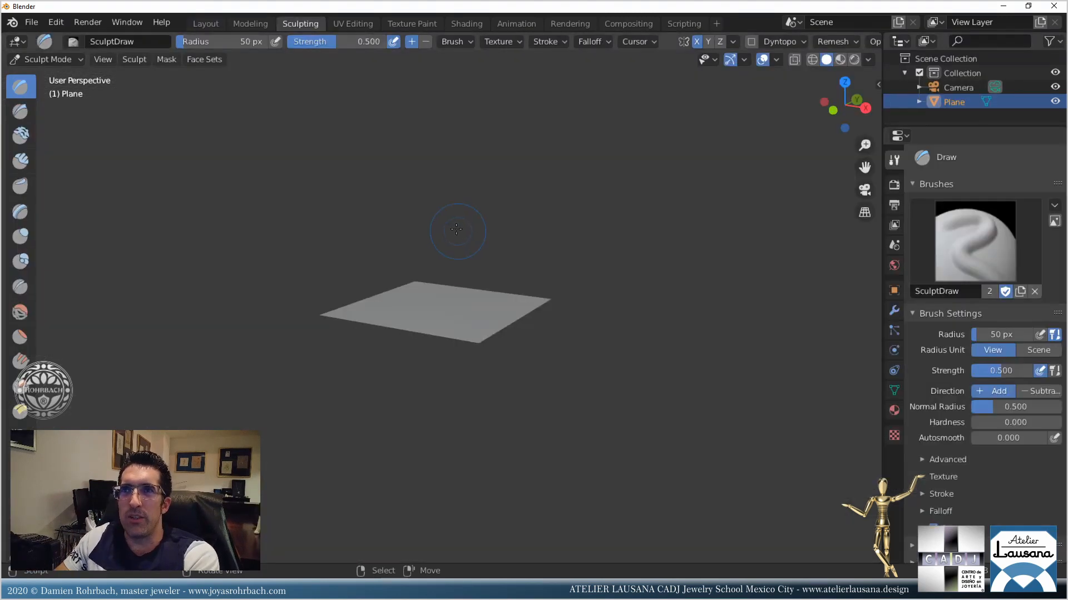
middle_drag(457, 234, 476, 280)
scroll(477, 279, up, 3)
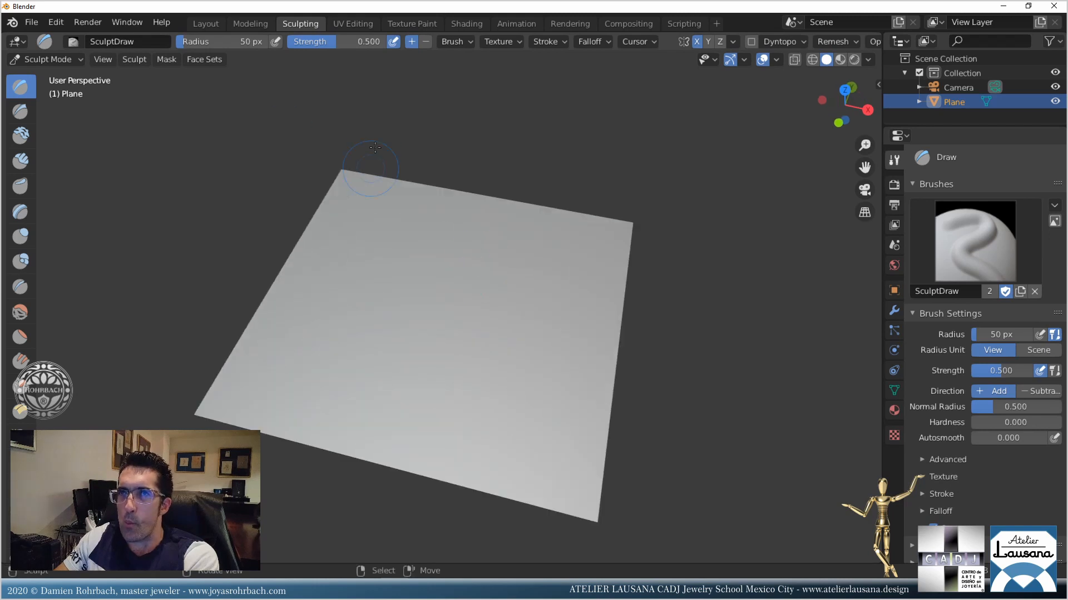
click(785, 42)
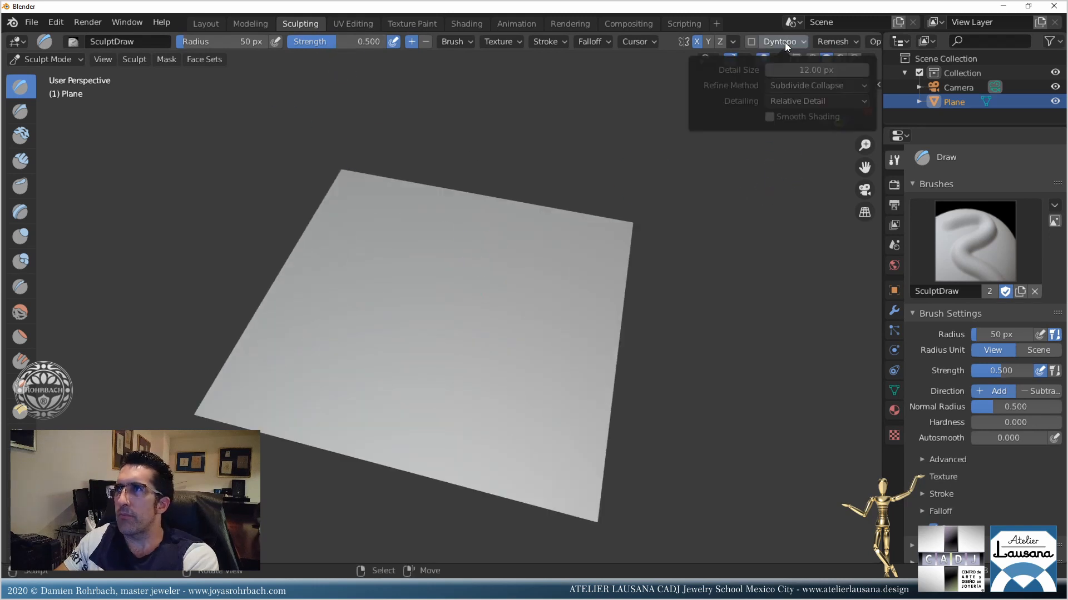
click(753, 43)
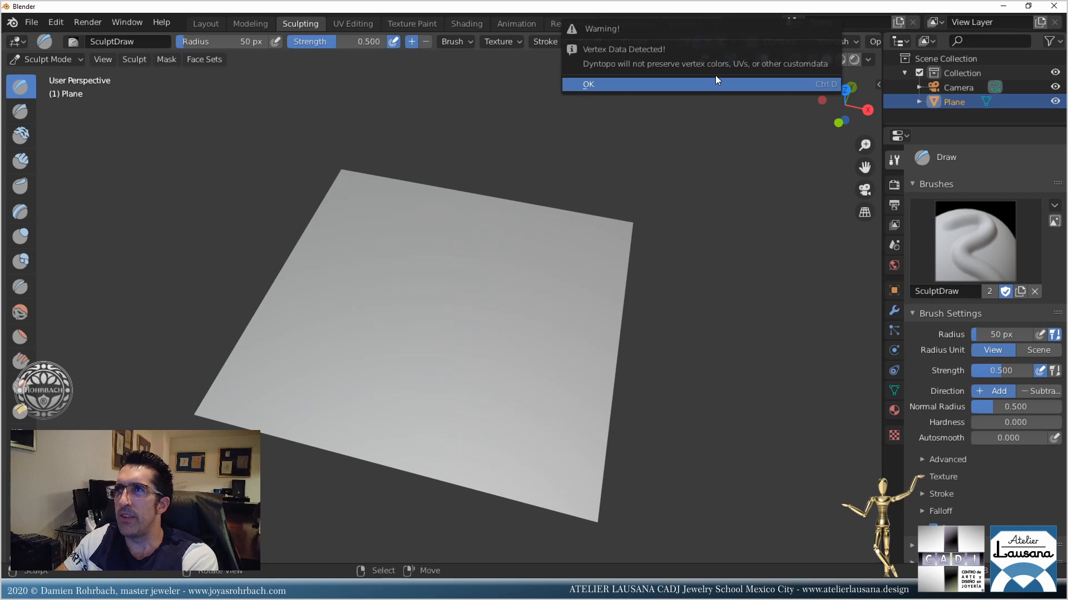
click(701, 89)
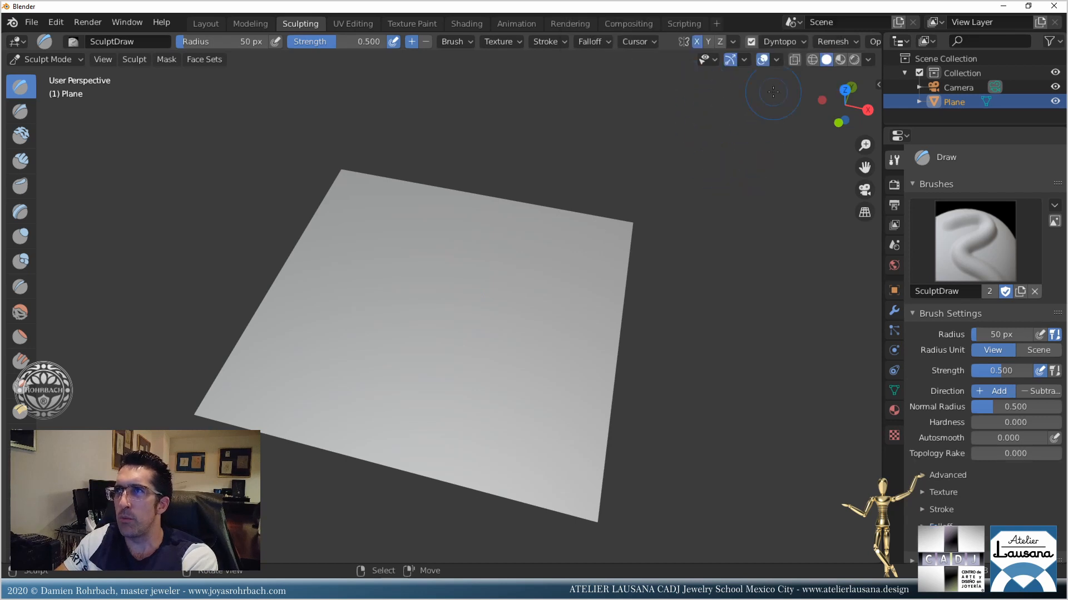
Set the Dyntopo detail size to 2 px.
click(789, 44)
click(819, 70)
text(2)
key(Return)
Sculpt a raised, X-mirrored ornament of spirals and curling scrolls on the plane with the Draw brush at 50 px radius.
scroll(300, 334, up, 3)
mouse_move(387, 295)
mouse_down()
mouse_move(370, 294)
mouse_move(356, 268)
mouse_move(381, 243)
mouse_move(424, 309)
mouse_move(348, 334)
mouse_move(322, 239)
mouse_move(329, 198)
mouse_move(299, 205)
mouse_move(246, 252)
mouse_move(254, 253)
mouse_up()
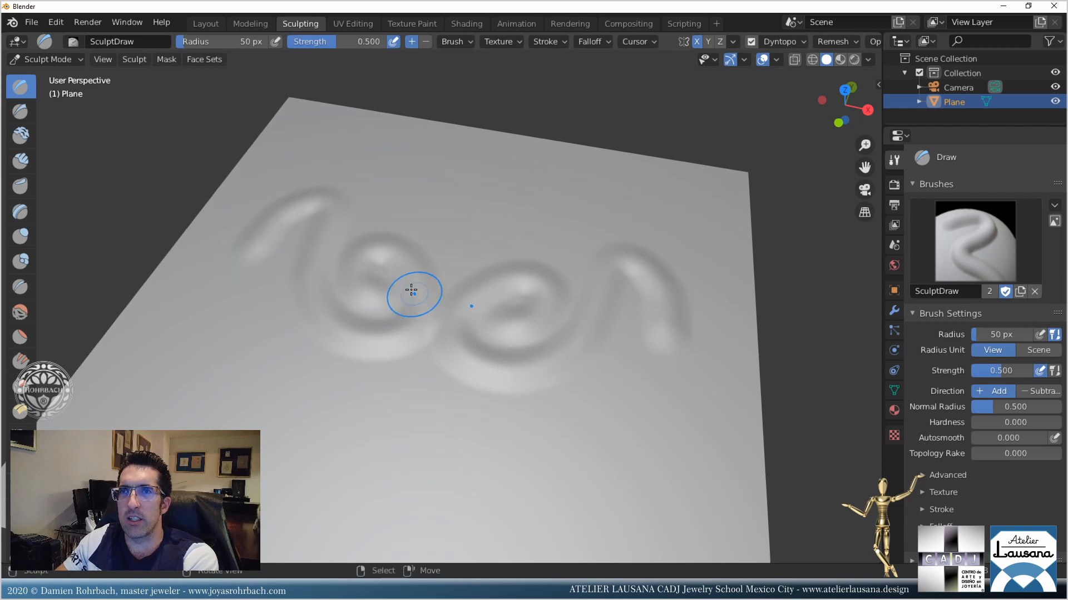
mouse_move(398, 278)
mouse_down()
mouse_move(356, 295)
mouse_move(369, 252)
mouse_move(422, 272)
mouse_move(426, 328)
mouse_move(362, 348)
mouse_move(302, 293)
mouse_move(310, 225)
mouse_move(327, 198)
mouse_move(272, 217)
mouse_move(245, 246)
mouse_move(282, 255)
mouse_move(276, 286)
mouse_move(248, 281)
mouse_move(229, 310)
mouse_move(245, 340)
mouse_move(269, 339)
mouse_move(272, 374)
mouse_move(207, 384)
mouse_move(233, 417)
mouse_move(332, 406)
mouse_move(324, 377)
mouse_move(391, 401)
mouse_move(324, 483)
mouse_move(275, 504)
mouse_move(184, 464)
mouse_up()
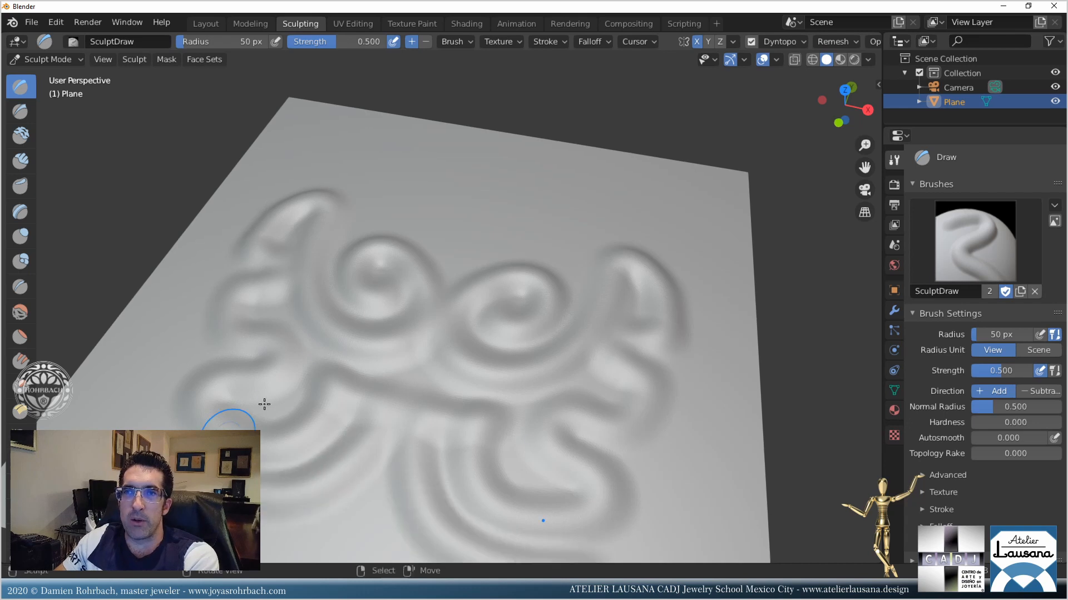
mouse_move(386, 295)
mouse_down()
mouse_move(363, 294)
mouse_move(369, 258)
mouse_move(429, 282)
mouse_move(382, 341)
mouse_move(307, 291)
mouse_move(322, 223)
mouse_move(310, 201)
mouse_move(279, 208)
mouse_move(259, 253)
mouse_move(274, 287)
mouse_move(238, 298)
mouse_move(223, 329)
mouse_move(259, 343)
mouse_move(270, 377)
mouse_move(219, 386)
mouse_move(205, 422)
mouse_move(265, 449)
mouse_move(322, 409)
mouse_move(317, 372)
mouse_move(388, 405)
mouse_move(328, 474)
mouse_move(223, 511)
mouse_move(156, 426)
mouse_move(234, 550)
mouse_move(369, 443)
mouse_move(375, 395)
mouse_move(322, 369)
mouse_move(295, 424)
mouse_move(250, 426)
mouse_move(215, 382)
mouse_move(284, 353)
mouse_move(234, 336)
mouse_move(234, 289)
mouse_move(282, 264)
mouse_move(244, 237)
mouse_move(251, 223)
mouse_move(315, 192)
mouse_move(328, 201)
mouse_move(310, 273)
mouse_move(334, 337)
mouse_move(377, 350)
mouse_move(419, 325)
mouse_move(429, 276)
mouse_move(389, 238)
mouse_move(345, 248)
mouse_move(357, 288)
mouse_move(386, 294)
mouse_move(347, 280)
mouse_move(367, 245)
mouse_move(400, 250)
mouse_move(429, 289)
mouse_move(416, 327)
mouse_move(358, 353)
mouse_move(310, 322)
mouse_move(317, 300)
mouse_up()
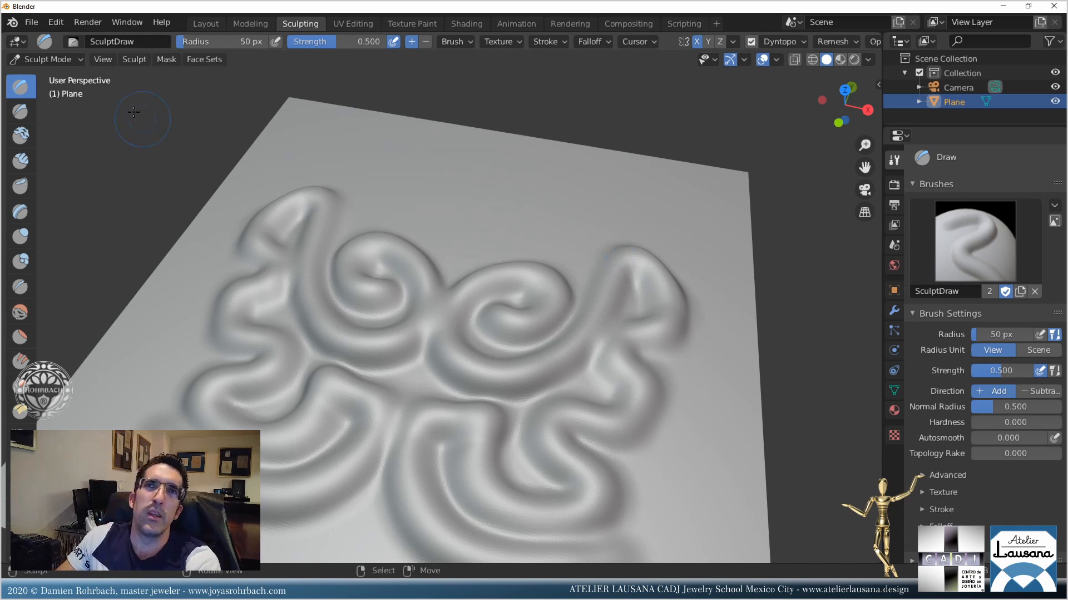
Return to the Layout workspace and inspect the sculpted relief on the plane up close and from above.
click(213, 28)
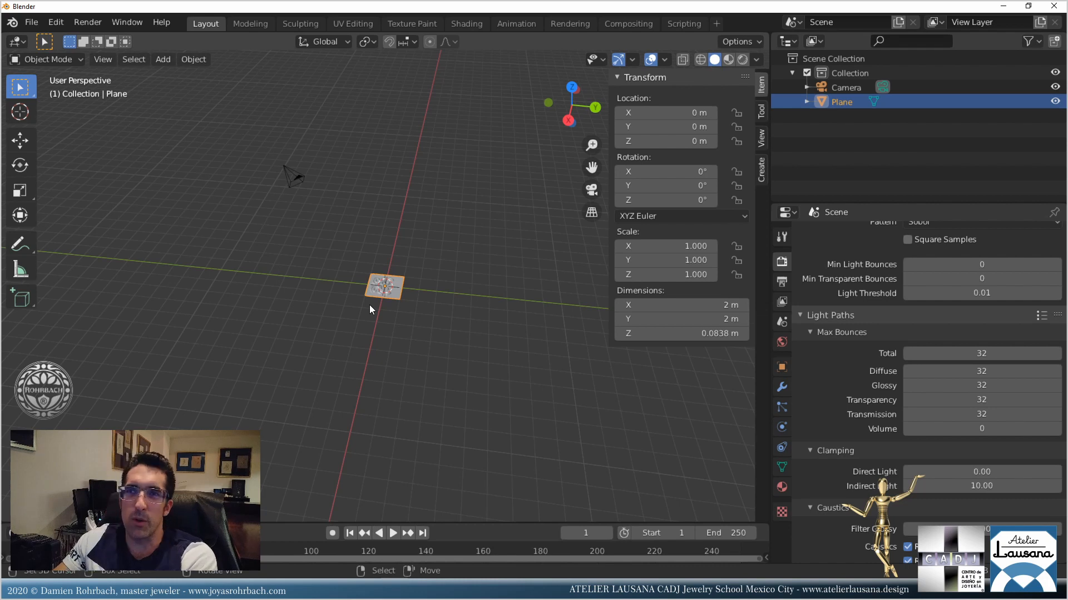
key(KP_Decimal)
middle_drag(369, 305, 434, 317)
scroll(398, 365, up, 5)
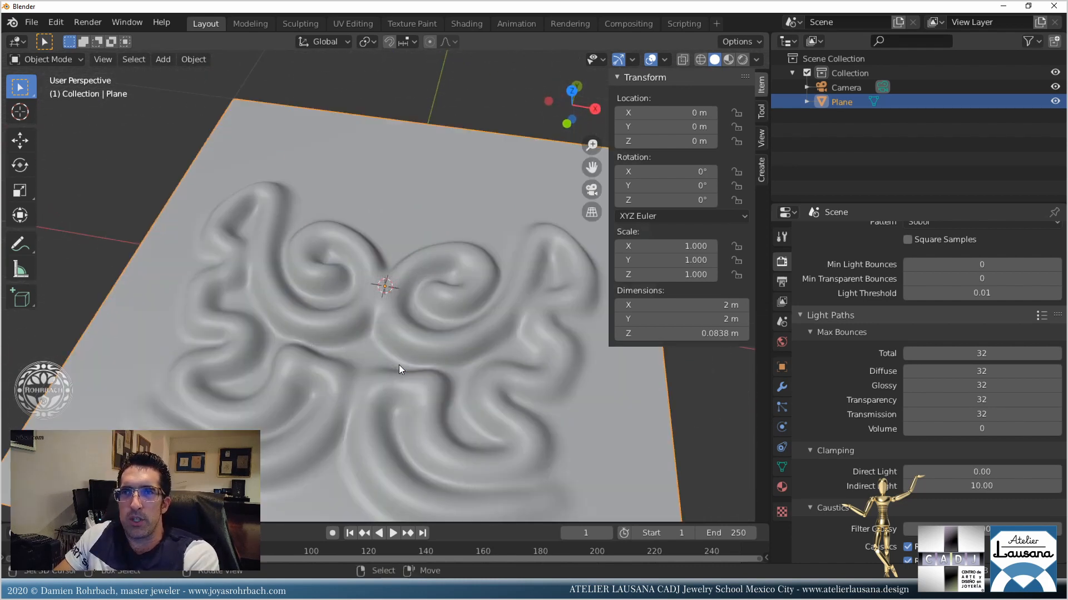
scroll(398, 365, down, 5)
middle_drag(399, 365, 387, 346)
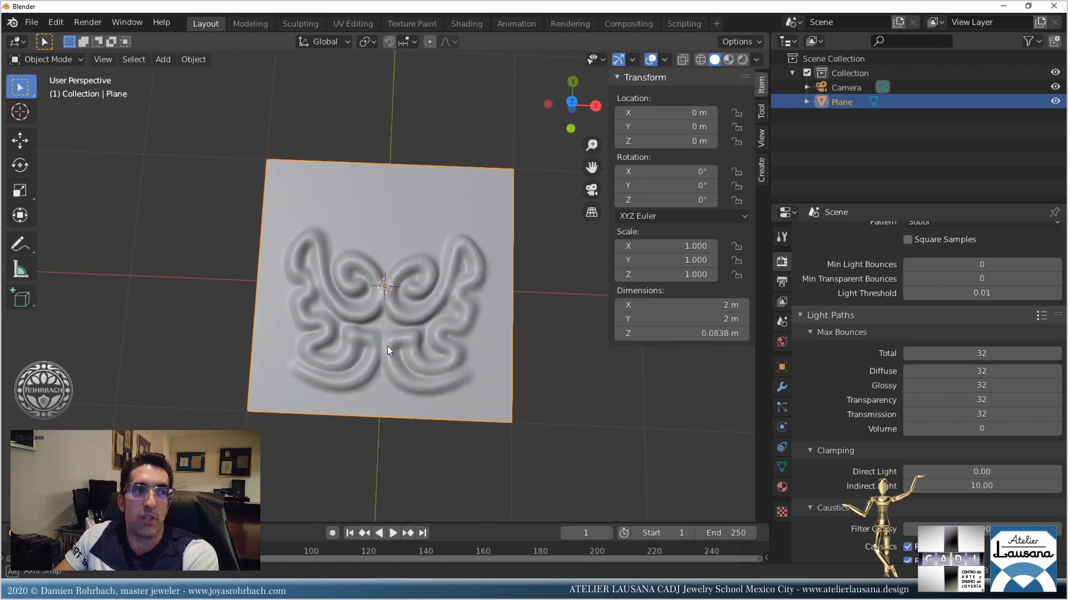
Save the scene as VIDEO-9.blend in the VIDEO-9 displace-curves folder, and hide the sculpted plane.
key(ctrl+F10)
key(ctrl+shift+s)
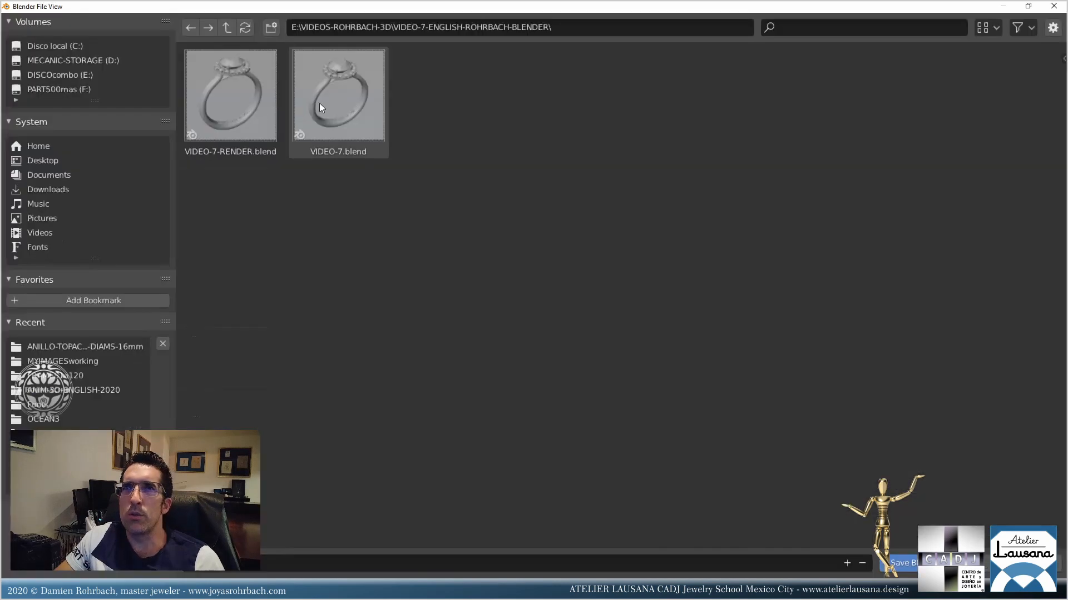
click(226, 29)
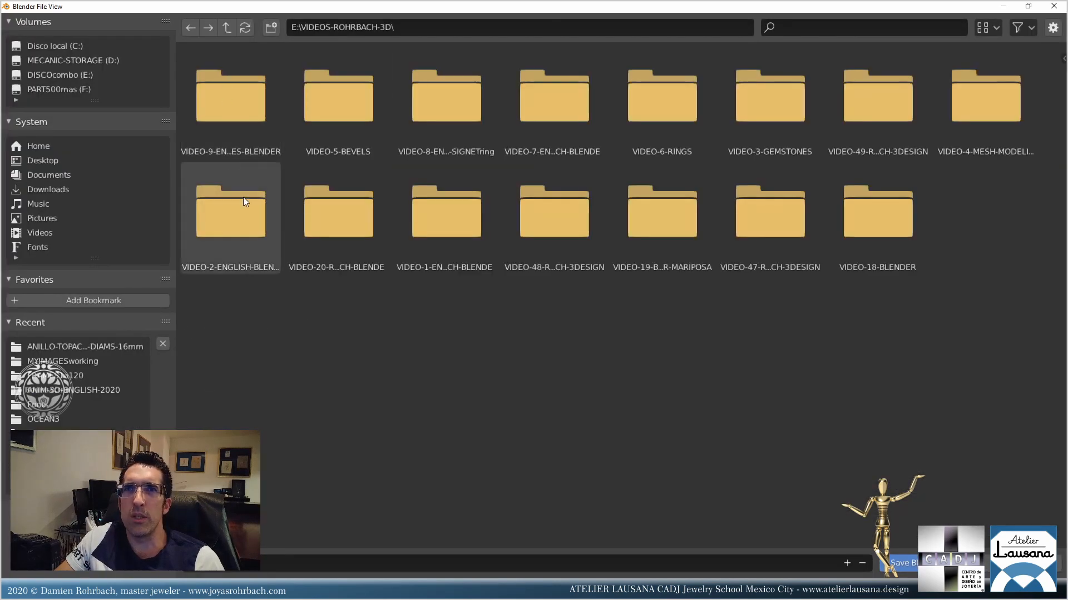
double_click(229, 114)
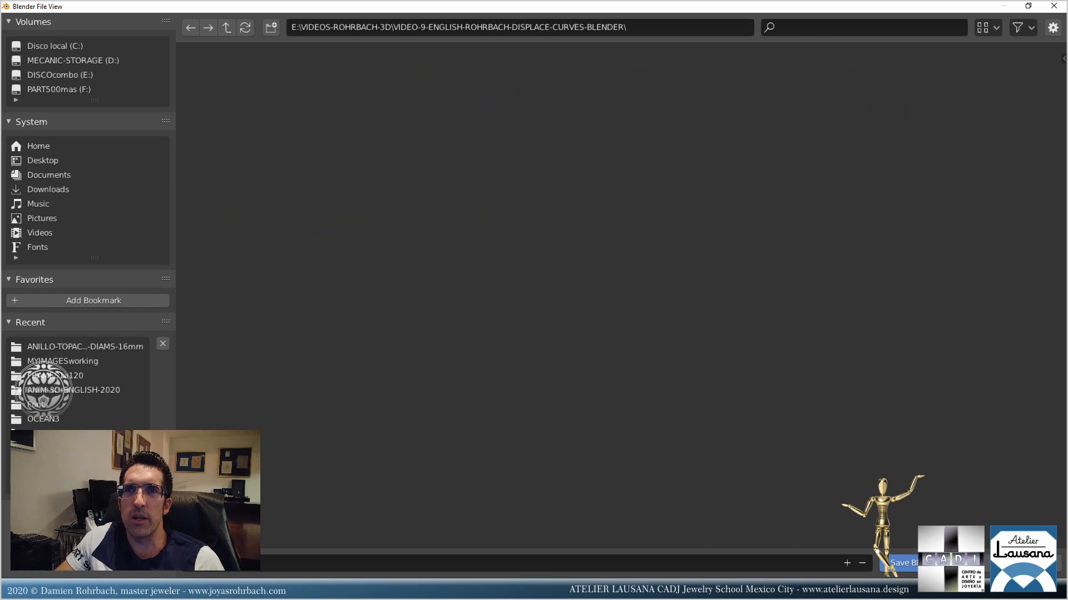
click(329, 548)
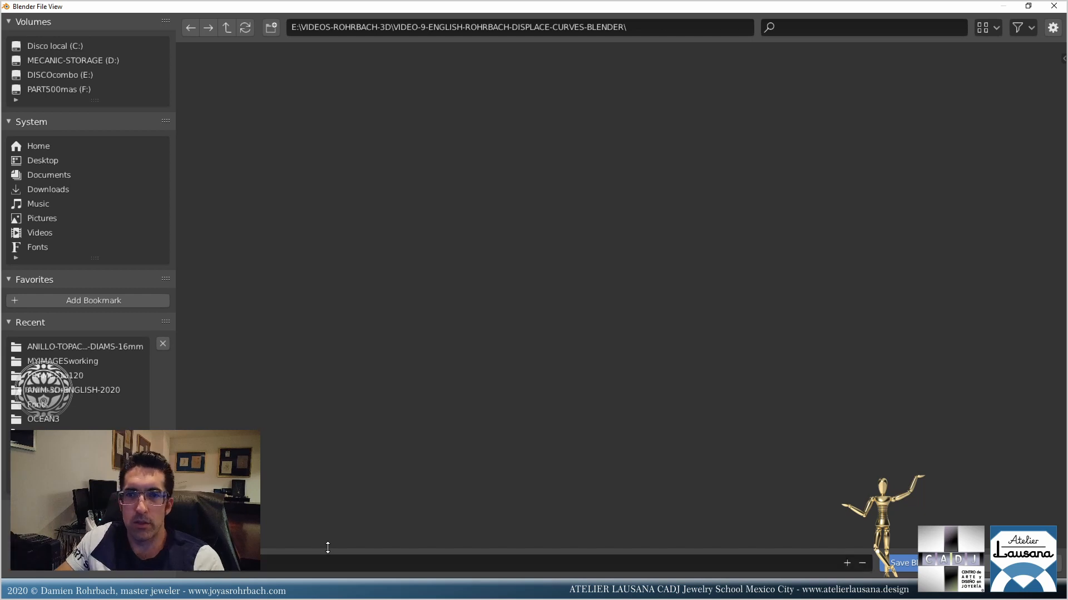
click(898, 563)
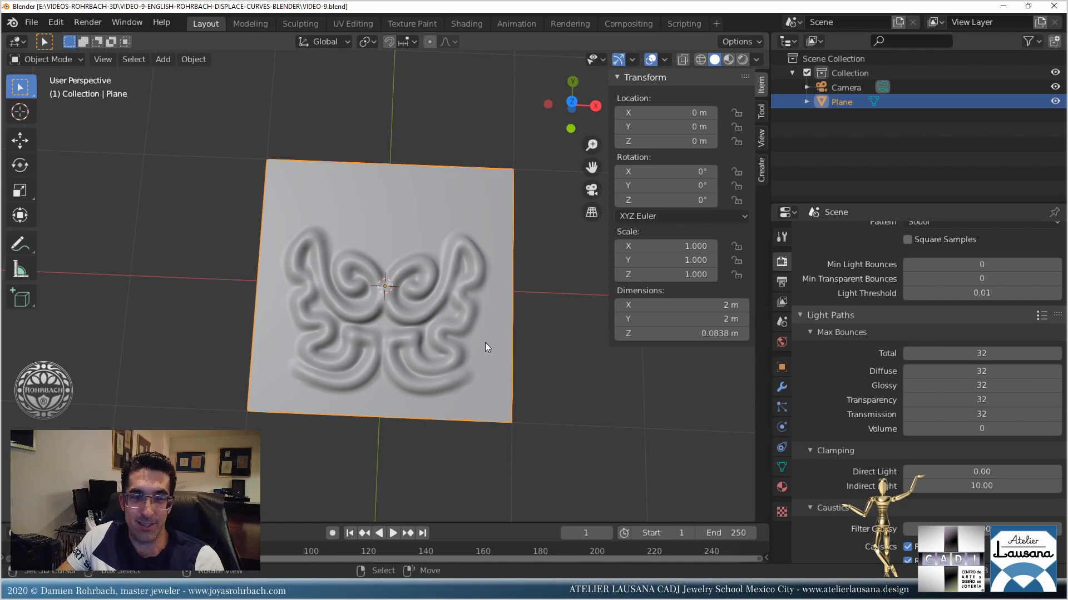
click(1055, 101)
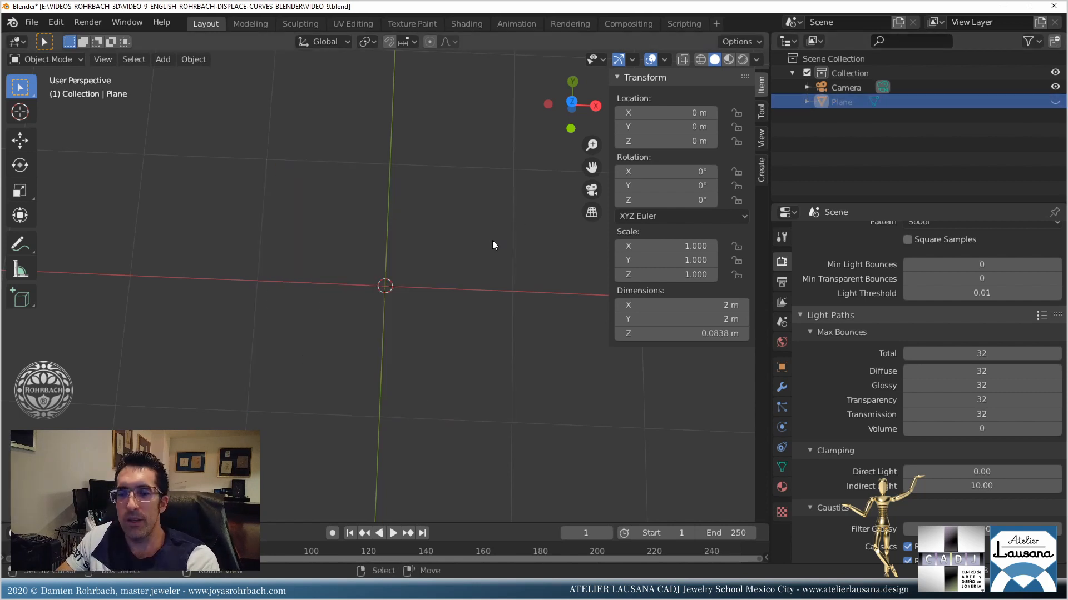
Switch to File Explorer and open the VIDEO-9 displace-curves folder on the DISCOcombo (E:) drive.
click(167, 590)
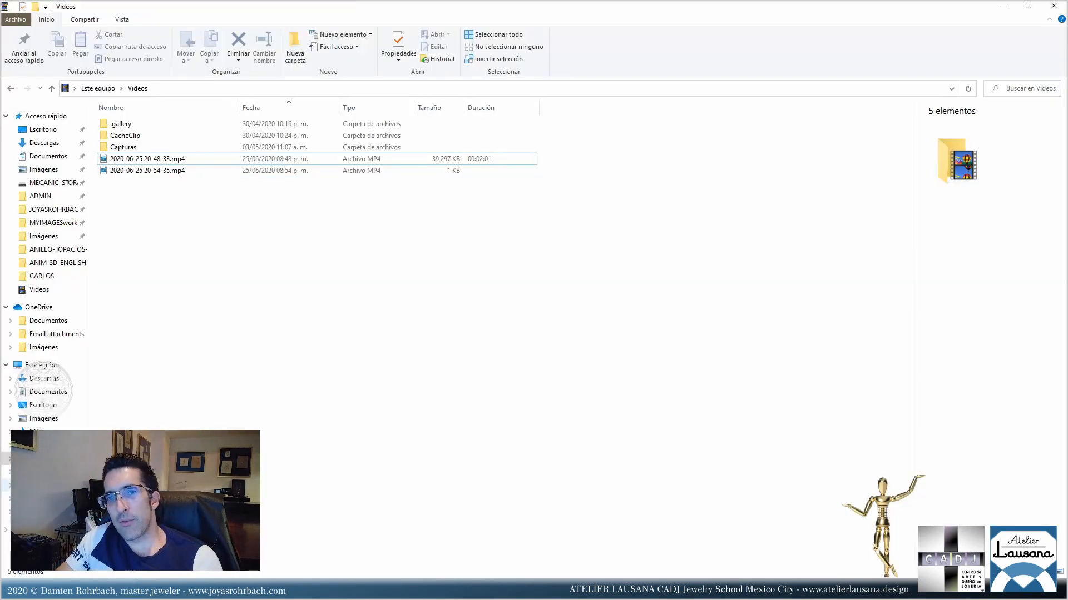
click(50, 498)
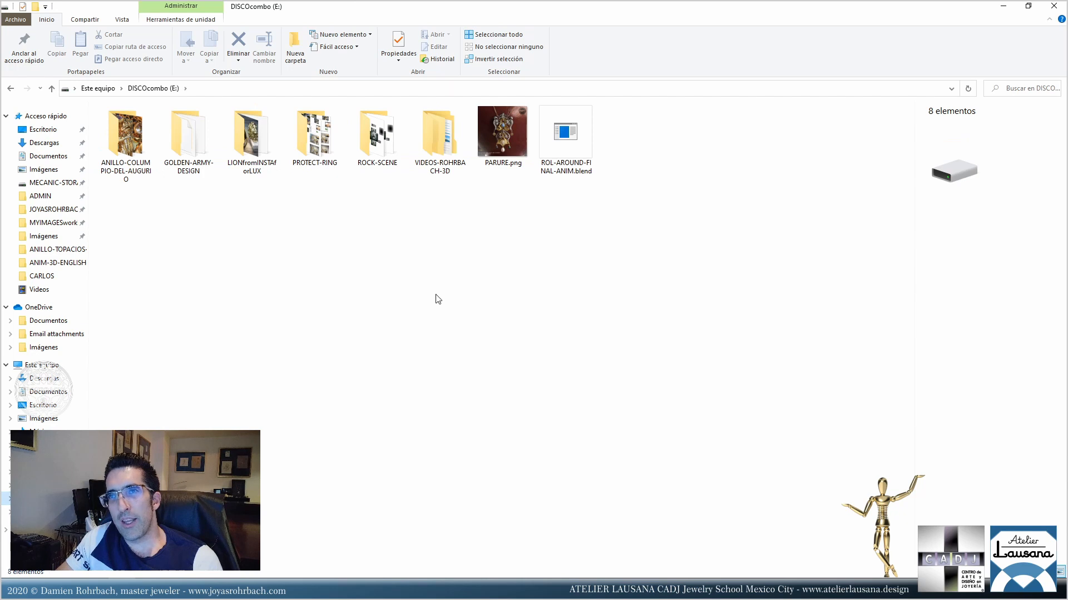
double_click(425, 128)
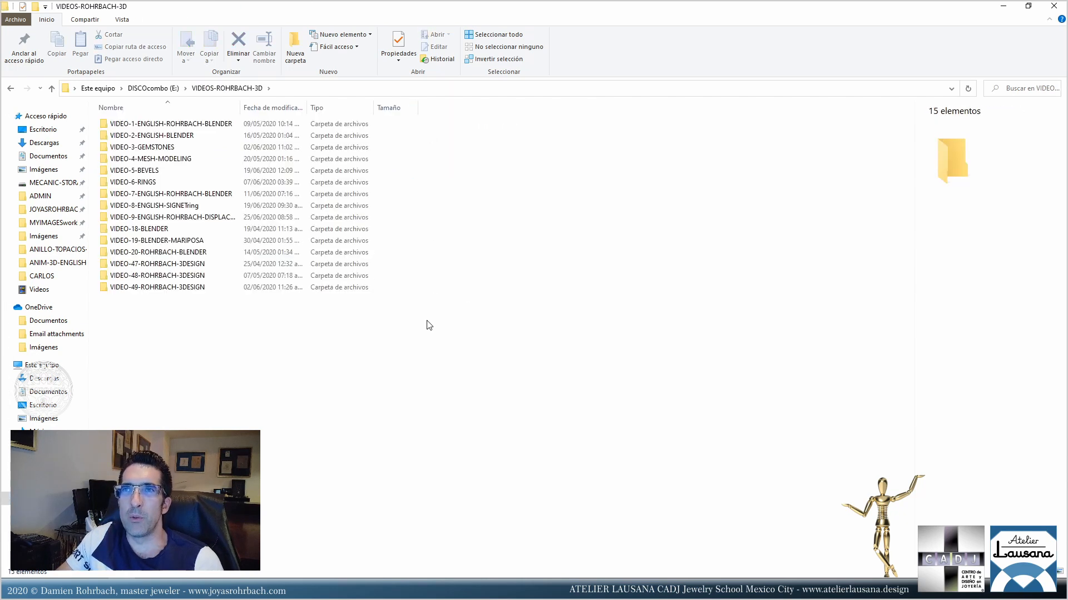
double_click(206, 219)
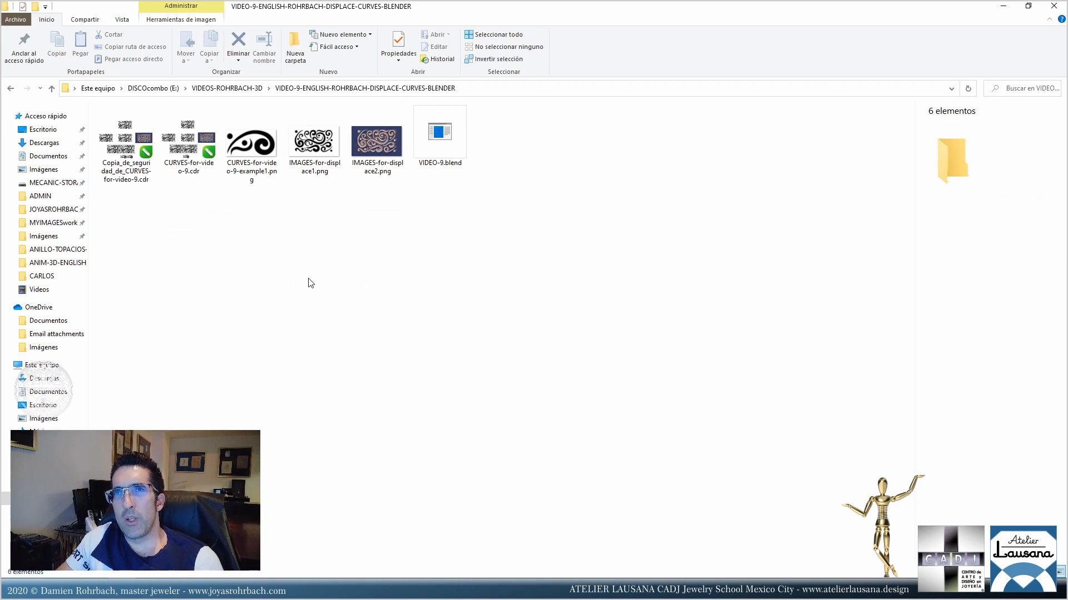
View the images CURVES-for-video-9-example1.png and IMAGES-for-displace1.png, closing each one after viewing.
double_click(271, 153)
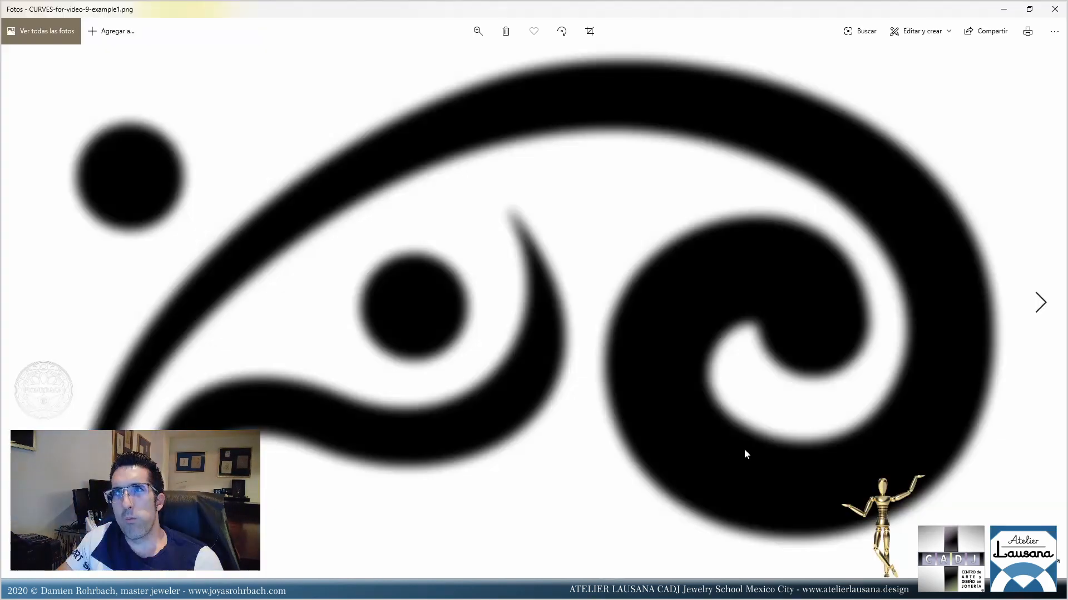
click(1054, 9)
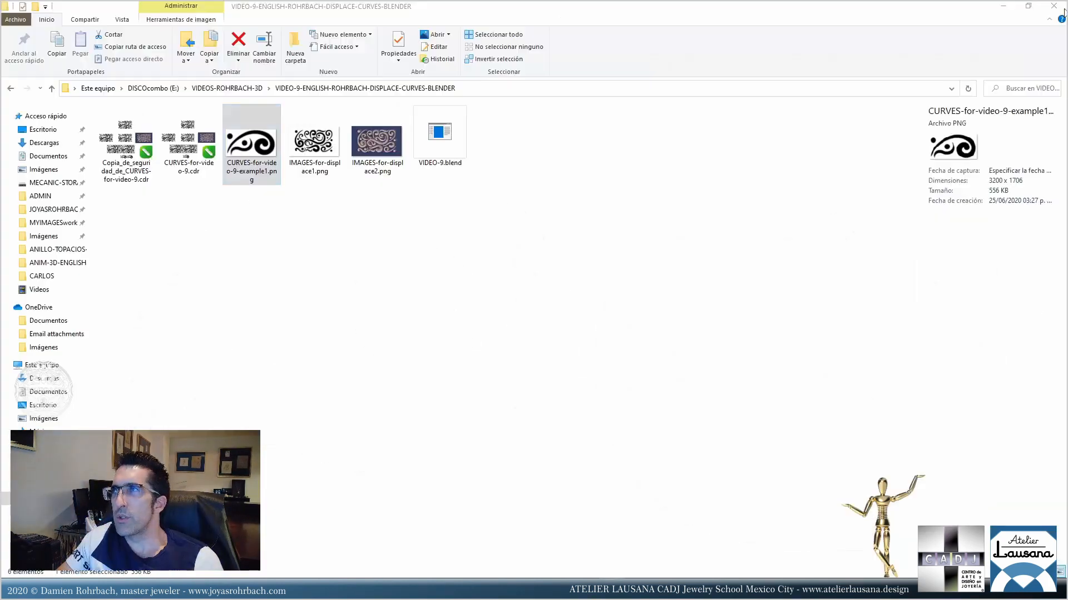
double_click(319, 151)
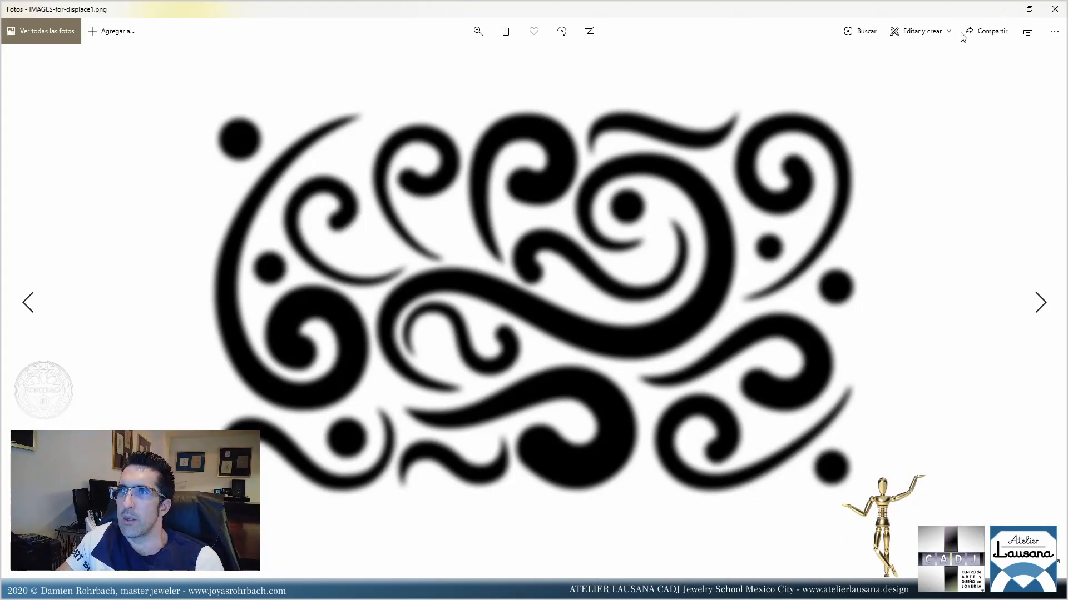
click(1054, 9)
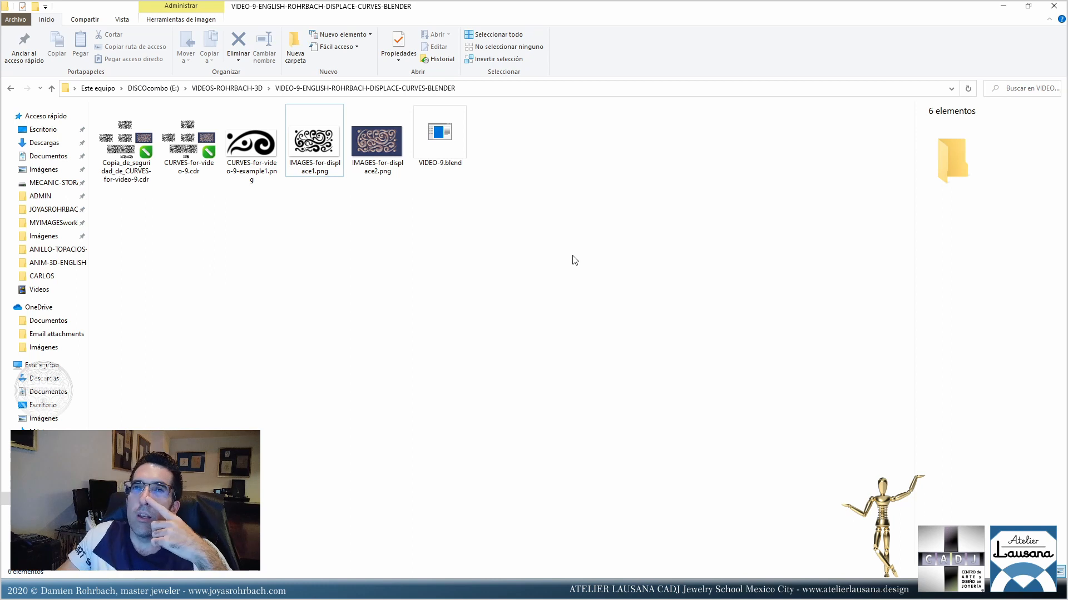
Open CURVES-for-video-9.cdr in CorelDRAW and compare the sharp-edged vector curves with the blurred edges of the single scroll motif.
click(187, 146)
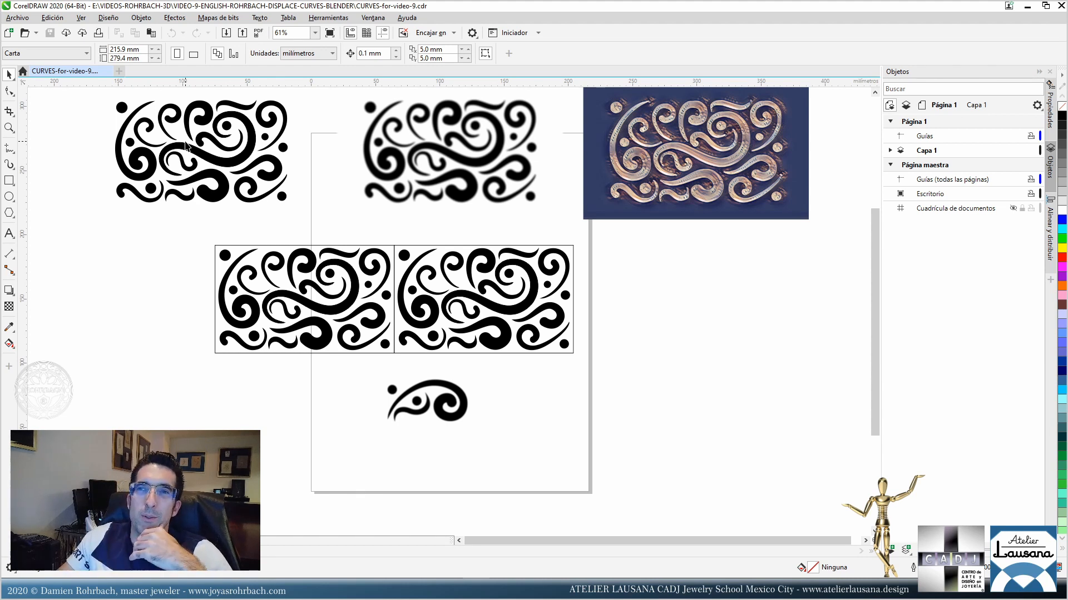
scroll(427, 332, up, 6)
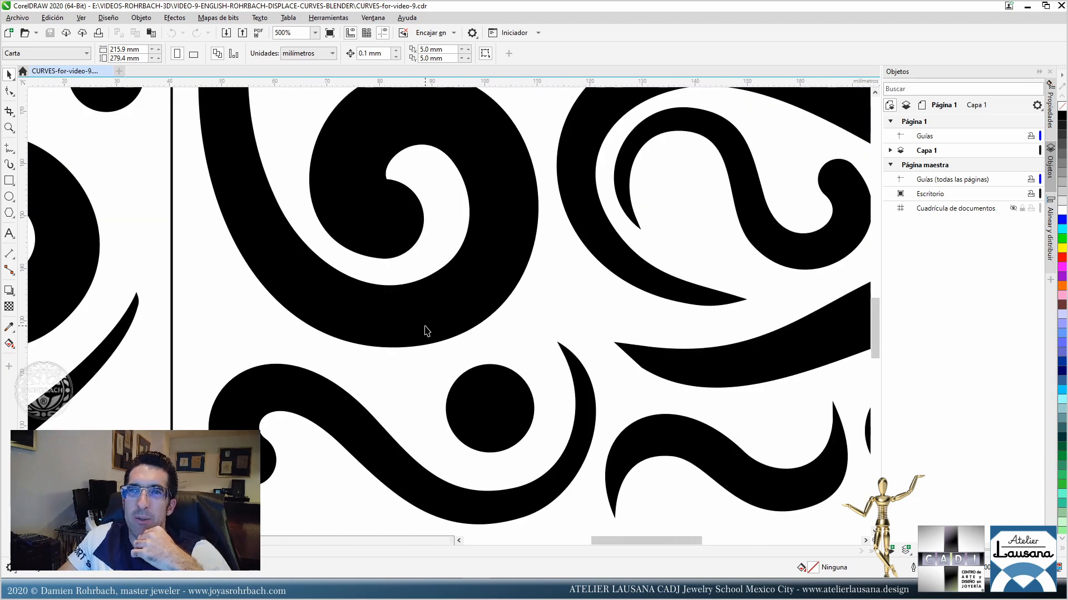
scroll(427, 332, down, 6)
mouse_move(452, 215)
middle_down()
mouse_move(451, 240)
mouse_move(447, 205)
middle_up()
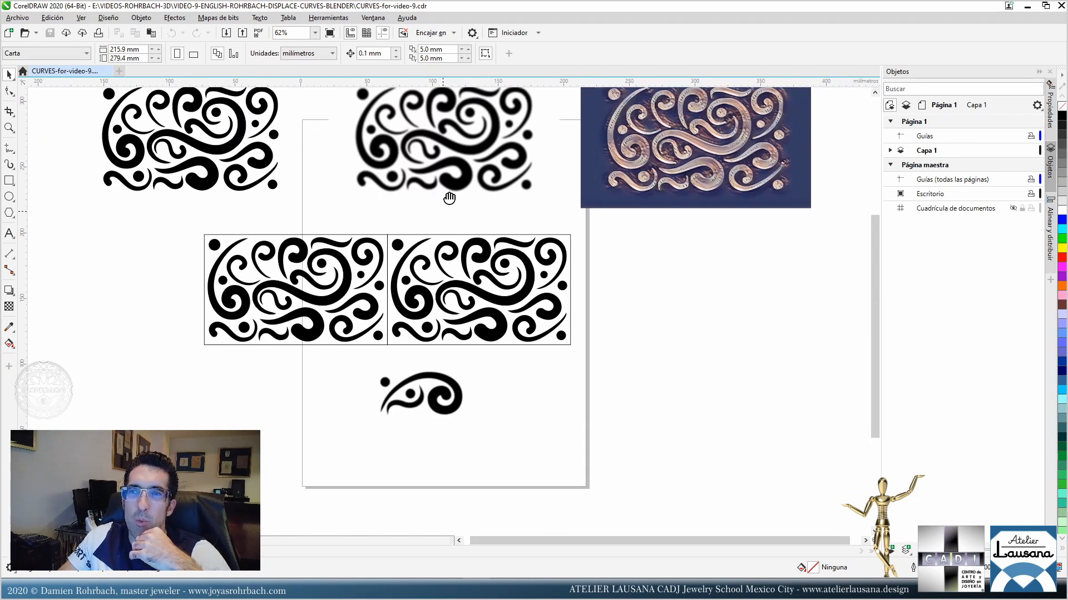
scroll(479, 315, up, 4)
middle_drag(444, 376, 506, 264)
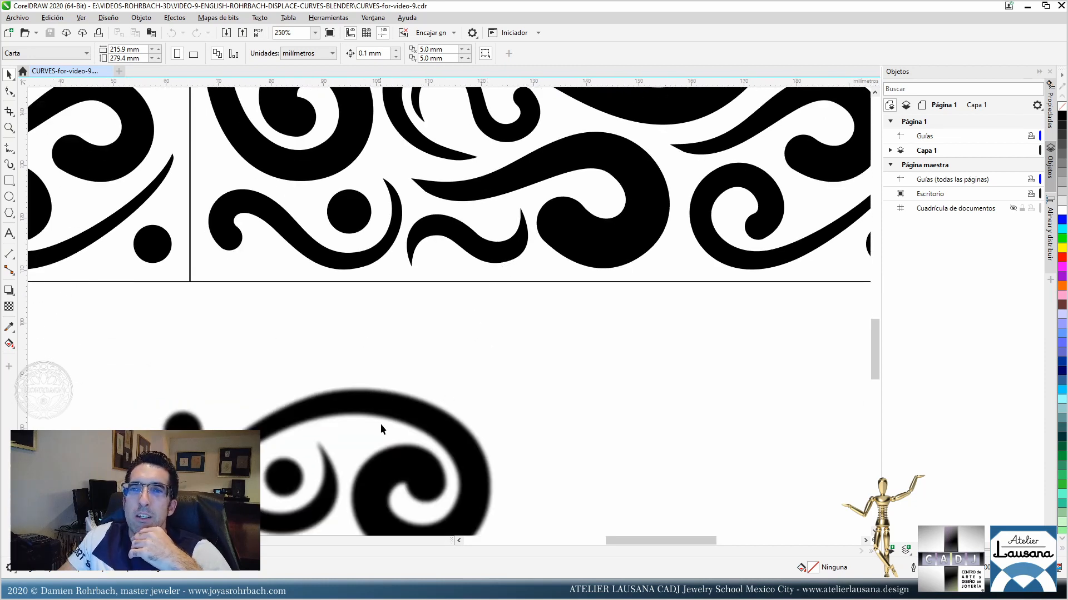
middle_drag(371, 356, 492, 290)
scroll(427, 378, up, 10)
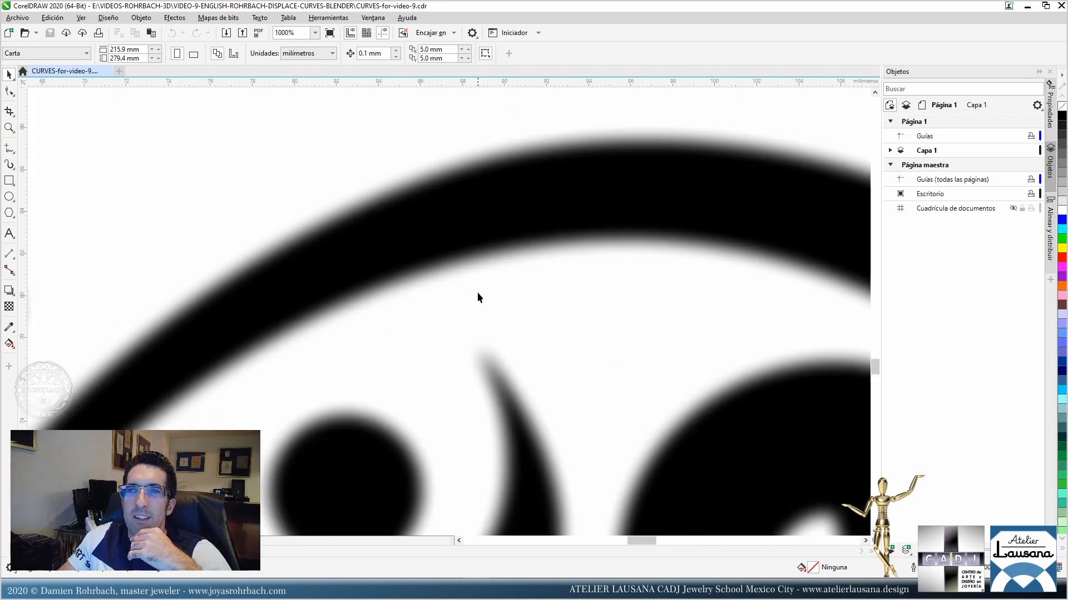
scroll(467, 296, down, 4)
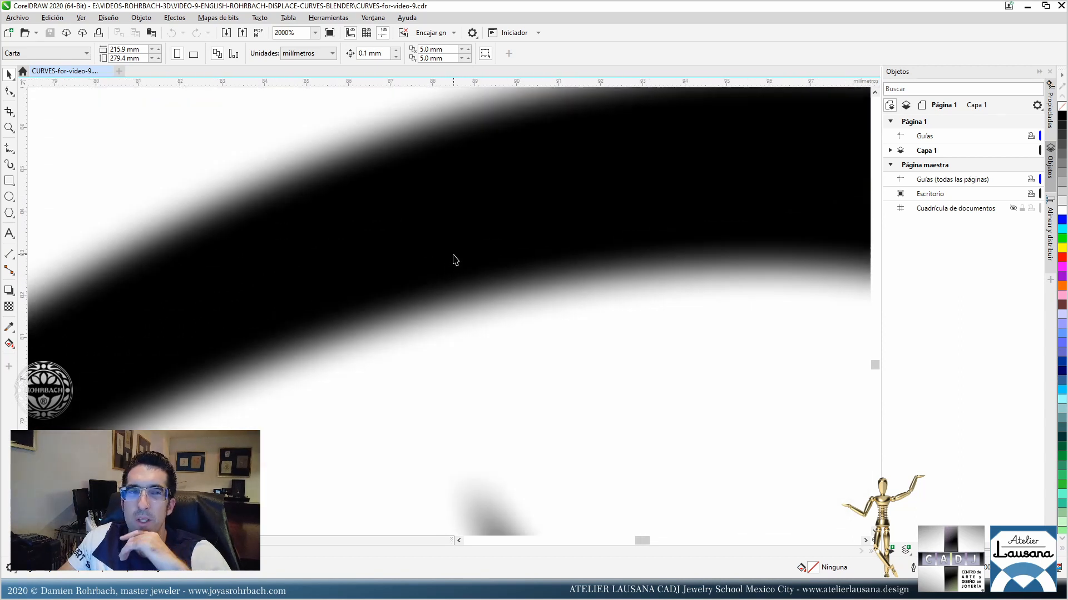
Examine the blurred edges of the single scroll motif and the sharp-edged ornament panels above it.
scroll(454, 261, down, 4)
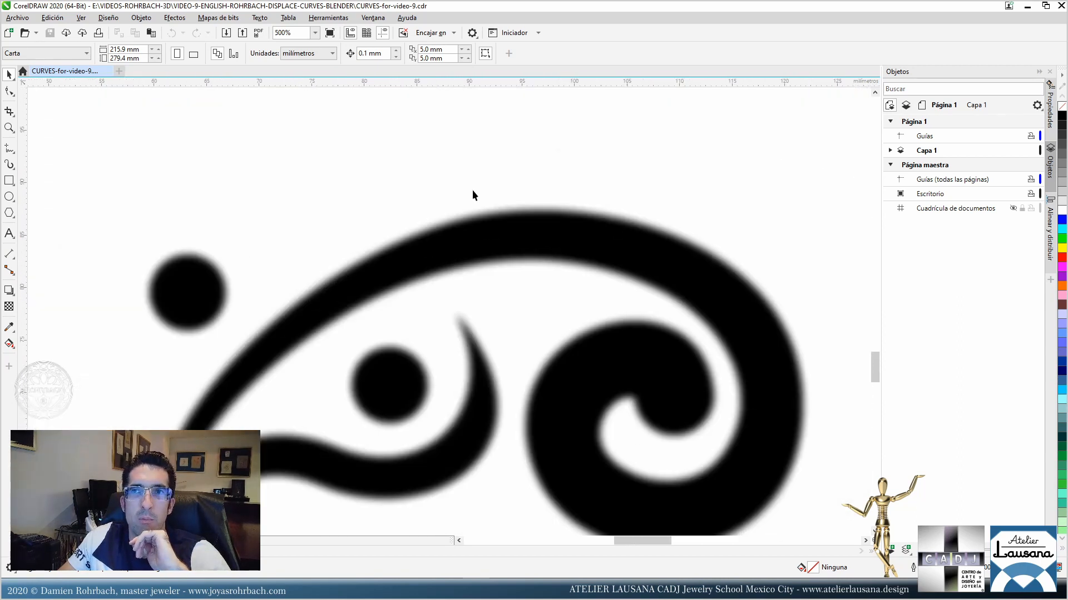
scroll(484, 172, down, 2)
middle_drag(509, 149, 435, 236)
scroll(434, 237, up, 4)
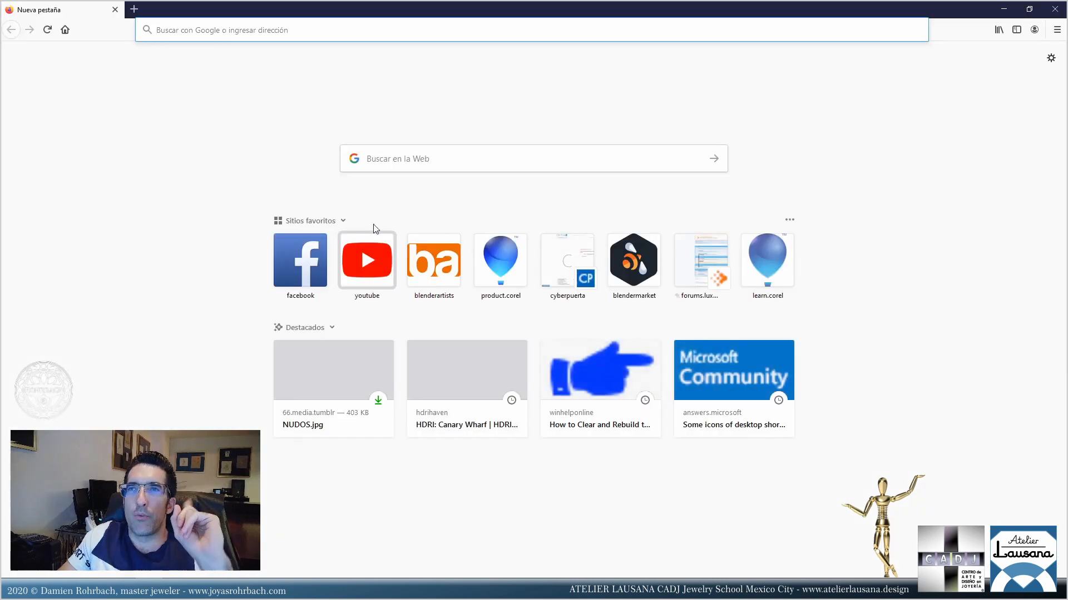
Switch to Firefox, search the web for INKSCAPE and open the official inkscape.org website.
click(442, 158)
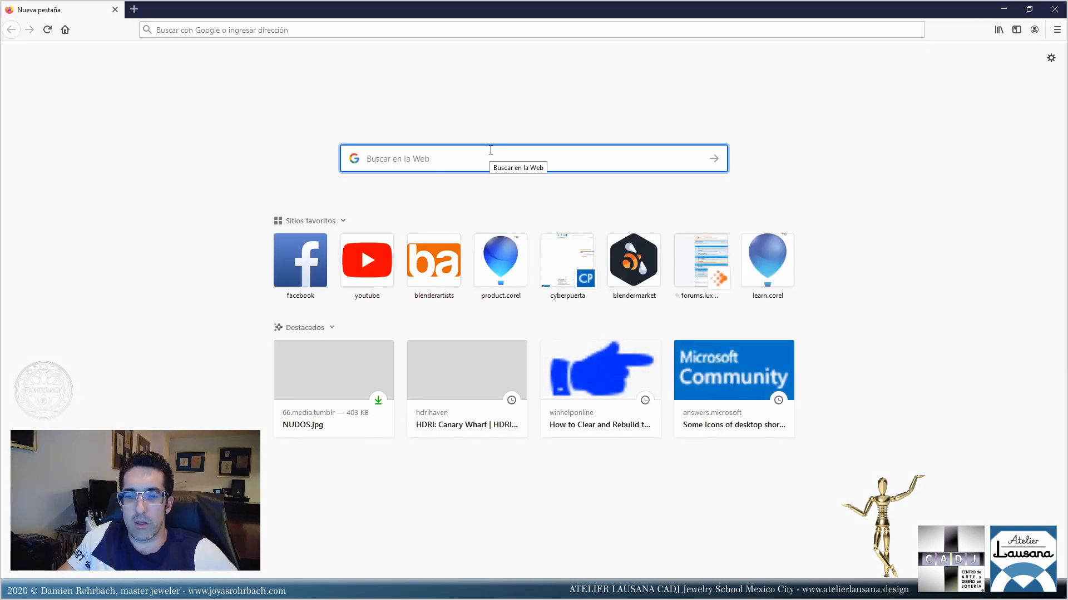
text(INKSC)
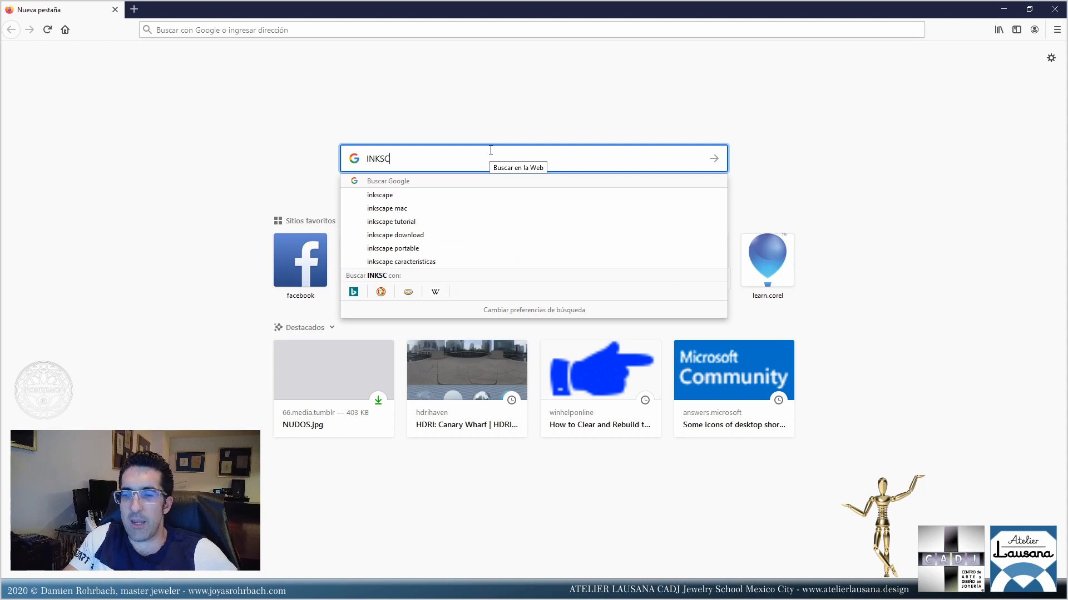
text(APE)
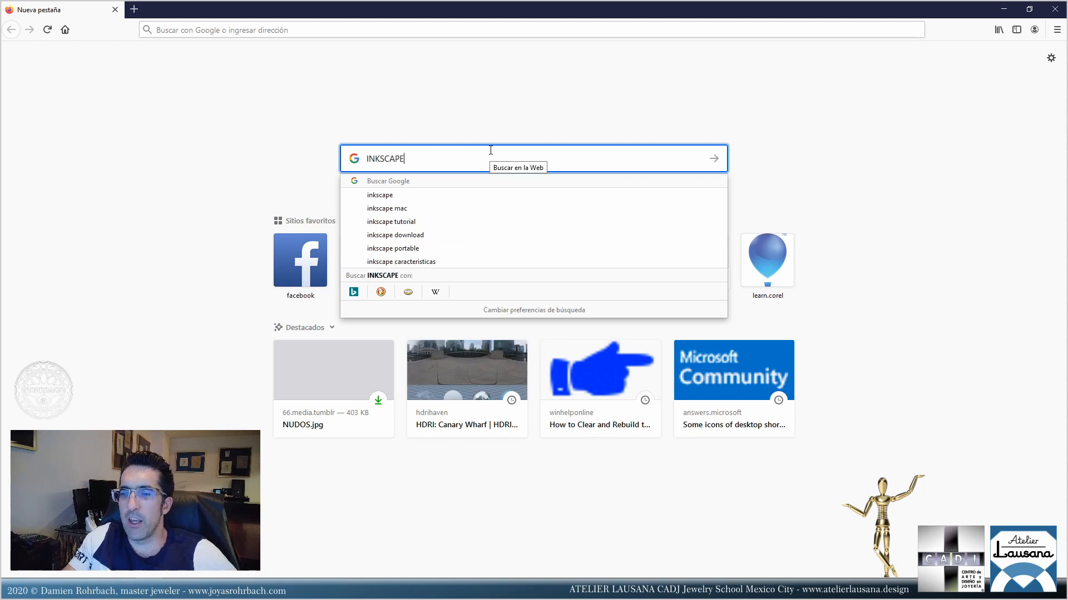
key(Return)
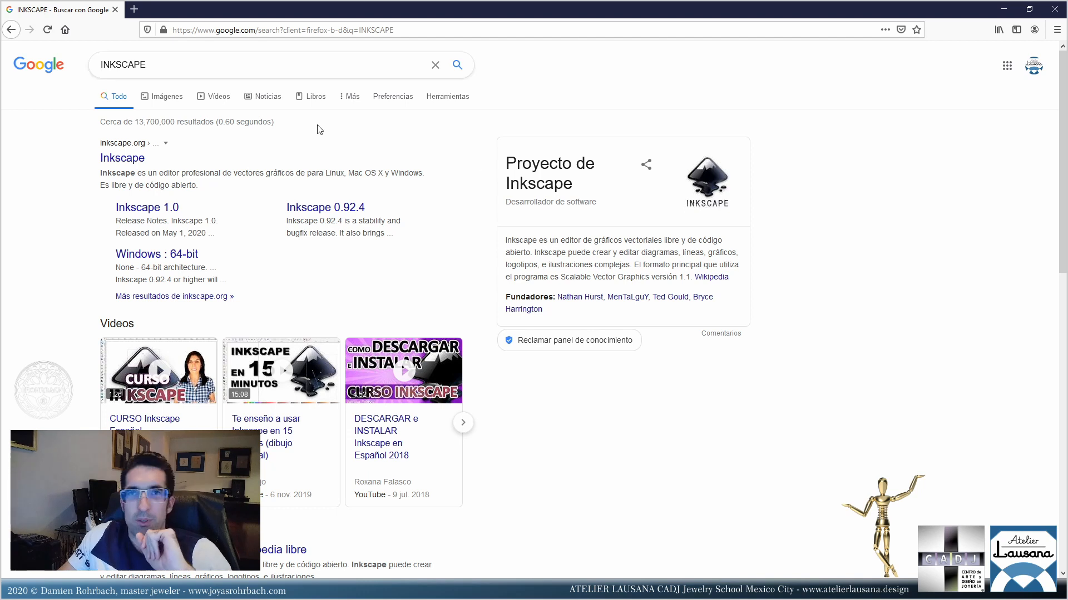
click(128, 161)
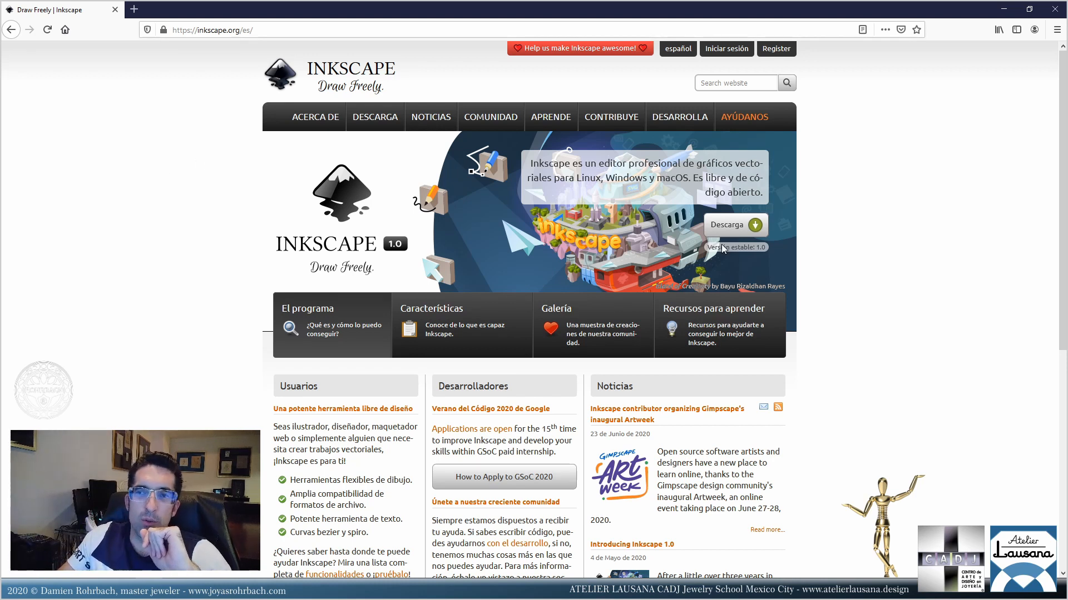
Switch to CorelDRAW, review the sharp-edged ornament panels and select the blurred bitmap of the full ornament.
click(477, 589)
scroll(461, 409, down, 8)
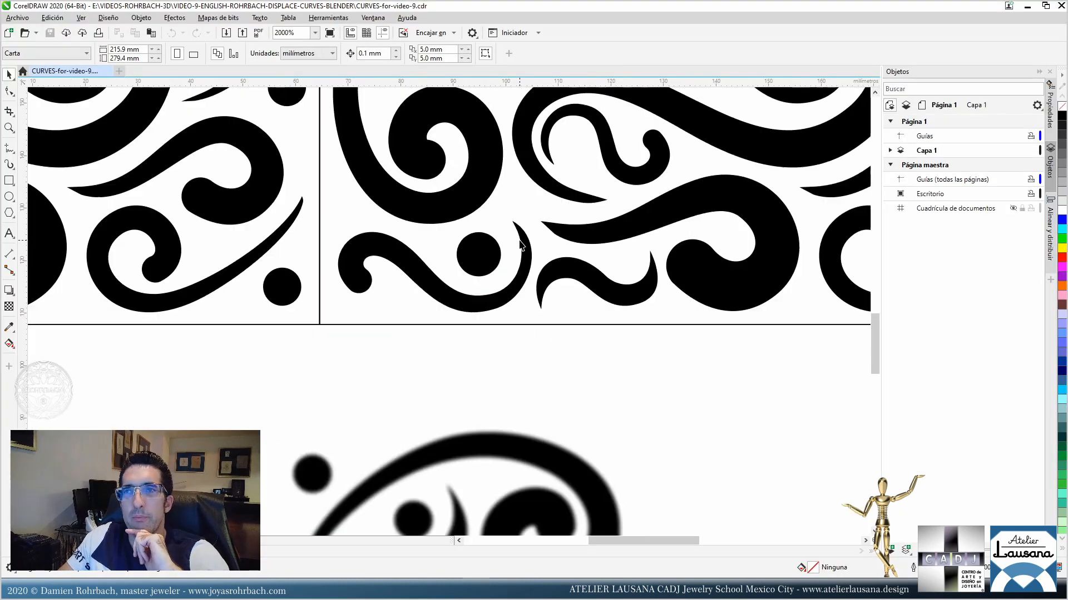
middle_drag(541, 154, 506, 340)
middle_drag(499, 228, 470, 299)
scroll(466, 238, up, 3)
middle_drag(491, 341, 522, 158)
click(526, 292)
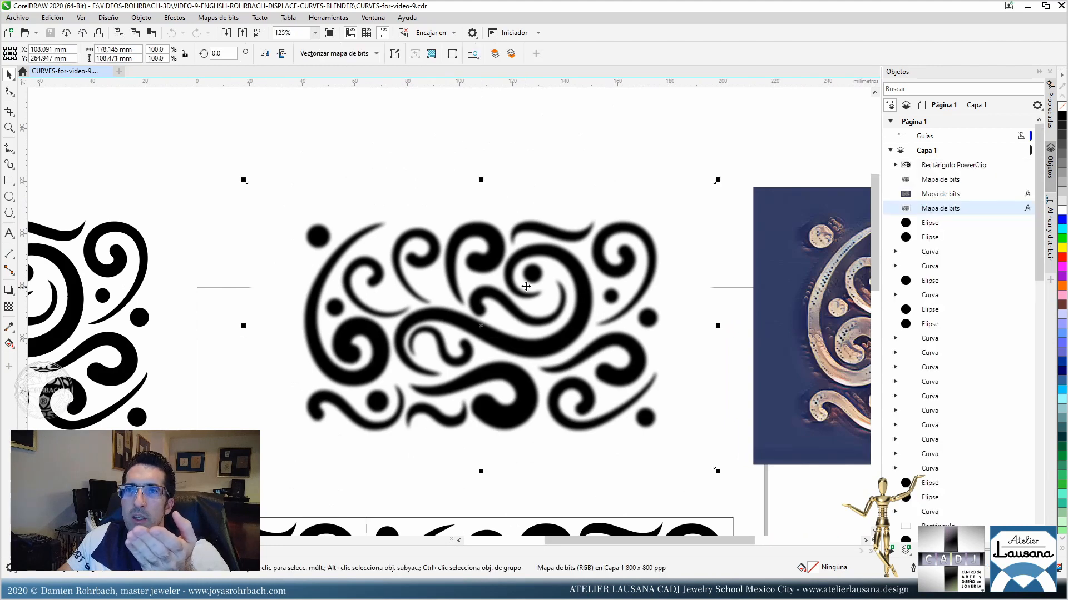
Examine the textured gold-on-blue version of the ornament up close and compare it with the blurred black-and-white bitmap.
scroll(478, 258, down, 2)
middle_drag(627, 269, 447, 276)
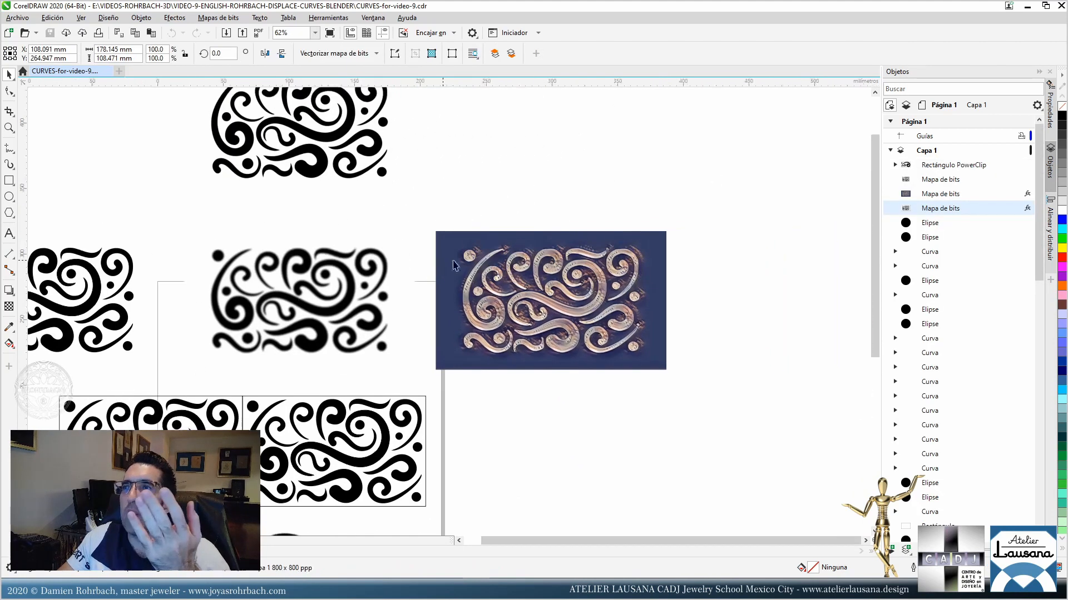
scroll(574, 251, up, 4)
middle_drag(450, 389, 468, 306)
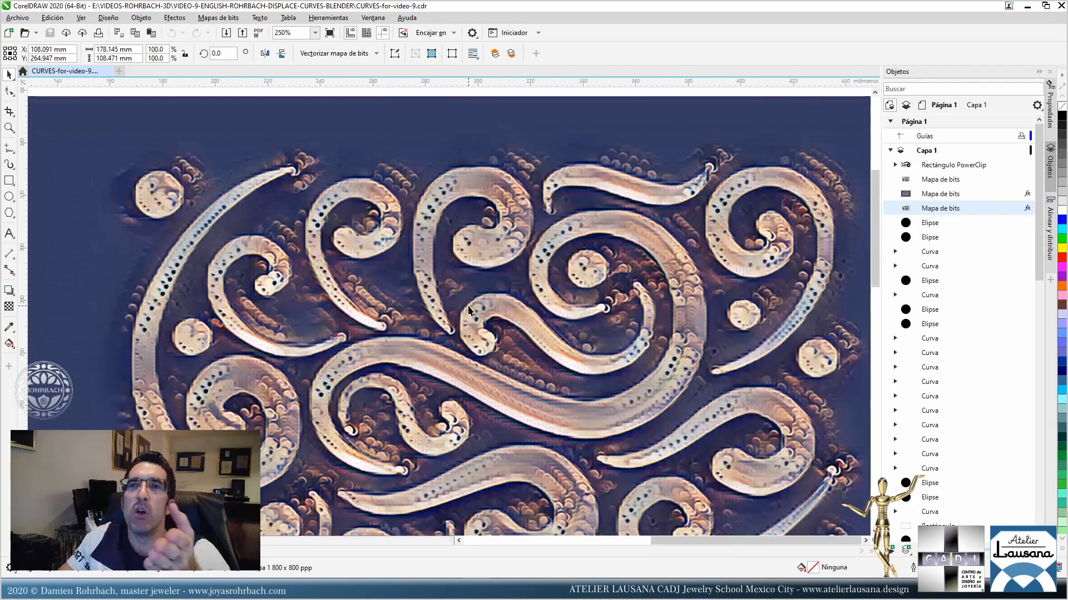
scroll(468, 305, down, 2)
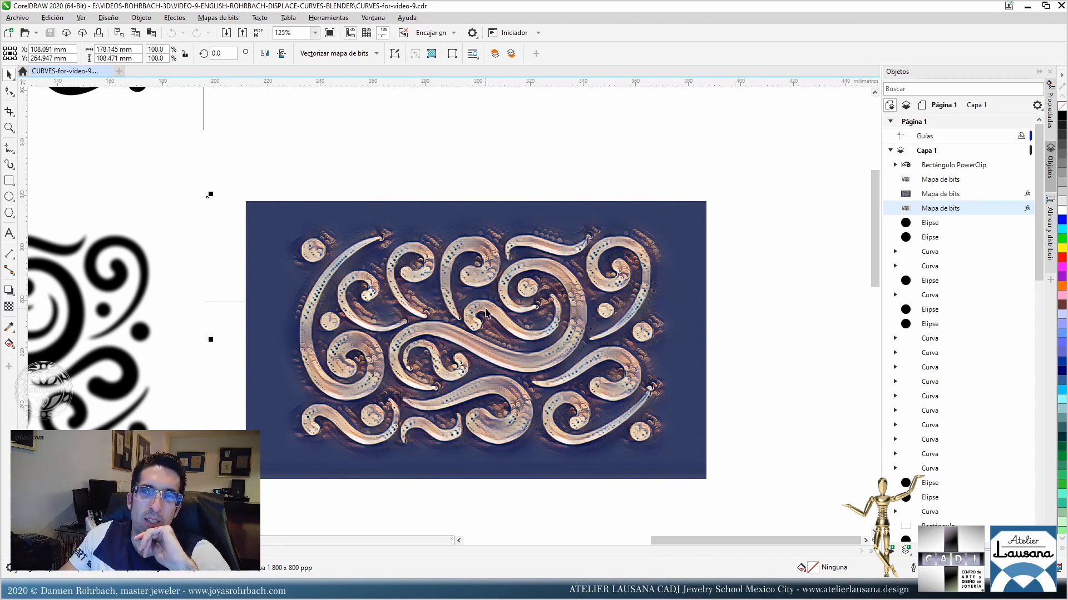
middle_drag(477, 280, 583, 247)
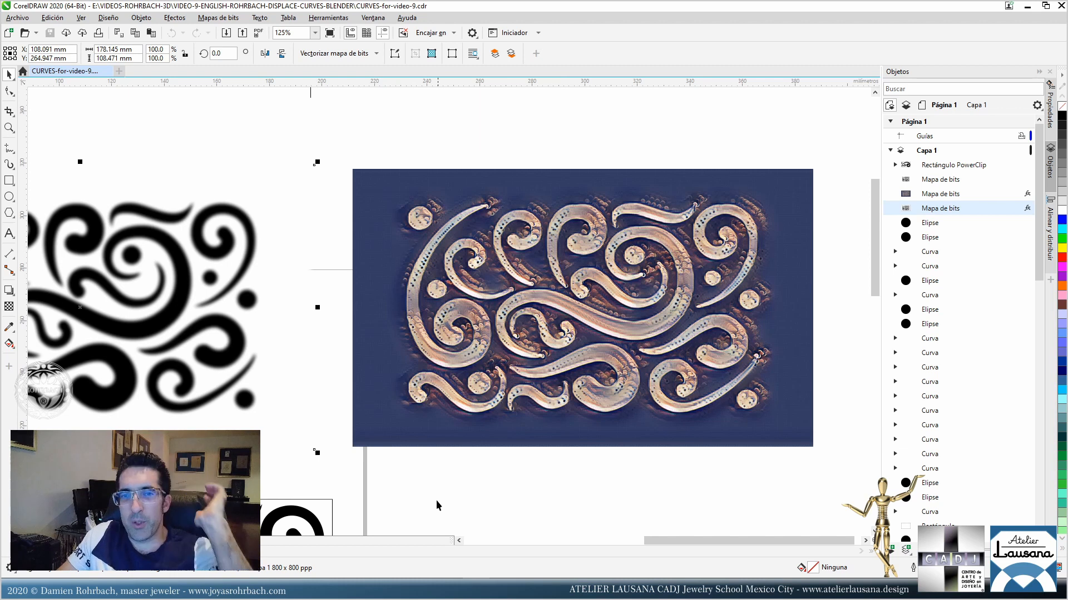
Switch to Firefox, search for GIMP in a new tab and open the gimp.org.es result.
key(alt+Tab)
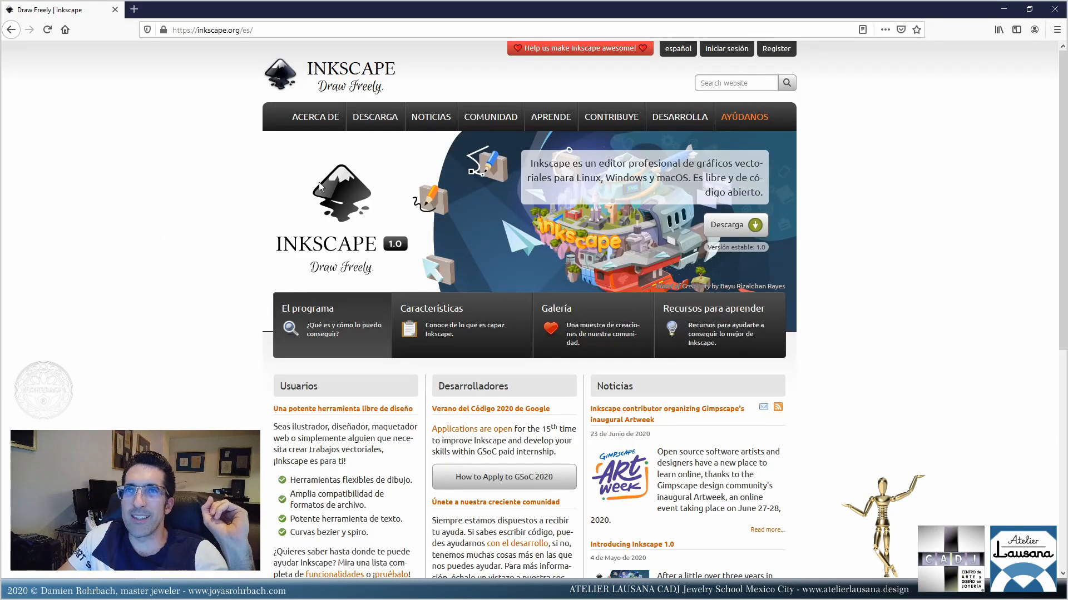
click(135, 7)
click(394, 167)
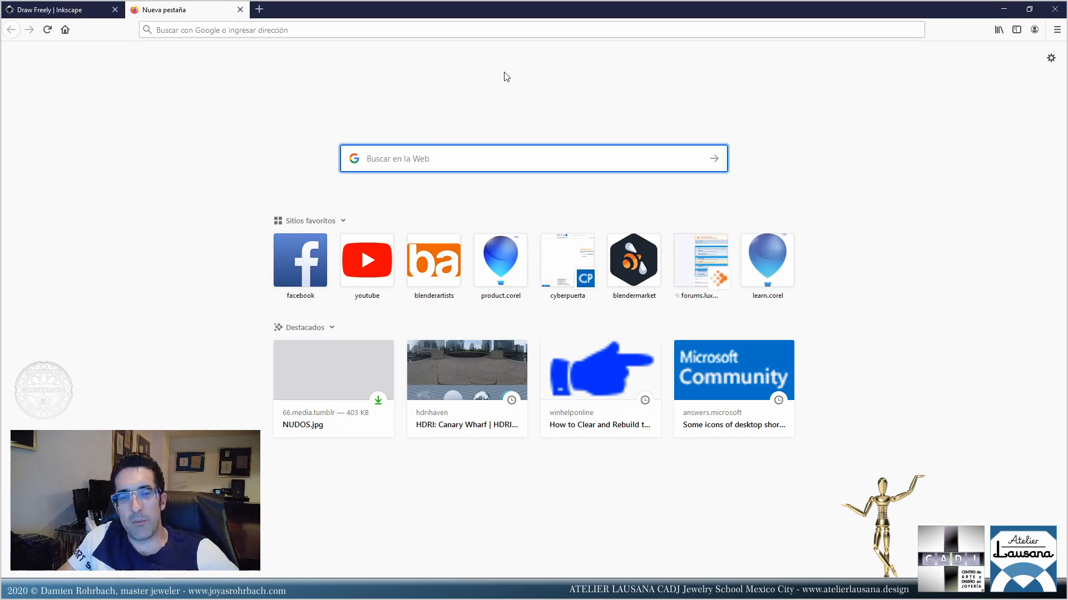
text(GIMP)
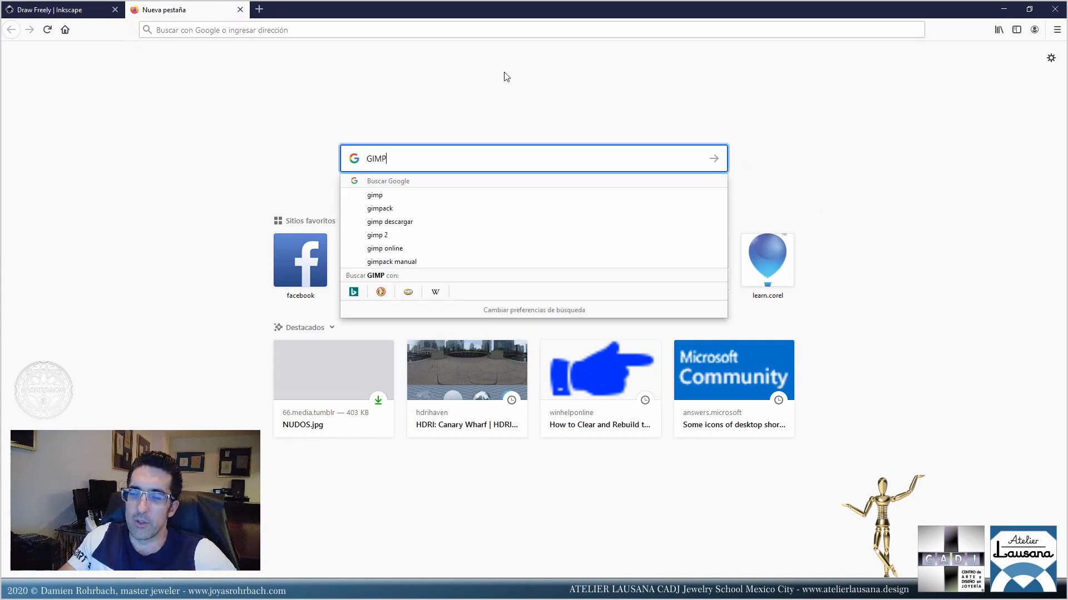
key(Return)
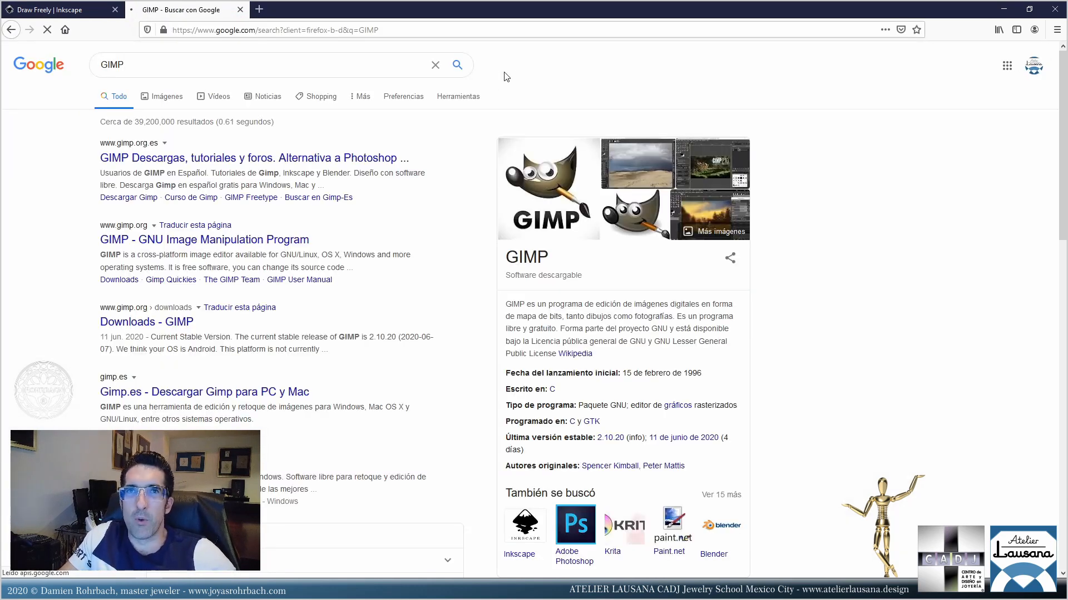
click(344, 162)
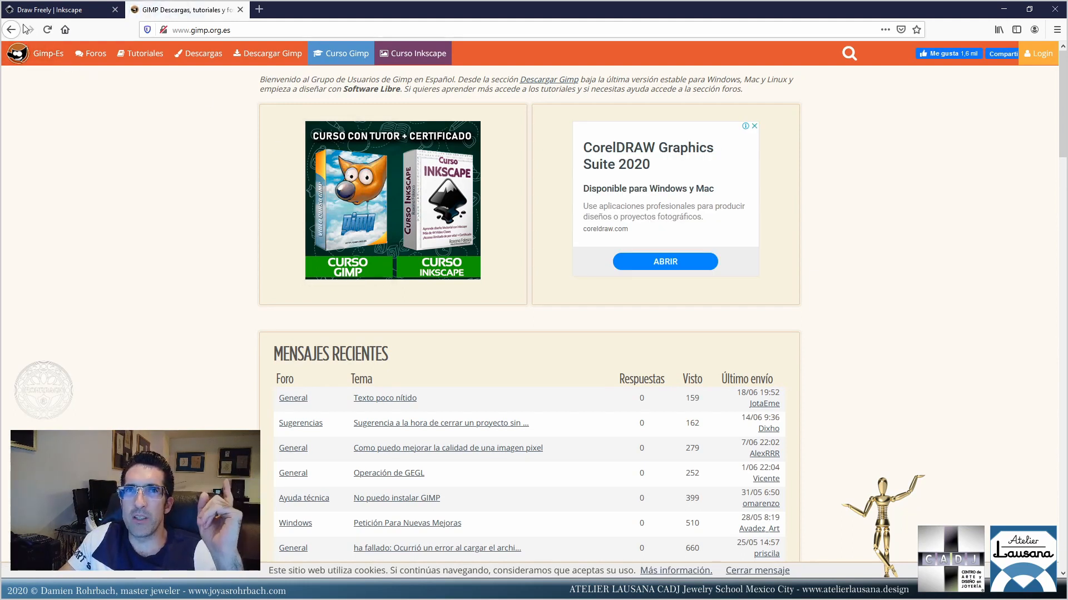
Return to the GIMP search results and open the official gimp.org website.
click(52, 55)
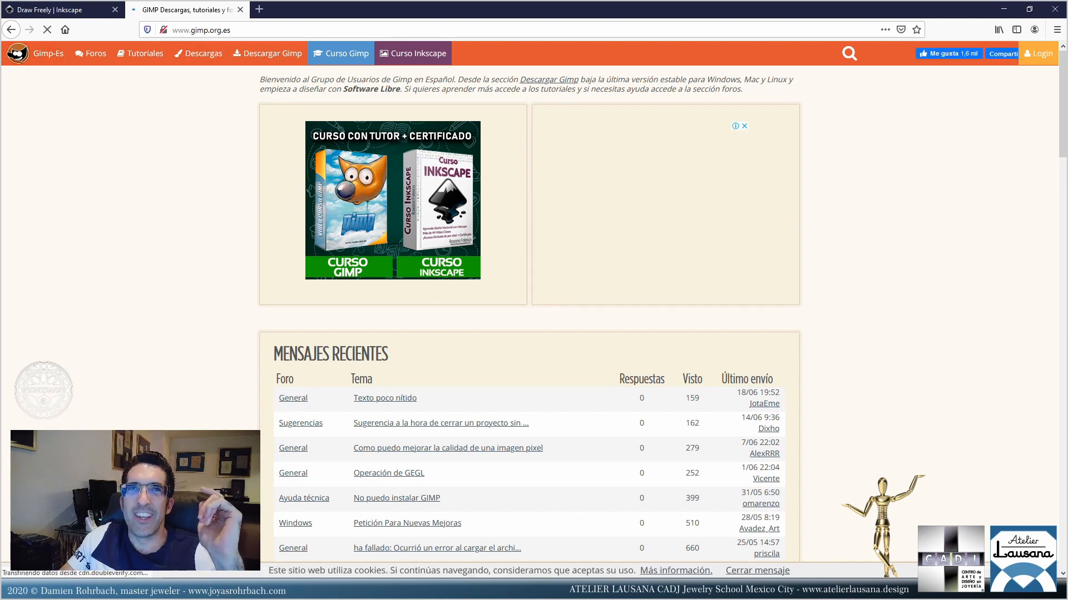
click(18, 30)
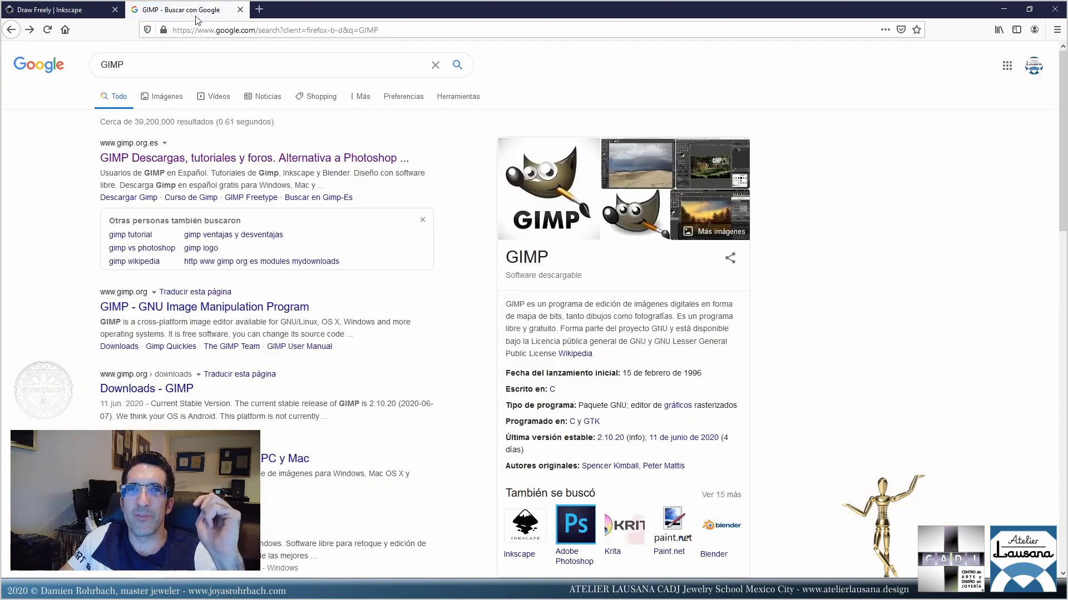
click(218, 315)
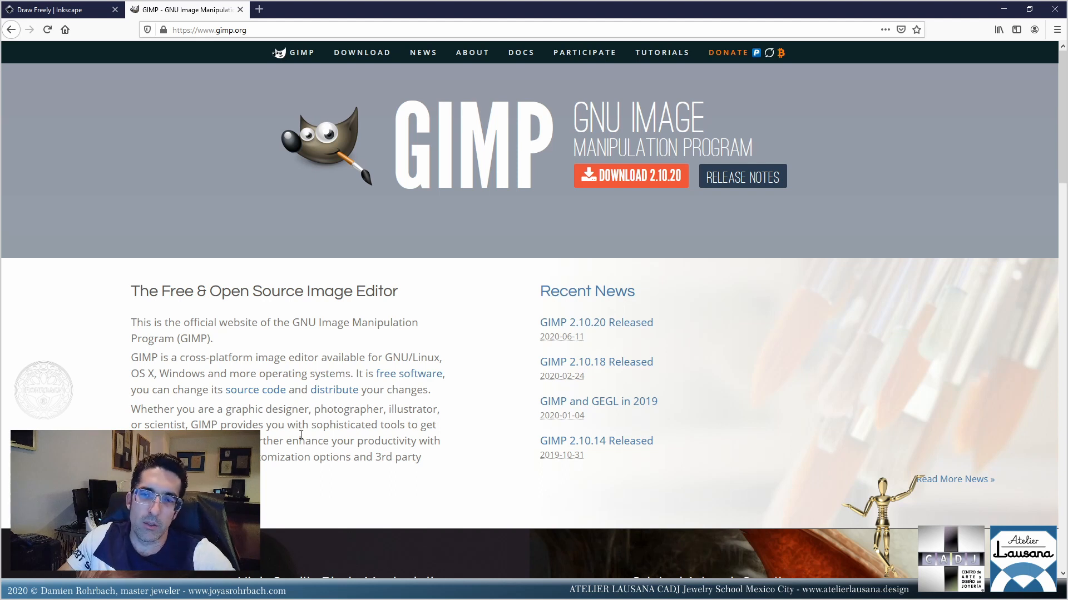
Switch to CorelDRAW and view the blurred single scroll motif below the sharp-edged panels.
click(456, 590)
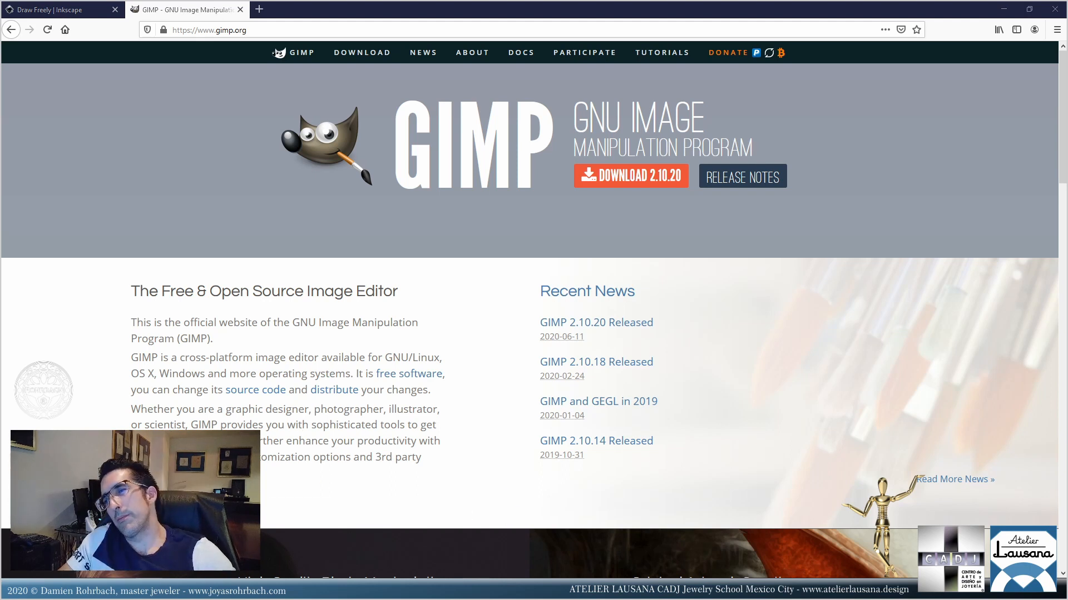
scroll(493, 397, down, 1)
middle_drag(338, 400, 498, 177)
scroll(445, 353, up, 2)
middle_drag(484, 337, 534, 238)
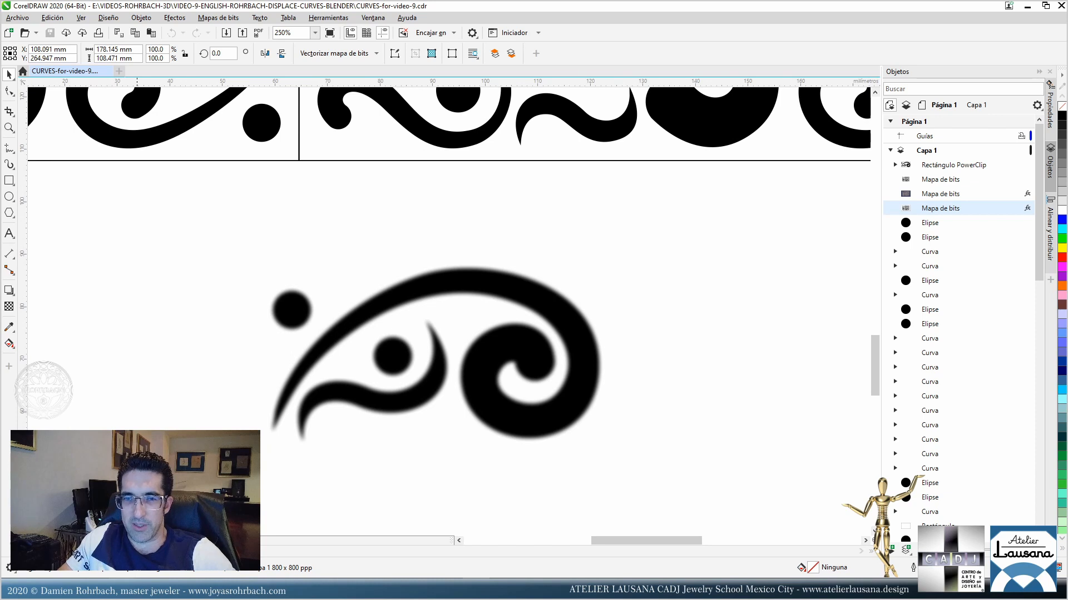
Switch to File Explorer, view the image CURVES-for-video-9-example1.png and close it.
click(125, 587)
click(277, 379)
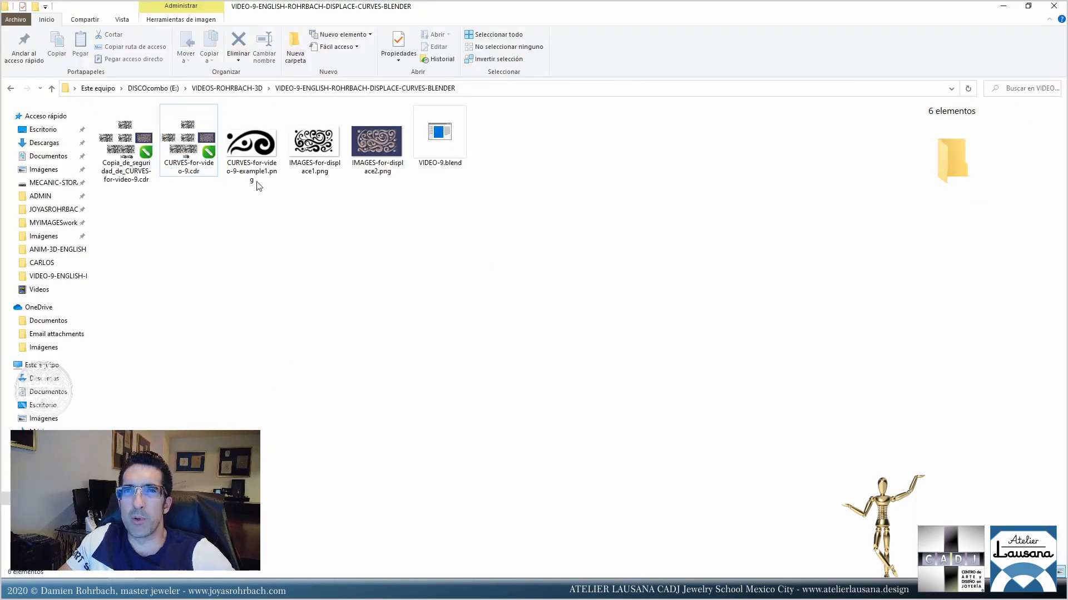
double_click(253, 145)
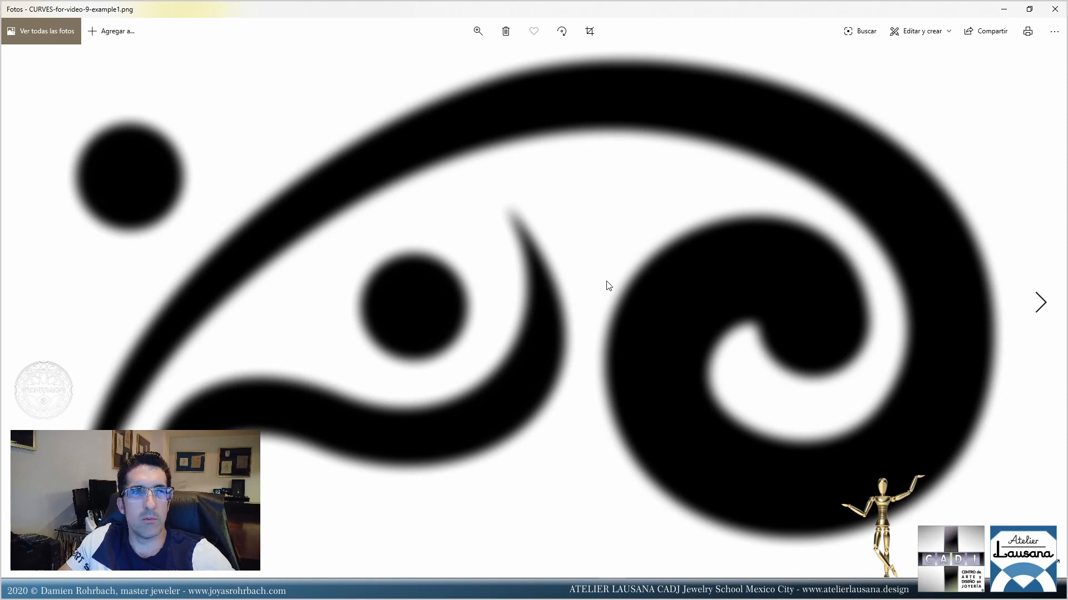
click(1055, 9)
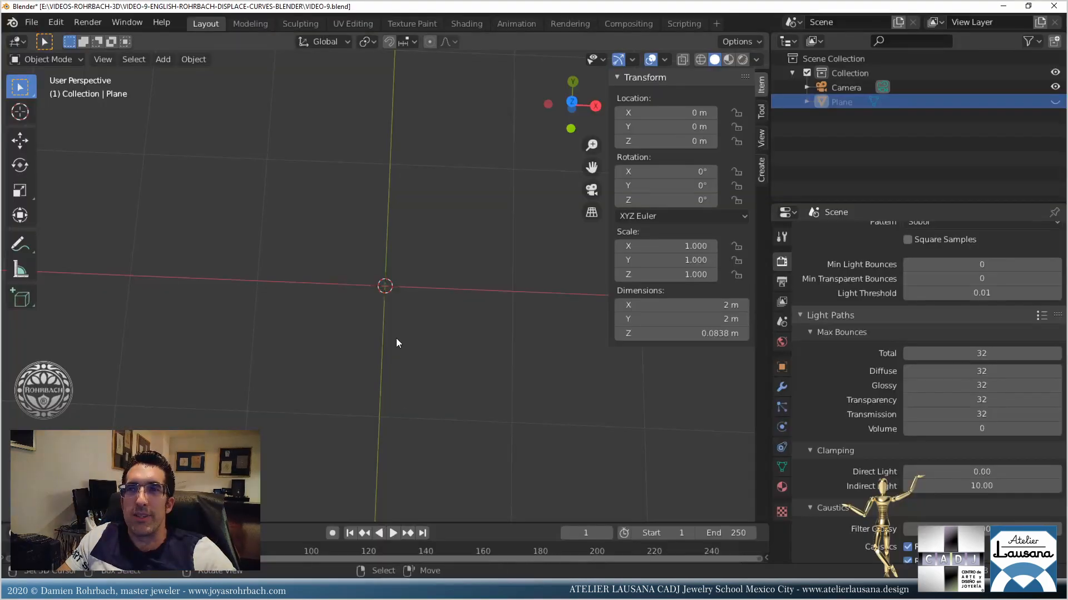
Switch to Blender and add a new mesh plane at the scene origin.
middle_drag(432, 325, 418, 300)
scroll(418, 299, up, 4)
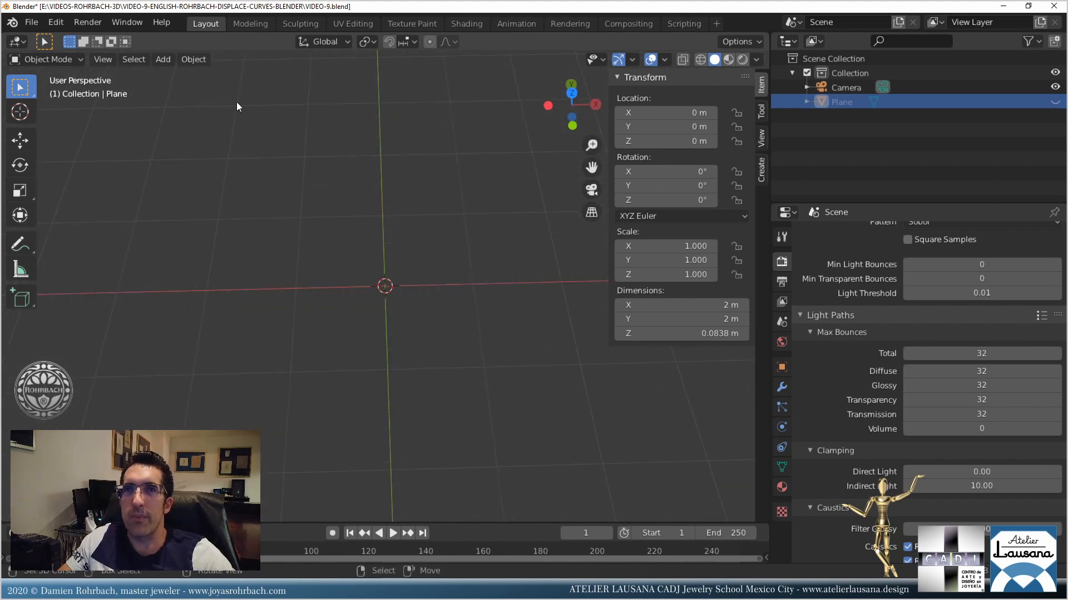
click(167, 60)
mouse_move(177, 75)
click(309, 81)
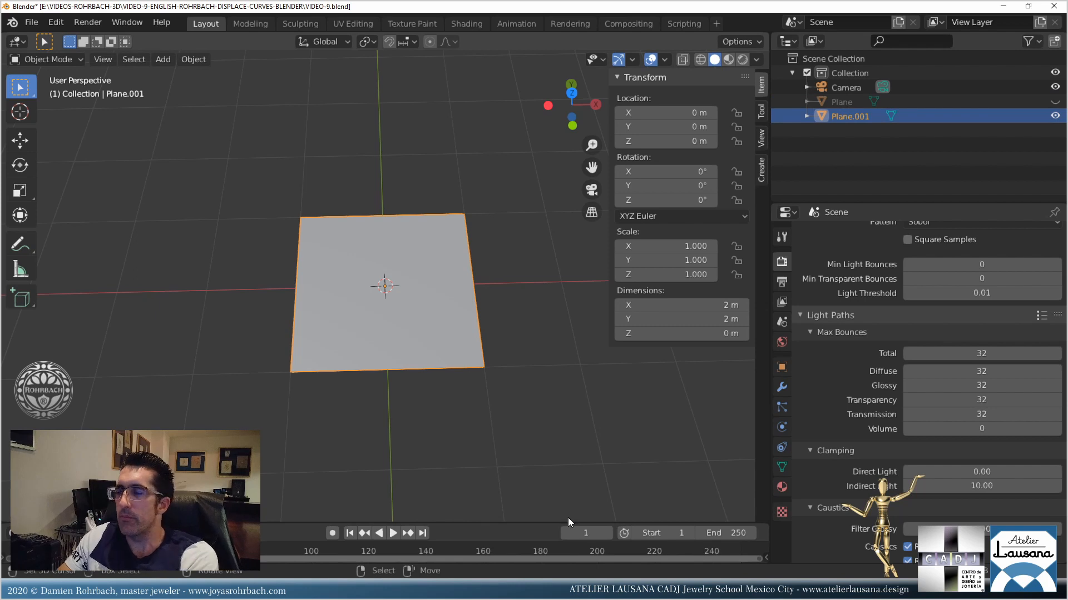
Set the new plane's dimensions to 6 m in X and 4 m in Y, and save the file.
click(687, 308)
text(6)
key(Return)
click(686, 319)
text(4)
key(Return)
scroll(362, 343, down, 1)
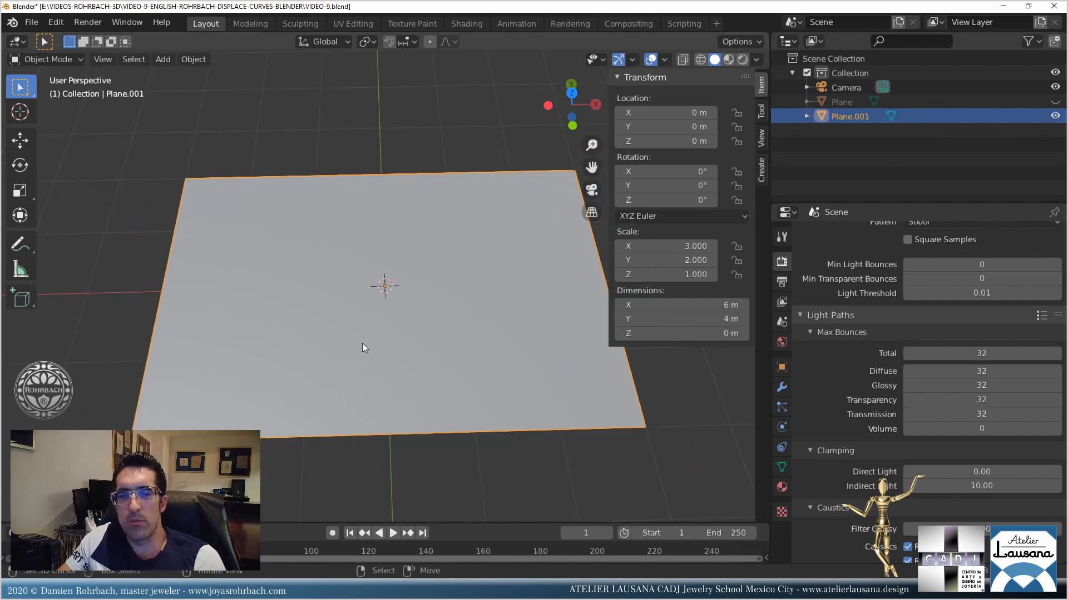
key(ctrl+s)
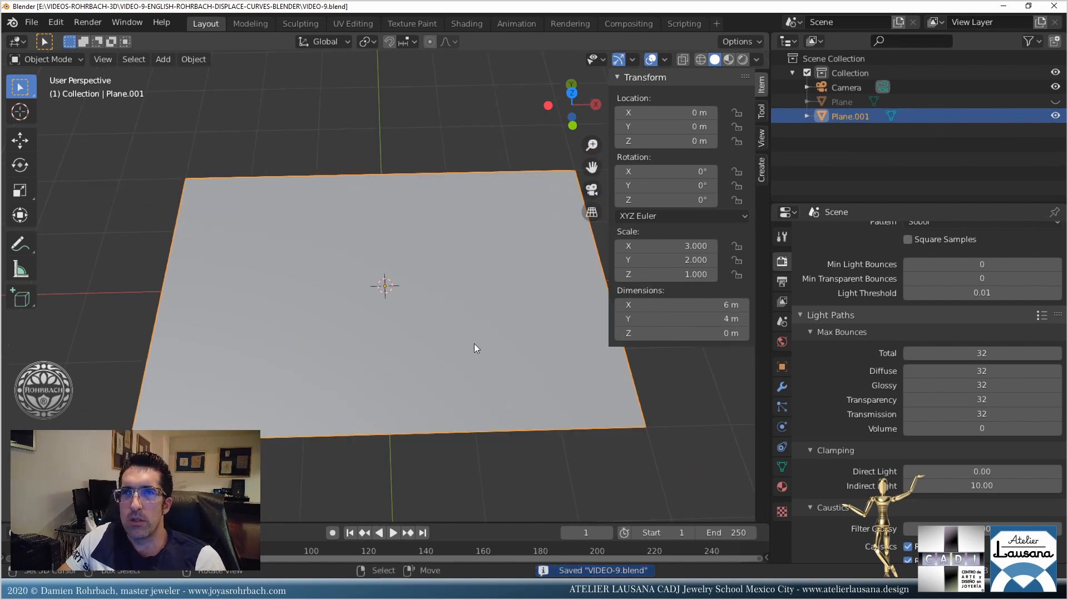
Add a Displace modifier to the new plane and create a new texture for it.
click(777, 390)
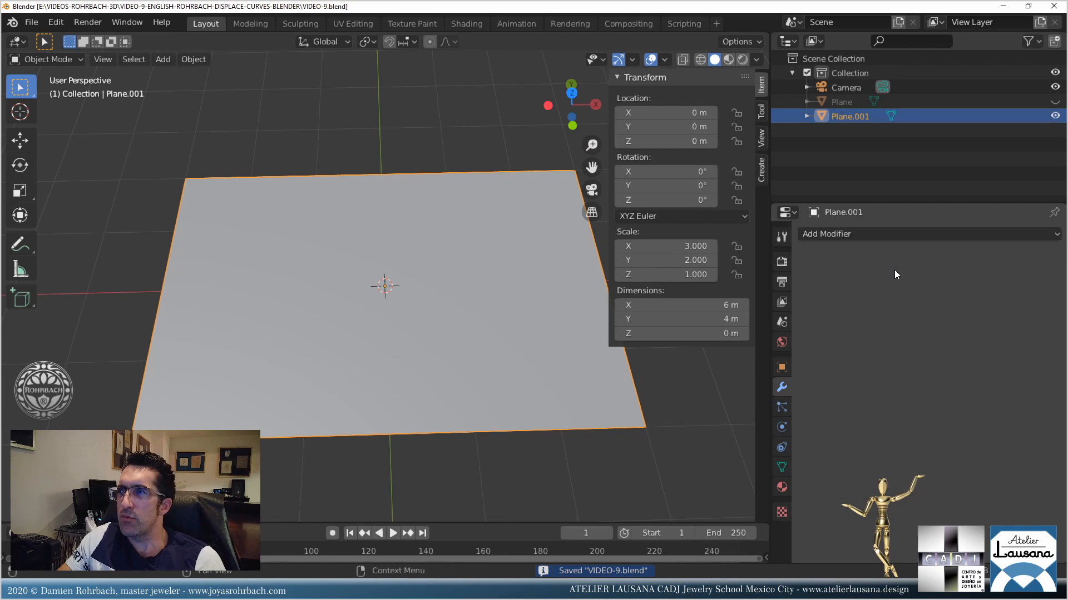
click(910, 235)
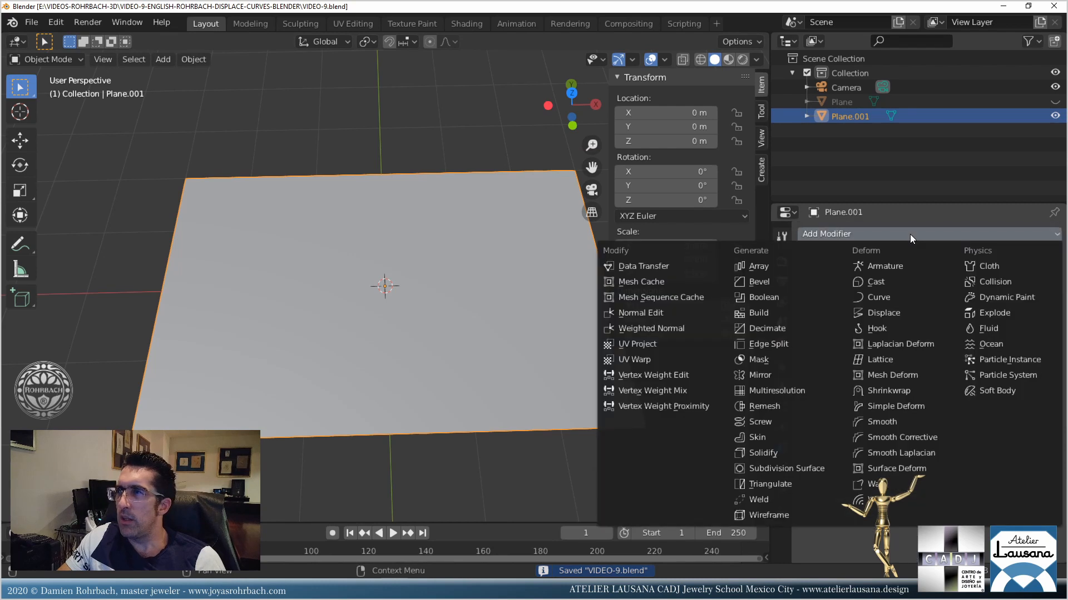
click(901, 313)
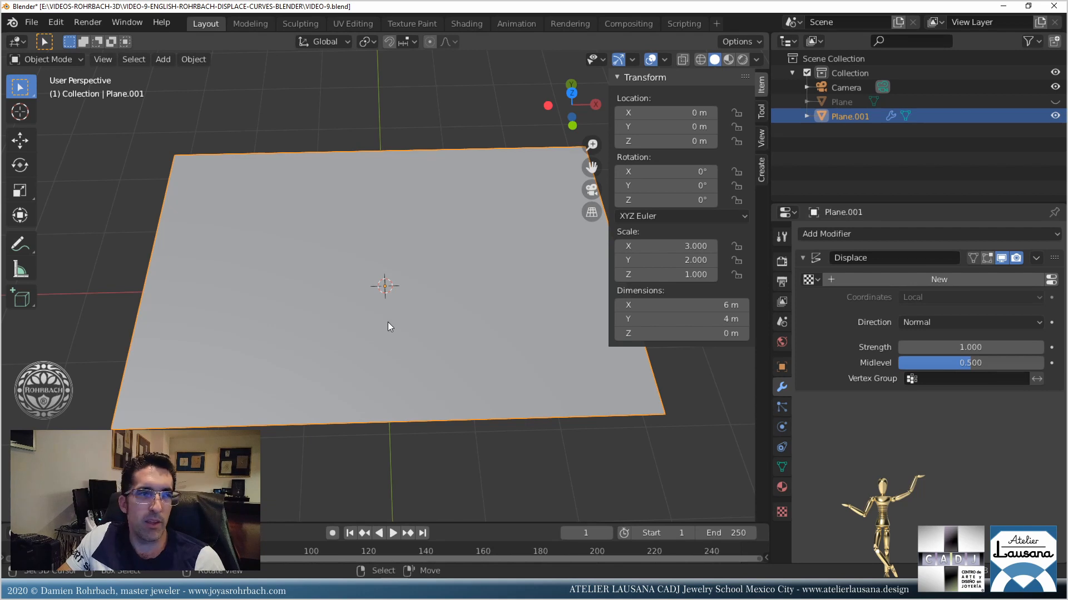
scroll(388, 327, down, 2)
mouse_move(402, 309)
middle_down()
mouse_move(392, 262)
mouse_move(414, 311)
middle_up()
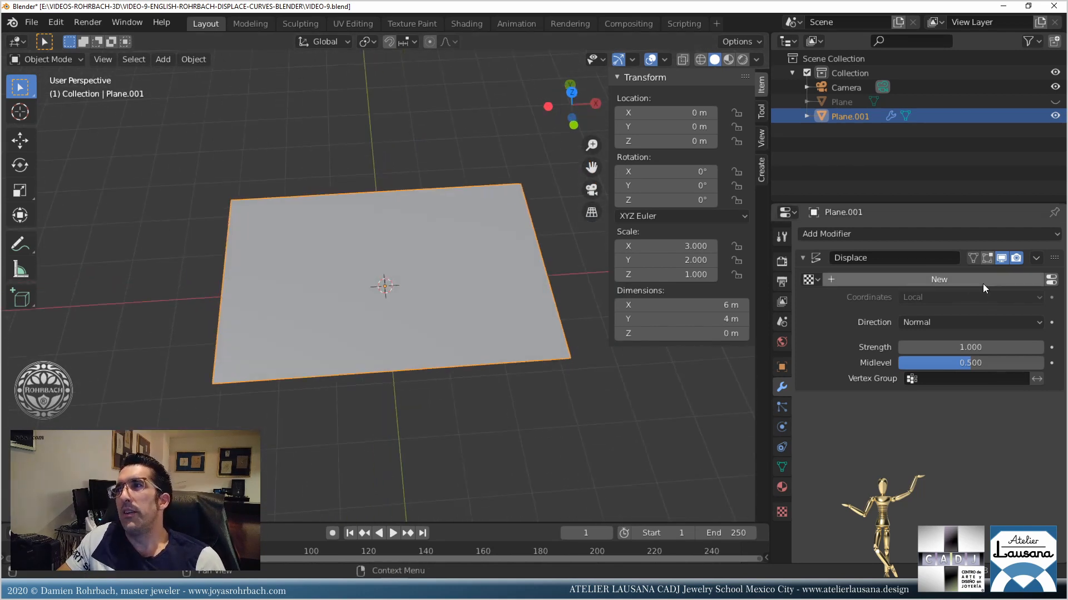
click(940, 281)
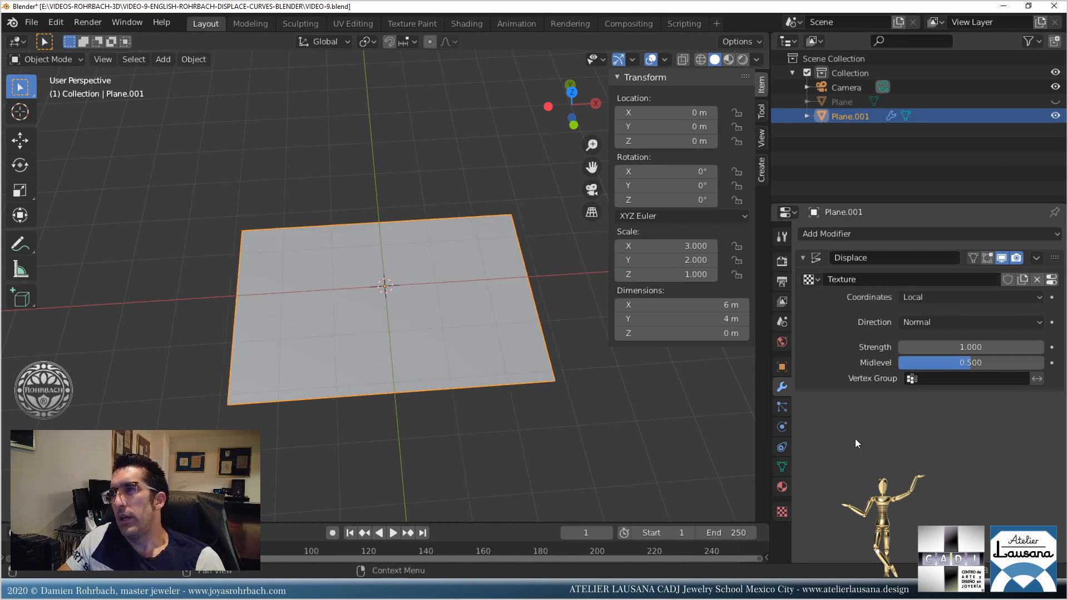
Open the Displace modifier's texture settings and rename the texture DISPLACEMENT IMAGE.
click(781, 512)
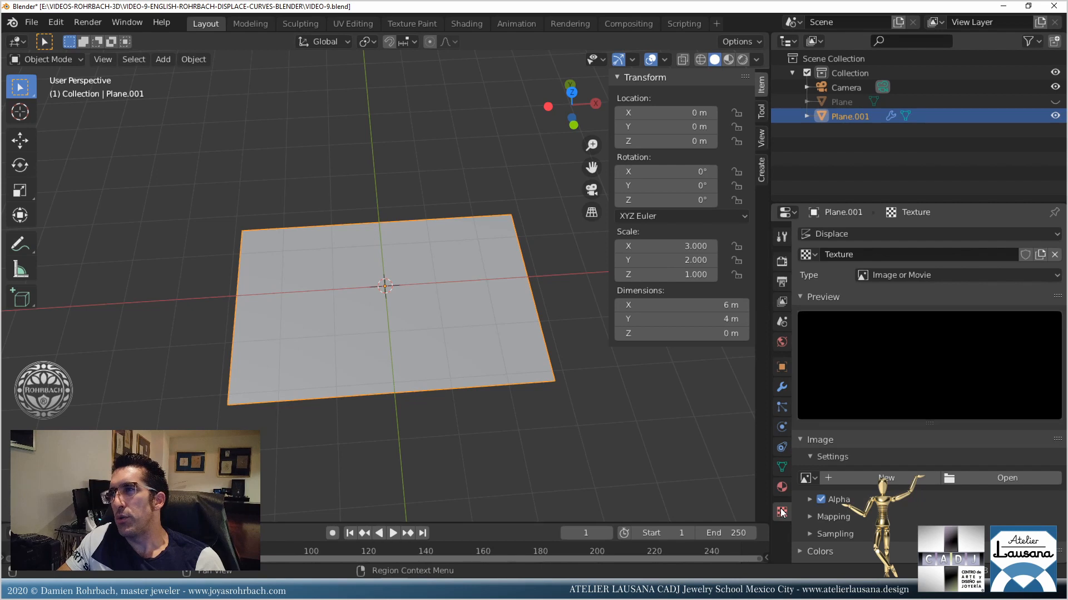
click(809, 258)
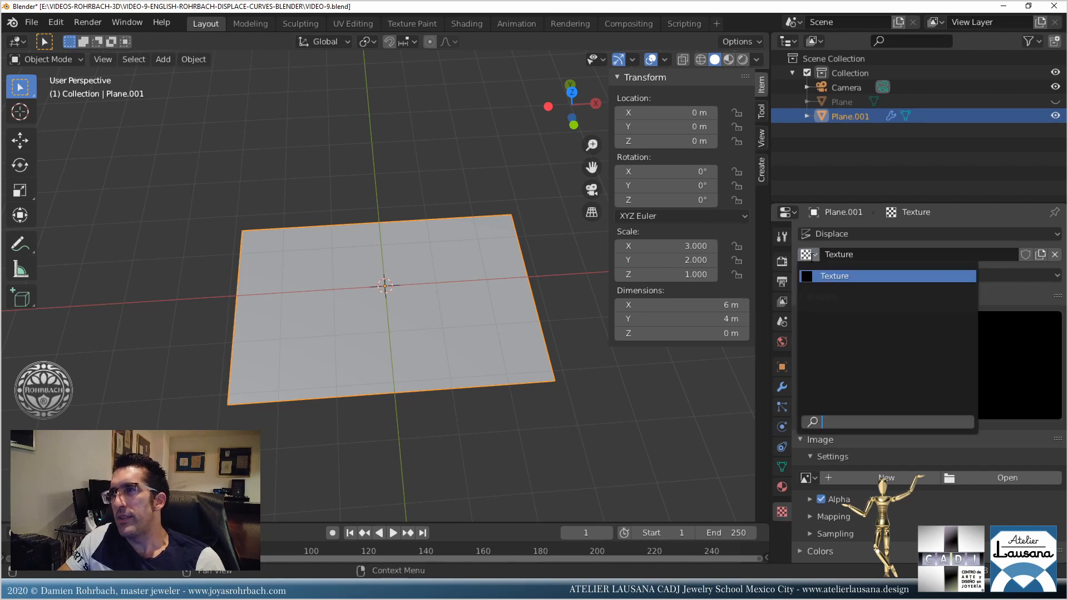
click(812, 252)
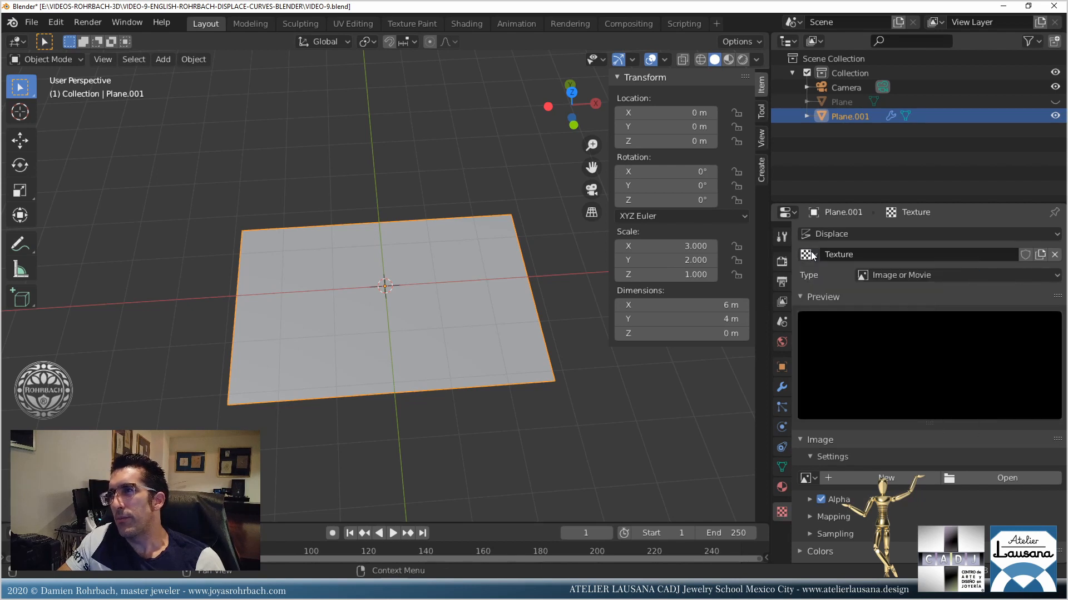
click(889, 254)
text(D)
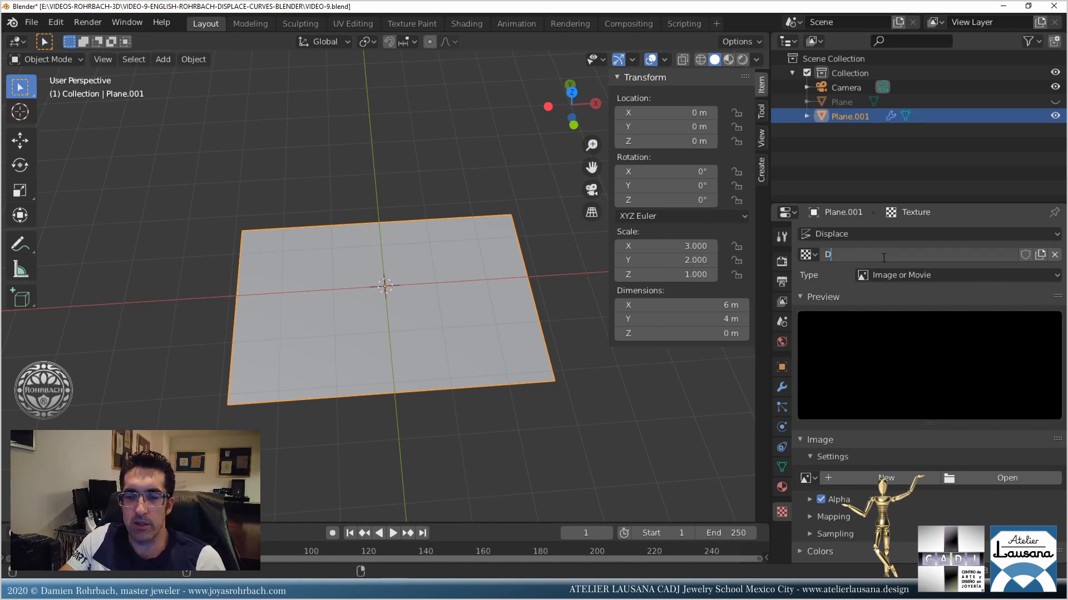
text(iSPL)
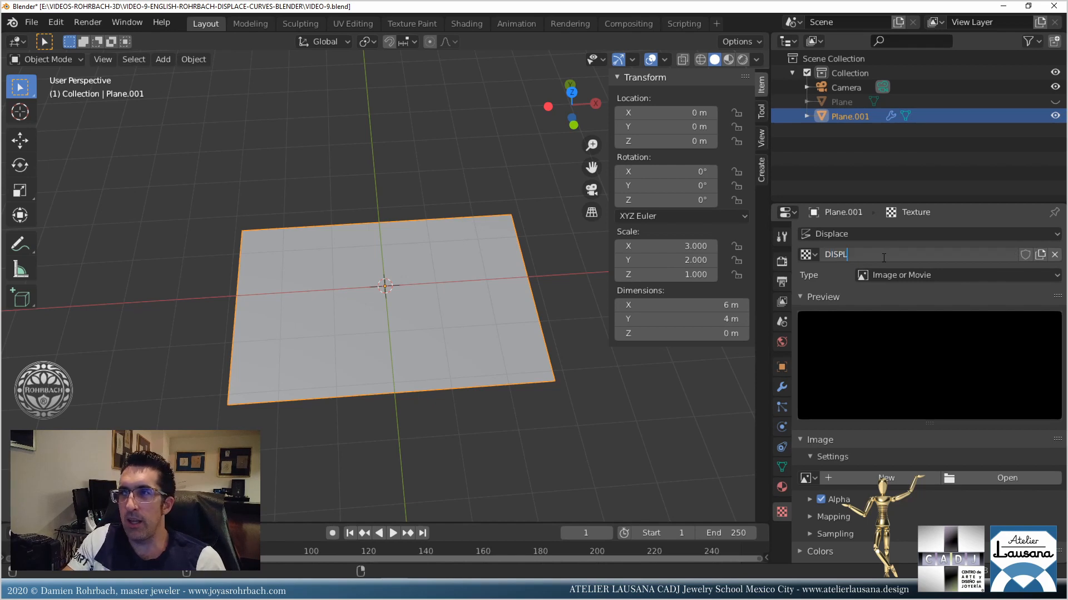
text(ACEME)
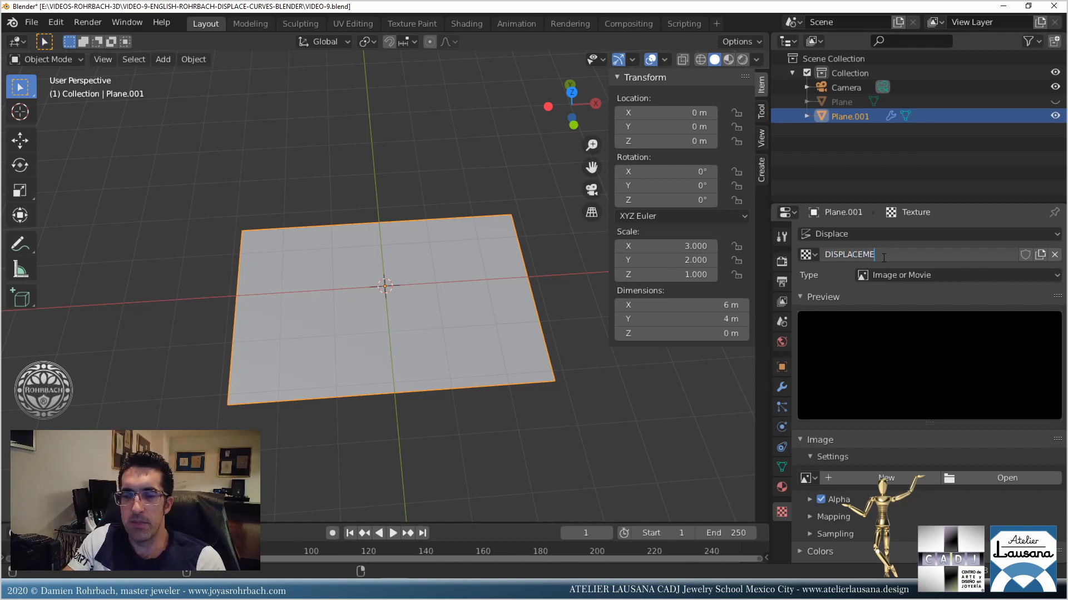
text(NT IMAGE)
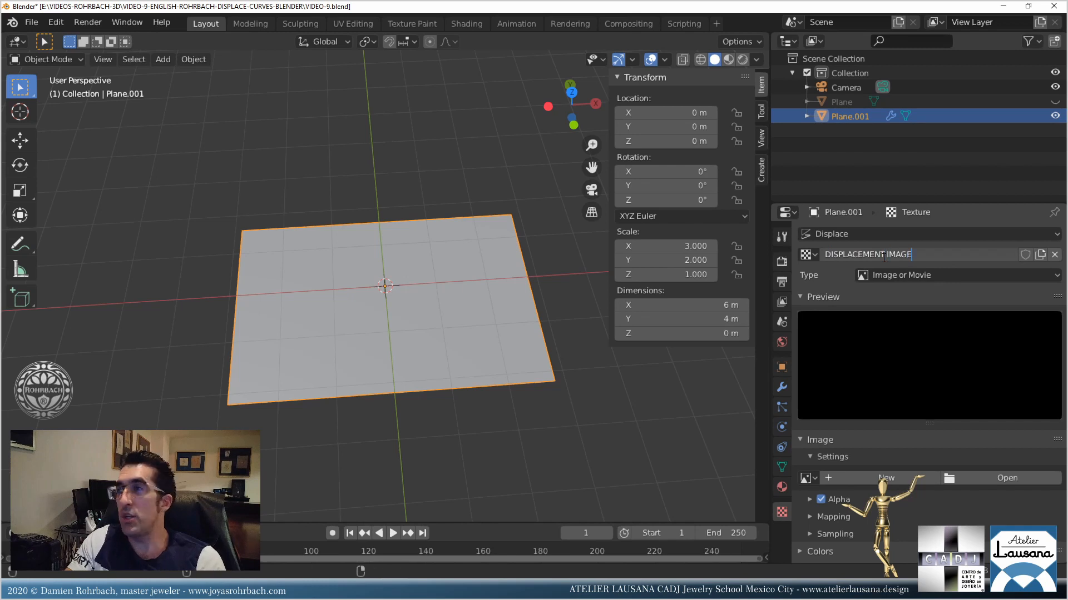
key(Return)
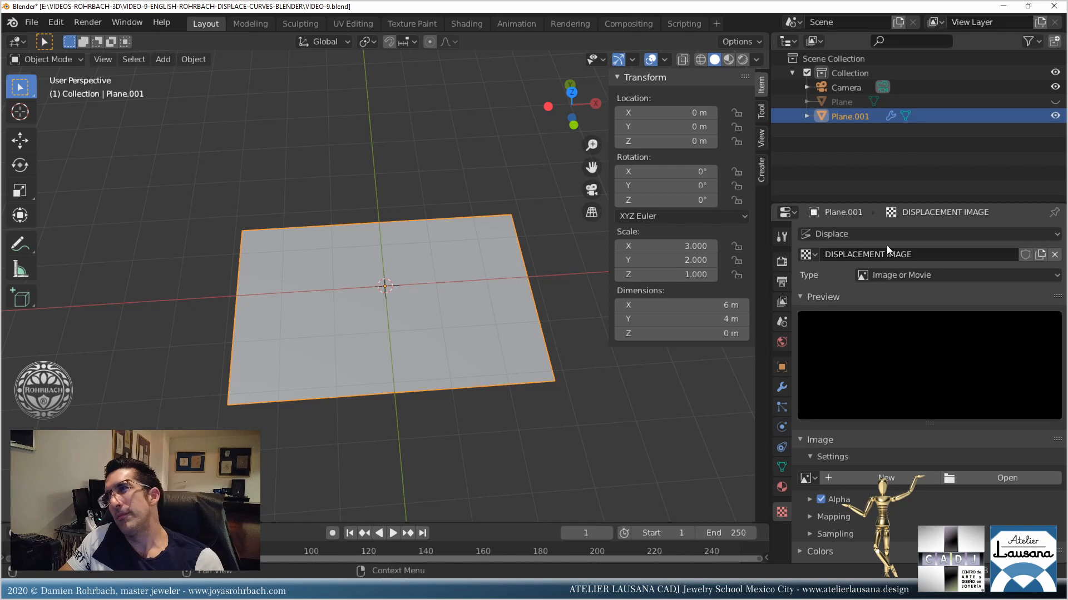
Keep the texture type as Image or Movie, load CURVES-for-video-9-example1.png as its image and save the file.
click(901, 275)
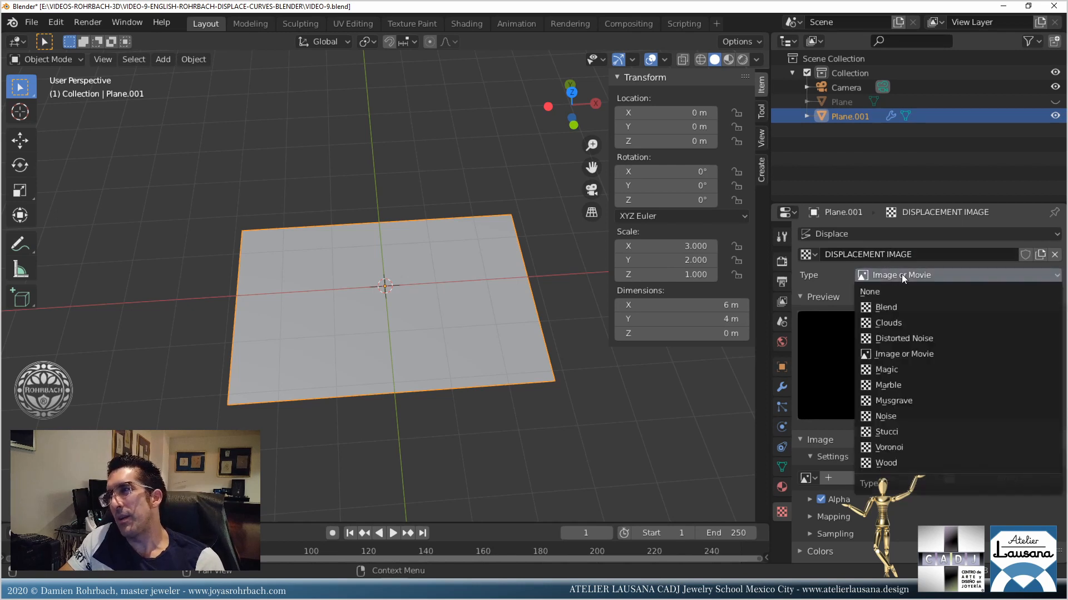
click(902, 275)
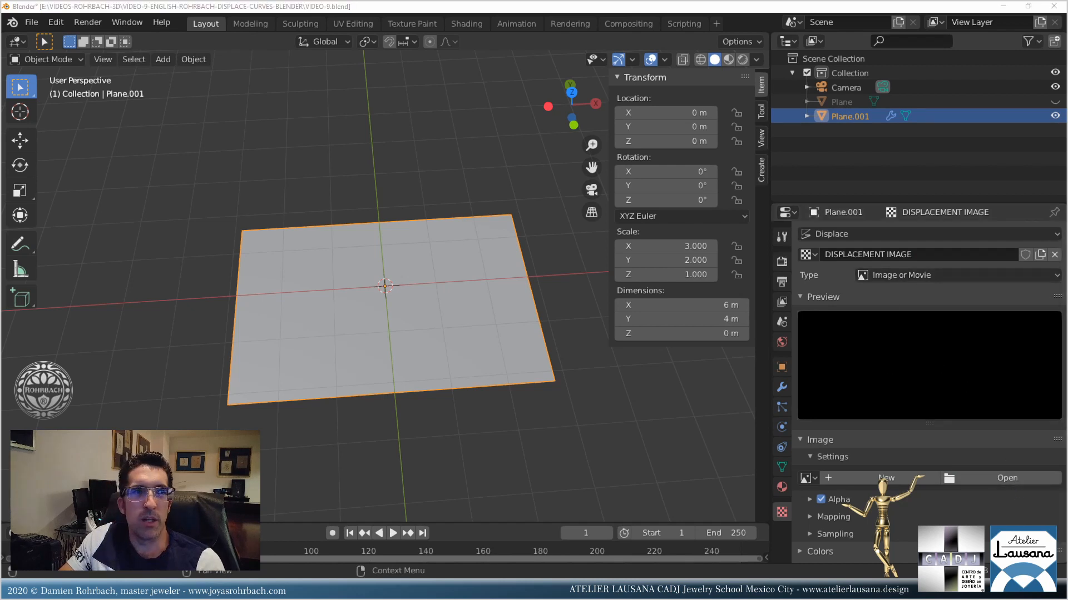
click(1003, 478)
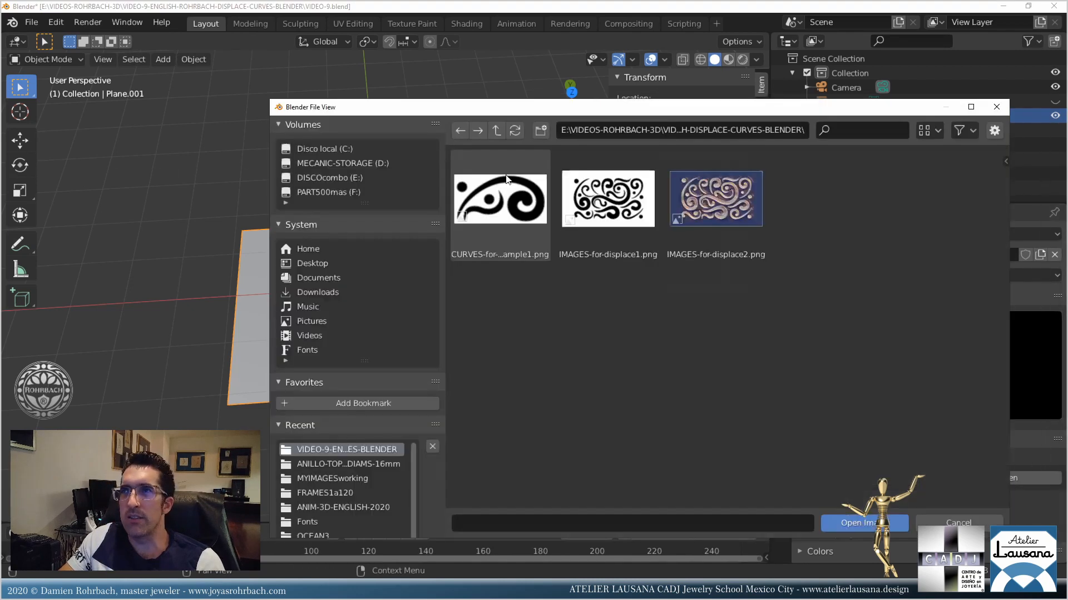
double_click(517, 192)
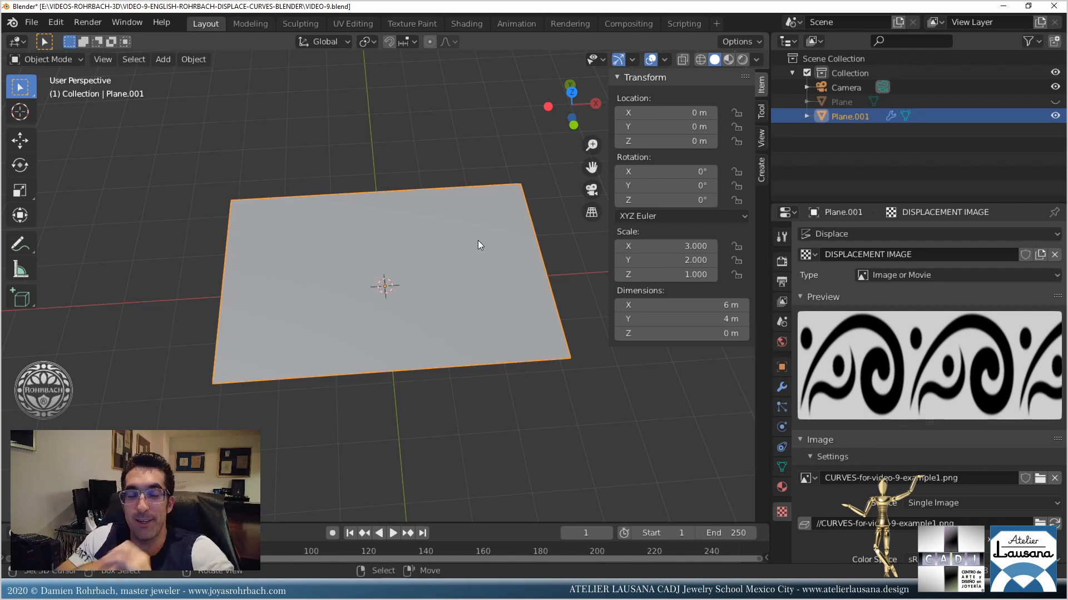
key(ctrl+s)
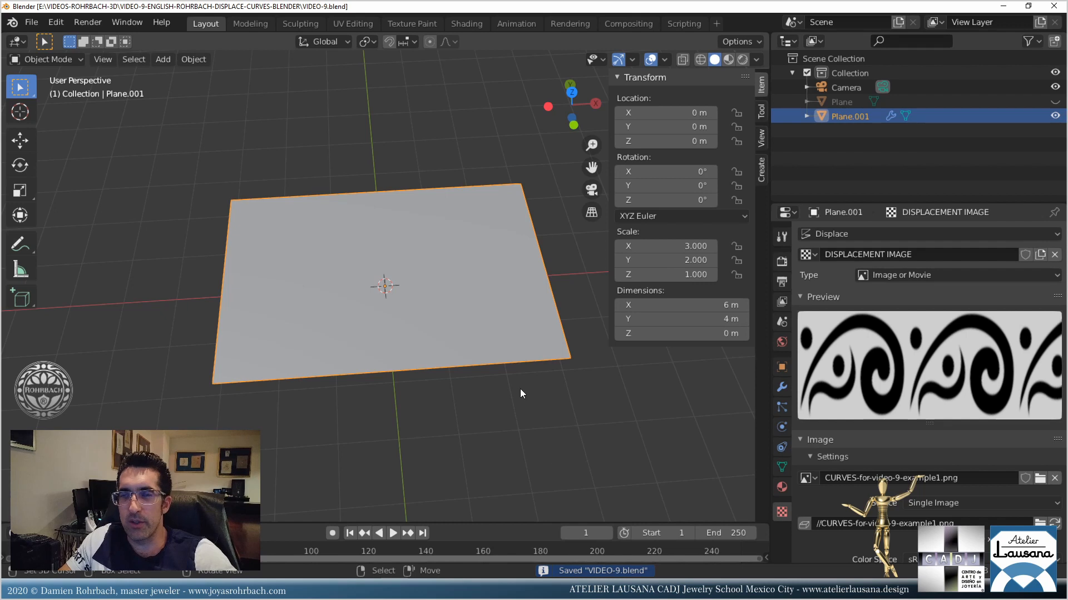
Subdivide the plane's mesh four times in Edit Mode, return to Object Mode and save the file.
key(Tab)
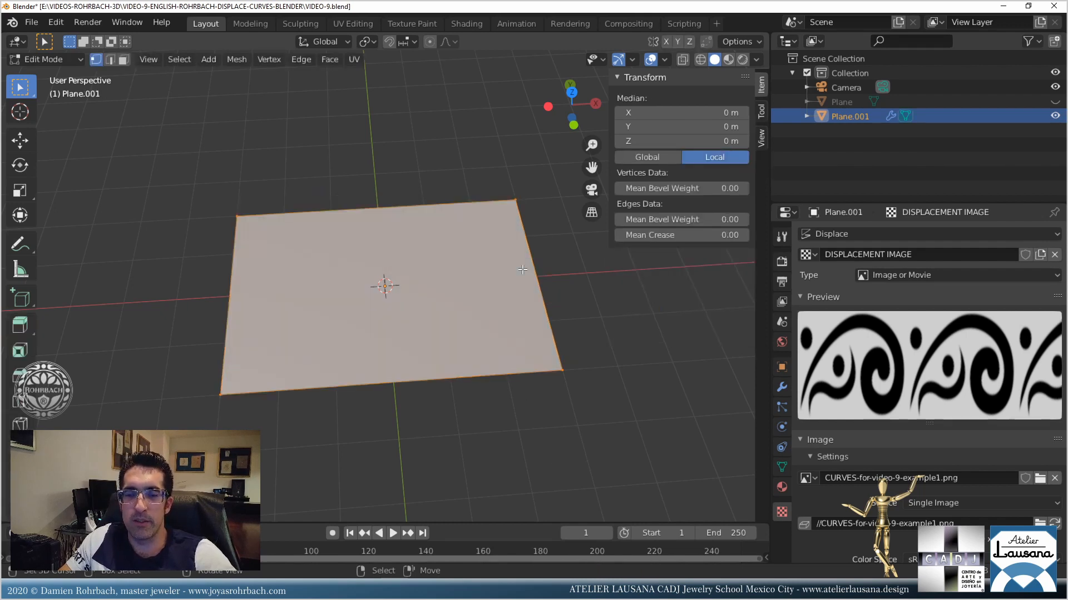
right_click(522, 269)
click(485, 227)
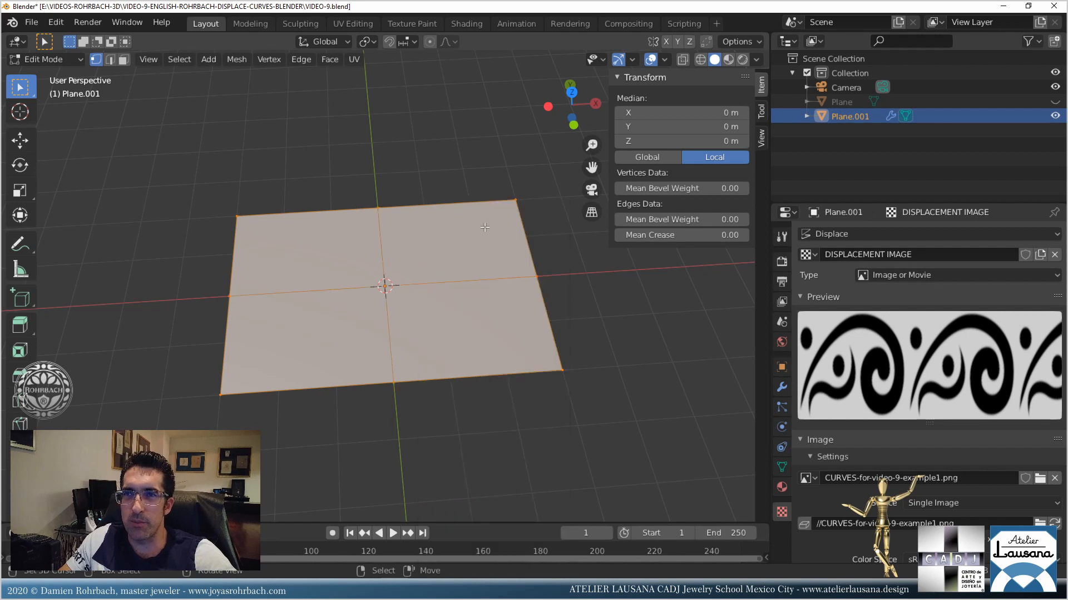
right_click(485, 227)
click(484, 227)
right_click(485, 227)
click(485, 227)
right_click(485, 227)
click(485, 227)
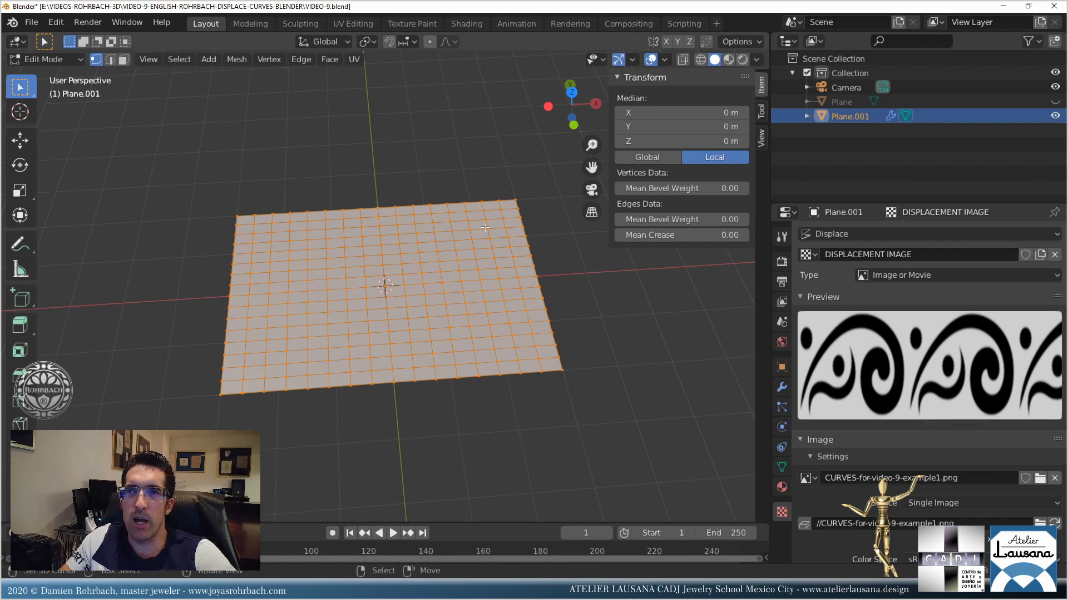
key(Tab)
middle_drag(457, 289, 404, 230)
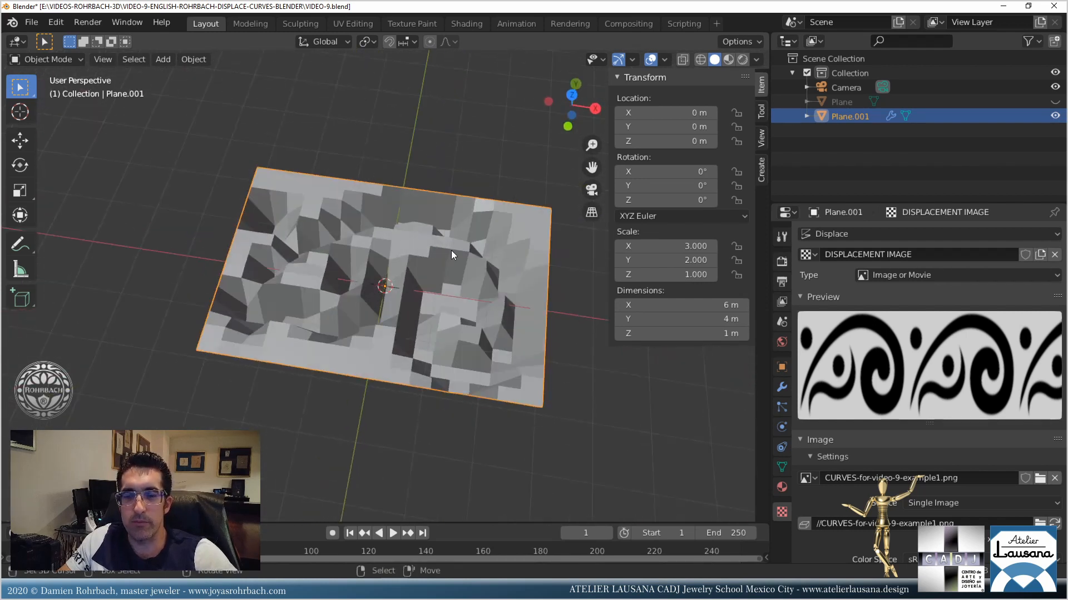
key(ctrl+s)
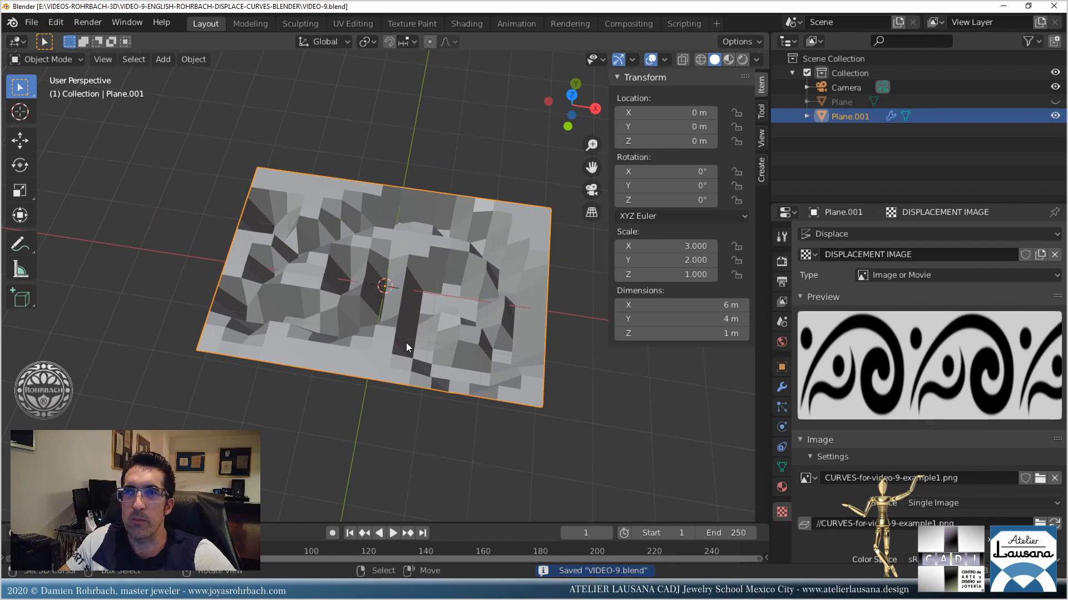
Subdivide the plane's whole mesh four more times in Edit Mode and save the file.
mouse_move(401, 257)
middle_down()
mouse_move(418, 273)
mouse_move(400, 262)
mouse_move(411, 265)
middle_up()
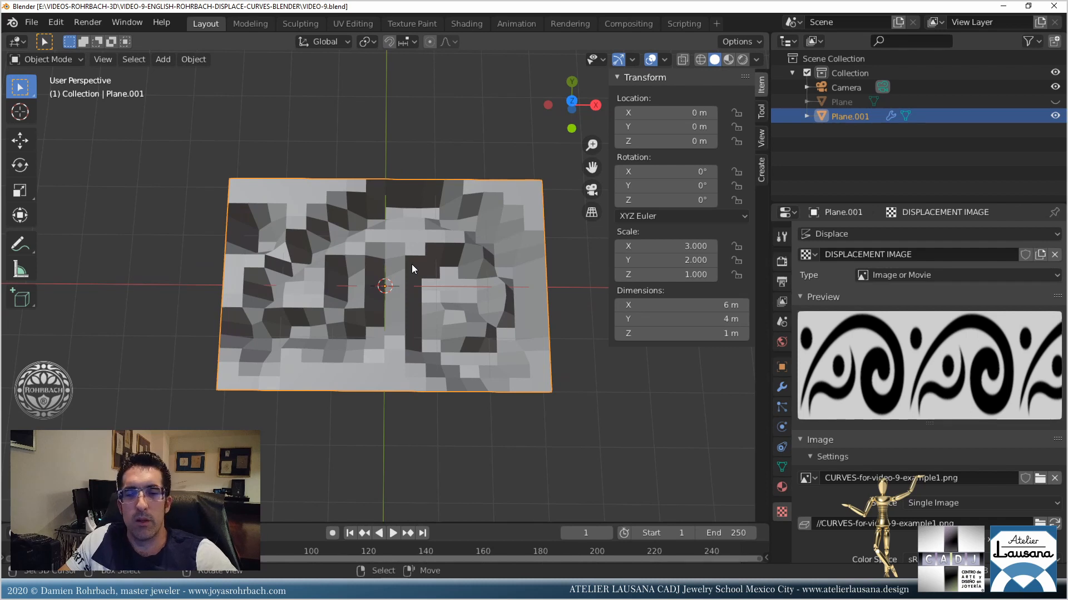
mouse_move(411, 265)
middle_down()
mouse_move(401, 199)
mouse_move(376, 161)
mouse_move(400, 255)
mouse_move(417, 266)
middle_up()
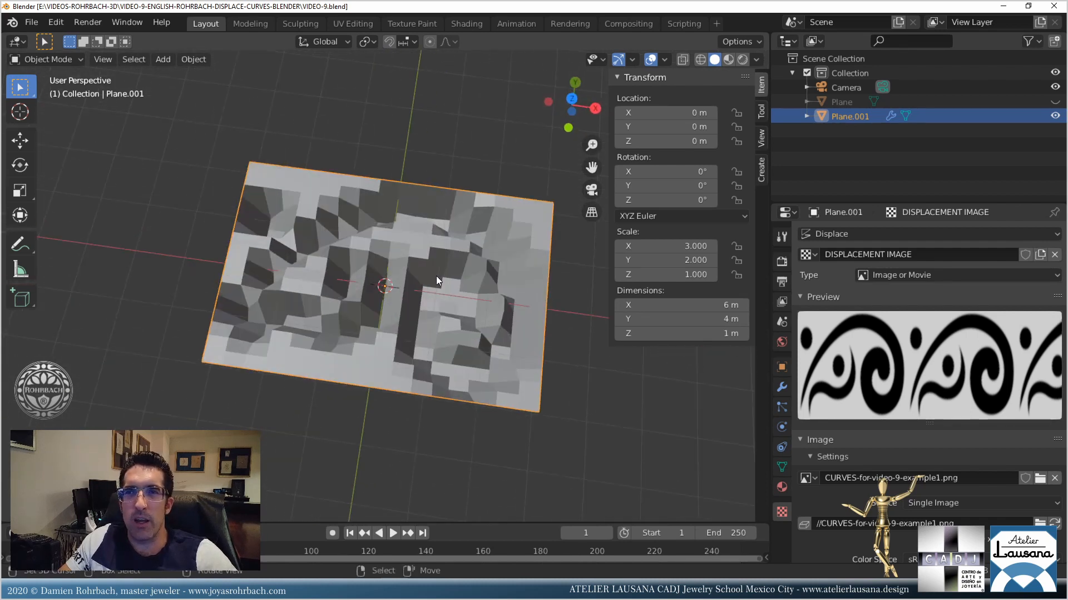
key(Tab)
right_click(479, 247)
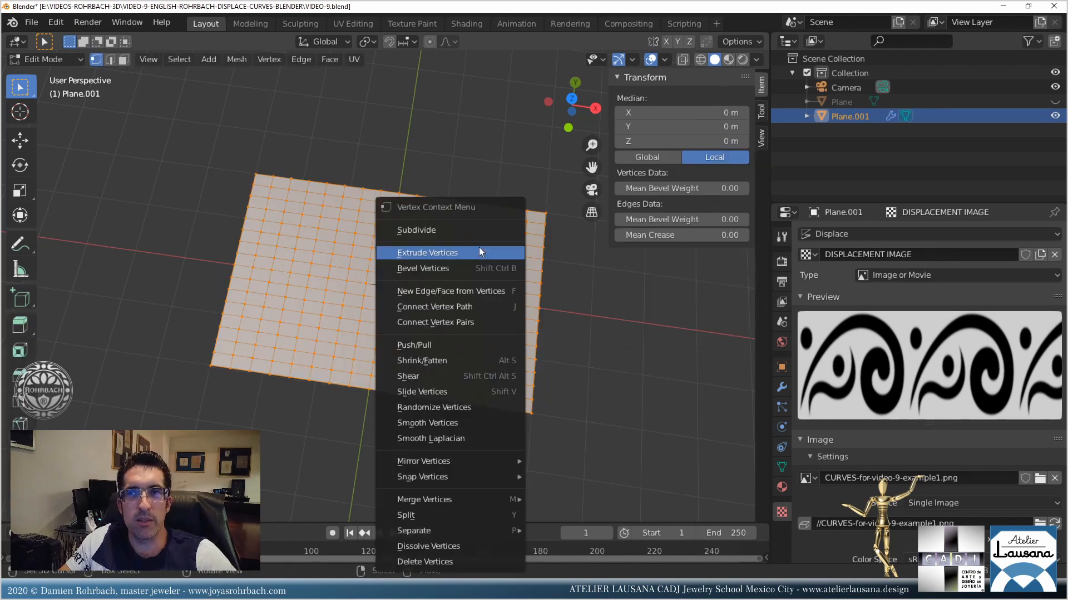
click(463, 229)
right_click(463, 229)
click(463, 229)
right_click(462, 229)
click(463, 229)
right_click(463, 229)
click(463, 230)
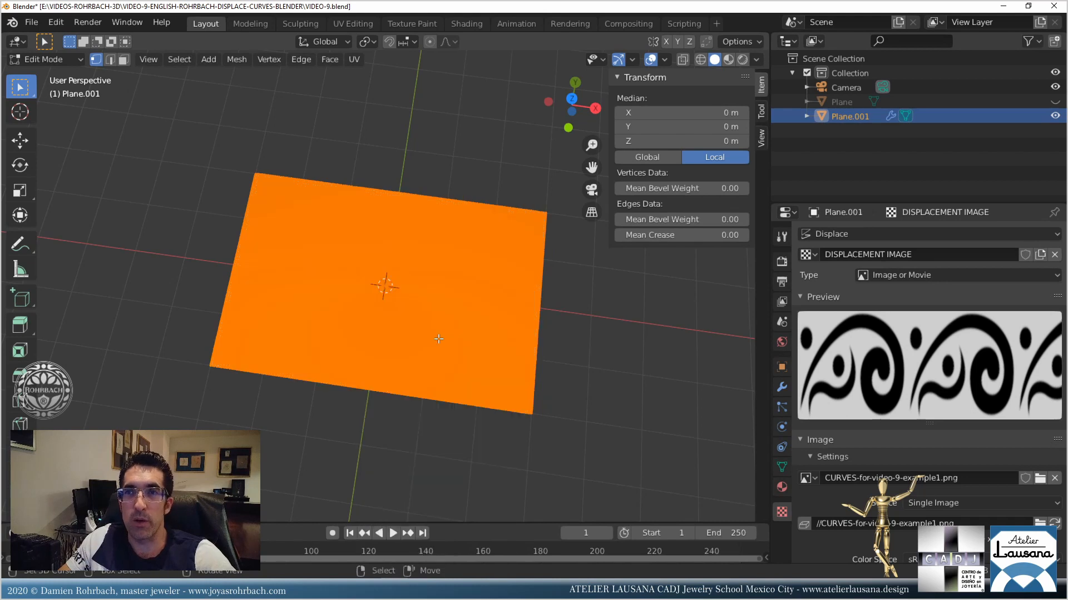
middle_drag(439, 322, 426, 292)
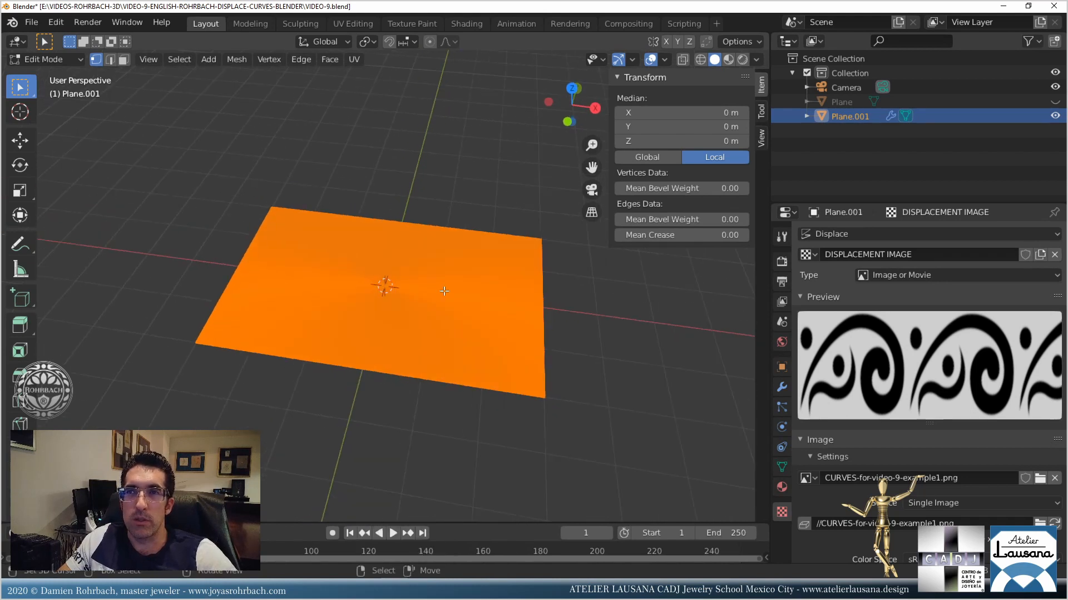
scroll(459, 324, up, 5)
scroll(448, 269, down, 5)
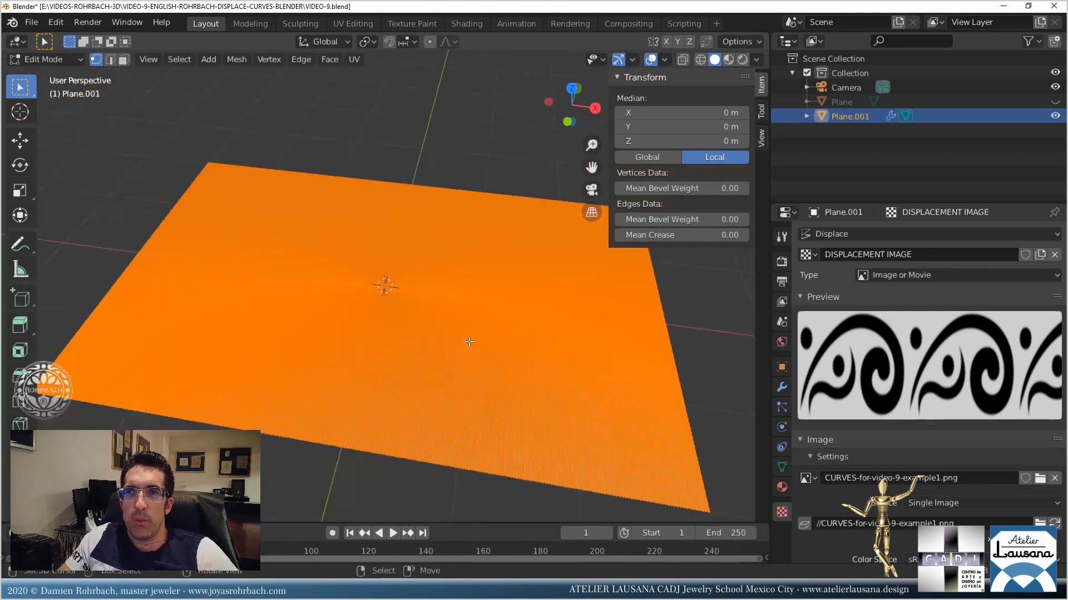
scroll(448, 269, up, 3)
key(ctrl+s)
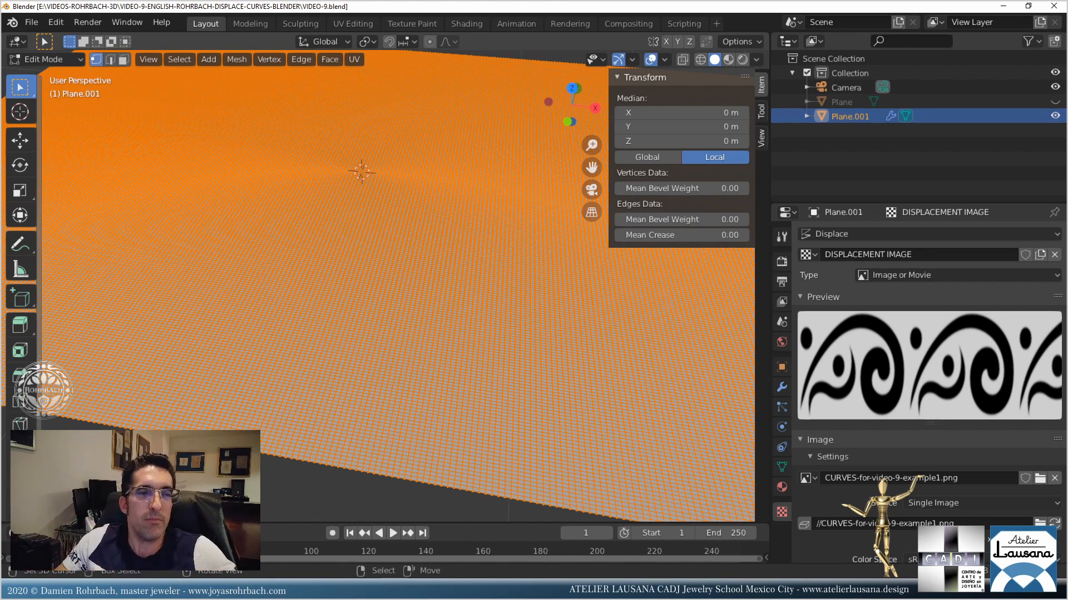
Switch to CorelDRAW to view the blurred curve bitmap and return to Blender.
key(alt+Tab)
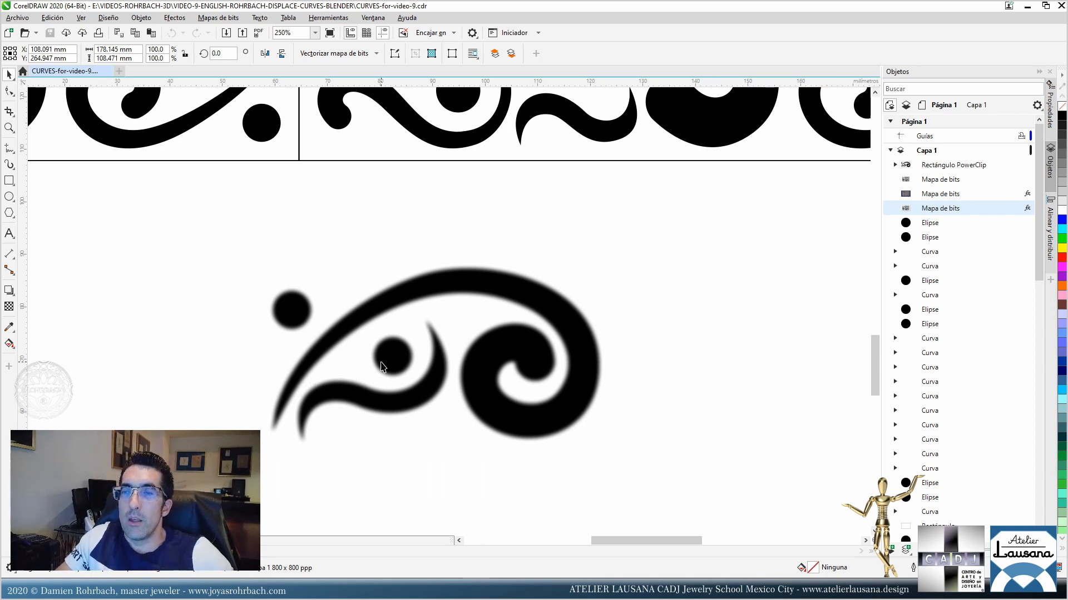
mouse_move(395, 589)
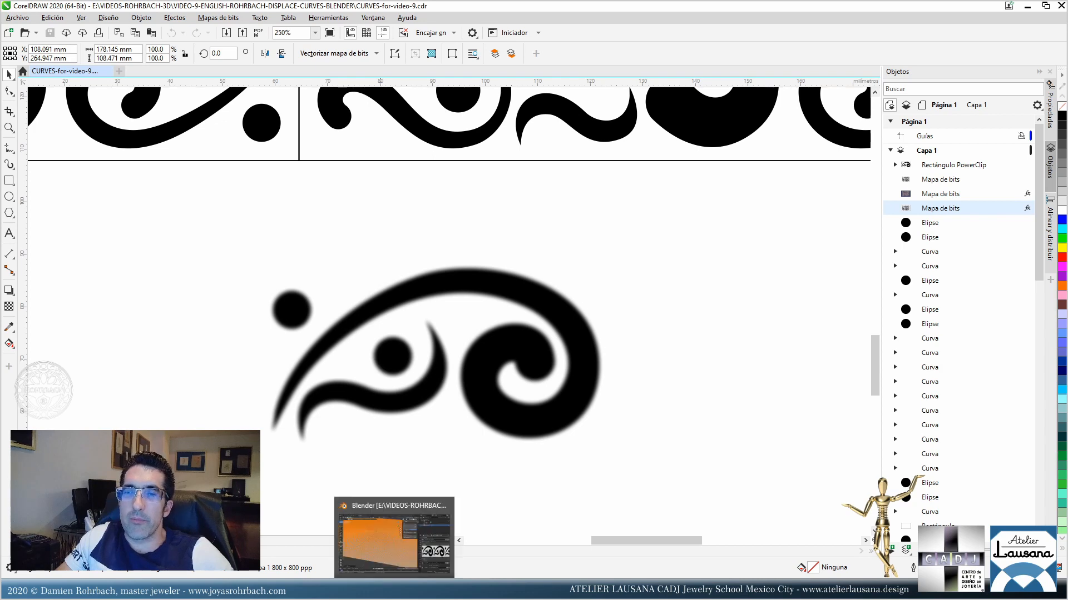
click(407, 484)
Examine the density of the plane's subdivided mesh up close, including from the top view.
scroll(420, 344, down, 4)
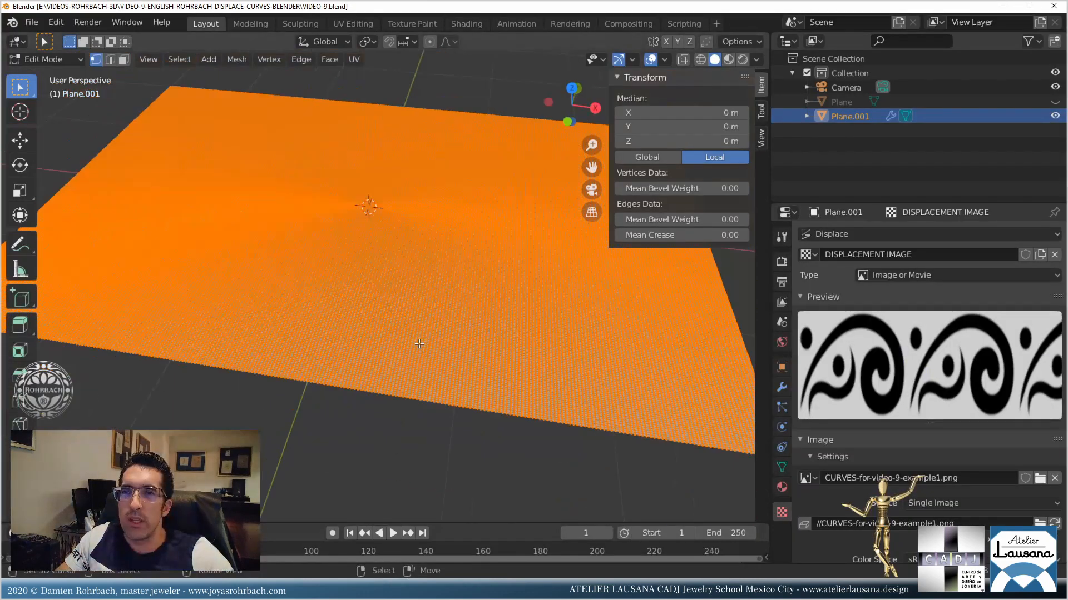
scroll(419, 344, up, 4)
middle_drag(396, 315, 450, 333)
scroll(448, 306, down, 2)
scroll(448, 306, up, 5)
key(KP_7)
scroll(423, 347, up, 5)
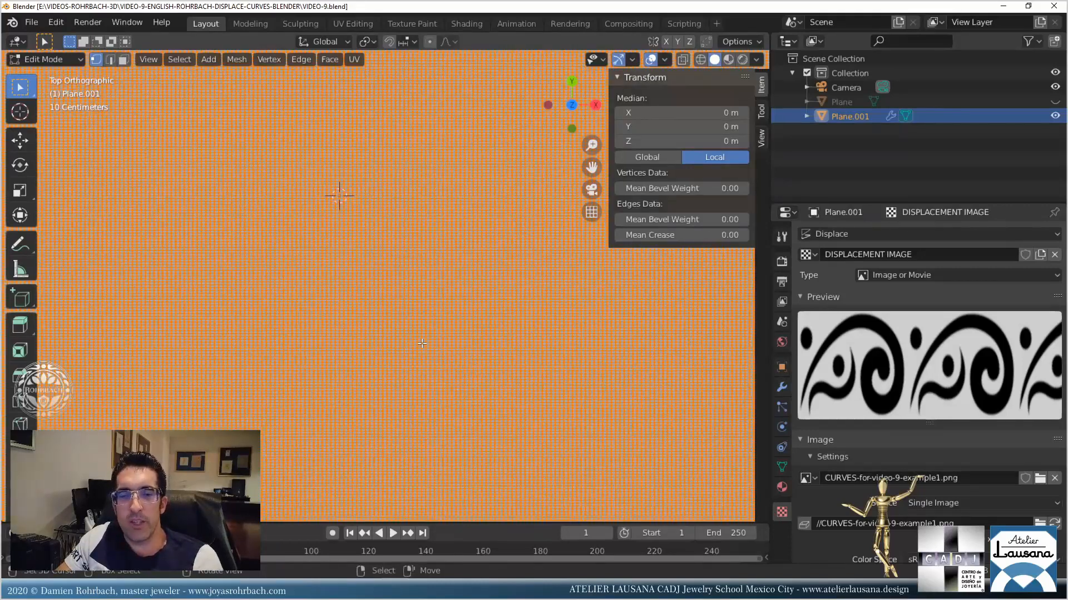
middle_drag(422, 344, 422, 306)
scroll(434, 306, up, 5)
Subdivide the plane's mesh two more times and return to Object Mode to show the displaced relief.
right_click(434, 305)
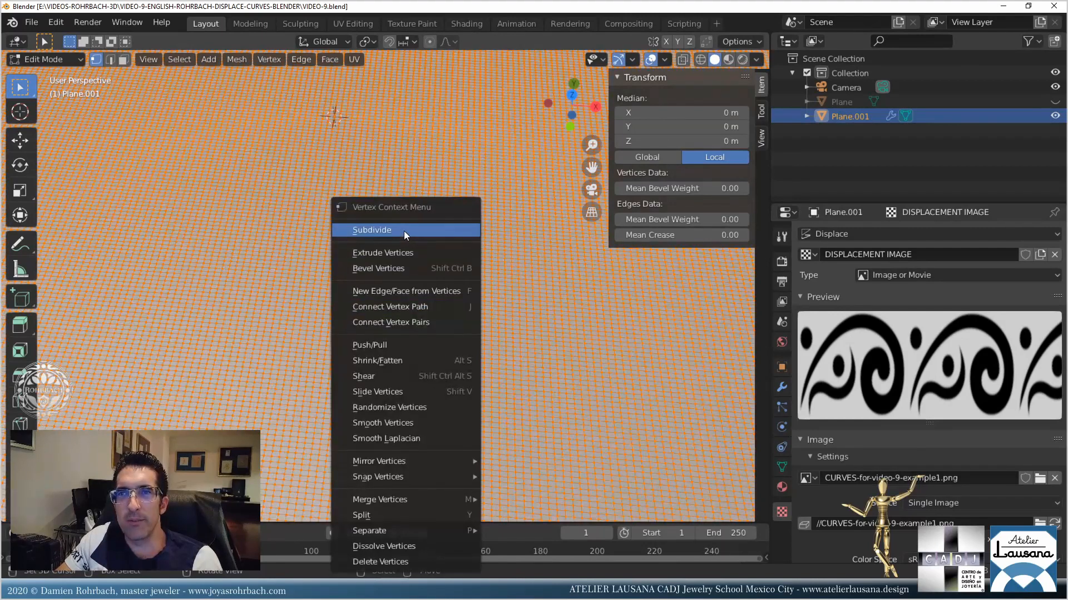
click(403, 232)
right_click(435, 252)
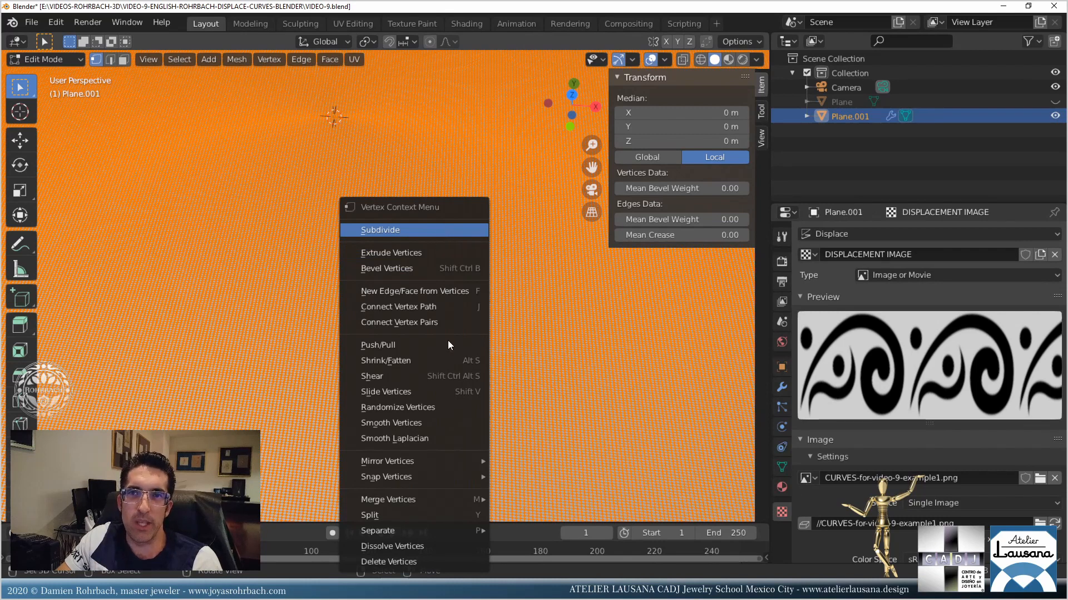
key(Return)
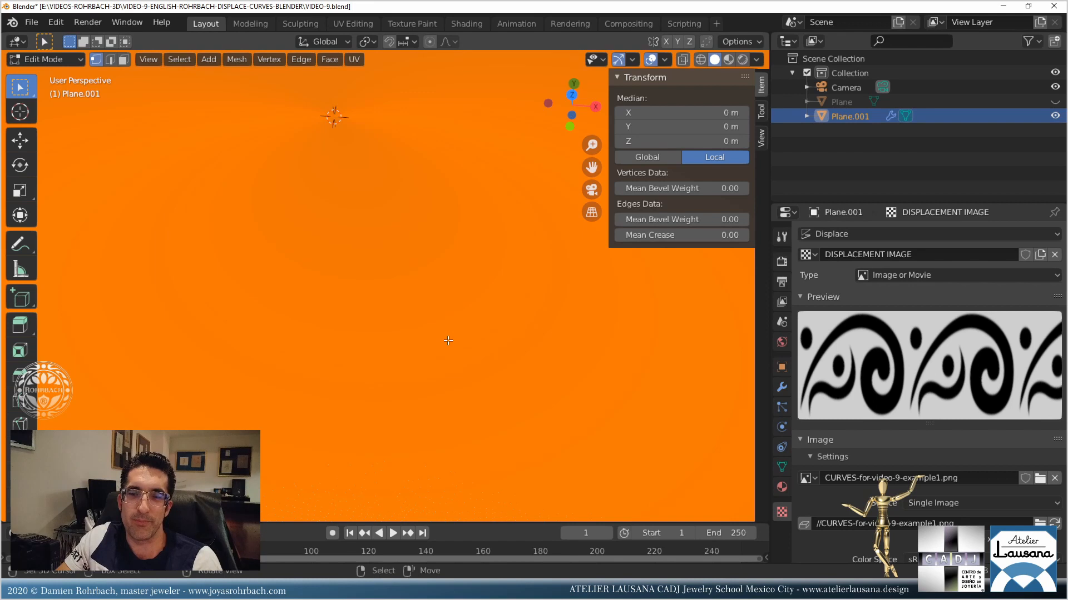
scroll(448, 341, down, 3)
scroll(448, 341, up, 15)
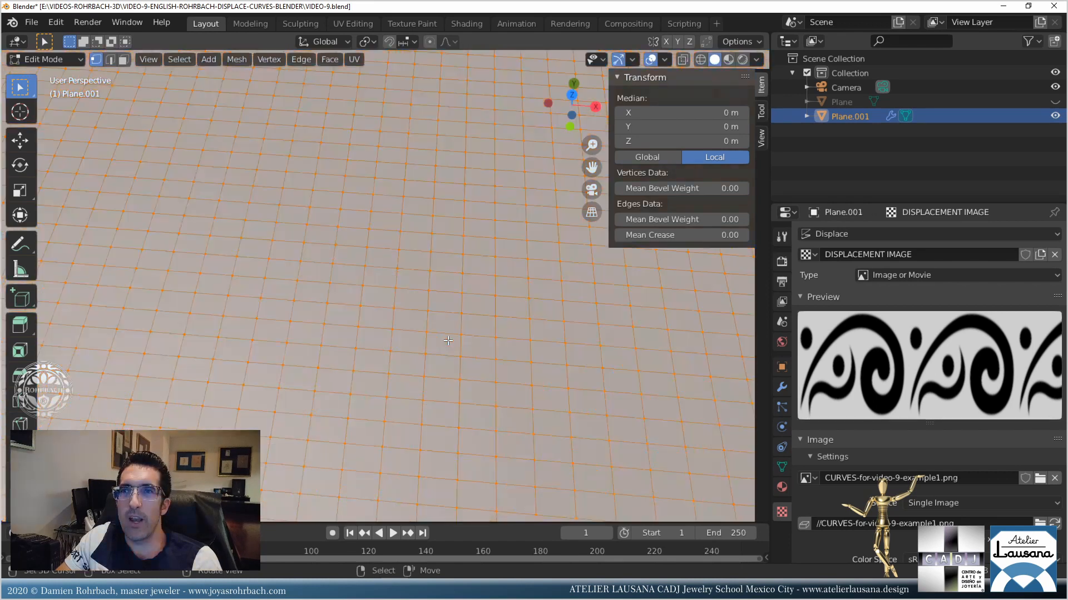
scroll(448, 341, down, 2)
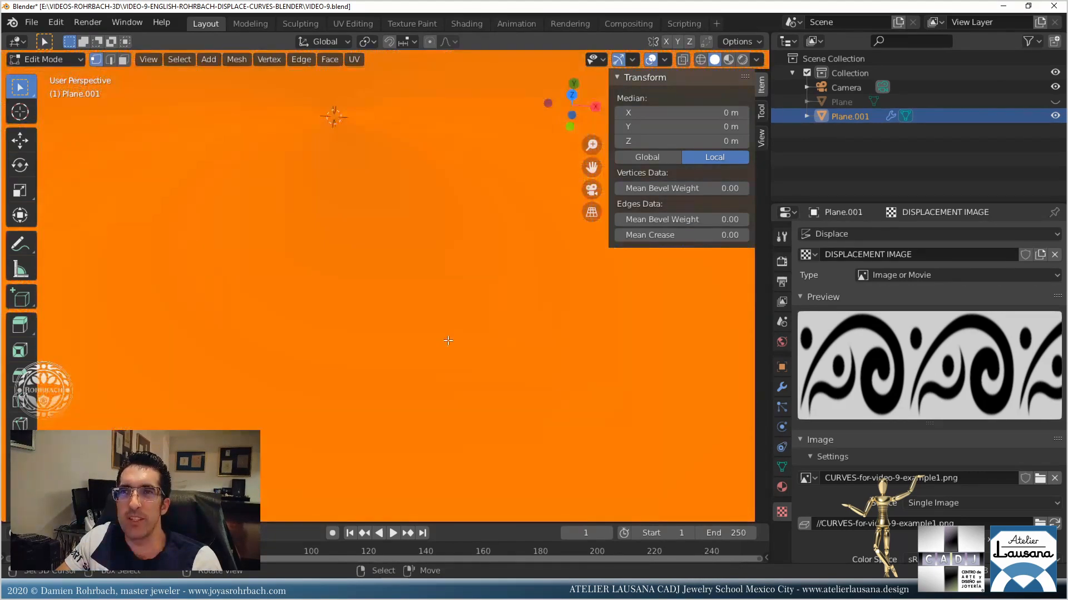
key(Tab)
scroll(448, 341, down, 4)
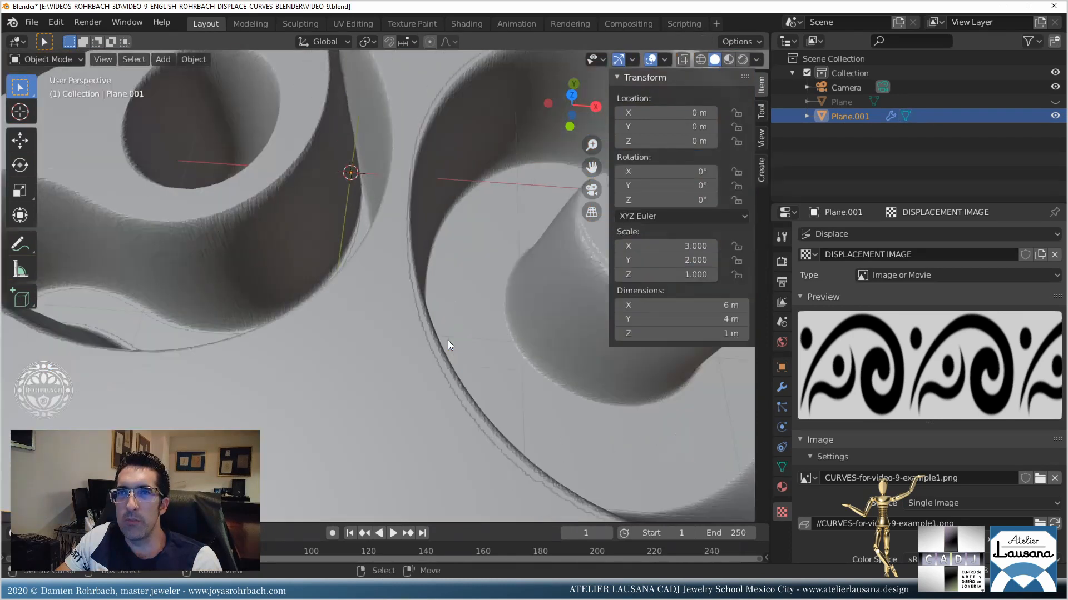
Save the file and inspect the displaced relief's walls and depth from the side and from above.
scroll(448, 340, down, 3)
middle_drag(384, 243, 438, 192)
scroll(447, 269, up, 4)
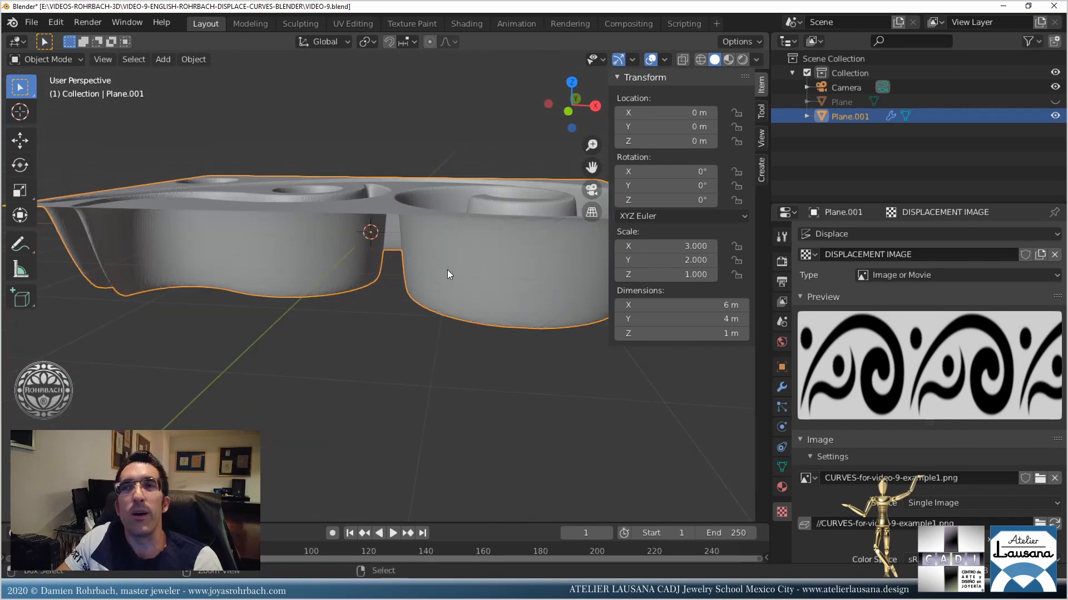
key(ctrl+s)
middle_drag(345, 142, 354, 208)
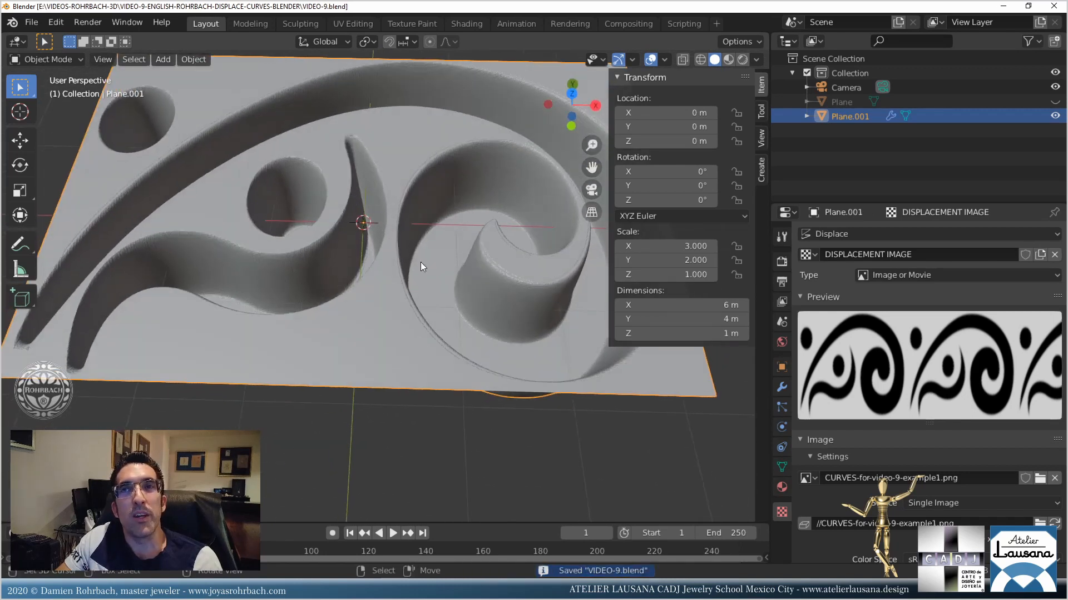
scroll(436, 281, down, 6)
scroll(439, 281, up, 5)
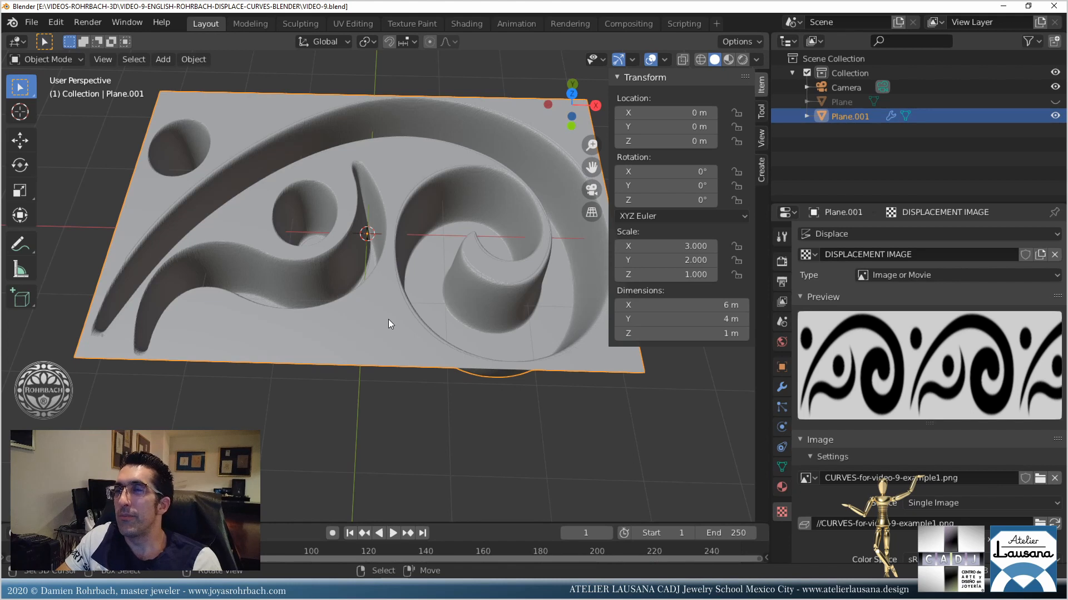
mouse_move(408, 202)
middle_down()
mouse_move(424, 283)
mouse_move(405, 215)
middle_up()
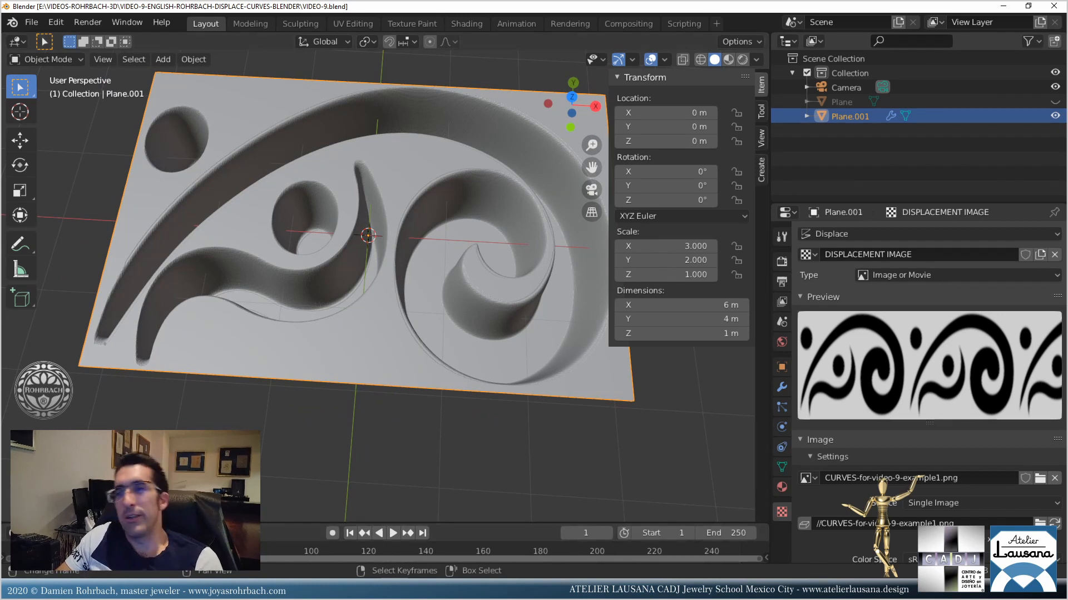
Switch to CorelDRAW to review the blurred curve bitmap, return to Blender and save the file with the relief viewed at an angle.
click(479, 589)
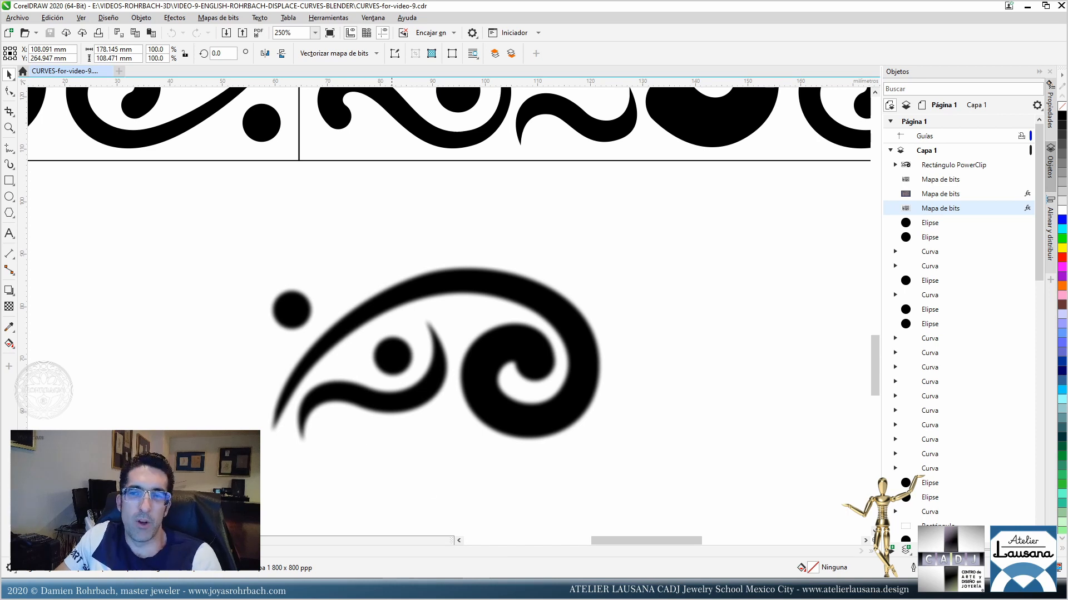
click(393, 589)
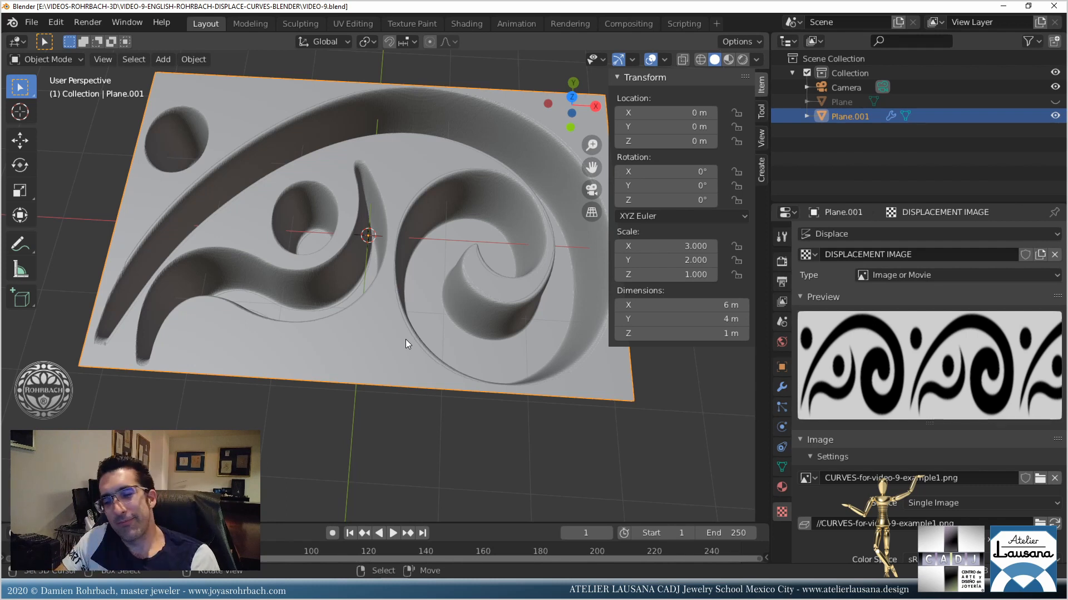
key(n)
middle_drag(445, 286, 466, 245)
middle_drag(532, 342, 490, 365)
middle_drag(454, 207, 413, 284)
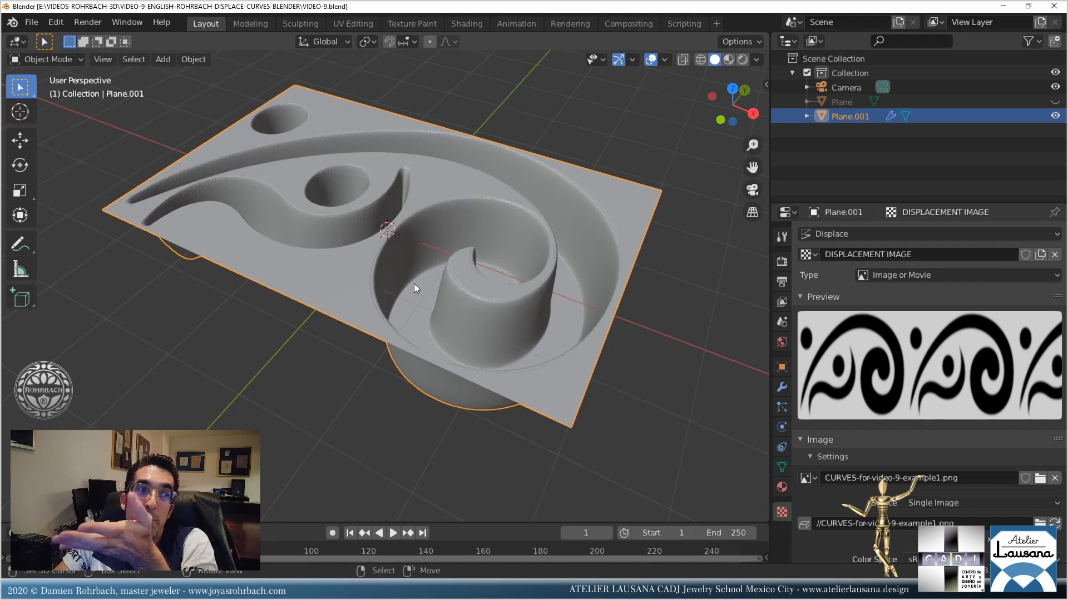
key(ctrl+s)
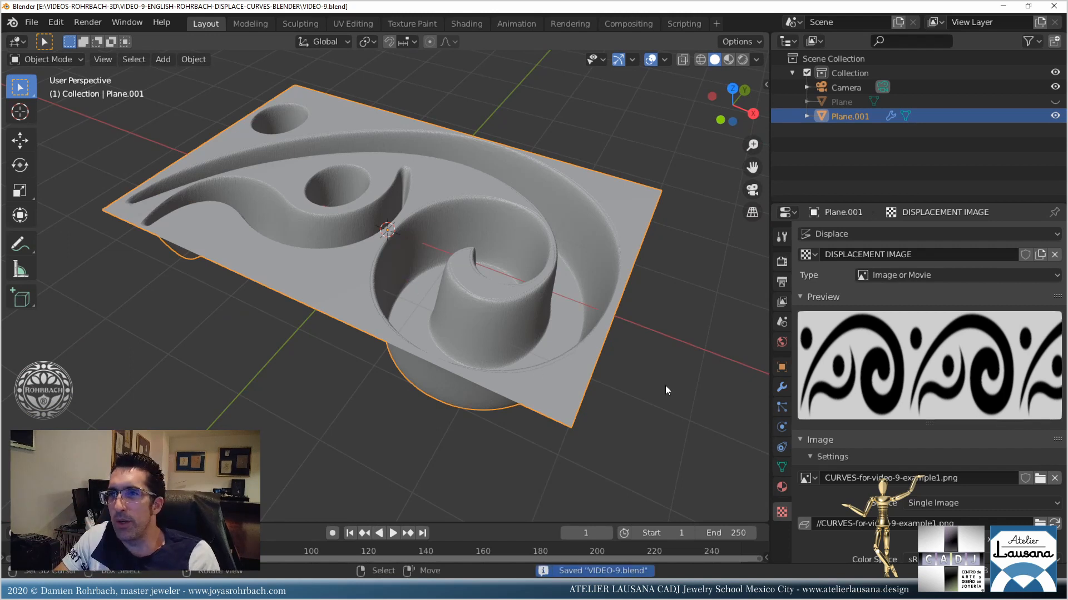
Set the plane's Displace modifier strength to -0.5 and save the file.
click(781, 387)
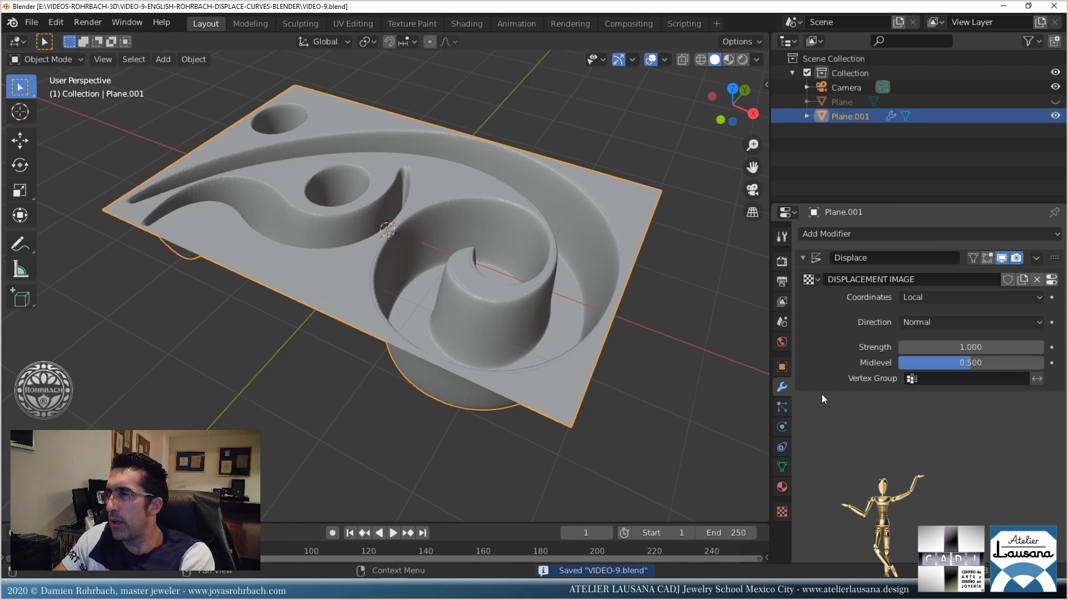
click(972, 347)
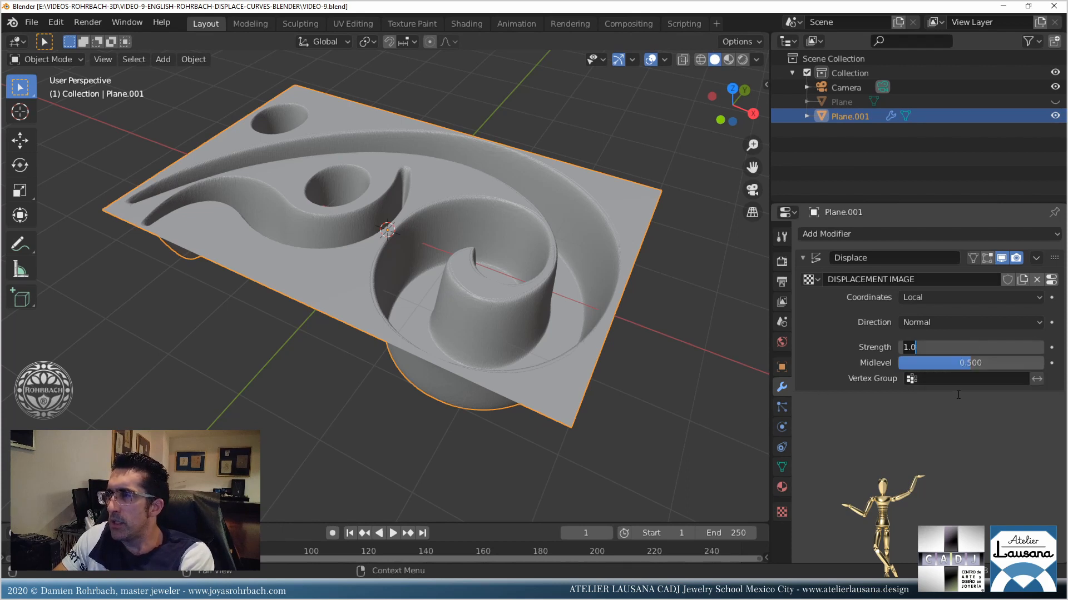
text(-)
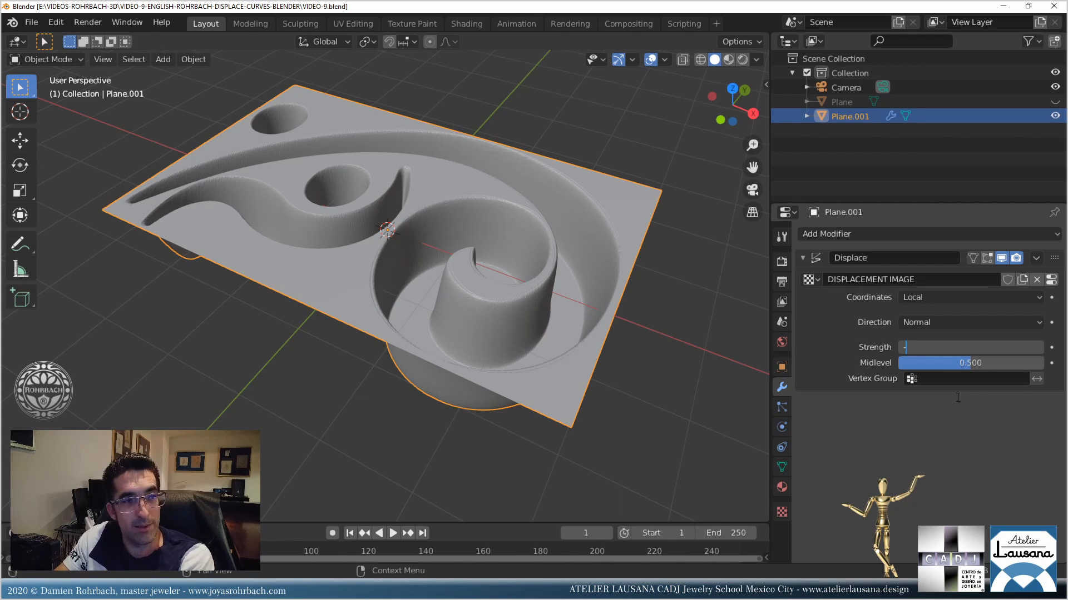
text(0.5)
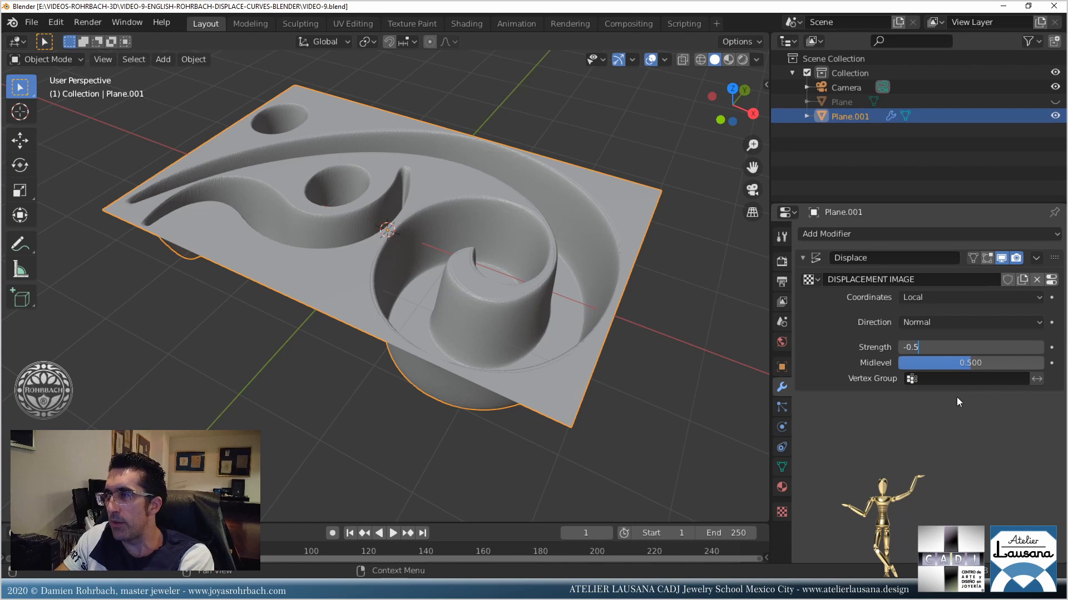
key(Return)
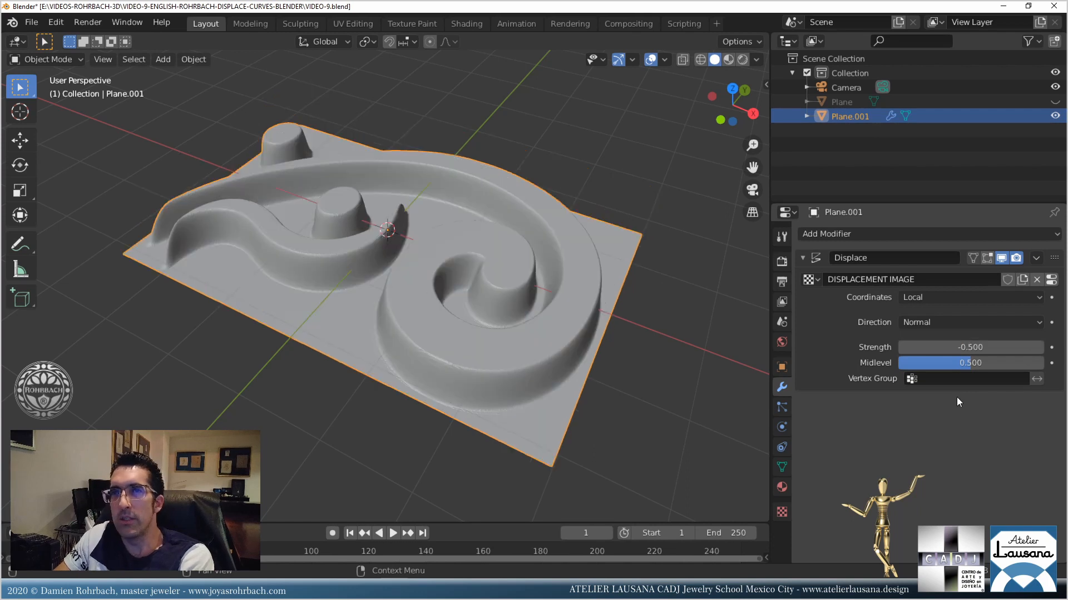
key(ctrl+s)
middle_drag(478, 293, 501, 237)
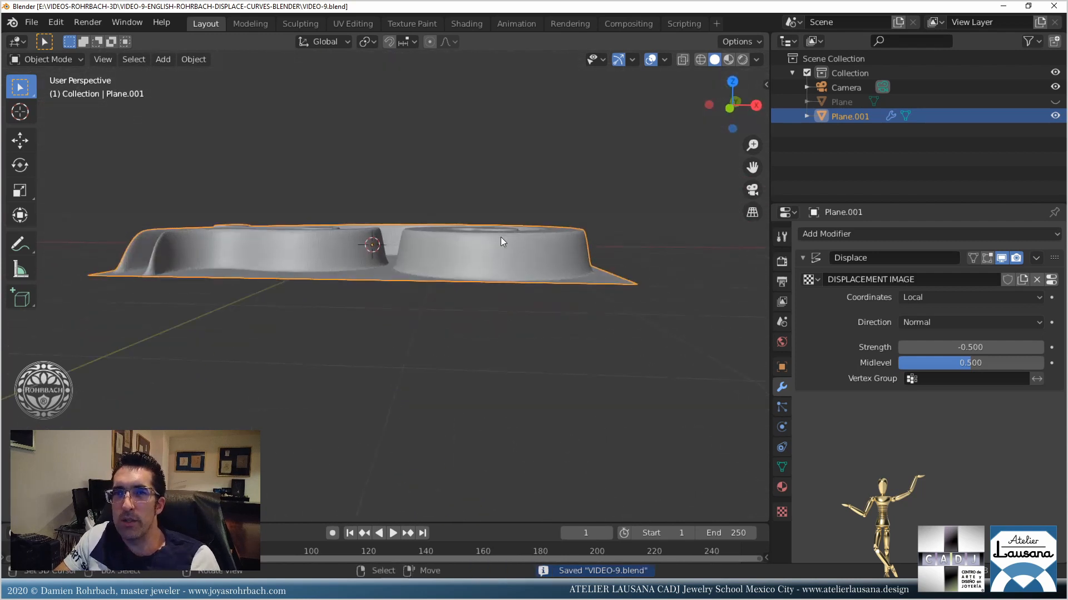
Display the plane's dimensions while setting the Displace modifier strength to -0.85, and save the file.
key(n)
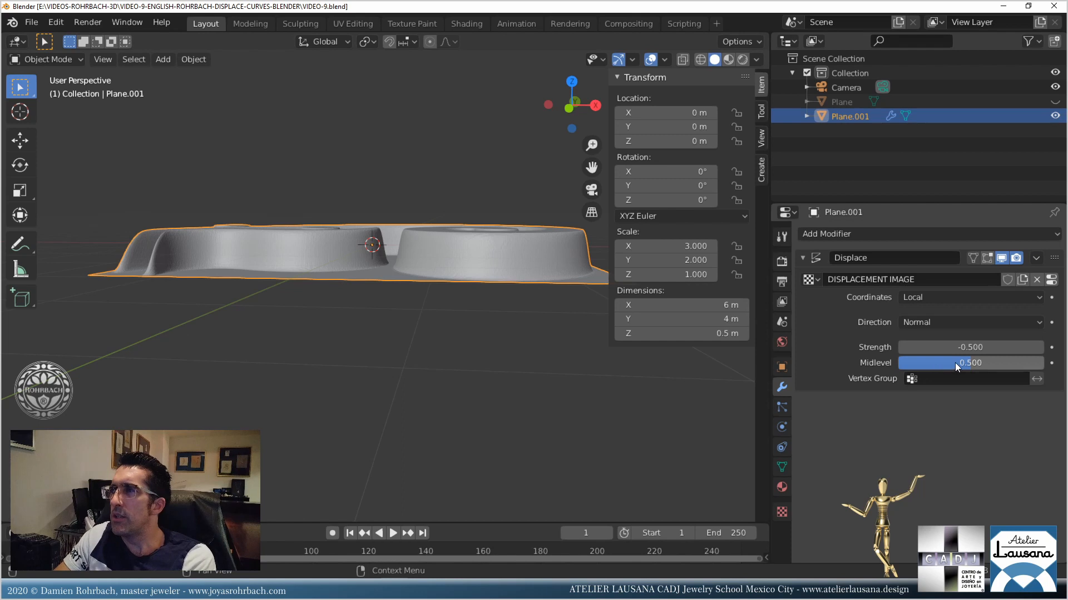
click(972, 347)
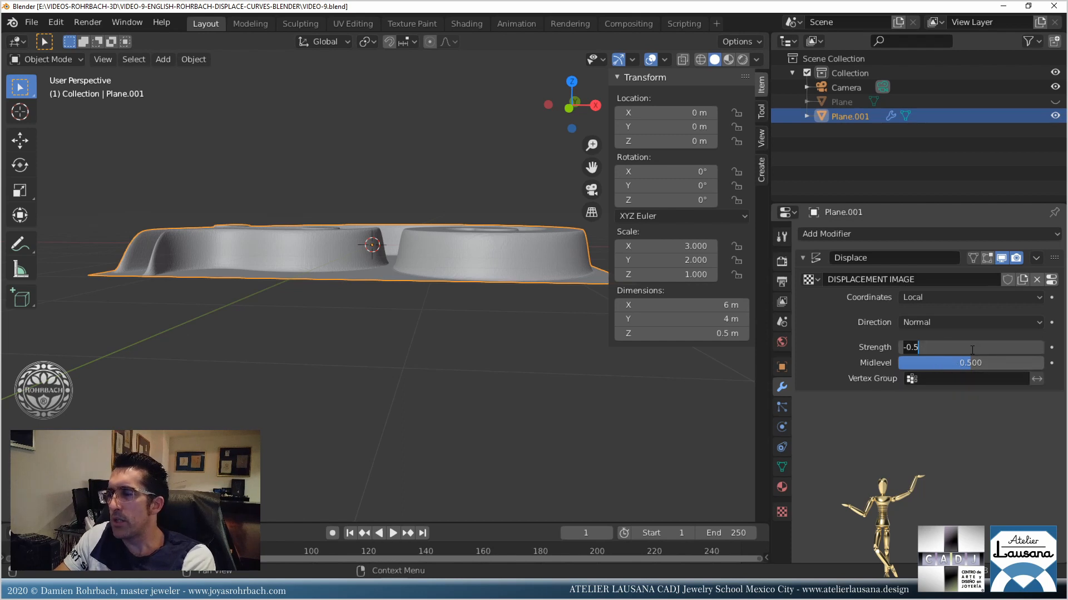
key(BackSpace)
text(85)
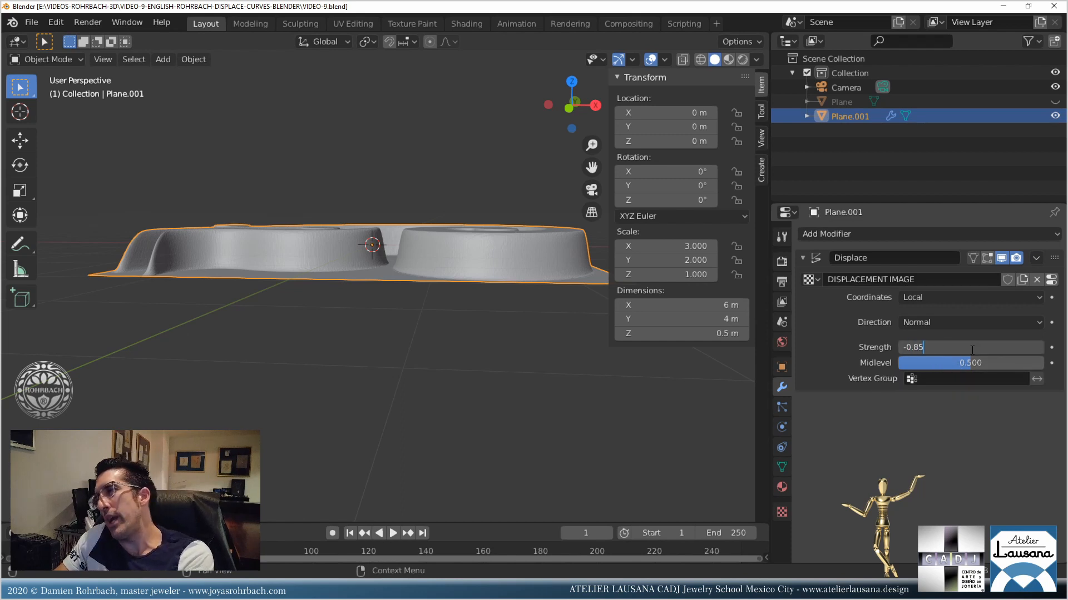
key(Return)
scroll(458, 289, up, 2)
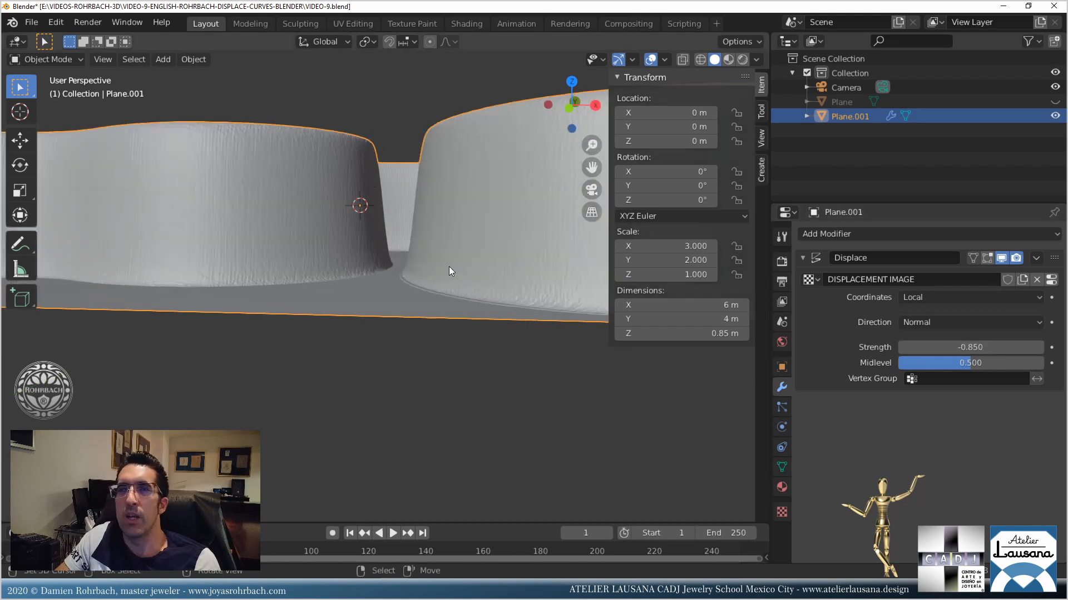
scroll(444, 248, down, 5)
middle_drag(443, 248, 434, 288)
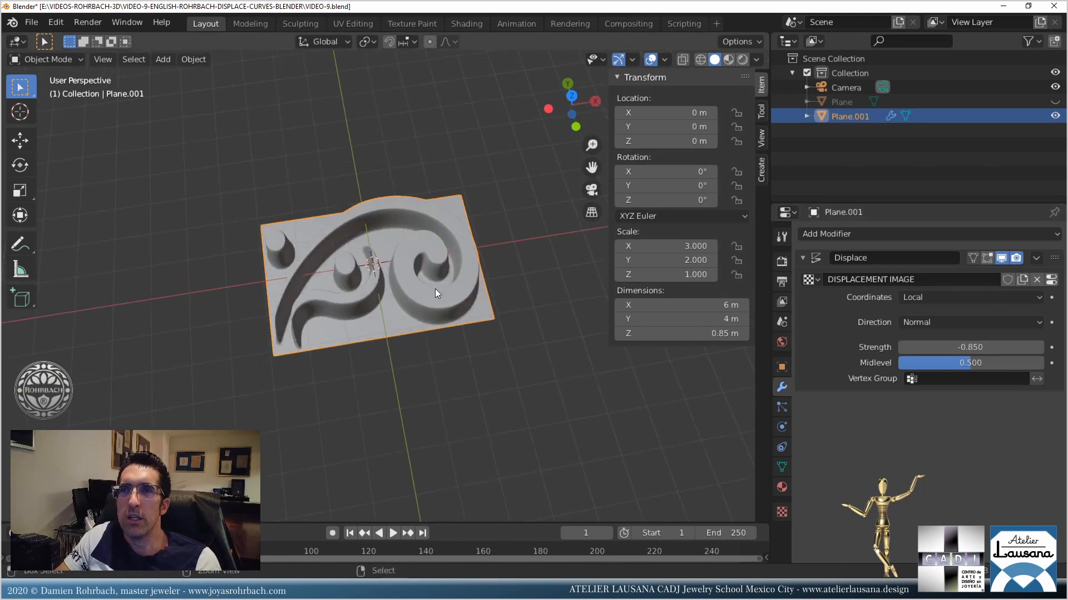
key(ctrl+s)
scroll(445, 255, up, 3)
scroll(445, 255, up, 2)
scroll(444, 254, down, 2)
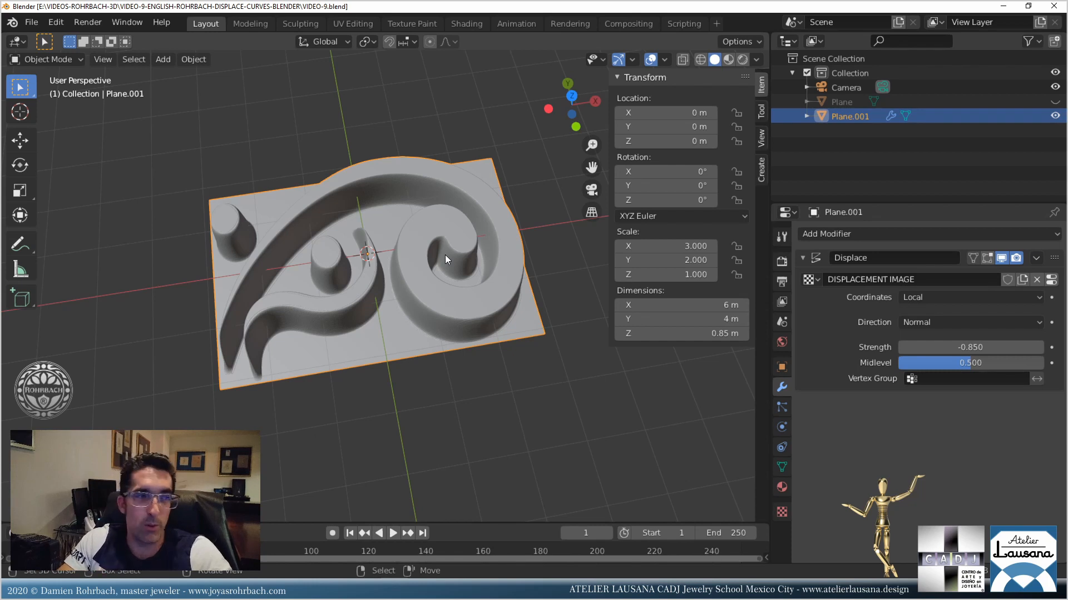
key(ctrl+s)
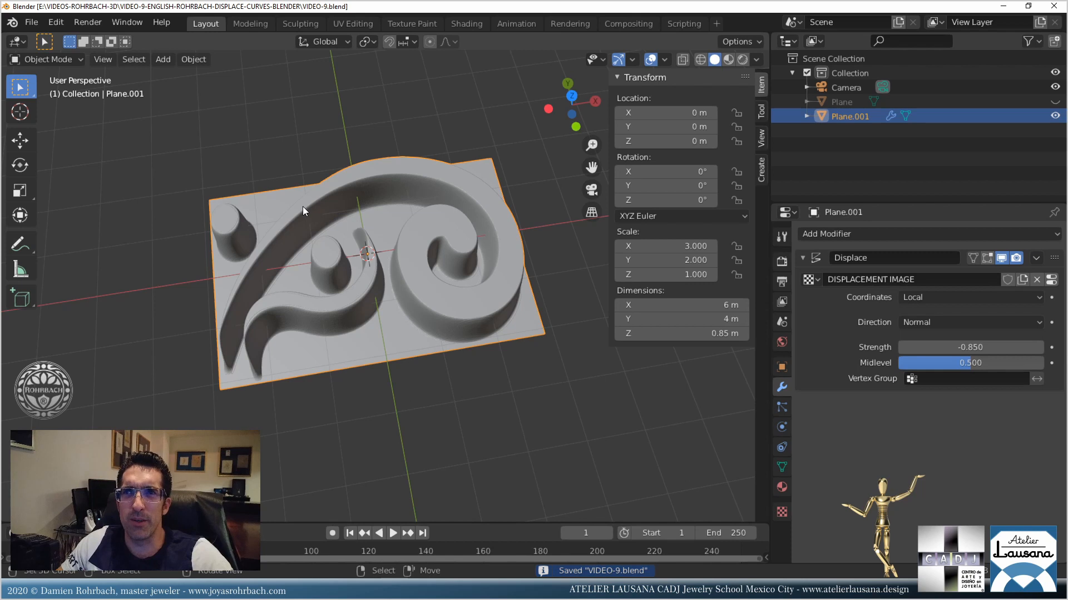
Try IMAGES-for-displace2.png as the displacement texture's image, return to CURVES-for-video-9-example1.png and save the file.
click(782, 512)
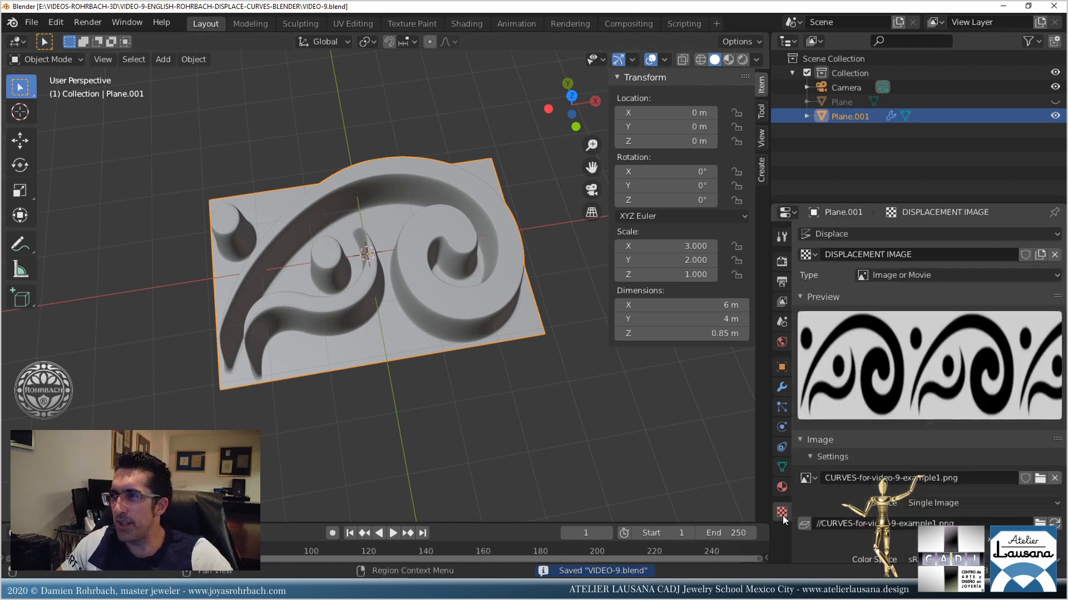
click(1042, 479)
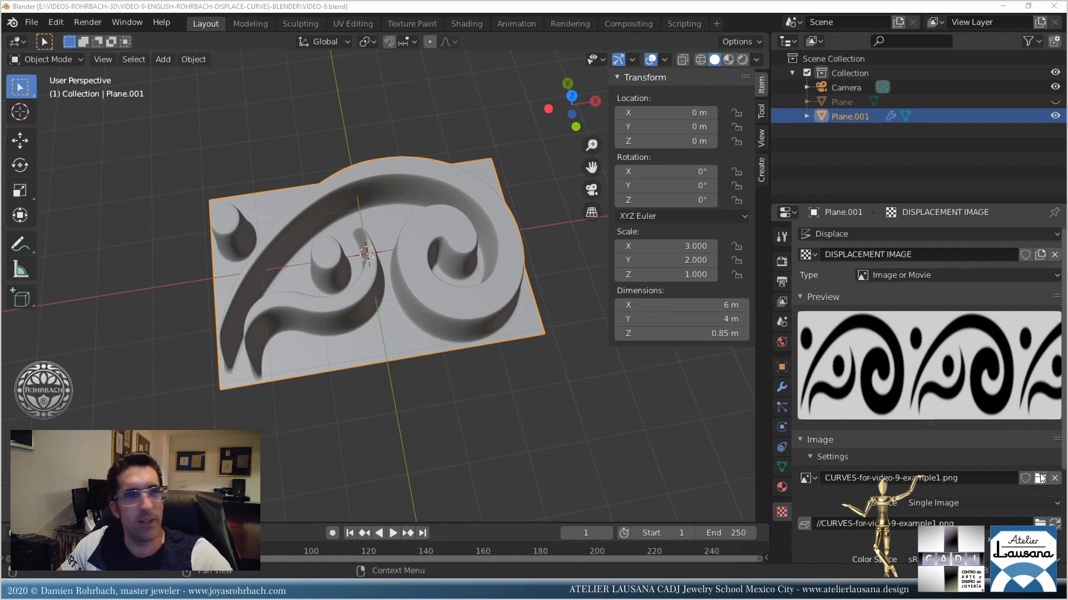
double_click(323, 296)
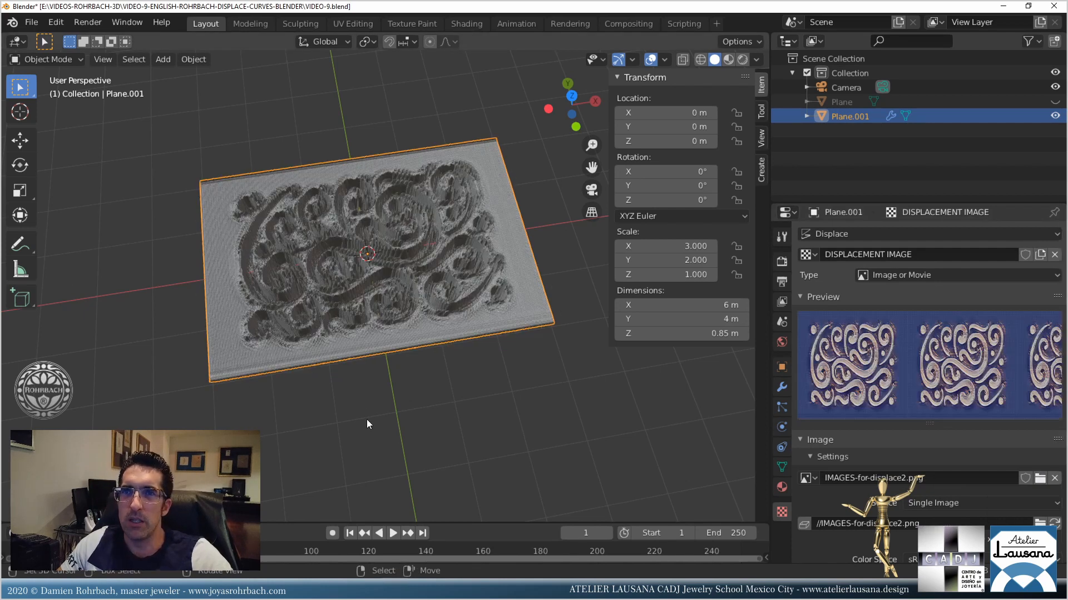
scroll(418, 358, up, 3)
middle_drag(418, 358, 426, 330)
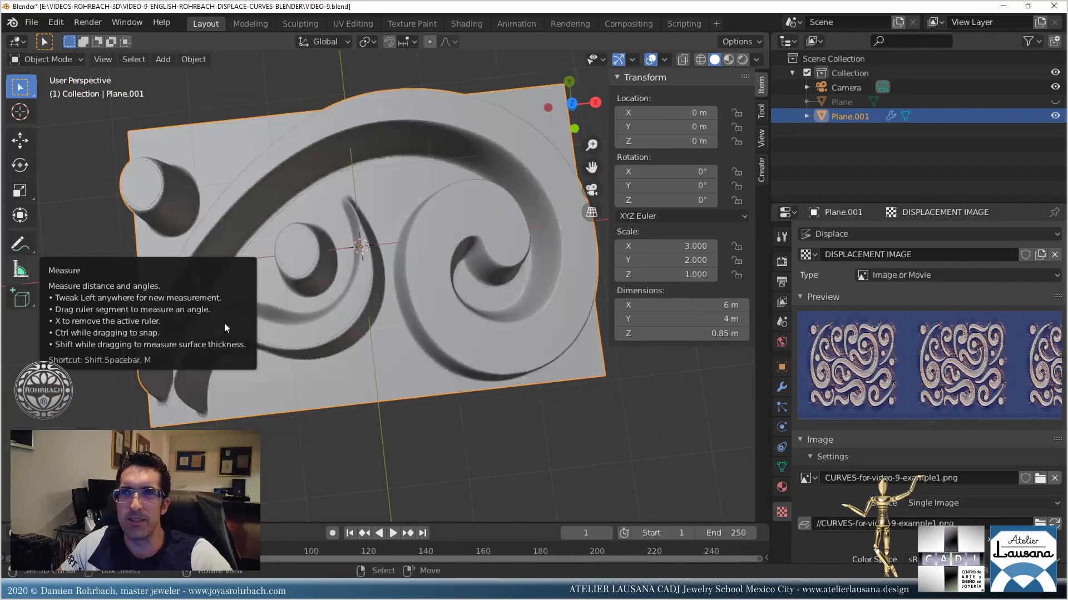
scroll(456, 340, down, 5)
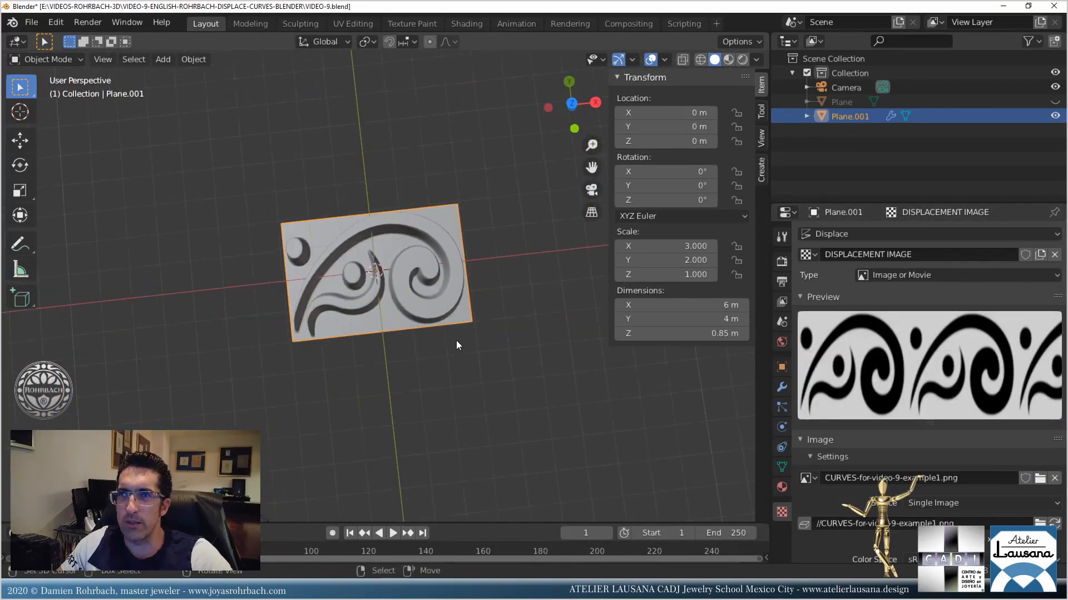
key(ctrl+s)
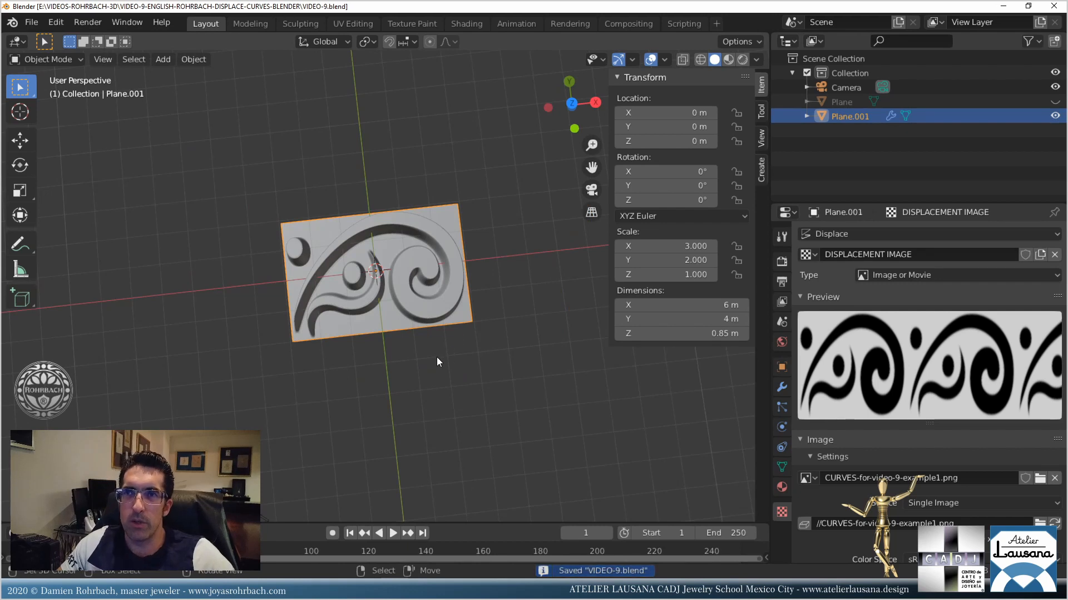
Add a cube mesh at the origin, in the middle of the relief plane.
click(781, 387)
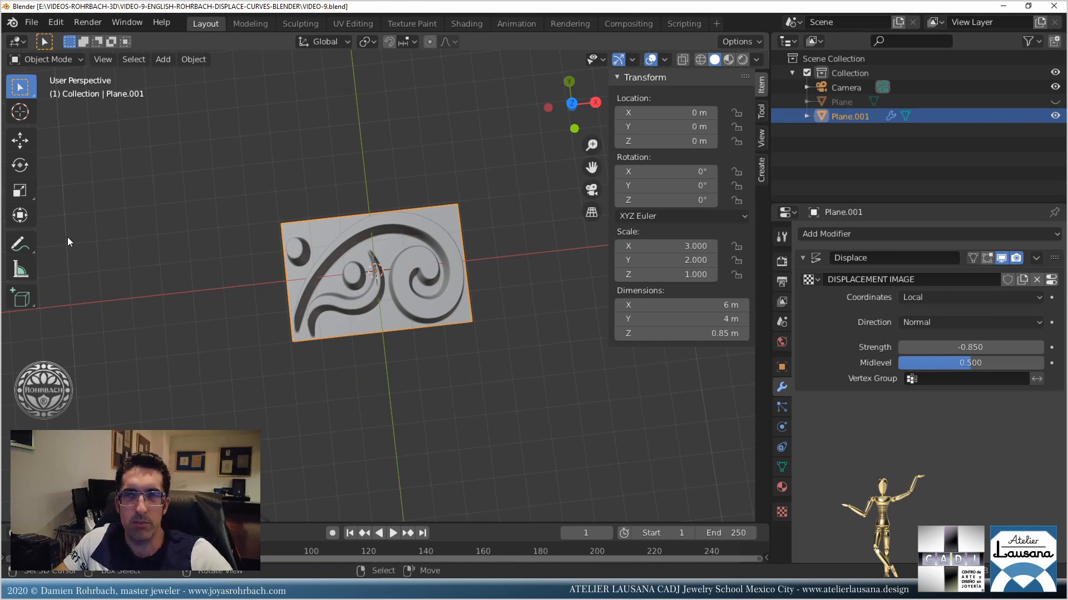
click(165, 62)
mouse_move(178, 75)
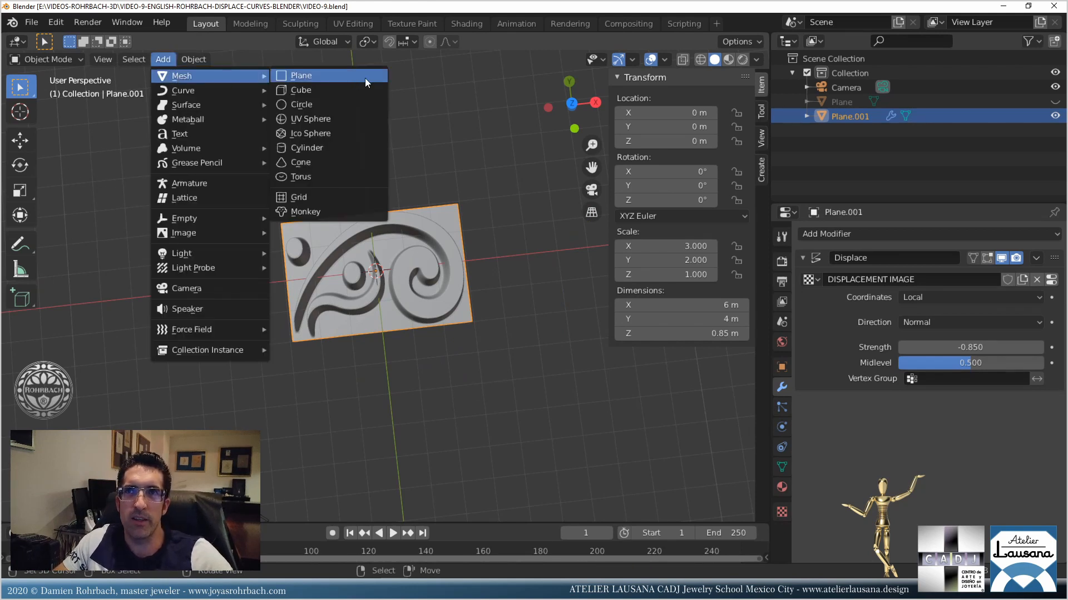
click(337, 92)
middle_drag(452, 373, 442, 269)
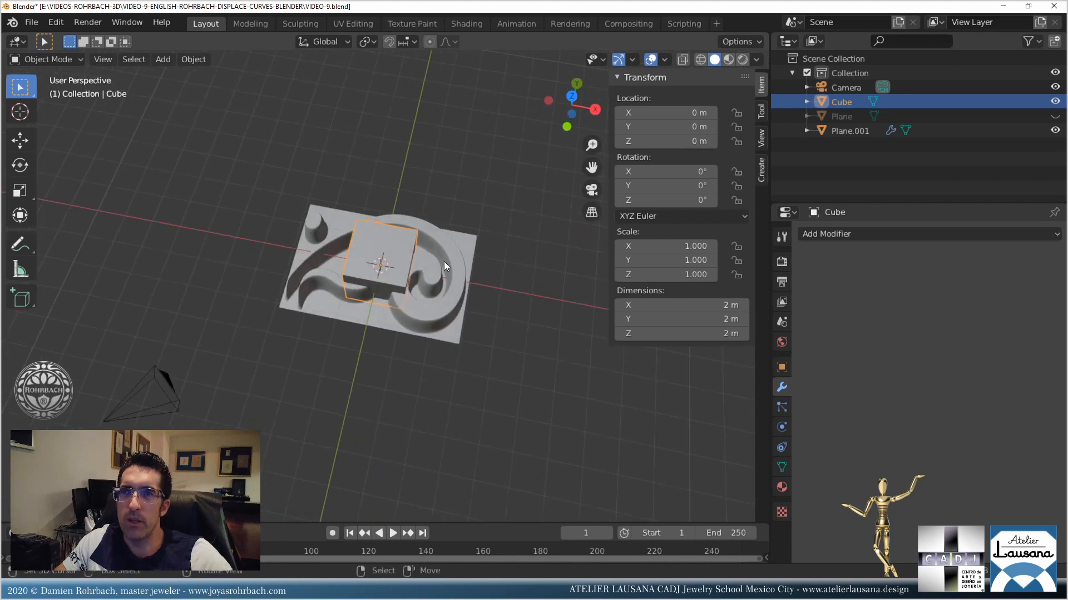
Set the relief plane's Displace coordinates to Object and pick the cube as the texture coordinate object.
click(445, 252)
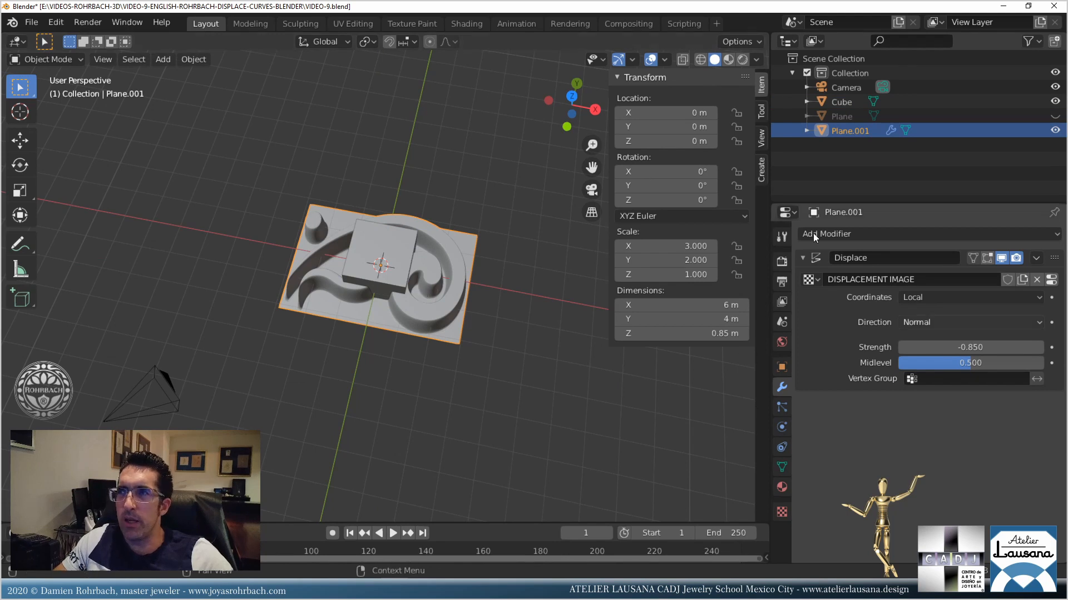
click(918, 298)
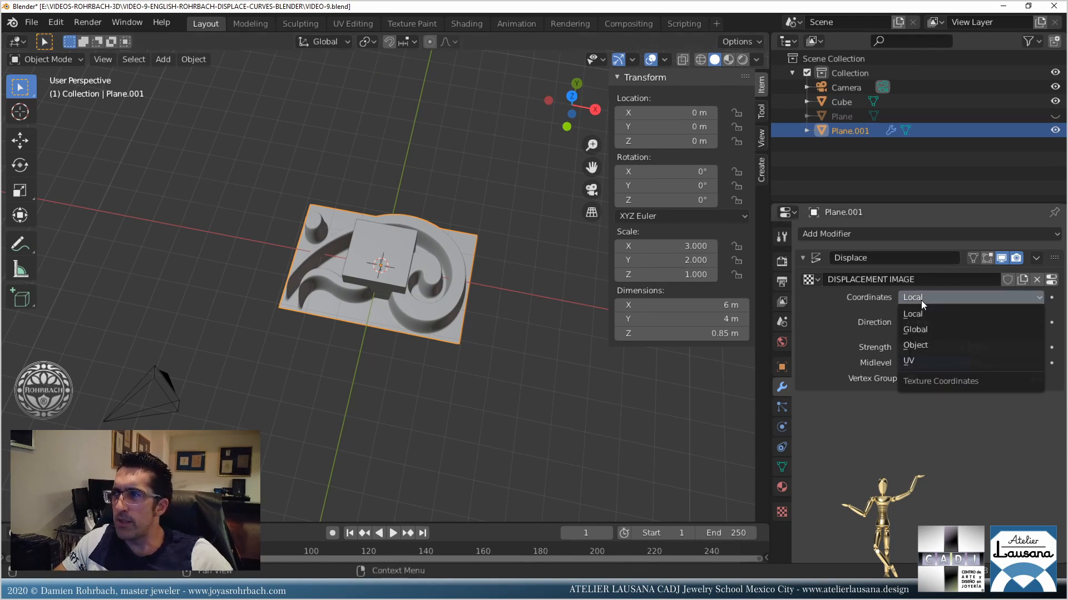
click(919, 345)
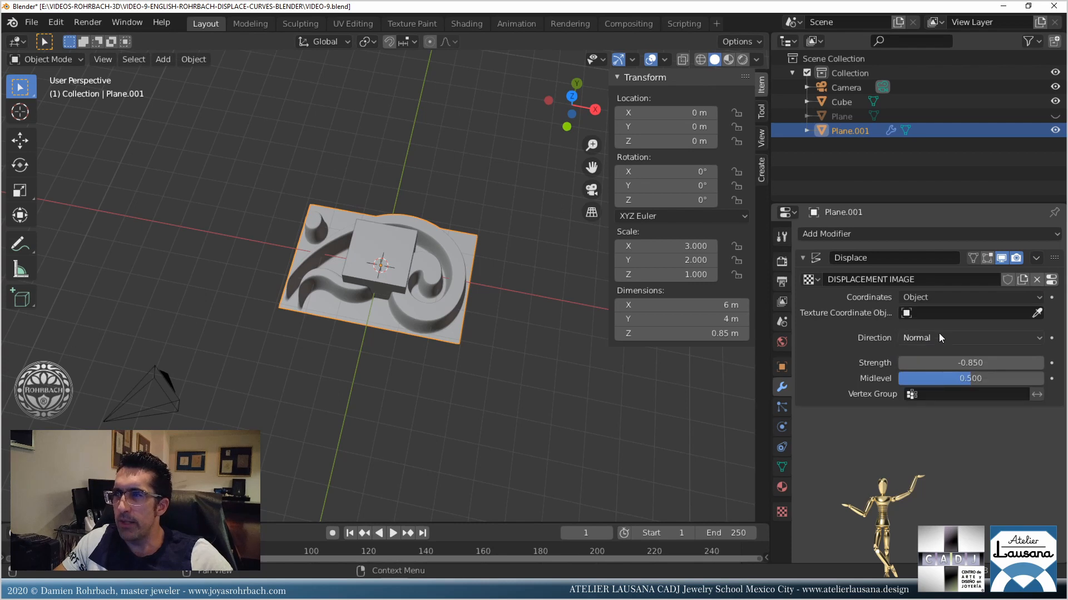
click(1037, 313)
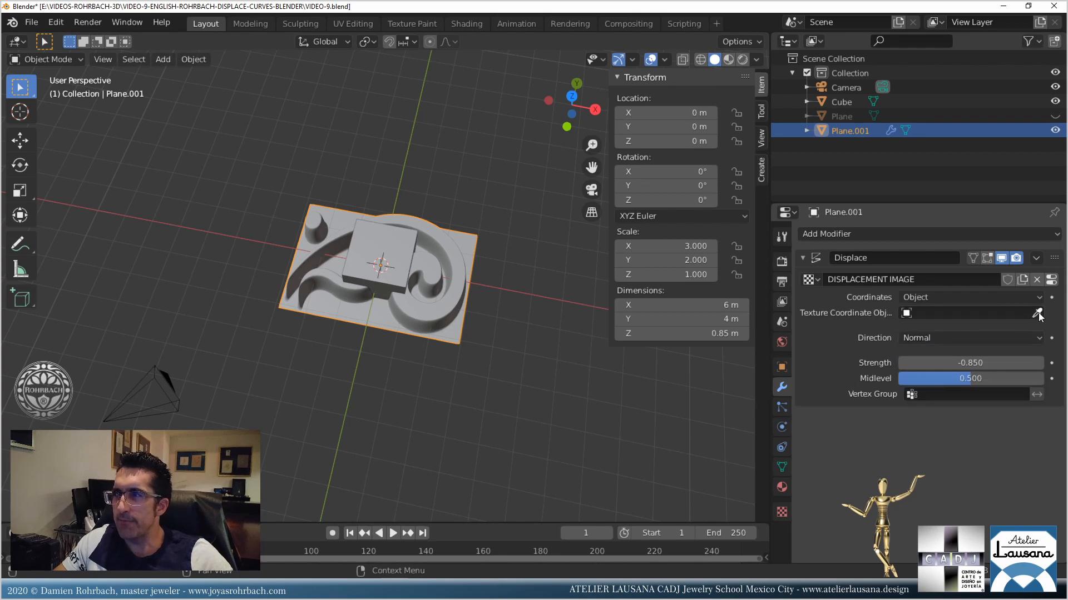
click(399, 241)
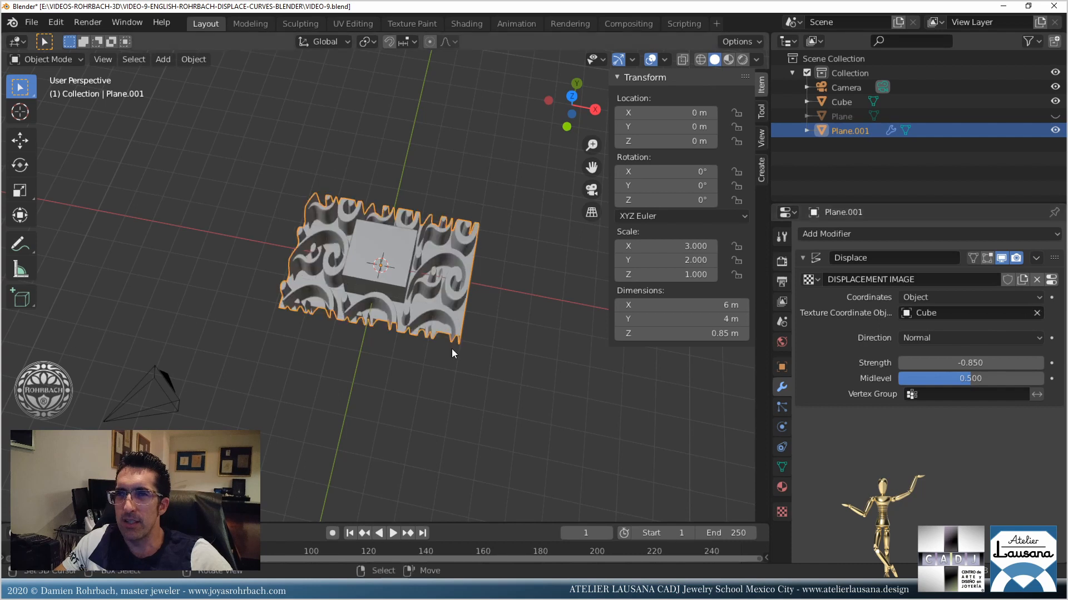
Try shifting the cube across the relief plane from above, save the file, and reset the cube's Y location to 0 m.
middle_drag(402, 296, 411, 318)
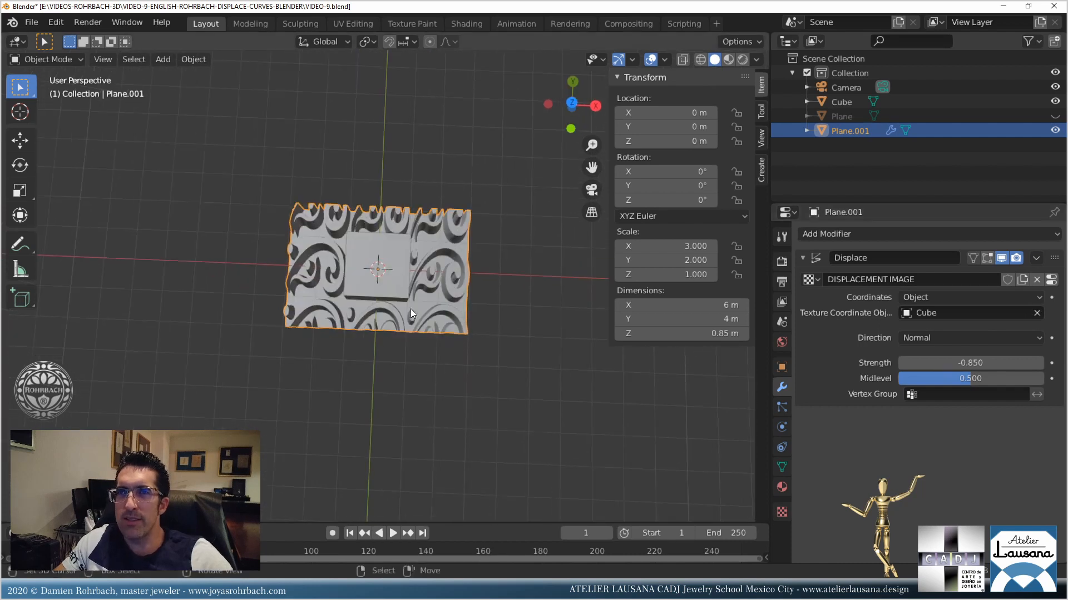
click(401, 258)
mouse_move(472, 336)
middle_down()
mouse_move(498, 308)
mouse_move(465, 326)
middle_up()
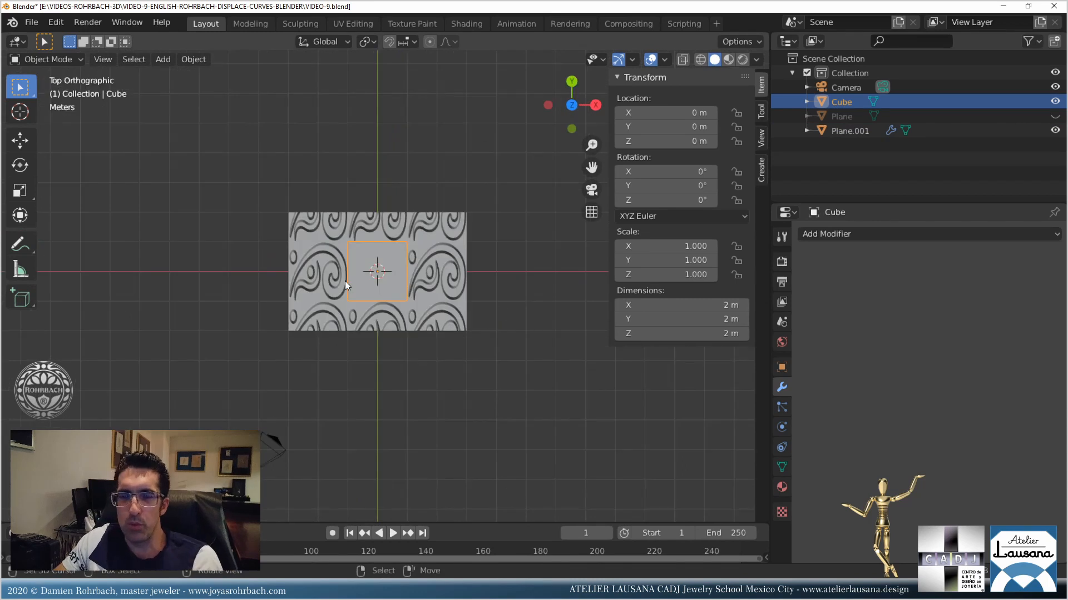
key(g)
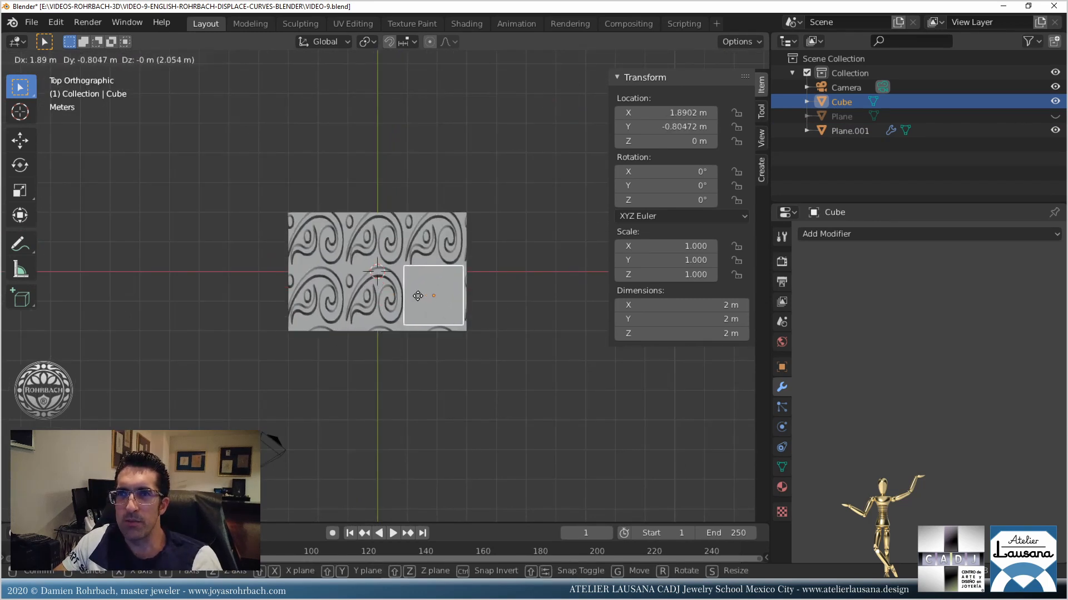
click(385, 258)
key(ctrl+s)
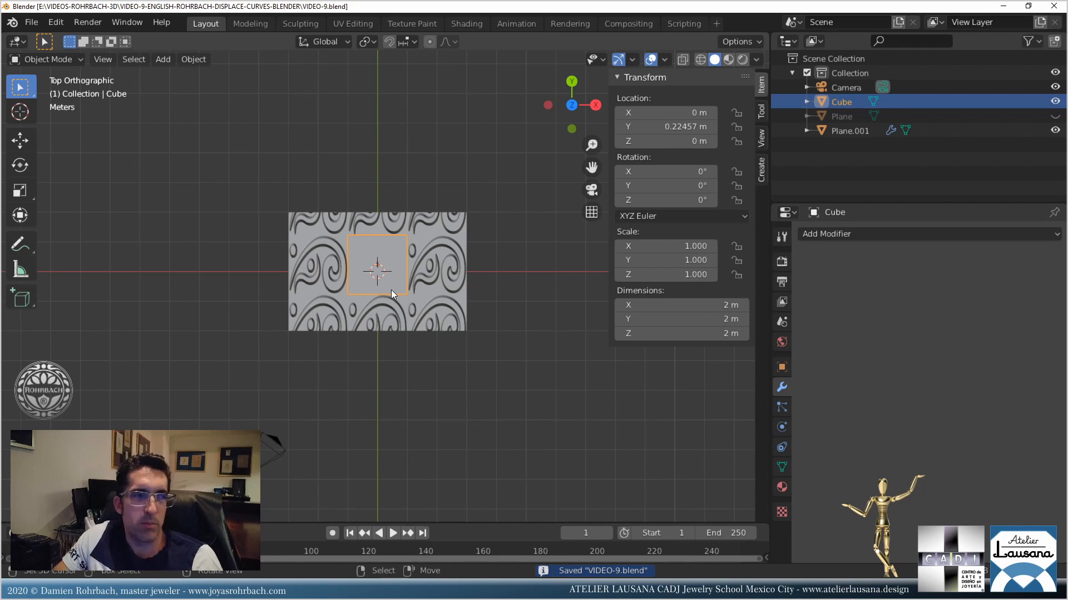
double_click(667, 127)
text(0)
key(Return)
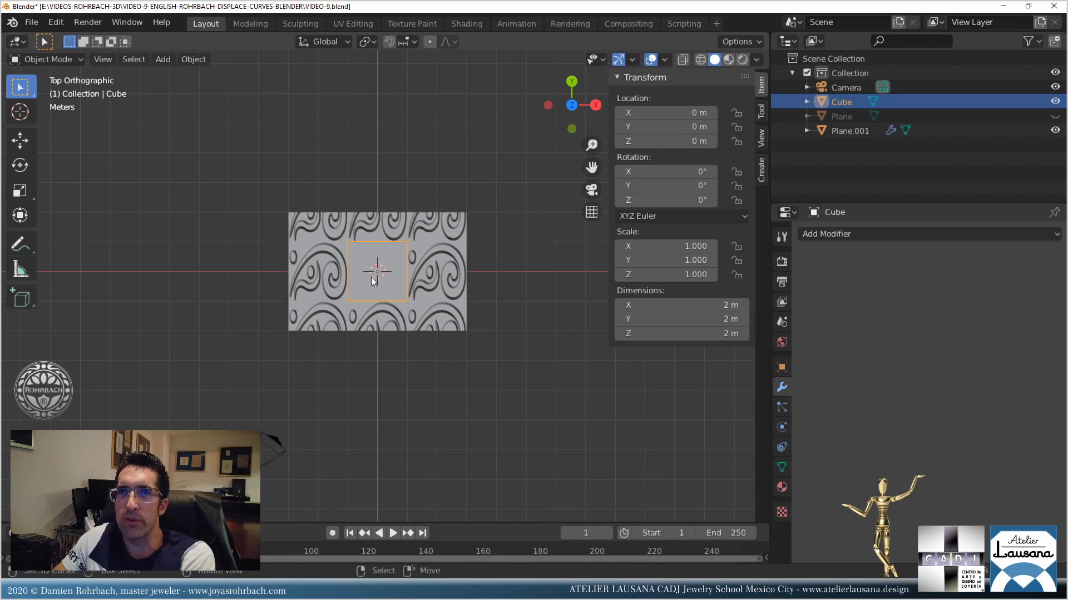
Scale the cube along global Y by about 0.66 and save the file.
scroll(379, 272, up, 2)
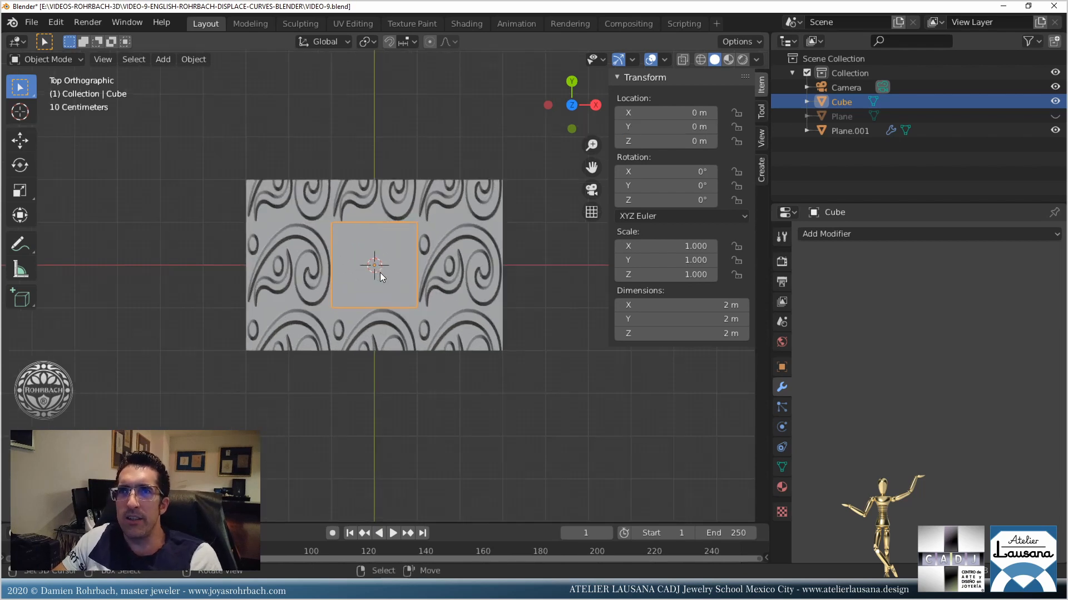
scroll(379, 273, down, 1)
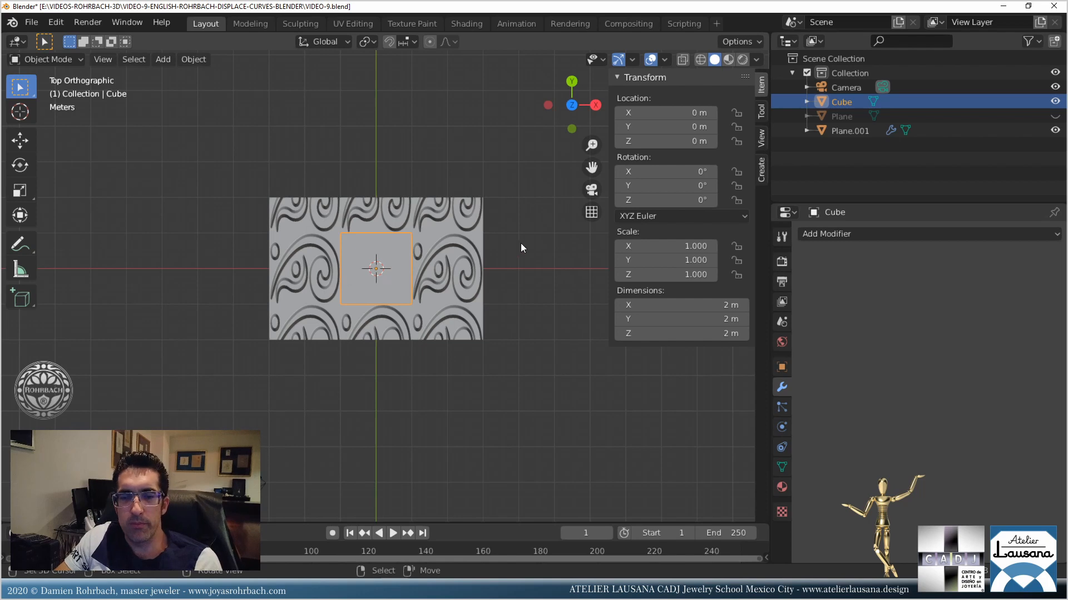
key(s)
key(Escape)
key(s)
key(y)
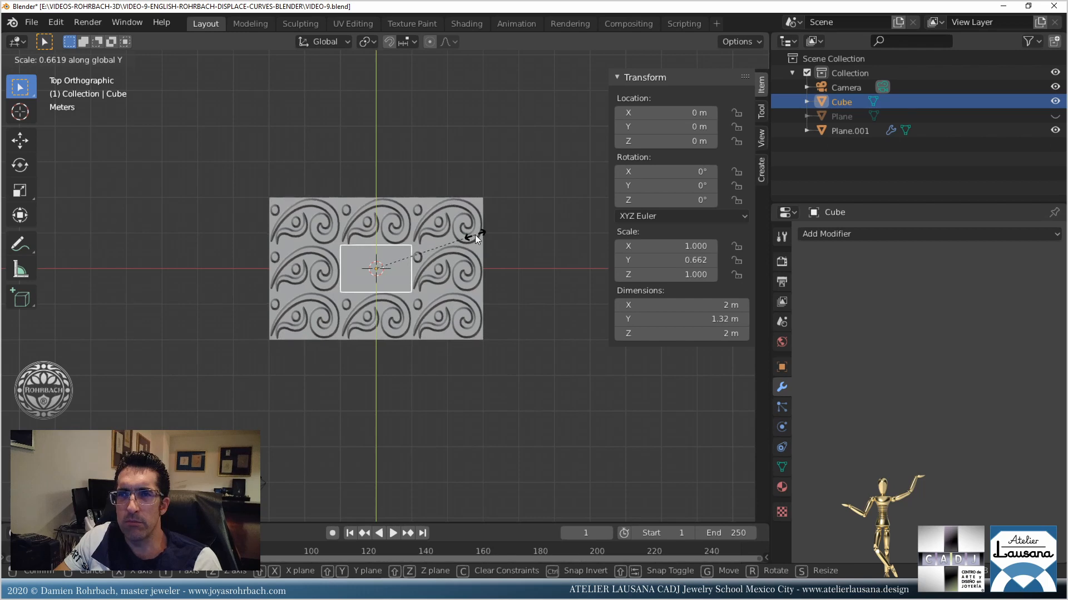
click(476, 235)
middle_drag(476, 362, 445, 327)
scroll(444, 327, up, 2)
key(ctrl+s)
Set the relief plane's dimensions to 8 m in X and 6 m in Y.
click(475, 289)
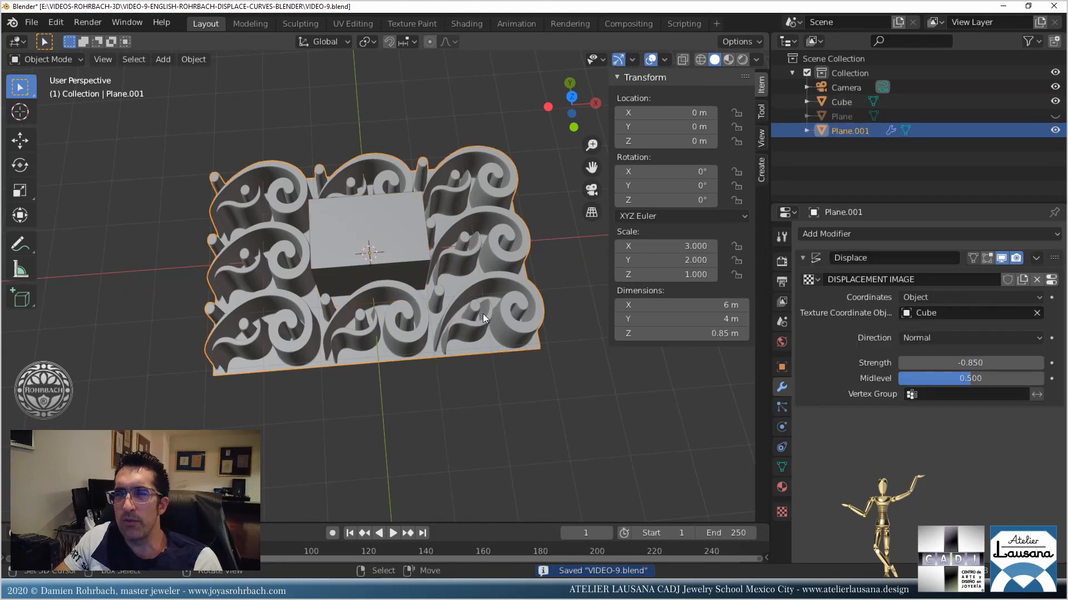
click(653, 305)
text(8)
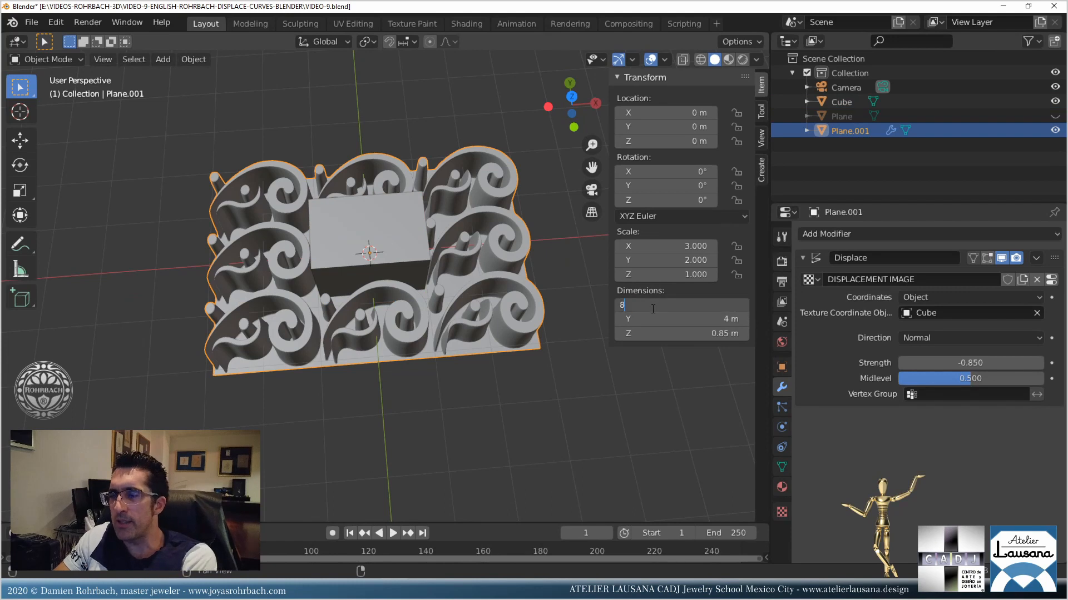
key(Return)
click(670, 324)
text(6)
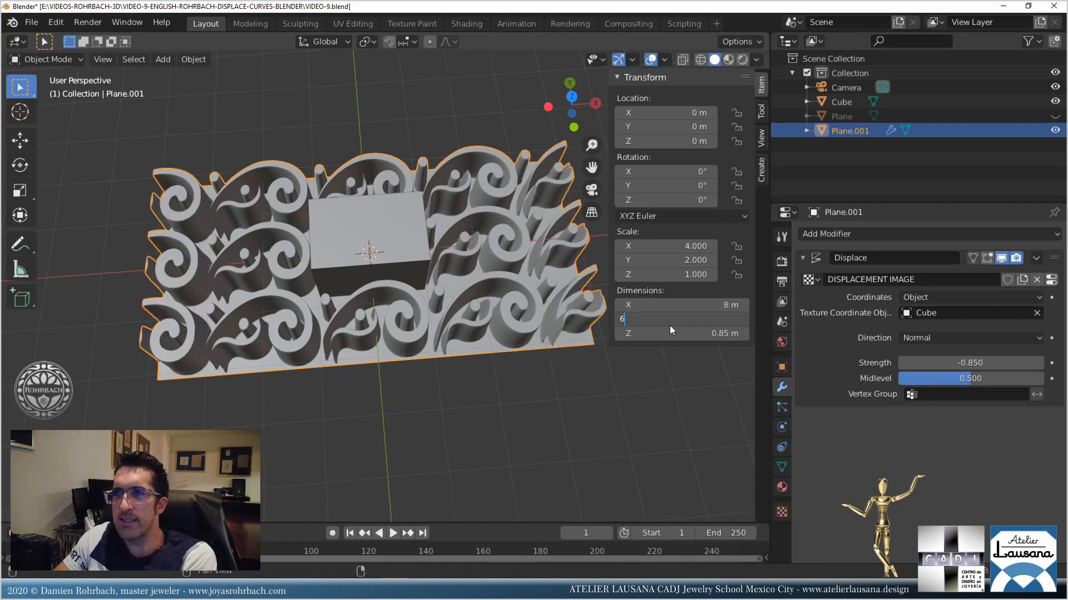
key(Return)
Enlarge the cube uniformly by a factor of about 1.32 in top view.
key(KP_7)
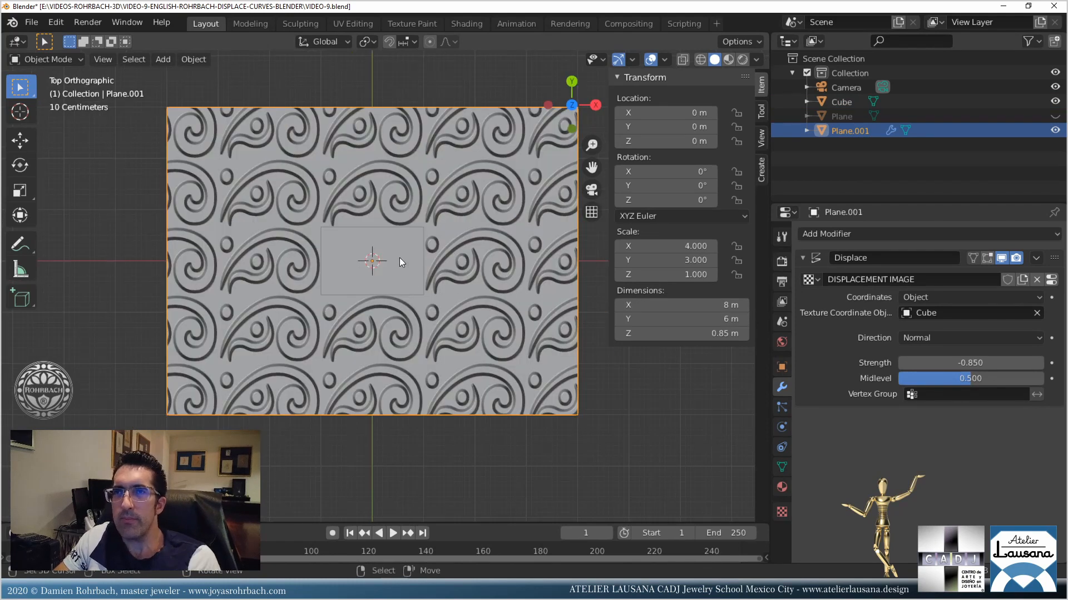
click(399, 258)
key(s)
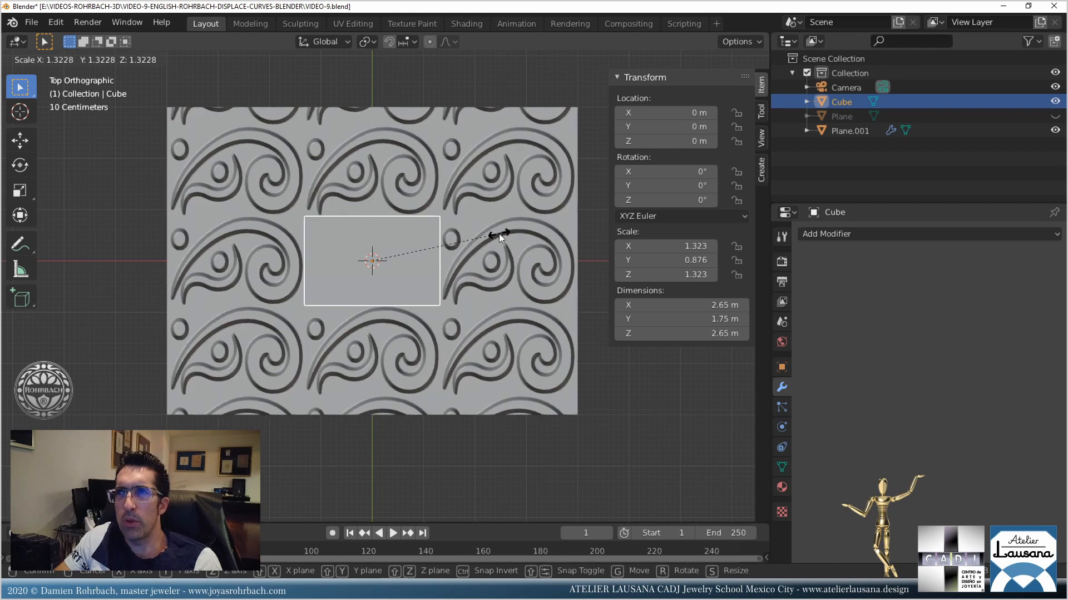
click(498, 234)
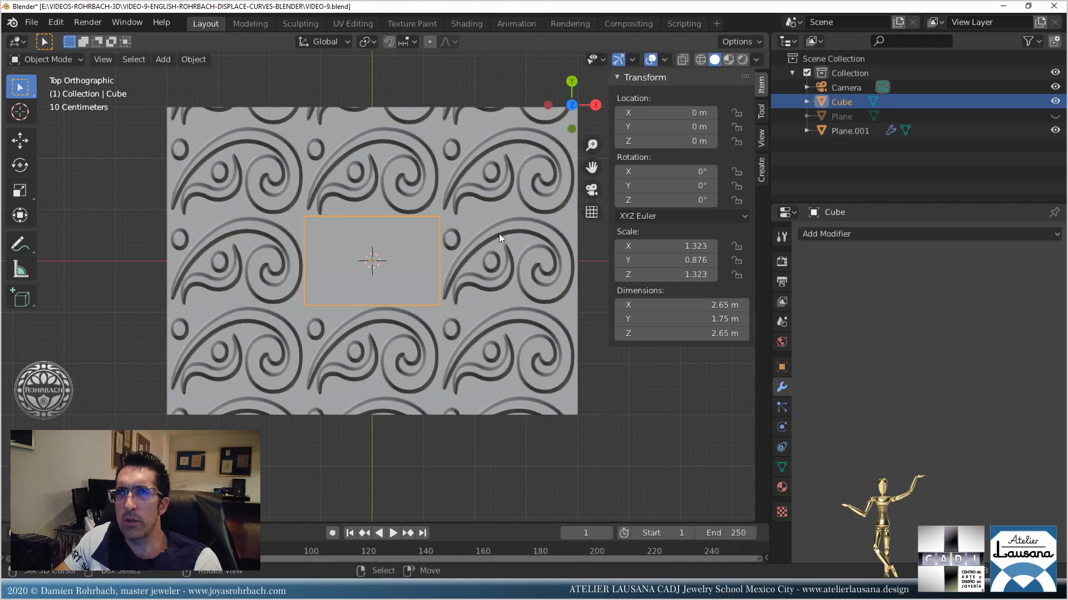
Try Y dimensions of 5 m and 5.5 m on the relief plane and settle on 5.25 m.
click(499, 148)
click(683, 320)
text(5)
key(Return)
click(682, 319)
text(5.5)
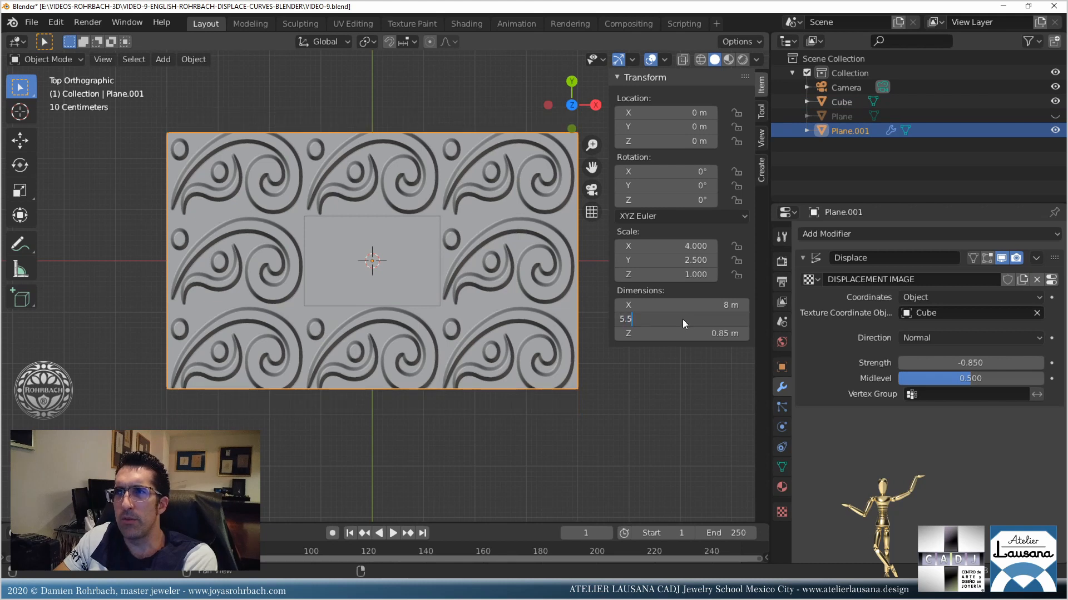
key(Return)
click(683, 319)
text(5.25)
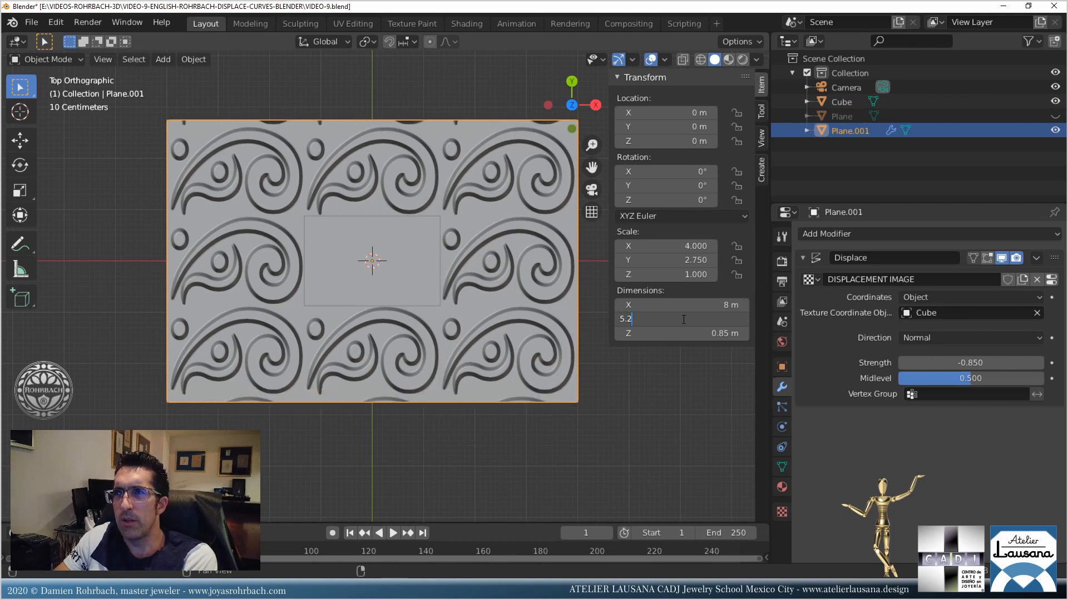
key(Return)
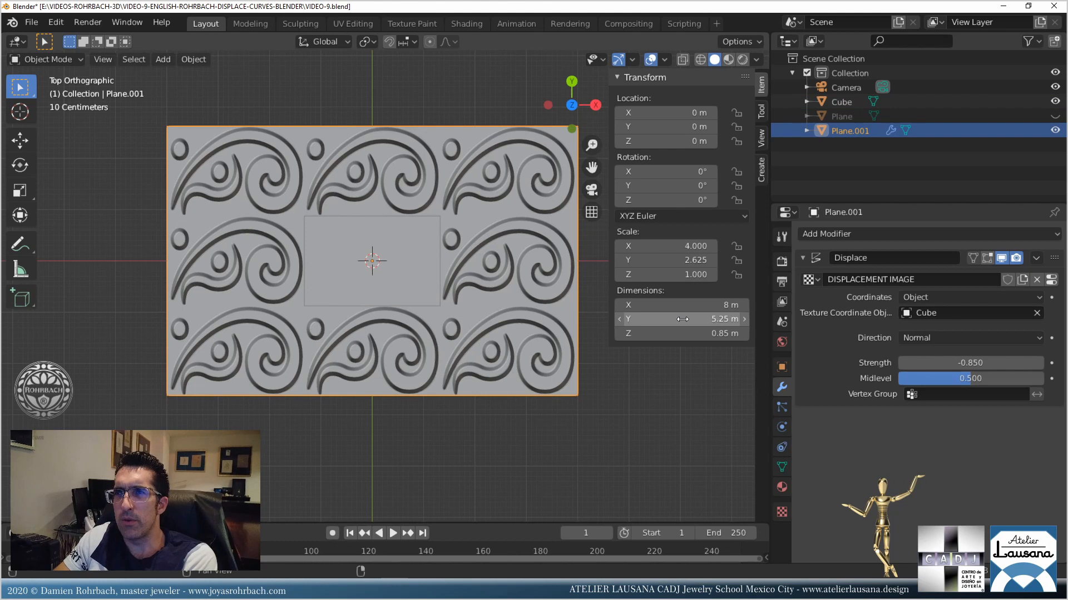
Set the cube's scale to 1.3 in X, 0.88 in Y and 1.3 in Z.
click(408, 239)
click(665, 245)
text(1.3)
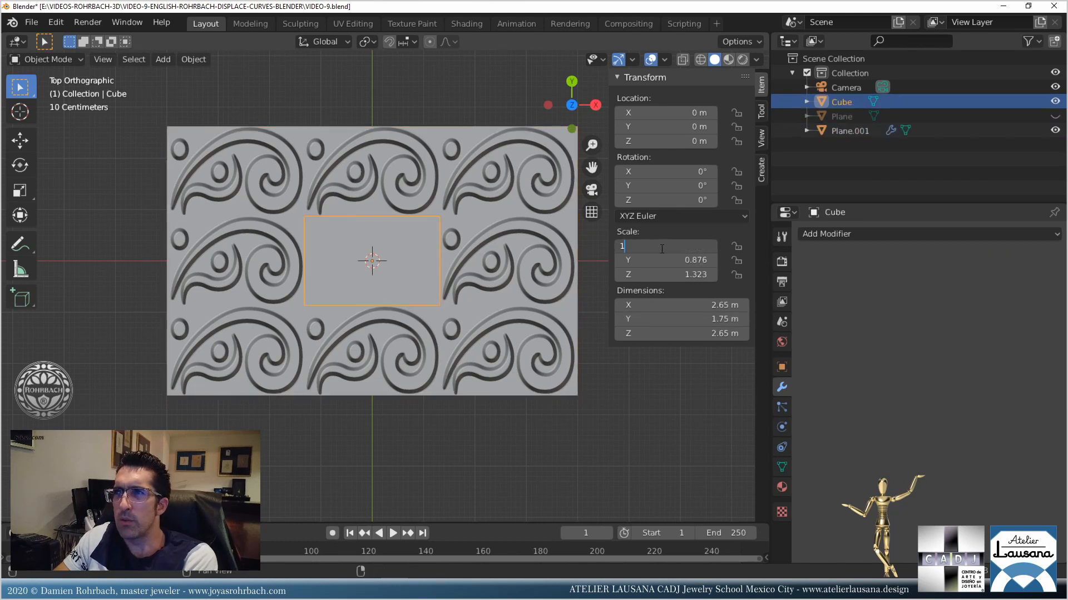
click(665, 265)
text(.88)
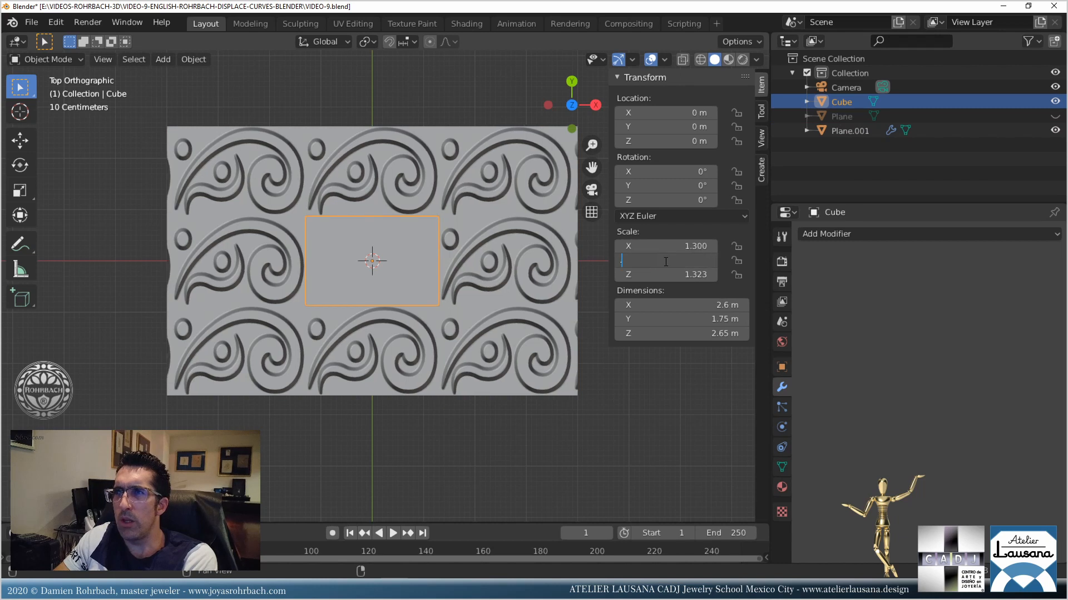
click(663, 271)
text(1.3)
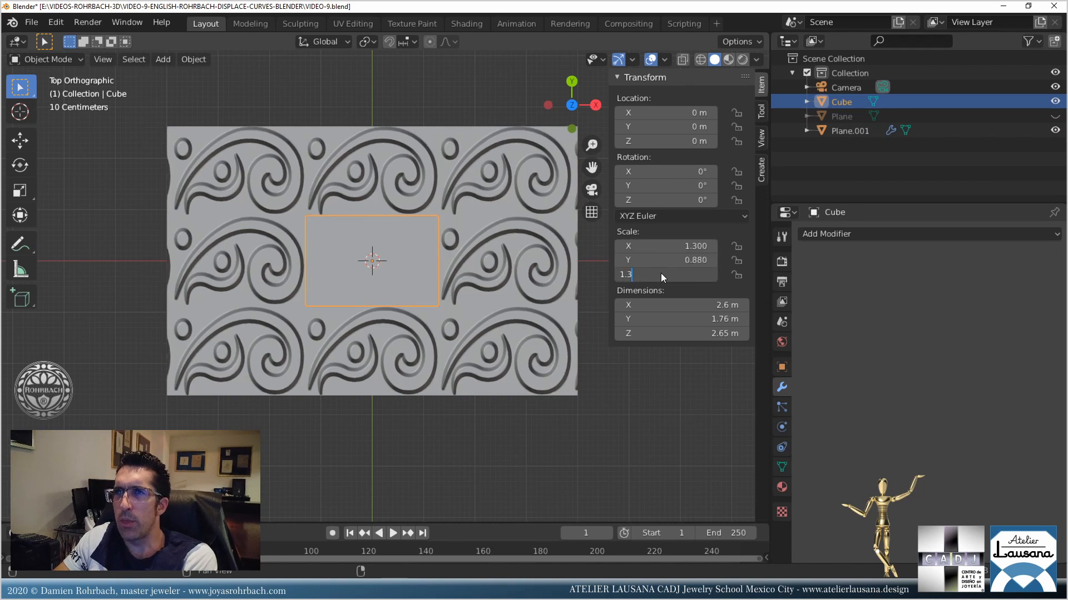
key(Return)
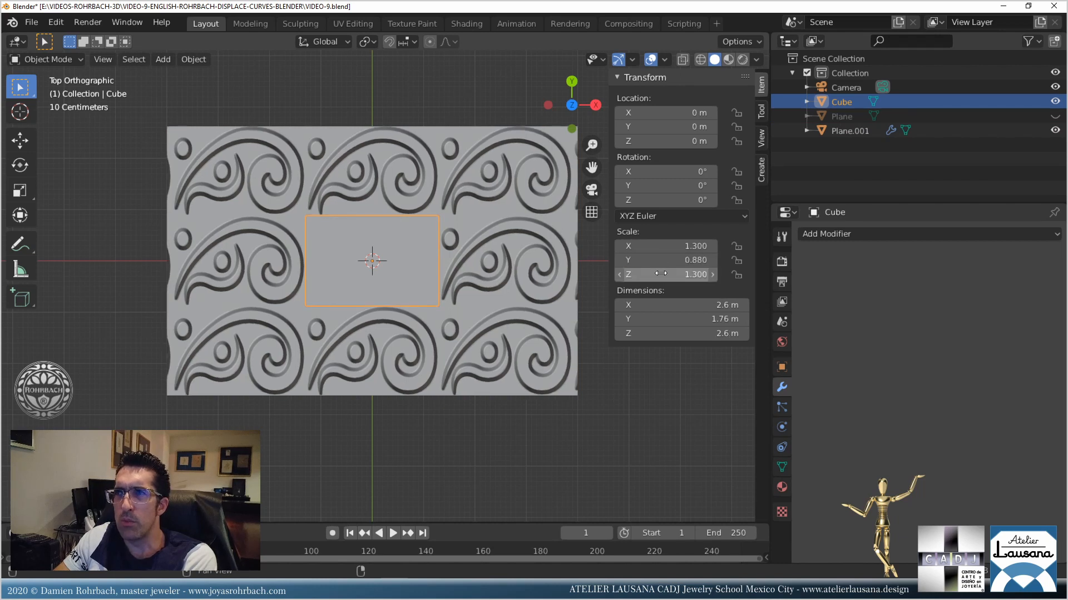
Fine-tune the cube's X scale, trying 1.325 and settling on 1.33.
click(659, 245)
text(1.325)
key(Return)
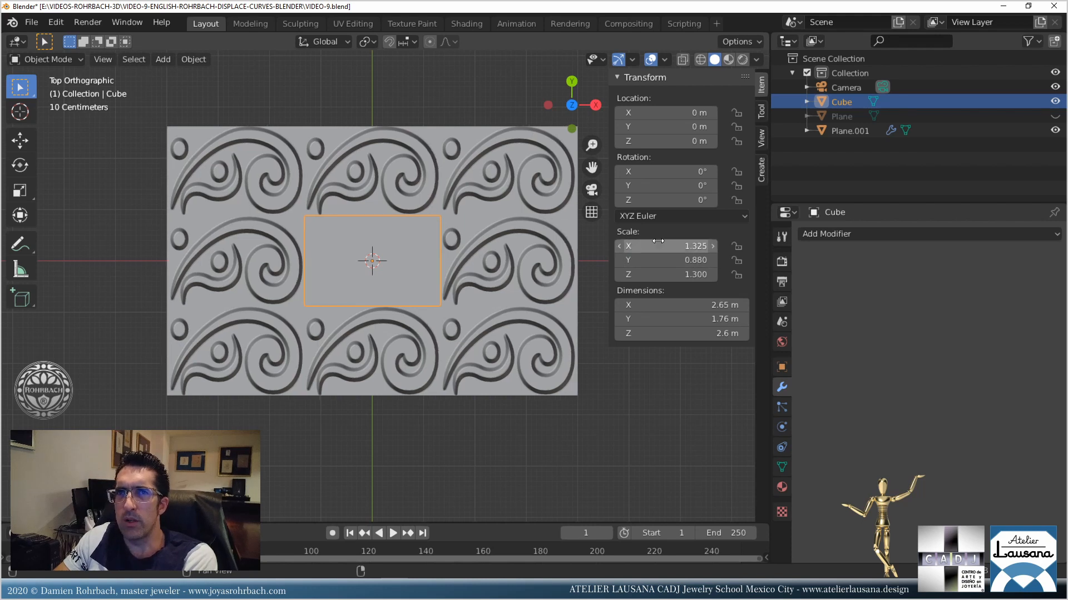
click(658, 243)
text(1.3)
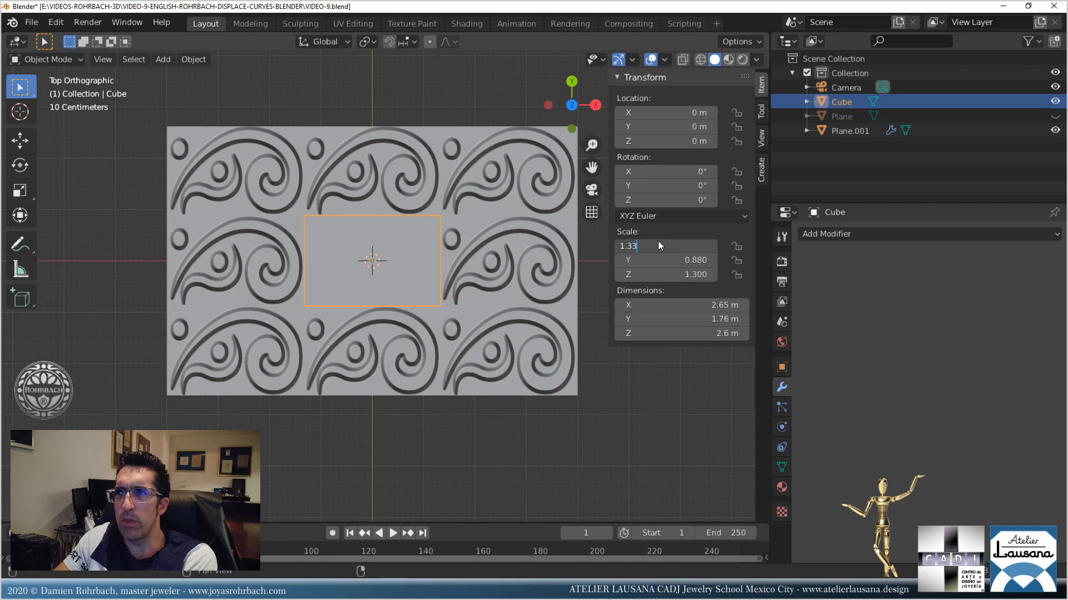
text(3)
key(Return)
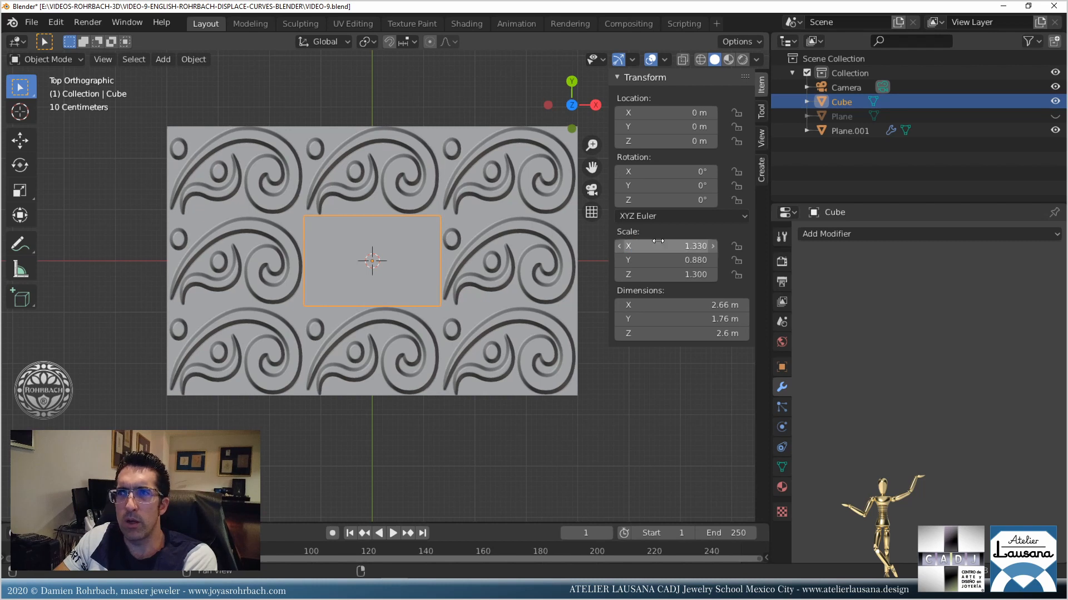
Set the cube's Z scale to 1, select the relief plane and save the file.
middle_drag(498, 331, 474, 265)
click(665, 276)
text(1)
key(Return)
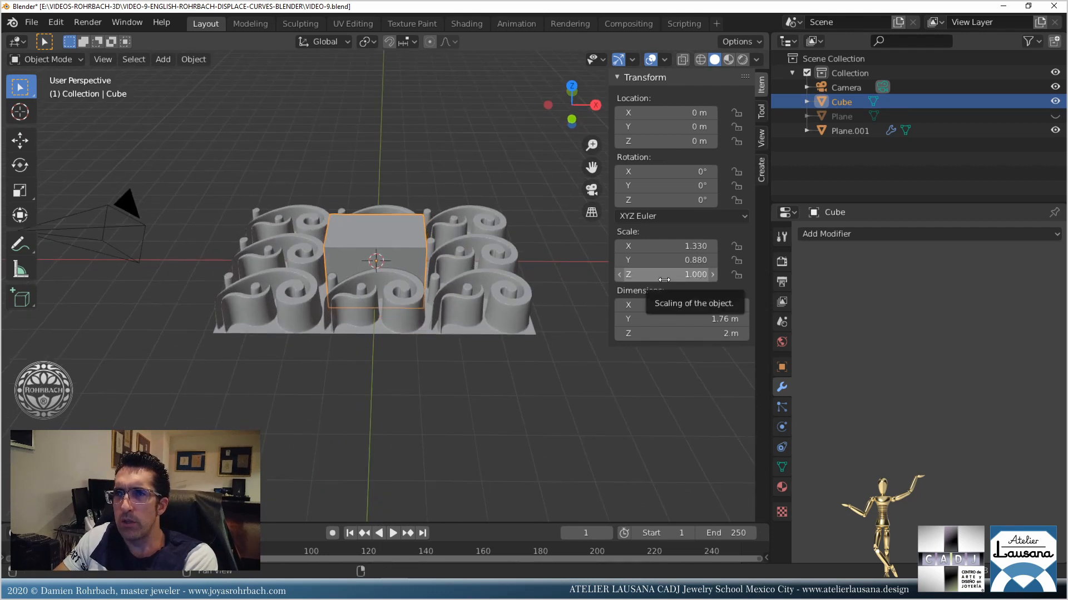
click(483, 293)
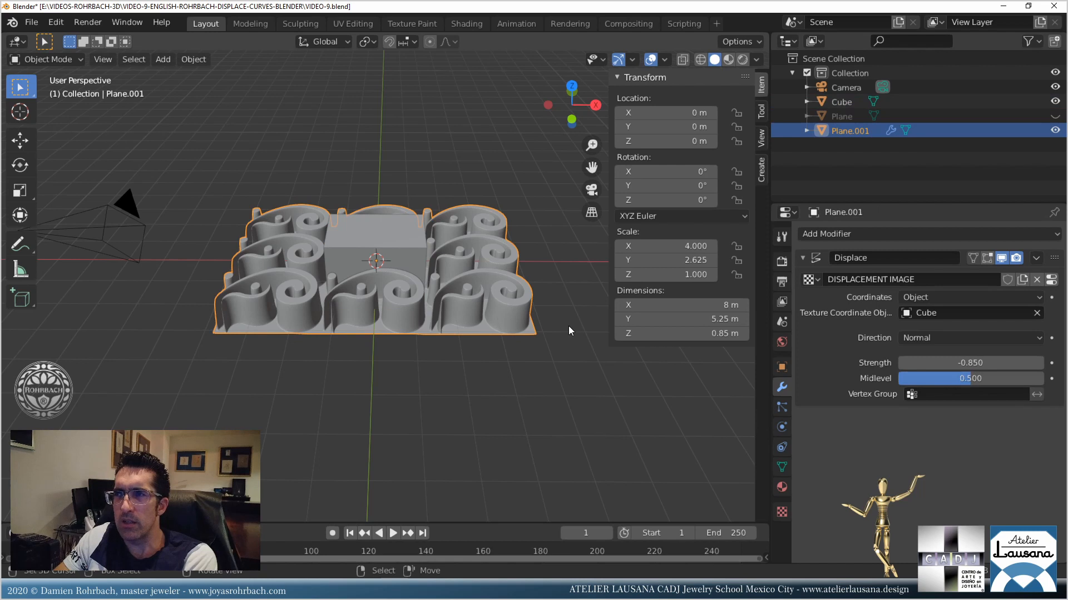
key(ctrl+s)
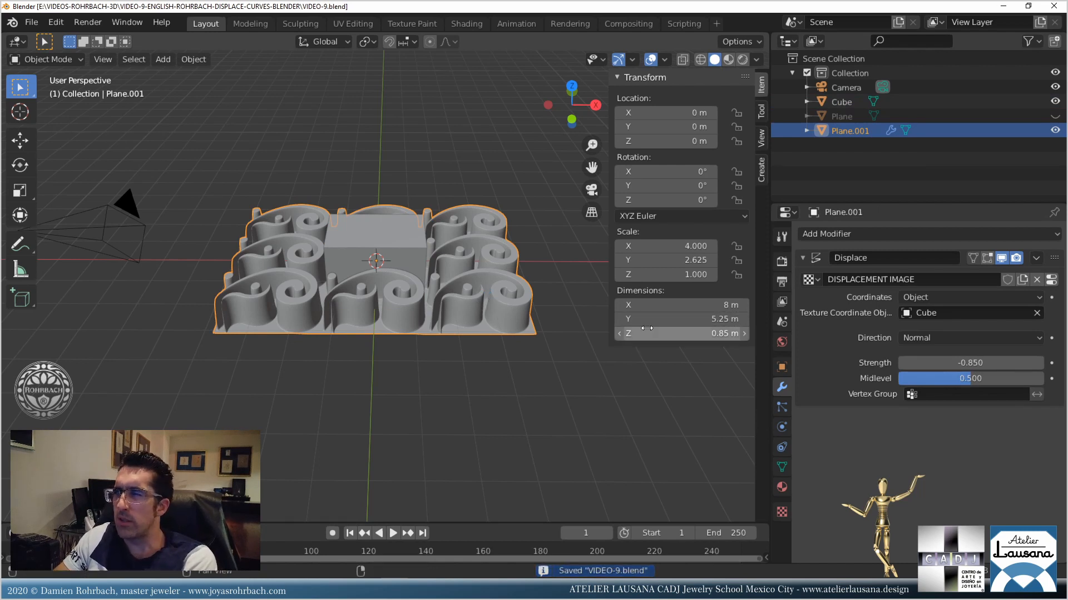
Try a Z scale of 0.5 on the relief plane, return it to 1 and save the file.
click(668, 319)
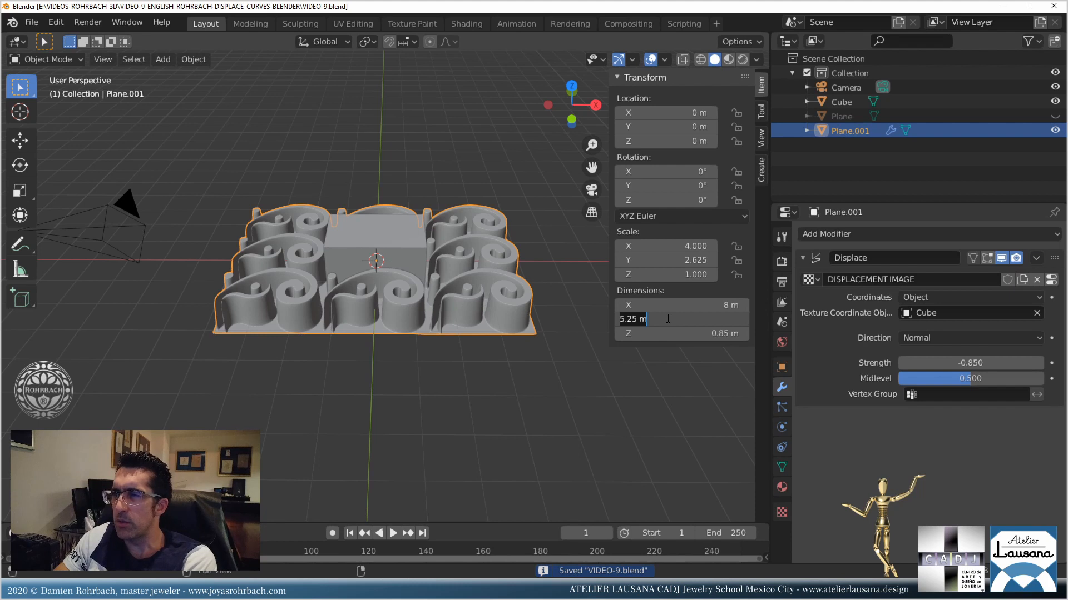
text(5)
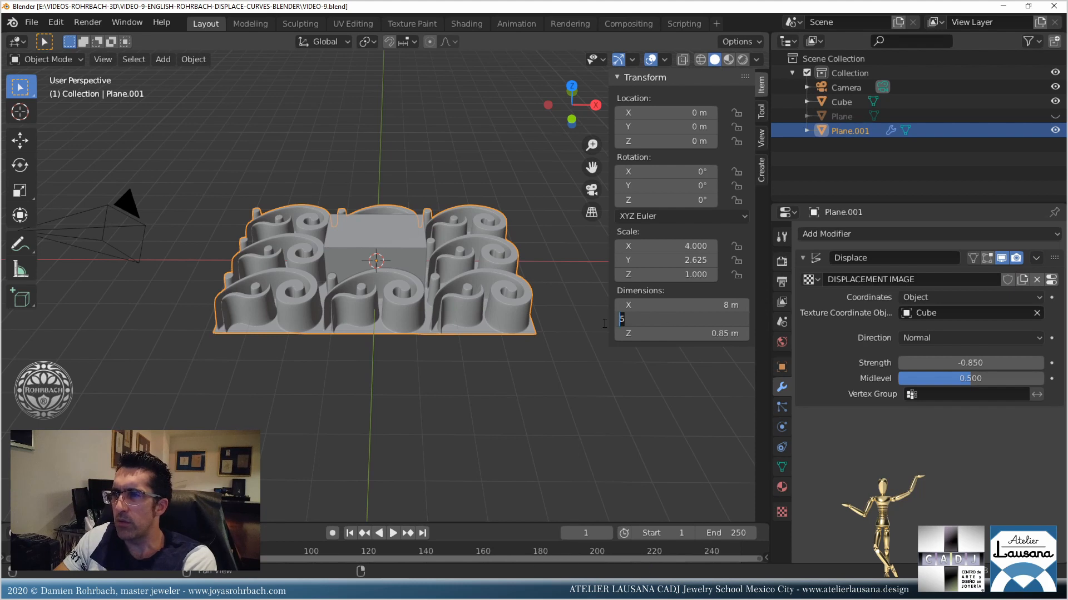
key(Escape)
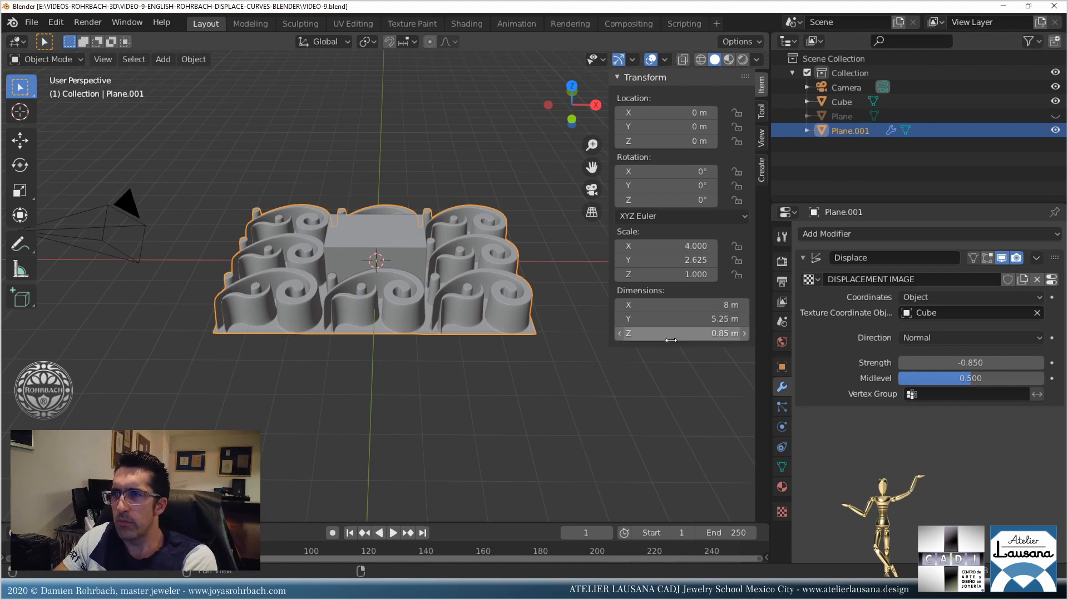
click(671, 276)
text(0.5)
key(Return)
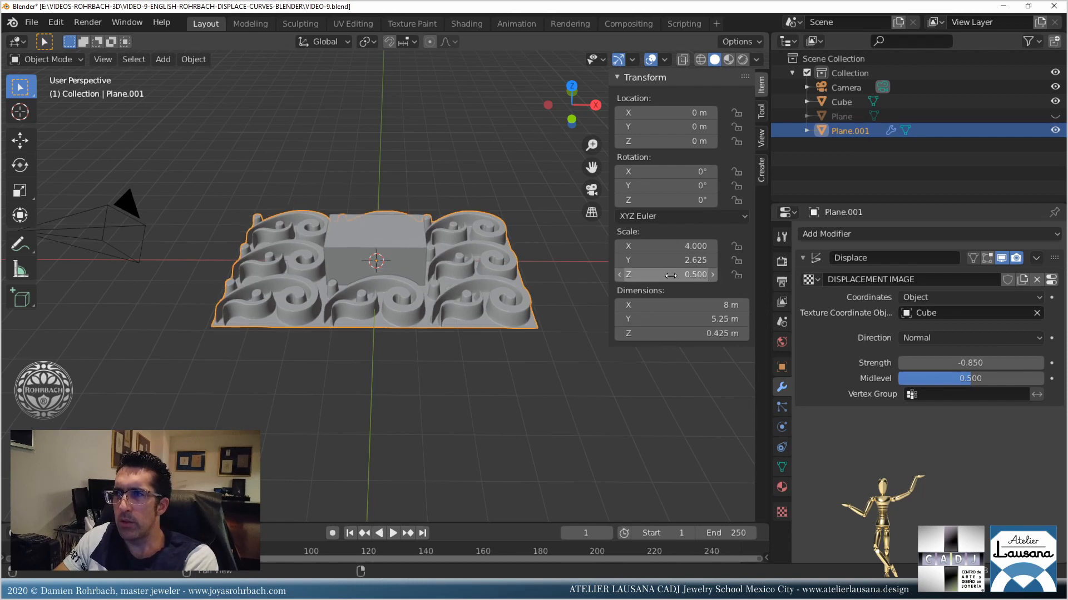
click(671, 276)
text(1)
key(Return)
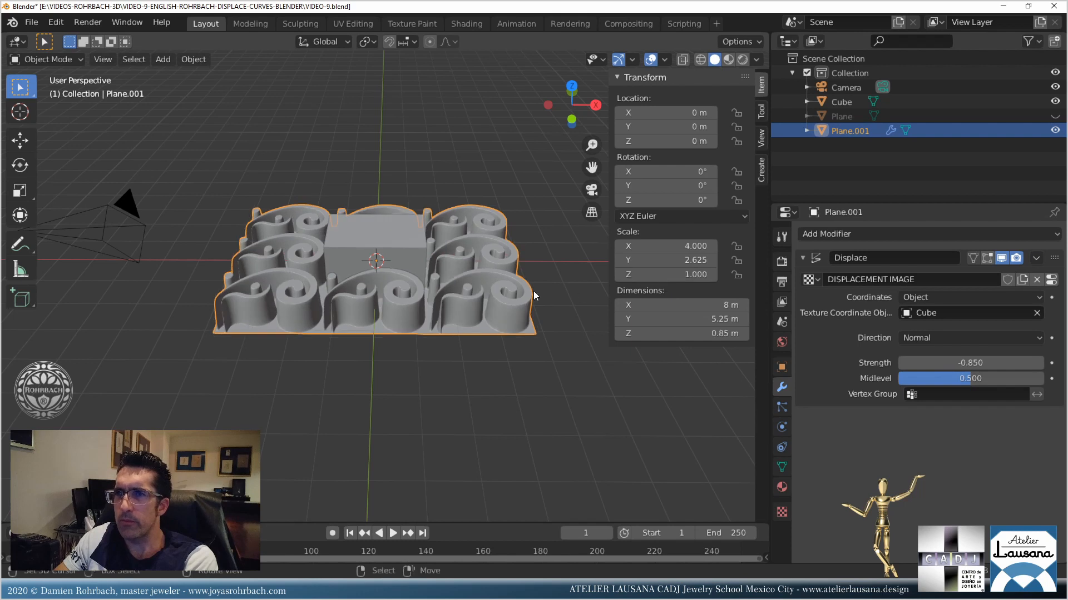
middle_drag(396, 275, 389, 294)
key(ctrl+s)
Resize the cube at the relief's centre to 8 m in X and 5.5 m in Y.
key(KP_7)
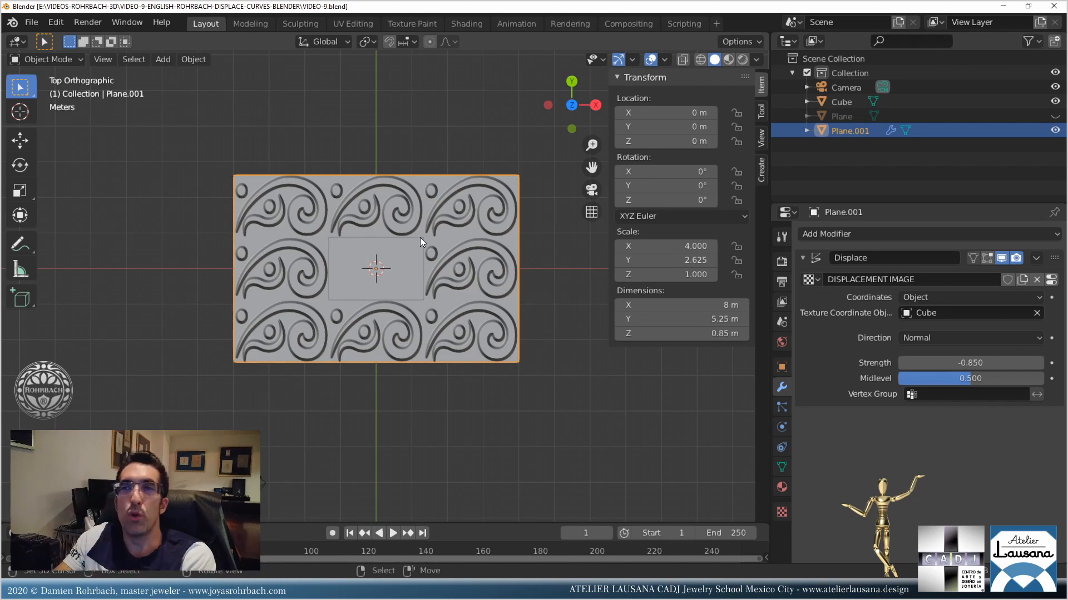
click(405, 249)
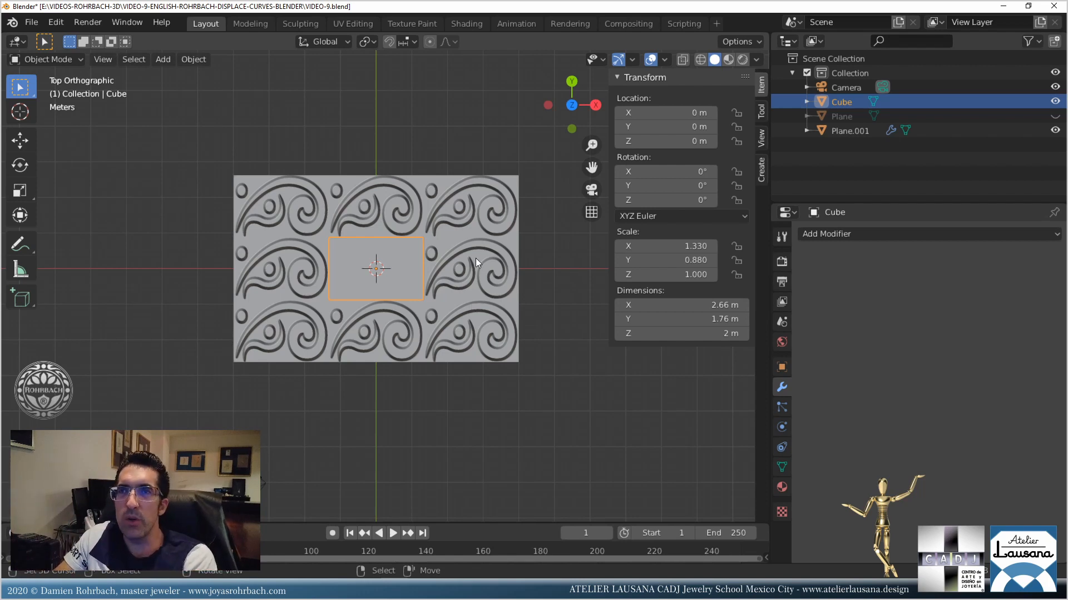
key(s)
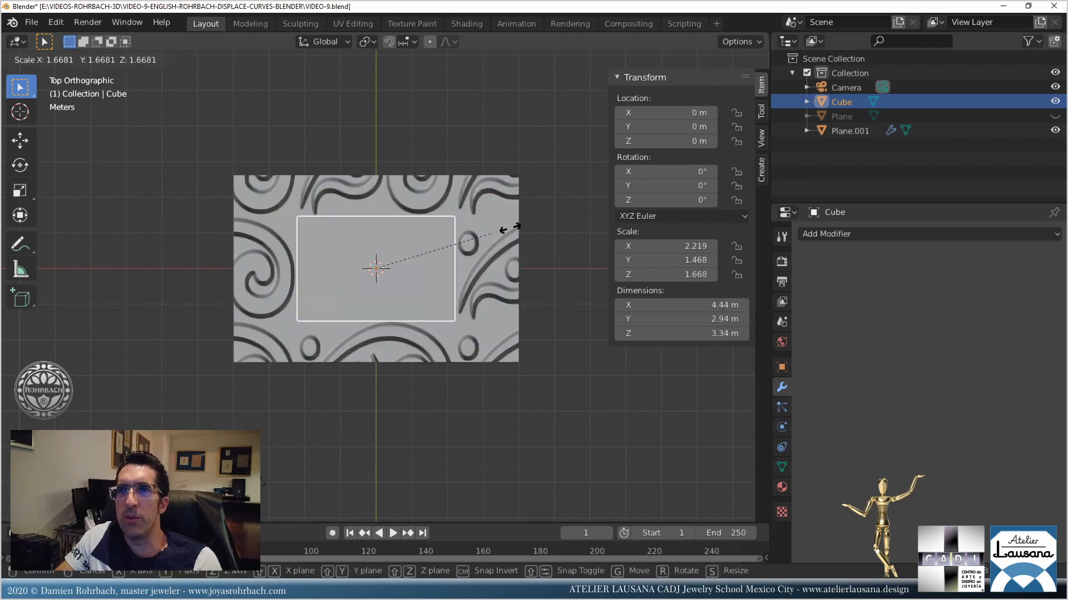
click(535, 276)
click(677, 305)
text(8)
key(Tab)
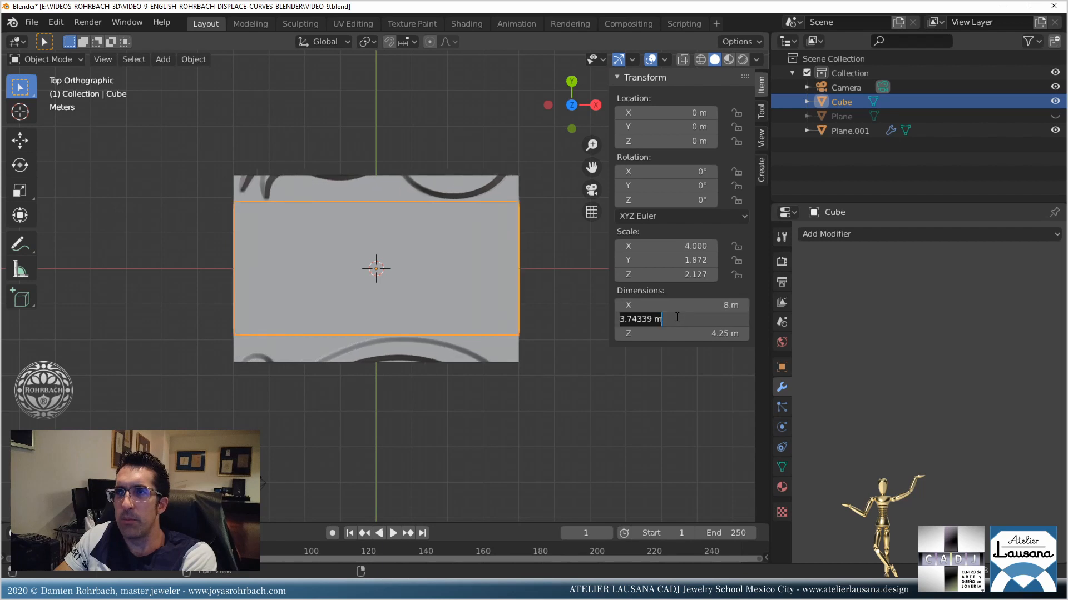
text(5.5)
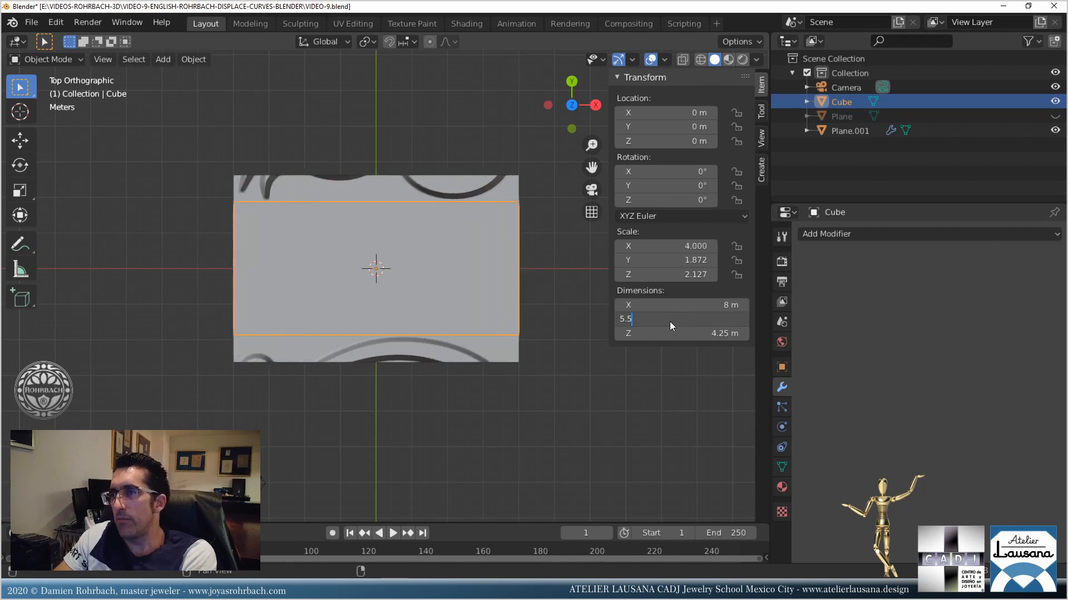
key(Return)
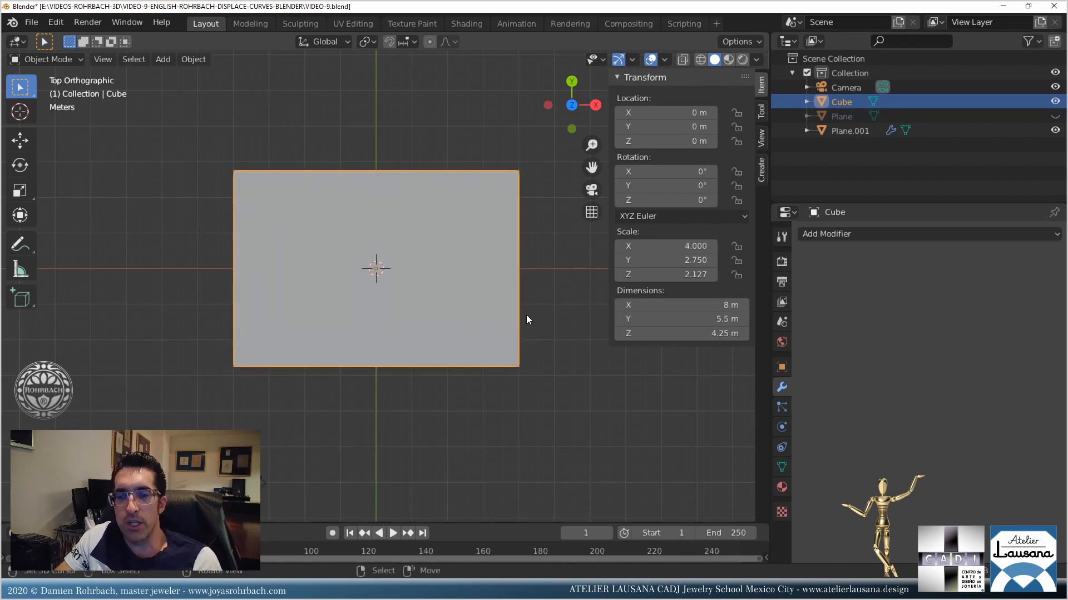
Move the cube straight down to about -4.4 m in Z so it sits below the relief plane.
middle_drag(503, 311, 483, 219)
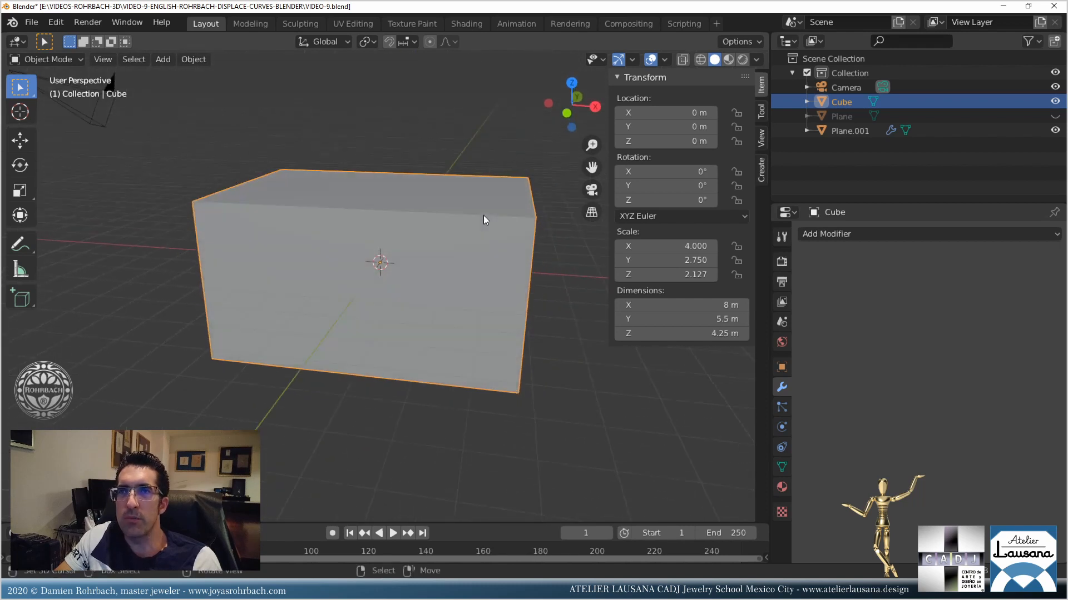
click(20, 140)
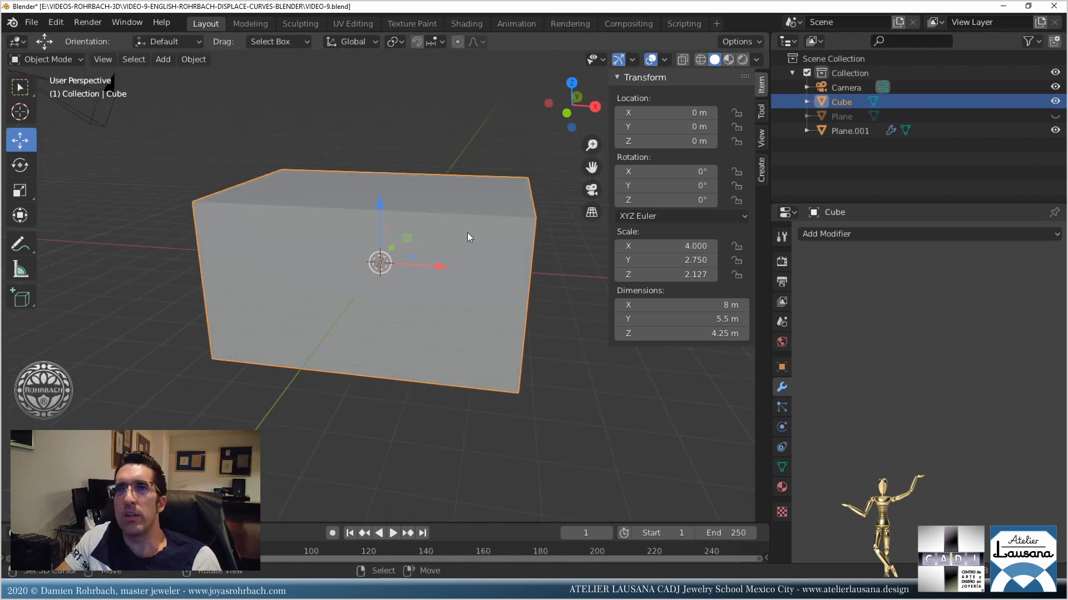
drag(381, 211, 387, 335)
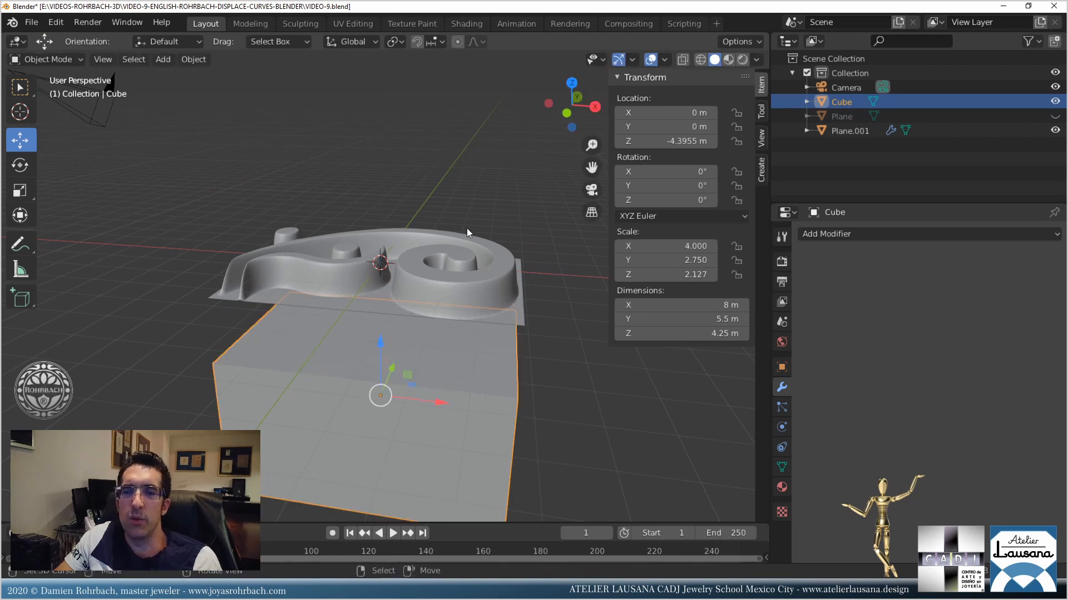
Hide the cube to check the relief, make it visible again and save the file.
key(h)
scroll(532, 169, down, 3)
middle_drag(533, 169, 375, 222)
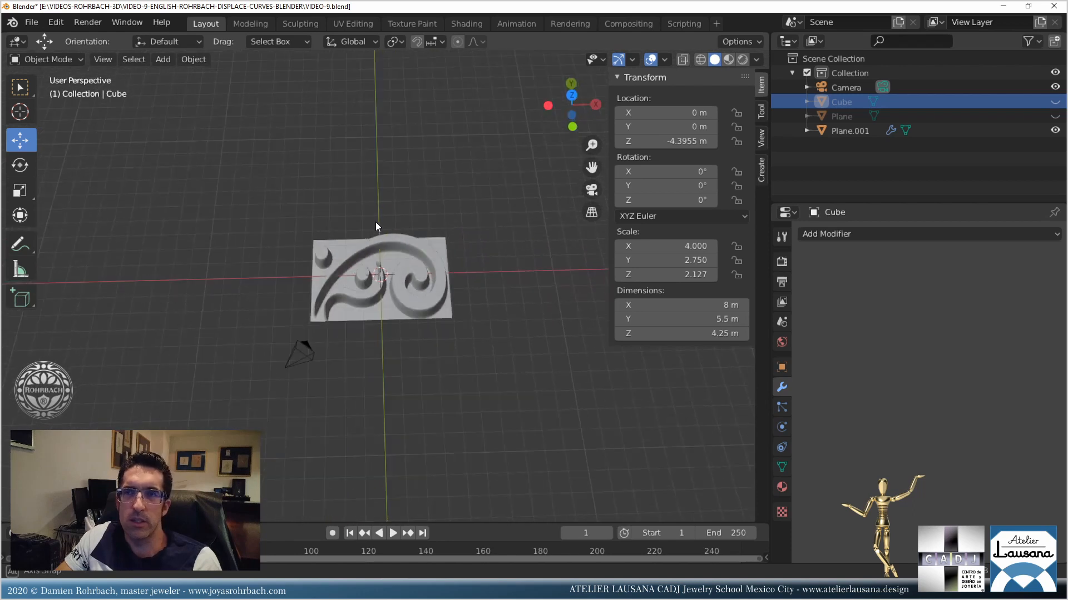
click(1054, 101)
click(402, 338)
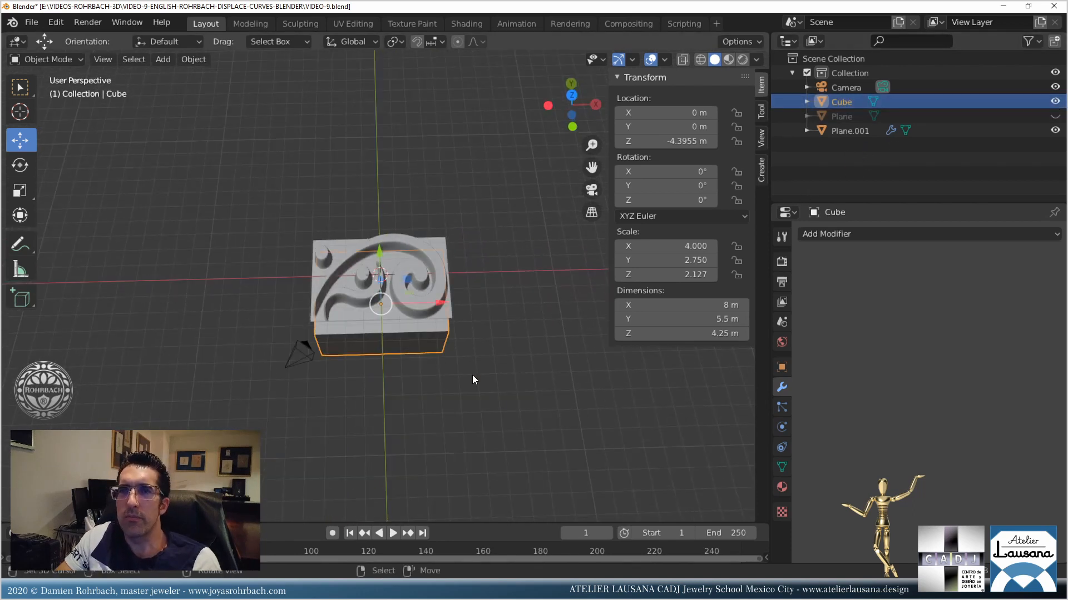
key(ctrl+s)
Examine the image mapping settings of the relief plane's displacement texture, including extension and repeat, and save the file.
click(438, 275)
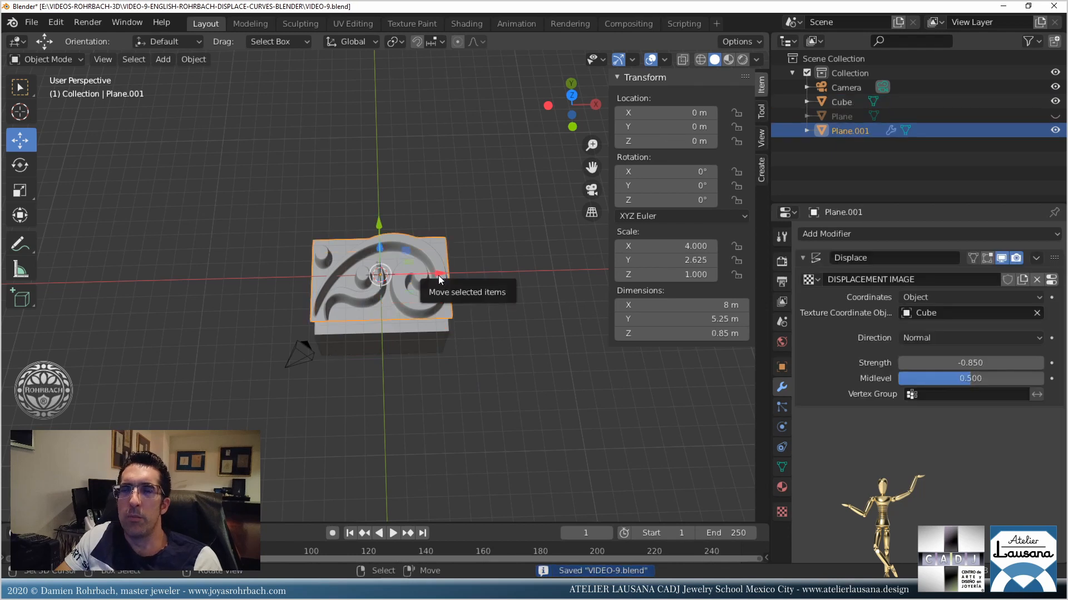
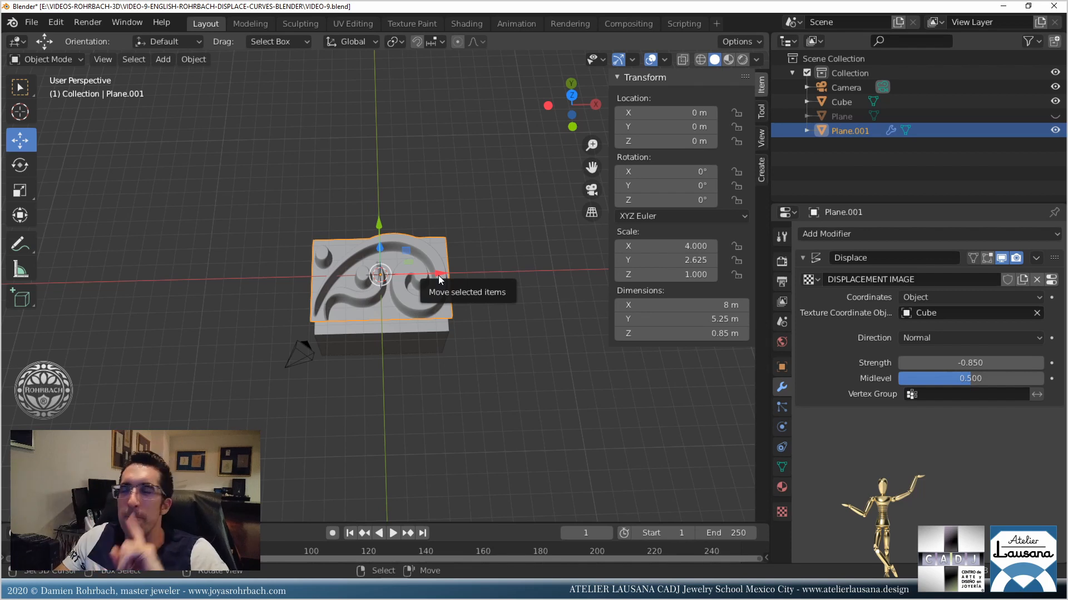
click(782, 512)
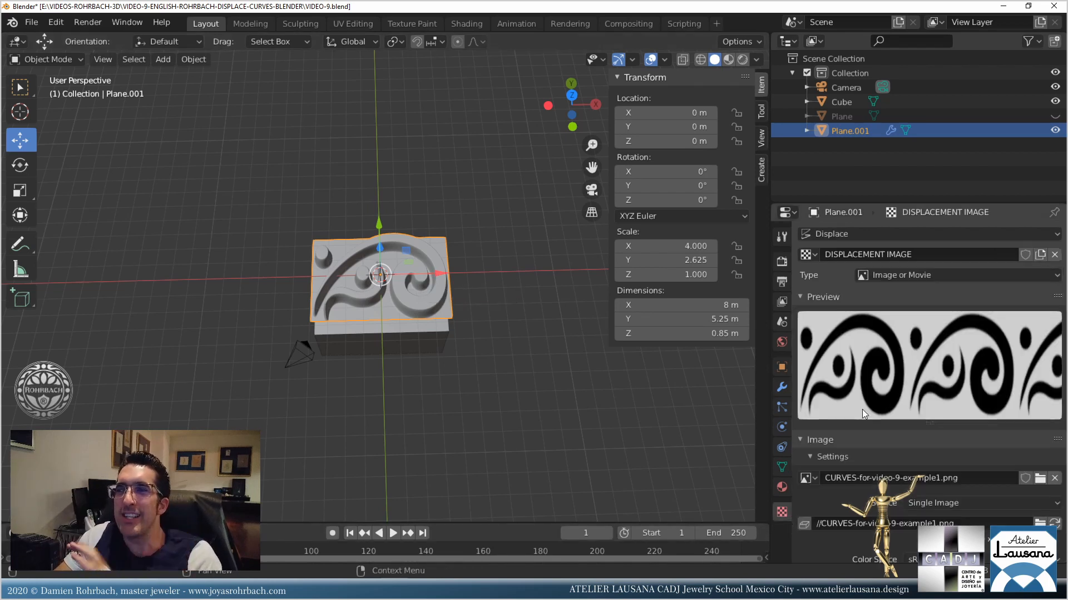
scroll(862, 409, down, 5)
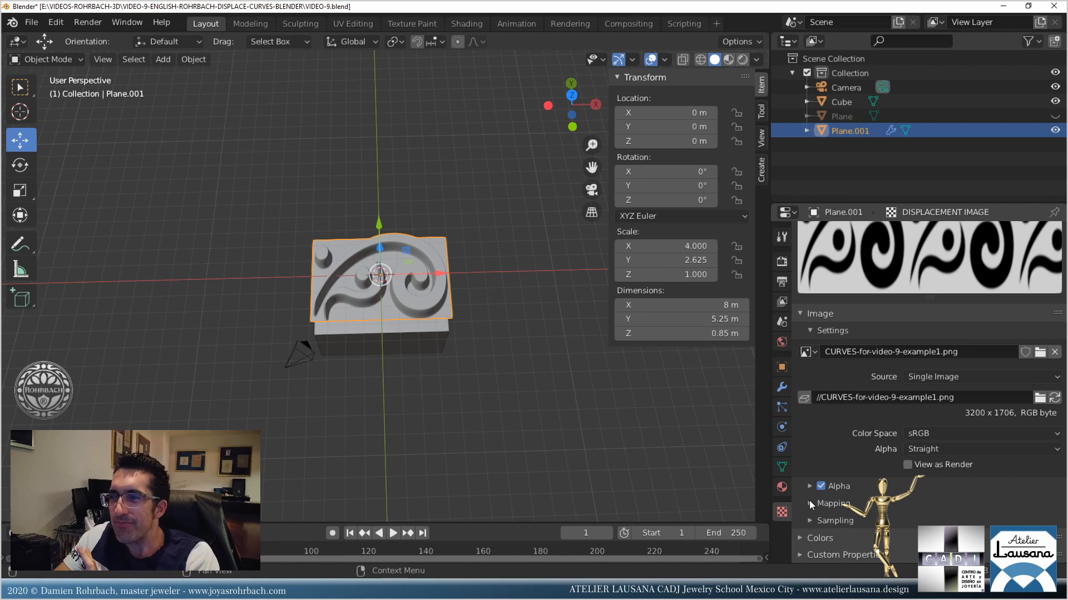
click(810, 503)
scroll(823, 499, down, 5)
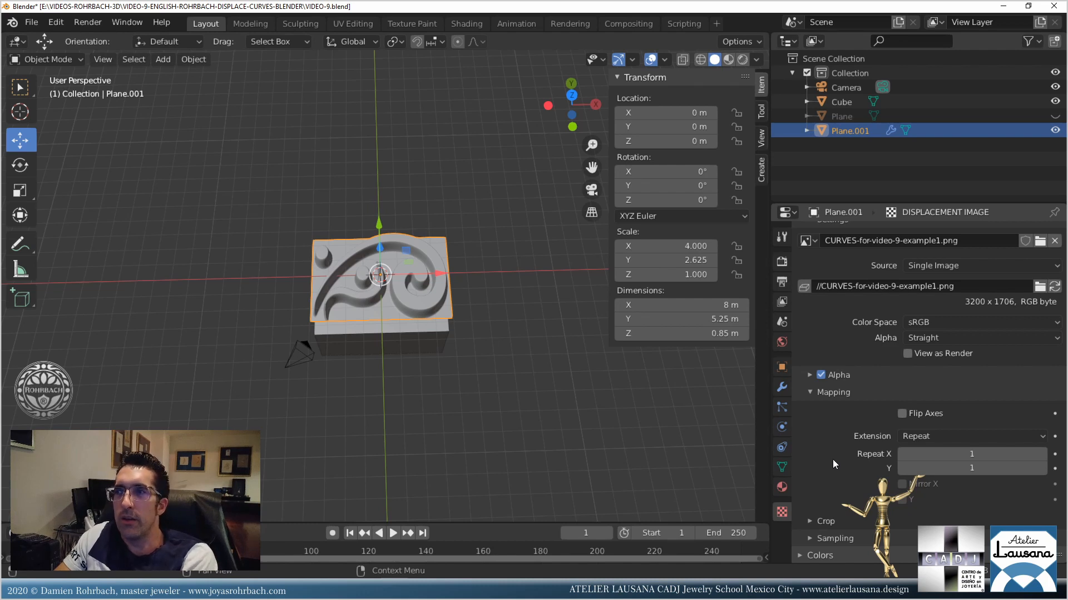
scroll(833, 459, down, 1)
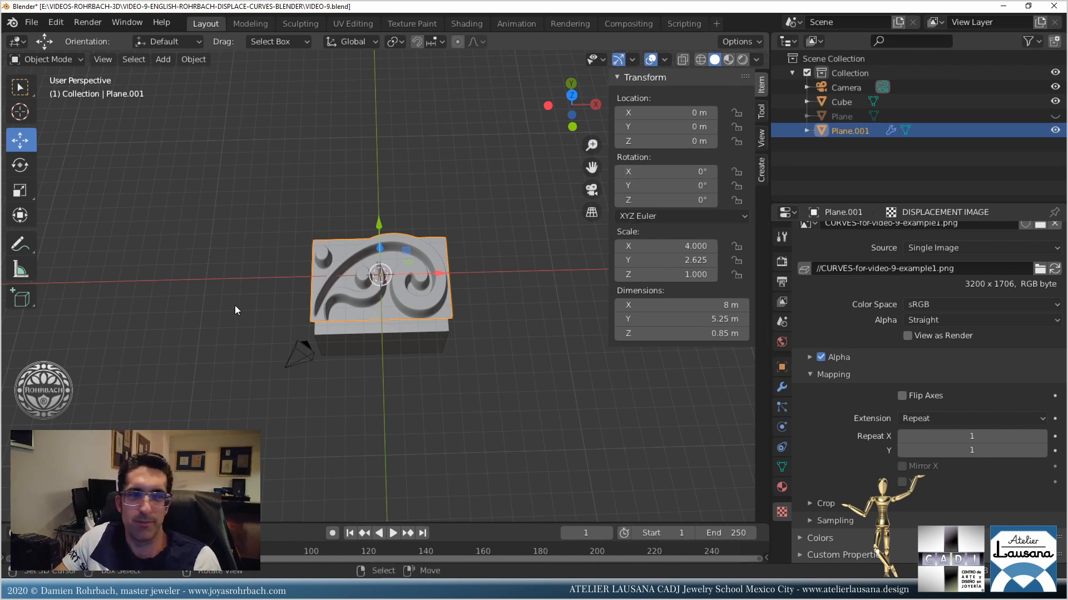
mouse_move(414, 368)
middle_down()
mouse_move(423, 373)
mouse_move(411, 340)
mouse_move(434, 373)
mouse_move(409, 330)
mouse_move(427, 352)
middle_up()
key(ctrl+s)
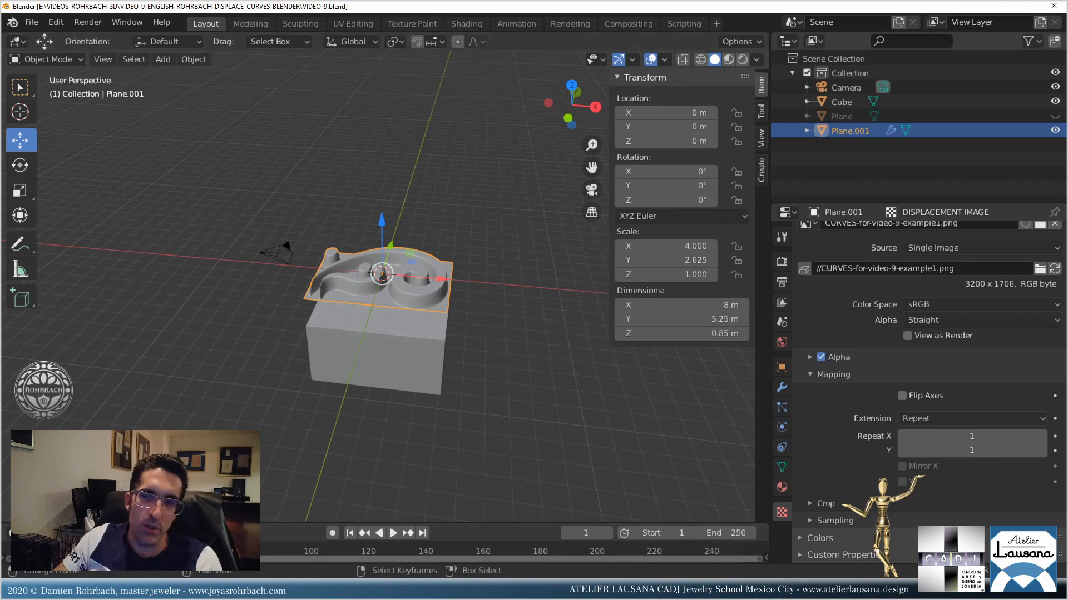
Switch to CorelDRAW and place a copy of the blurred scroll PowerClip beside the original.
key(alt+Tab)
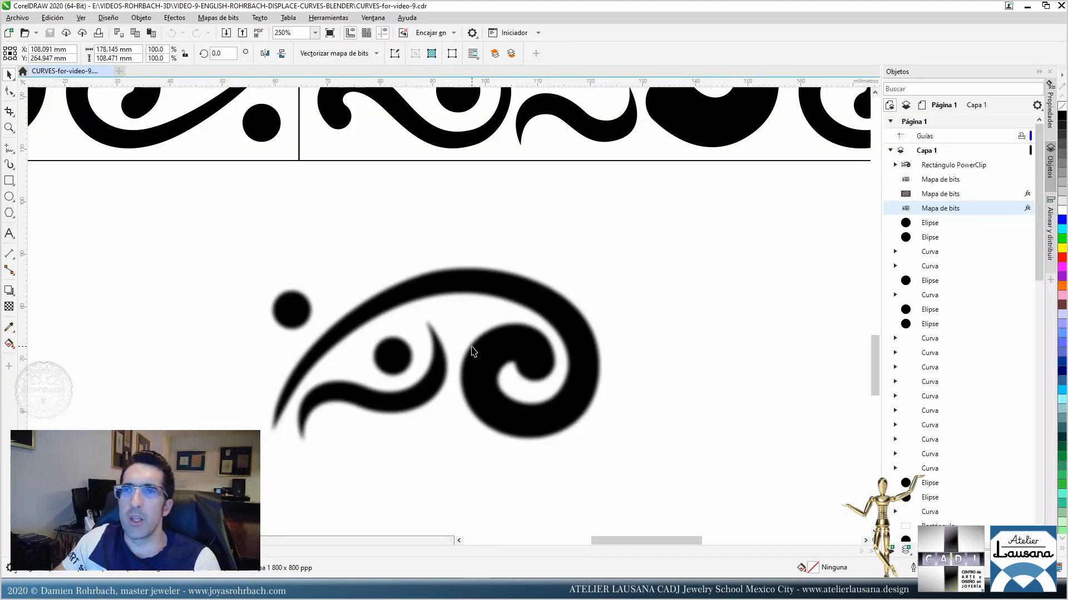
click(434, 292)
scroll(433, 292, down, 4)
scroll(432, 307, up, 2)
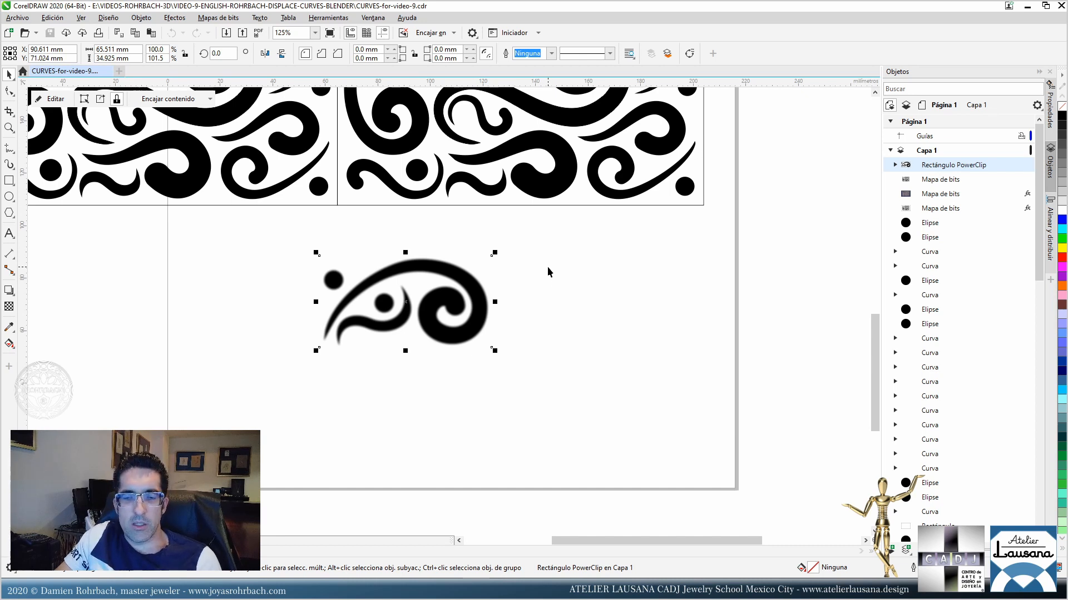
key(ctrl+c)
key(ctrl+v)
drag(437, 277, 656, 286)
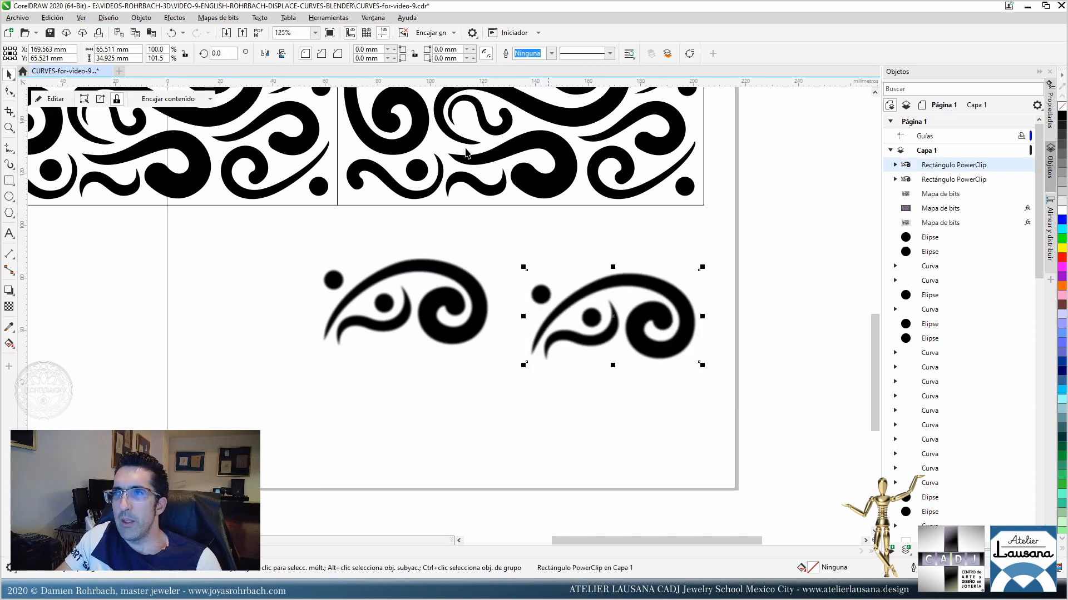
Select both bitmaps inside the copied PowerClip and set up a Gaussian blur with a 35-pixel radius.
click(218, 17)
mouse_move(175, 17)
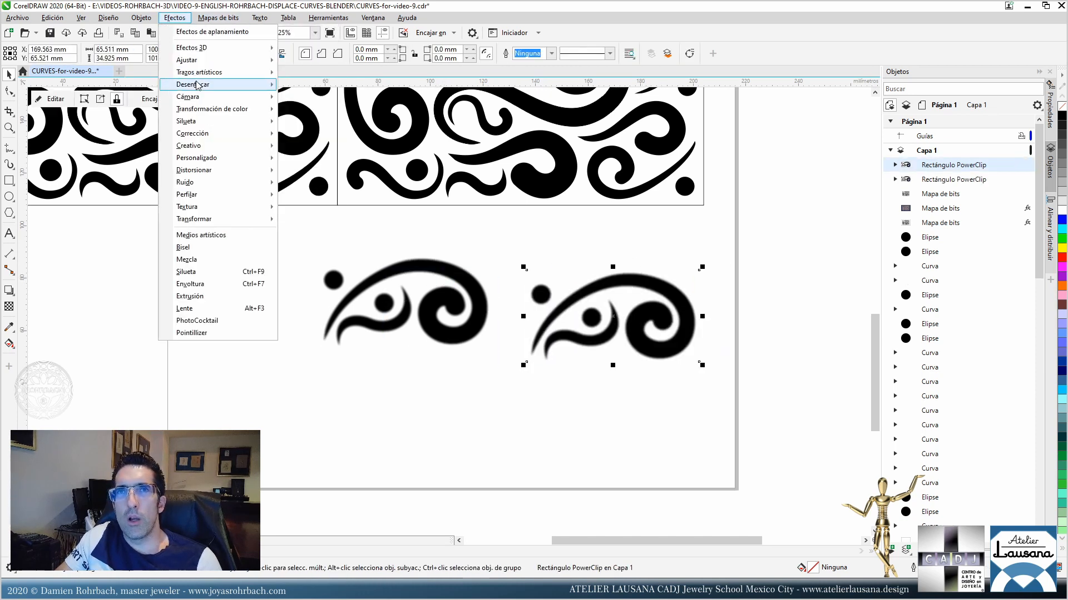
mouse_move(197, 84)
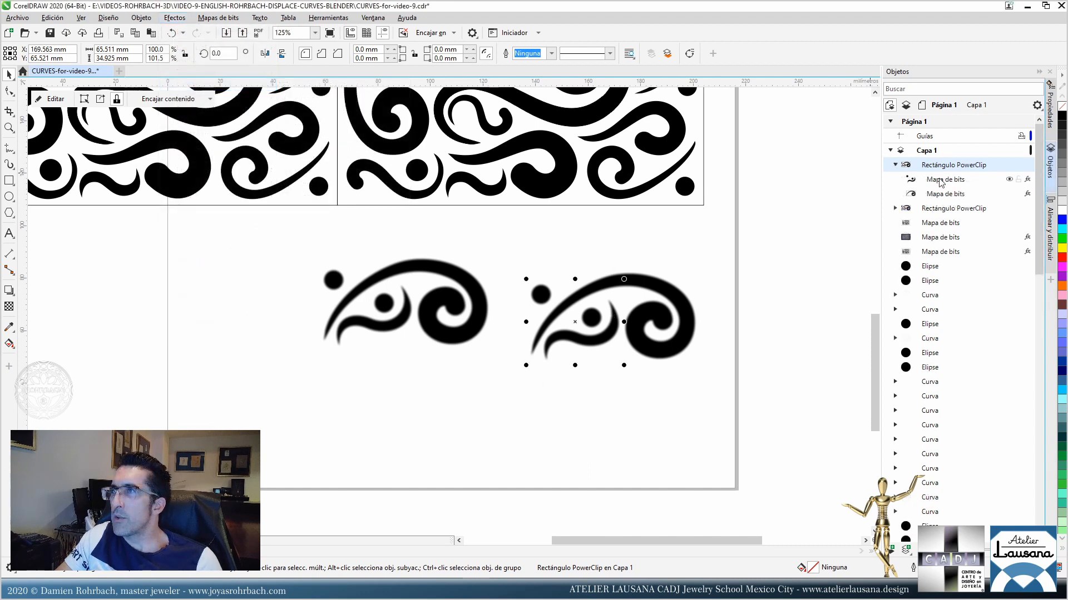
click(941, 182)
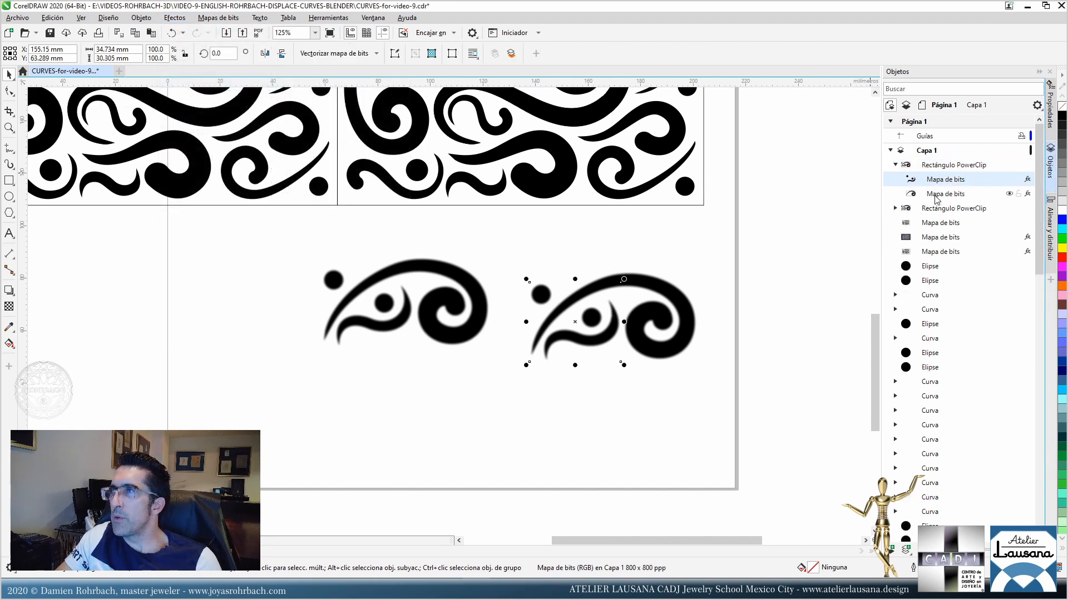
ctrl+click(940, 194)
click(175, 17)
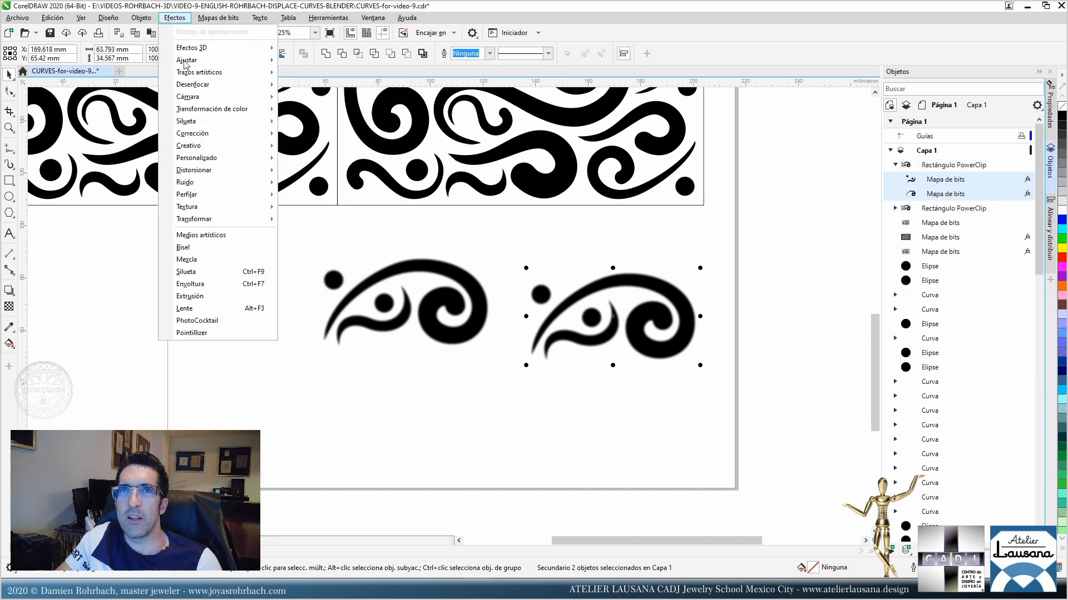
mouse_move(209, 85)
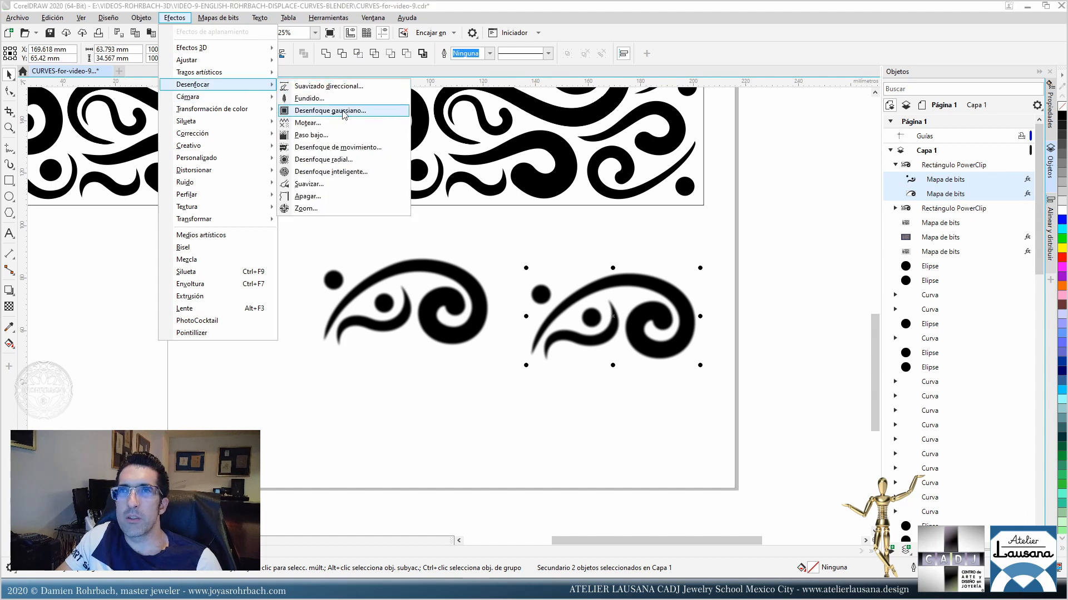
click(330, 111)
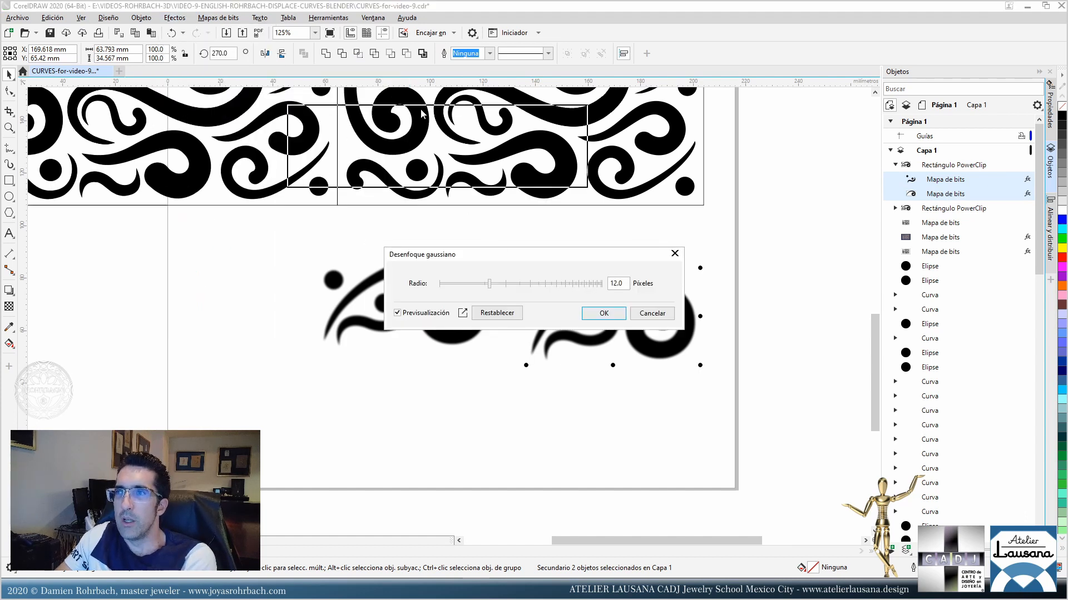
drag(524, 140, 477, 140)
text(35)
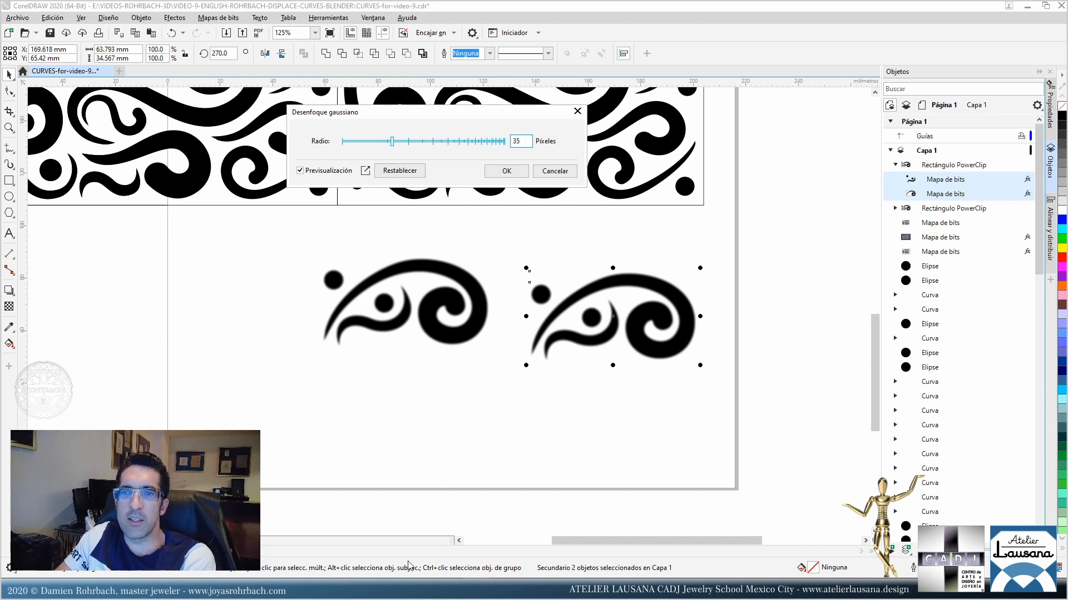
Check the relief's edges up close in Blender, return to CorelDRAW and apply the Gaussian blur.
click(420, 589)
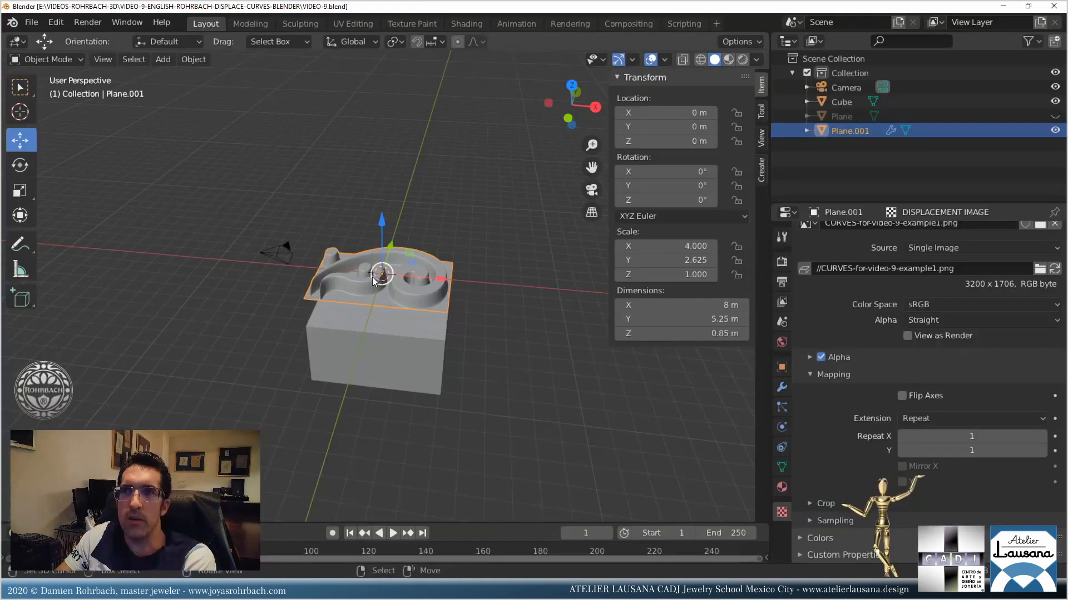
scroll(393, 242, up, 4)
scroll(399, 253, up, 5)
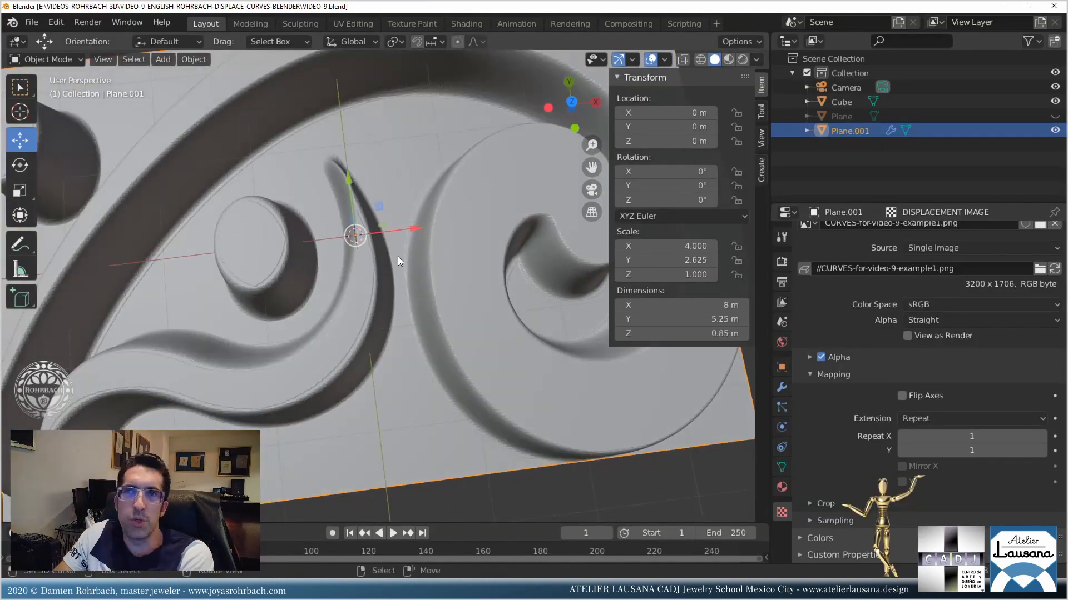
scroll(407, 282, down, 7)
middle_drag(407, 283, 375, 251)
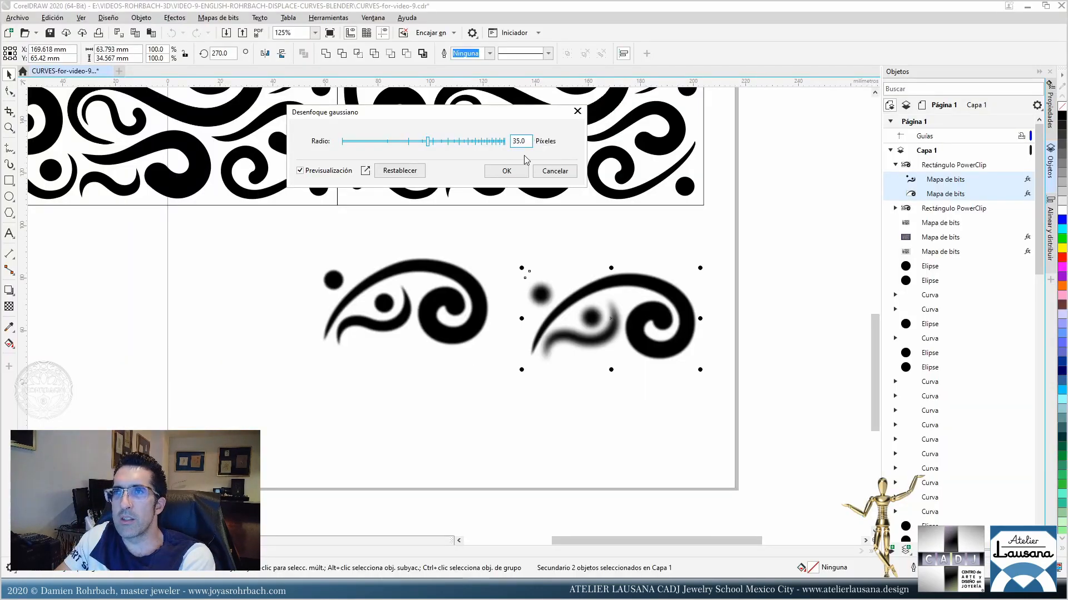
click(506, 170)
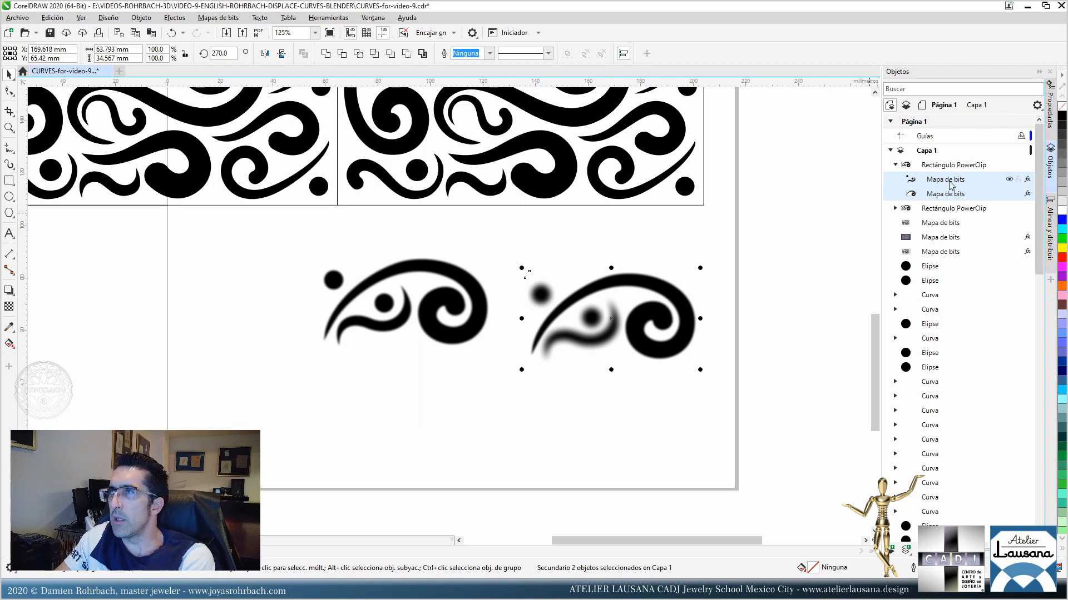
Apply a Gaussian blur with a 35-pixel radius to the large scroll bitmap inside the copied PowerClip.
click(944, 195)
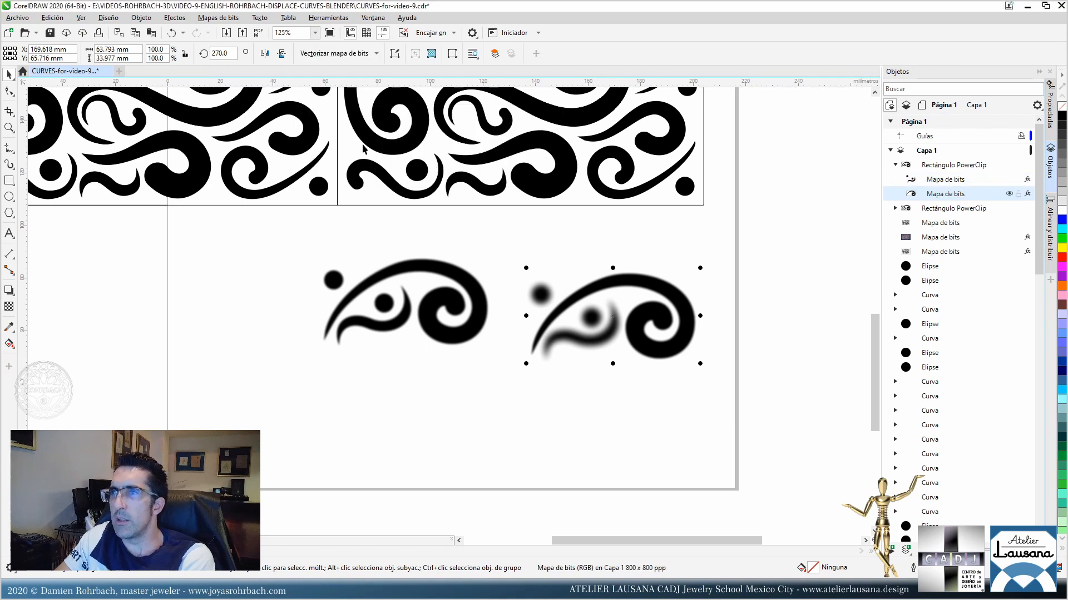
click(174, 18)
mouse_move(213, 85)
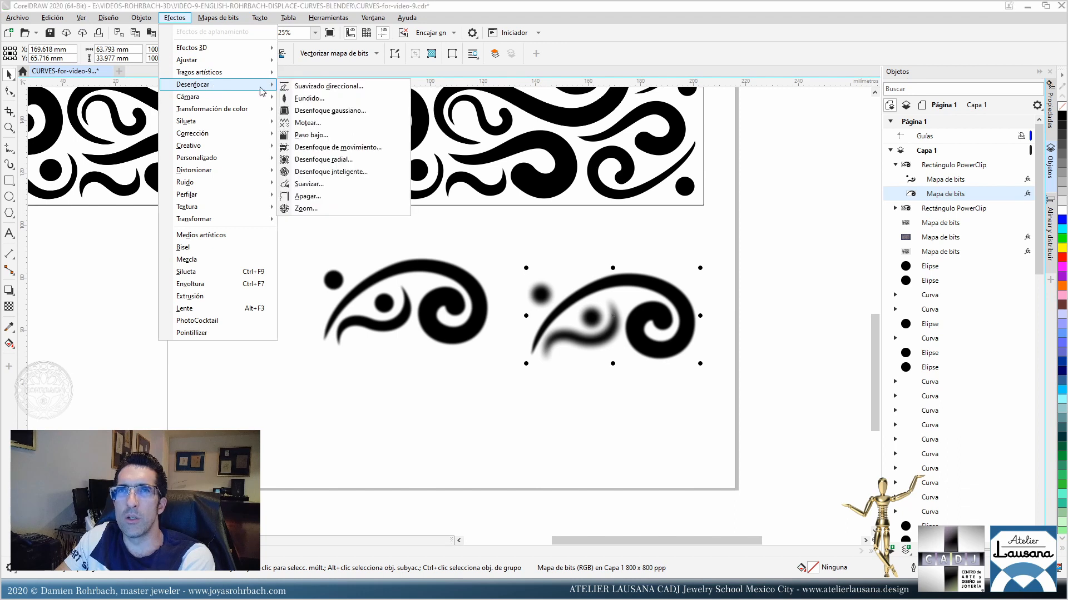
click(321, 111)
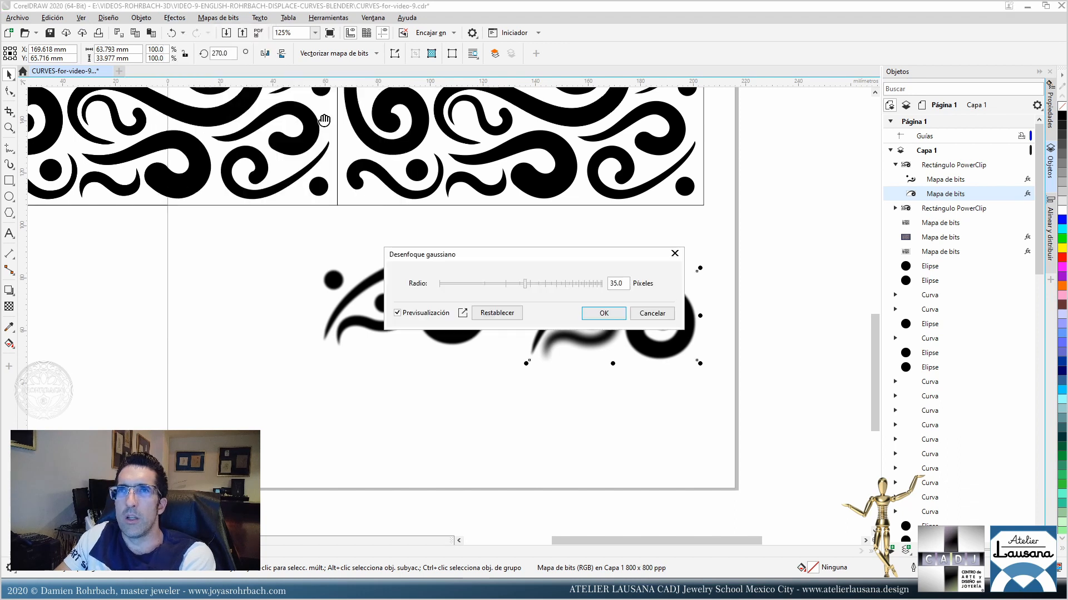
click(603, 314)
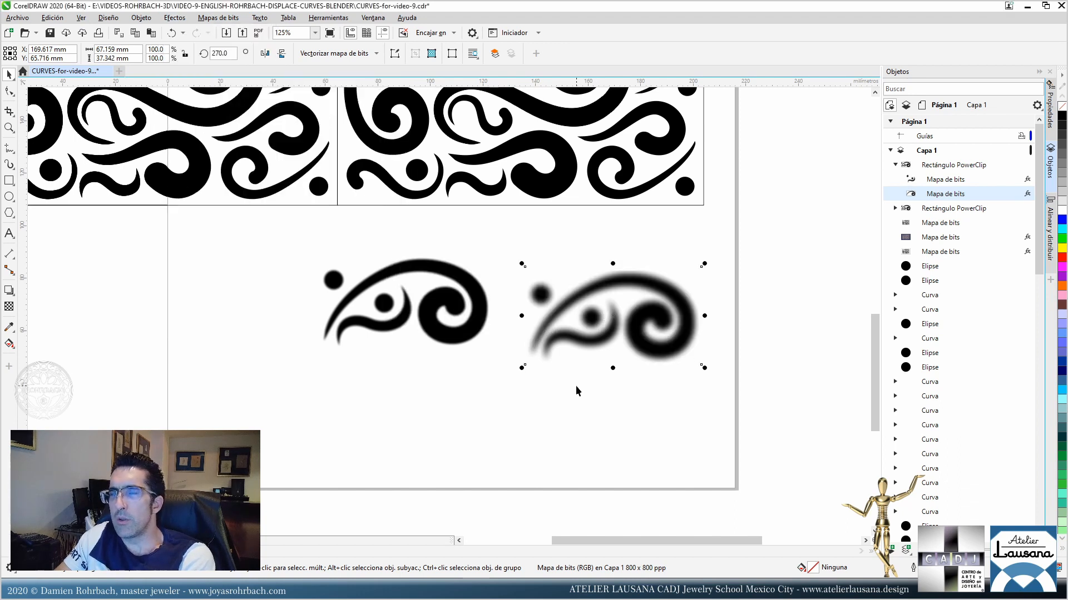
Unlock the contents of the copied PowerClip and enlarge its frame around its centre to about 72.9 by 38.9 mm.
right_click(593, 312)
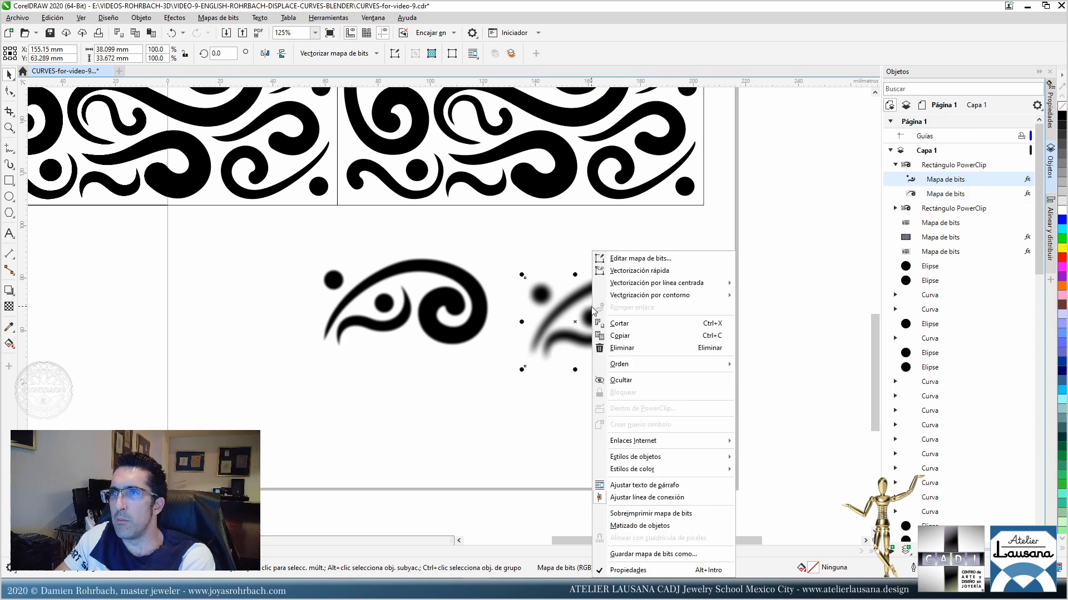
click(559, 245)
right_click(575, 280)
click(544, 251)
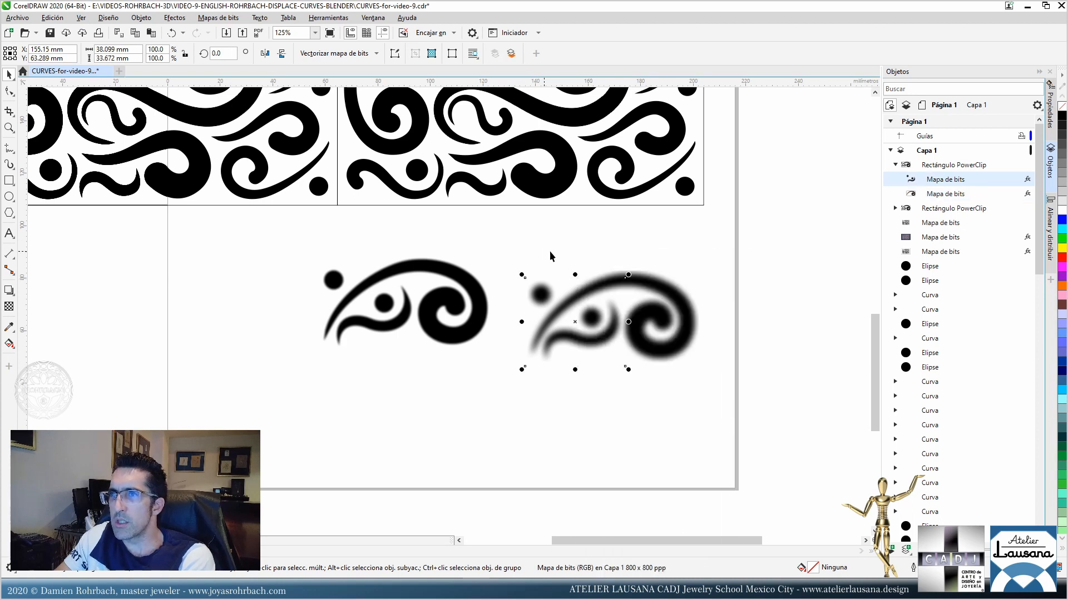
click(924, 165)
right_click(631, 289)
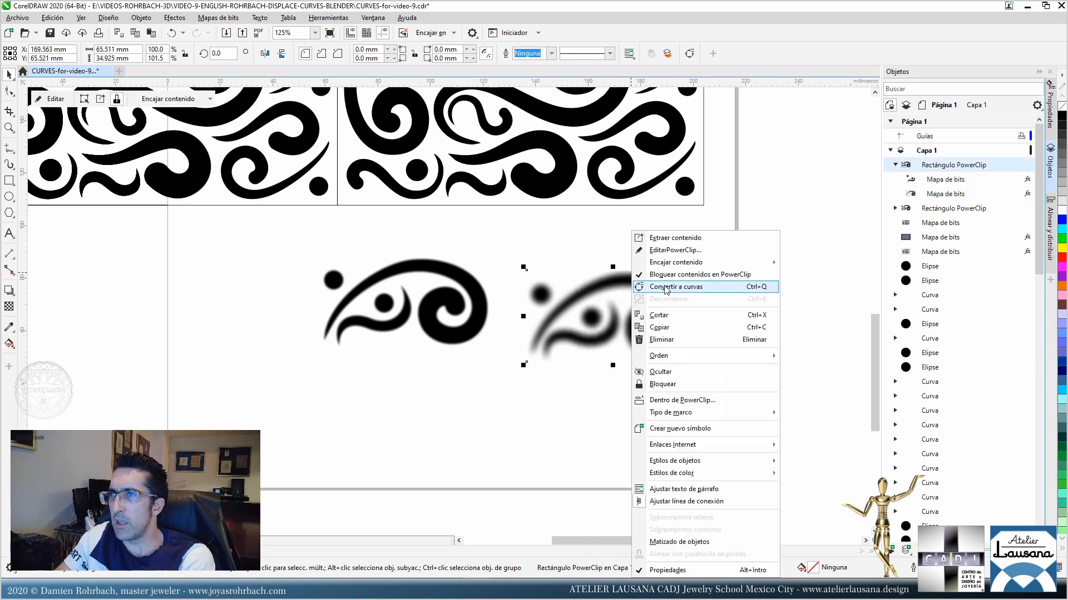
click(679, 276)
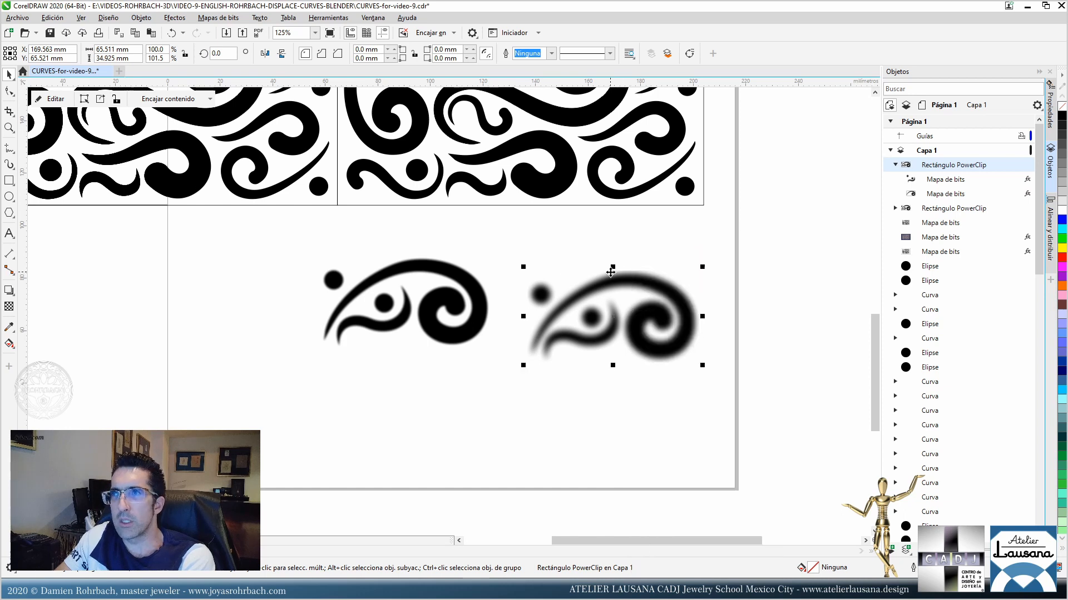
shift+drag(702, 267, 716, 261)
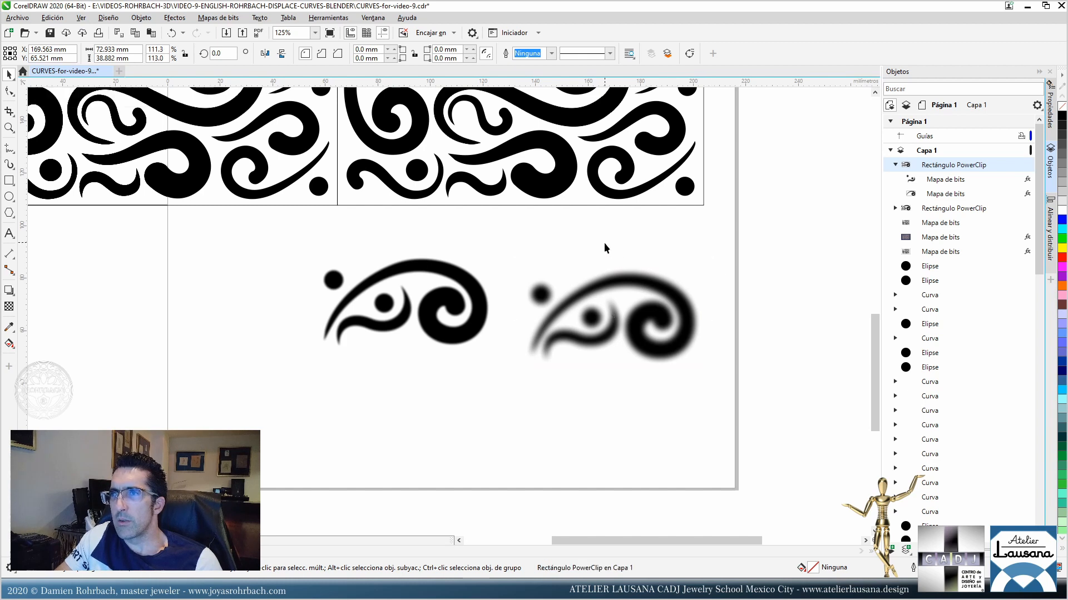
Export the more strongly blurred PowerClip as CURVES-for-video-9-example2.png with a width of 6200 px.
key(ctrl+e)
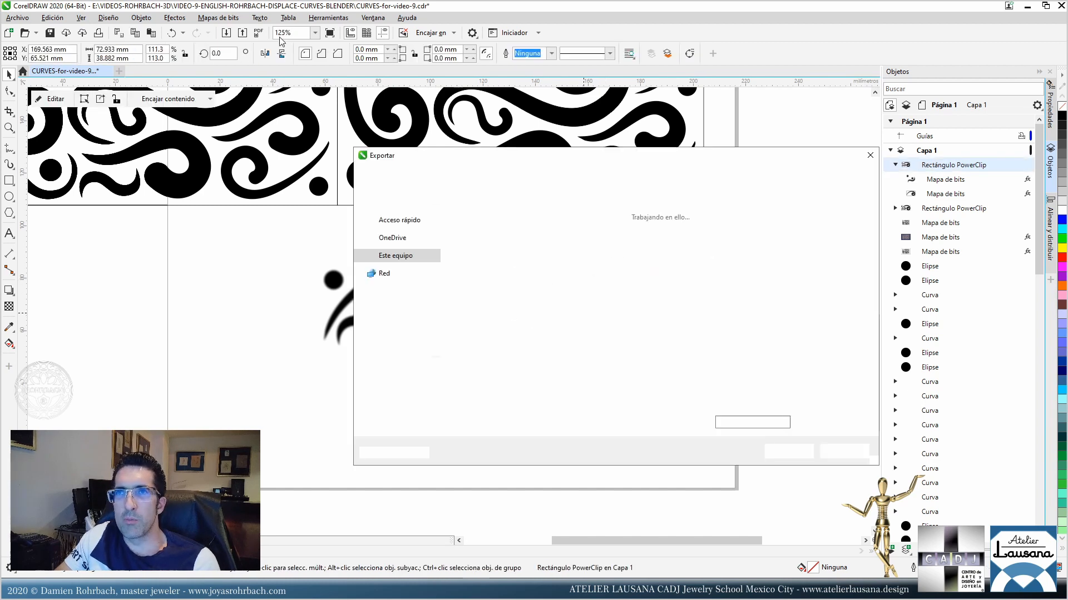
click(479, 233)
click(514, 375)
click(516, 371)
key(Return)
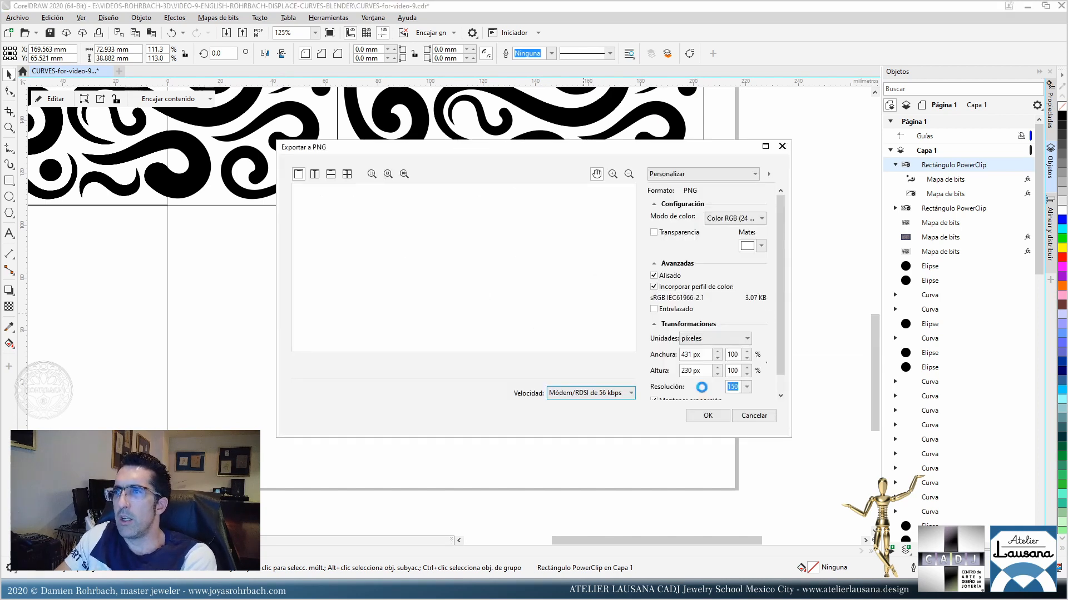
drag(706, 354, 680, 358)
text(6200)
click(703, 370)
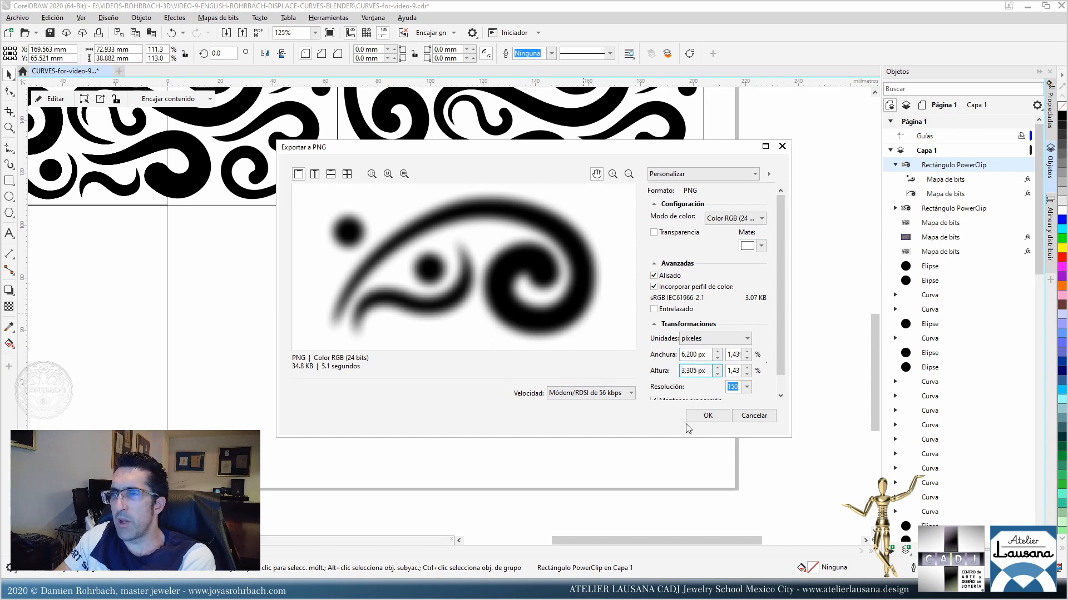
click(707, 416)
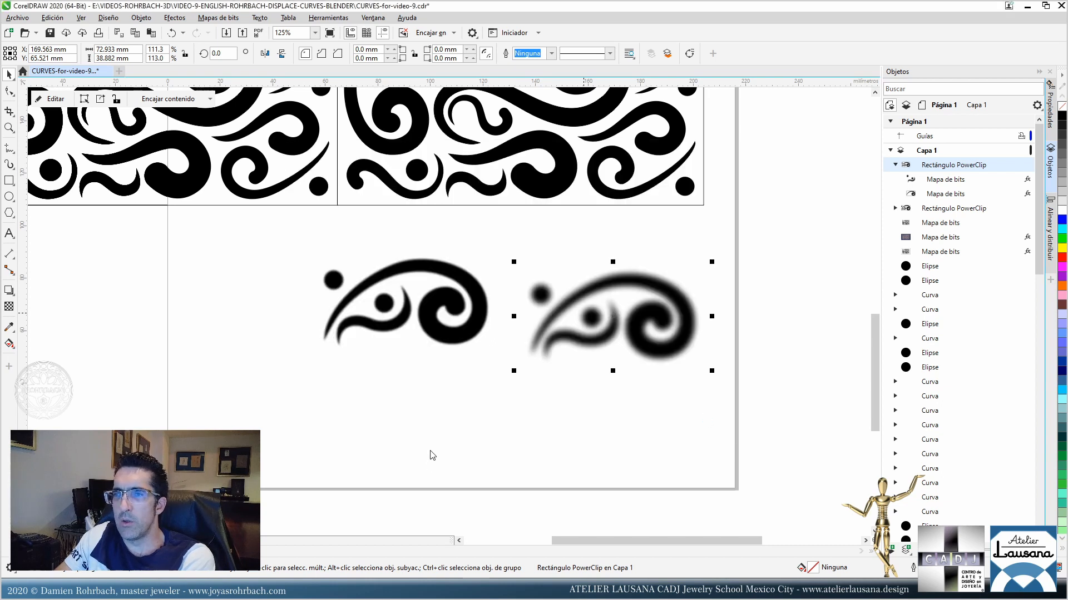
Switch to Blender, load CURVES-for-video-9-example2.png as the relief plane's displacement image and inspect the softened relief.
click(434, 436)
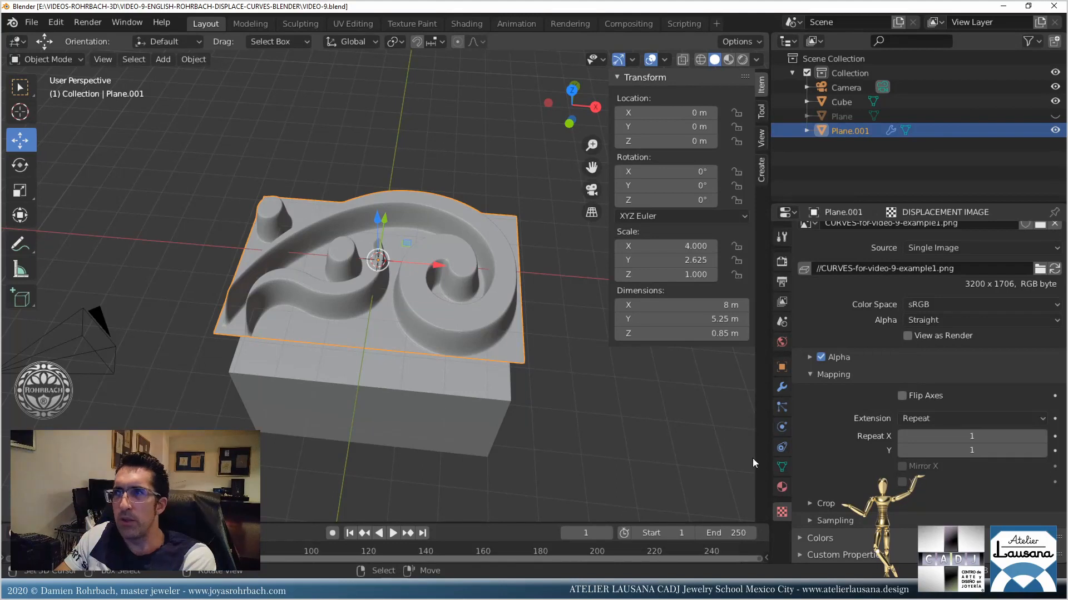
scroll(940, 328, up, 6)
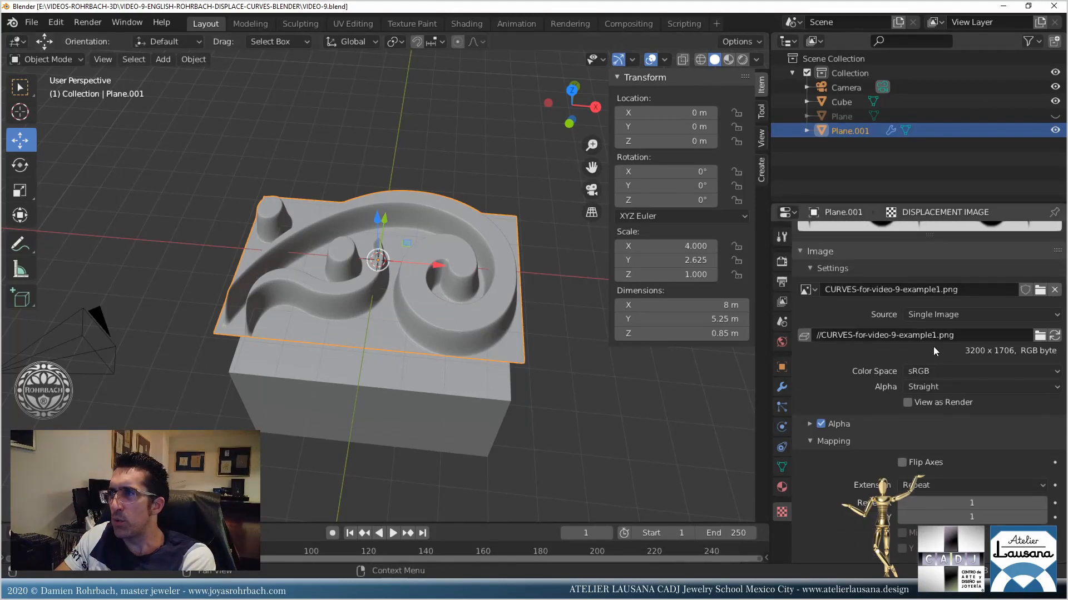
click(1040, 380)
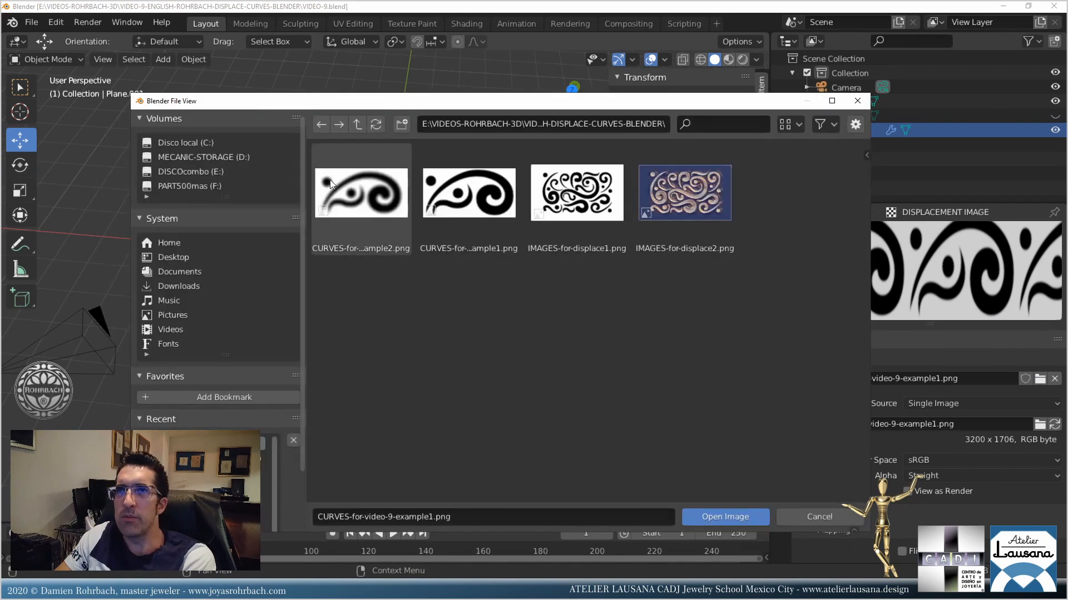
click(377, 198)
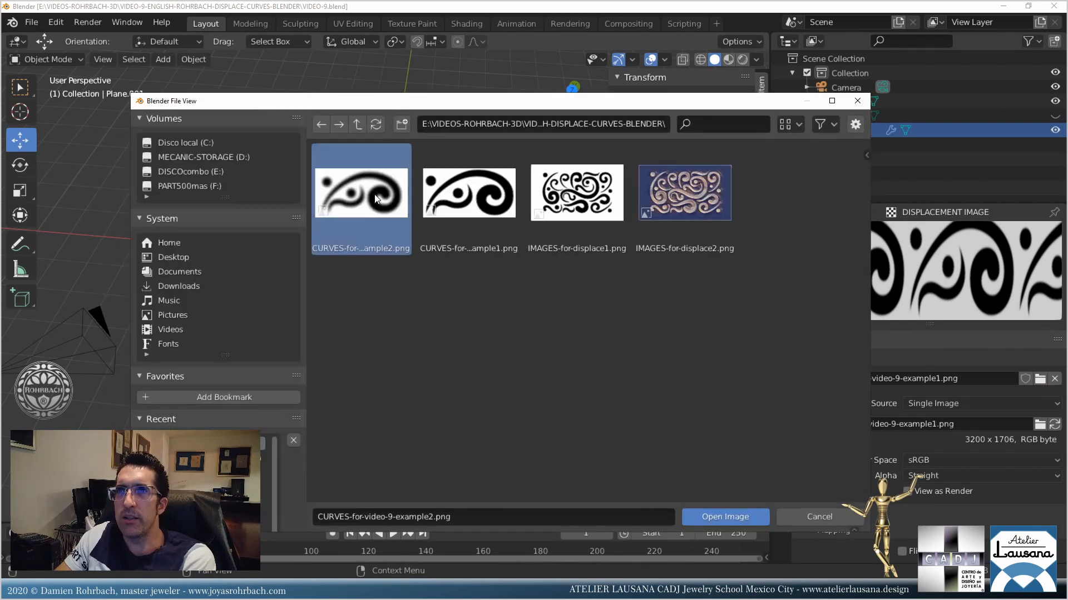
double_click(377, 199)
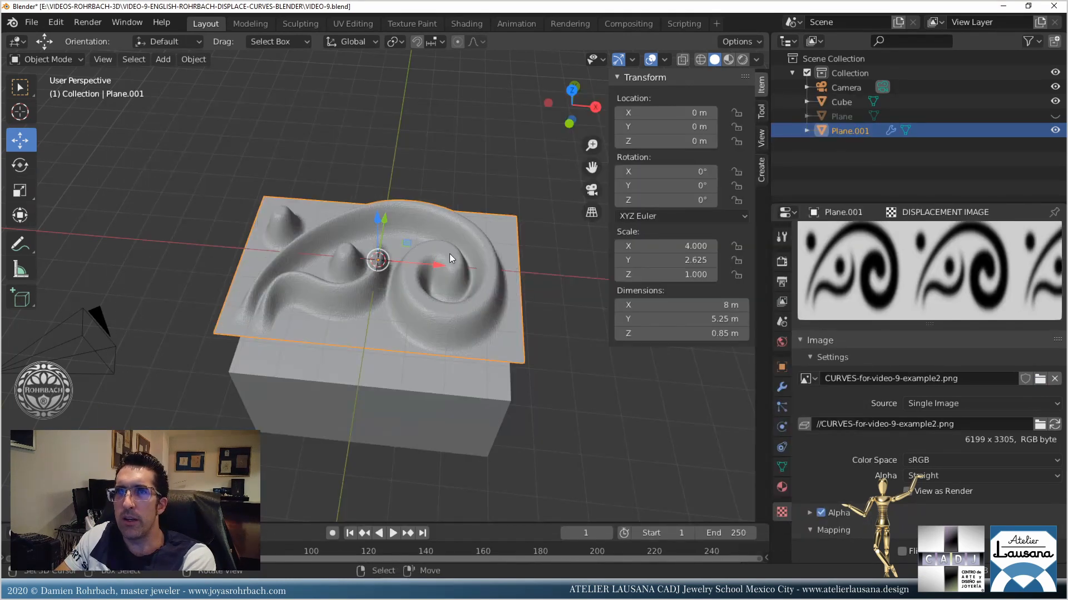
middle_drag(389, 265, 404, 308)
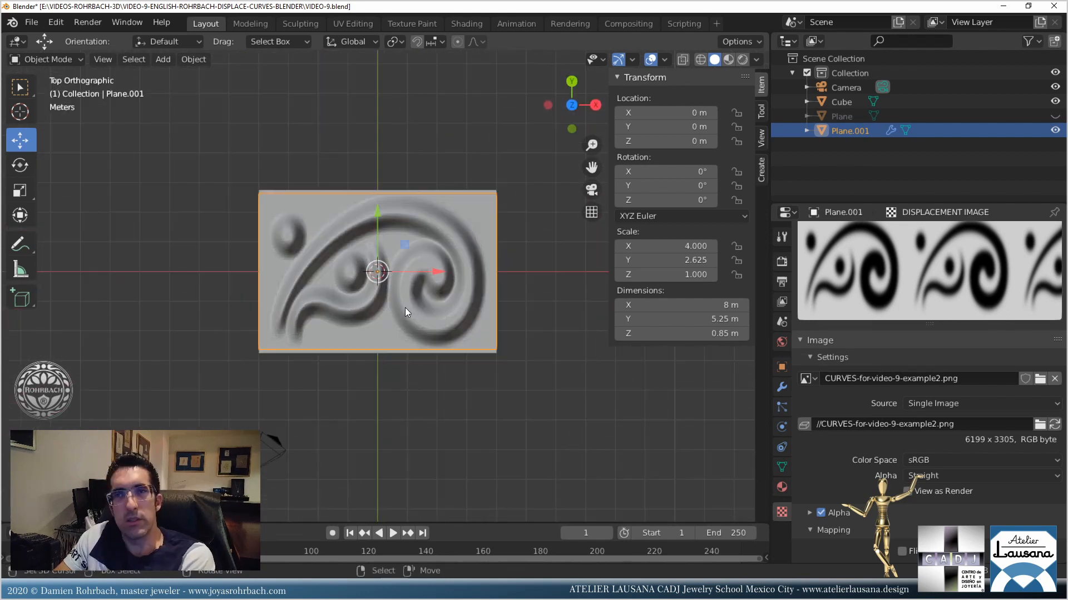
scroll(404, 308, up, 4)
scroll(395, 309, down, 4)
mouse_move(395, 313)
middle_down()
mouse_move(364, 235)
mouse_move(316, 172)
mouse_move(236, 239)
mouse_move(356, 356)
mouse_move(388, 324)
mouse_move(345, 271)
mouse_move(388, 311)
middle_up()
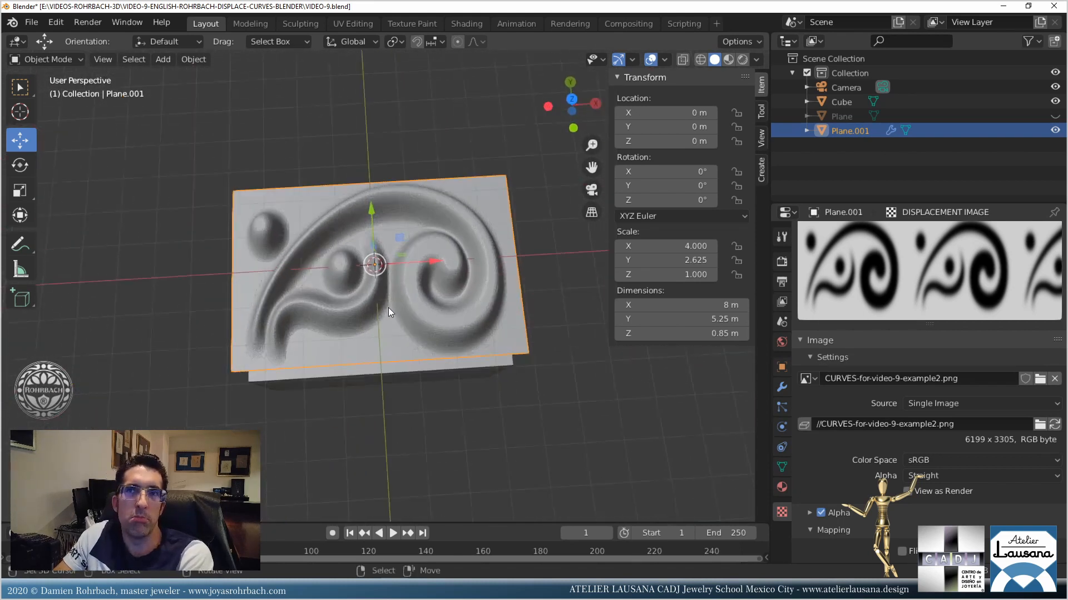
middle_drag(396, 245, 386, 215)
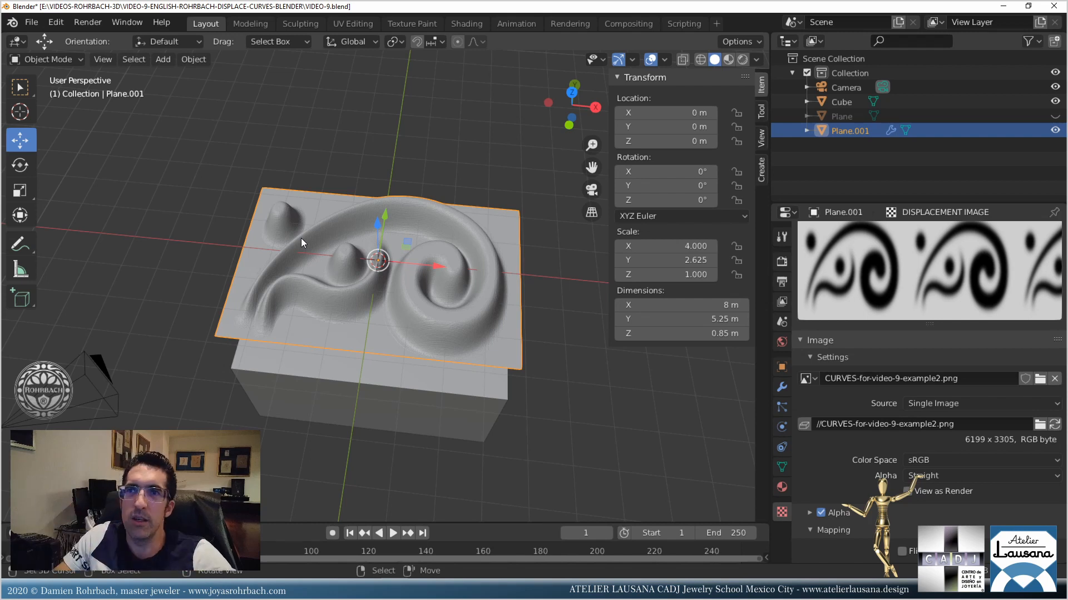
Hide the cube and add a Bezier circle aligned to the front view with a 9.1 m radius.
scroll(455, 275, down, 4)
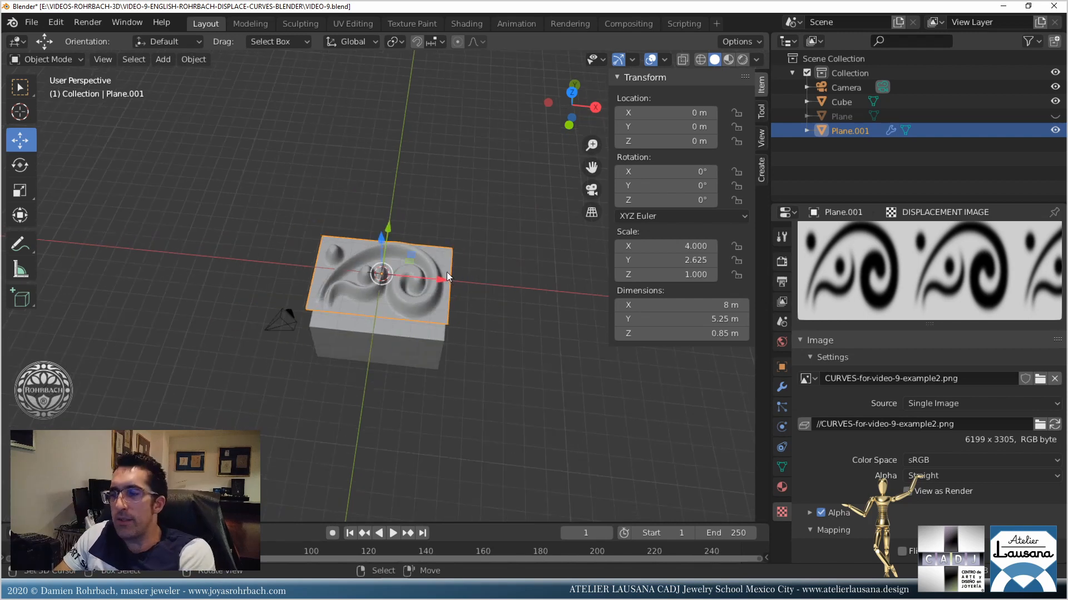
key(KP_1)
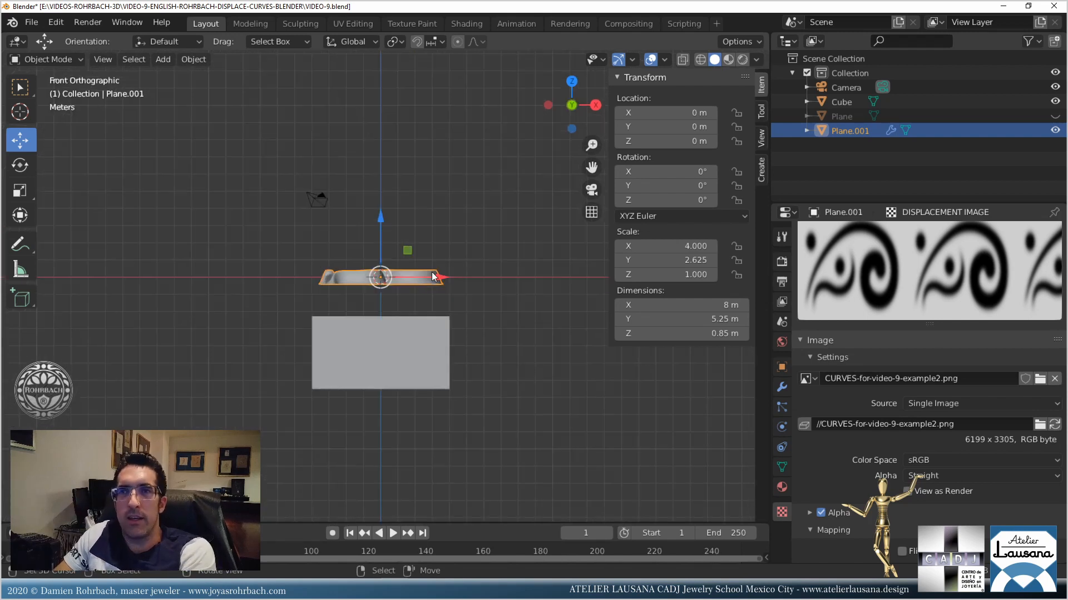
click(1055, 101)
click(164, 60)
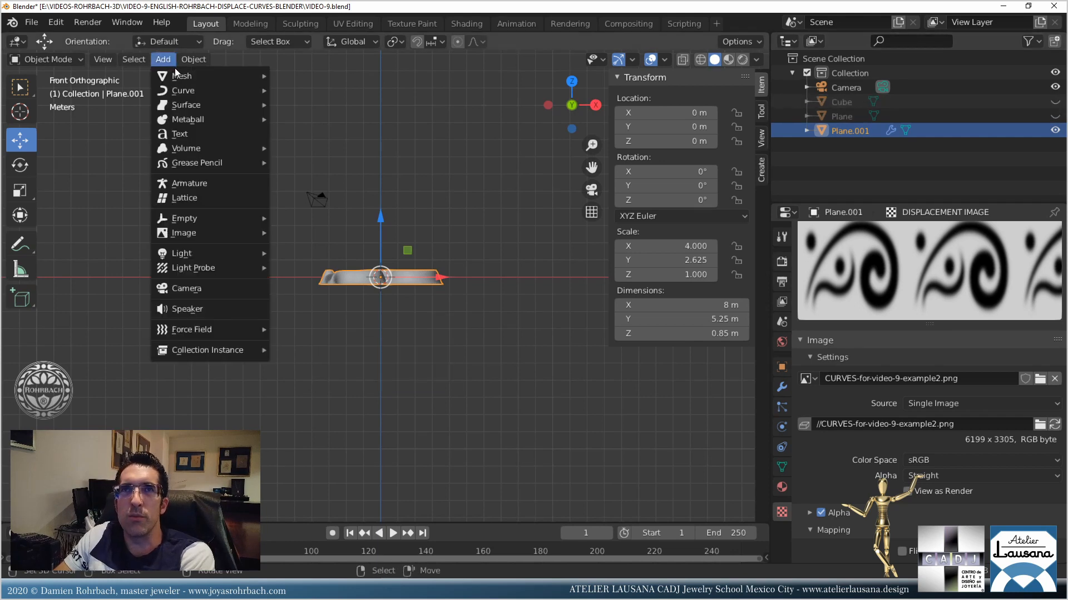
mouse_move(187, 81)
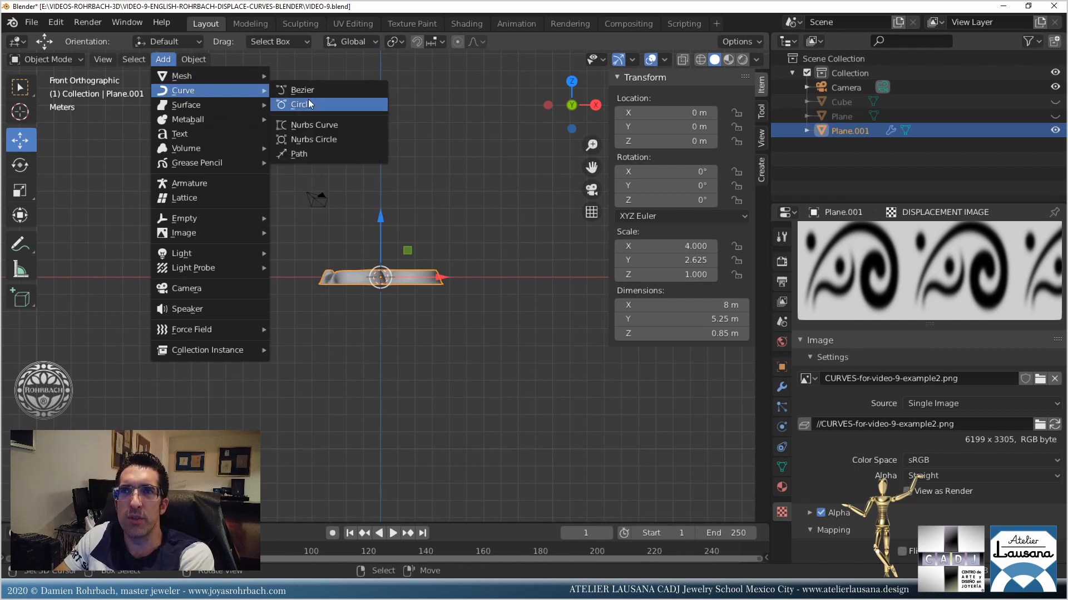
click(309, 104)
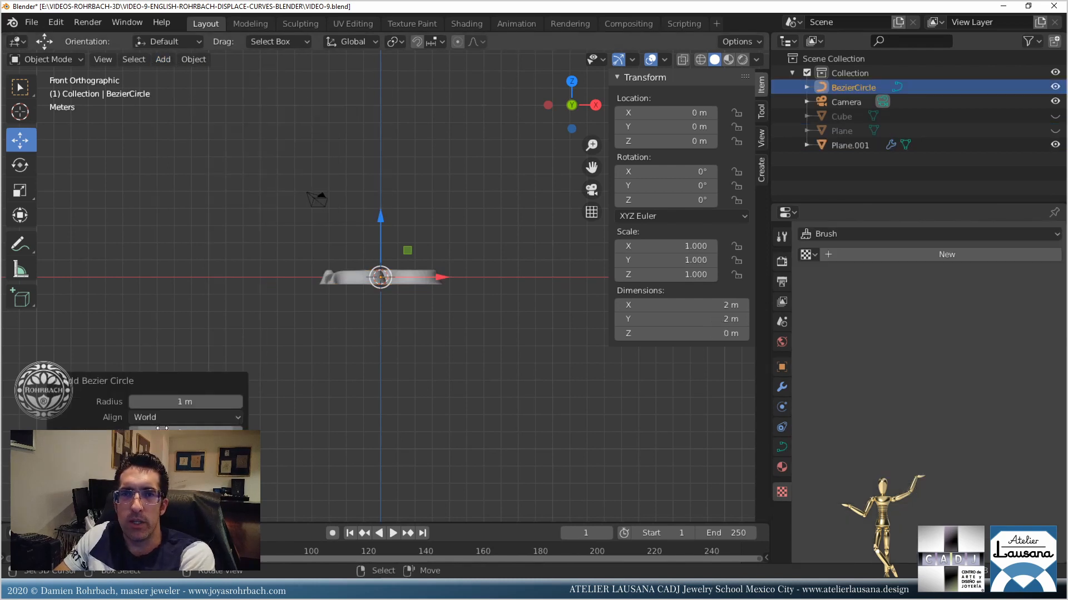
click(174, 401)
text(9.1)
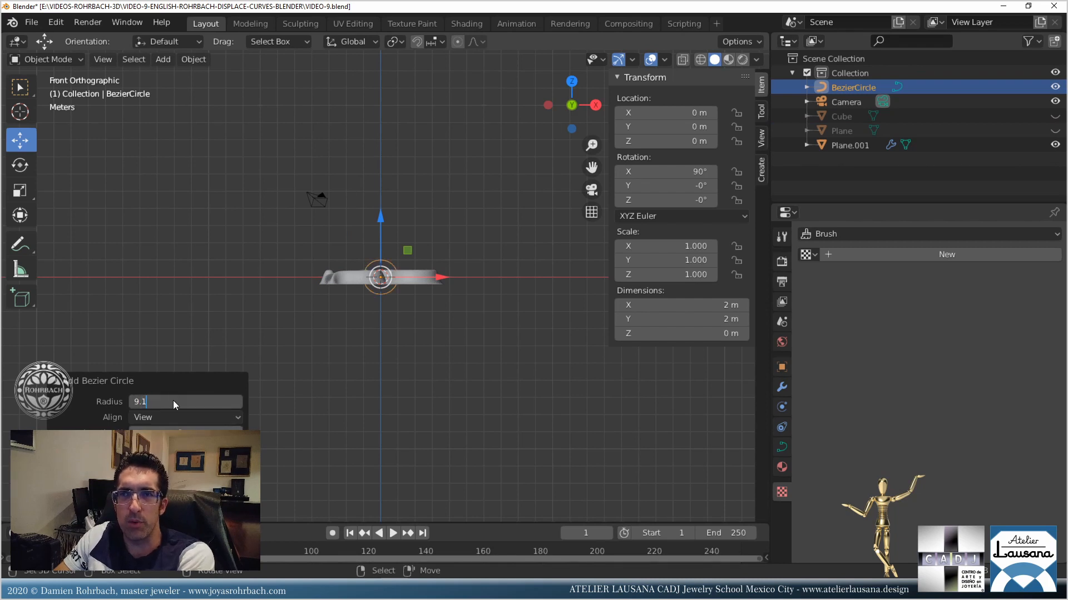
key(Return)
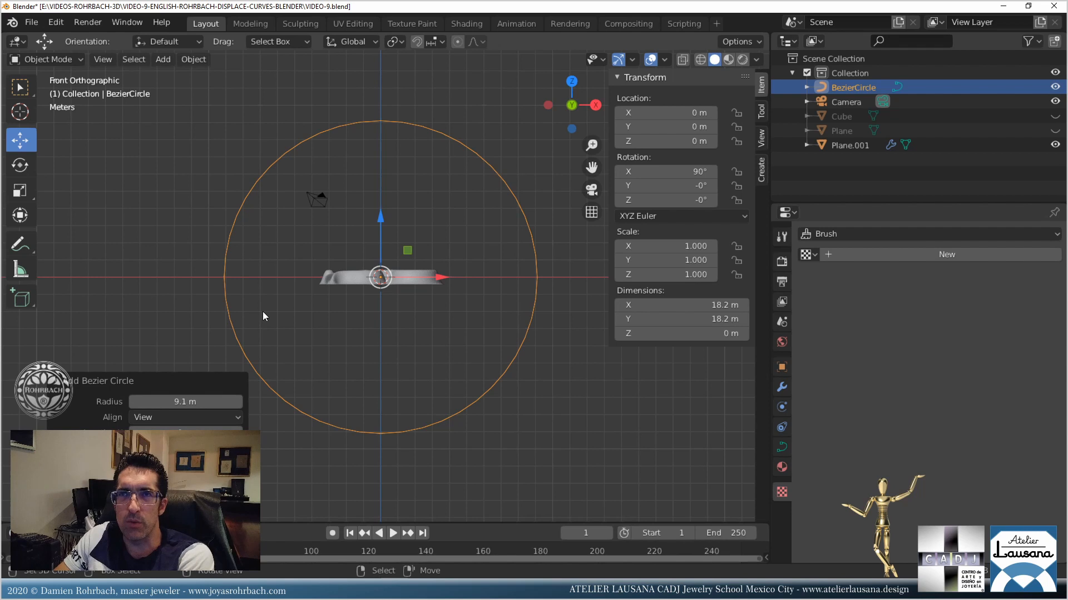
Set the Bezier circle's preview resolution U to 80 and save the file.
click(781, 448)
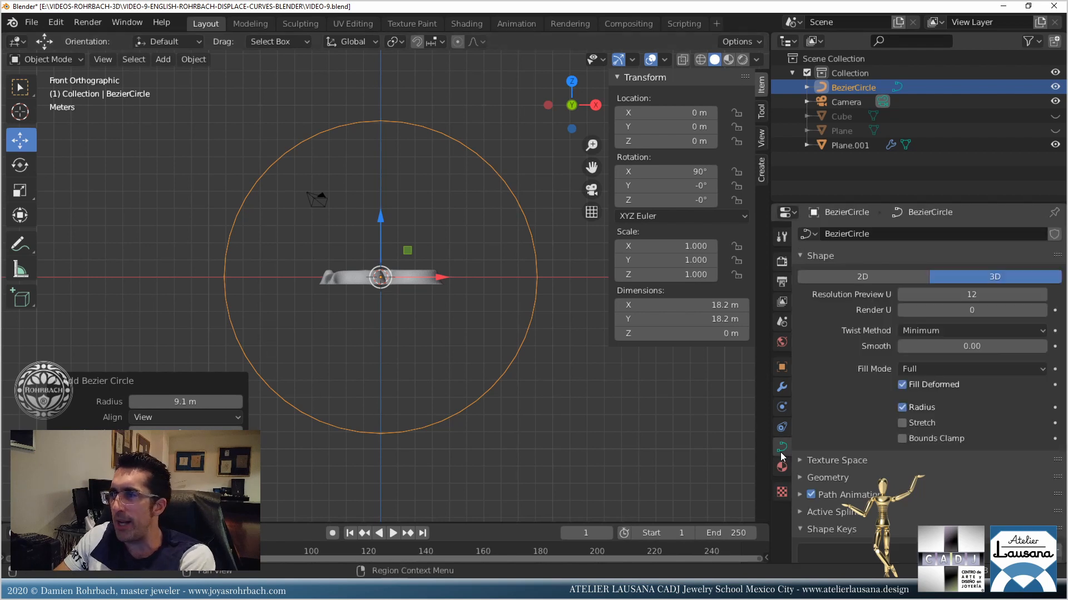
click(955, 295)
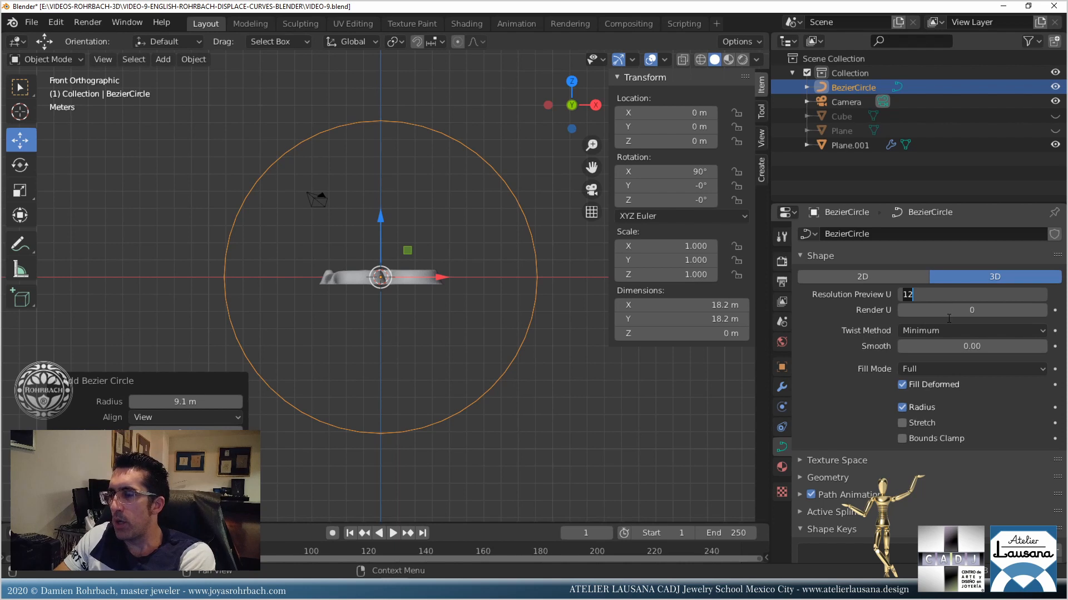
text(80)
key(Return)
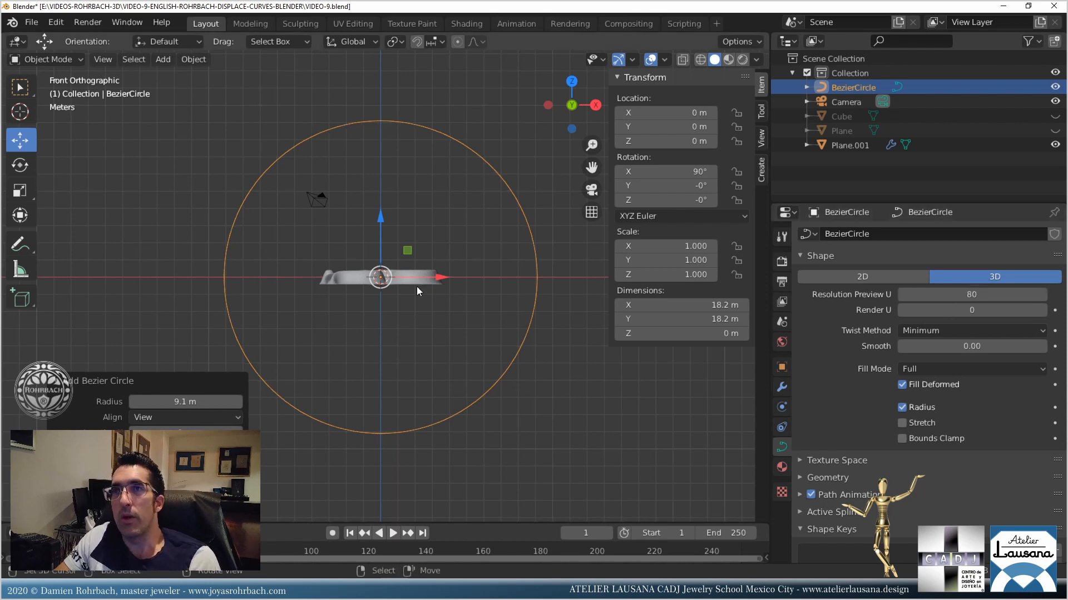
key(ctrl+s)
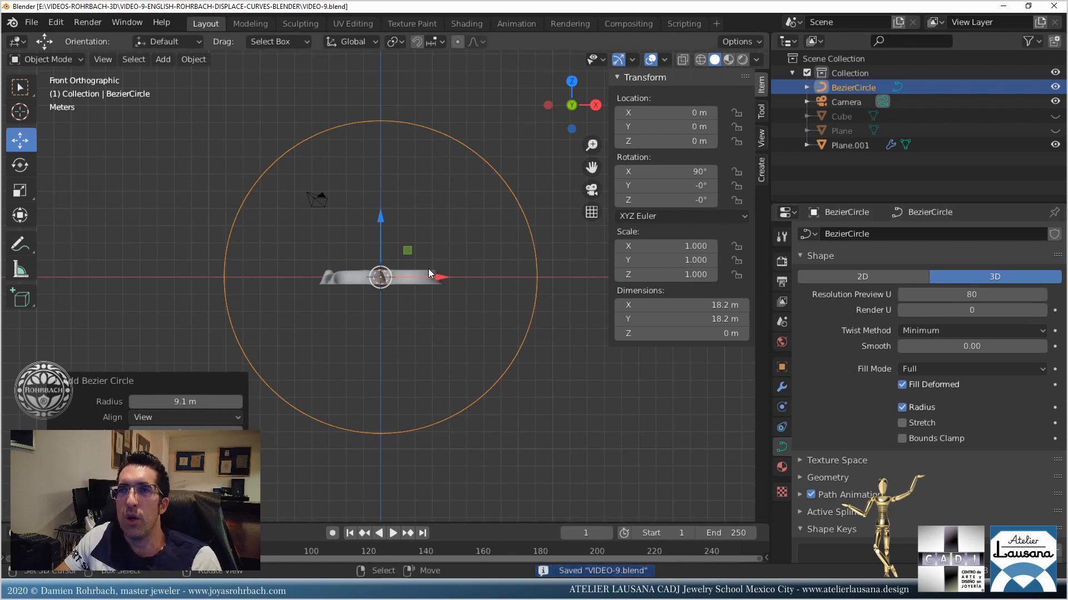
Duplicate the relief plane in place and hide the original Plane.001.
click(429, 272)
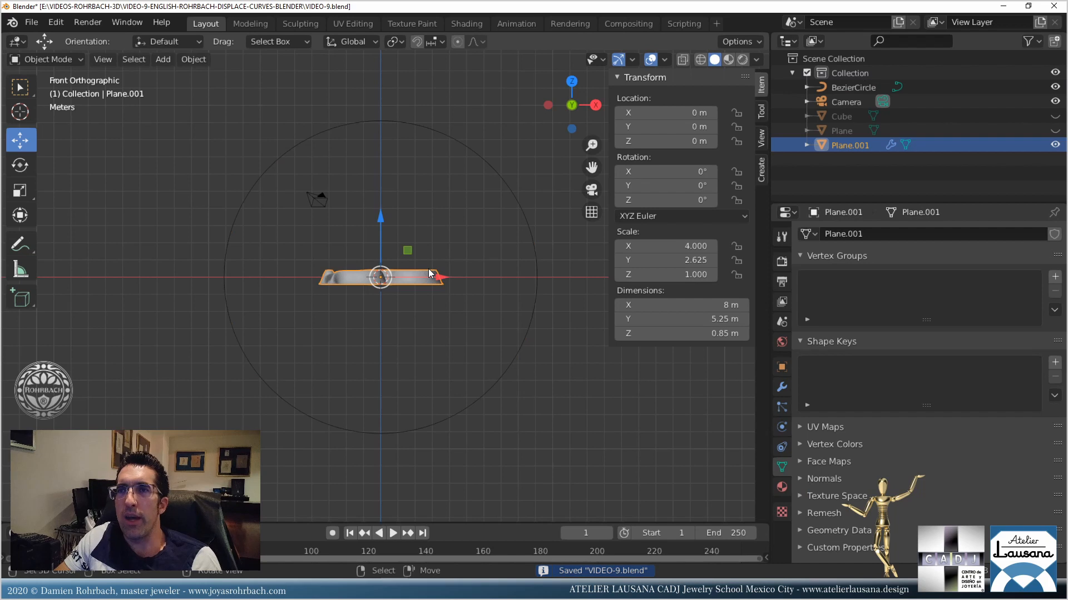
key(shift+d)
right_click(446, 232)
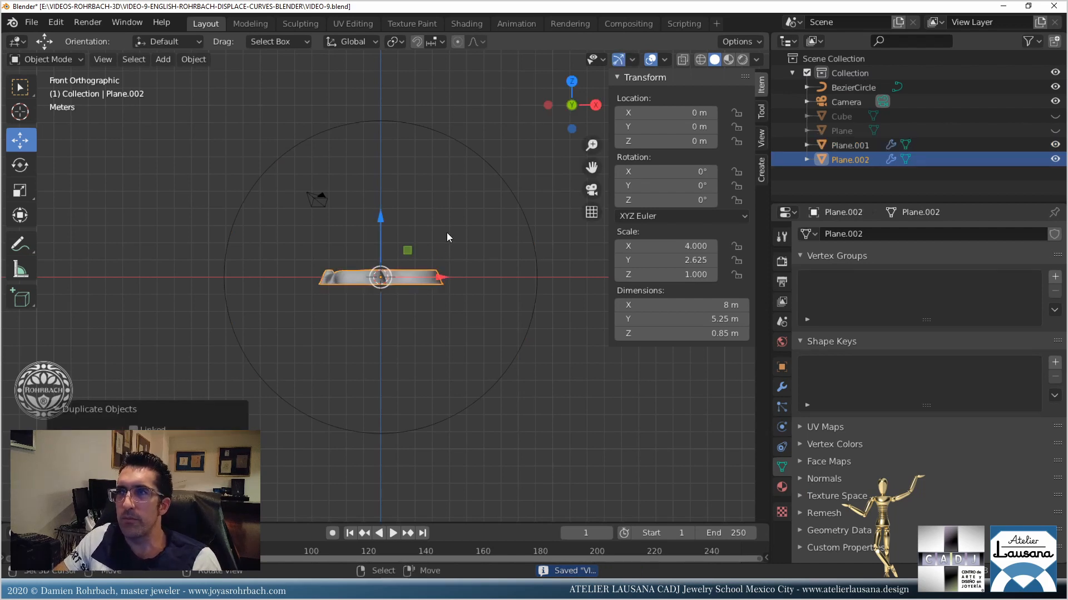
click(1055, 145)
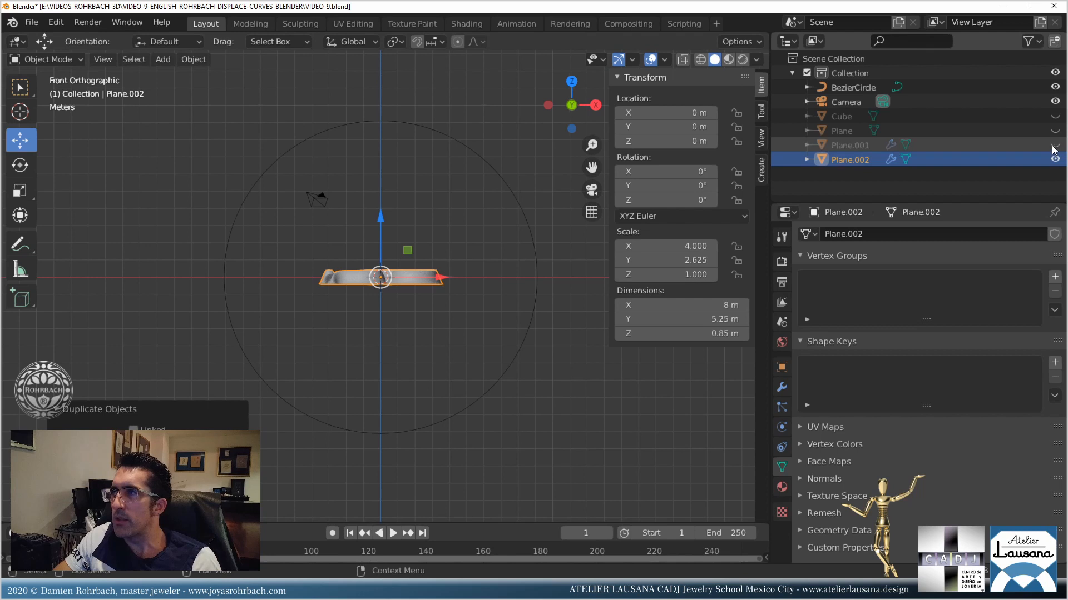
Convert the duplicated relief plane Plane.002 to a mesh and check its modifier stack.
middle_drag(557, 282, 221, 131)
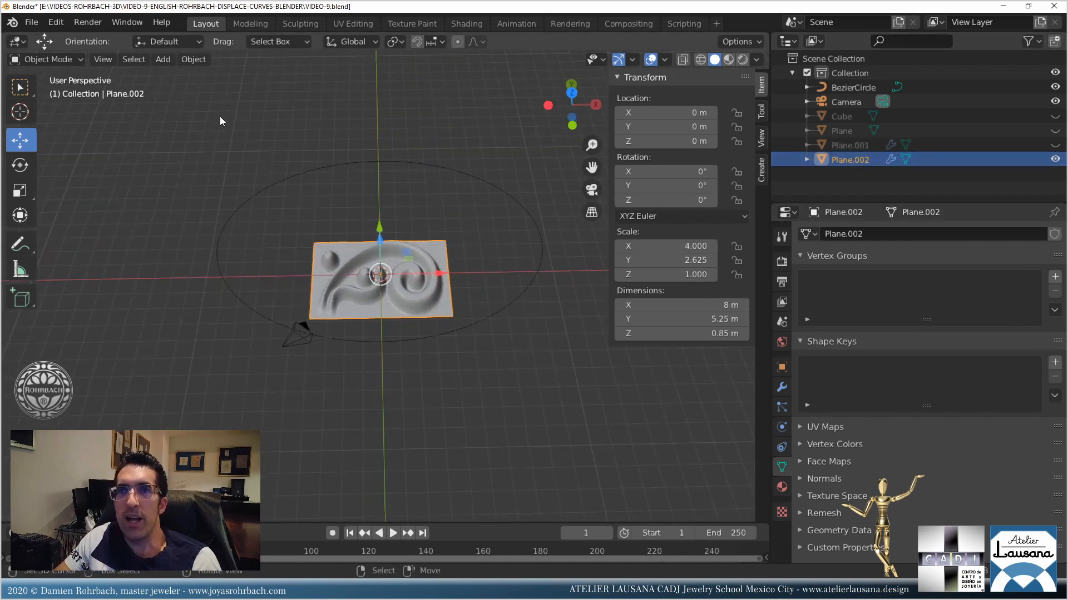
click(163, 59)
mouse_move(197, 329)
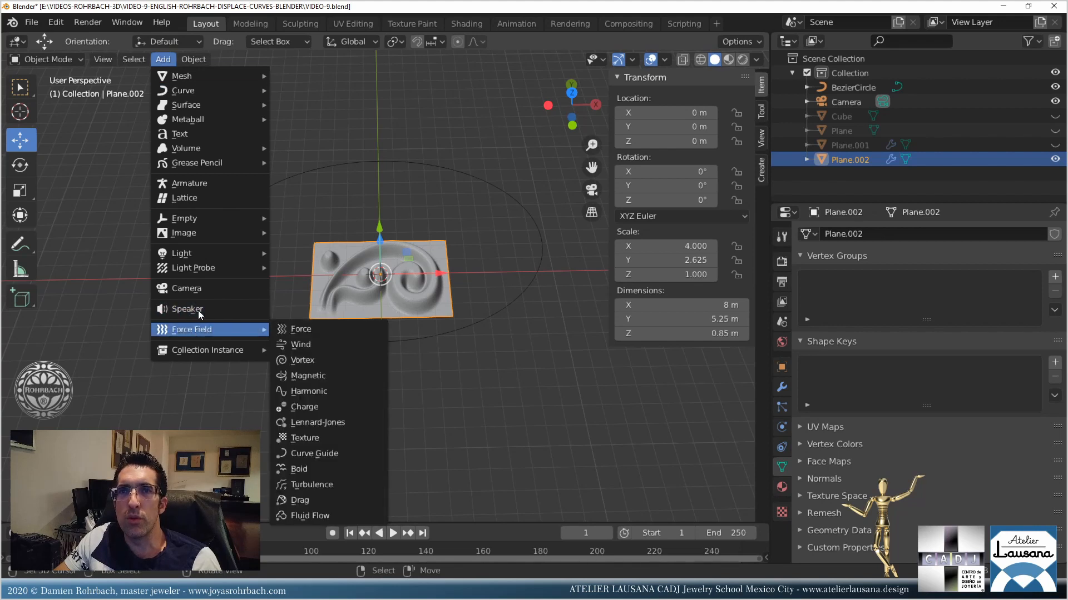
mouse_move(194, 59)
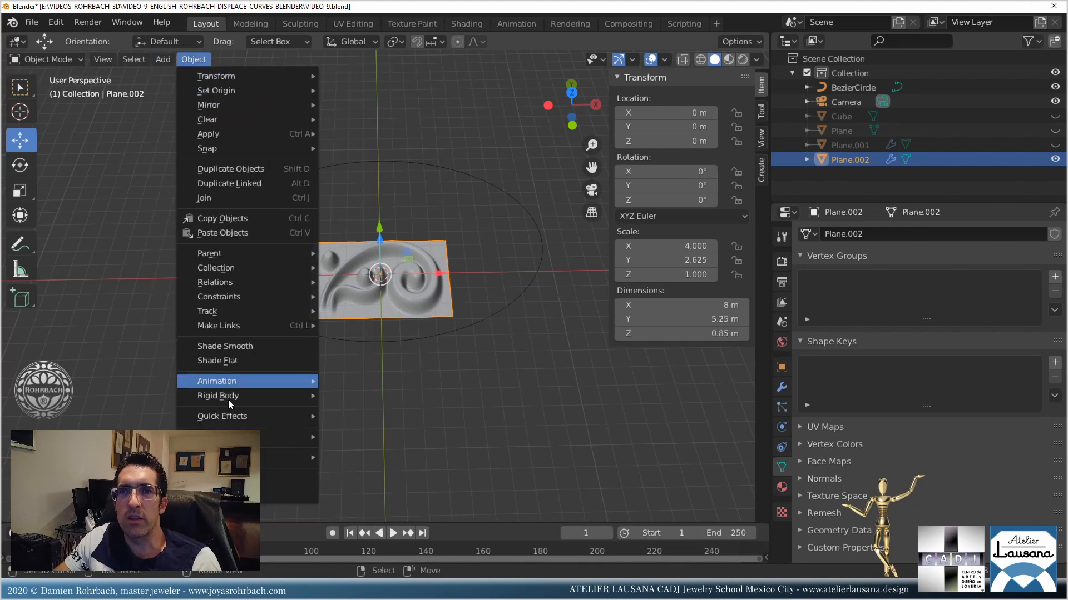
mouse_move(300, 437)
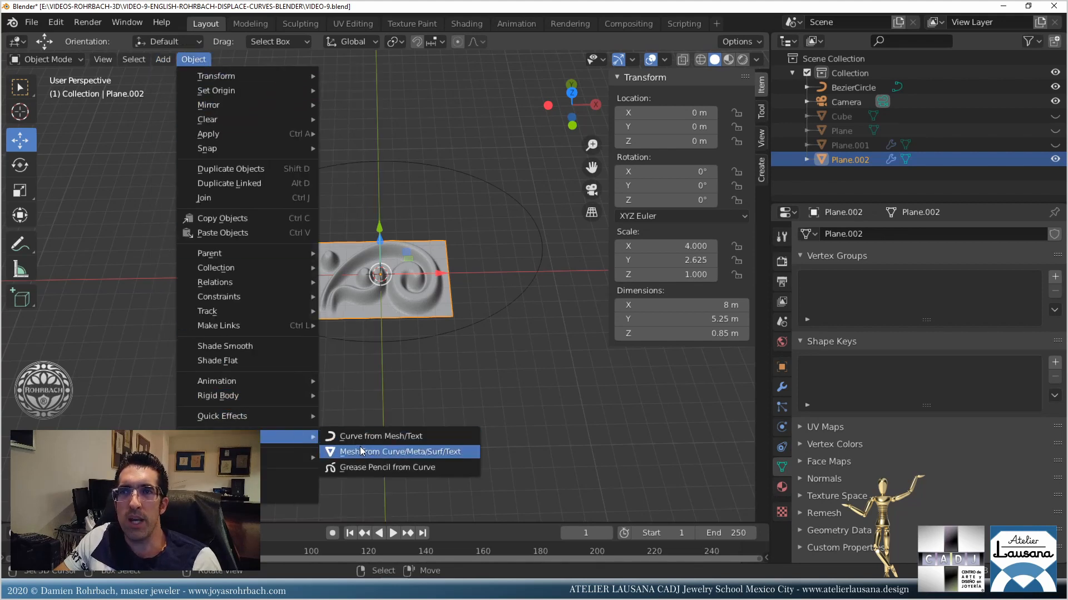
scroll(420, 320, up, 7)
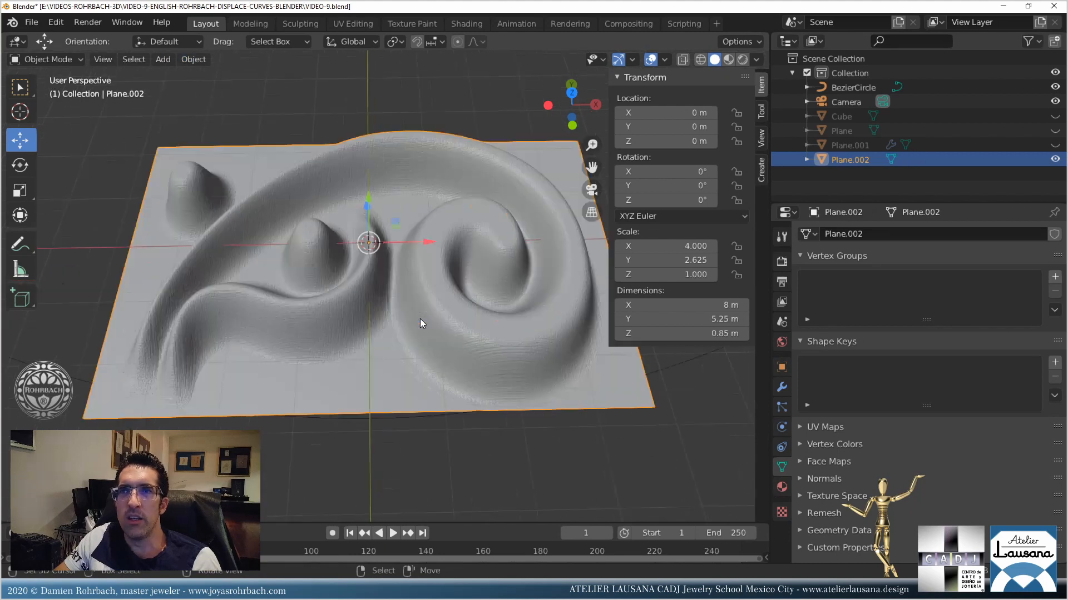
click(781, 387)
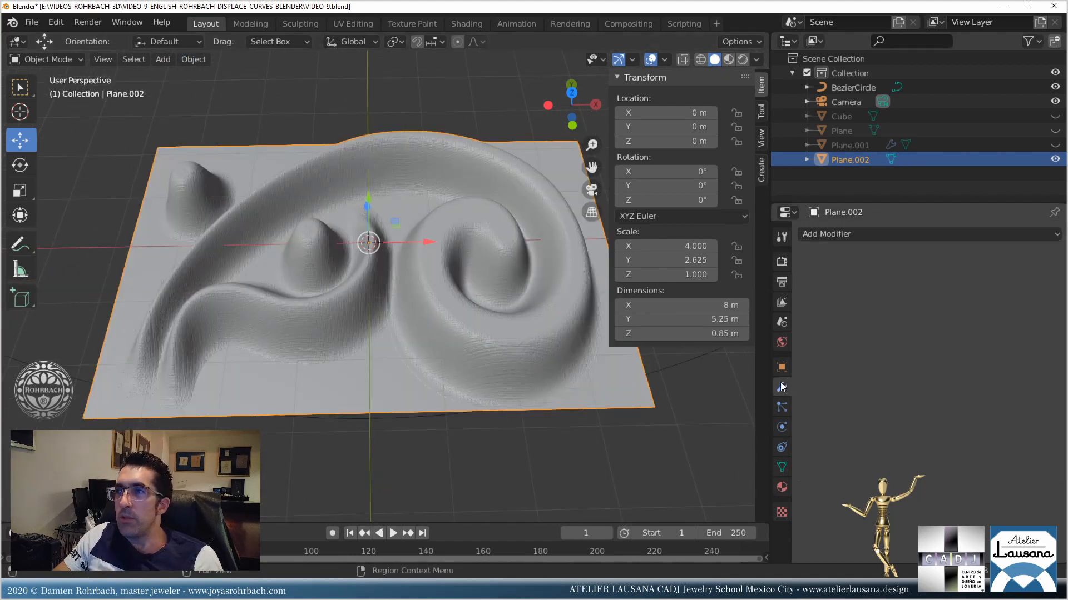
Inspect the converted relief's dense mesh in Edit Mode with face selection, and return to Object Mode.
scroll(452, 358, down, 4)
middle_drag(425, 349, 424, 328)
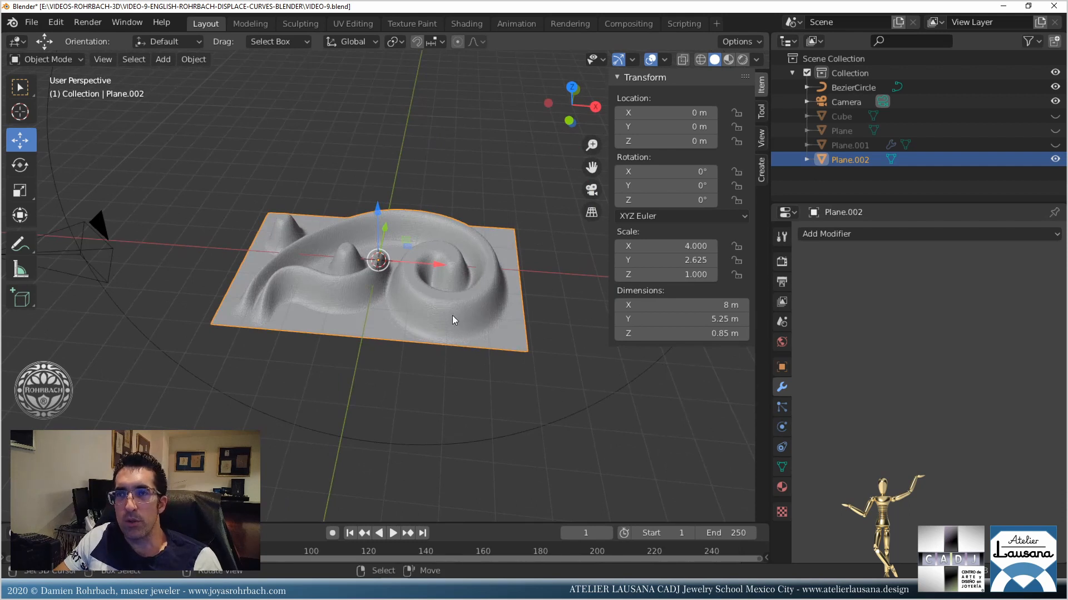
key(Tab)
scroll(440, 316, up, 5)
scroll(441, 316, up, 1)
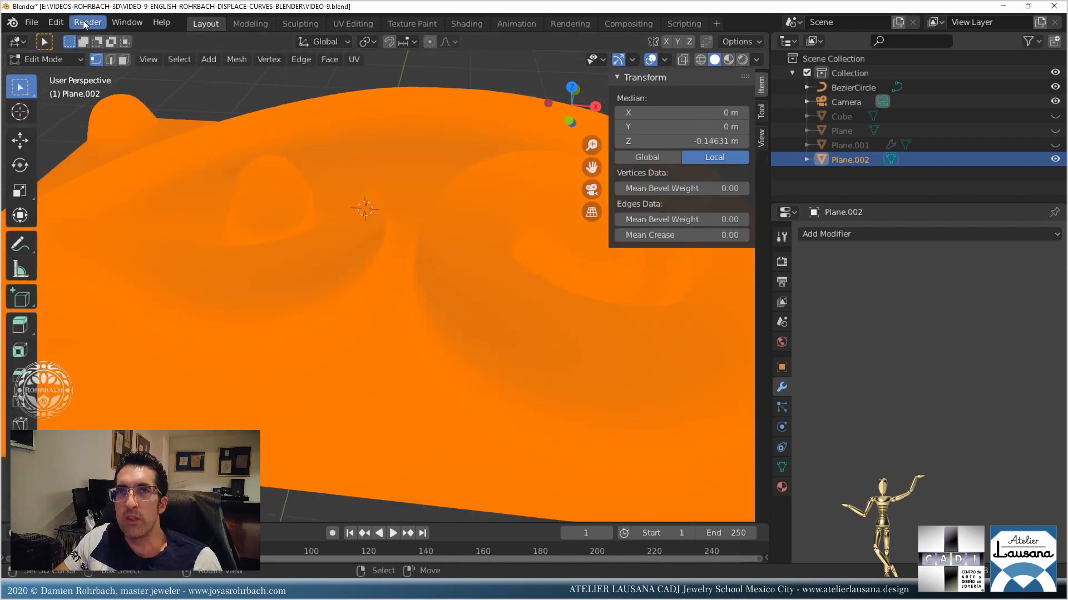
key(3)
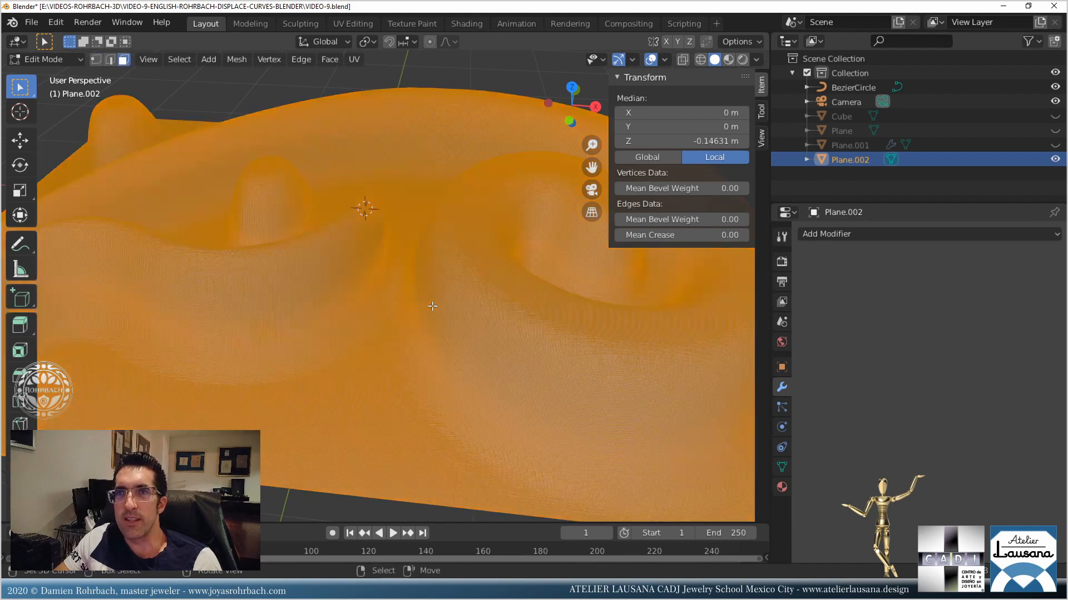
mouse_move(434, 311)
middle_down()
mouse_move(452, 329)
mouse_move(440, 305)
middle_up()
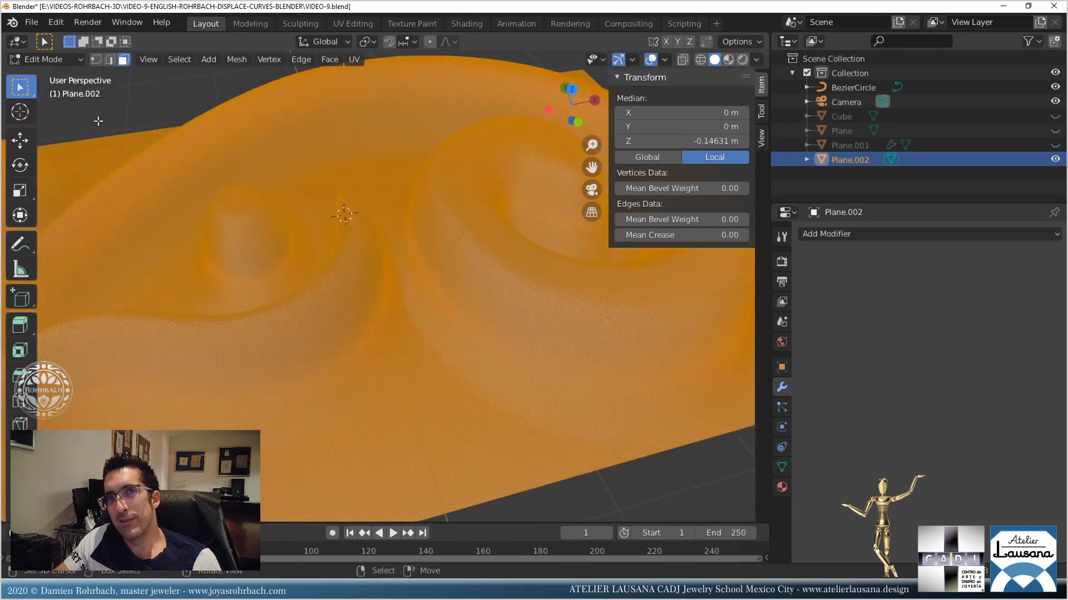
click(66, 60)
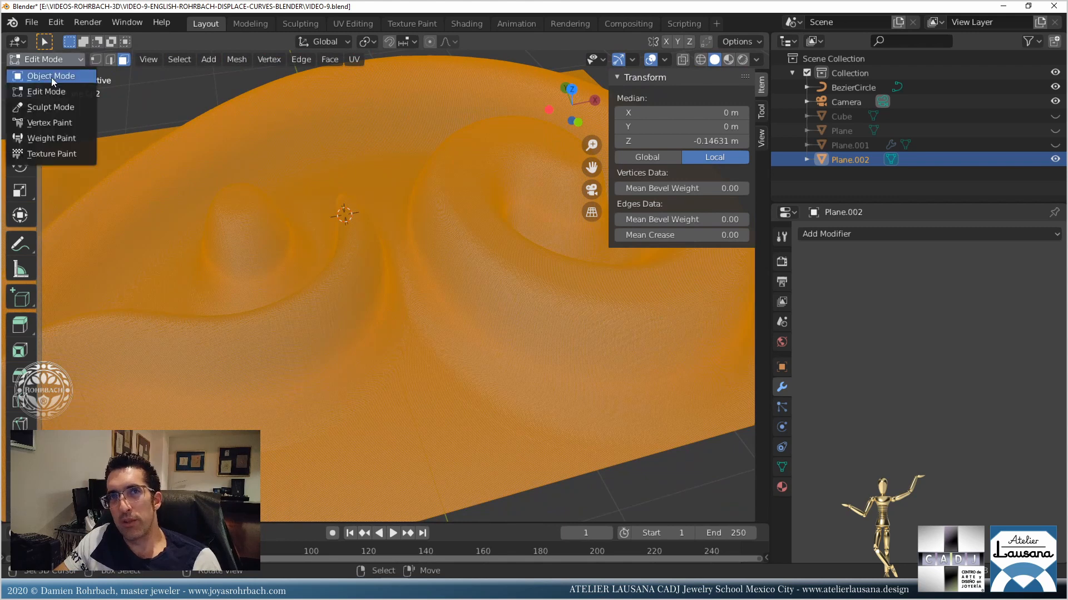
scroll(464, 338, down, 11)
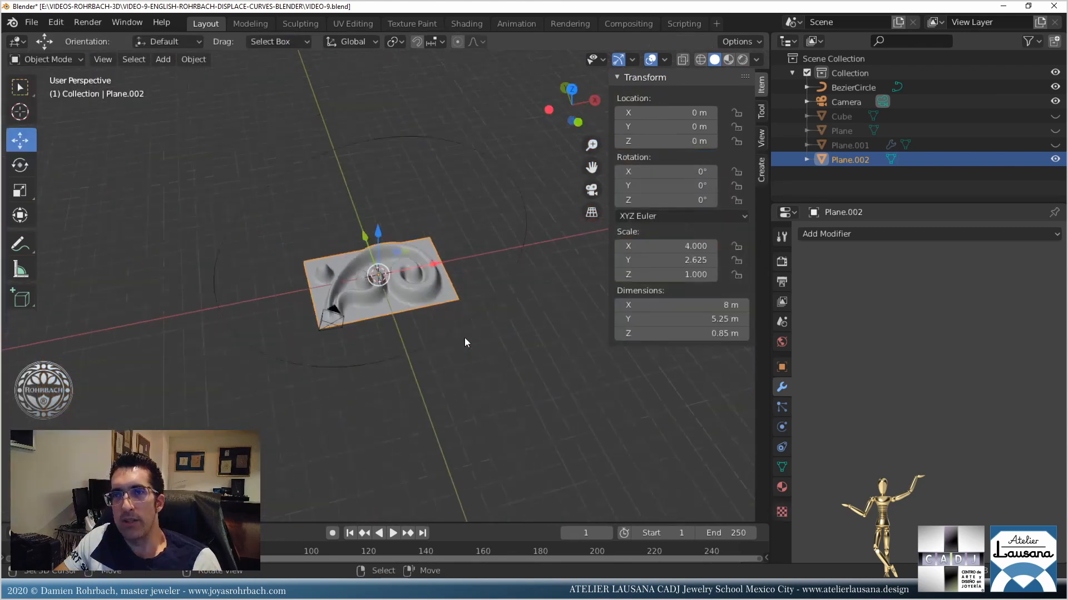
Save the file and raise the relief plane above the Bezier circle to a Z location of about 10.17 m.
key(ctrl+s)
drag(381, 235, 381, 165)
key(KP_1)
scroll(387, 157, up, 3)
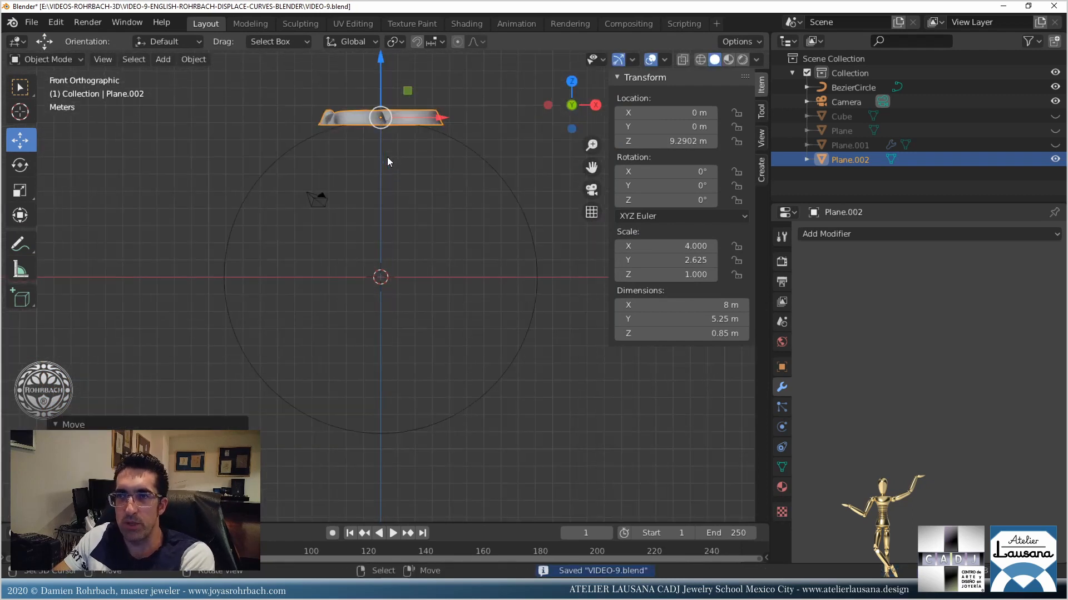
key(KP_Decimal)
key(KP_1)
scroll(362, 299, up, 3)
drag(388, 233, 390, 148)
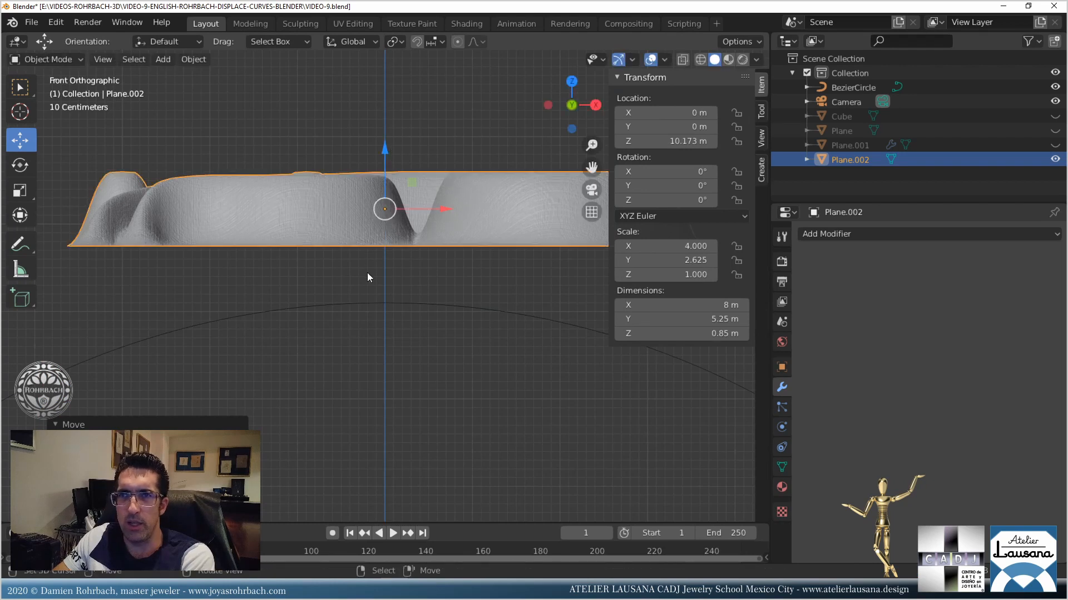
Add a Simple Deform modifier to the relief plane, set it to Bend and try the Y, Z and X axes.
click(878, 234)
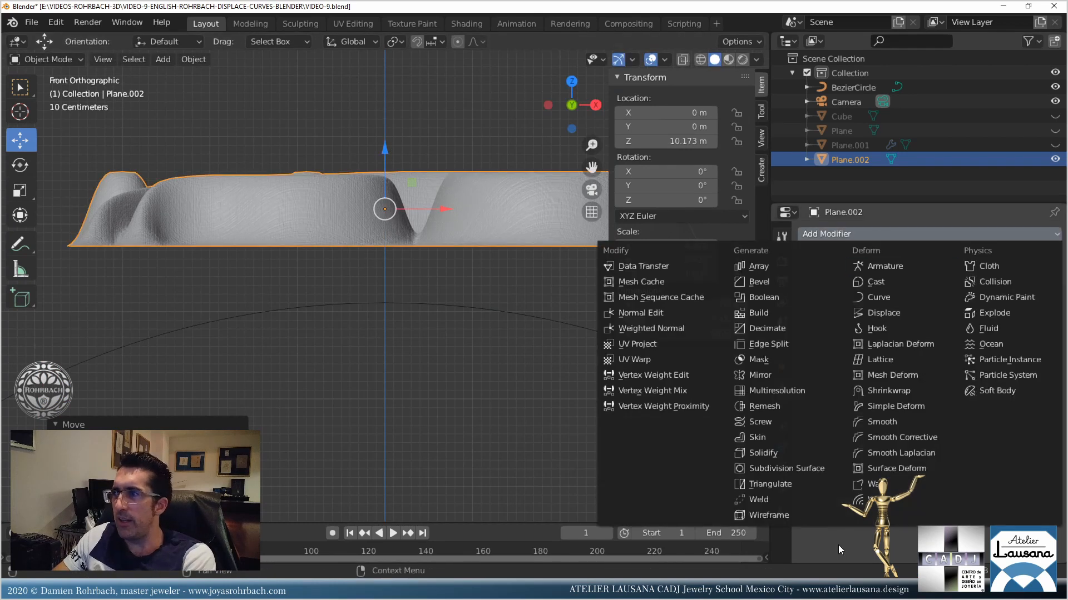
click(885, 407)
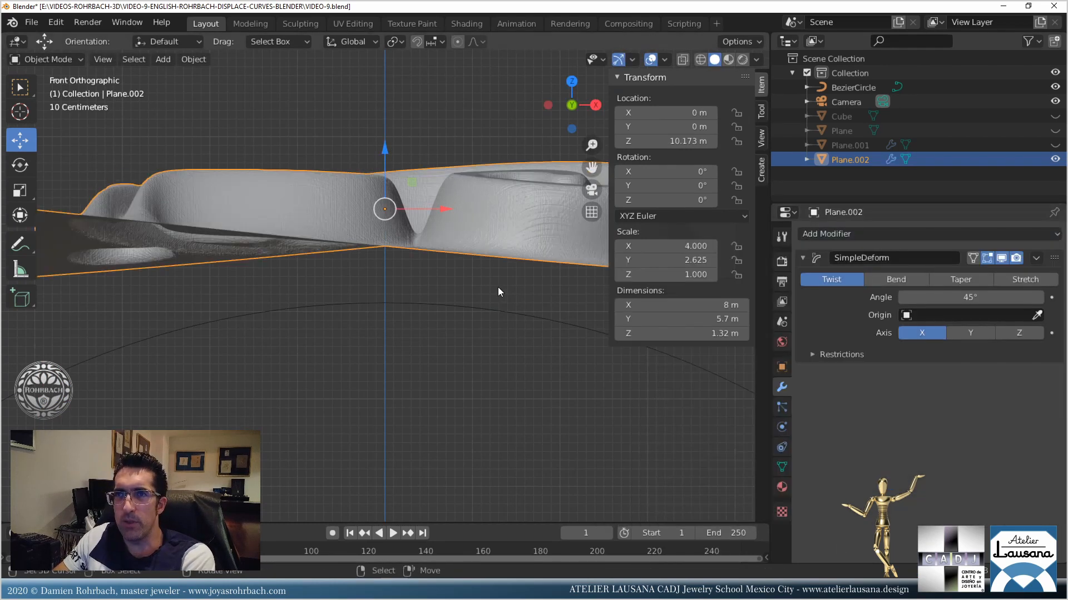
click(893, 280)
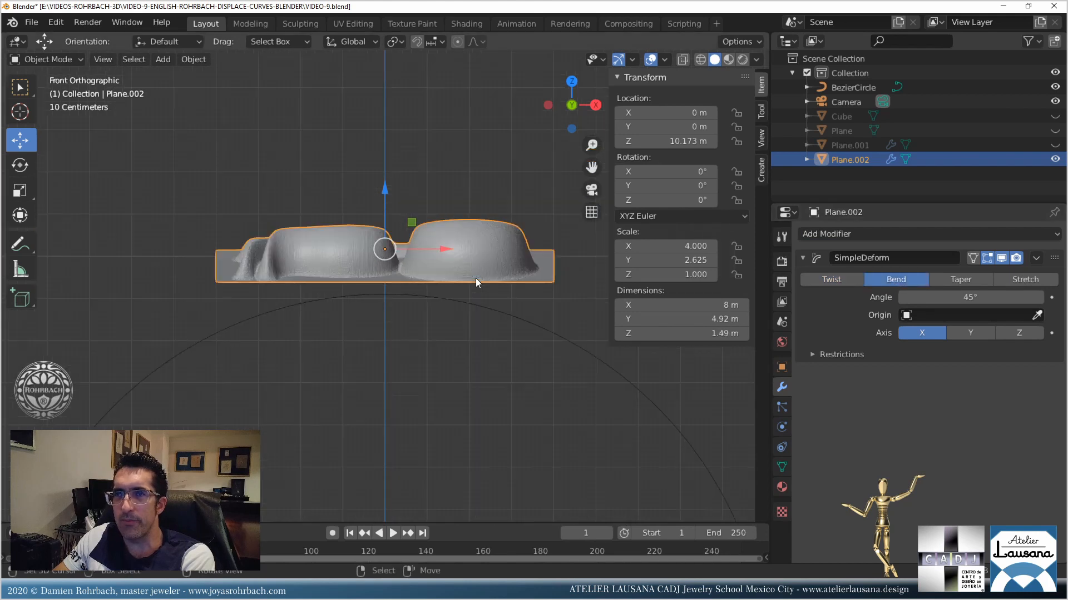
click(966, 332)
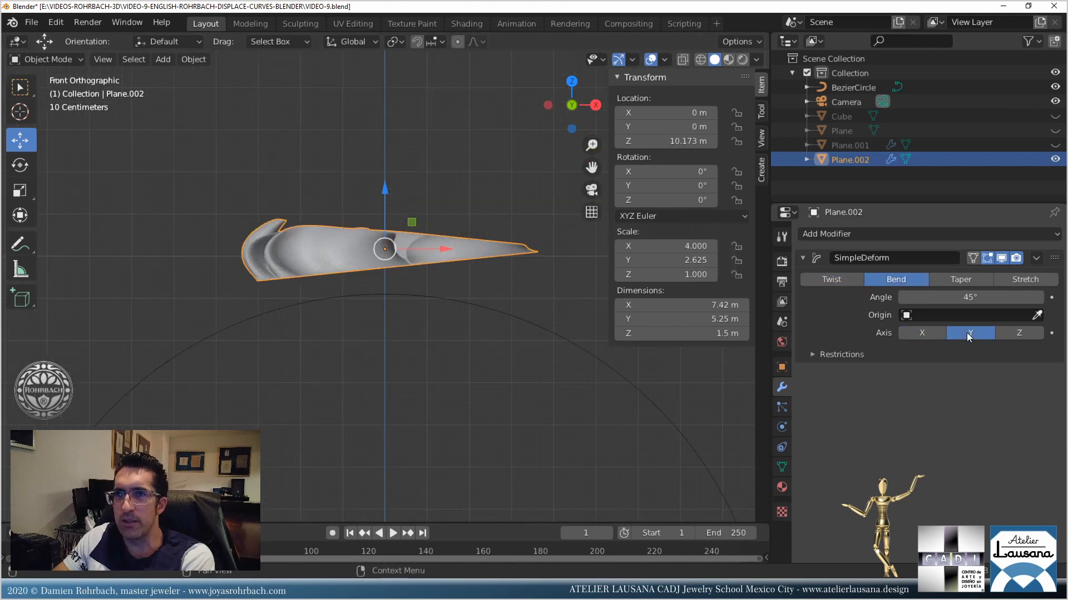
click(1027, 333)
middle_drag(298, 239, 300, 317)
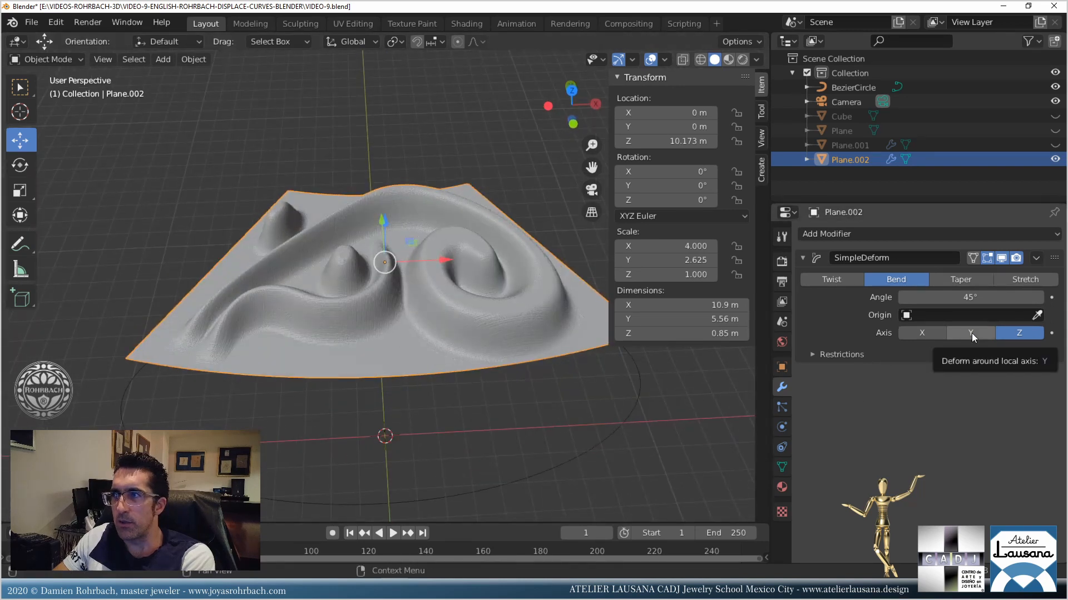
click(920, 333)
middle_drag(300, 230, 275, 215)
Add a 2 m cube at the world origin and assign it as the origin object of the relief plane's bend.
click(170, 57)
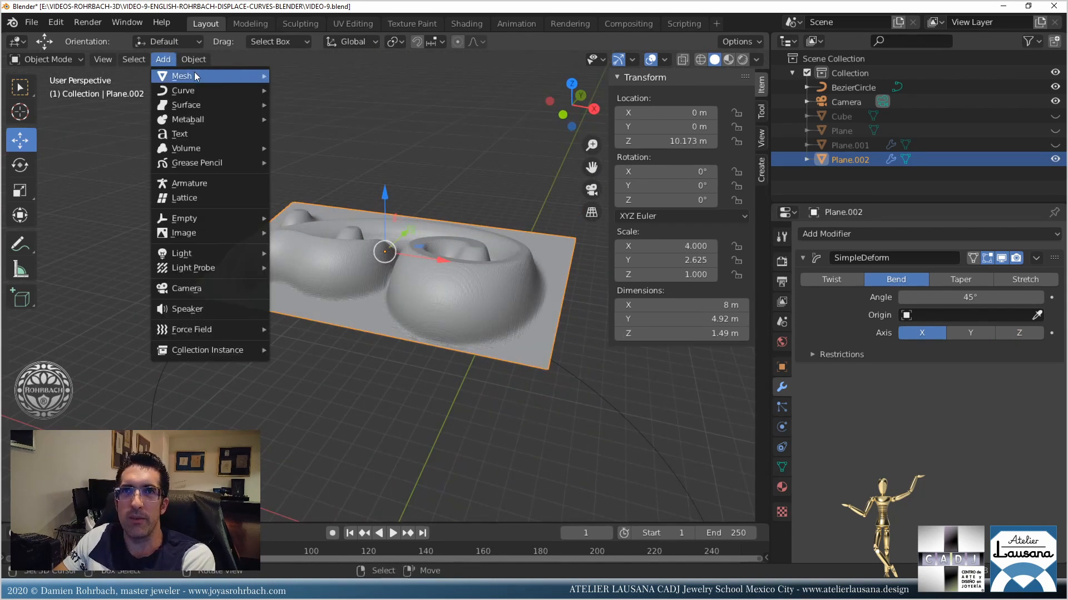
mouse_move(196, 74)
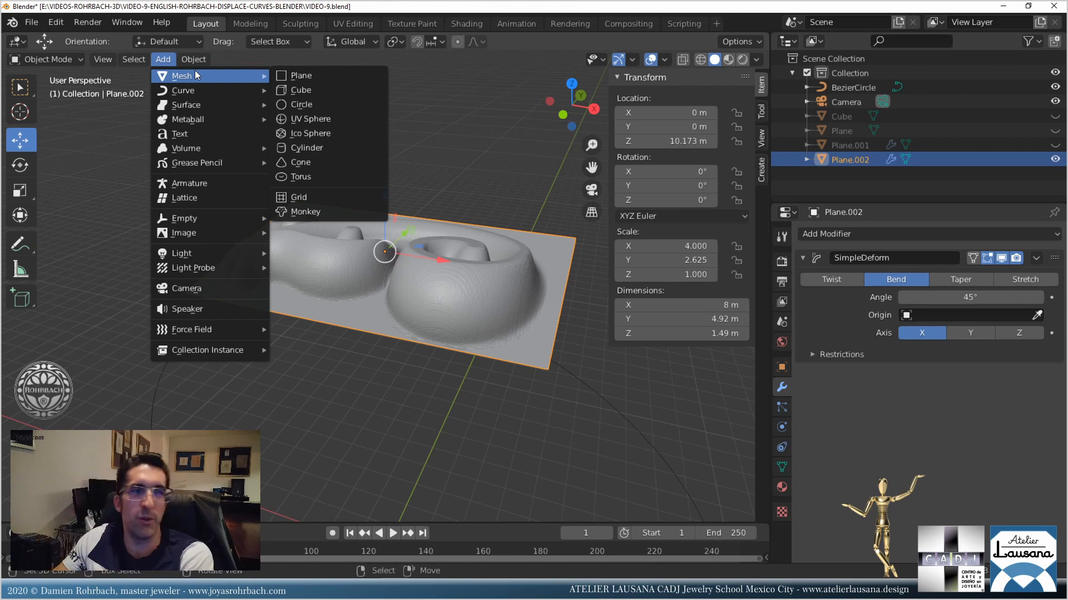
click(305, 96)
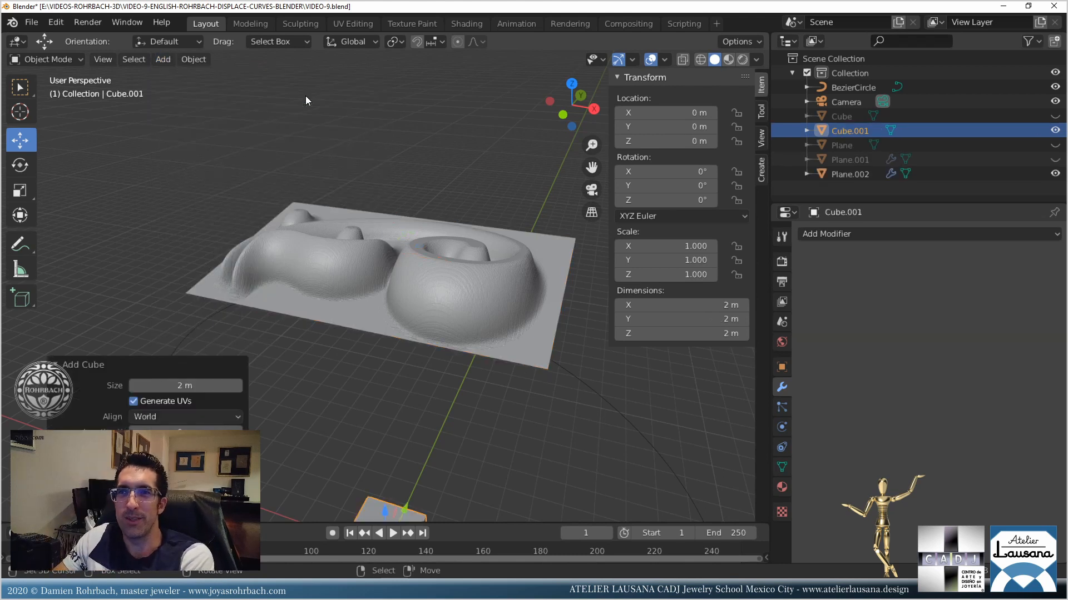
click(455, 237)
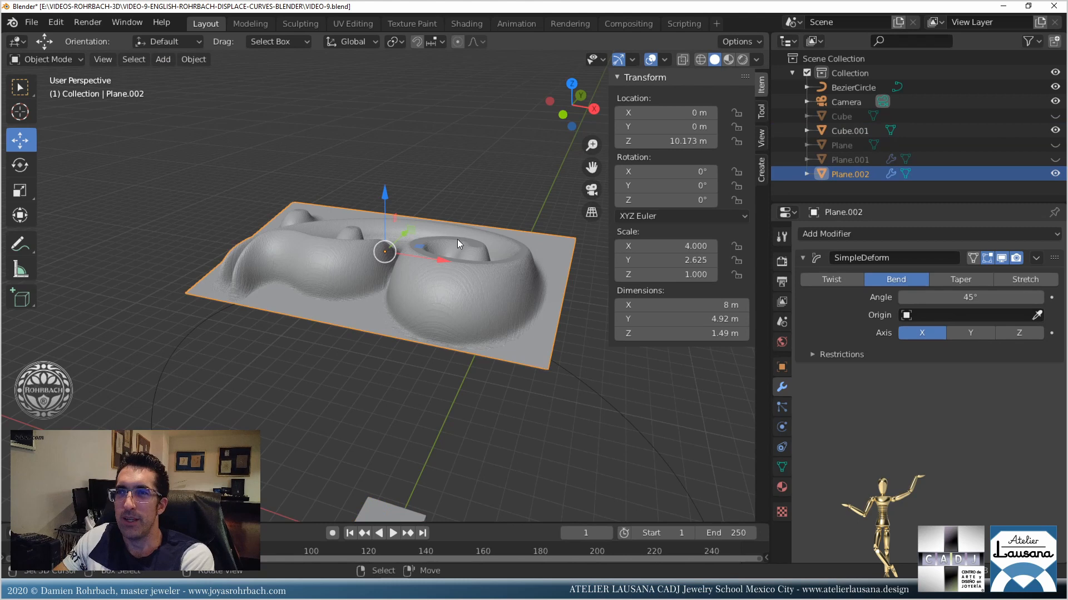
click(923, 315)
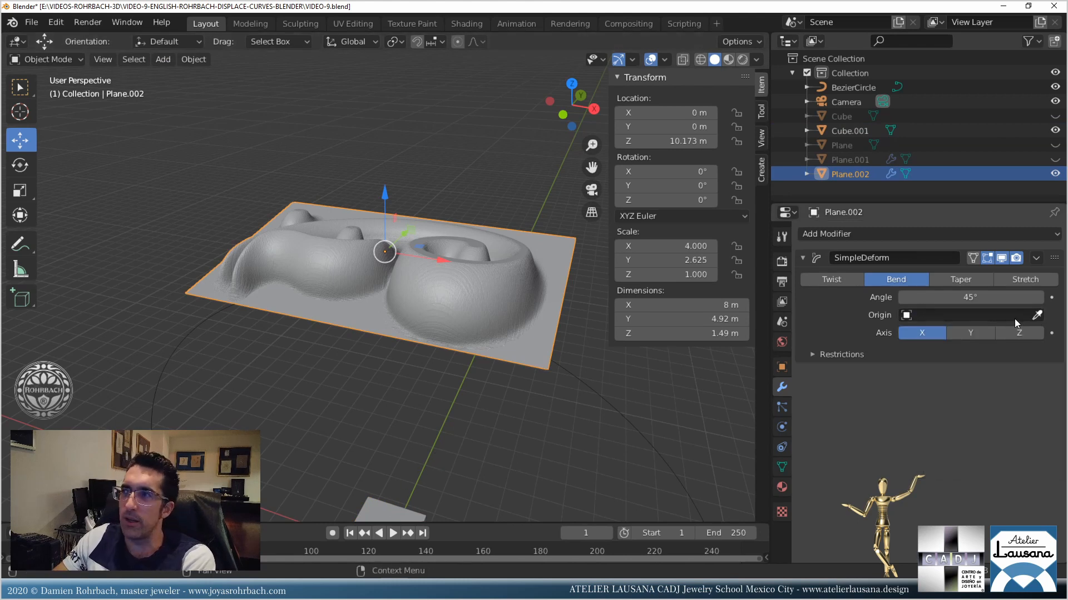
click(1036, 315)
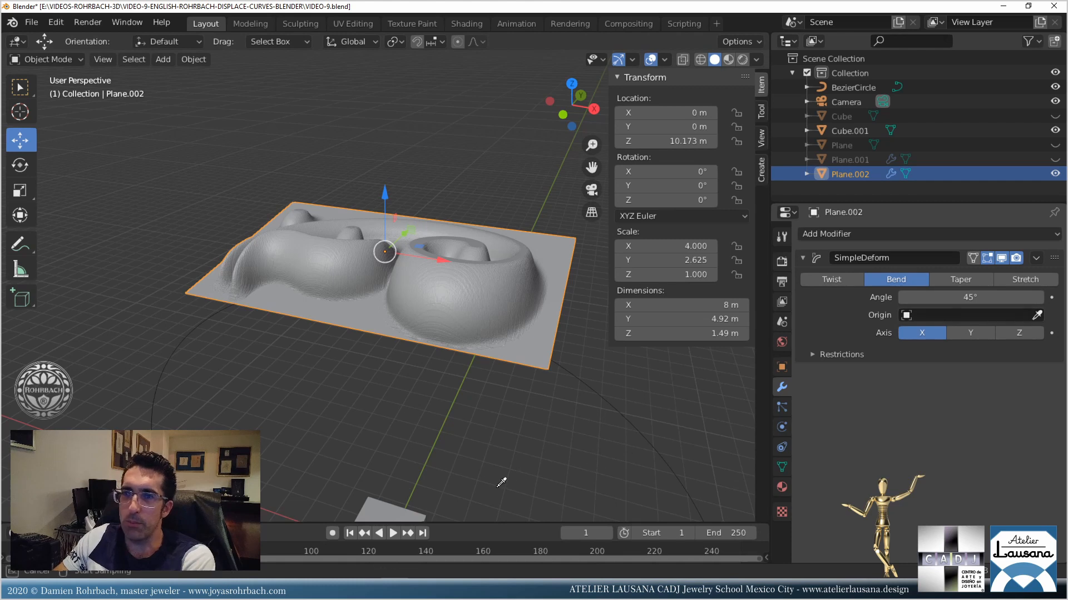
click(395, 511)
Raise the new cube to a Z location of about 7.85 m and set its X rotation to 90°.
scroll(464, 366, down, 3)
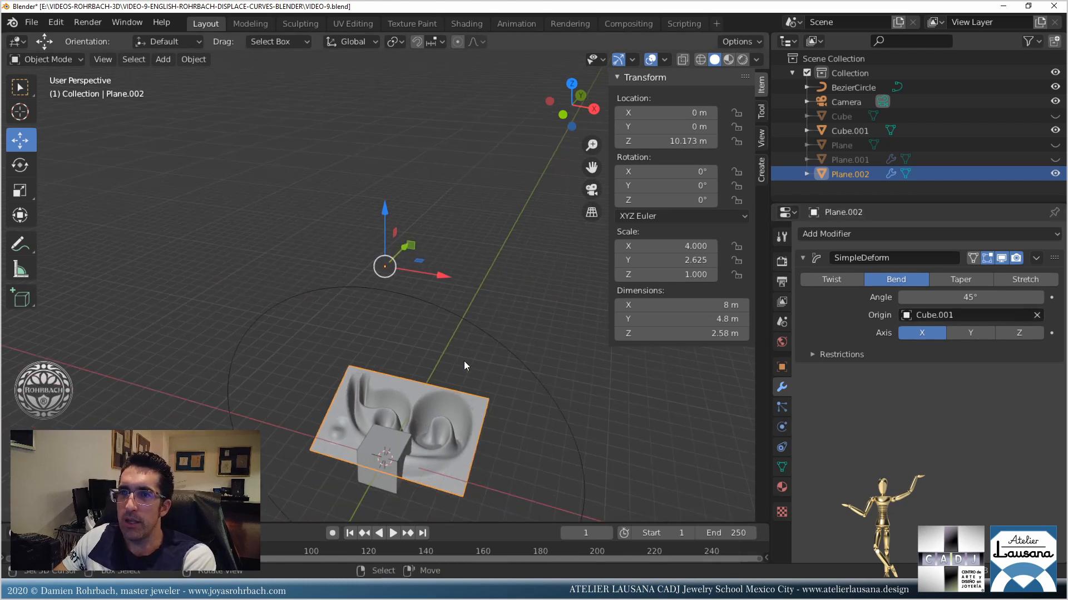
mouse_move(468, 363)
middle_down()
mouse_move(418, 338)
mouse_move(392, 302)
mouse_move(435, 348)
mouse_move(456, 353)
middle_up()
click(392, 425)
drag(385, 394, 389, 257)
key(KP_1)
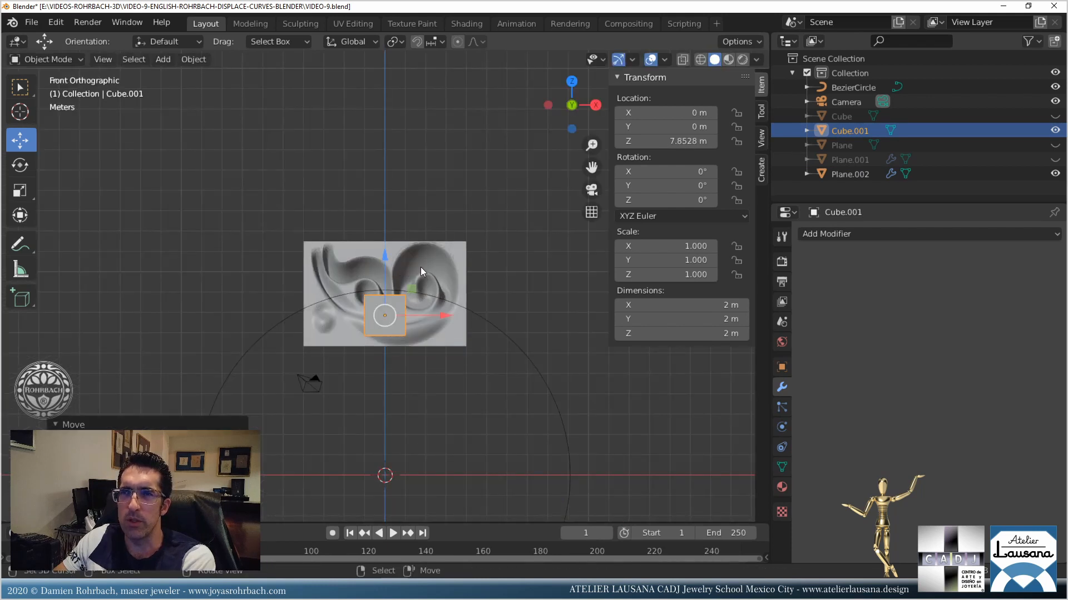
click(421, 267)
click(385, 319)
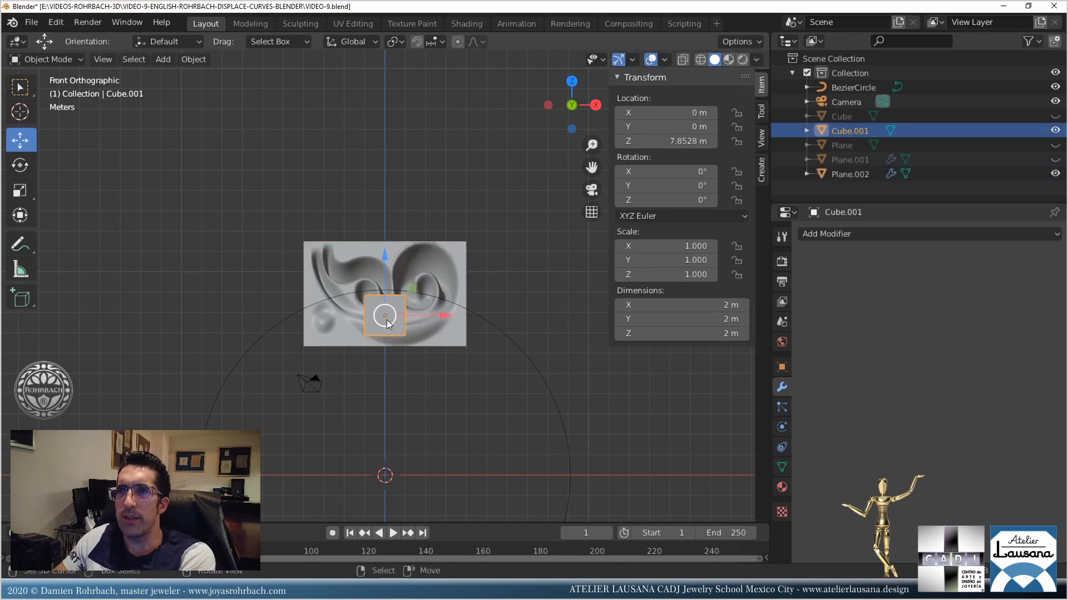
click(679, 174)
text(90)
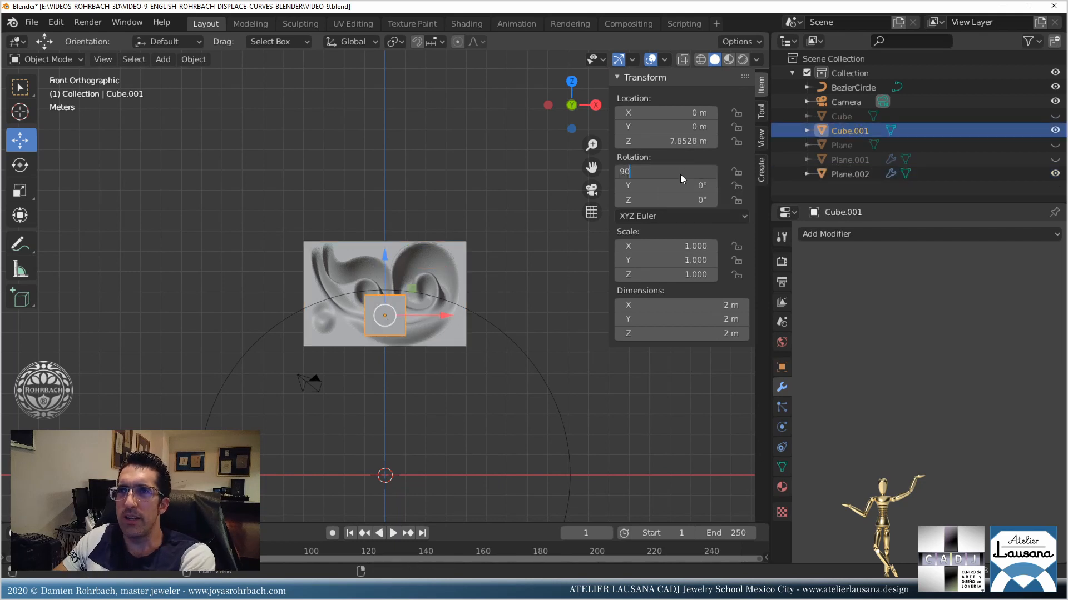
key(Return)
Set the relief plane's bend axis to Z and its angle to -45°, and save the file.
middle_drag(445, 256, 325, 252)
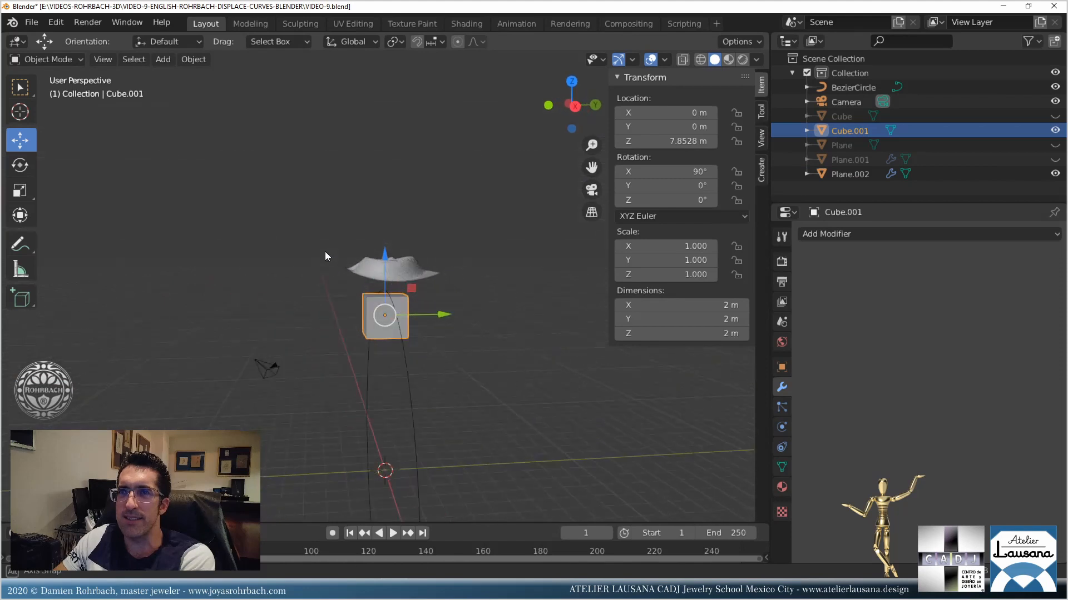
click(382, 263)
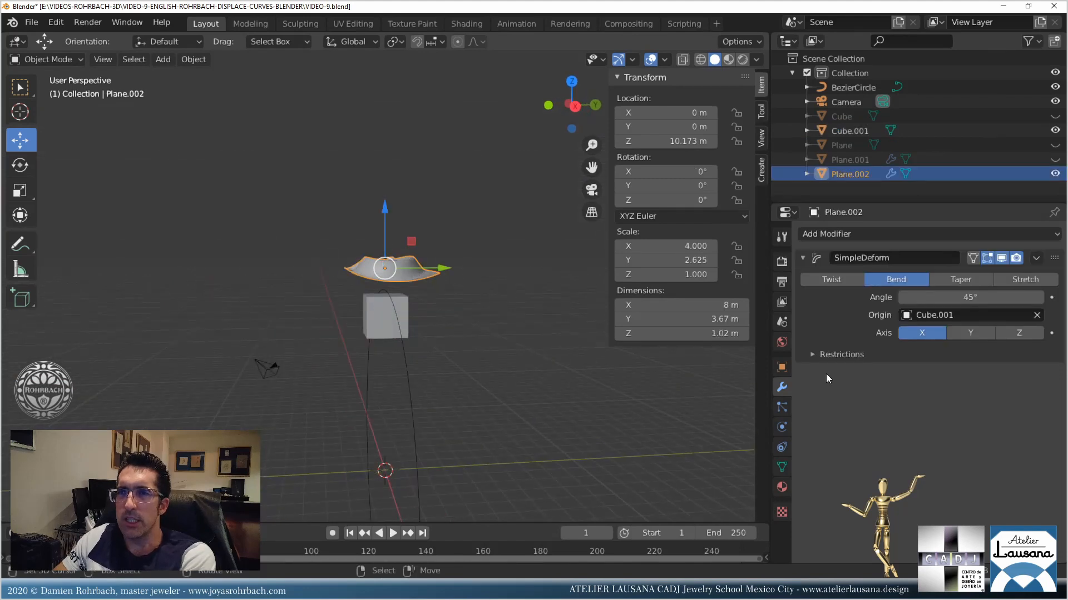
click(971, 332)
middle_drag(444, 300, 626, 342)
click(1018, 334)
click(969, 298)
text(-45)
key(Return)
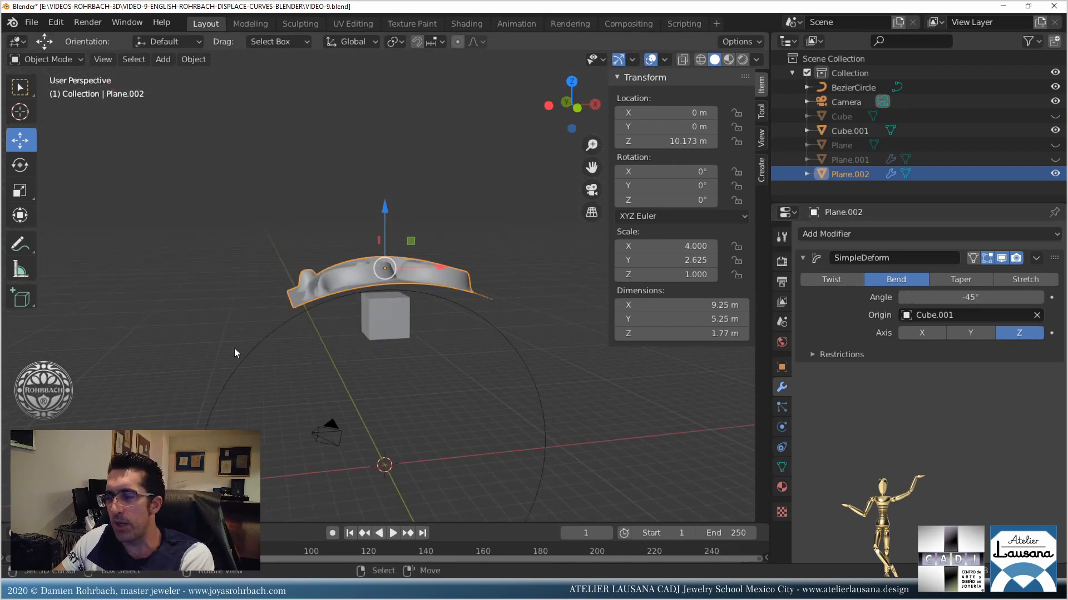
key(KP_0)
key(KP_1)
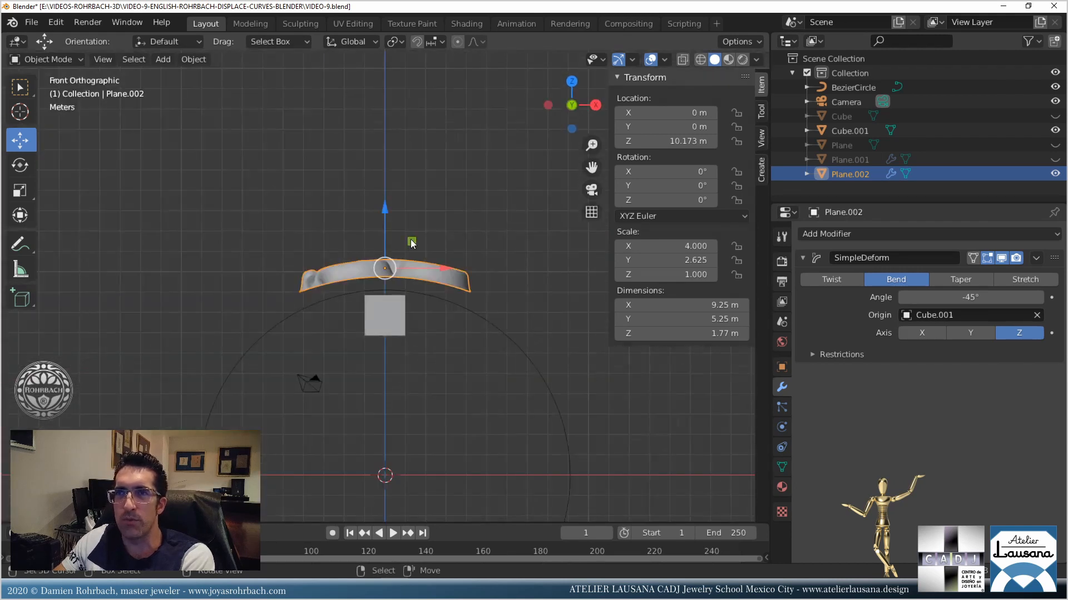
scroll(412, 262, up, 5)
key(ctrl+s)
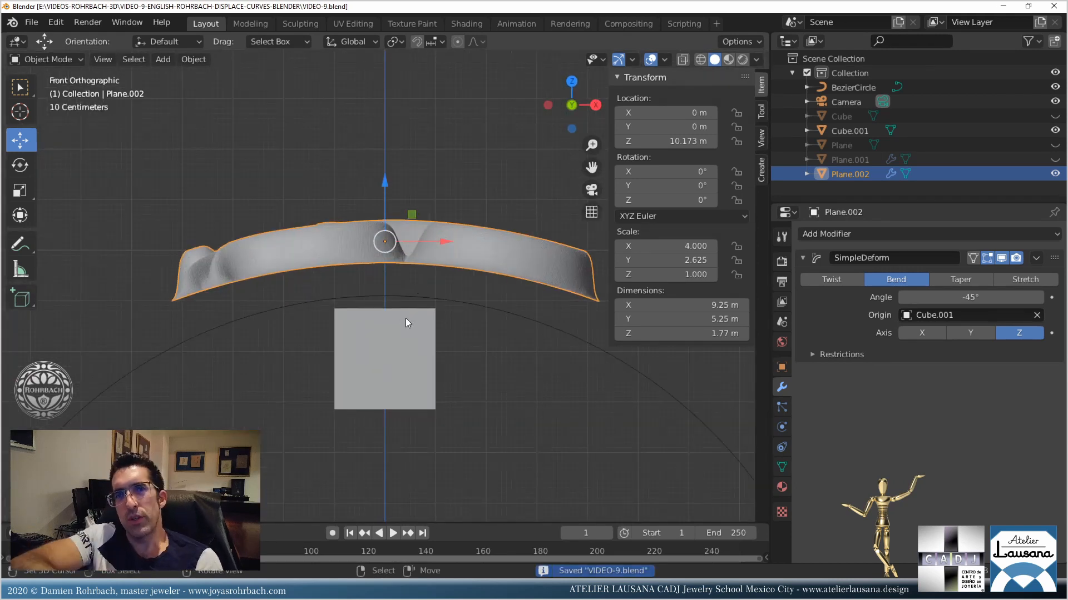
Set the relief plane's bend angle to -50°.
double_click(977, 298)
key(BackSpace)
key(BackSpace)
key(BackSpace)
text(50)
key(Return)
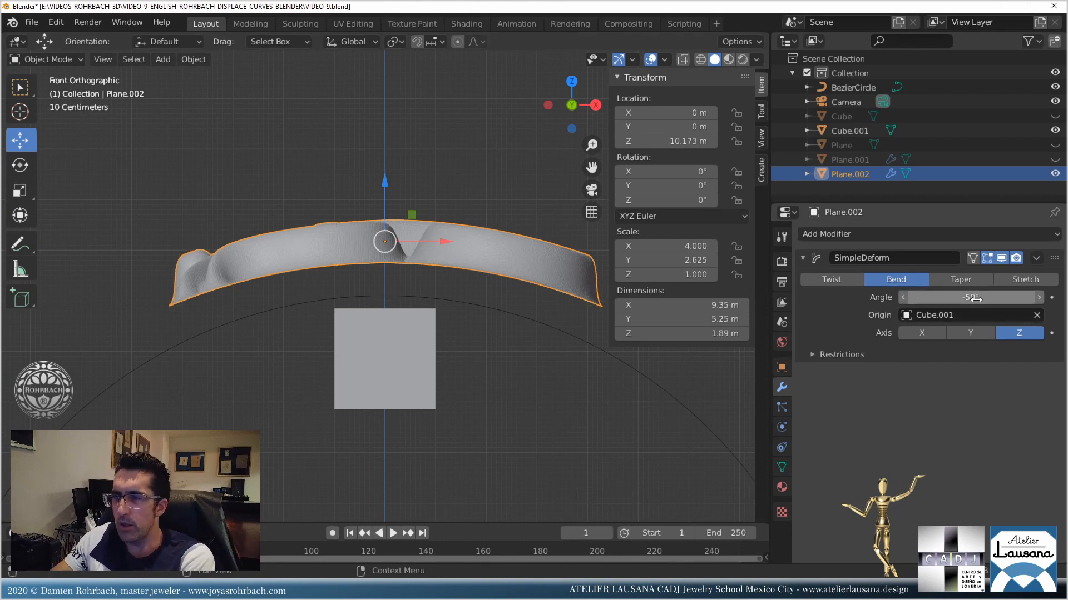
Raise the bend's origin cube to a Z location of about 9.37 m.
click(416, 360)
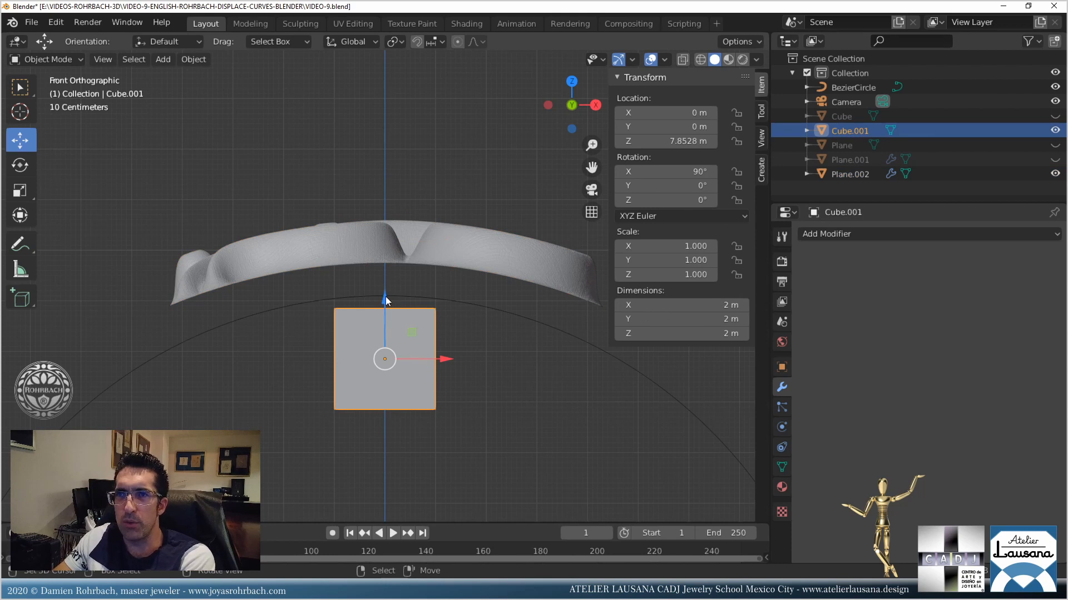
mouse_move(385, 296)
mouse_down()
mouse_move(383, 217)
mouse_move(403, 289)
mouse_up()
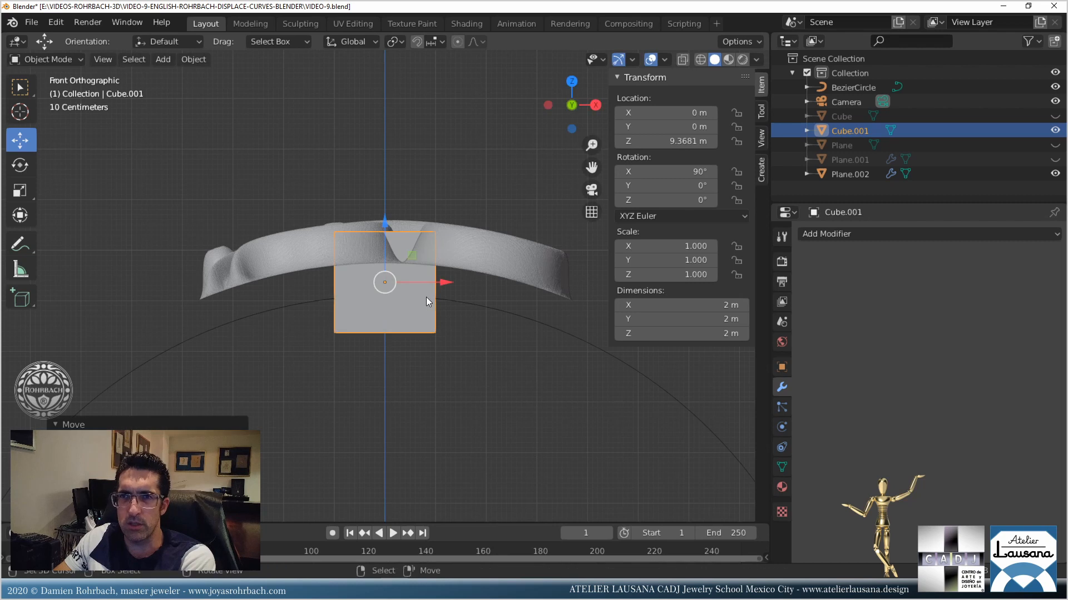
middle_drag(395, 189, 388, 269)
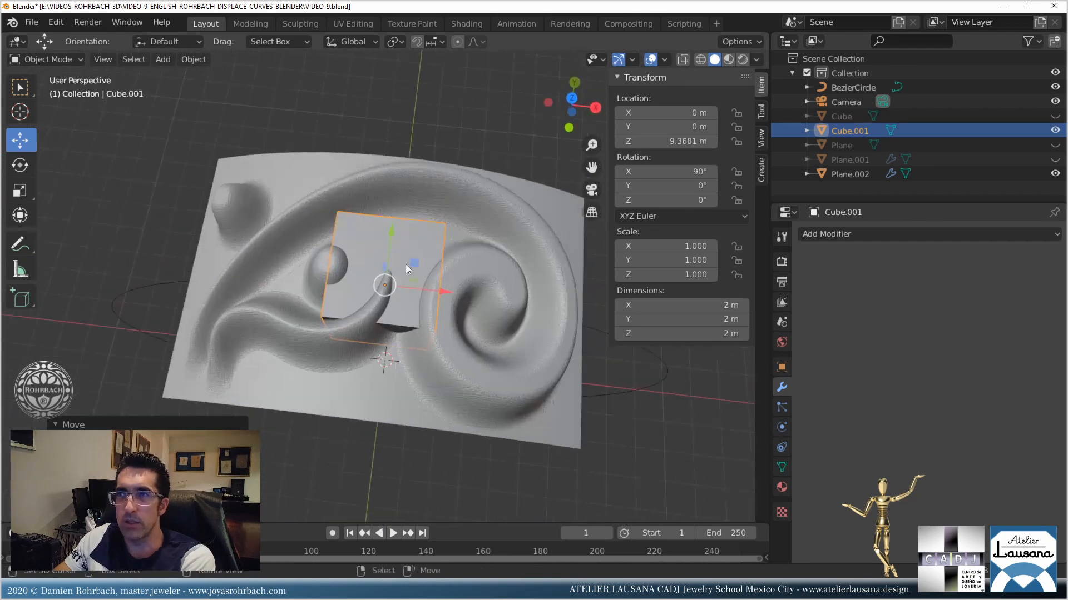
Hide the bend's origin cube, exclude Cube, Cube.001, Plane and Plane.001 from rendering, and save the file.
click(1055, 131)
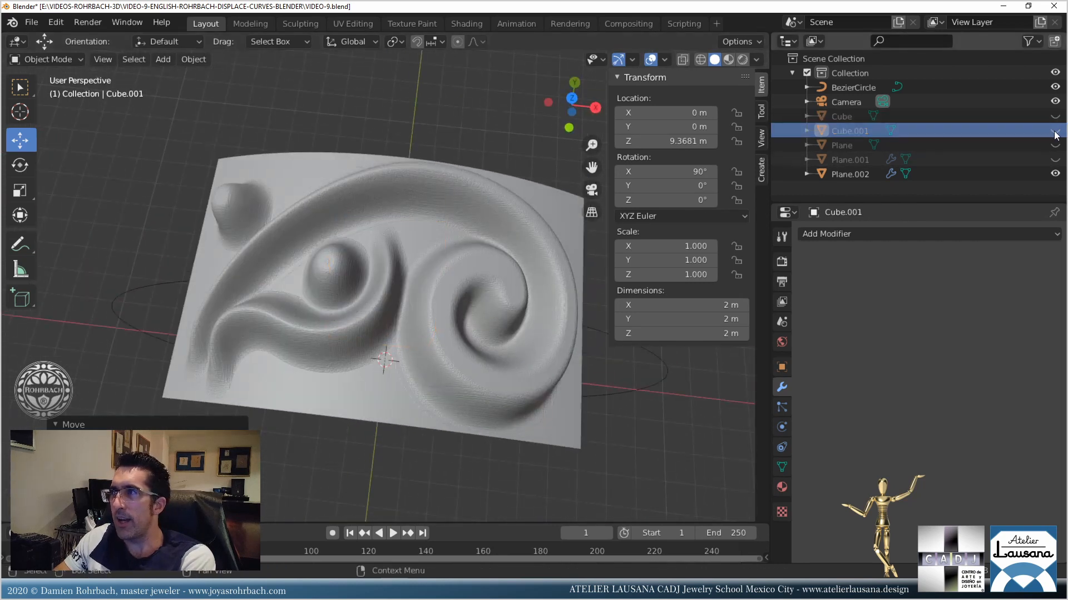
click(1041, 44)
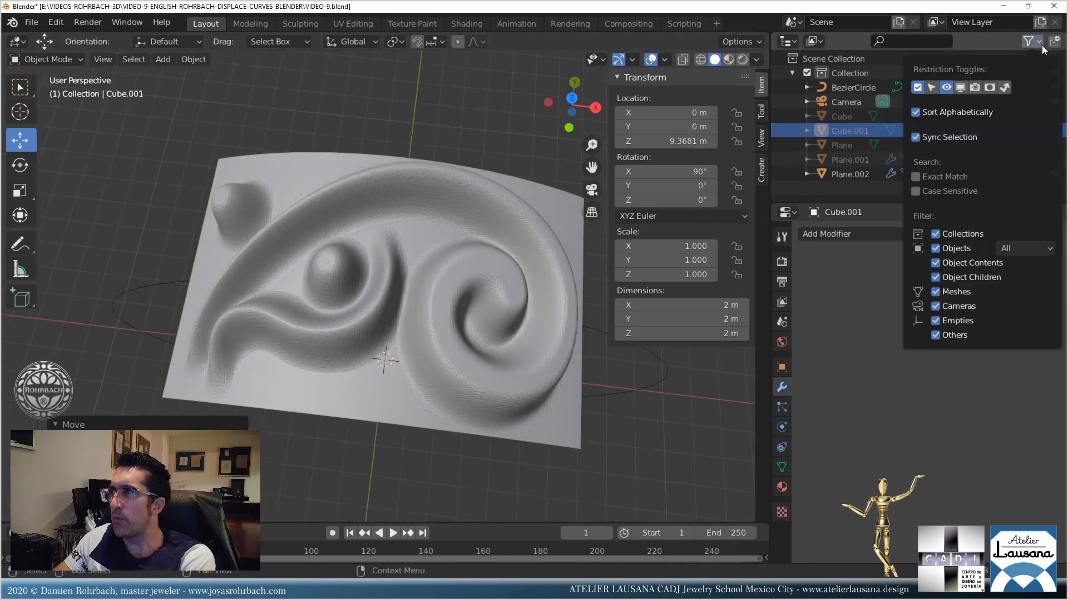
click(974, 85)
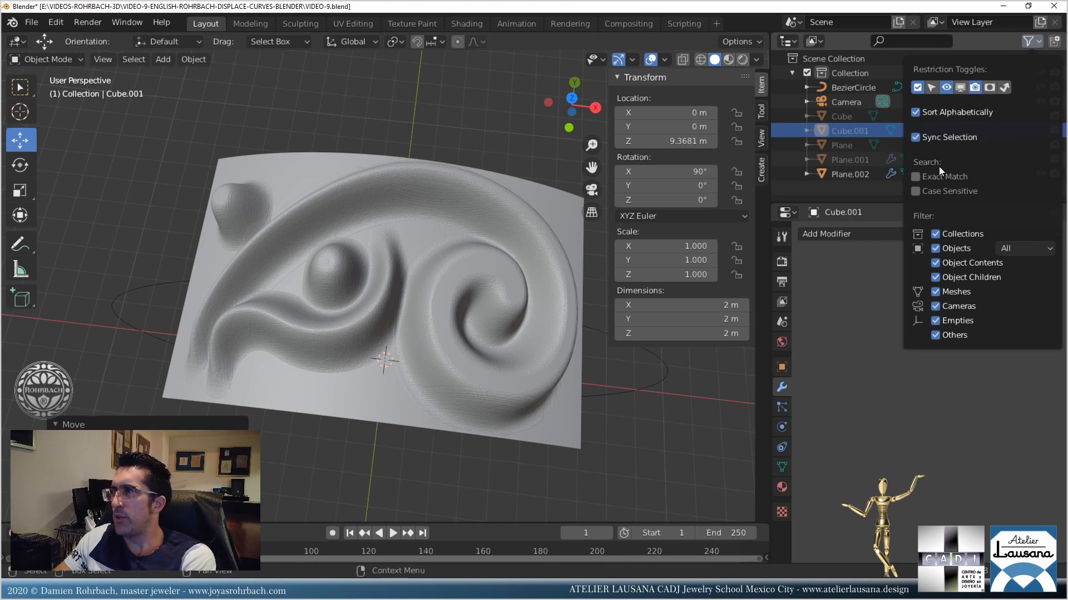
drag(1055, 161, 1055, 117)
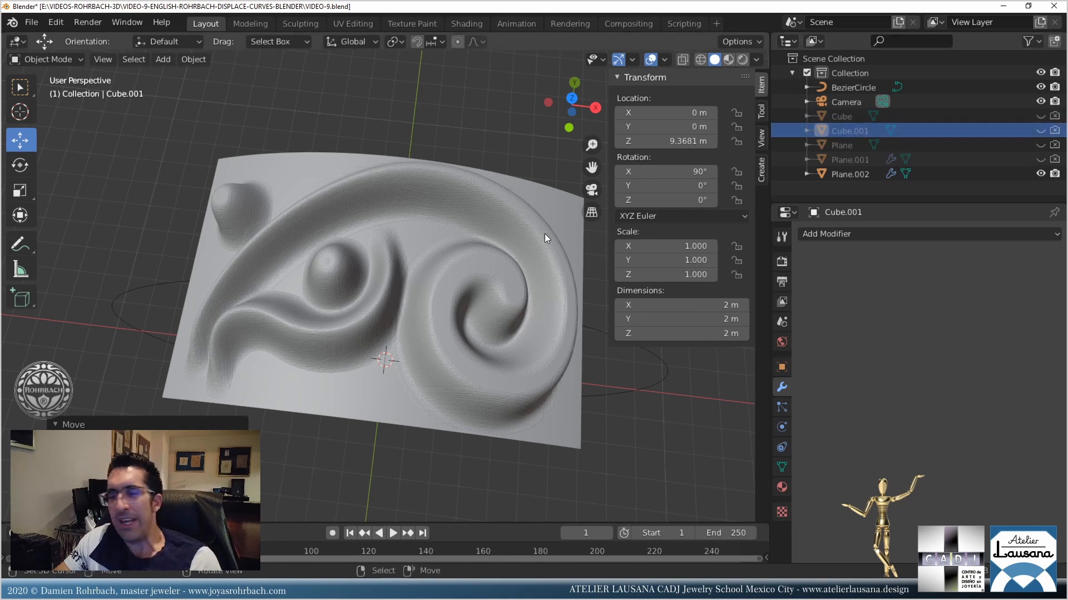
key(ctrl+s)
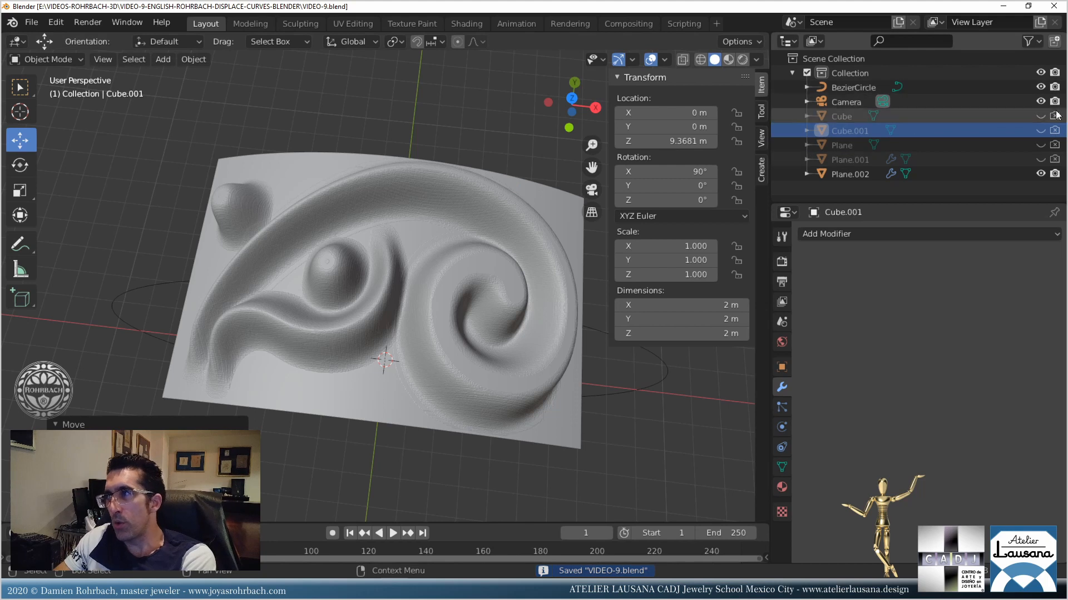
Place the 3D cursor inside the Bezier circle in front of the relief plane and add a Plain Axes empty there.
scroll(359, 314, down, 5)
middle_drag(389, 337, 405, 300)
mouse_move(364, 266)
middle_down()
mouse_move(405, 319)
mouse_move(378, 251)
middle_up()
click(405, 285)
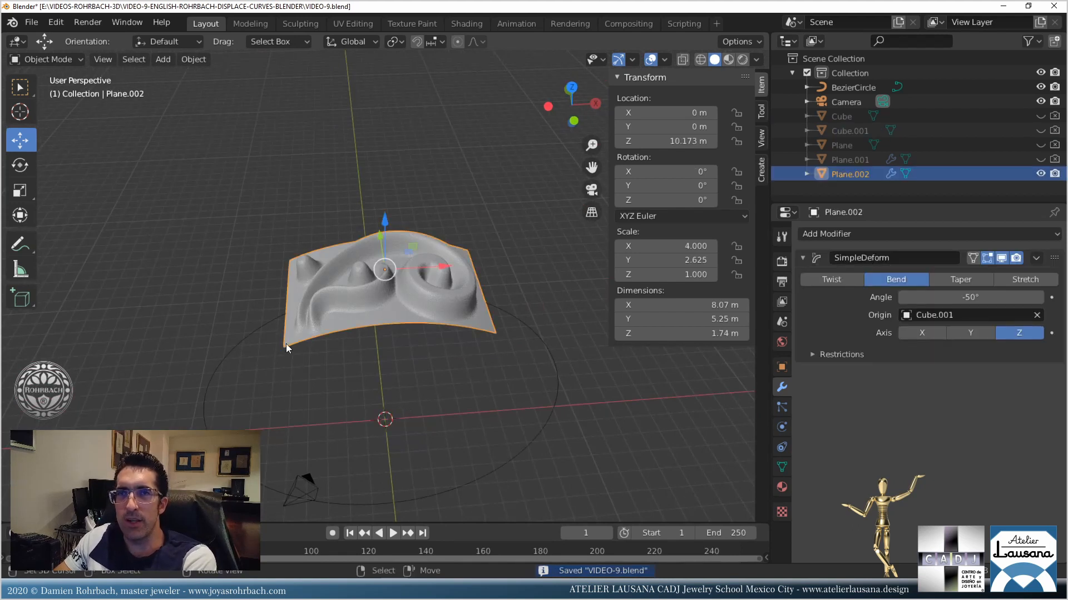
shift+right_click(321, 385)
click(165, 60)
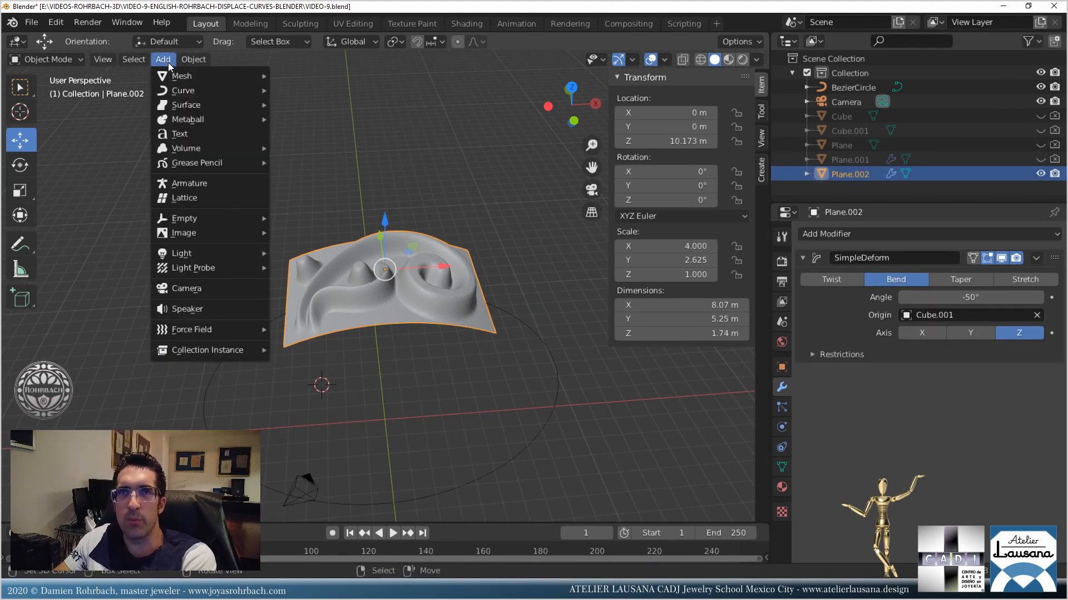
mouse_move(200, 220)
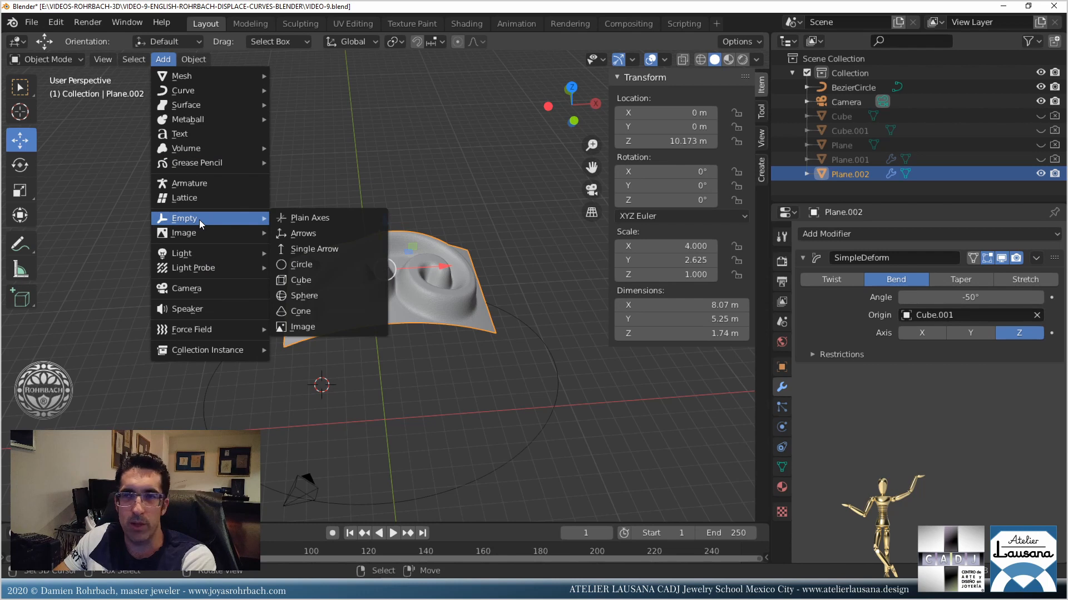
mouse_move(254, 229)
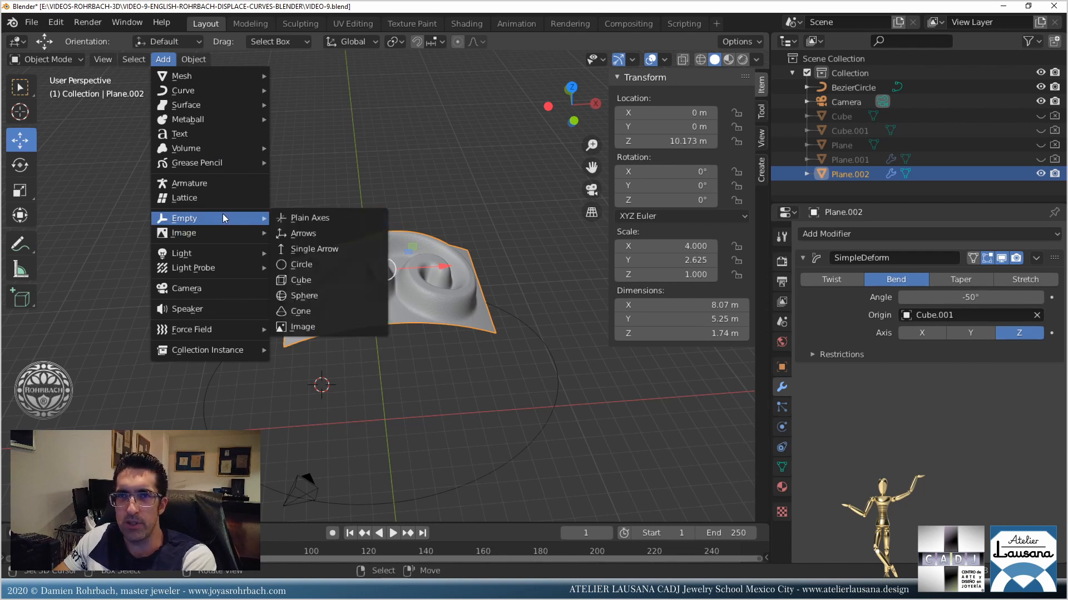
click(311, 216)
Set the empty's X, Y and Z location to 0 m.
double_click(682, 116)
text(0)
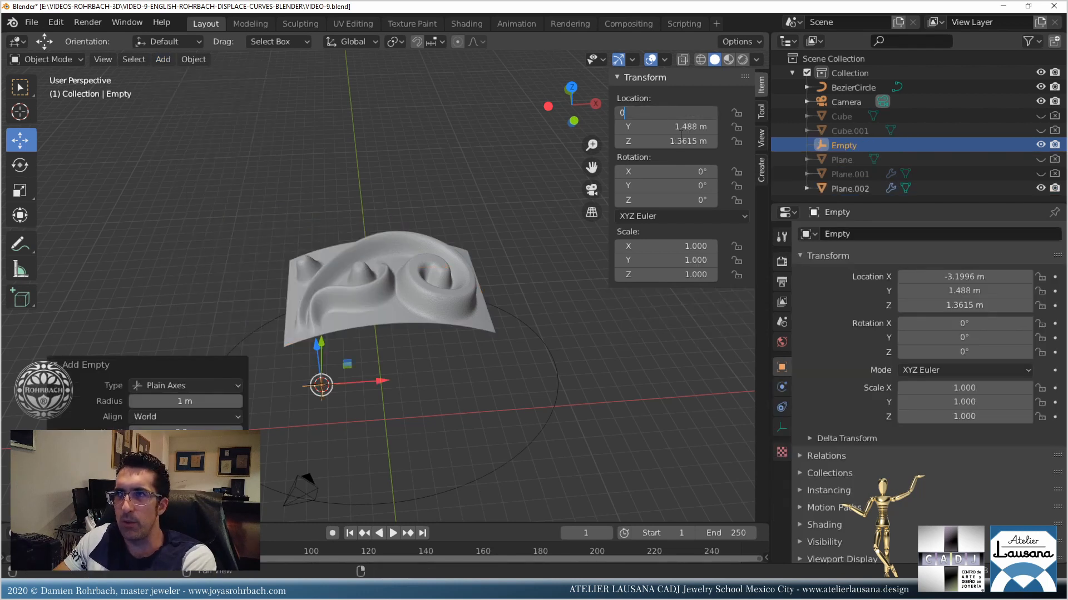
double_click(682, 140)
text(0)
double_click(672, 129)
text(0)
key(Return)
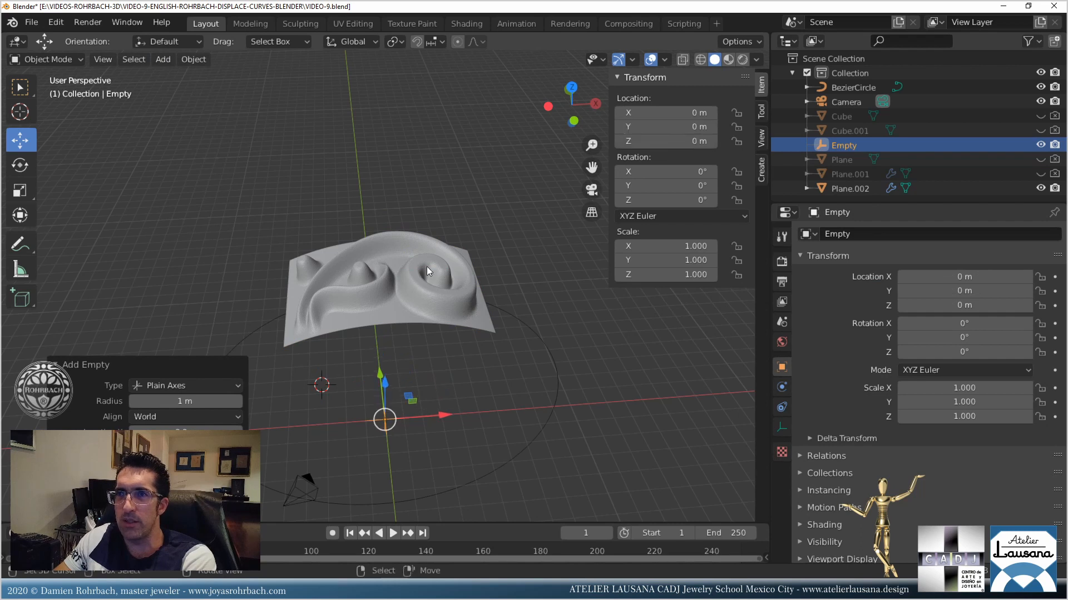
Add an Array modifier to the bent relief plane and switch it from Relative Offset to Object Offset.
click(426, 265)
click(854, 233)
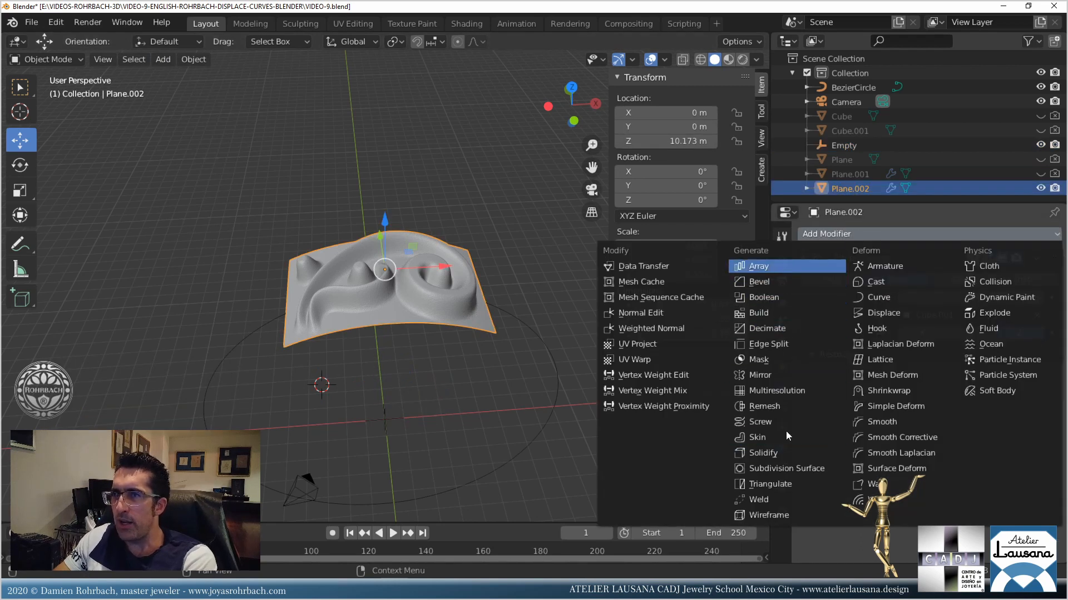
click(779, 271)
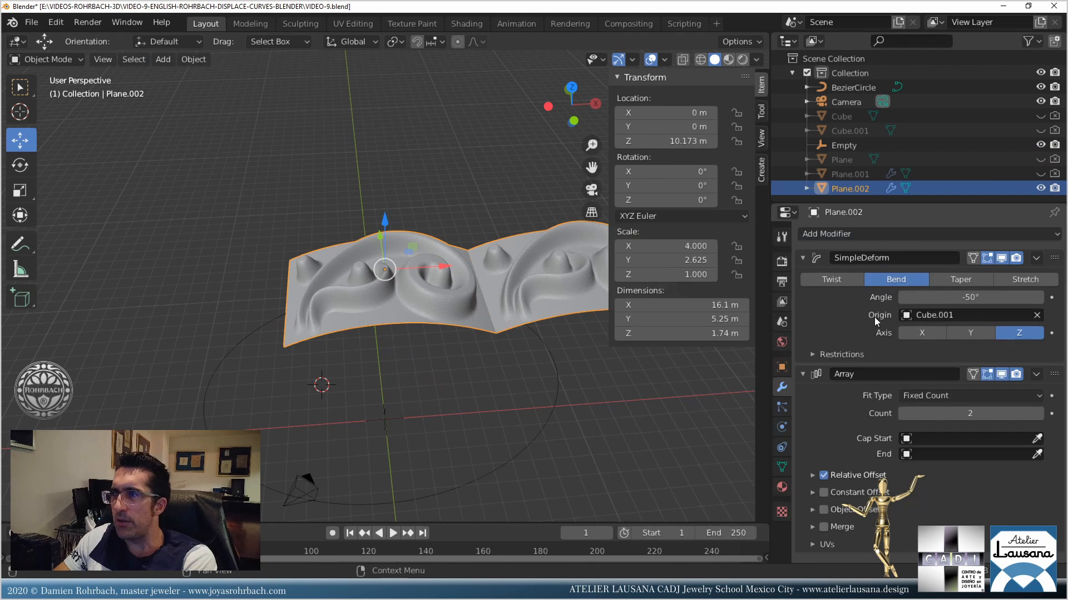
click(823, 476)
click(825, 508)
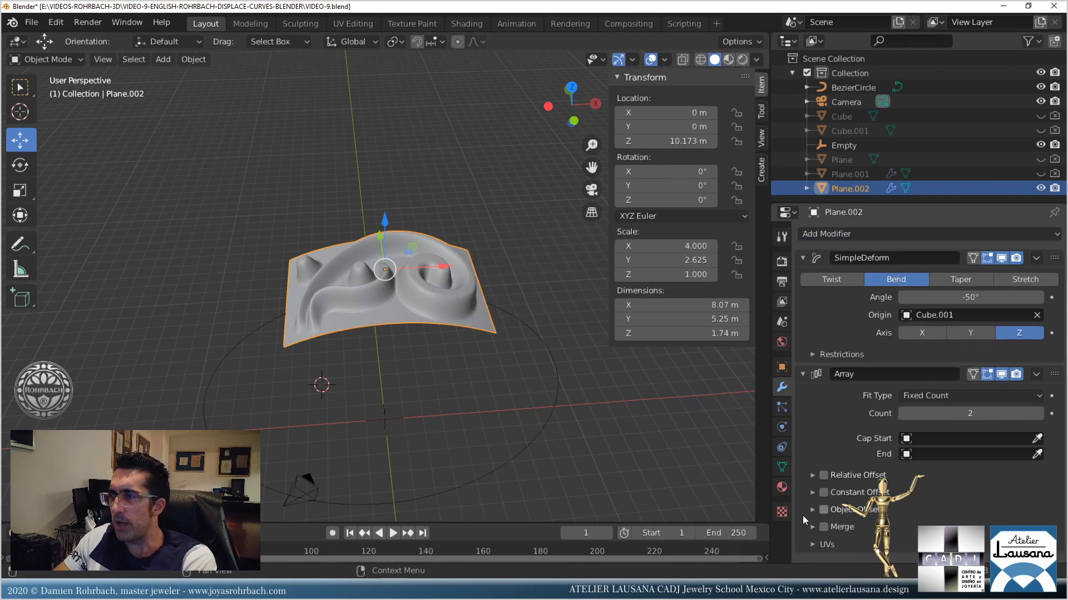
Enable Object Offset on Plane.002's Array modifier with Empty as the offset object and set the count to 8.
click(812, 509)
click(923, 532)
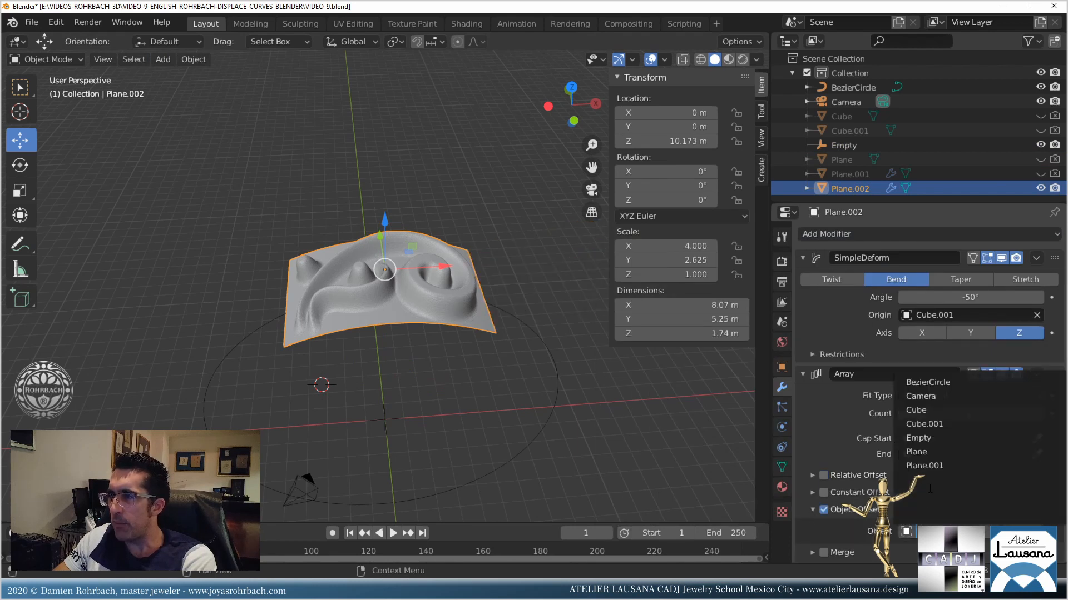
click(928, 438)
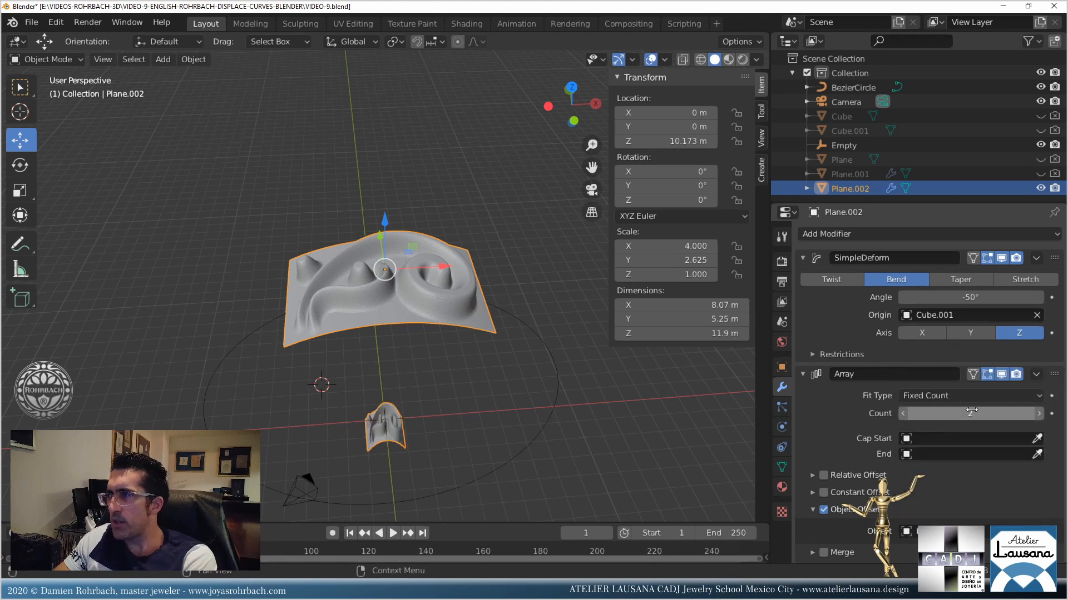
scroll(946, 474, down, 1)
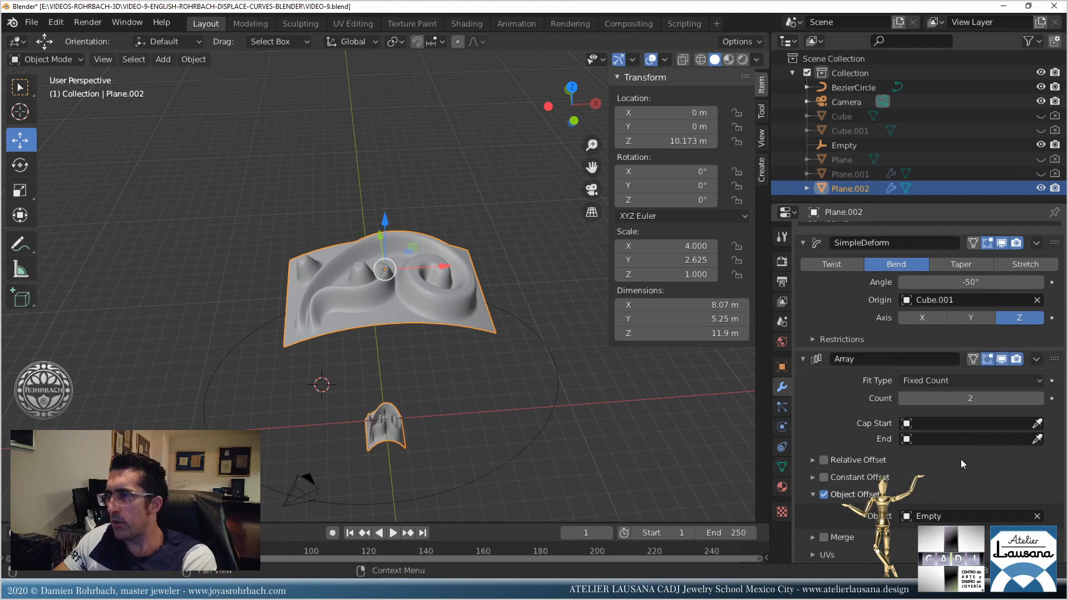
click(973, 399)
text(8)
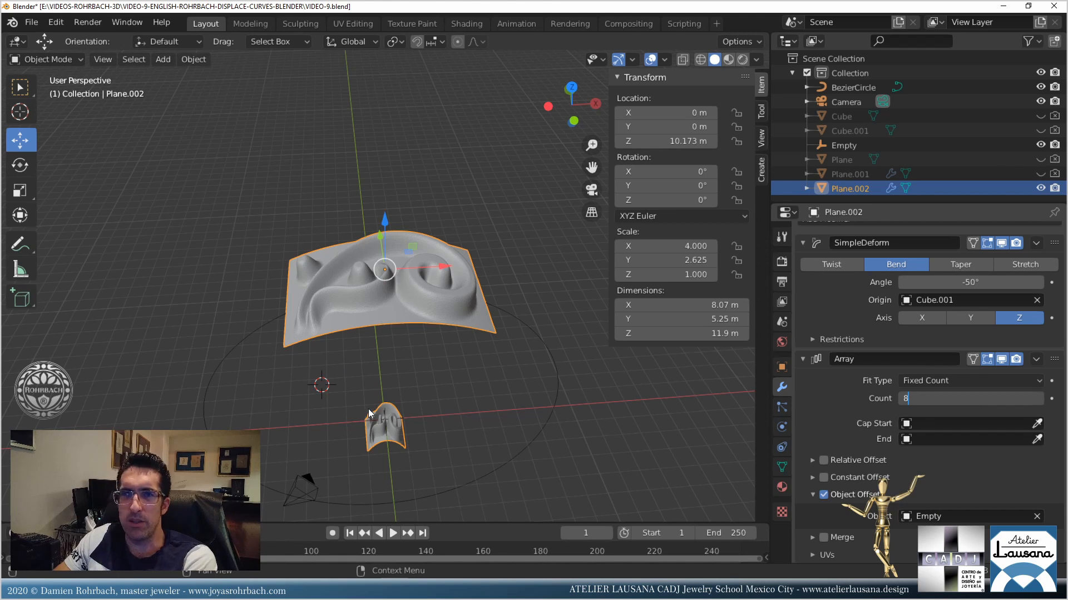
key(Return)
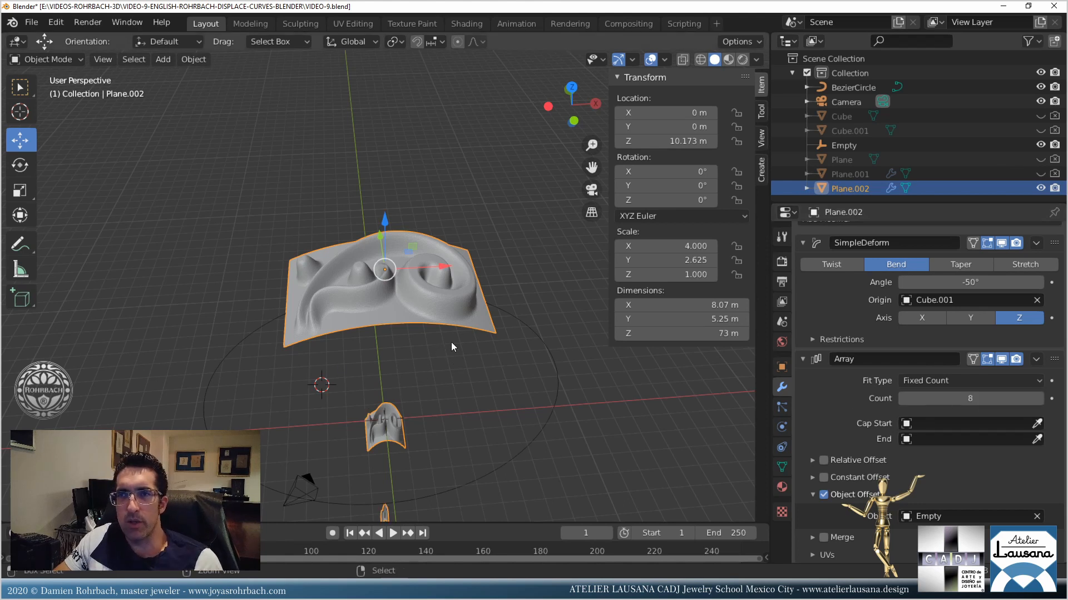
Apply all transforms to the bent ornament panel Plane.002 and save the file.
key(ctrl+a)
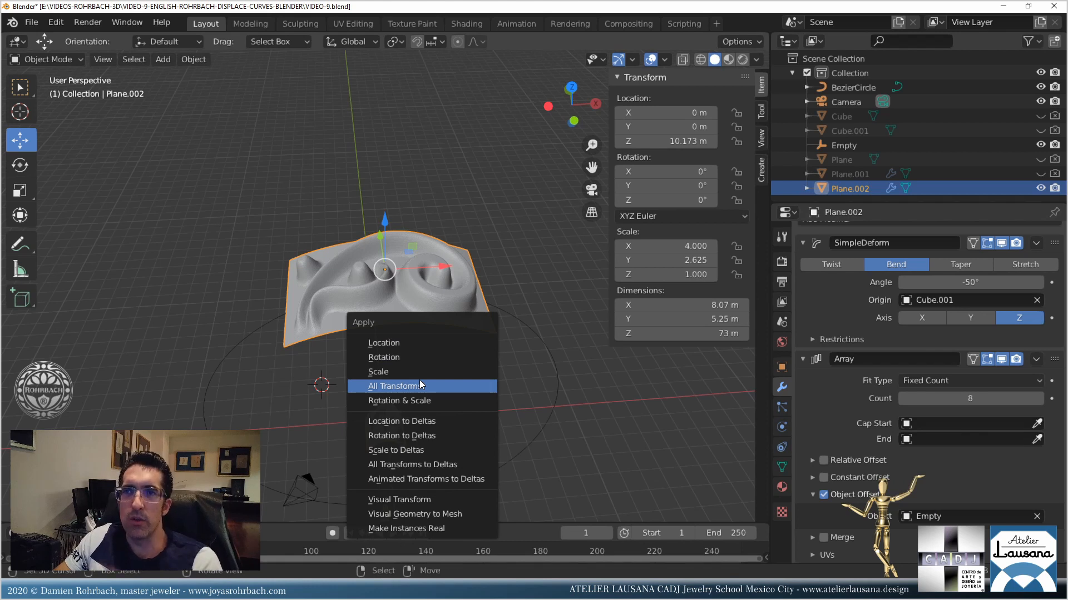
key(Return)
key(ctrl+s)
Try rotating the Empty 45° about the Z axis to spread the array copies.
click(854, 149)
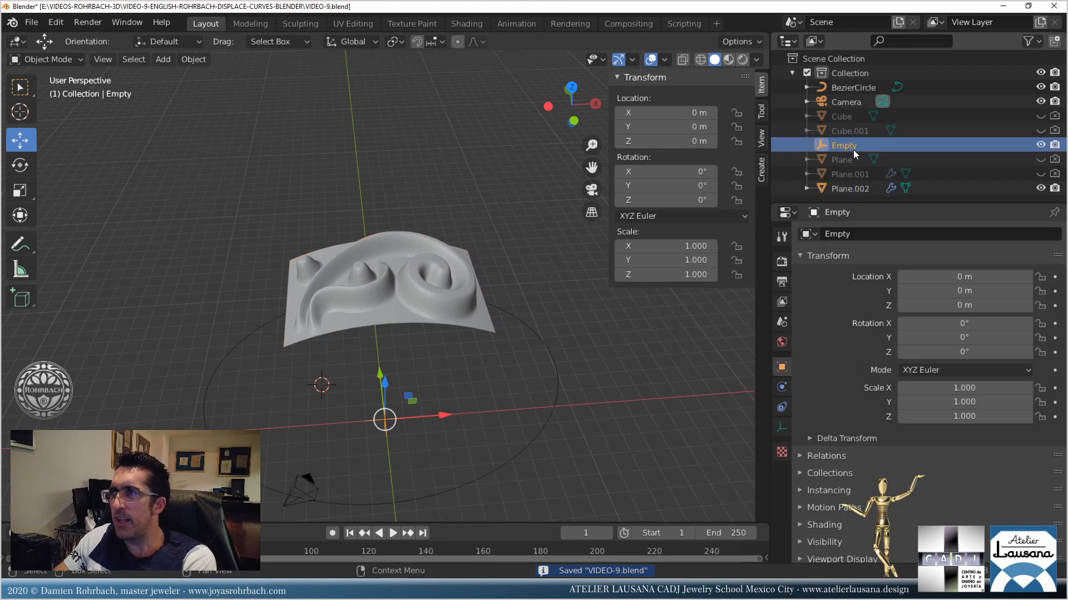
click(662, 200)
text(45)
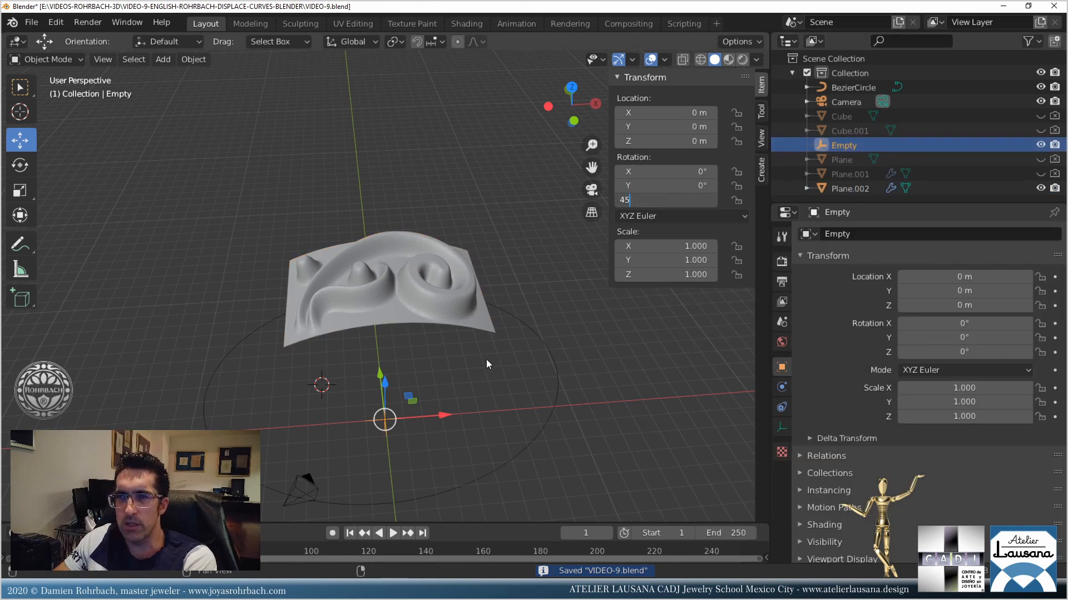
key(Return)
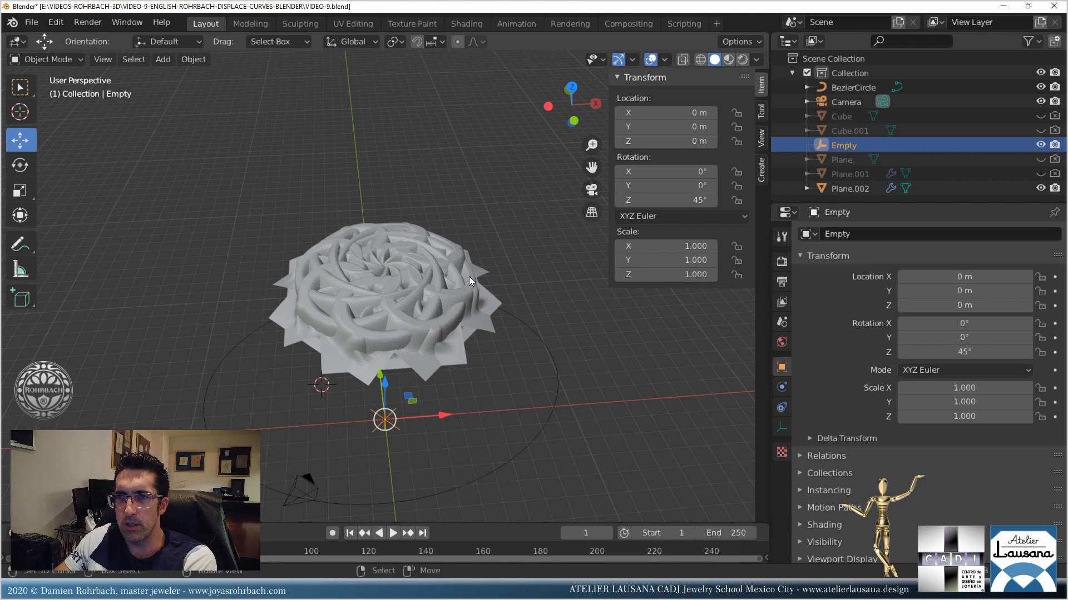
Reset the Empty's Z rotation to 0°, set its Y rotation to 45°, and save the file.
click(661, 200)
text(0)
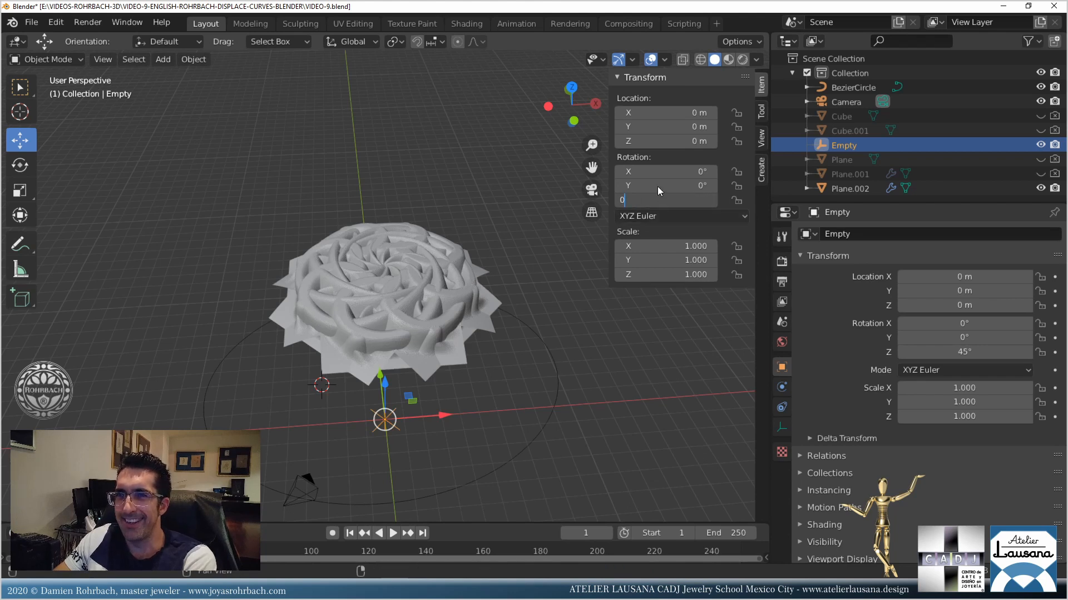
key(Return)
click(657, 185)
text(45)
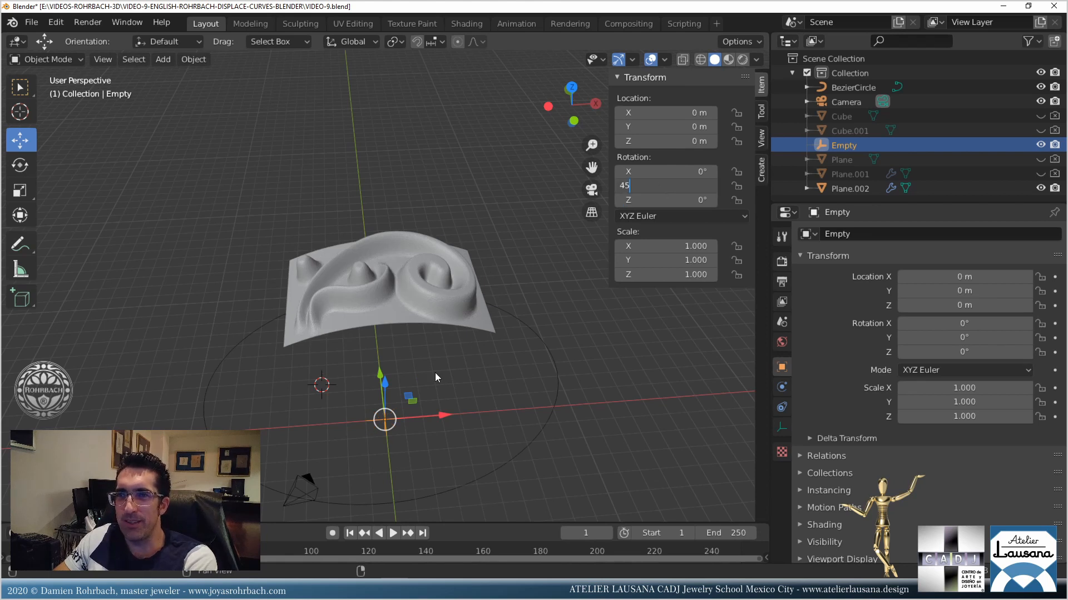
key(Return)
scroll(435, 372, down, 3)
middle_drag(427, 252, 468, 318)
middle_drag(412, 339, 436, 368)
key(ctrl+s)
scroll(436, 369, up, 3)
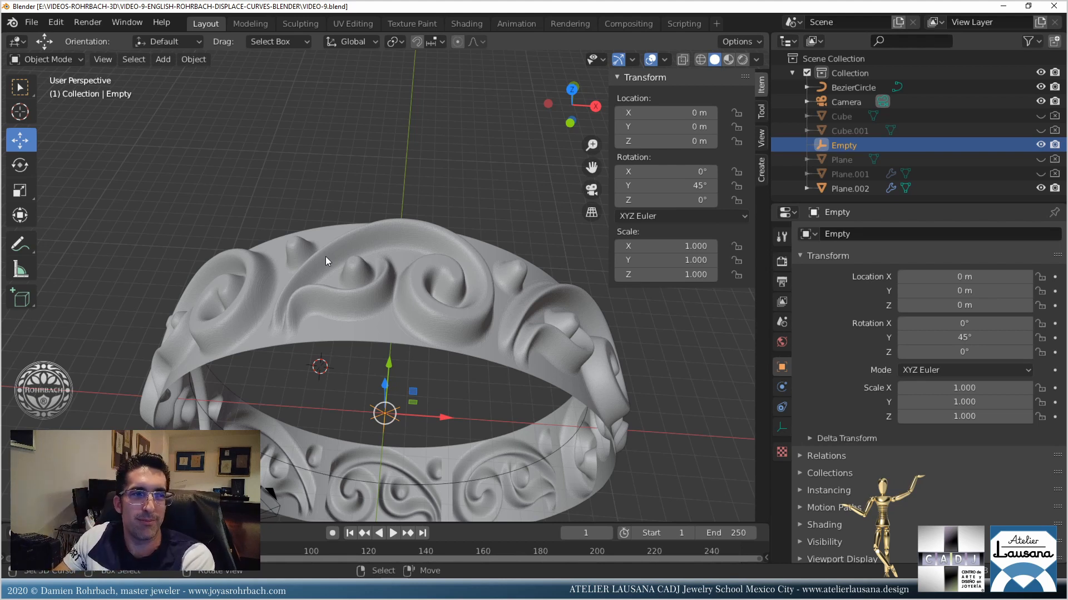
middle_drag(315, 329, 422, 328)
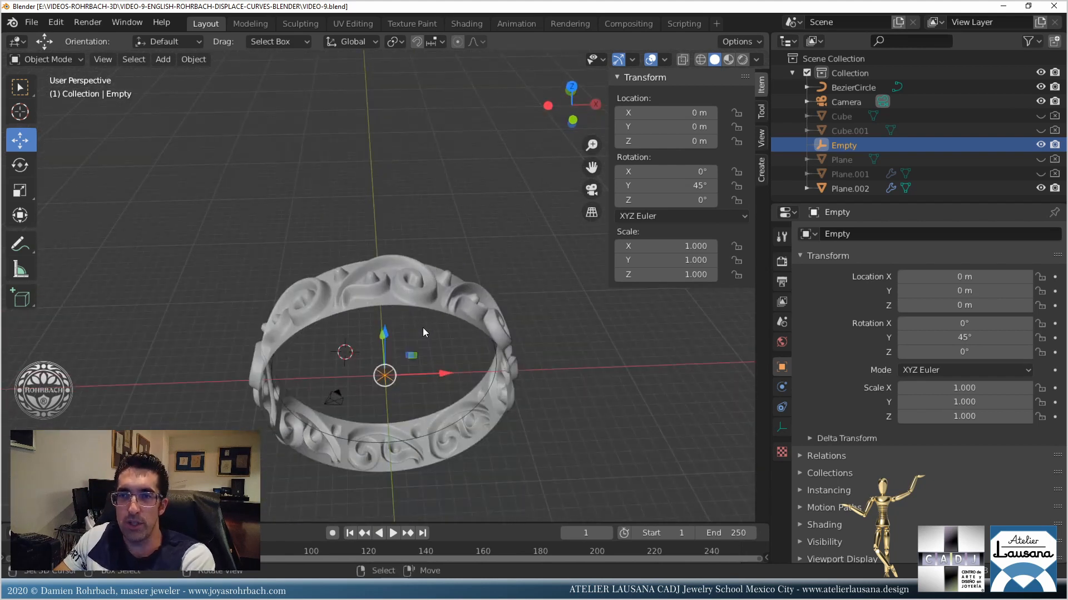
From the front view, add a mesh cylinder with a radius of 9.1 m and 80 vertices.
key(KP_1)
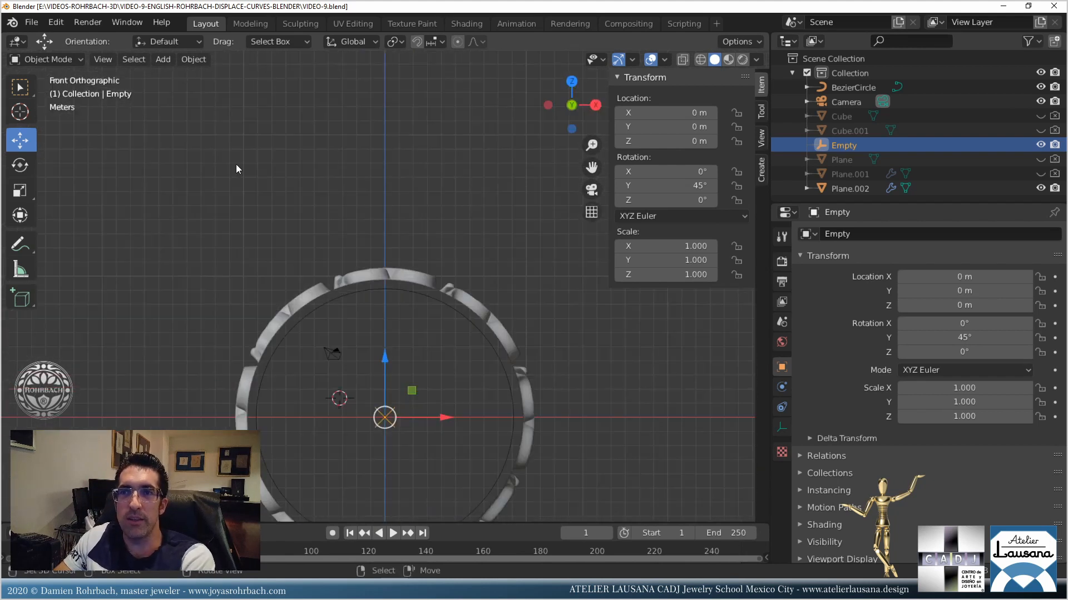
click(181, 62)
mouse_move(163, 59)
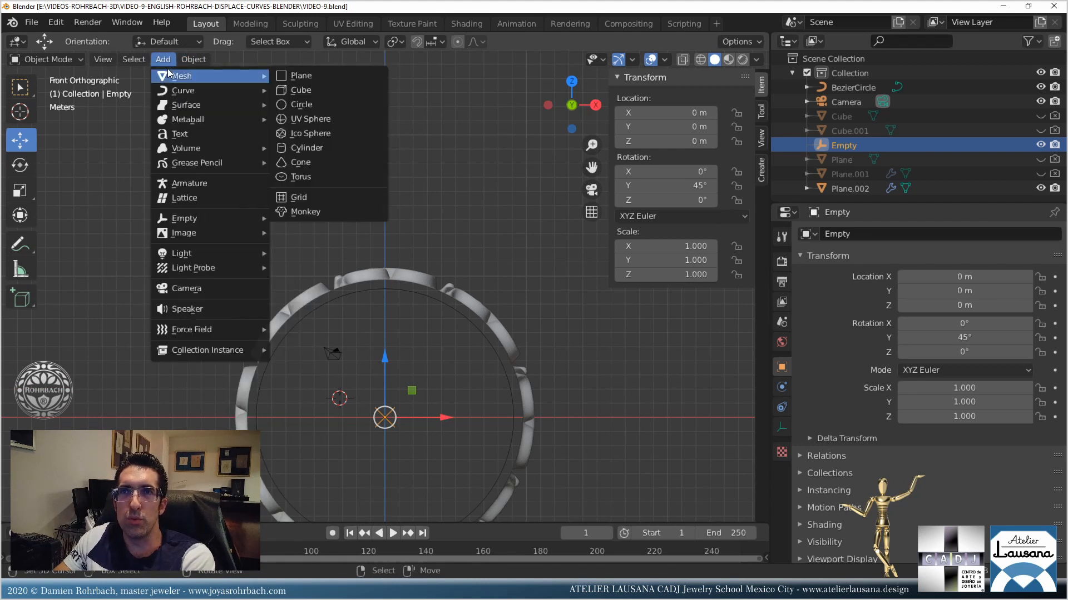
click(339, 148)
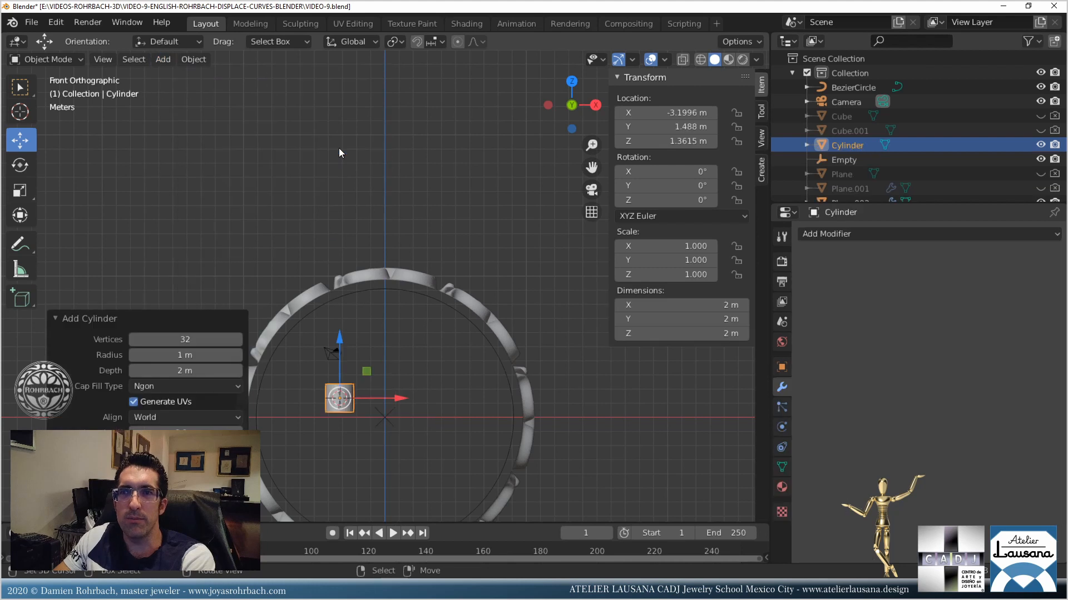
click(186, 355)
text(9.1)
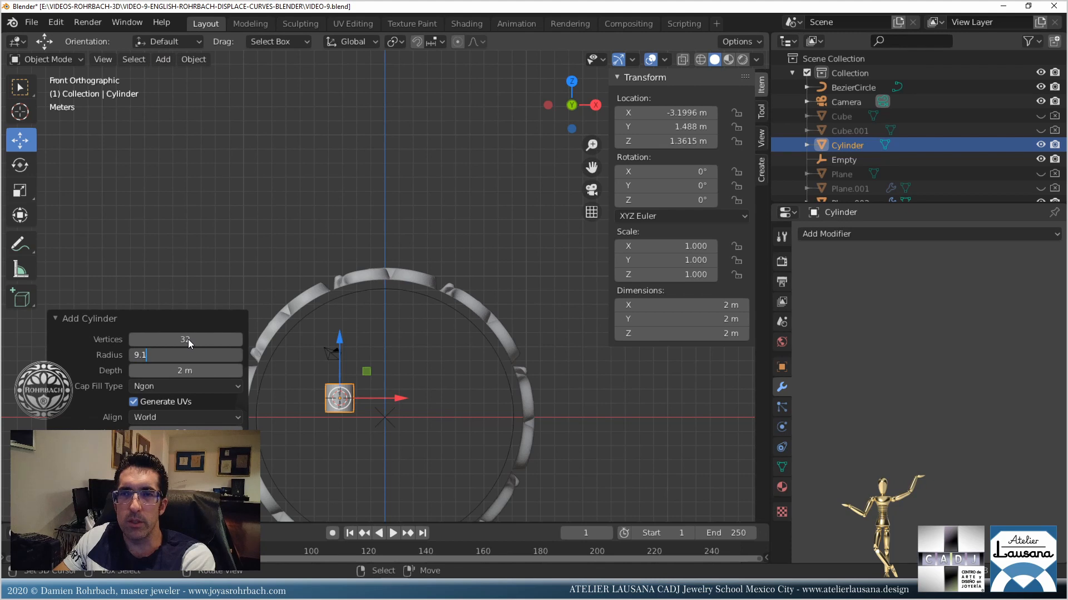
key(Return)
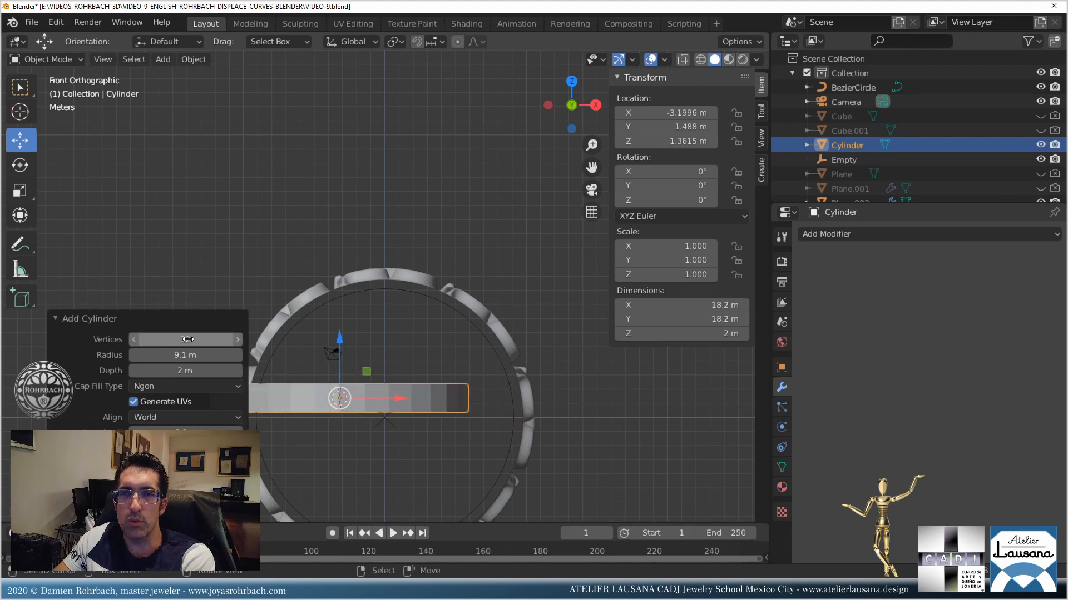
click(188, 339)
text(80)
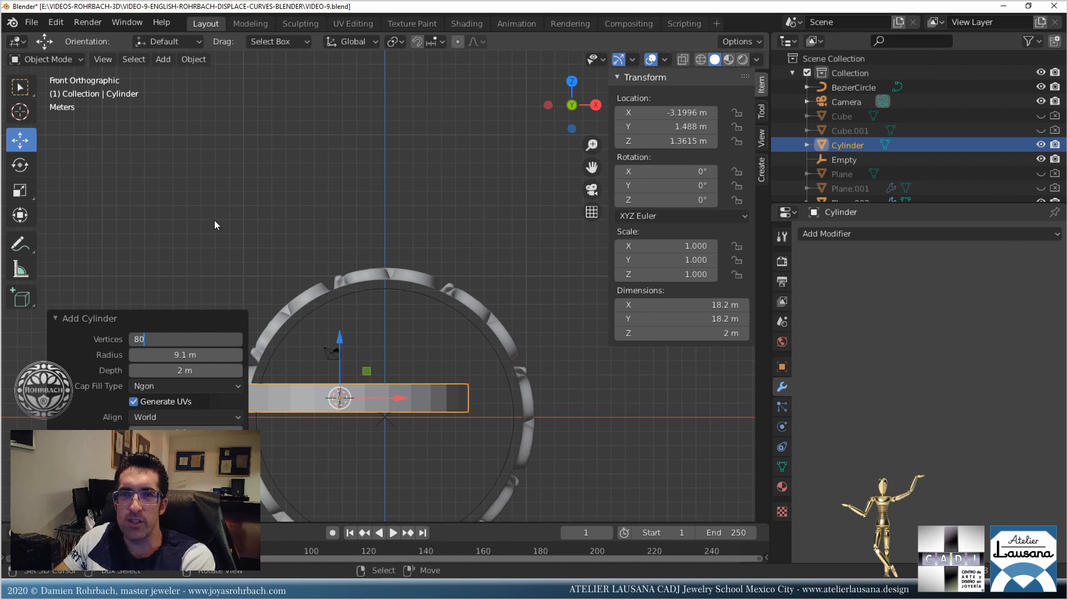
key(Return)
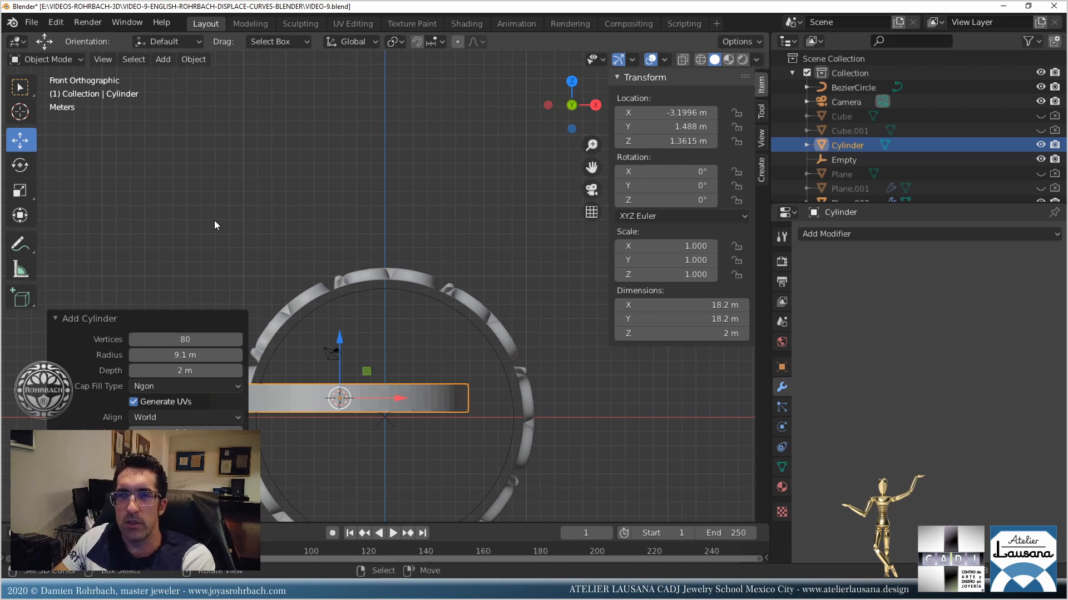
Place the cylinder at the world origin by setting its X, Y and Z location to 0 m.
click(667, 113)
text(0)
key(Tab)
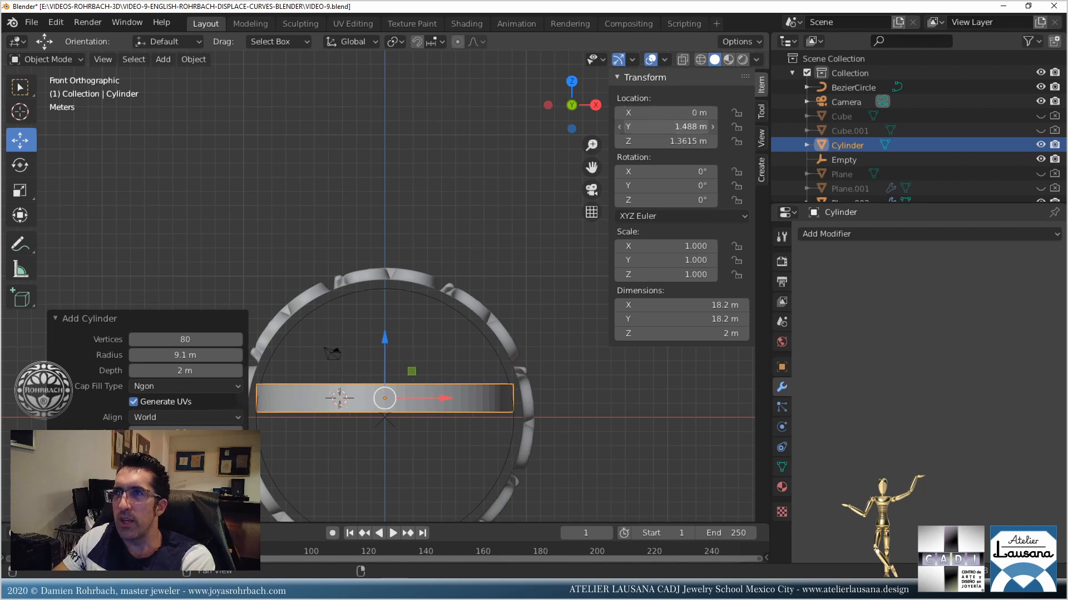
text(0)
key(Tab)
text(0)
key(Return)
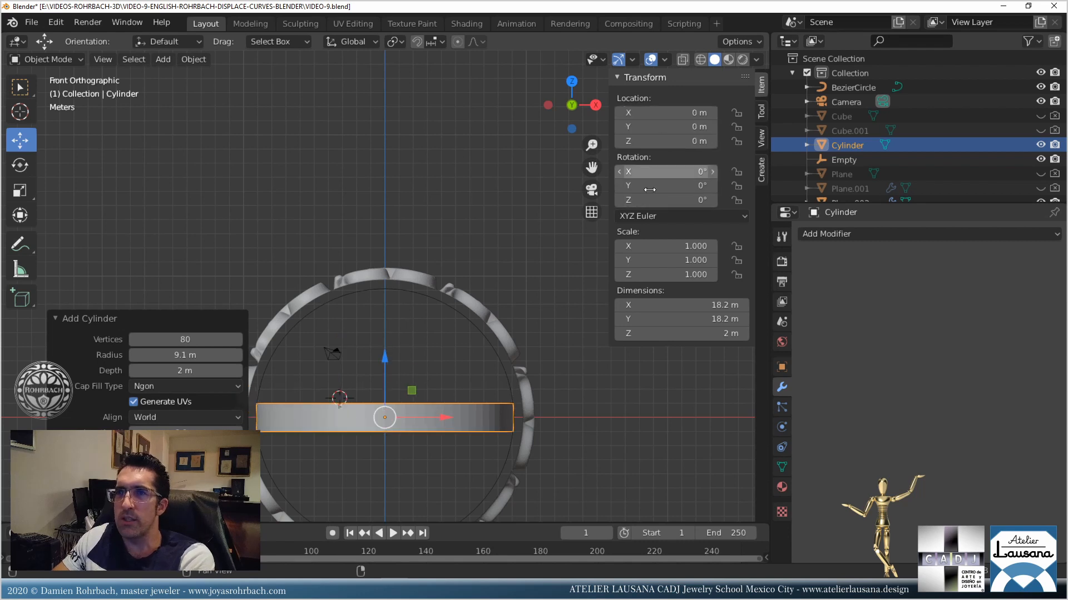
Set the cylinder's X rotation to 90° so it lies inside the ring, and save the file.
click(659, 172)
text(90)
key(Return)
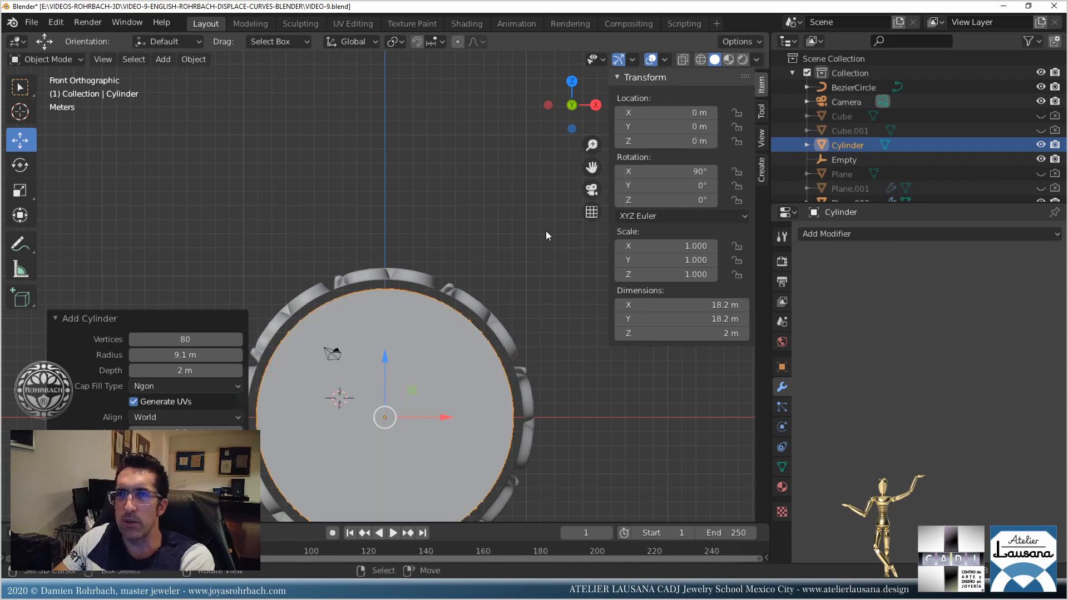
key(ctrl+s)
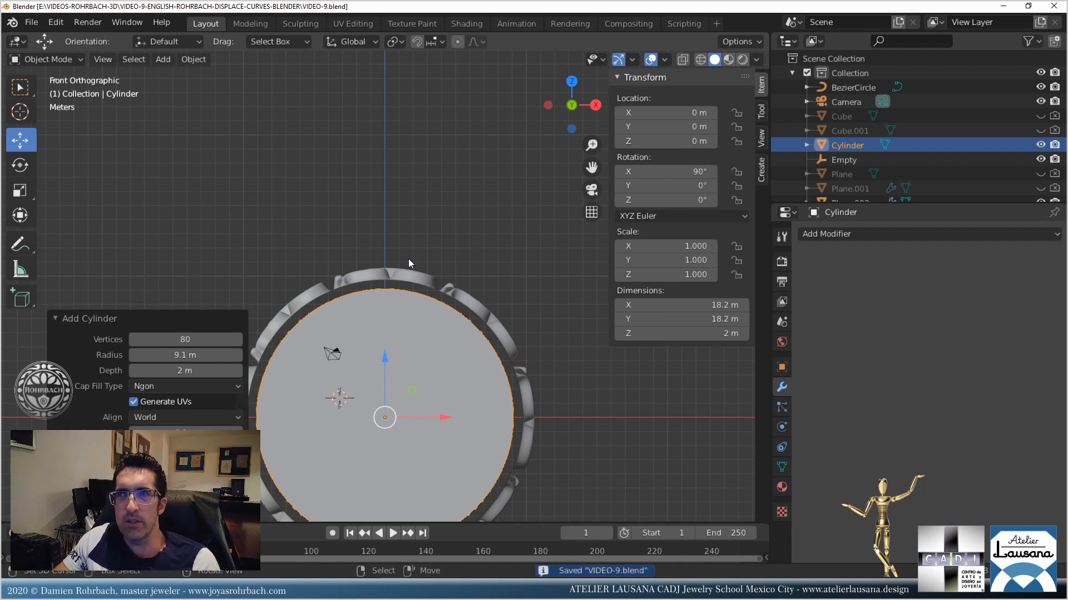
Enter Edit Mode on the cylinder and switch to vertex selection.
scroll(496, 237, down, 4)
middle_drag(496, 237, 402, 295)
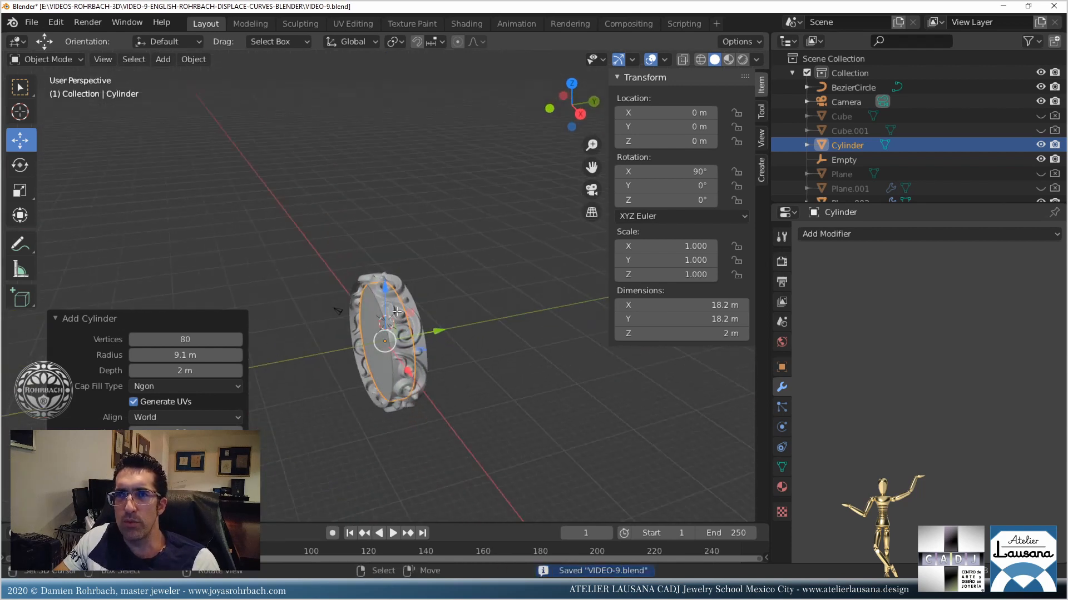
key(Tab)
middle_drag(435, 327, 479, 298)
scroll(389, 278, up, 4)
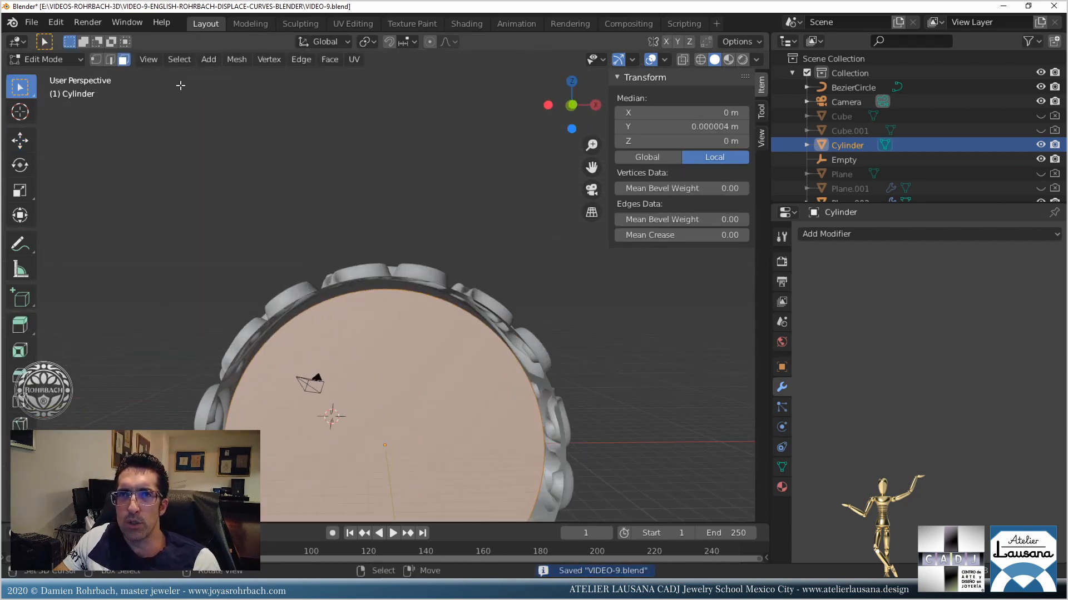
middle_drag(374, 237, 351, 260)
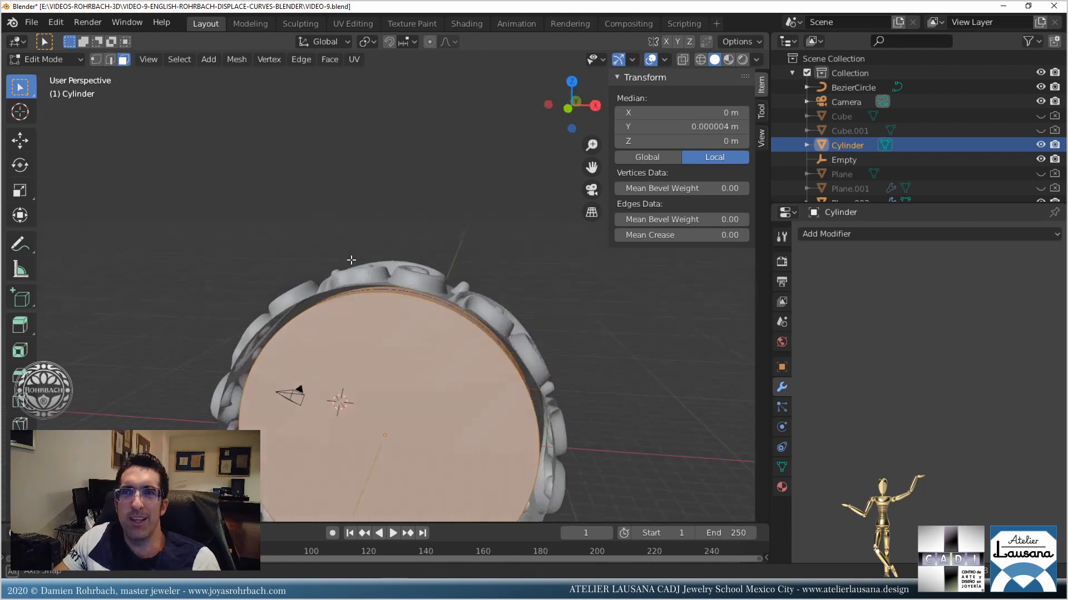
click(97, 59)
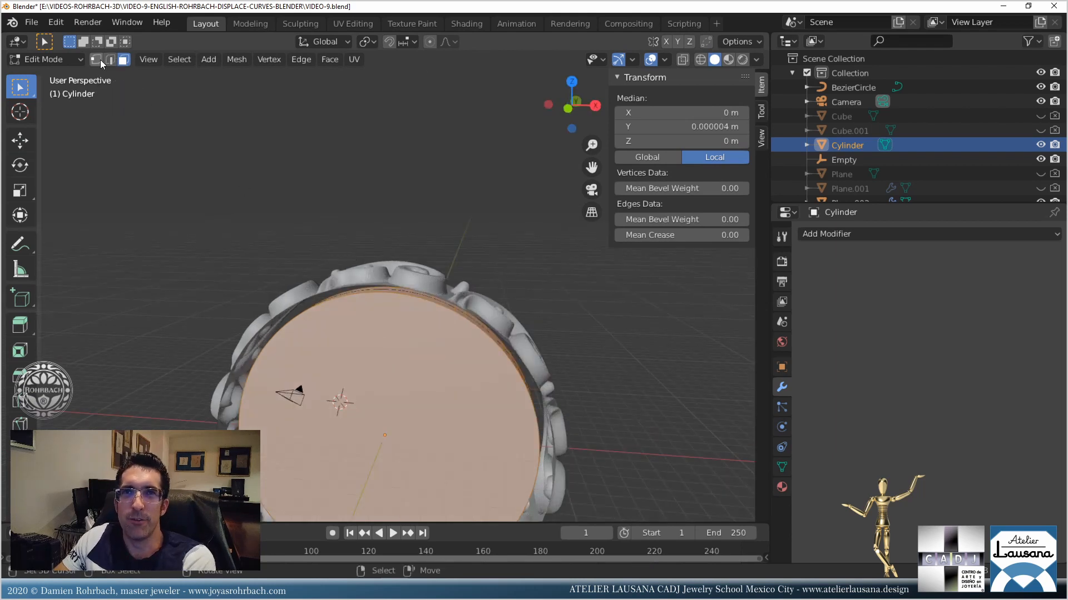
In the right view with X-ray on, select the cylinder's vertices on the positive Y side and delete them.
key(KP_3)
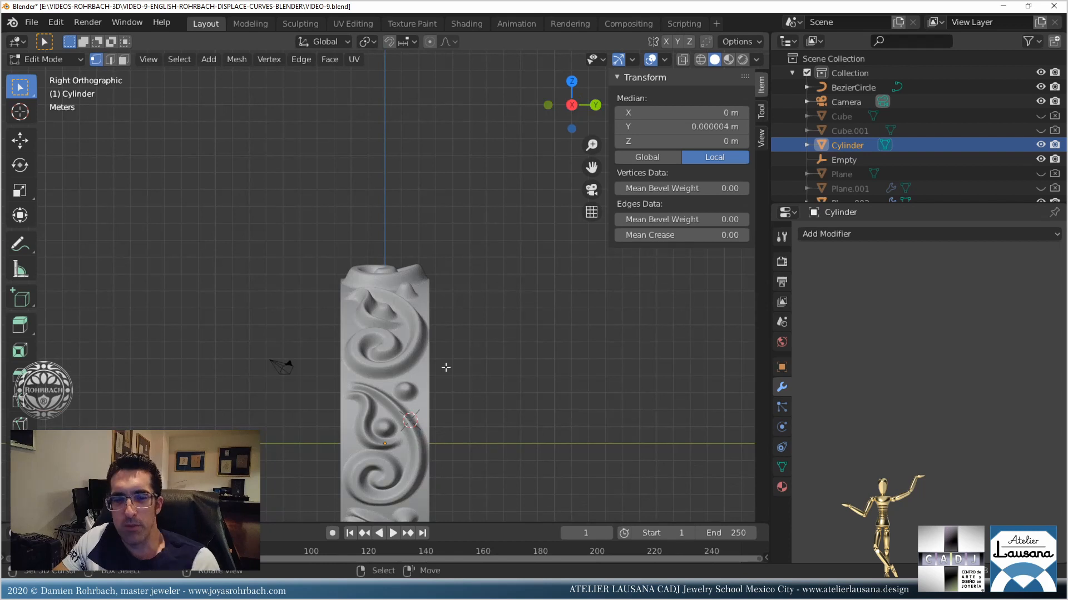
key(alt+z)
scroll(445, 366, down, 2)
key(alt+a)
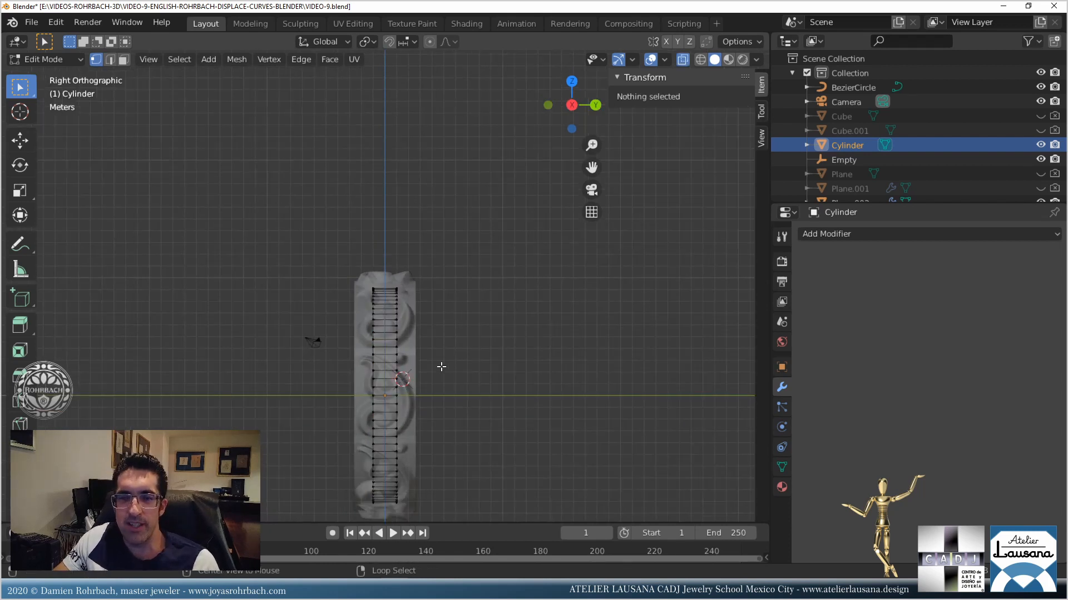
shift+middle_drag(441, 381, 479, 303)
drag(432, 184, 528, 462)
key(x)
click(505, 364)
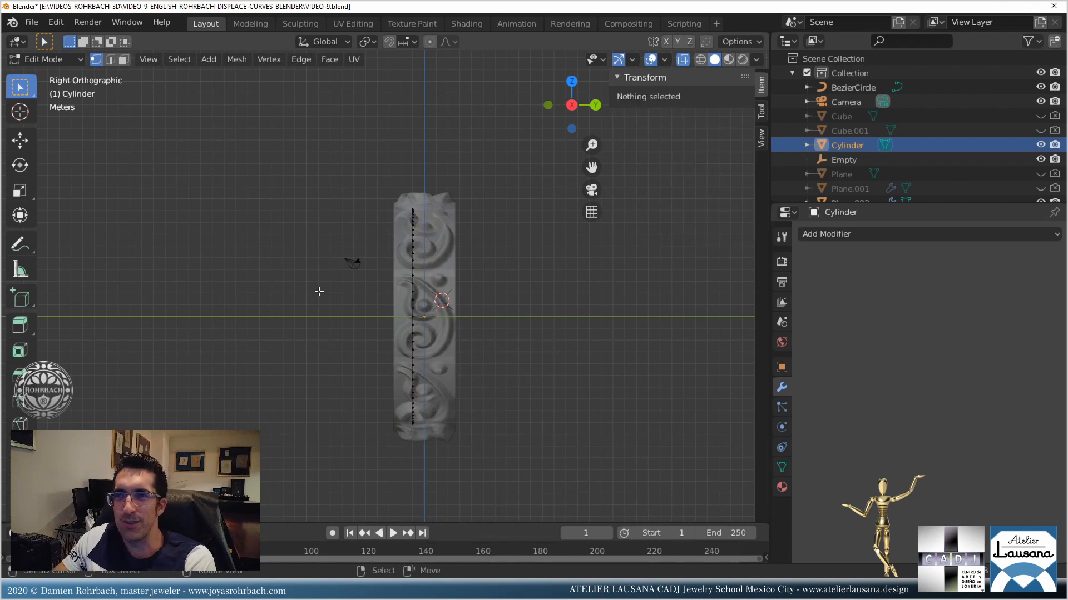
Delete the remaining cap of the cylinder with Only Faces, keeping its circular outline, and return to vertex selection.
middle_drag(317, 291, 451, 320)
click(123, 60)
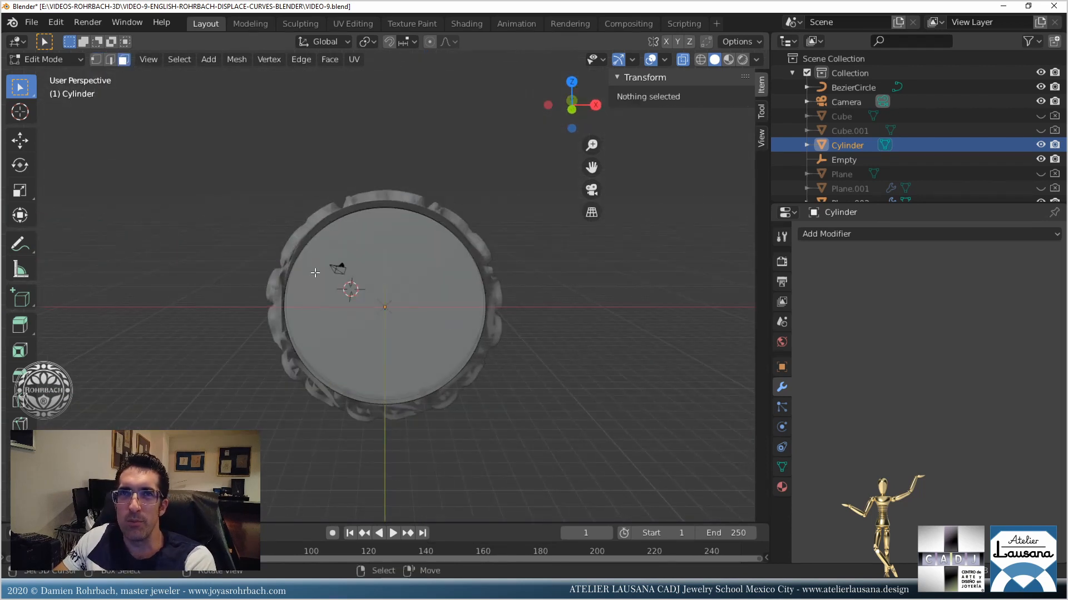
click(389, 314)
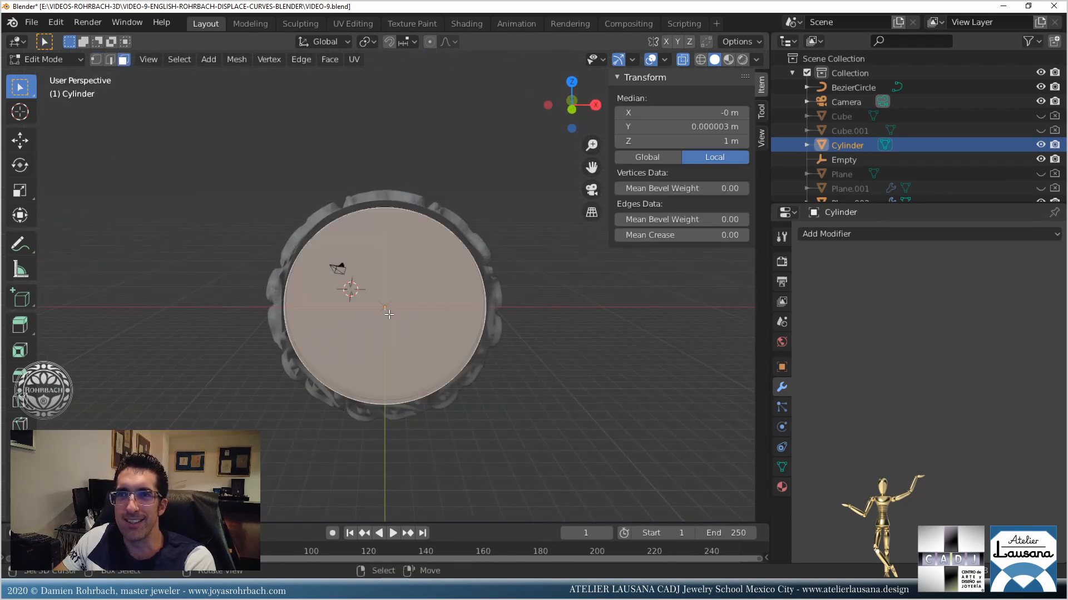
key(x)
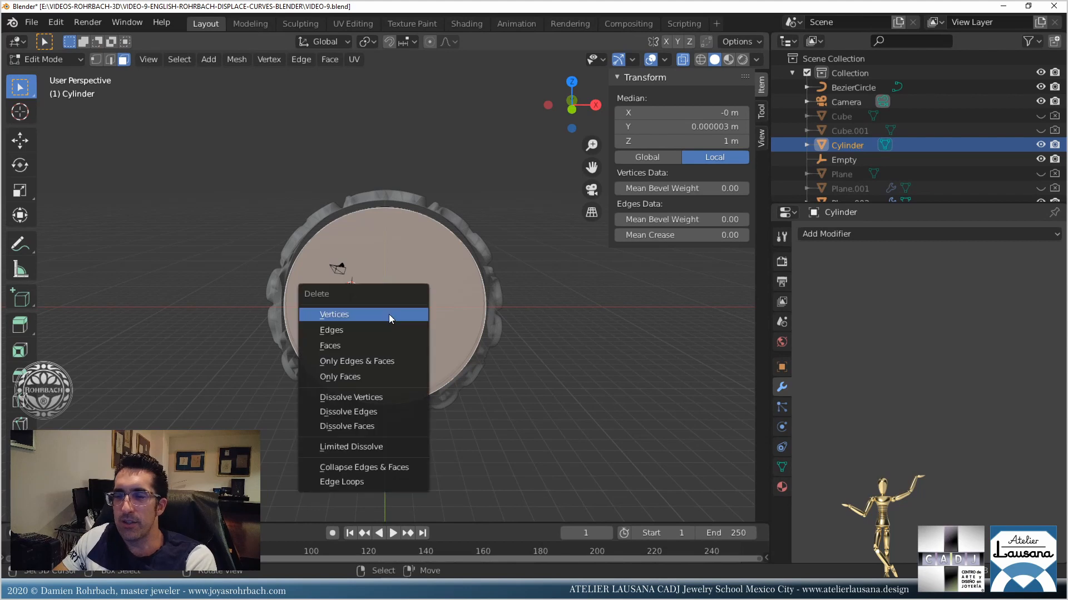
click(358, 375)
click(96, 59)
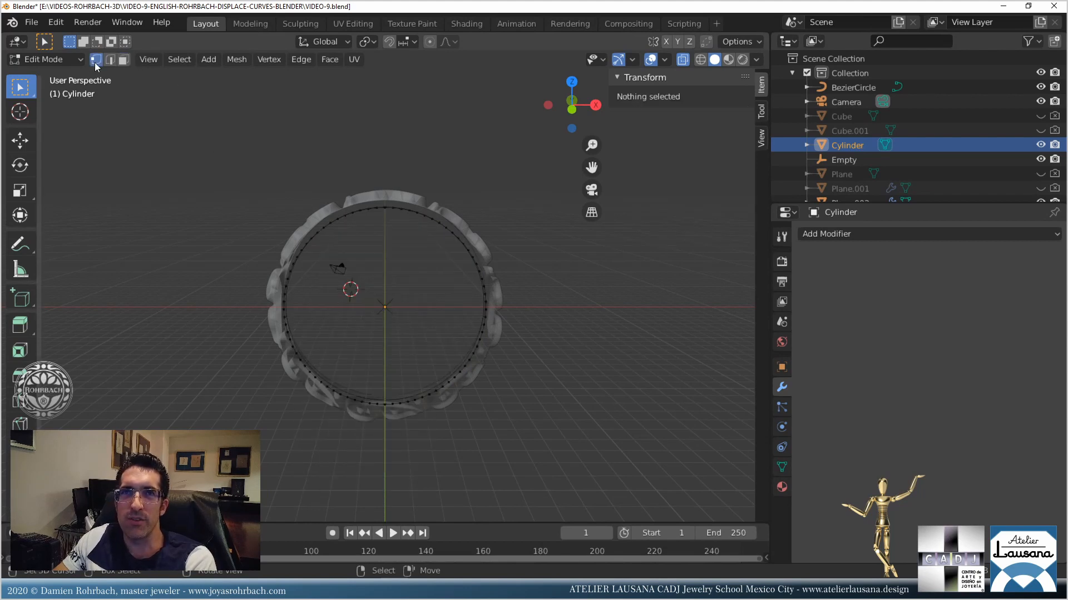
Select all vertices of the circular outline, extrude them, and scale the copy outward in front view to form a flat ring overlapping the relief.
key(a)
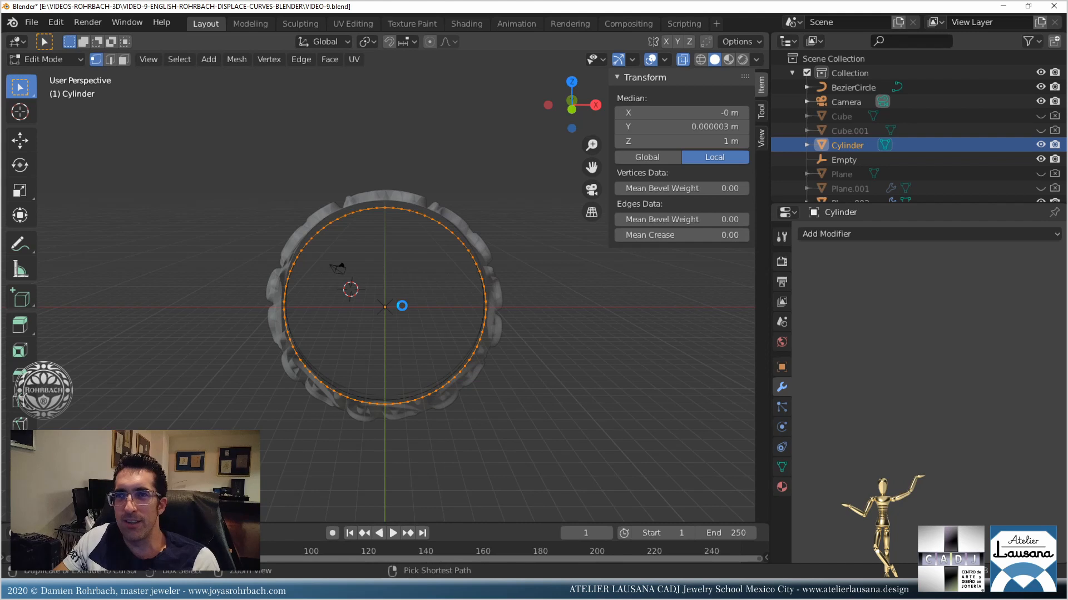
key(ctrl+s)
key(KP_1)
scroll(427, 352, up, 2)
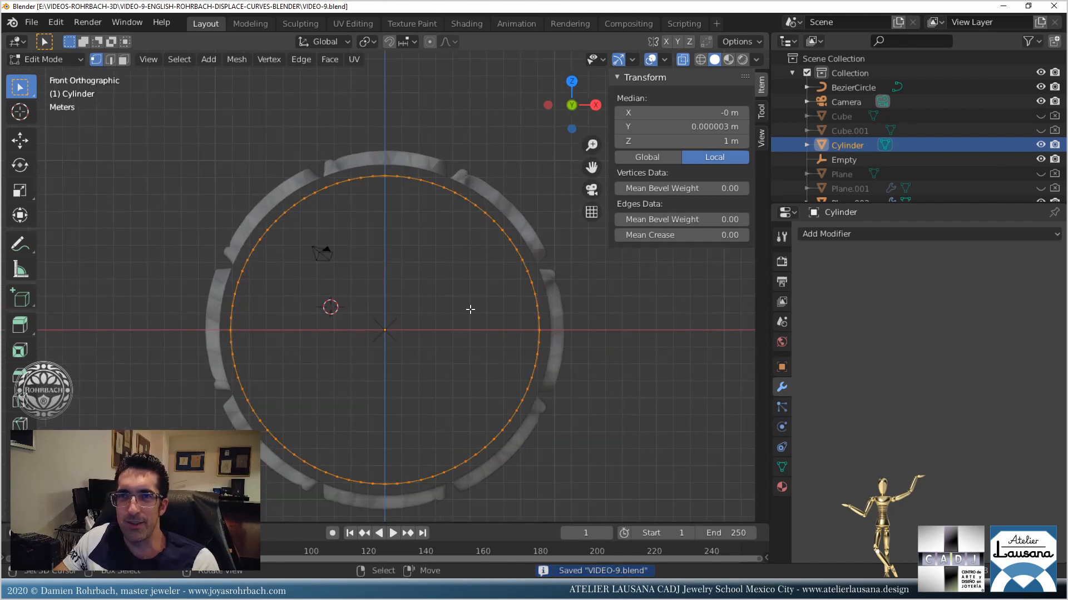
key(e)
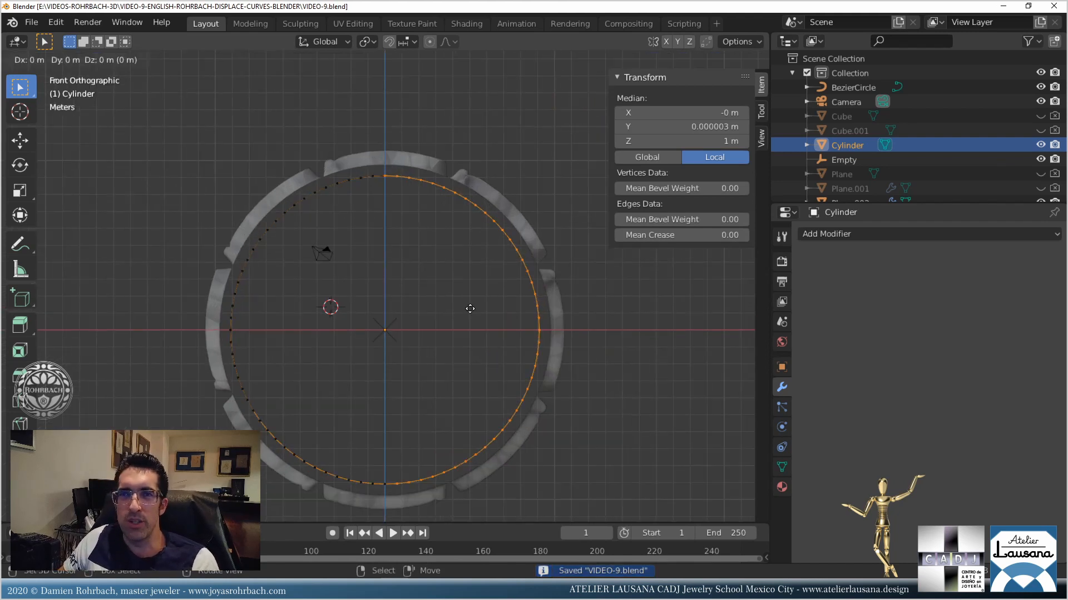
right_click(470, 309)
key(s)
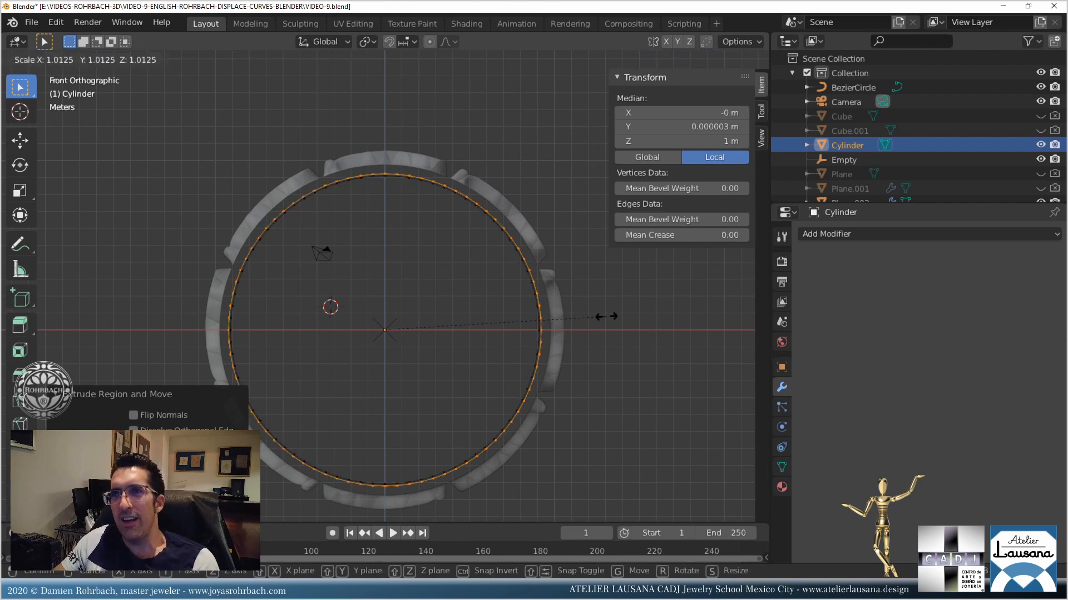
click(623, 319)
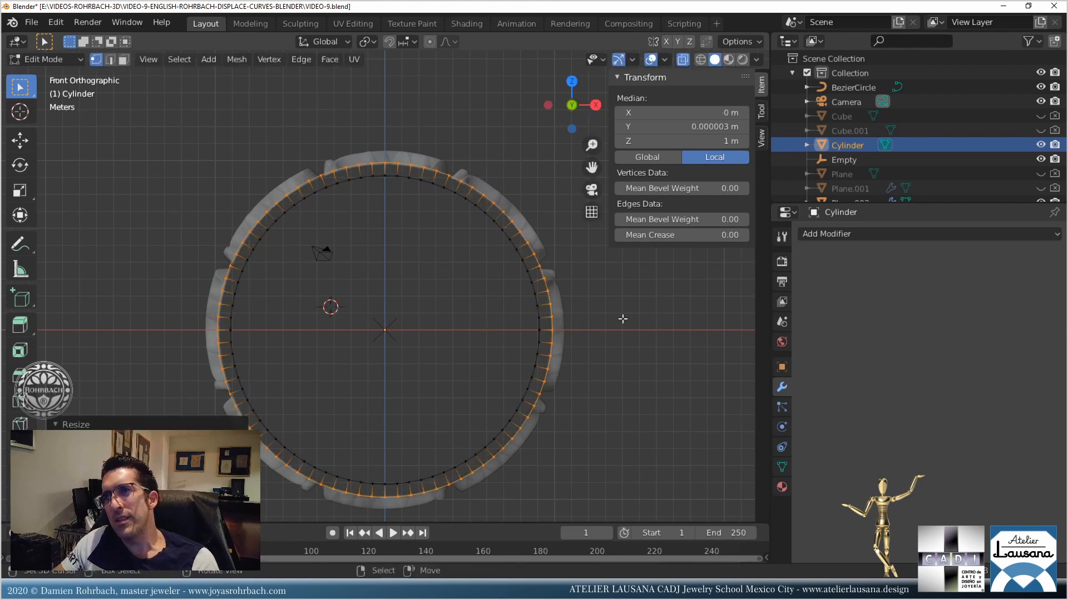
Select the whole flat ring and move it along negative Y to the relief's outer edge in right view.
scroll(542, 374, down, 4)
middle_drag(517, 289, 427, 305)
alt+shift+right_click(434, 307)
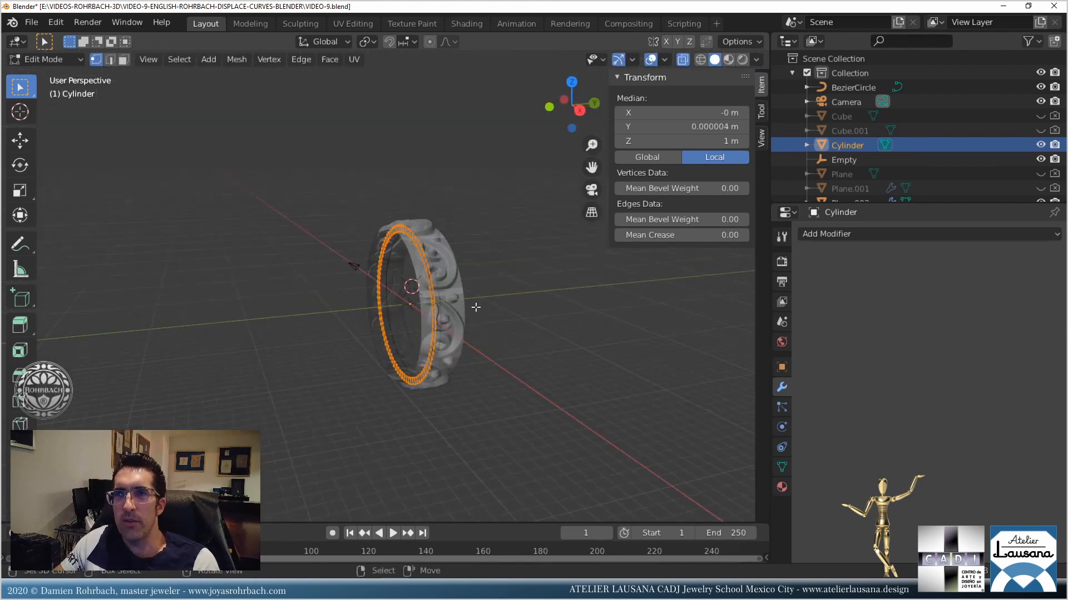
key(KP_3)
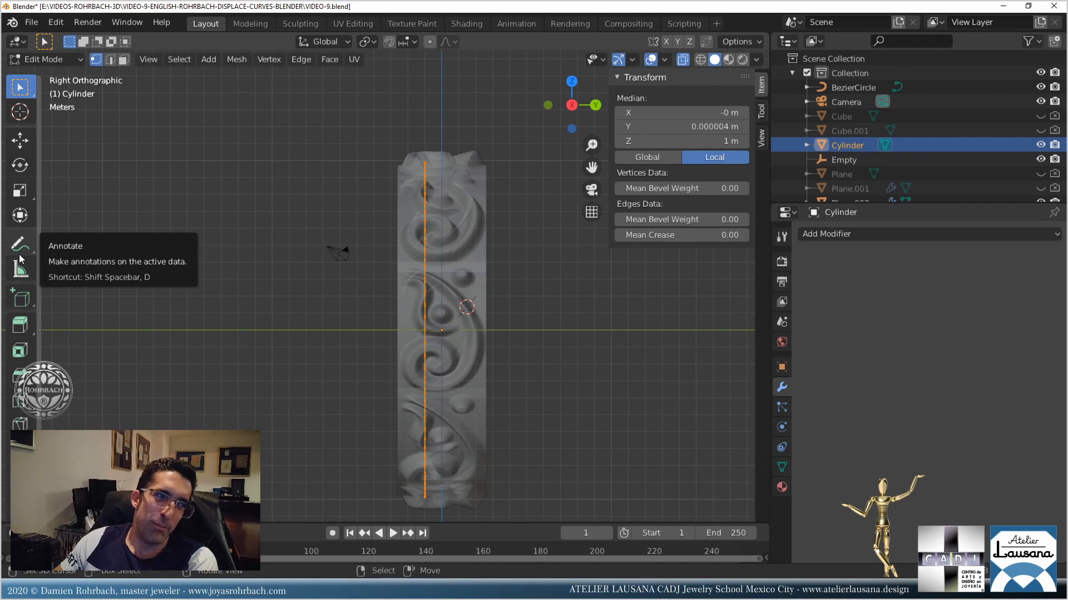
click(23, 136)
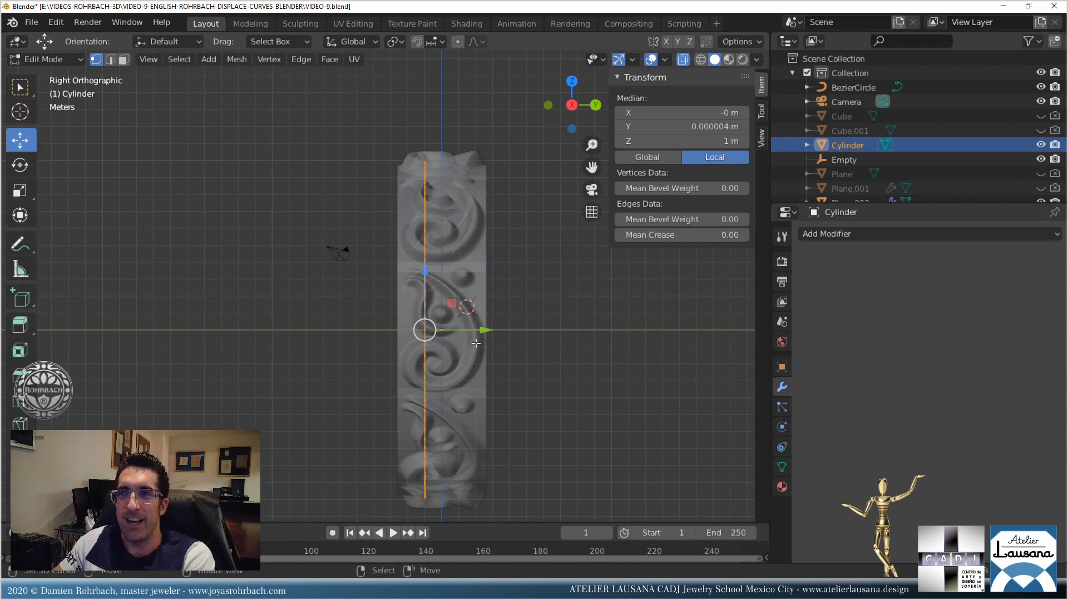
drag(482, 330, 455, 330)
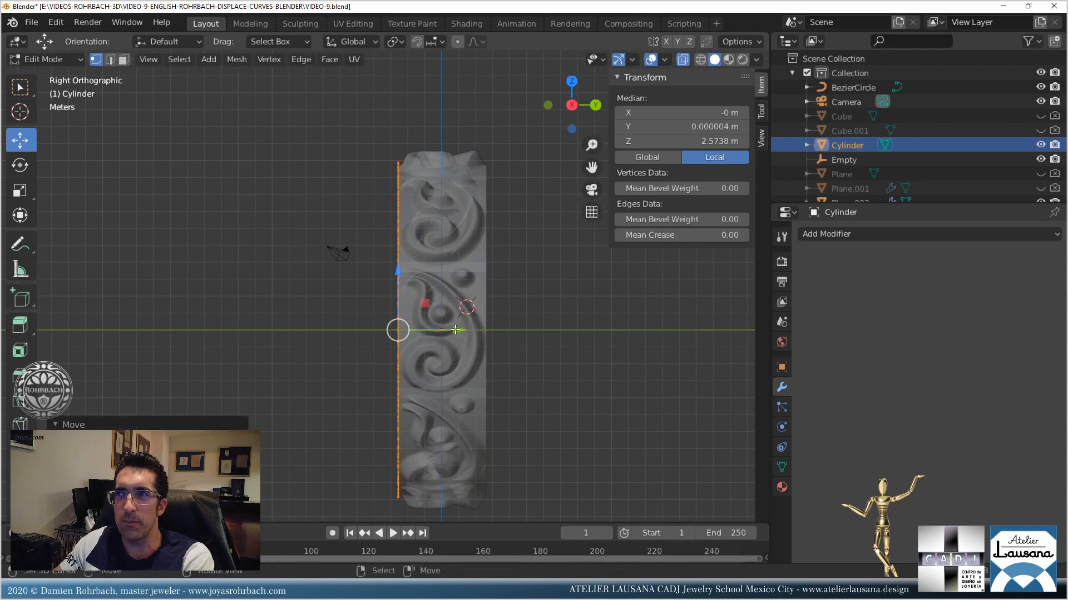
Set the flat ring's global median position to Y -2.6 m and Z 0 m.
click(649, 158)
click(672, 128)
key(BackSpace)
text(-2.6)
key(Return)
click(691, 136)
text(0)
key(Return)
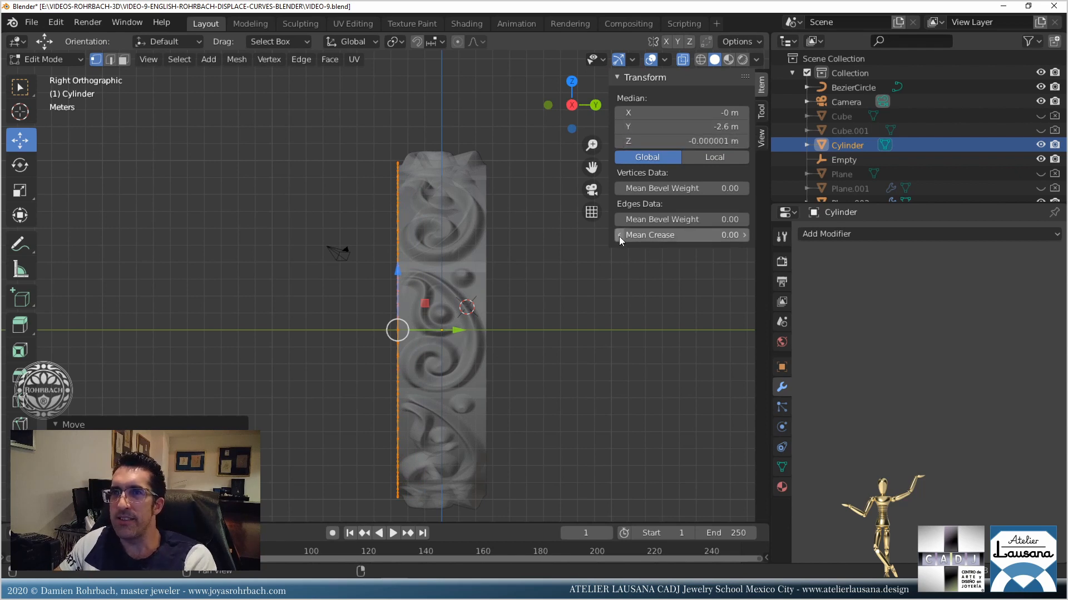
Extrude the flat ring along Y across the relief's width and set the new end's global median Y to 2.6 m.
key(e)
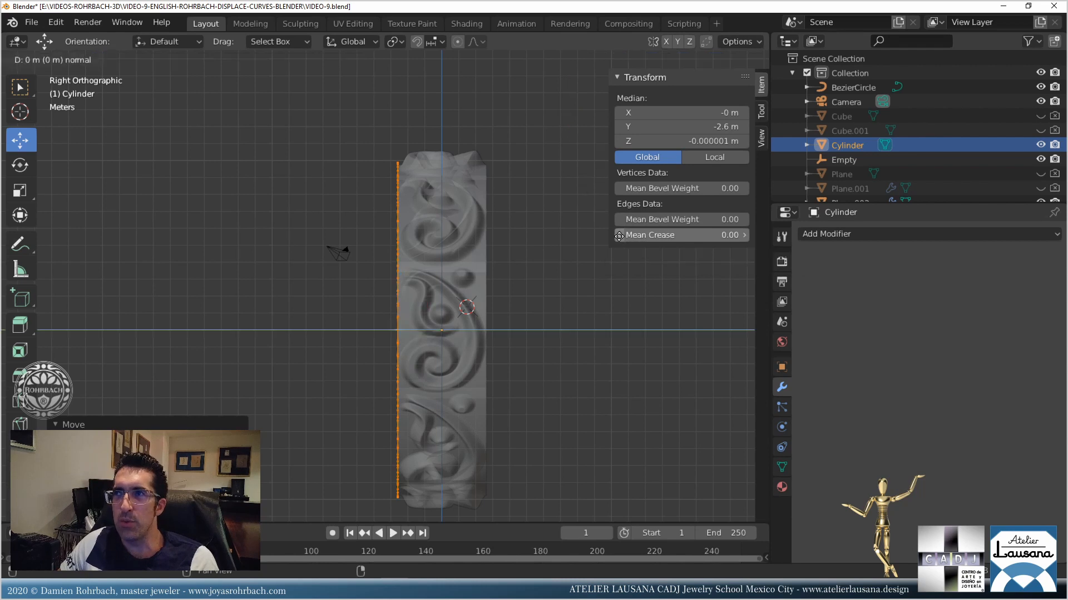
key(Return)
key(g)
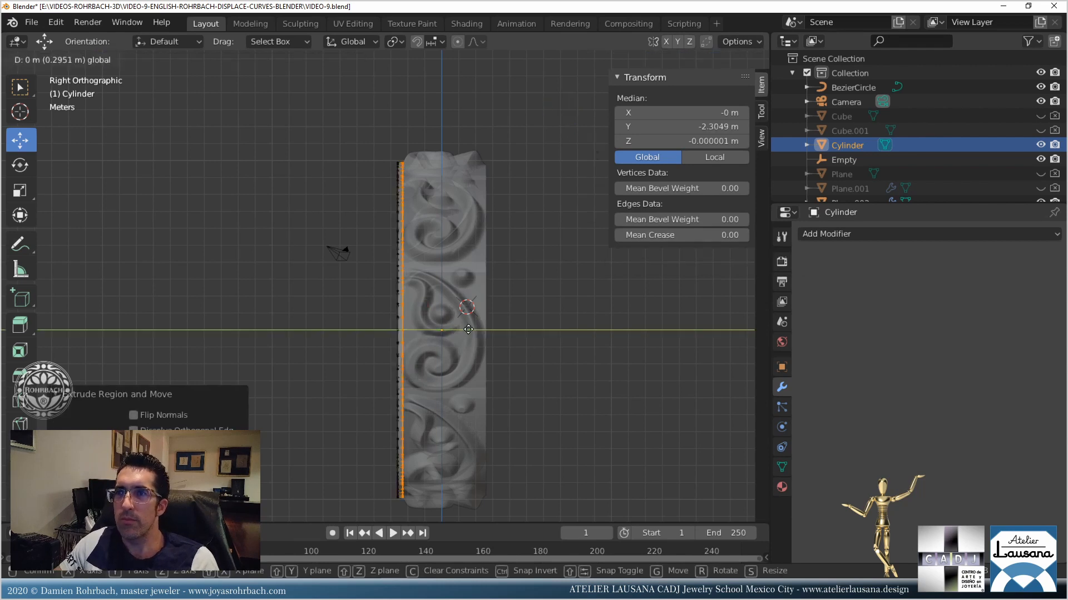
click(544, 334)
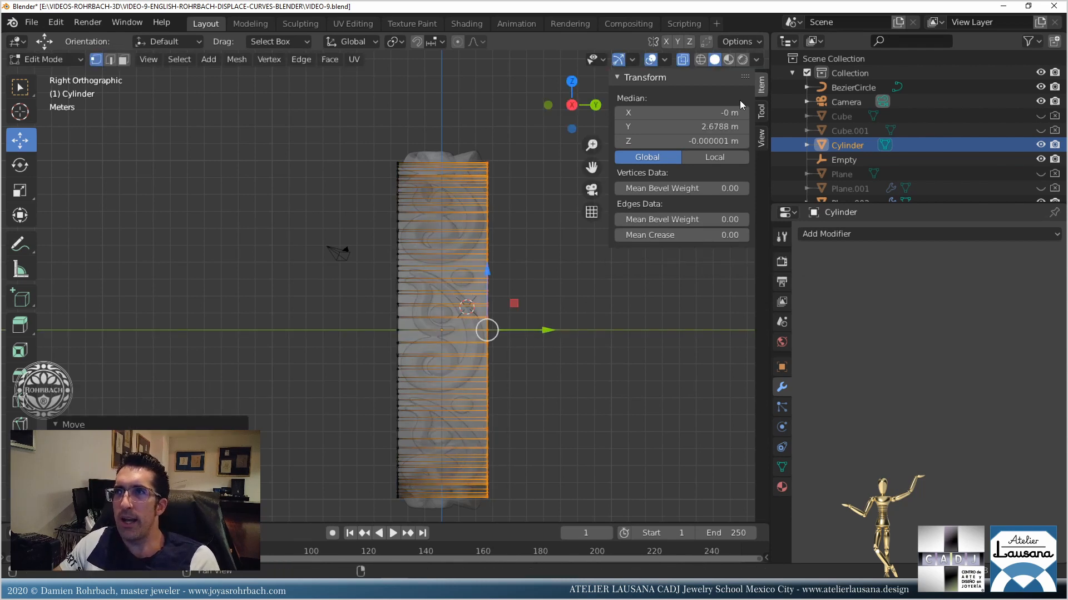
double_click(675, 127)
text(2.6)
key(Return)
middle_drag(474, 320, 537, 314)
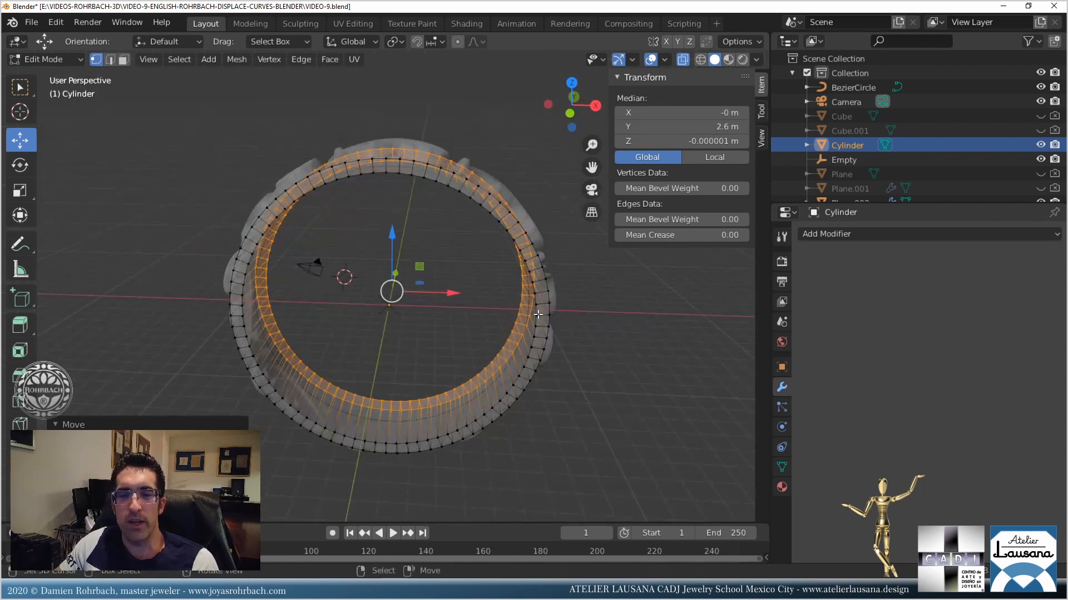
Return to Object Mode and apply Shade Smooth to the cylinder band.
key(Tab)
scroll(520, 348, down, 3)
middle_drag(422, 321, 362, 178)
click(193, 59)
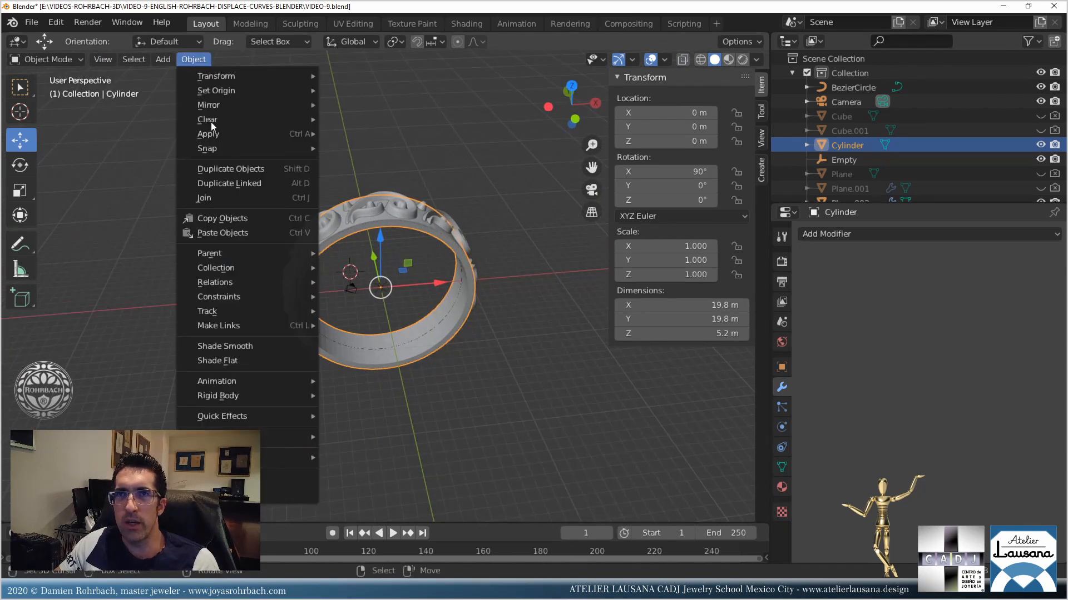
click(255, 340)
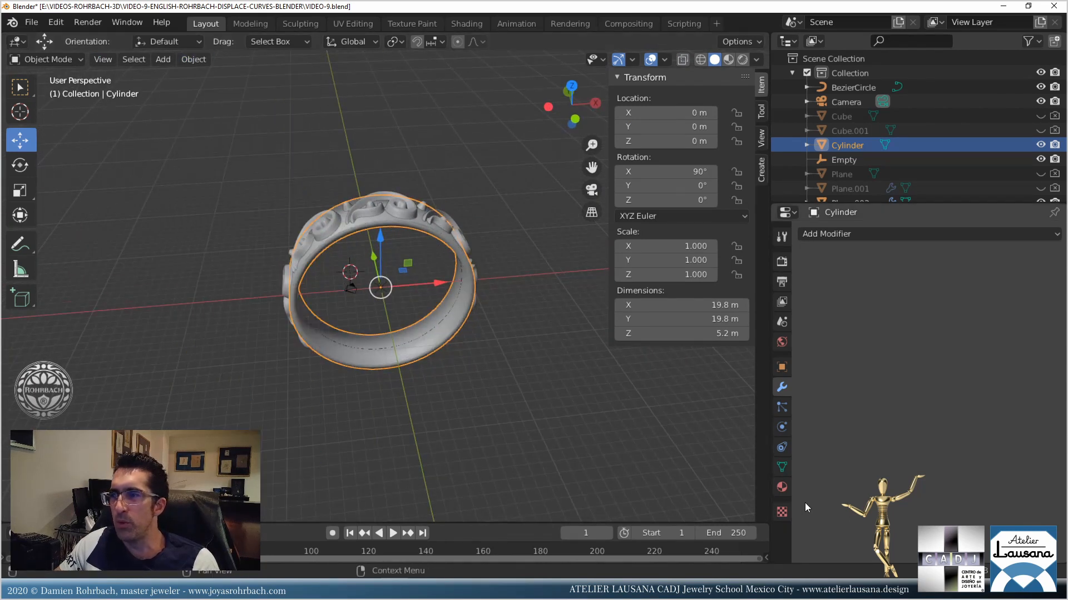
Enable Auto Smooth in the cylinder's normals settings and save the file.
click(782, 467)
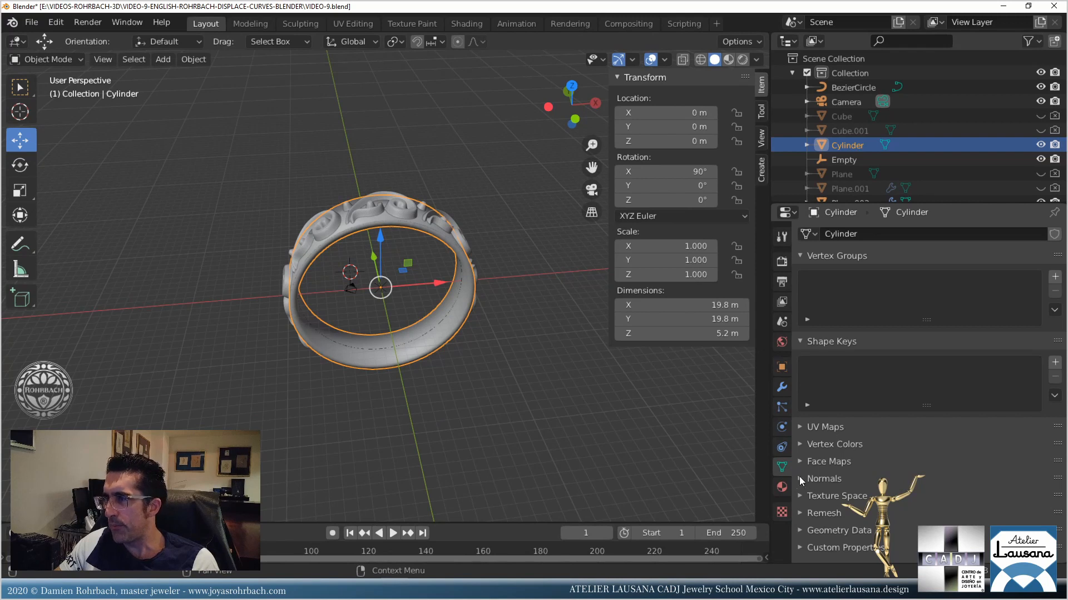
click(802, 482)
scroll(846, 464, down, 1)
click(902, 482)
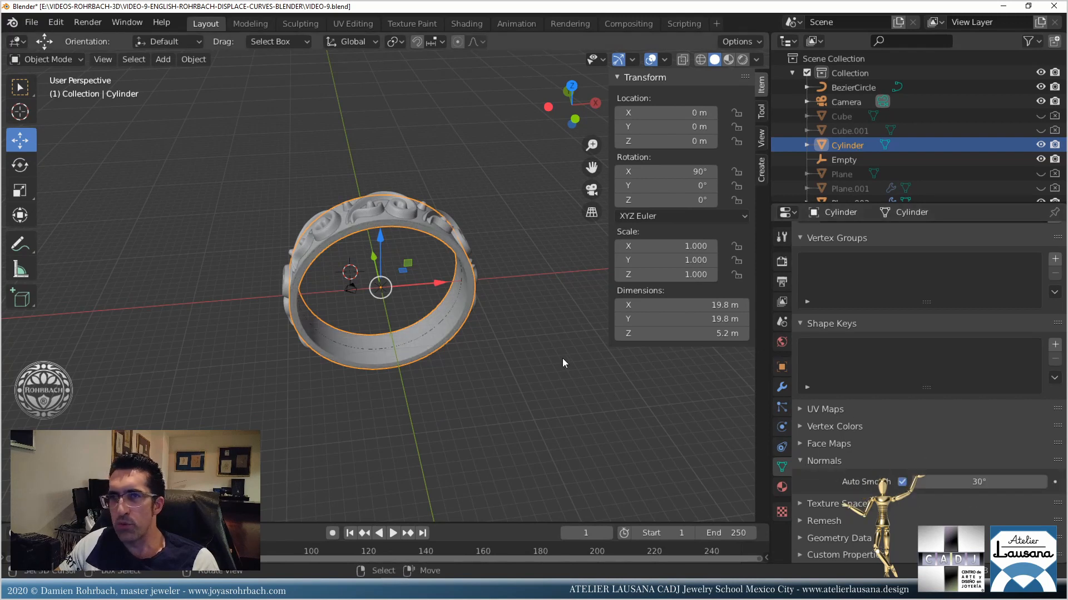
scroll(447, 238, up, 4)
key(ctrl+s)
scroll(448, 238, down, 3)
middle_drag(452, 259, 435, 242)
key(Tab)
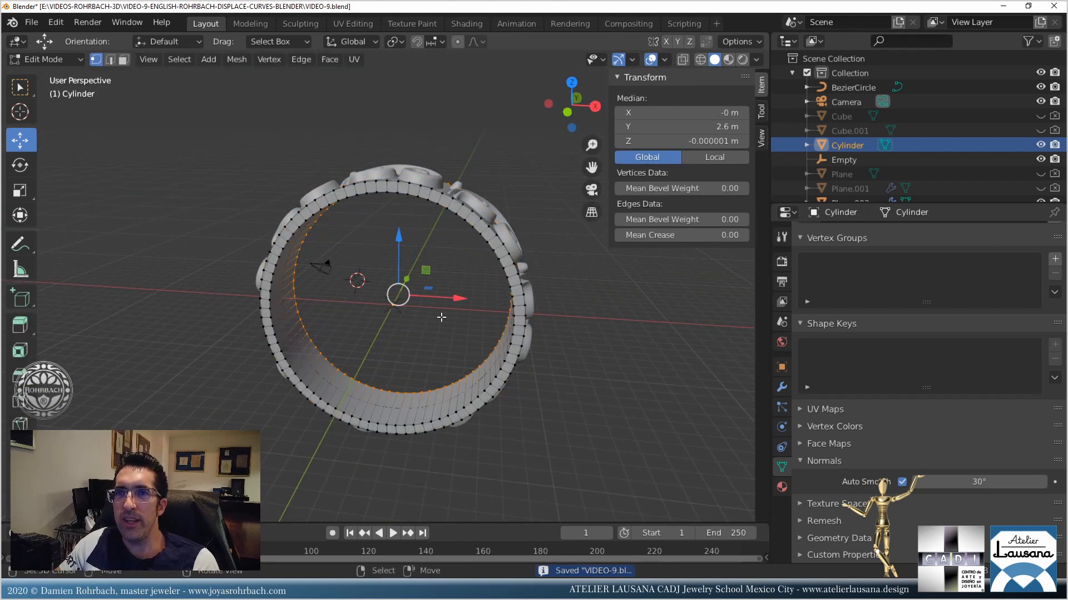
key(Tab)
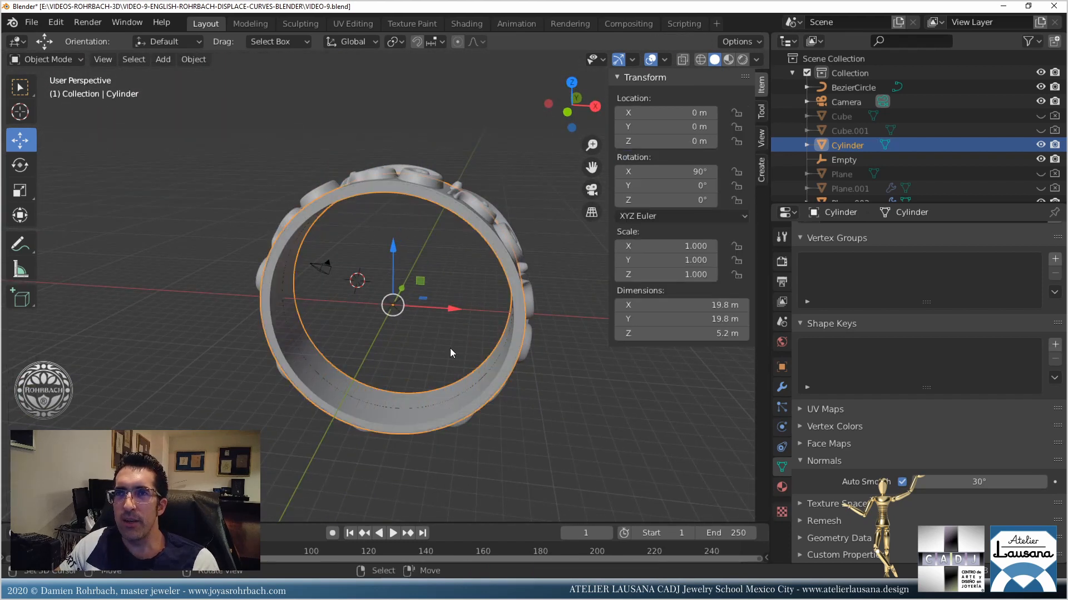
Add a Bevel modifier to the cylinder band and set its Segments to 3.
click(781, 388)
click(889, 234)
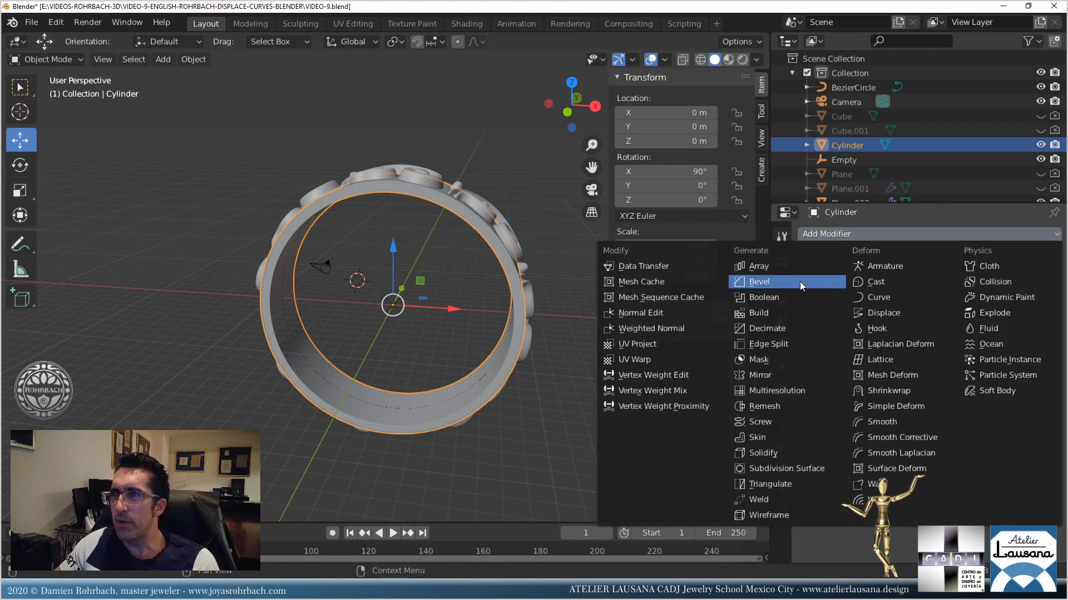
click(800, 282)
scroll(466, 189, up, 2)
middle_drag(466, 189, 458, 246)
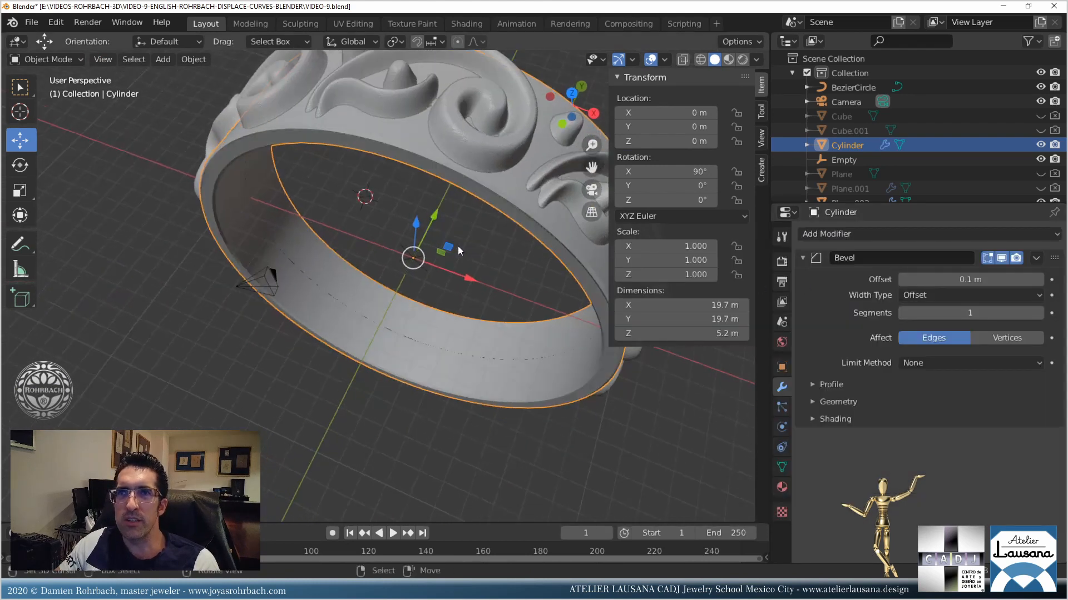
click(1038, 313)
click(1038, 313)
middle_drag(326, 342, 477, 317)
middle_drag(396, 237, 407, 272)
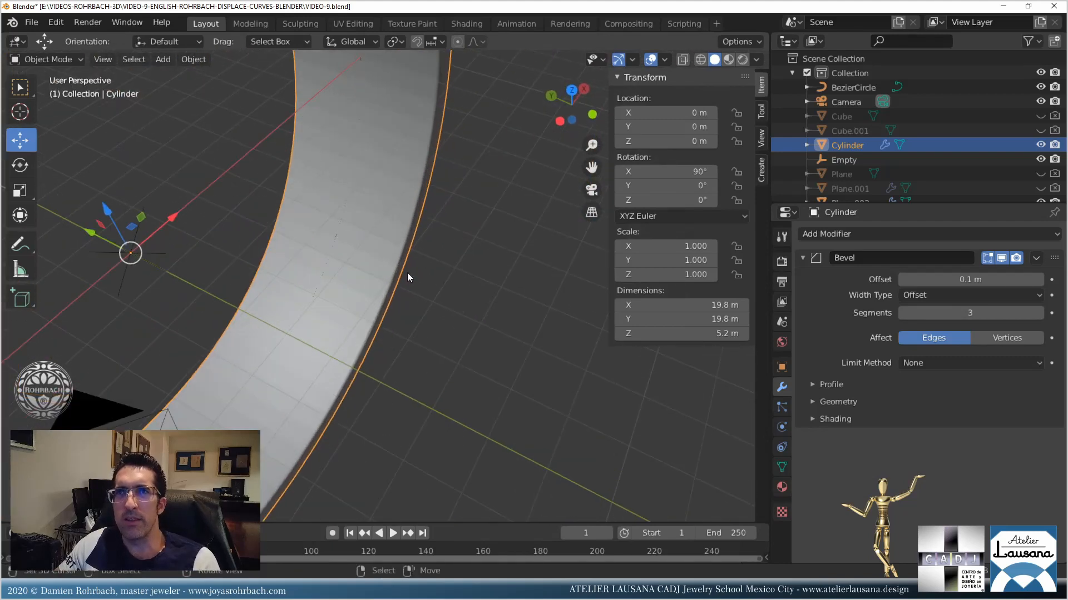
Add a Smooth modifier to the cylinder band and set its Repeat to 10.
click(900, 233)
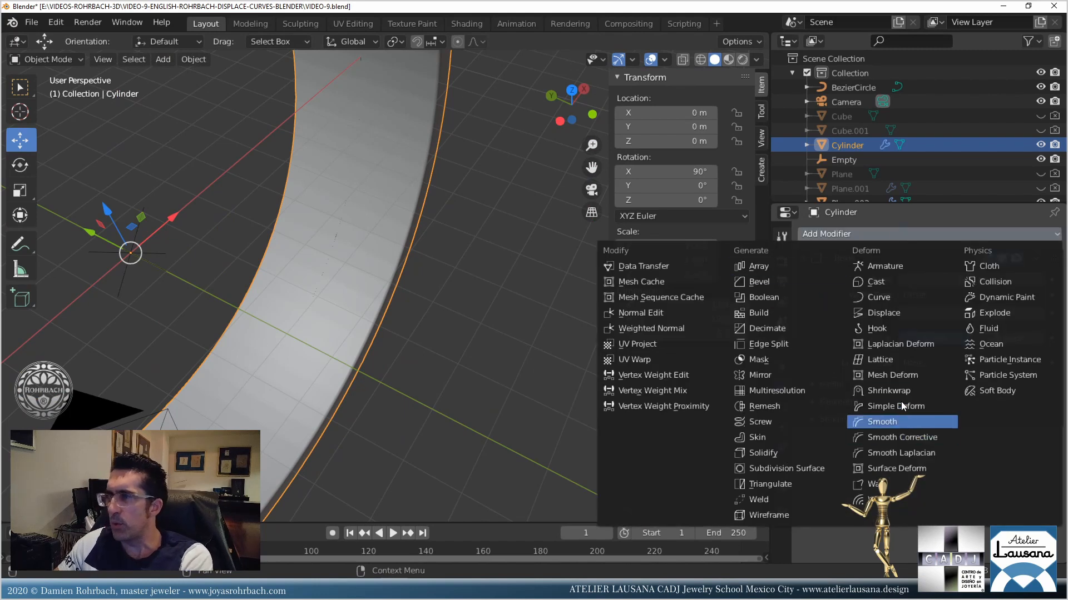
click(892, 426)
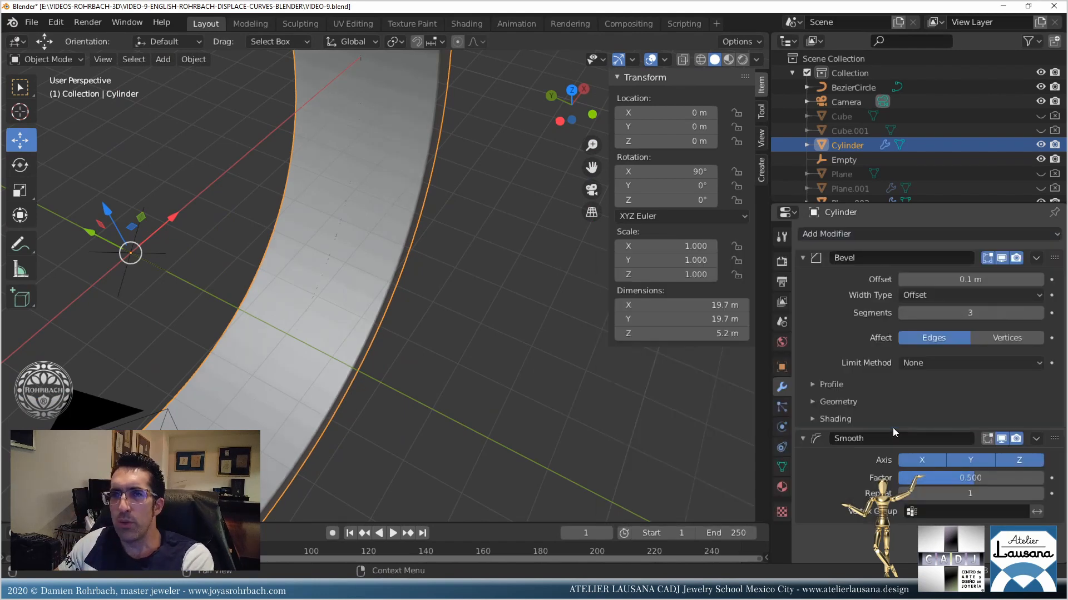
middle_drag(612, 355, 503, 285)
click(961, 494)
text(10)
key(Return)
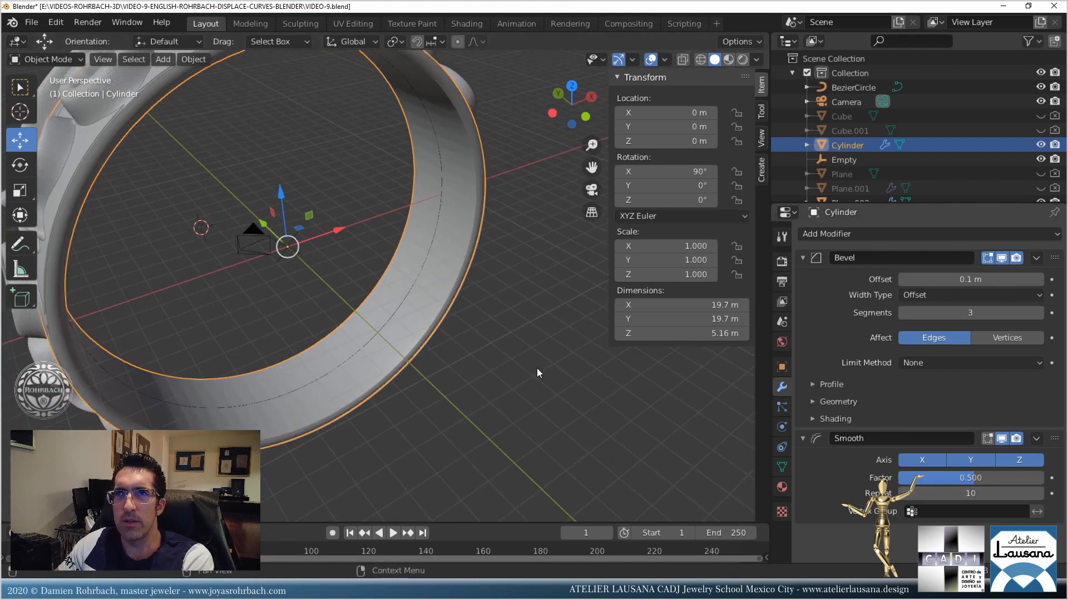
Try the Smooth modifier with Repeat at 25, and with Repeat at 20 and Factor at 0.2.
click(973, 496)
text(25)
key(Return)
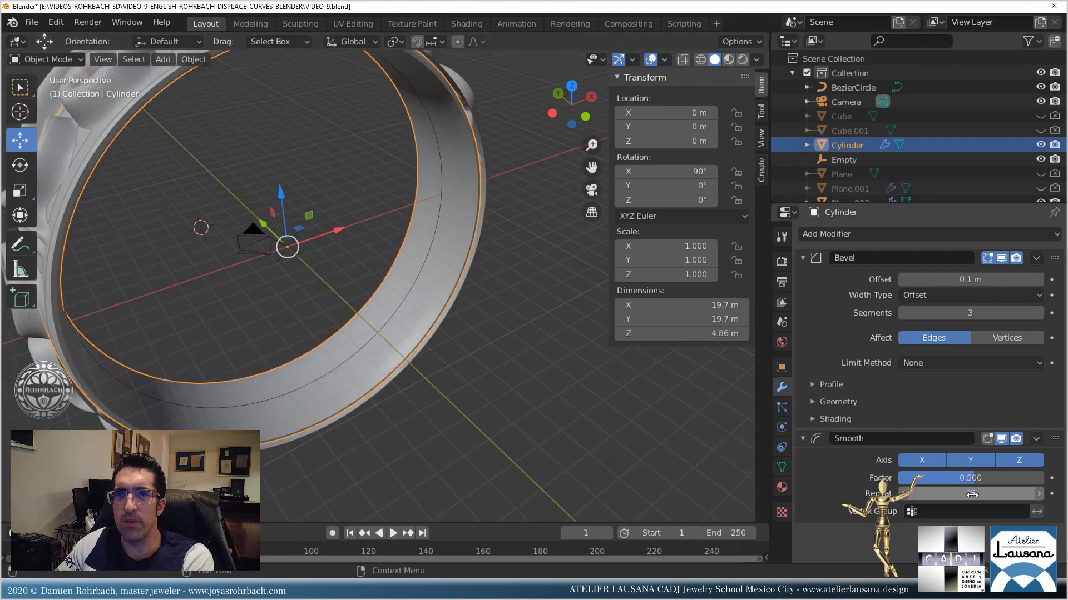
click(973, 494)
text(20)
key(Return)
click(978, 479)
text(.2)
key(Return)
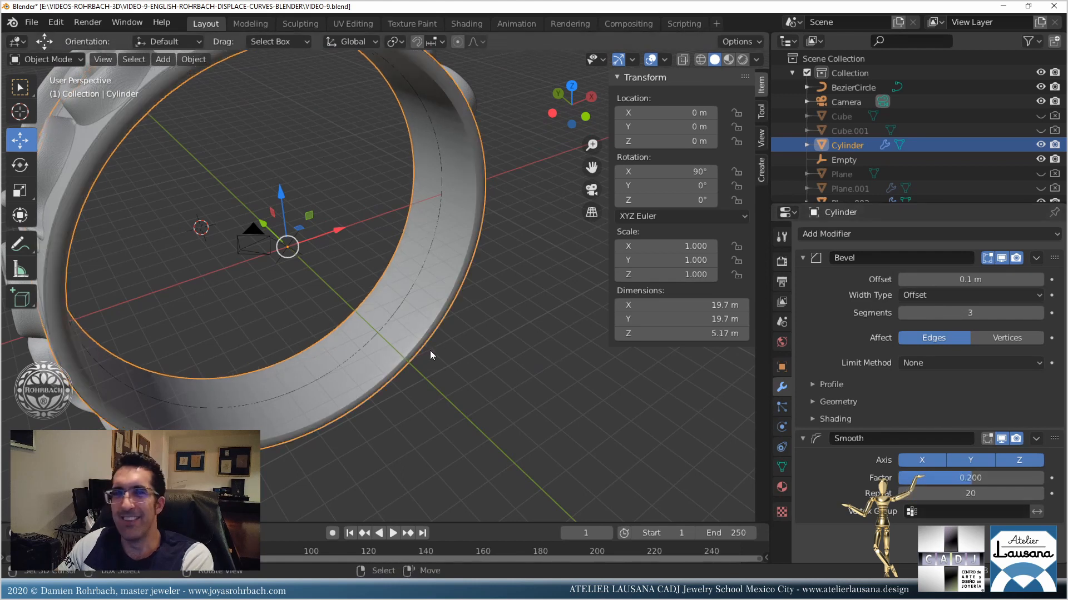
Delete the Smooth modifier from the cylinder band and save the file.
click(1036, 438)
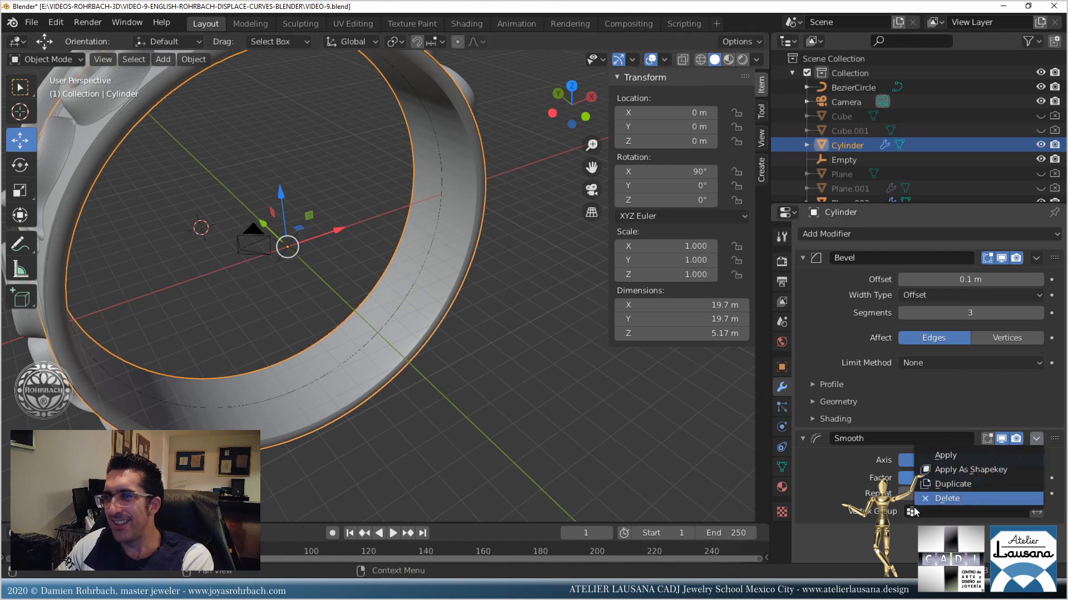
click(962, 498)
key(ctrl+s)
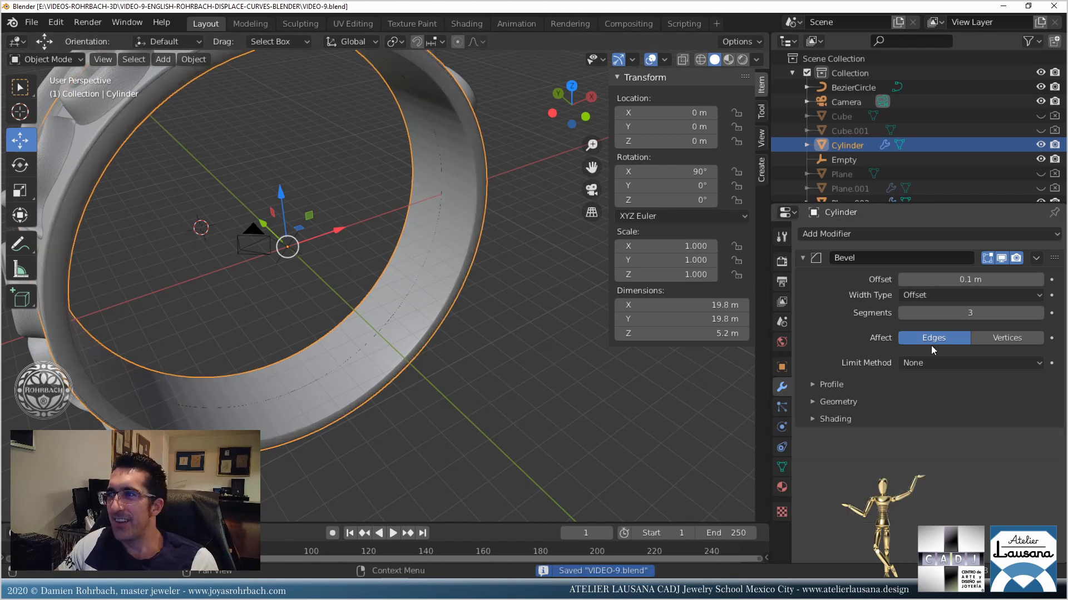
Set the Bevel modifier's Limit Method to Angle, keeping Affect on Edges.
click(987, 341)
click(969, 340)
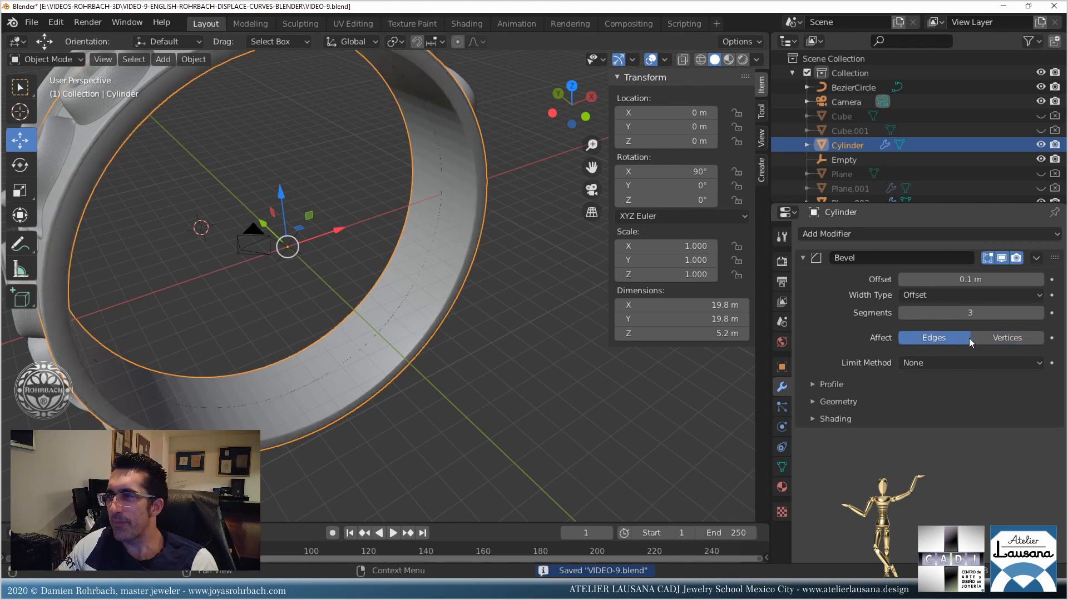
click(939, 362)
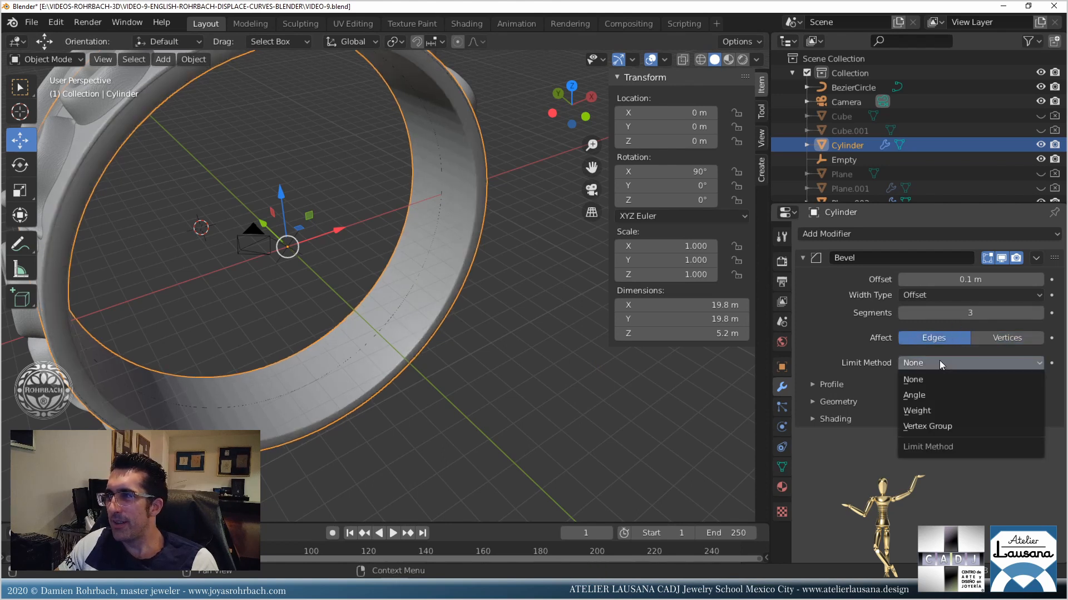
click(937, 394)
Inspect the band's bevelled edges and the relief from several sides, frame the band, and save the file.
scroll(484, 322, up, 3)
scroll(483, 322, down, 3)
shift+middle_drag(446, 216, 449, 380)
scroll(447, 322, up, 2)
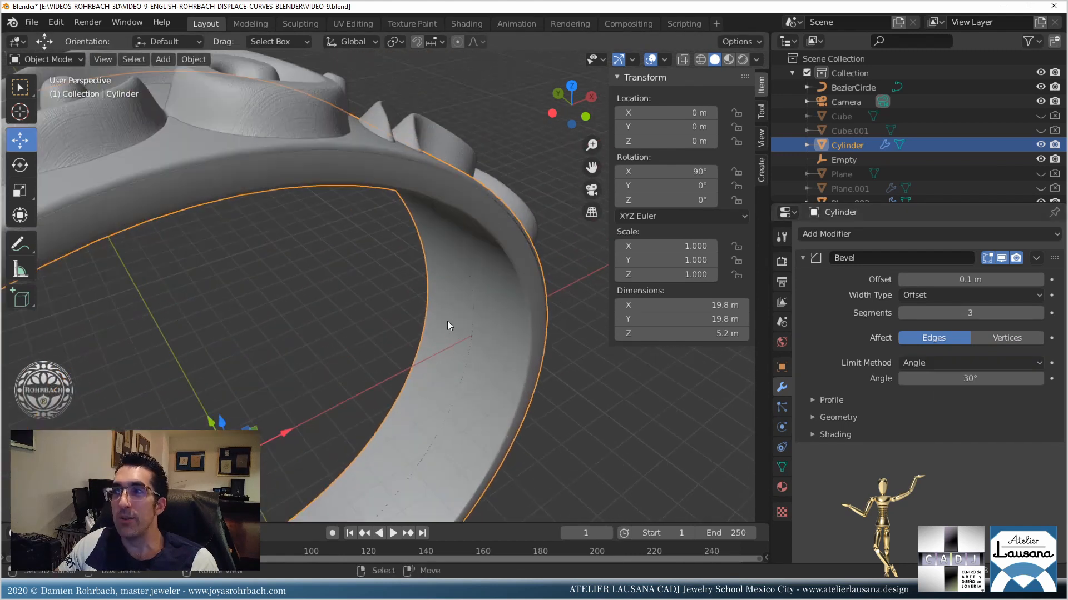
shift+middle_drag(380, 139, 312, 261)
scroll(389, 301, down, 4)
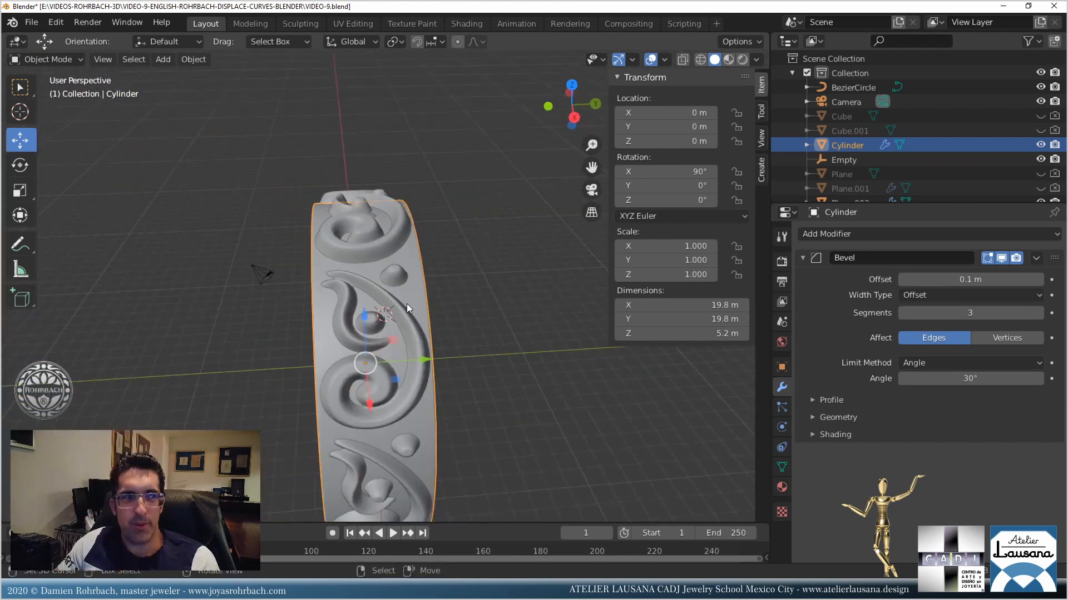
scroll(422, 346, down, 4)
scroll(422, 345, up, 7)
middle_drag(349, 300, 488, 323)
key(KP_Decimal)
key(ctrl+s)
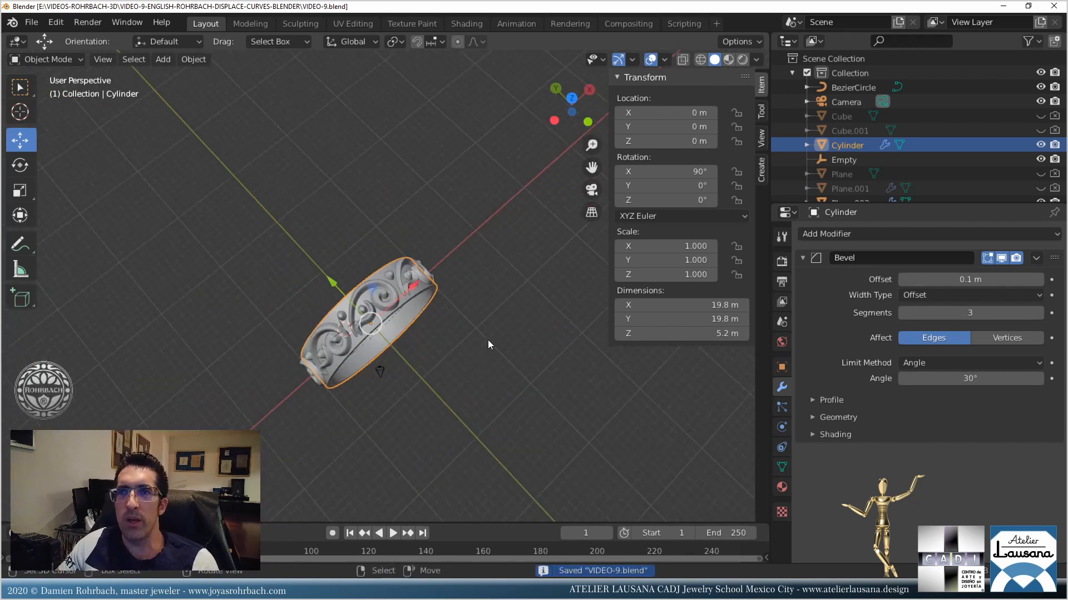
middle_drag(471, 404, 409, 326)
scroll(408, 323, up, 3)
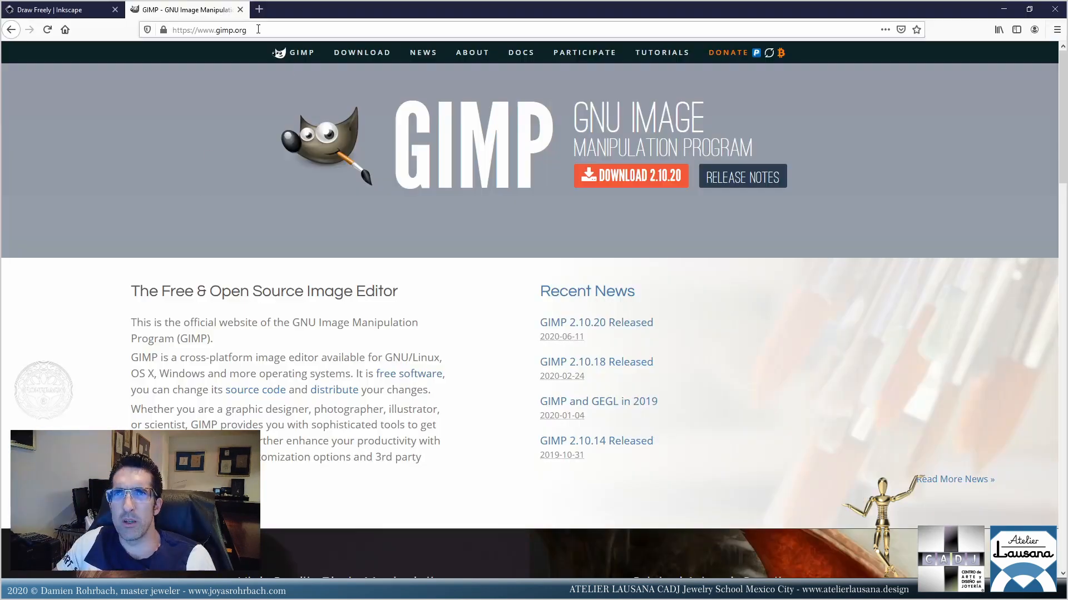
Search the web for "woven jewelry" in a new browser tab and show the image results.
click(259, 9)
click(423, 159)
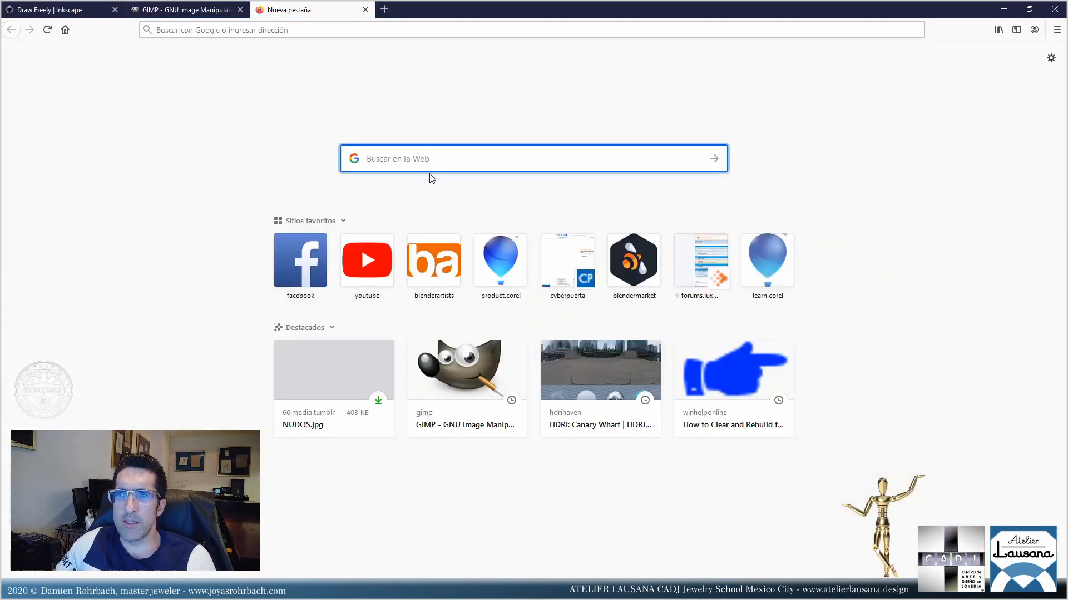
text(woven )
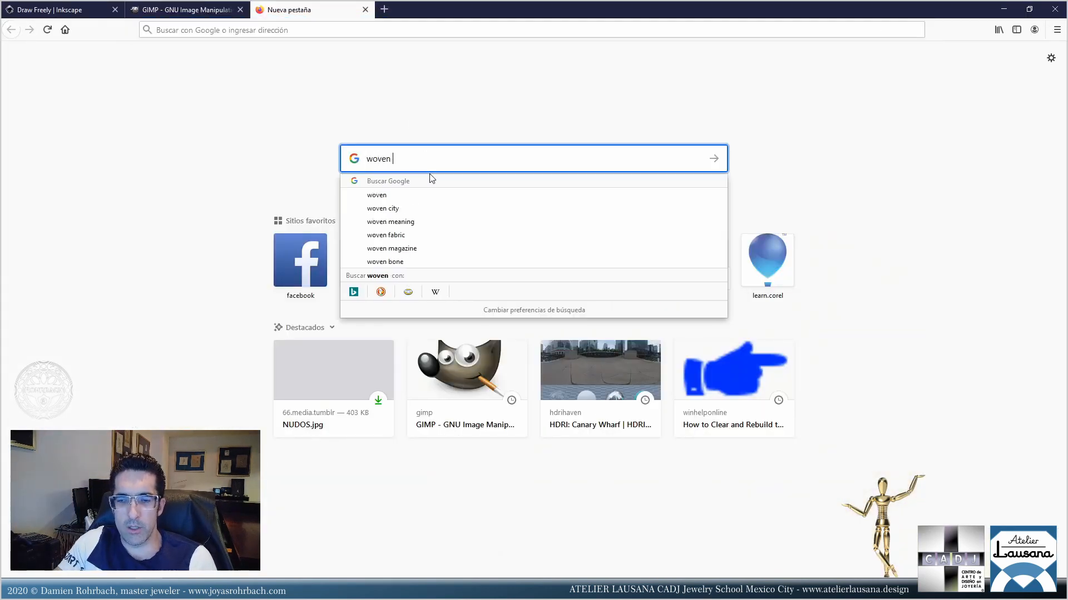
text(jewelry)
key(Return)
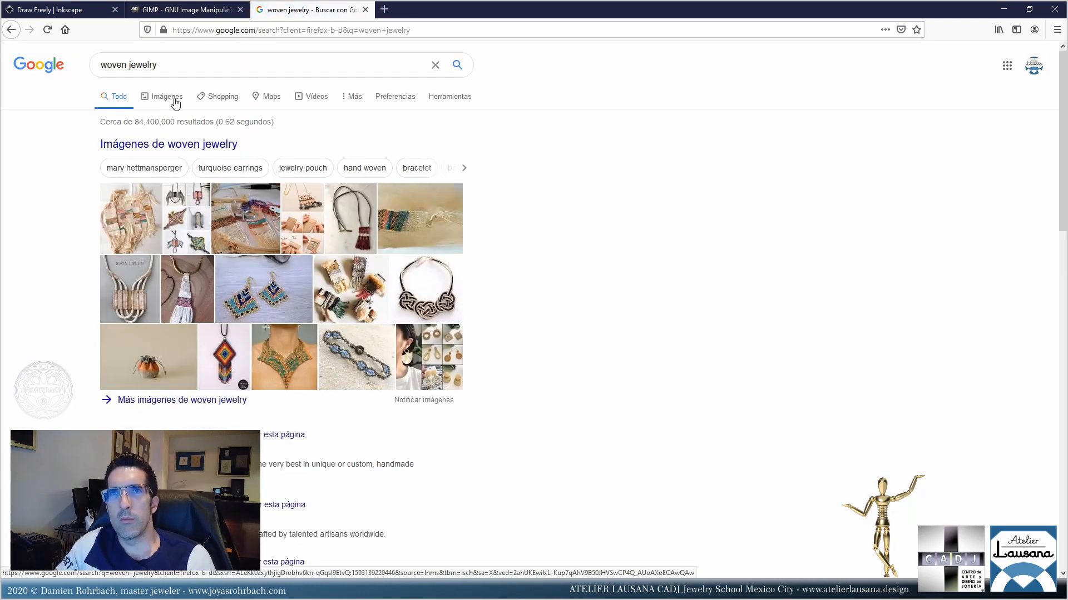
click(175, 100)
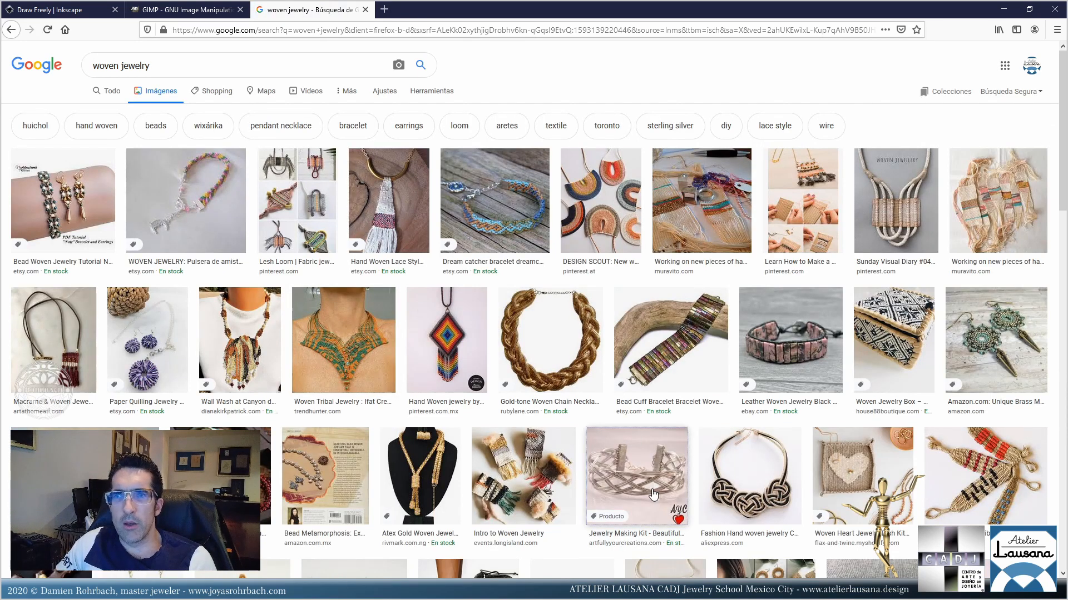
Examine the woven wire cuff bracelet image and look through the other woven jewelry pictures.
click(653, 494)
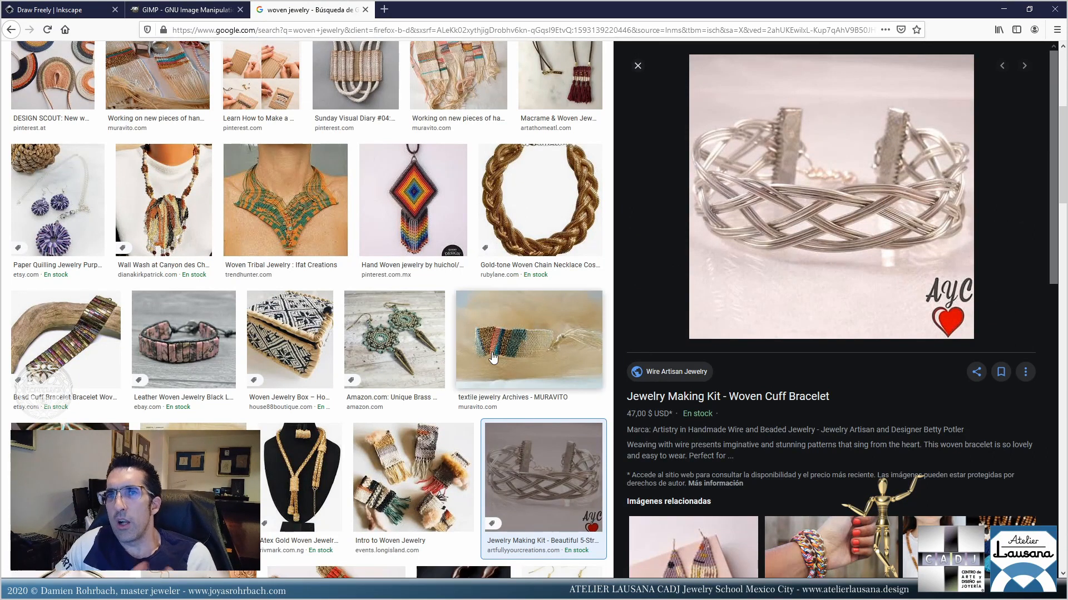
scroll(493, 358, down, 6)
scroll(493, 358, down, 1)
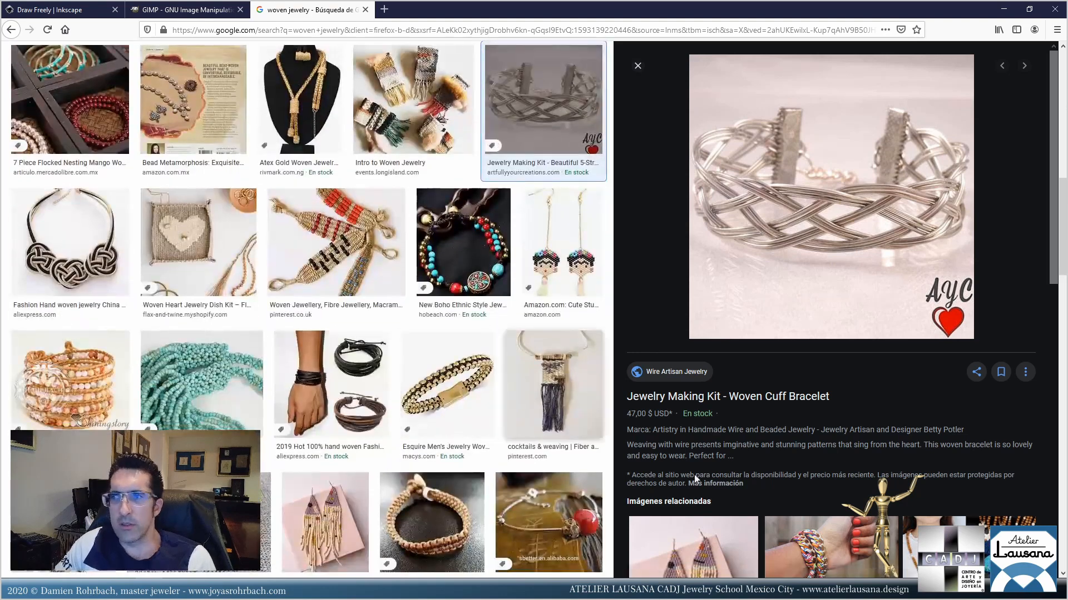
scroll(738, 491, down, 7)
scroll(738, 490, up, 14)
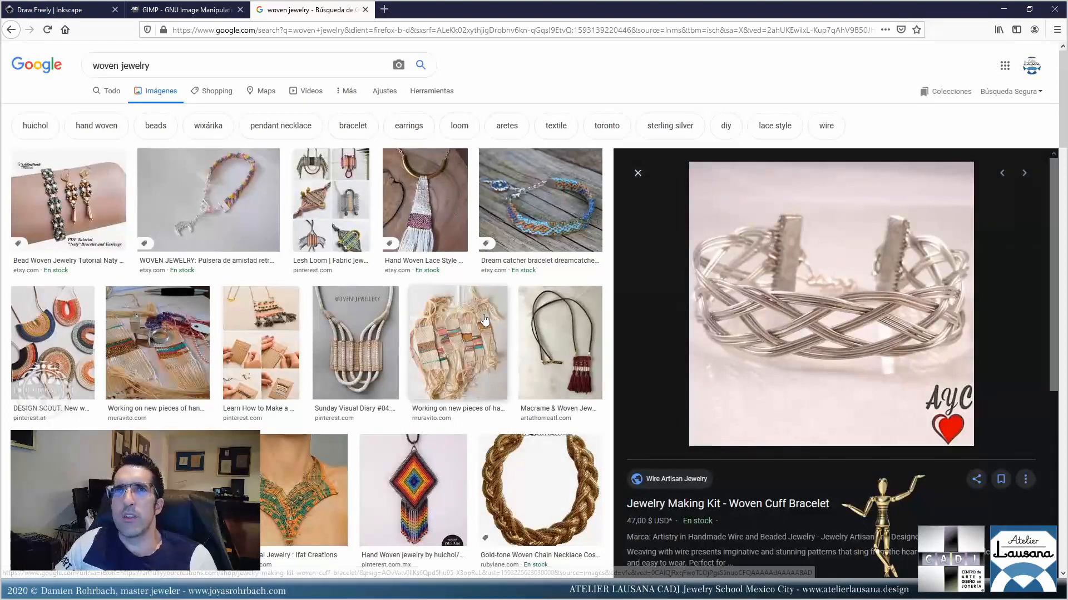
Filter the image results by bracelet, and refine the image search to "woven wire jewelry".
click(363, 130)
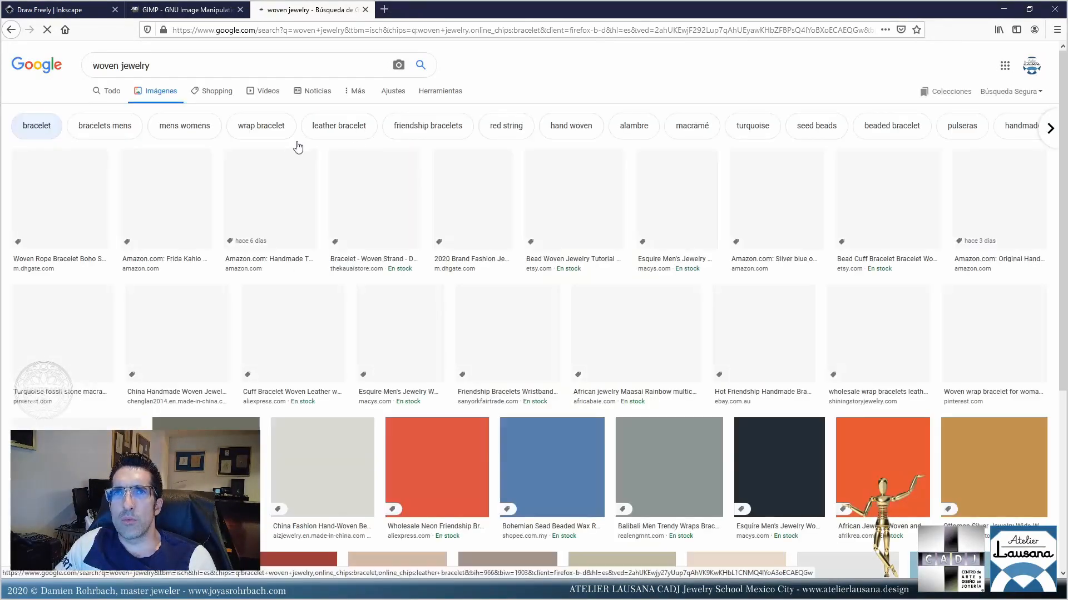
click(122, 72)
text(wire)
key(Return)
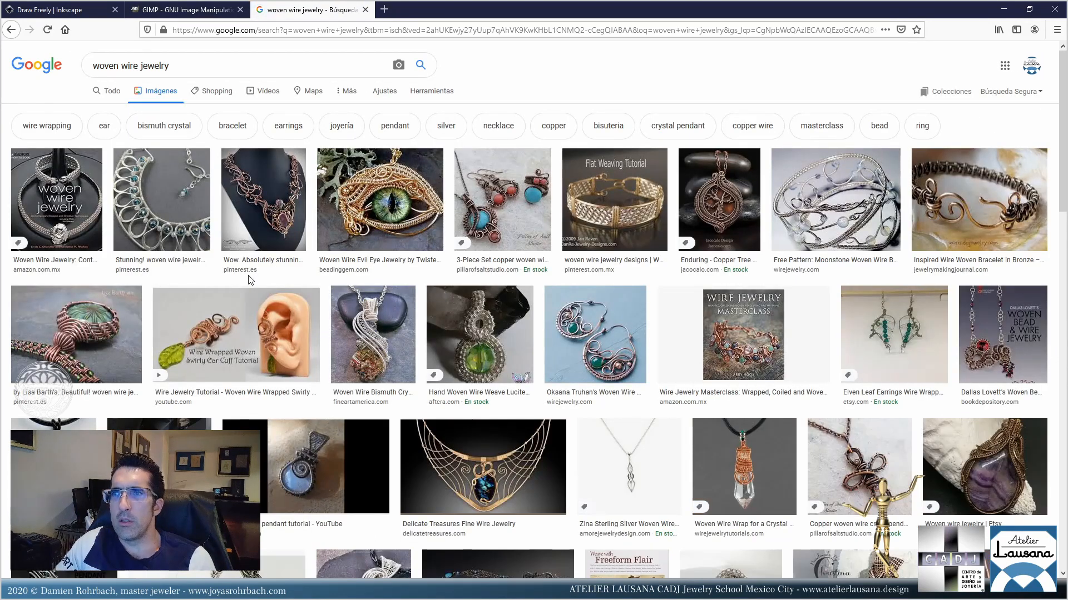
Open the Flat Weaving Tutorial bracelet on Pinterest and follow the related pins to the 'In Braids' sterling silver cuff.
click(628, 195)
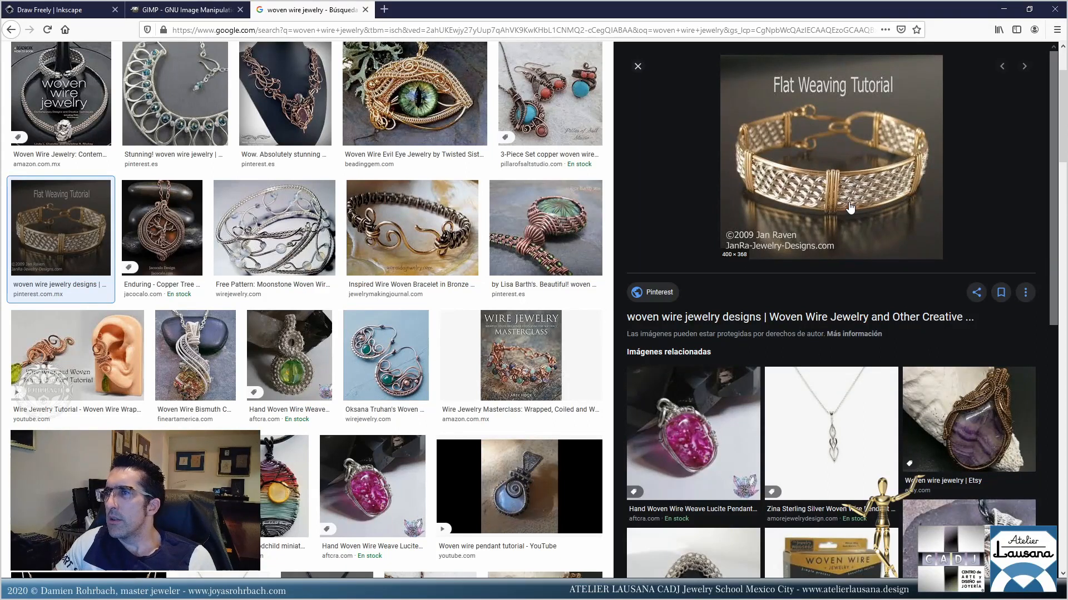
click(837, 113)
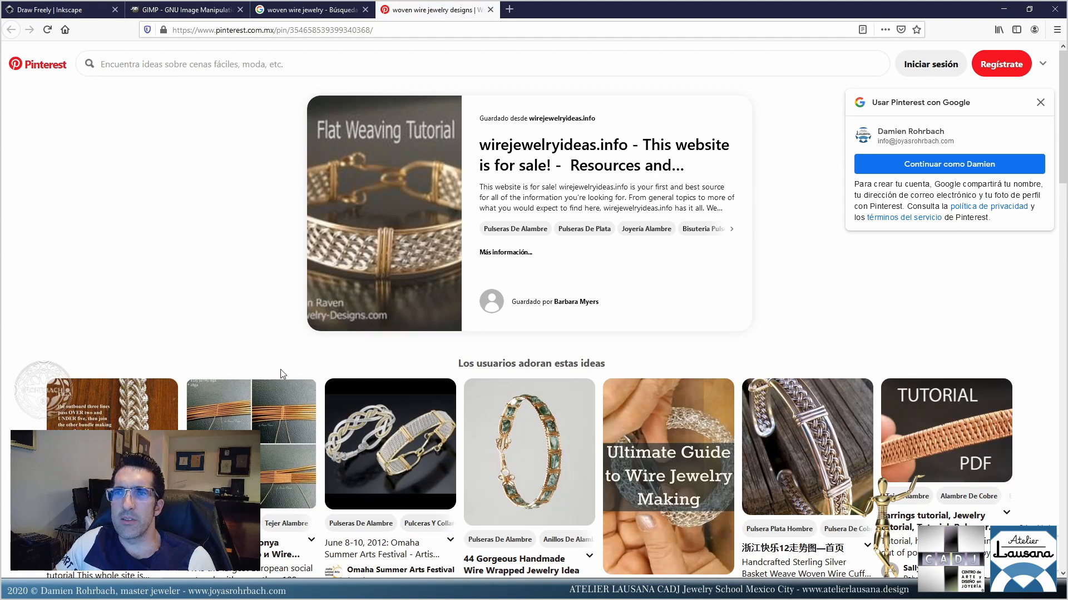
click(777, 397)
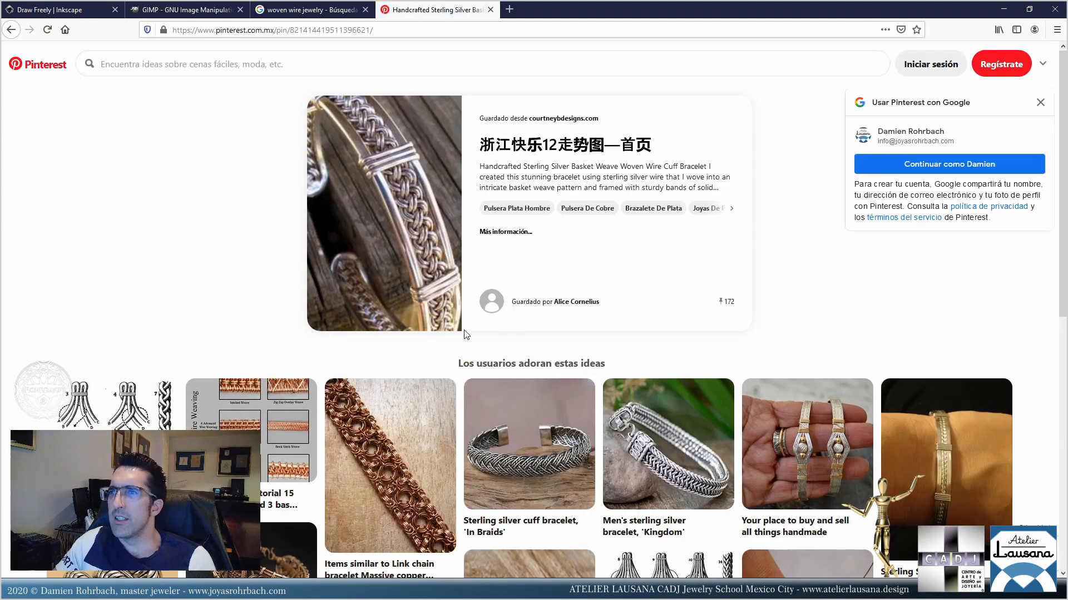
scroll(529, 263, down, 3)
click(529, 263)
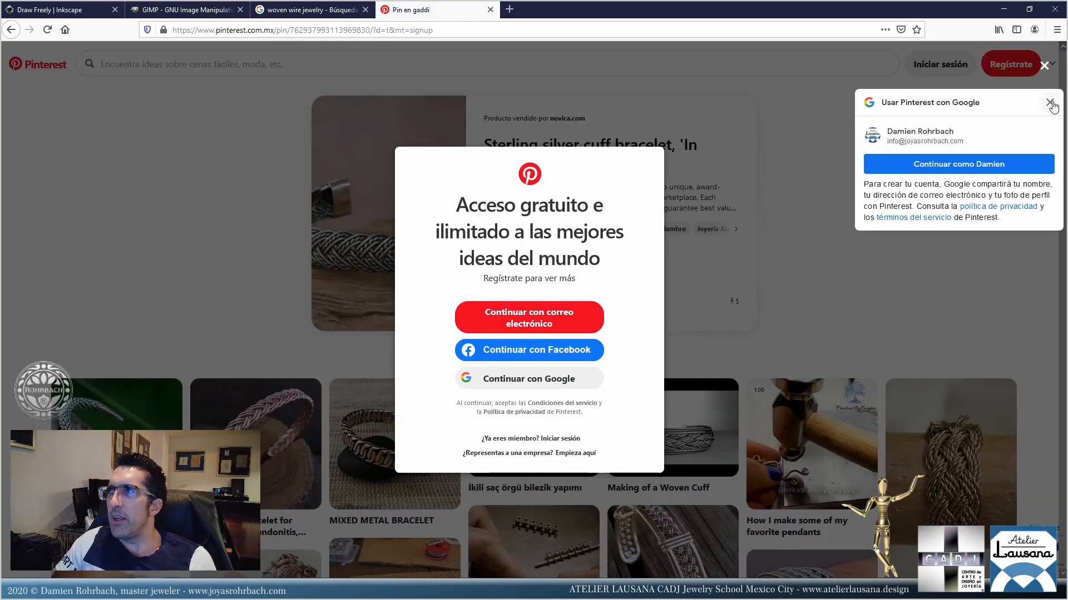
Dismiss the Pinterest sign-in prompts and examine the related braided bracelets and braiding diagrams.
click(1050, 102)
click(848, 190)
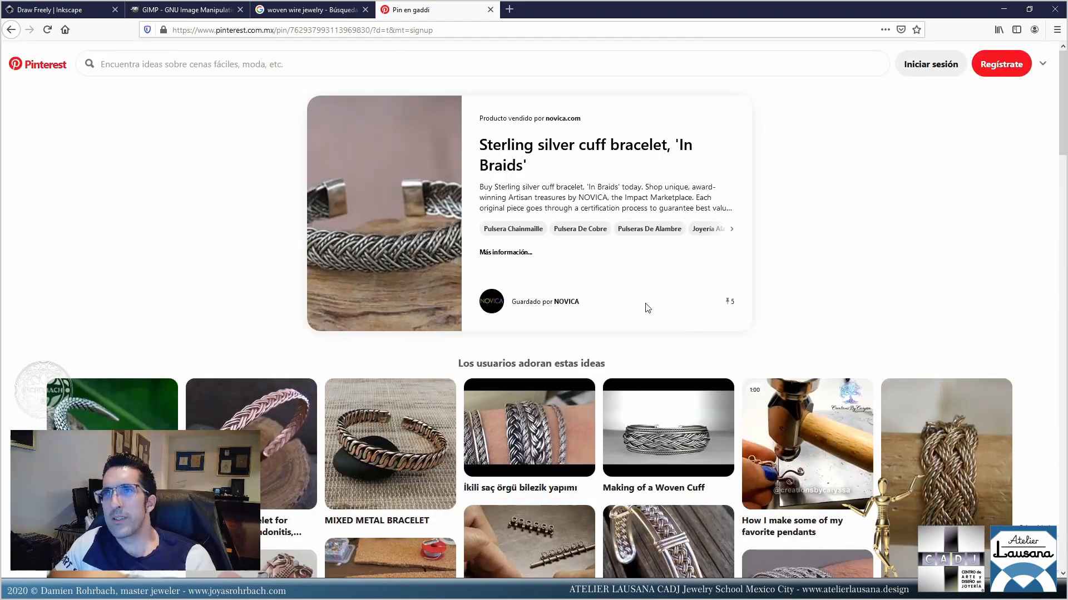
scroll(578, 405, down, 4)
scroll(578, 404, down, 5)
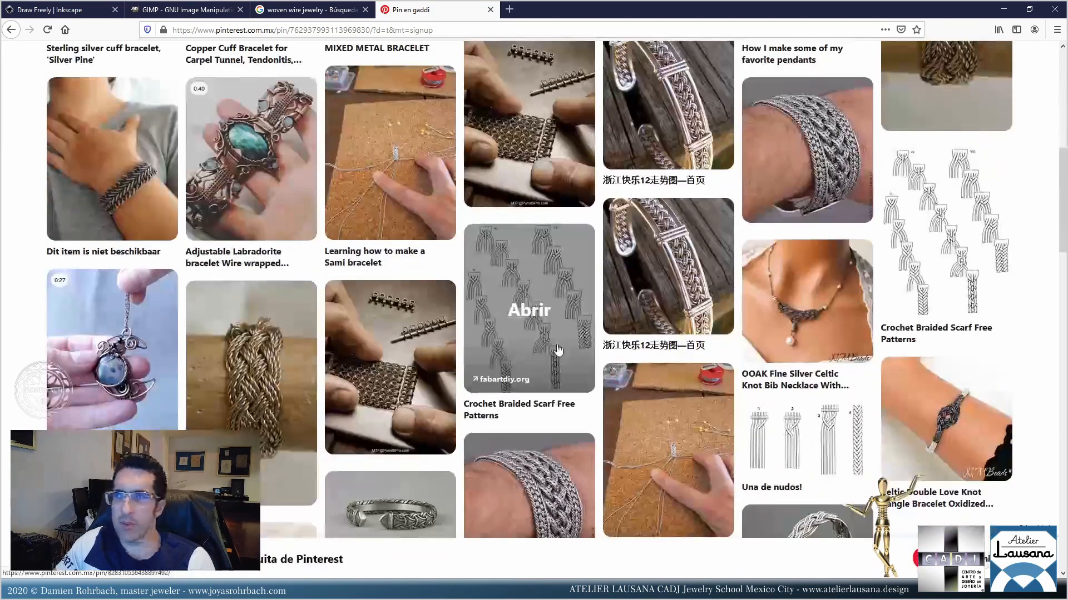
scroll(611, 389, up, 9)
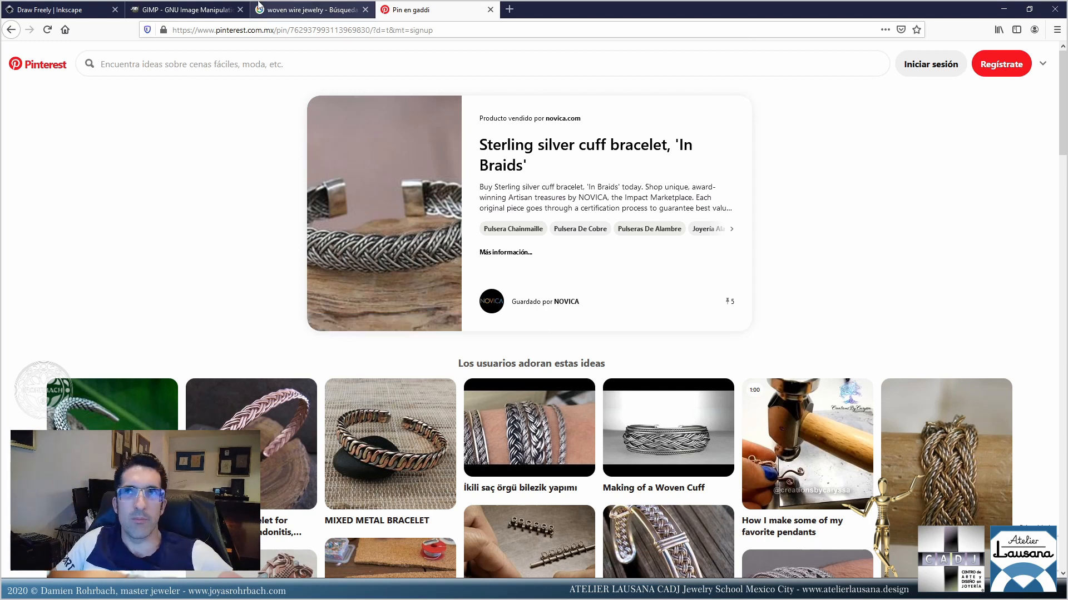
Load google.com in the current Pinterest tab.
click(282, 32)
text(tr)
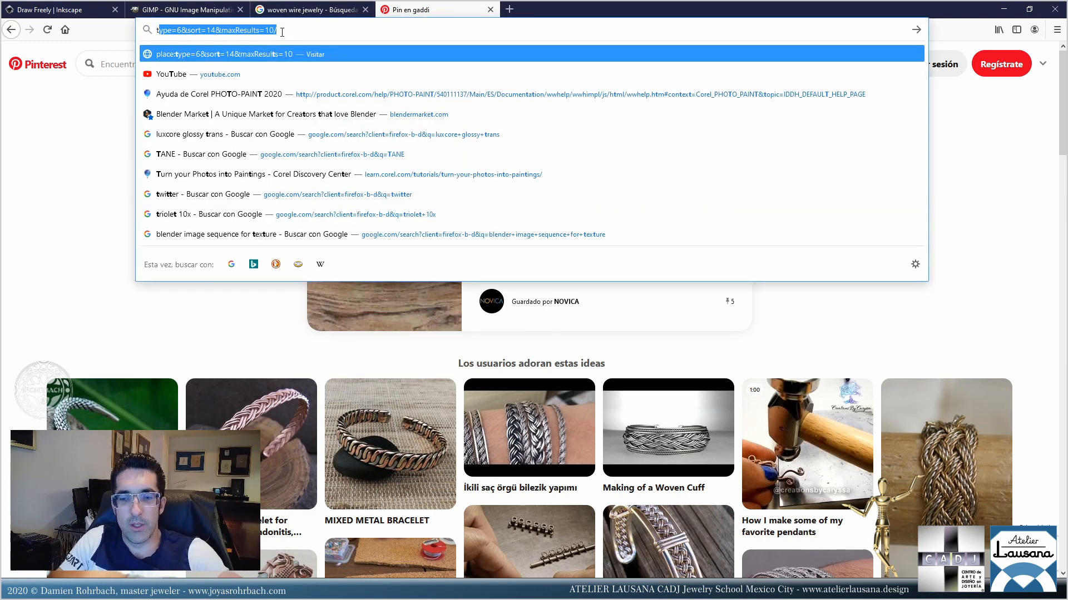
key(BackSpace)
key(BackSpace)
text(google.com/)
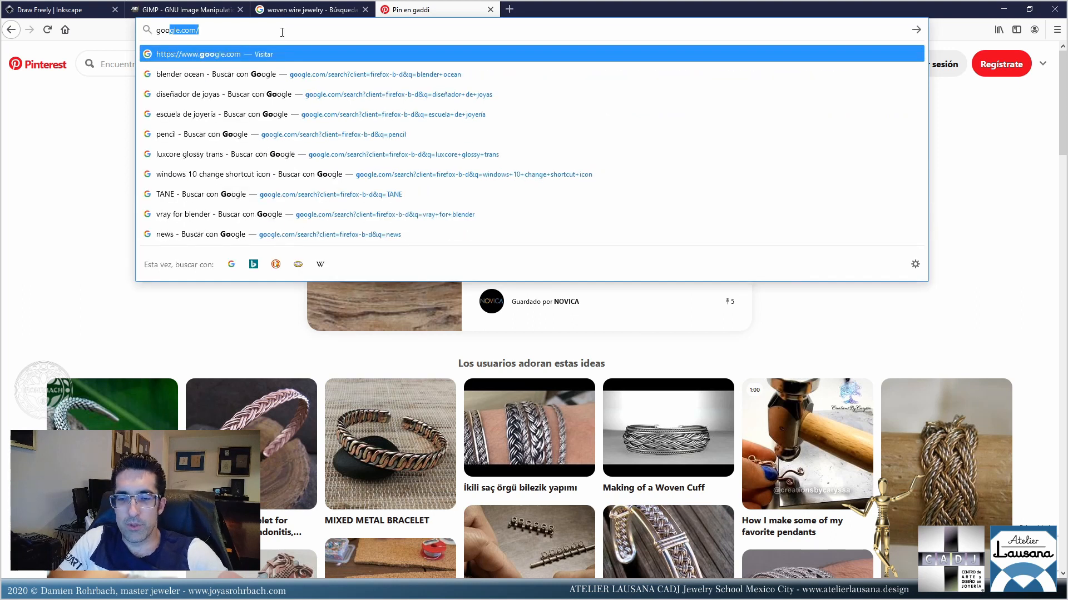
key(Return)
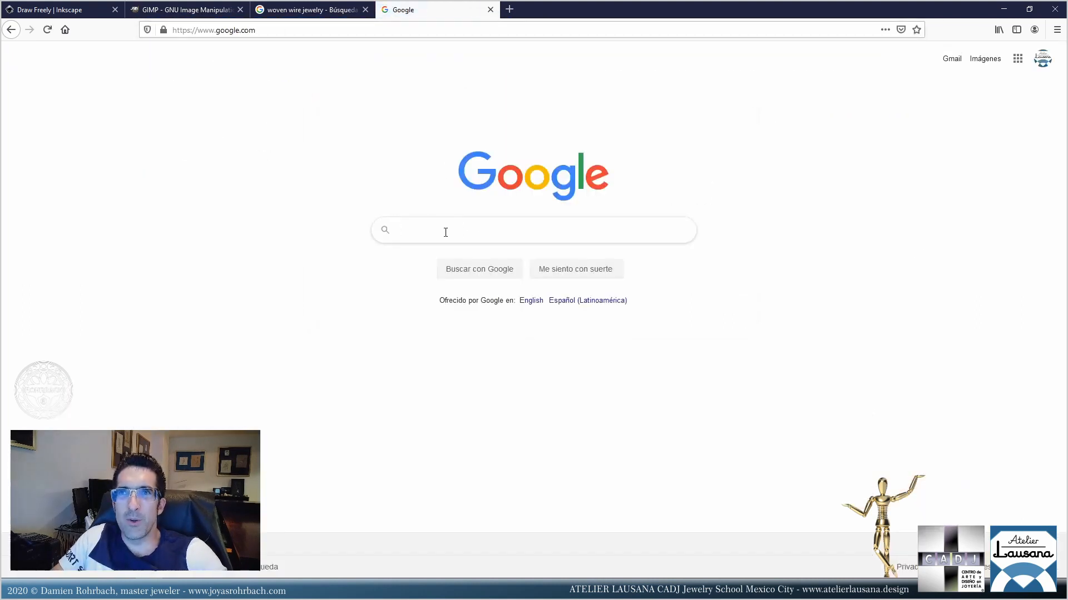
Search for "trenzado in english" to look up the translation.
click(443, 231)
text(trenza)
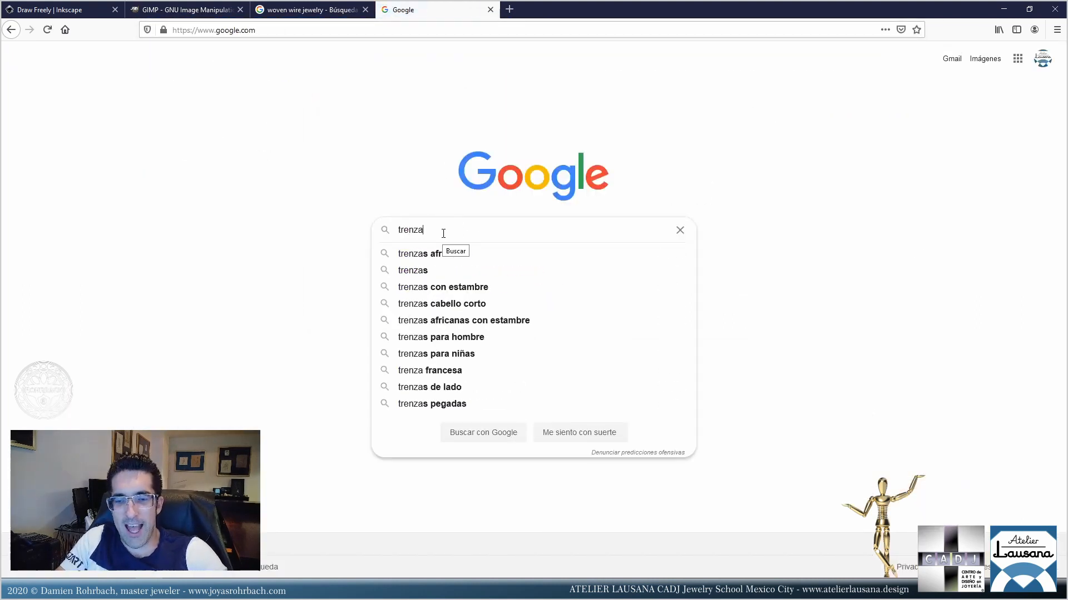
text(do in englis)
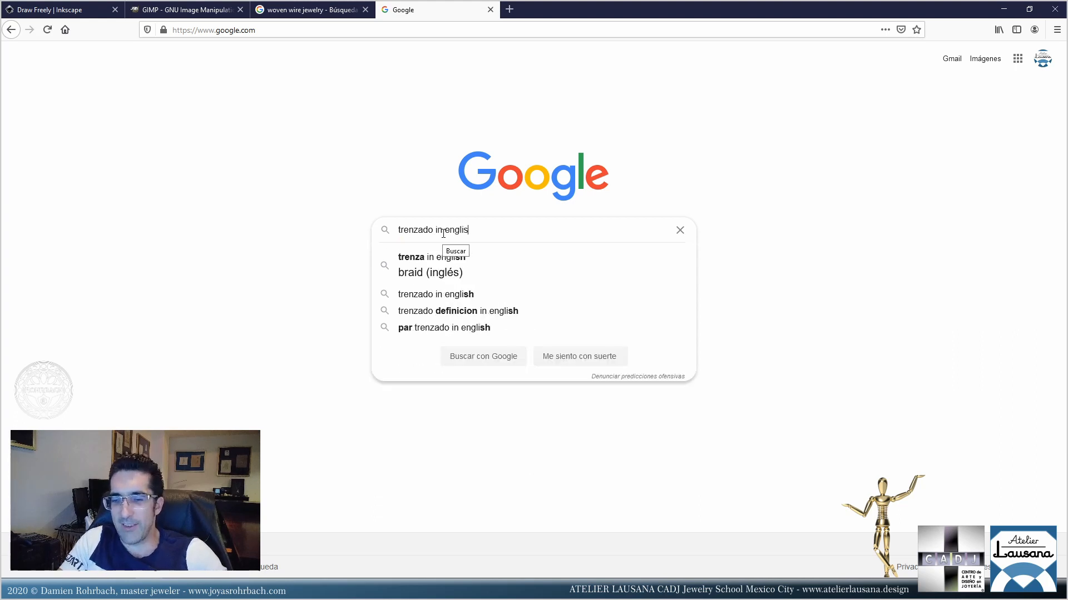
text(h)
key(Return)
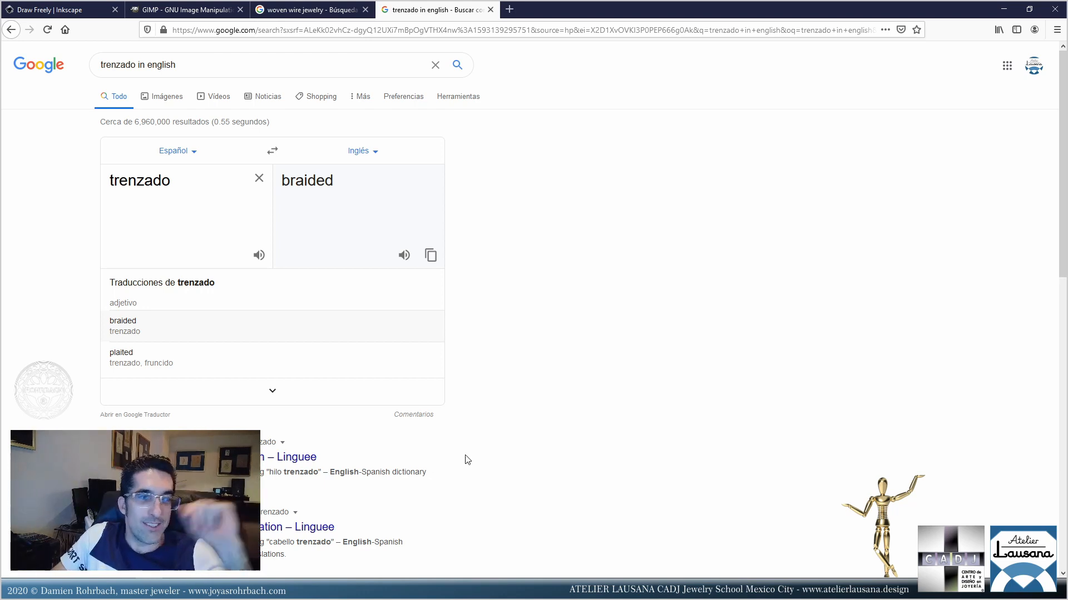
Switch to Blender and add a cylinder mesh with a radius of 0.5 m.
click(392, 586)
middle_drag(440, 292, 382, 254)
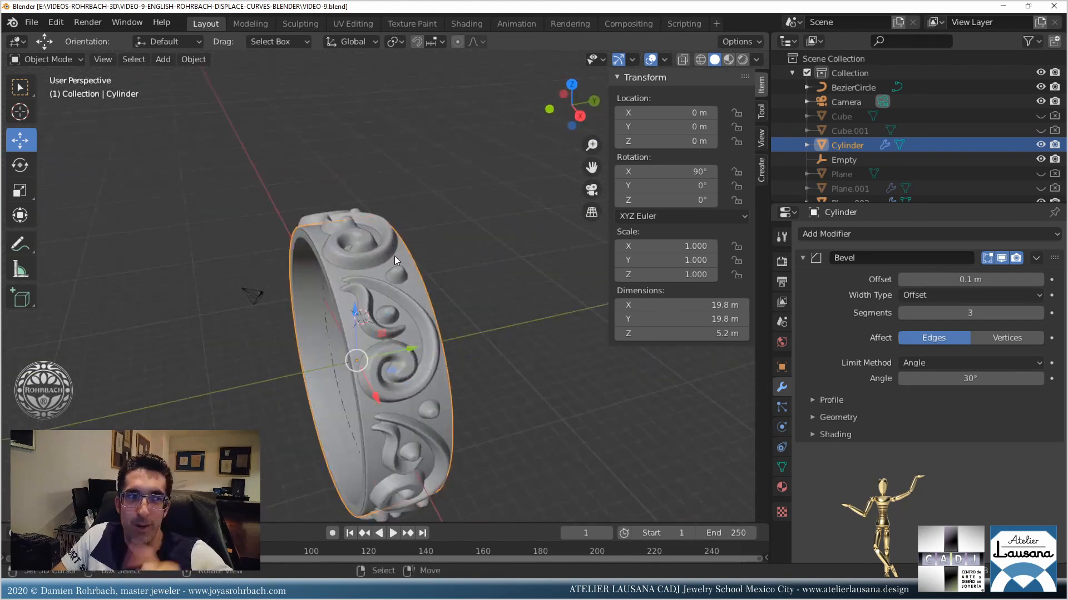
key(n)
middle_drag(344, 292, 475, 288)
click(163, 58)
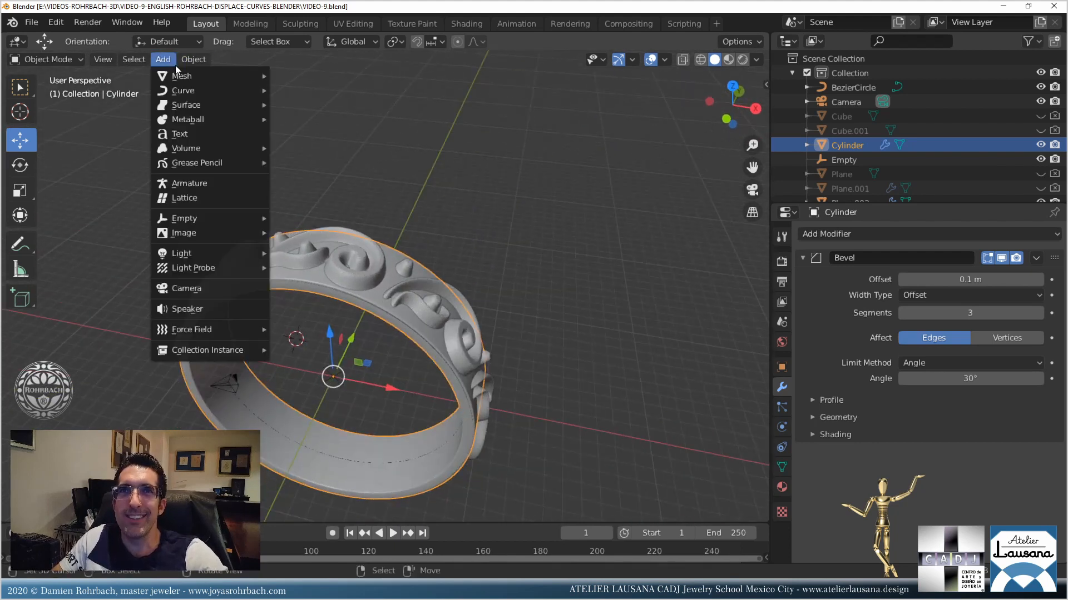
mouse_move(211, 76)
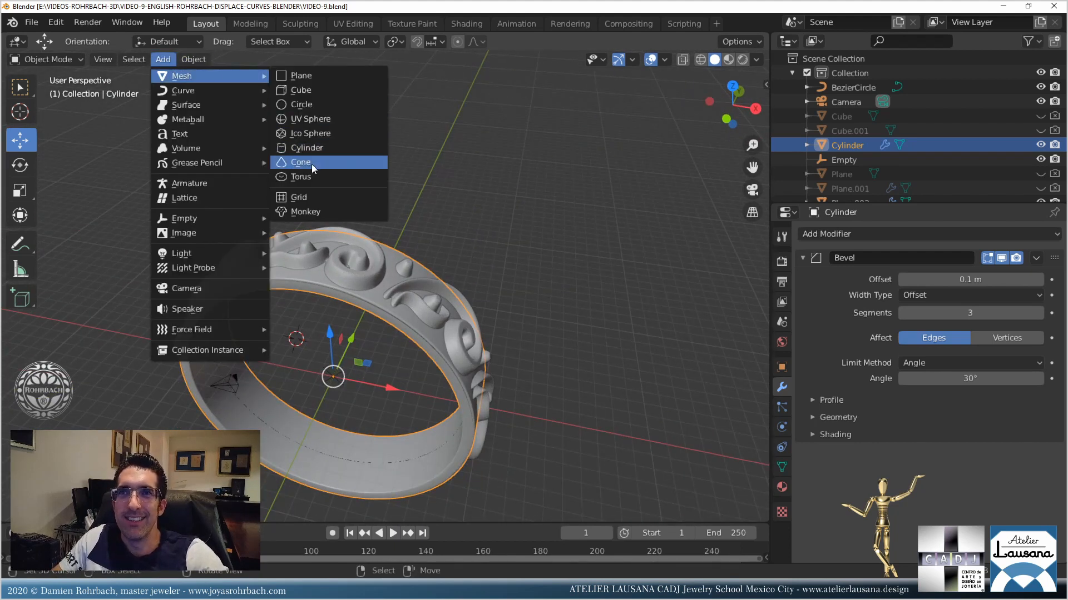
click(322, 148)
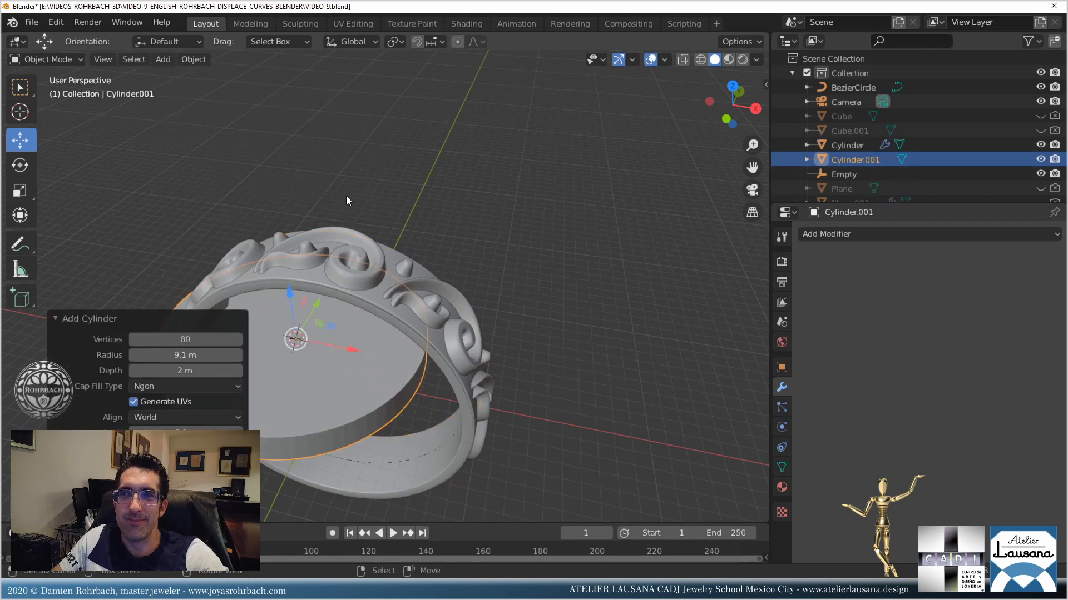
double_click(180, 355)
text(.5)
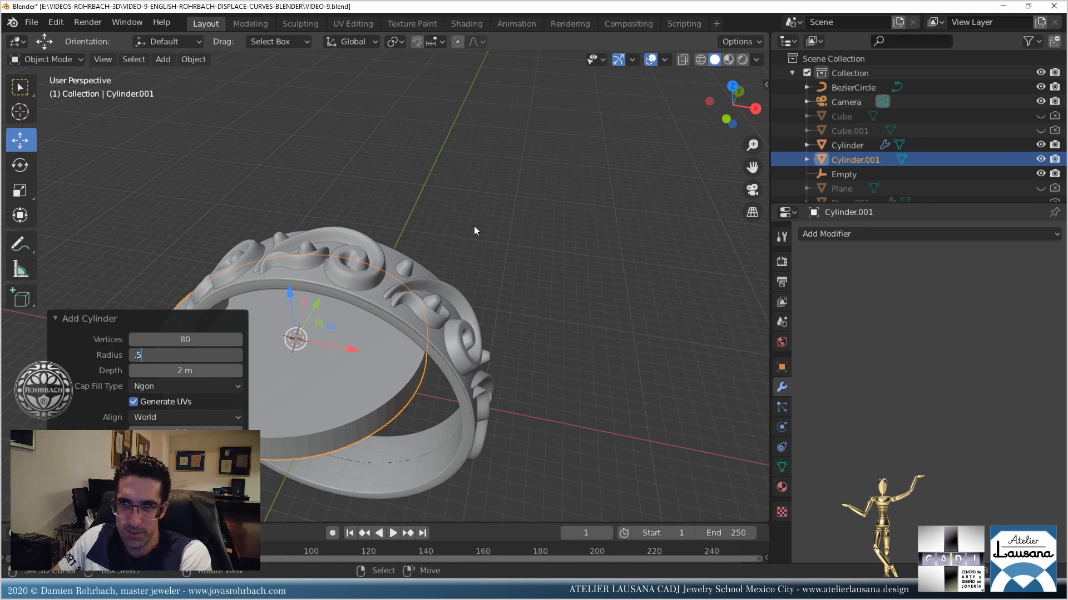
key(Return)
middle_drag(496, 234, 466, 239)
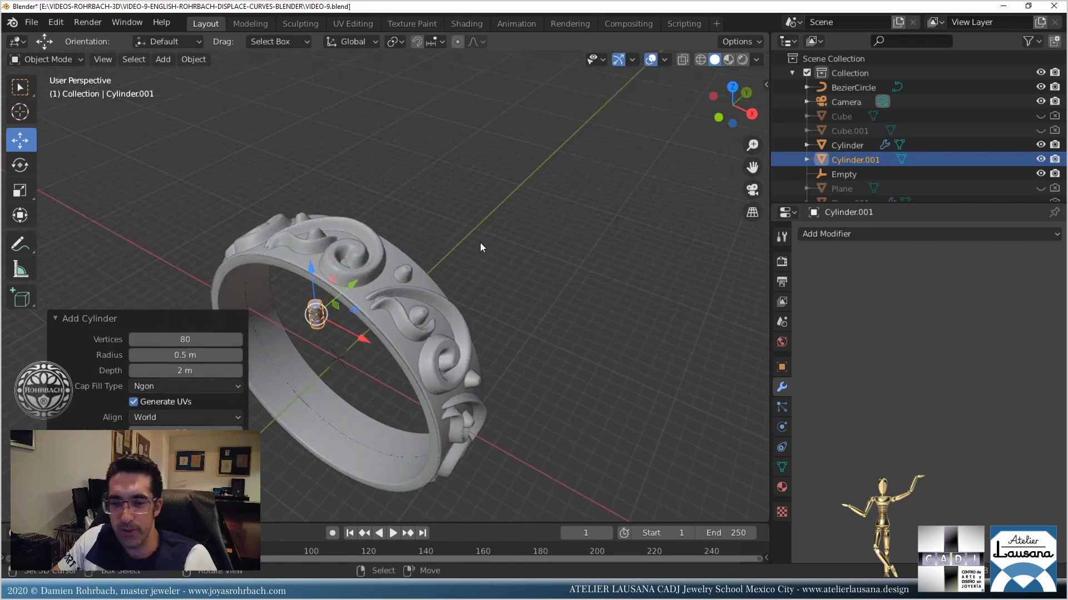
Set the new cylinder's X rotation to 90°.
key(n)
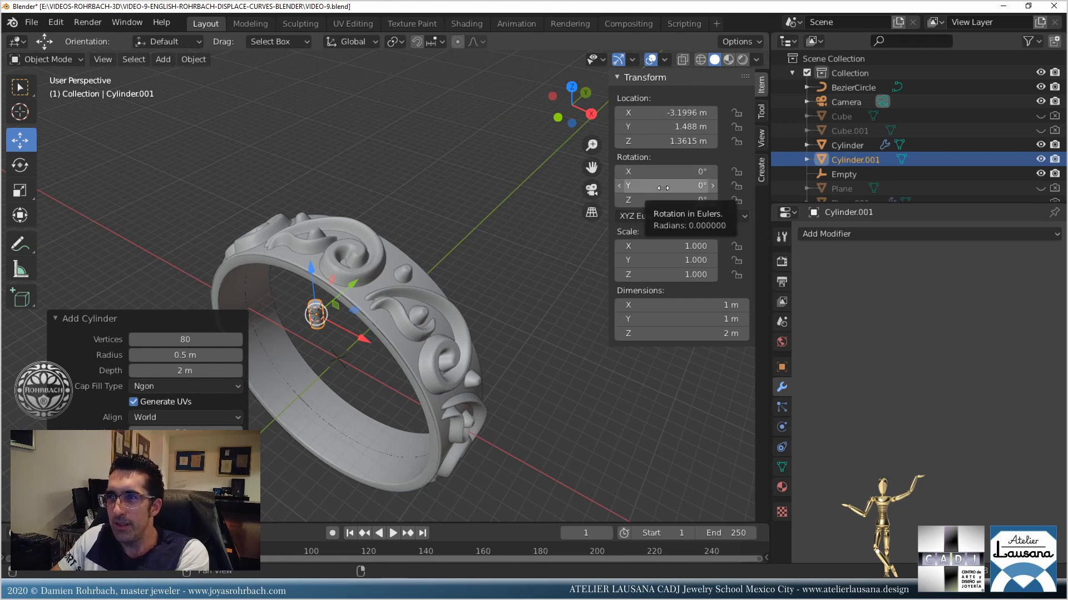
click(672, 171)
text(90)
key(Return)
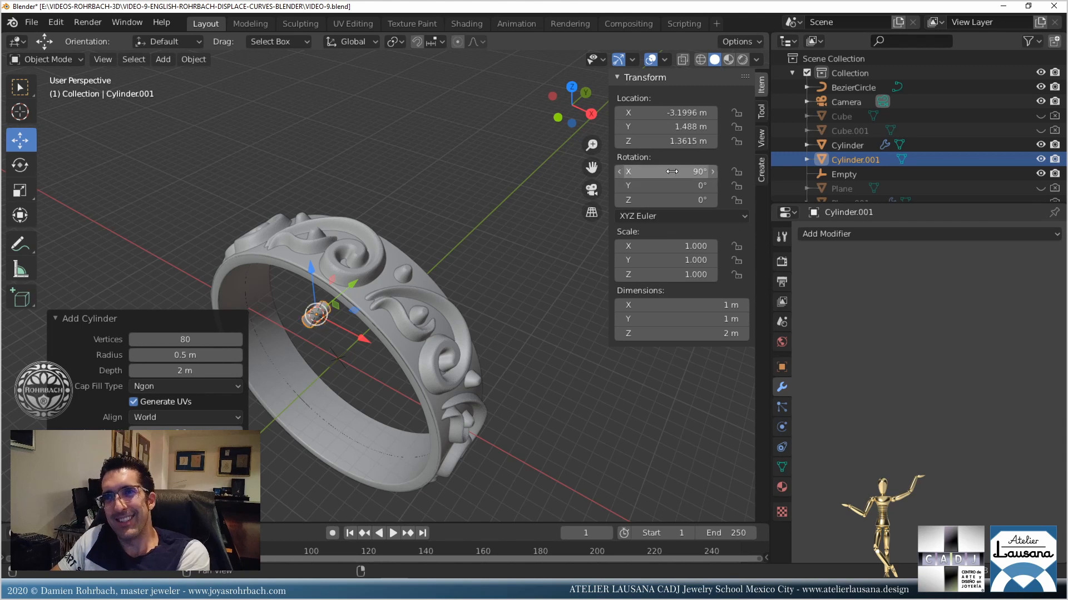
Set the small cylinder's X, Y and Z location to 0 m and save the file.
click(675, 141)
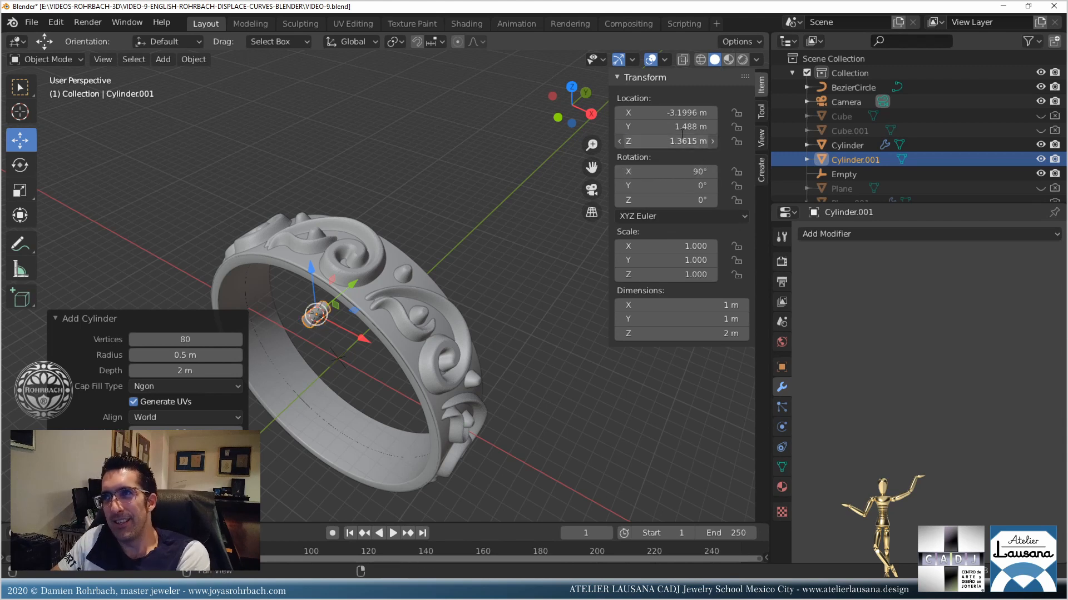
text(0)
key(Return)
click(681, 128)
text(0)
key(Return)
click(681, 114)
text(0)
key(Return)
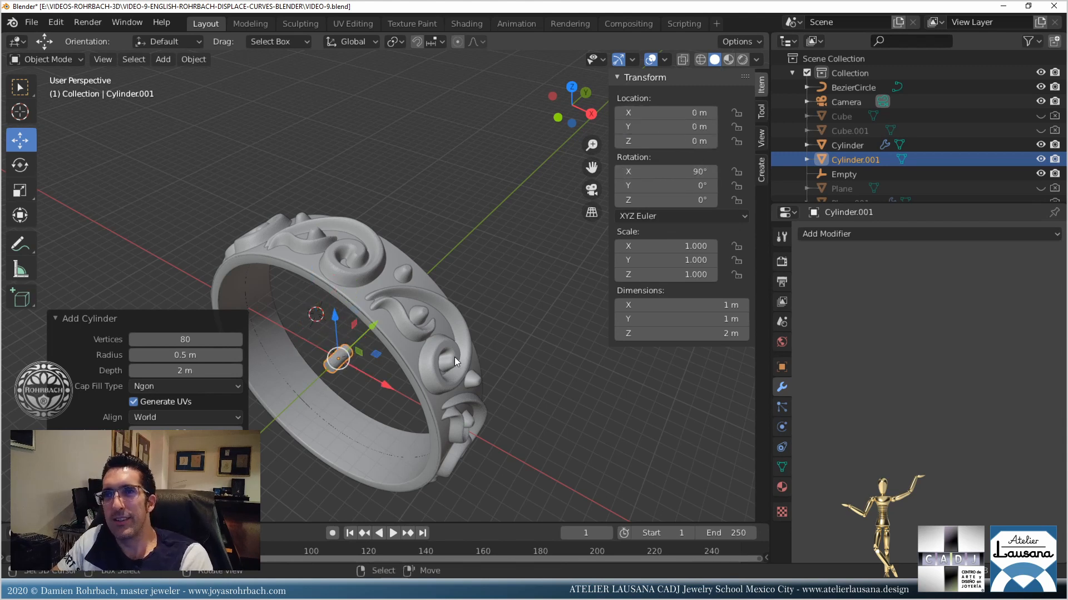
key(ctrl+s)
Stretch the small cylinder along Y by moving only its positive-Y end vertices to about 134.5 m.
middle_drag(401, 329, 363, 315)
key(Tab)
scroll(347, 375, up, 4)
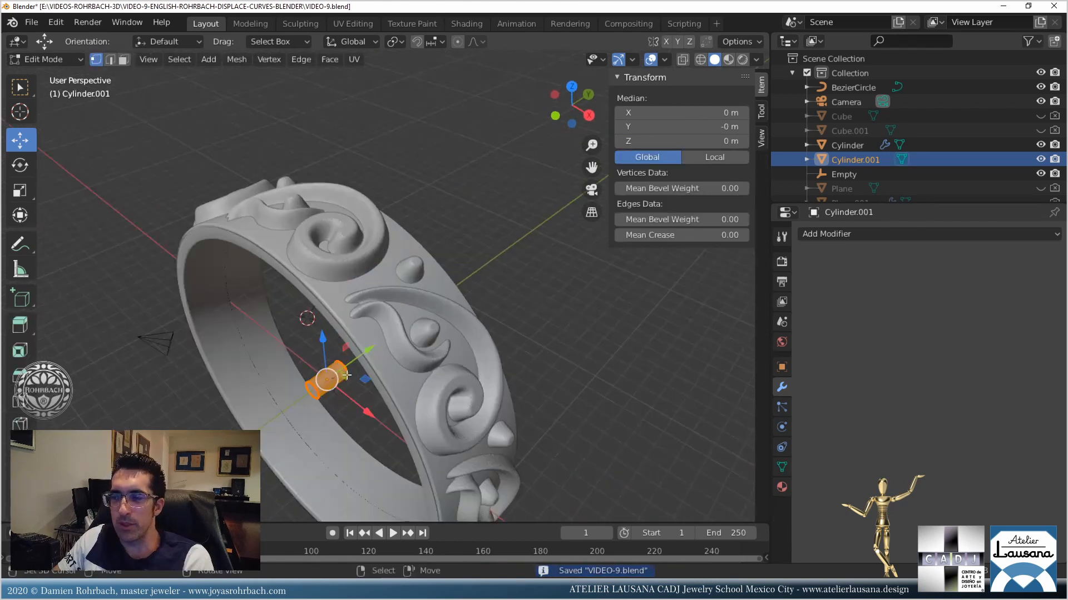
key(KP_7)
key(alt+z)
shift+middle_drag(339, 240, 492, 247)
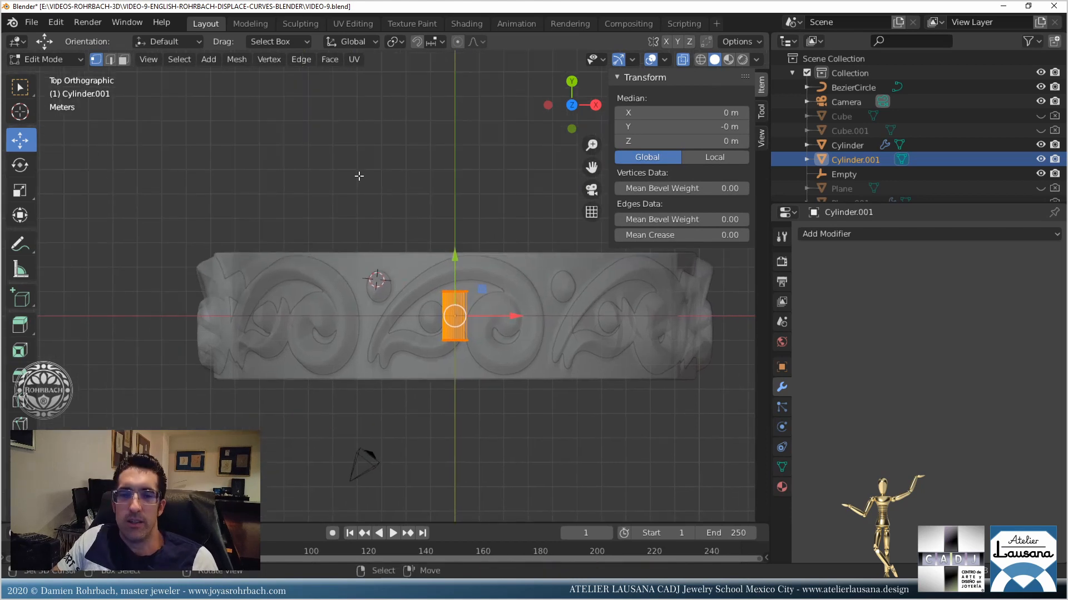
key(alt+a)
key(b)
drag(396, 242, 552, 336)
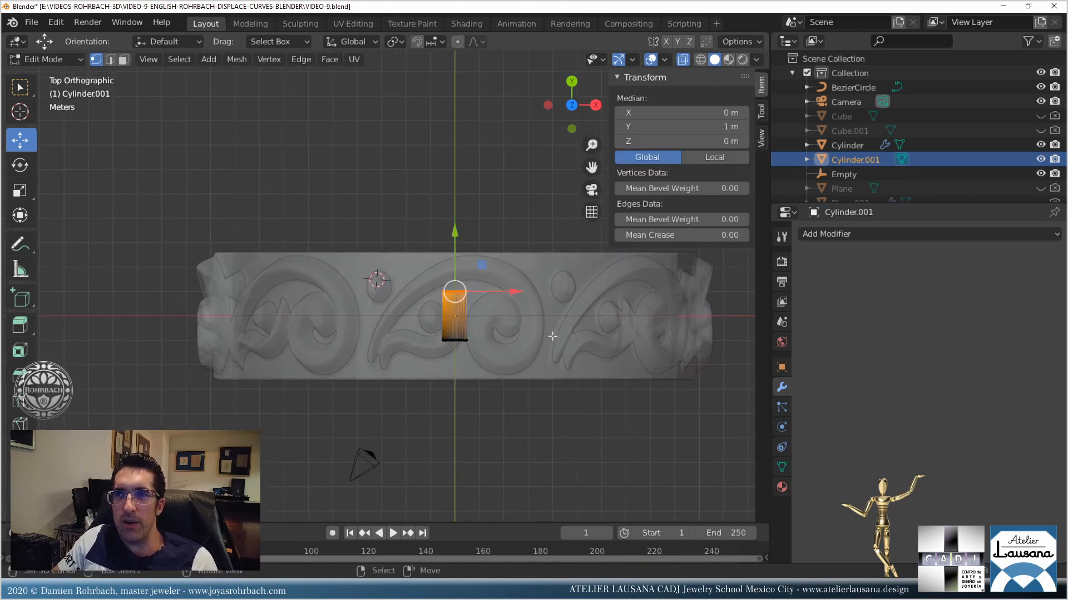
scroll(503, 283, down, 10)
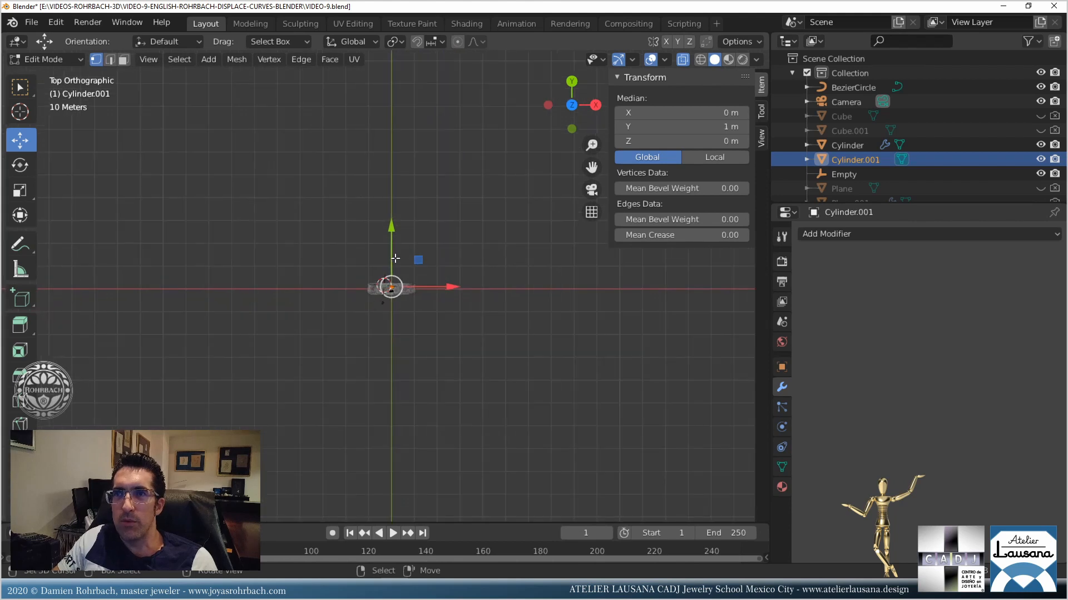
key(g)
key(y)
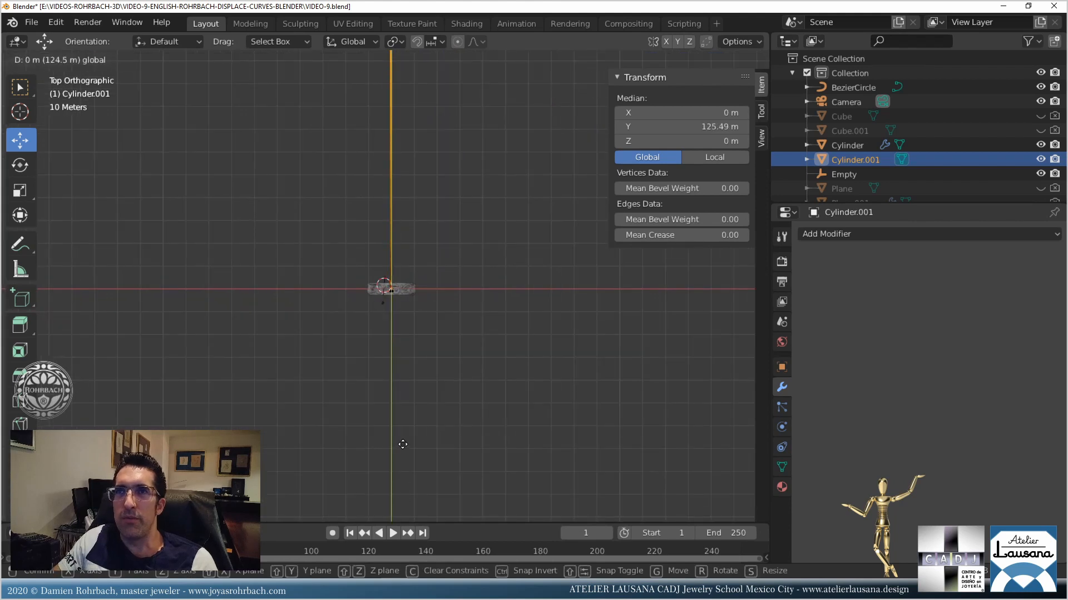
click(402, 424)
Pull the cylinder's selected end vertices back along Y to about 81.5 m.
scroll(509, 356, down, 3)
scroll(467, 369, up, 4)
shift+middle_drag(467, 242, 469, 369)
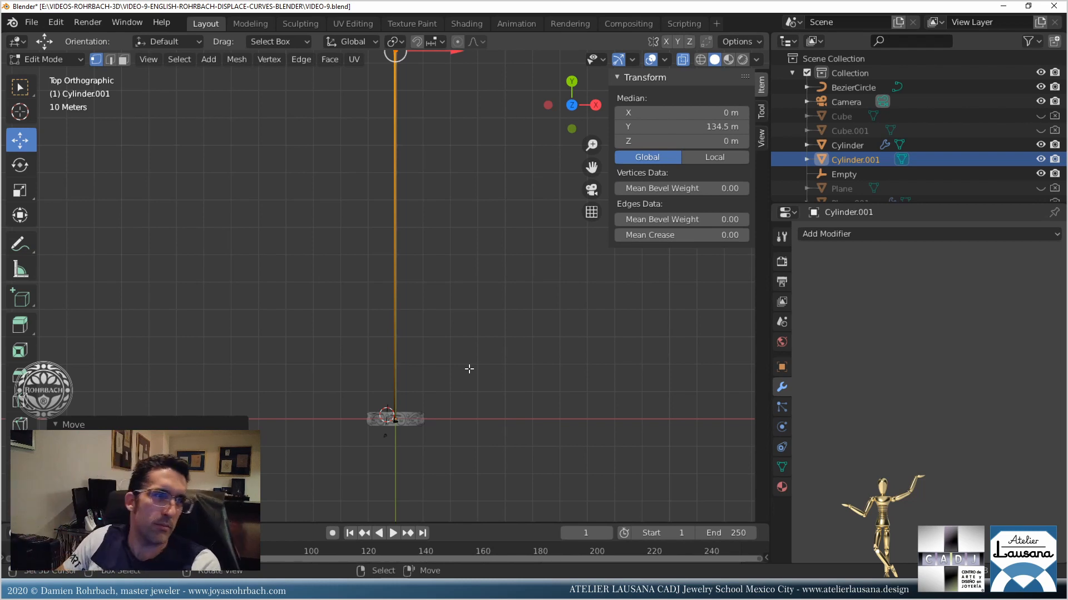
scroll(499, 354, down, 3)
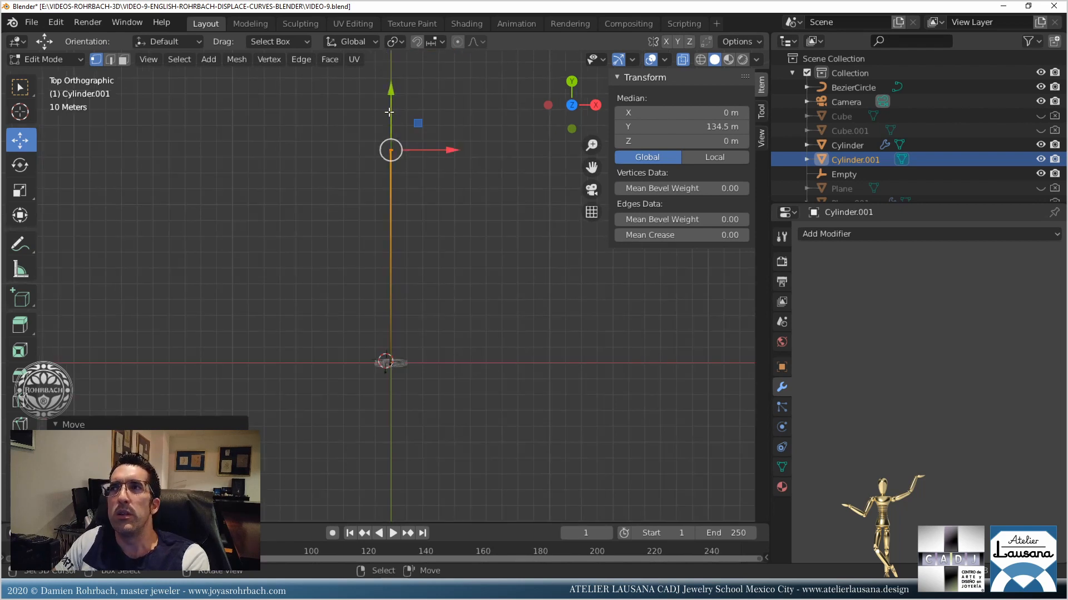
drag(388, 112, 407, 196)
middle_drag(477, 207, 407, 290)
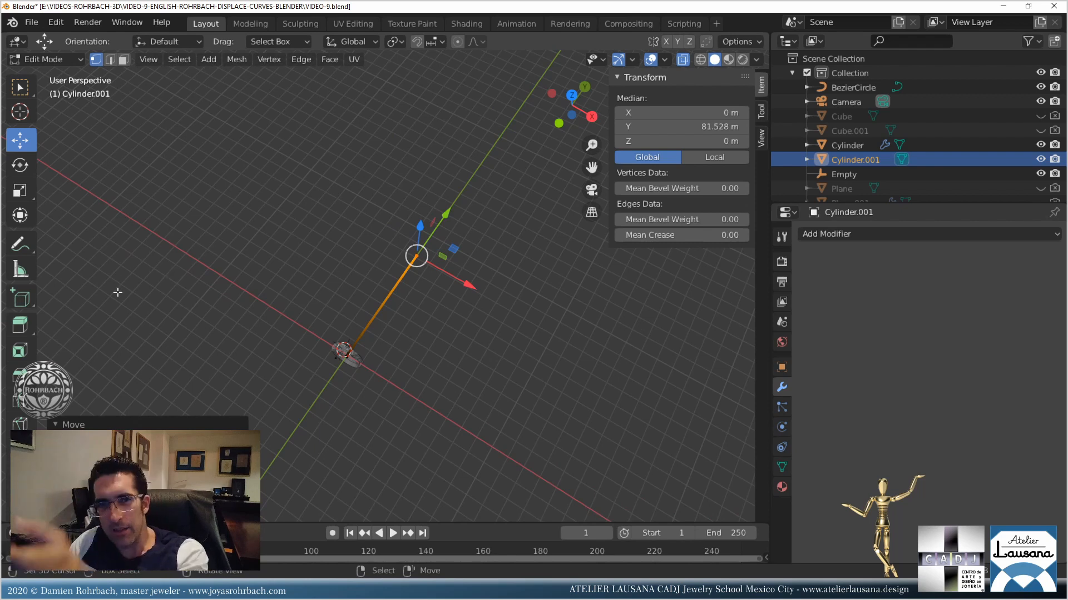
Add loop cuts across the long cylinder and set the number of cuts to 30.
click(20, 401)
click(371, 308)
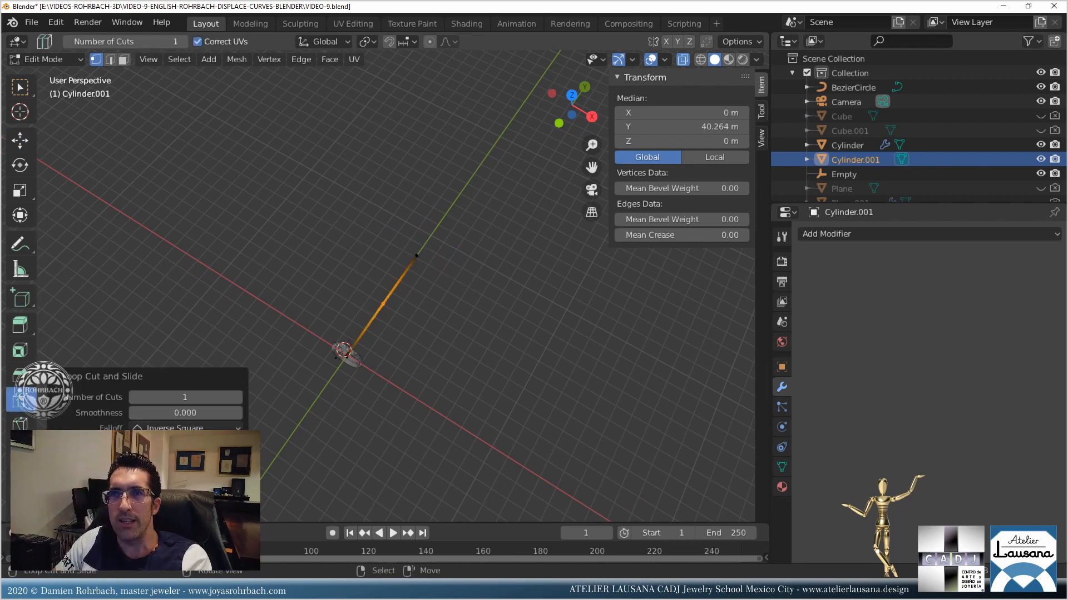
click(180, 396)
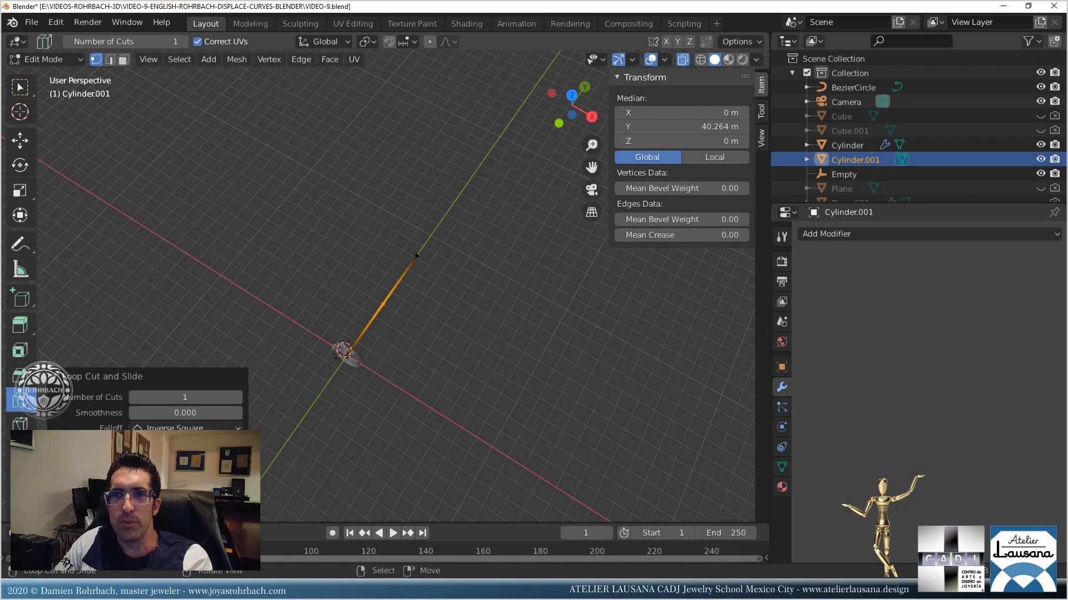
text(30)
key(Return)
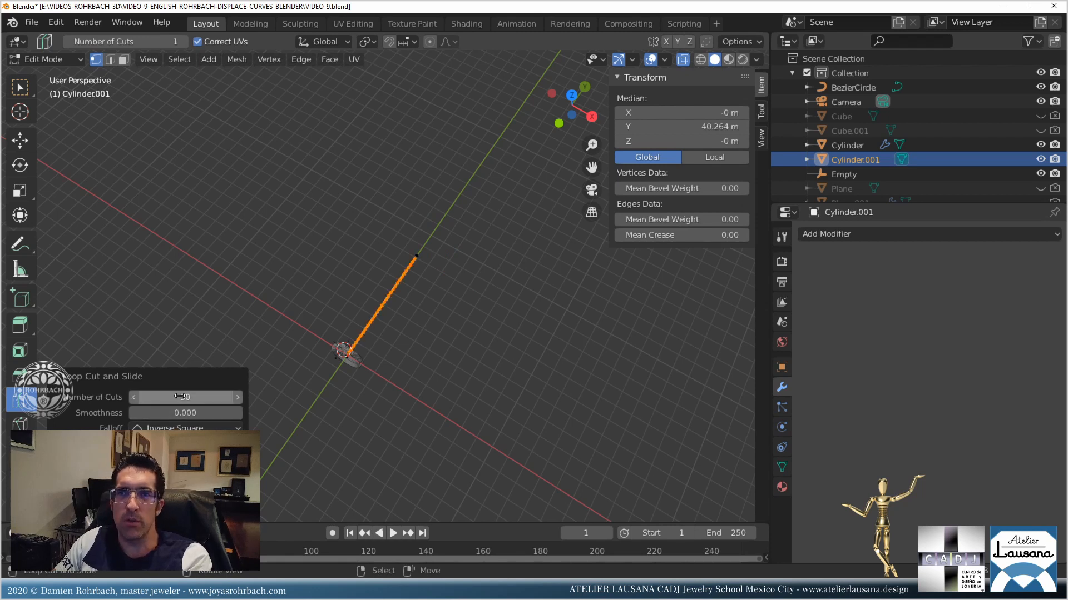
Increase the number of loop cuts along the cylinder to 80, return to Object Mode and save the file.
scroll(378, 334, up, 5)
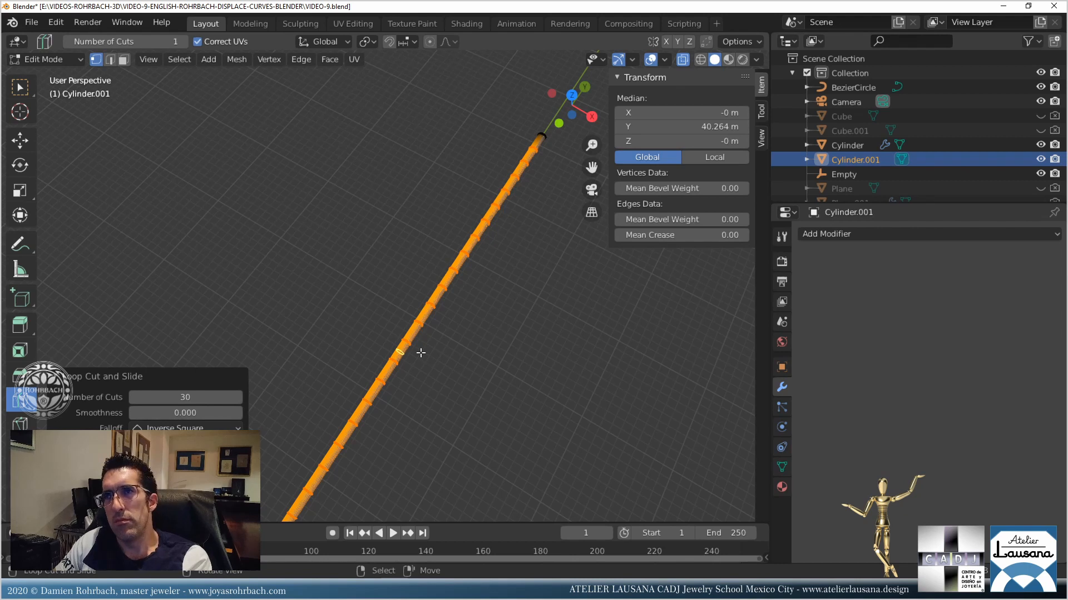
click(185, 398)
text(62)
key(Return)
click(199, 395)
text(80)
key(Return)
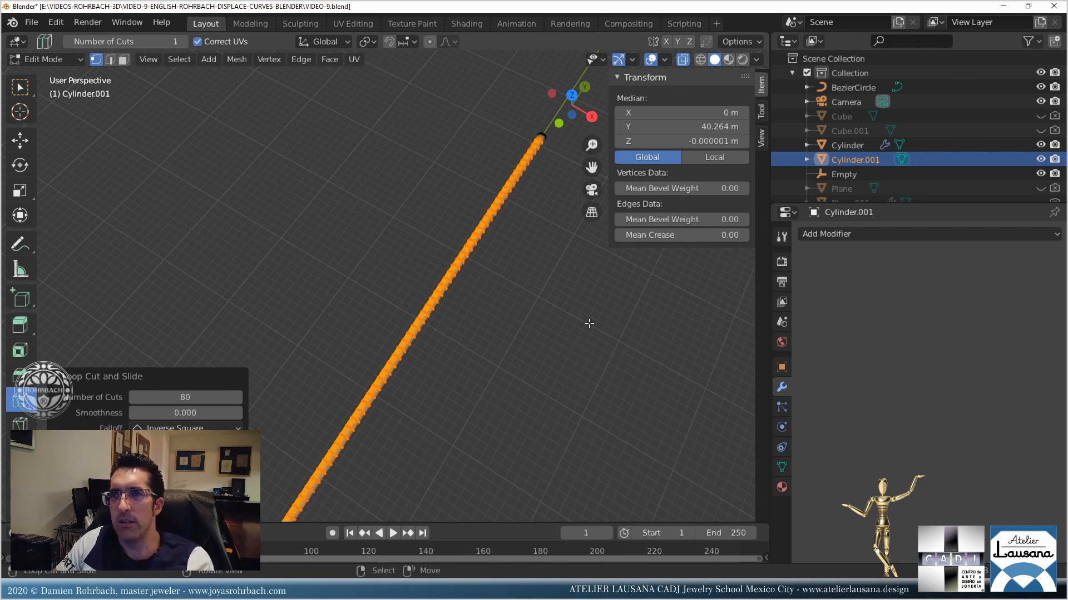
scroll(590, 323, down, 2)
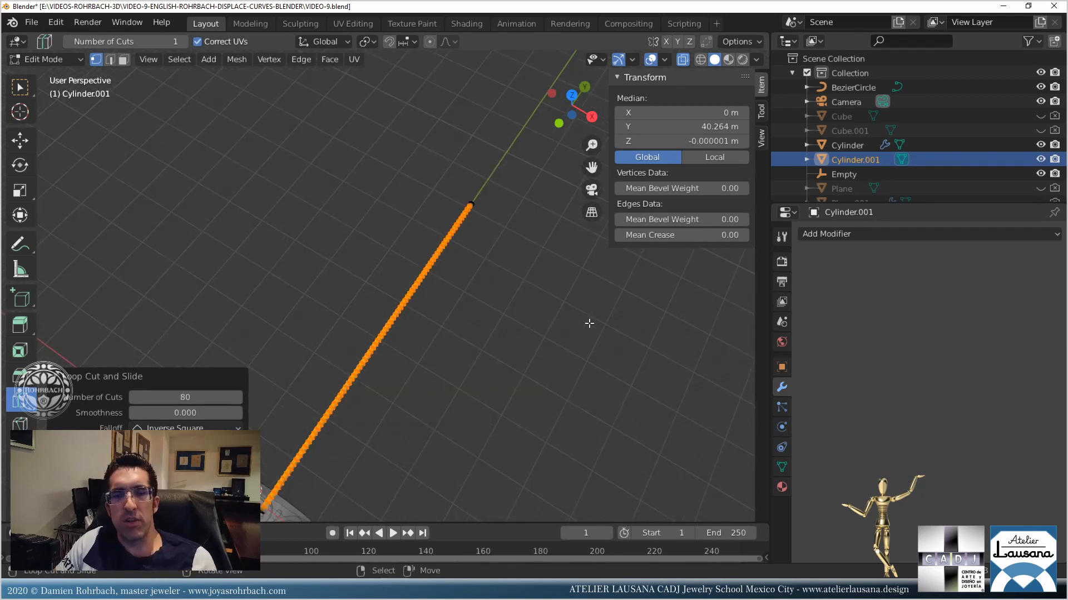
key(Tab)
scroll(442, 377, up, 4)
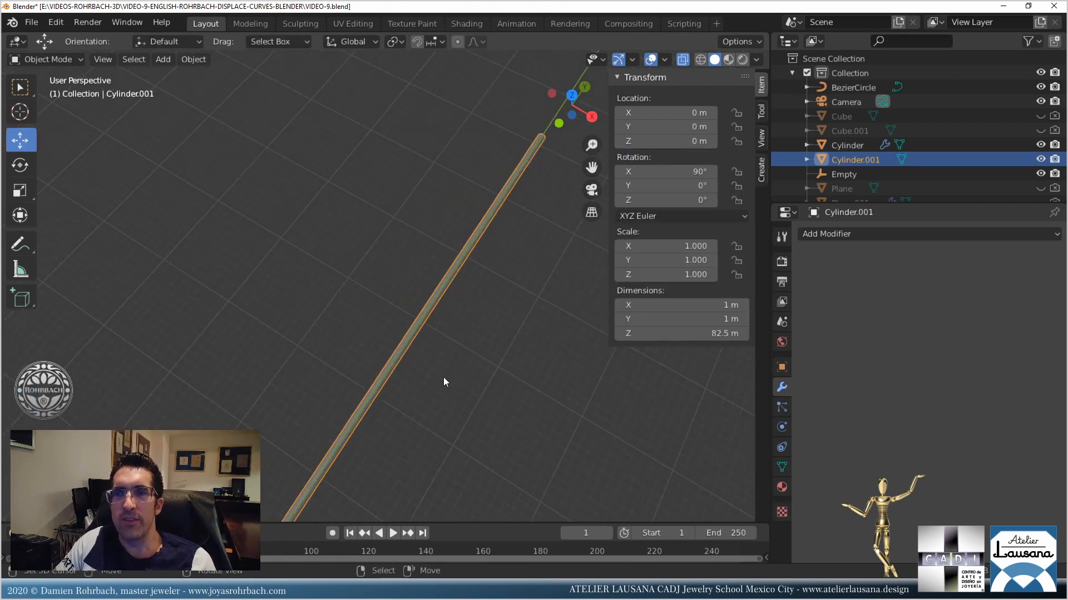
key(ctrl+s)
scroll(451, 384, down, 3)
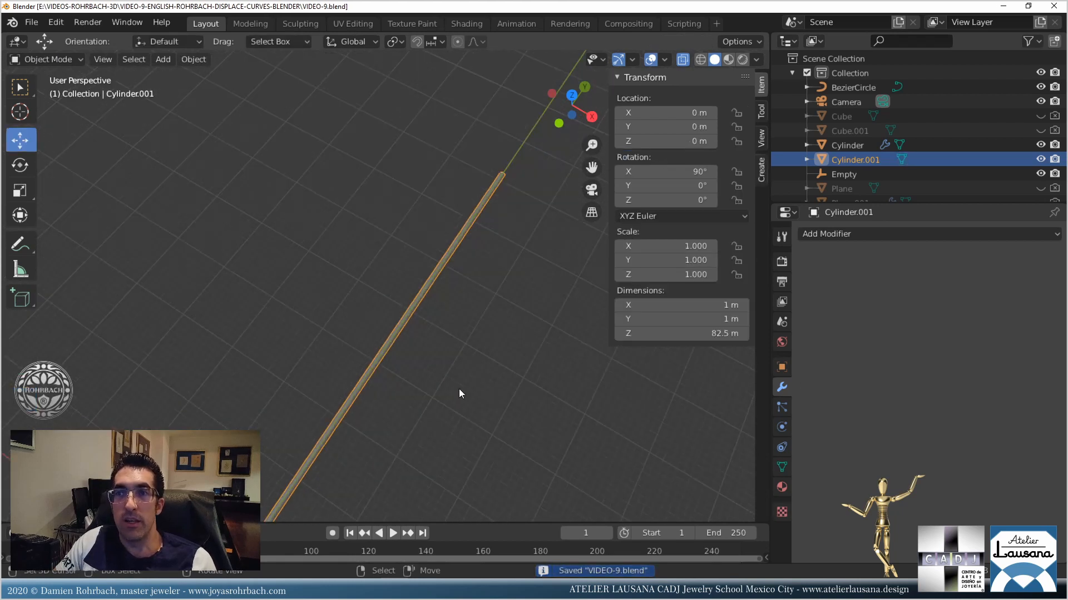
Select the cylinder's whole mesh in Edit Mode and raise it about 0.48 m along Z in the front view.
key(Tab)
key(KP_1)
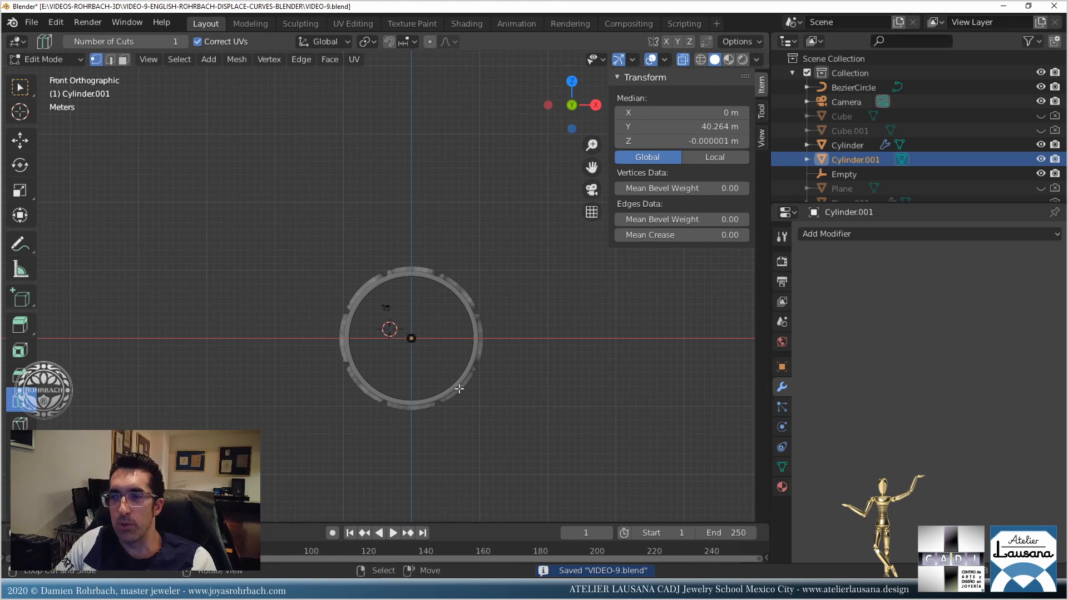
scroll(461, 392, up, 3)
scroll(462, 392, up, 2)
key(KP_Decimal)
scroll(462, 393, up, 15)
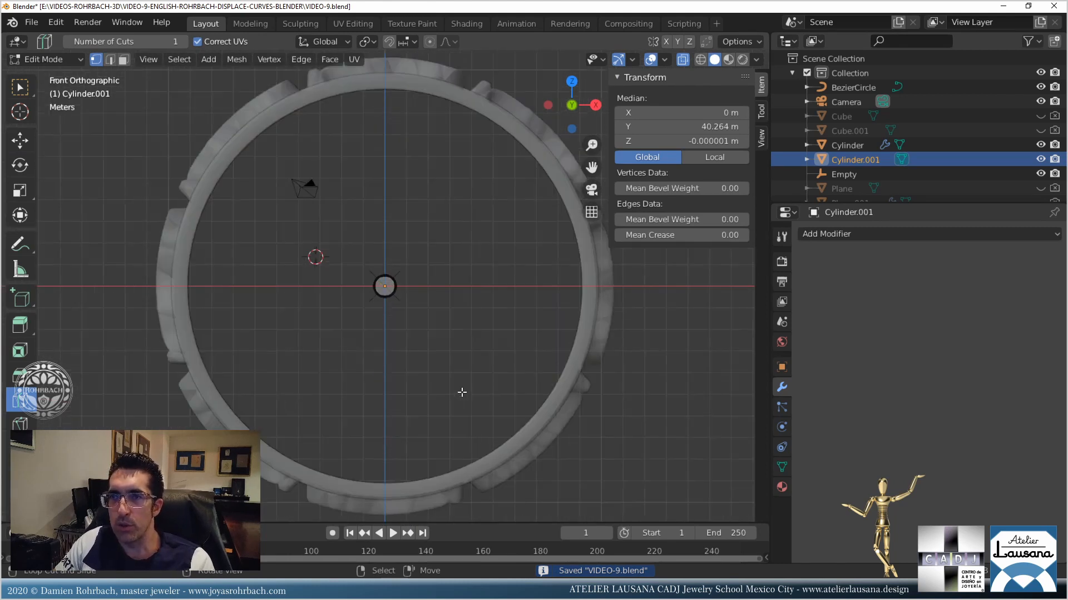
scroll(448, 384, up, 5)
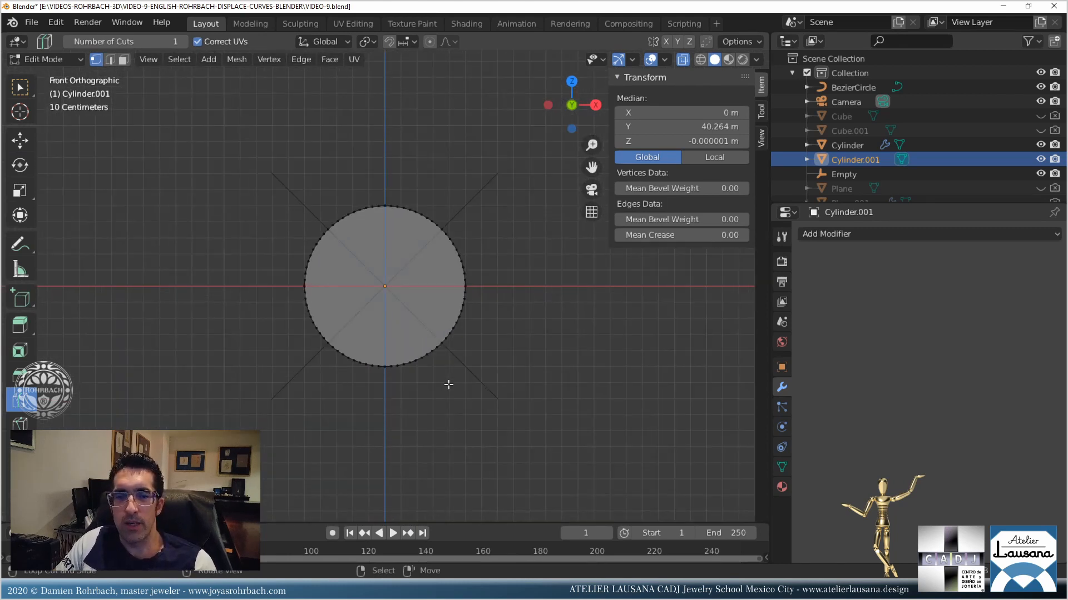
key(a)
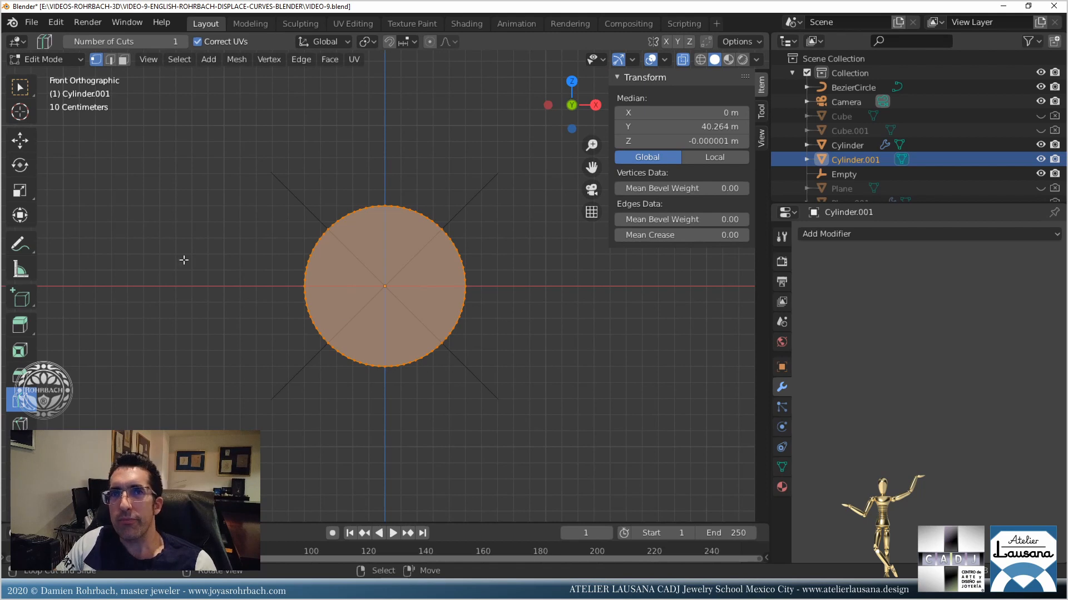
click(20, 140)
drag(385, 230, 384, 152)
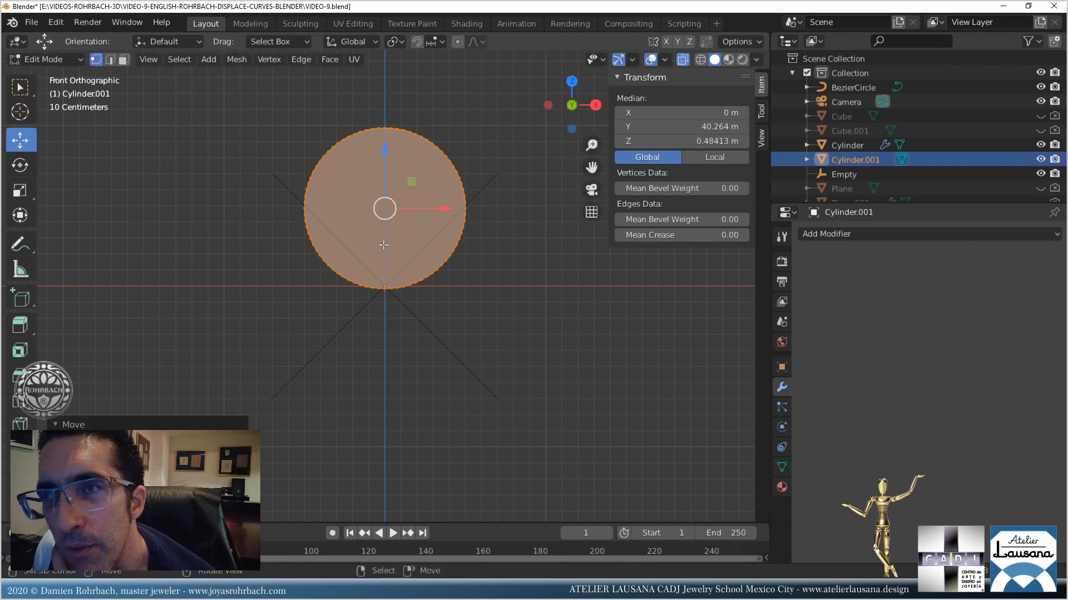
Duplicate the cylinder mesh twice into a three-wire bundle, with the copies at X about 0.38 and -0.38 m and Z about -0.34 m, and save.
shift+middle_drag(394, 191, 394, 191)
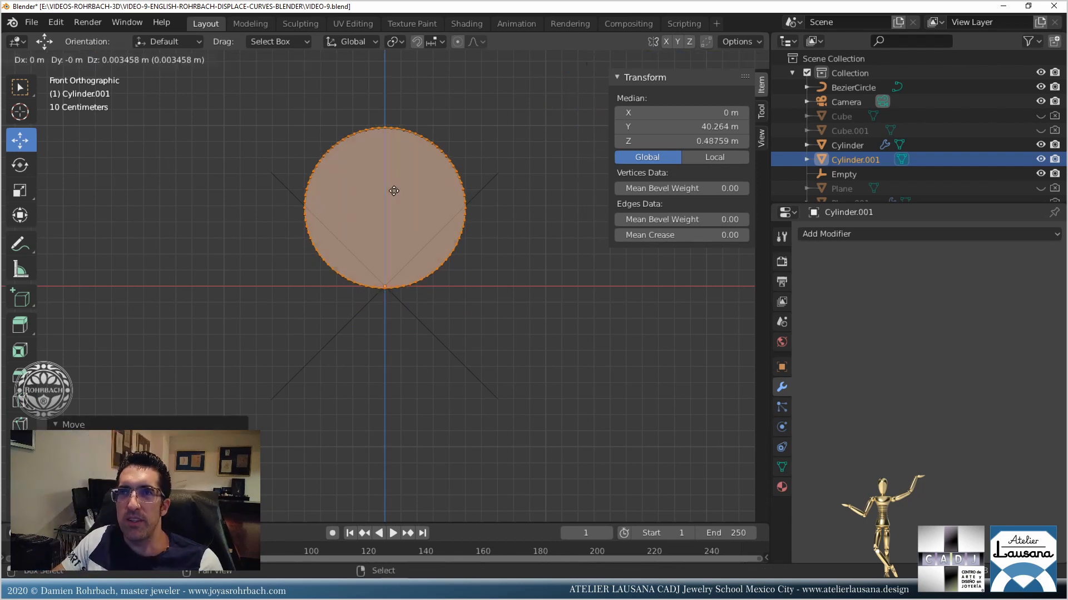
key(shift+d)
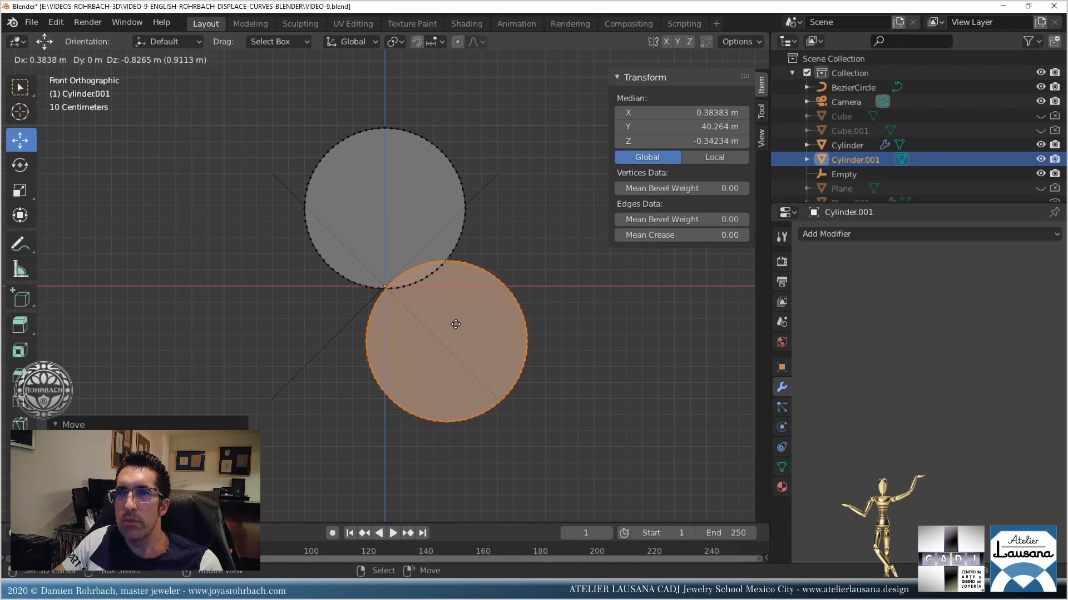
click(455, 324)
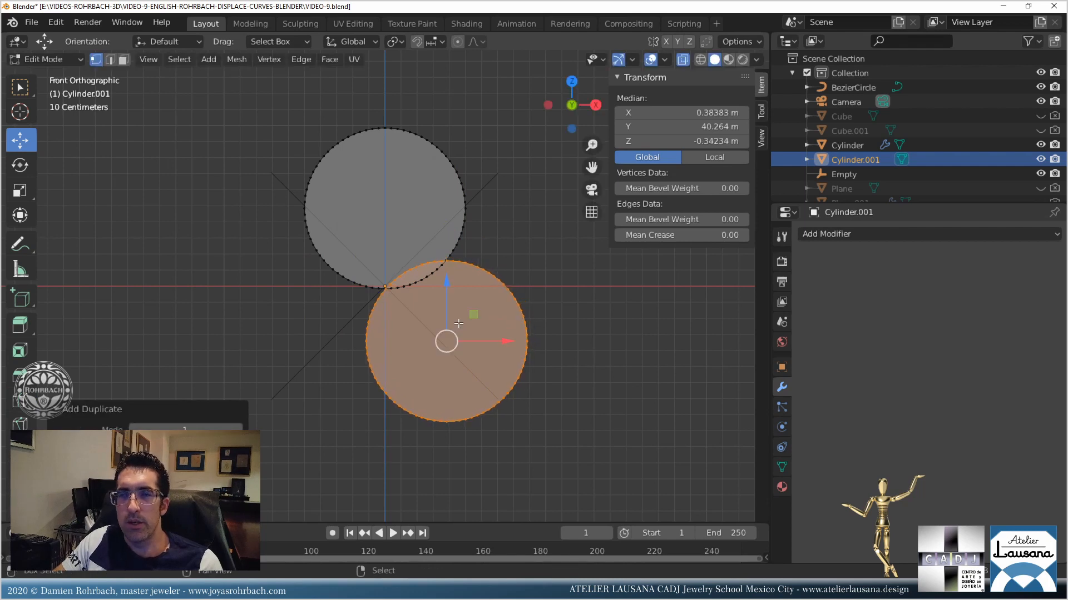
key(shift+d)
key(x)
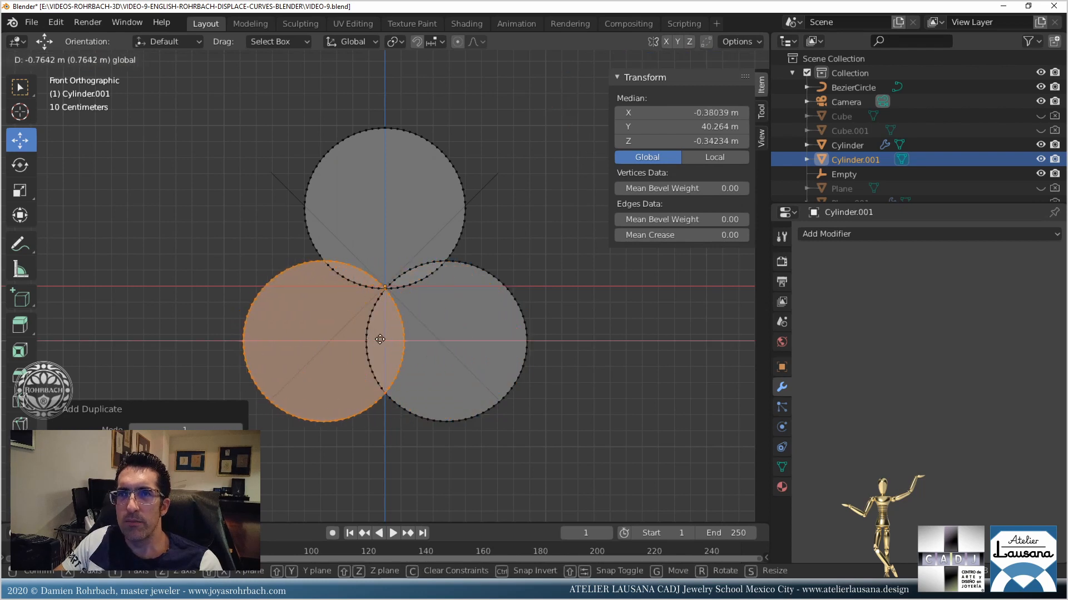
click(380, 339)
key(ctrl+s)
Return to Object Mode, turn off X-ray and set the wire bundle's origin to its geometry.
scroll(542, 287, down, 4)
scroll(542, 287, down, 1)
middle_drag(542, 287, 472, 284)
scroll(481, 287, up, 1)
scroll(487, 289, down, 4)
key(Tab)
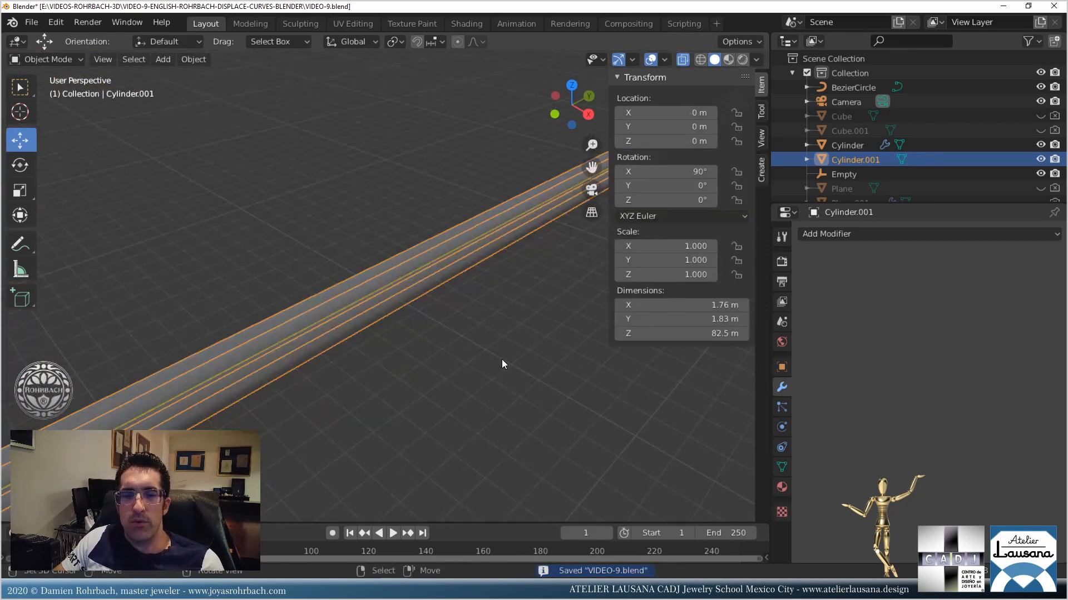
key(alt+z)
scroll(501, 359, down, 3)
scroll(376, 322, down, 6)
middle_drag(366, 328, 341, 316)
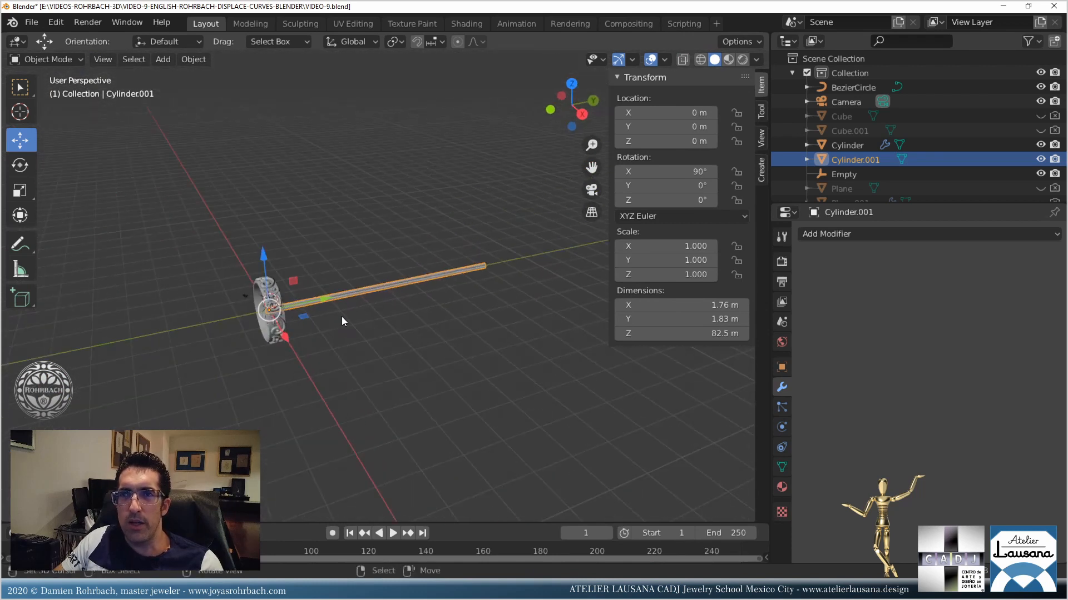
click(194, 60)
mouse_move(240, 91)
click(386, 103)
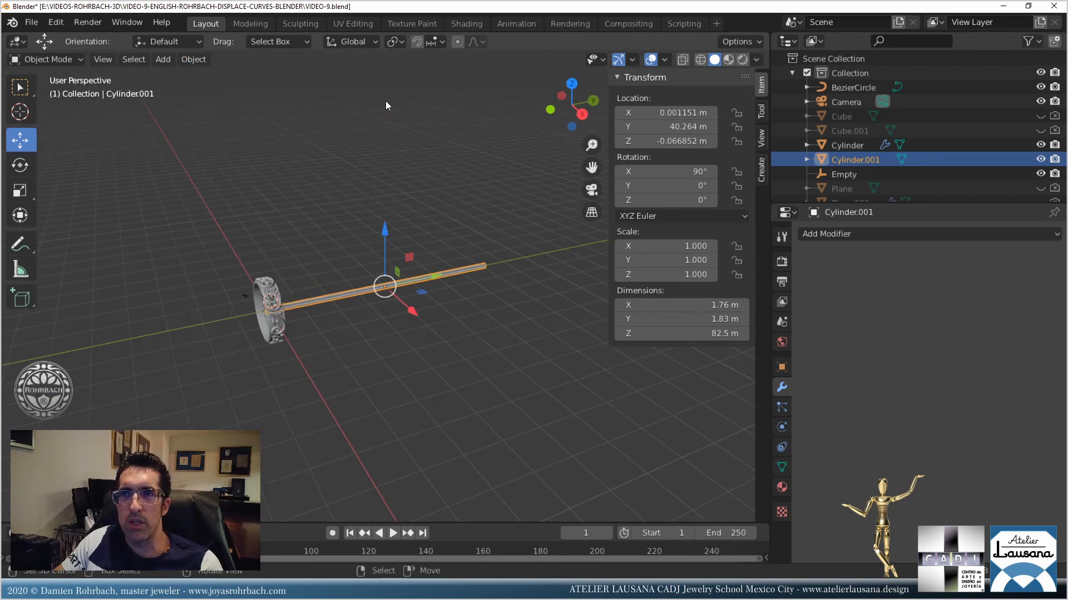
Set the wire bundle's X, Y and Z location to 0 m and save the file.
click(639, 142)
text(0)
key(Return)
click(636, 128)
text(0)
key(Return)
click(636, 114)
text(0)
key(Return)
key(ctrl+s)
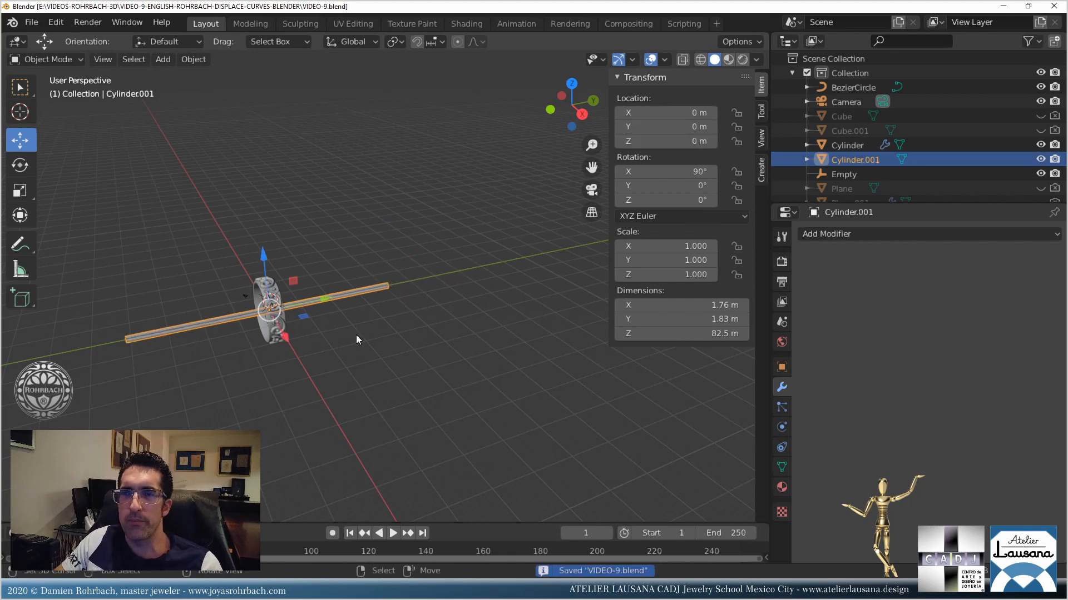
Add a Simple Deform modifier in Twist mode to the wire bundle and set its axis to Z.
middle_drag(297, 325, 375, 355)
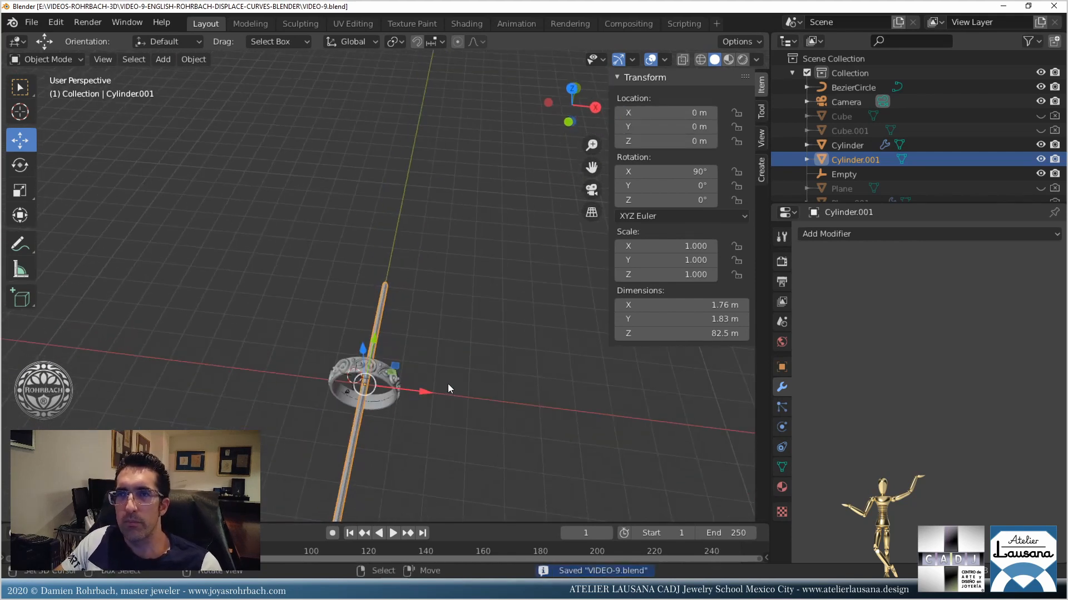
click(877, 238)
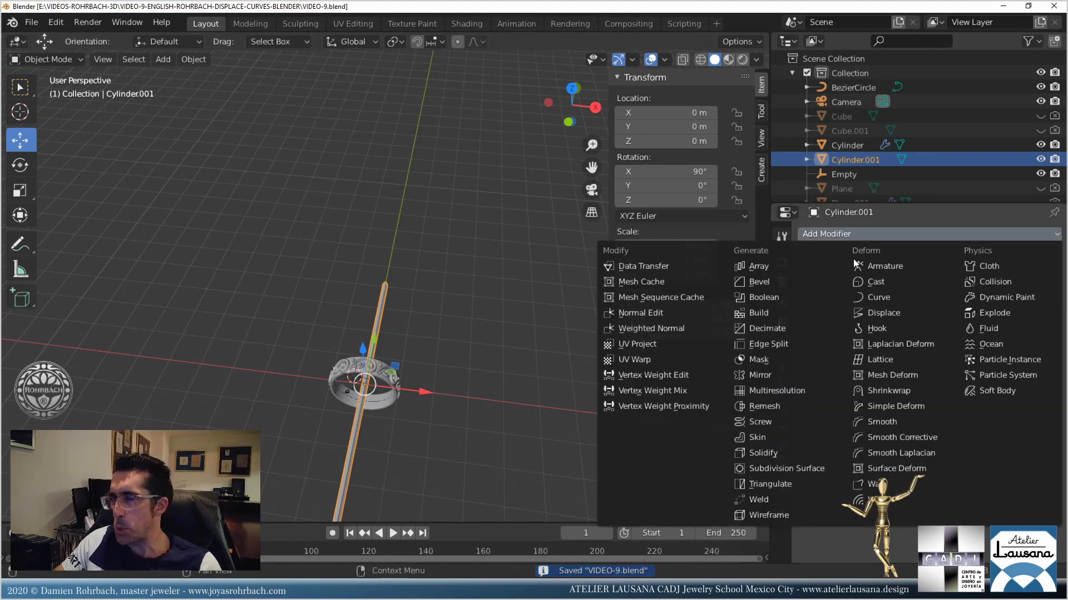
click(895, 406)
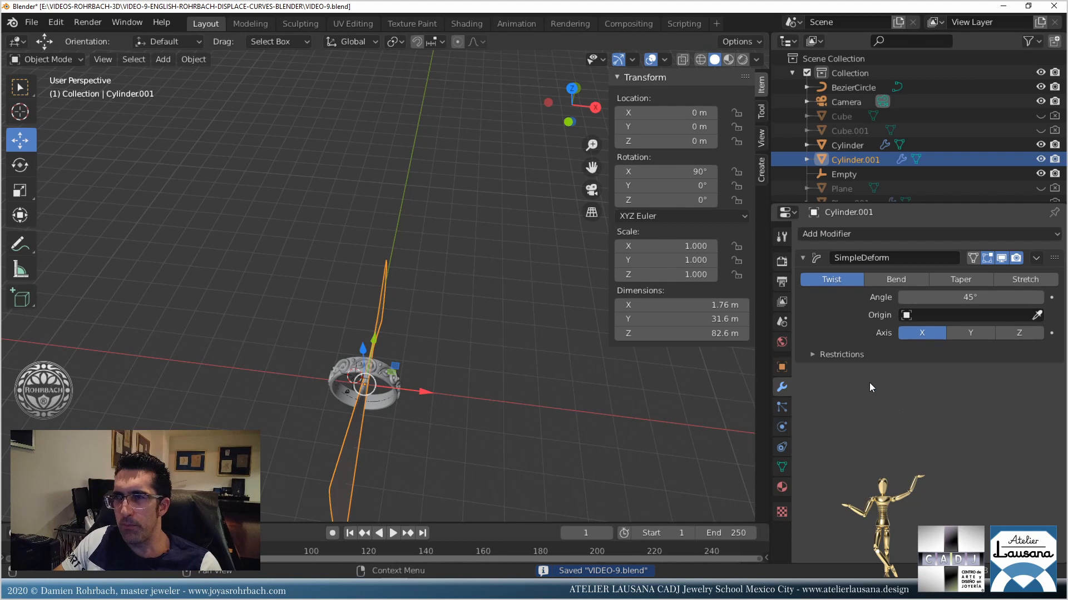
click(963, 333)
click(1003, 333)
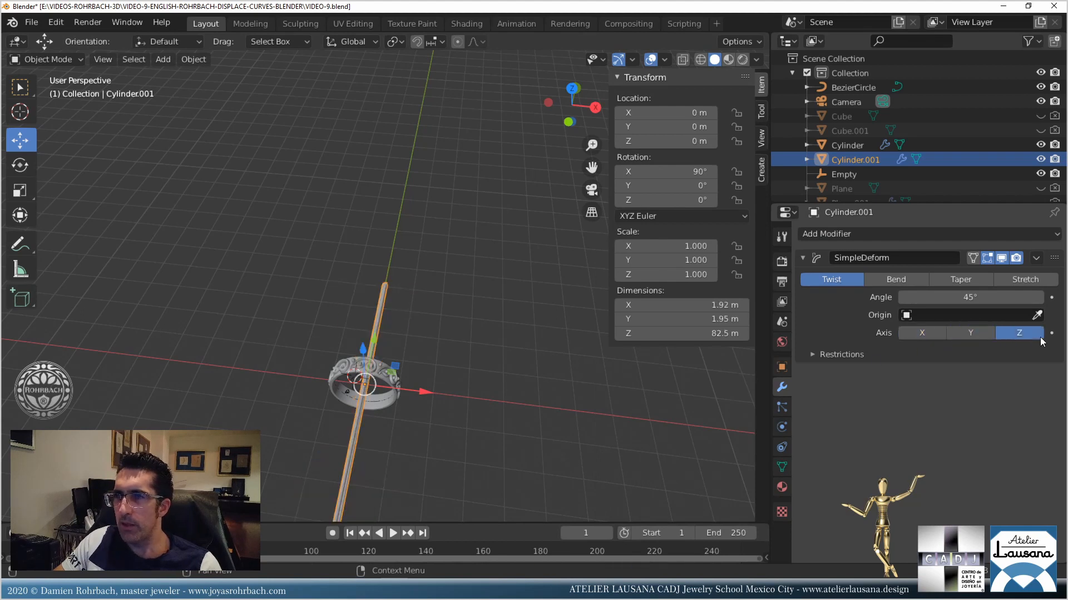
Examine the twist of the wire bundle from the front and from its end in perspective.
scroll(445, 405, up, 3)
key(KP_1)
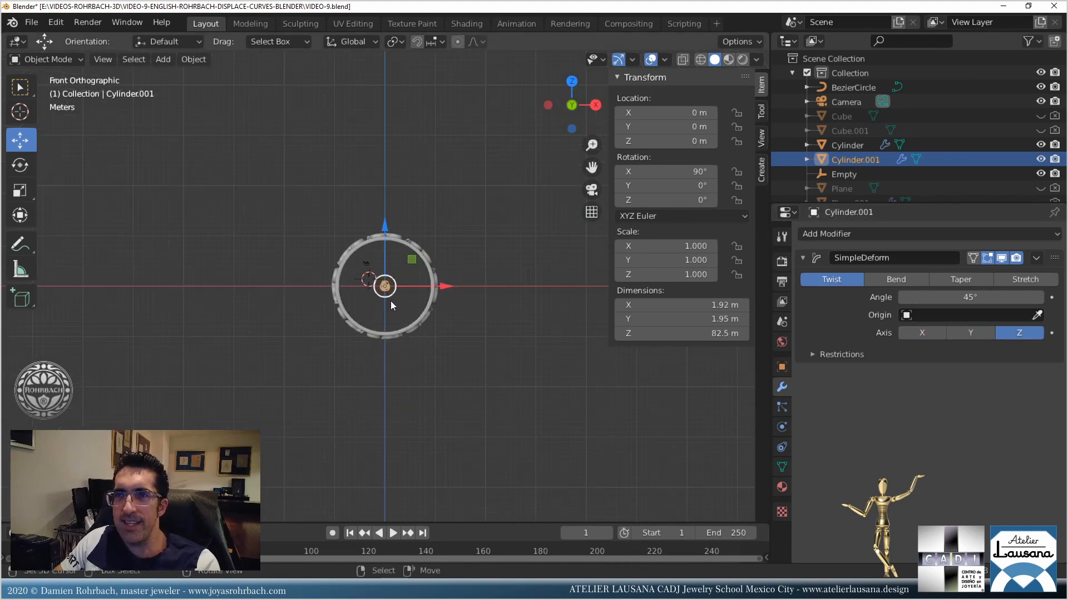
scroll(397, 302, up, 6)
scroll(397, 301, up, 2)
middle_drag(465, 282, 405, 300)
scroll(479, 308, down, 3)
middle_drag(479, 308, 322, 290)
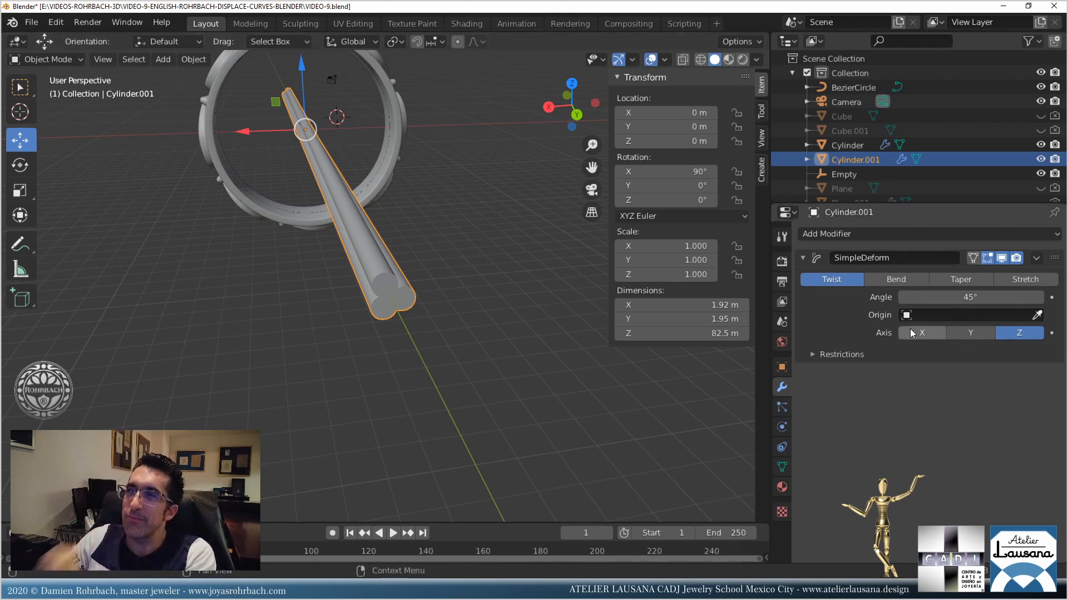
Set the Simple Deform twist angle of the wire bundle to 7200°.
click(948, 298)
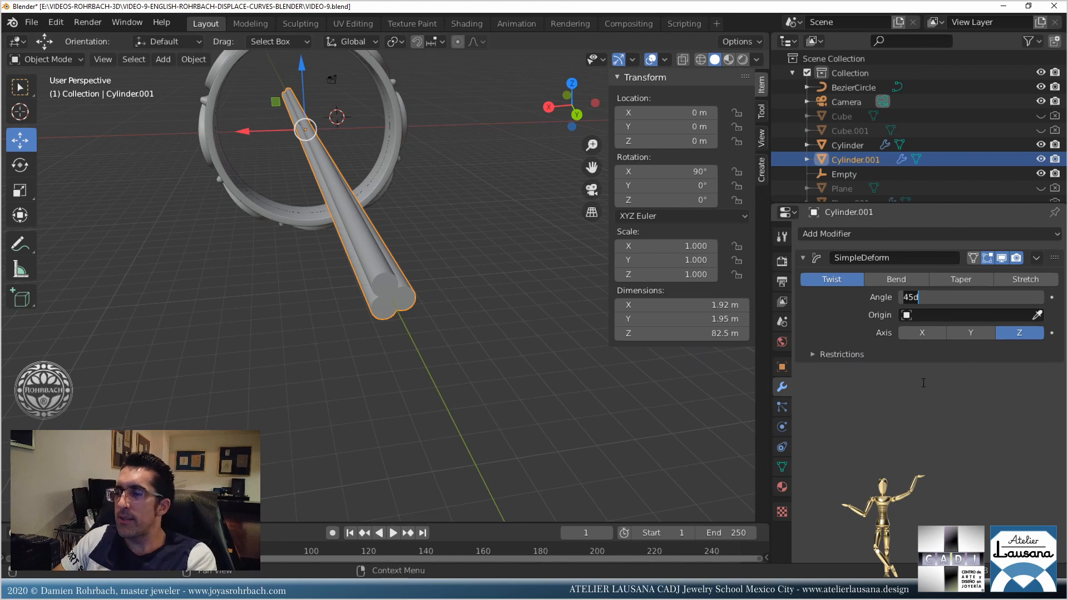
text(7200)
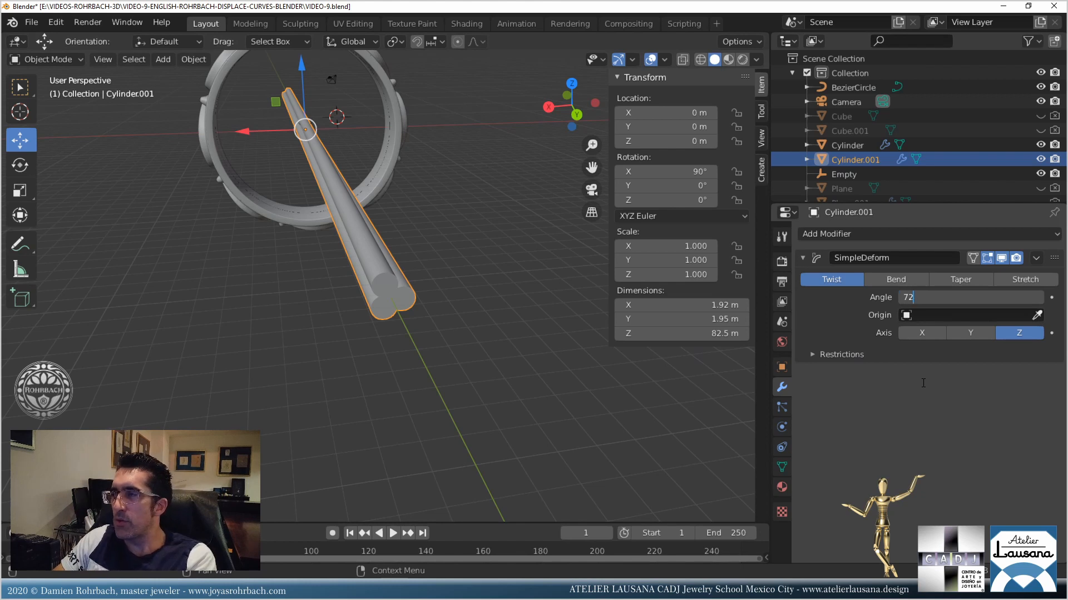
key(Return)
middle_drag(389, 389, 467, 312)
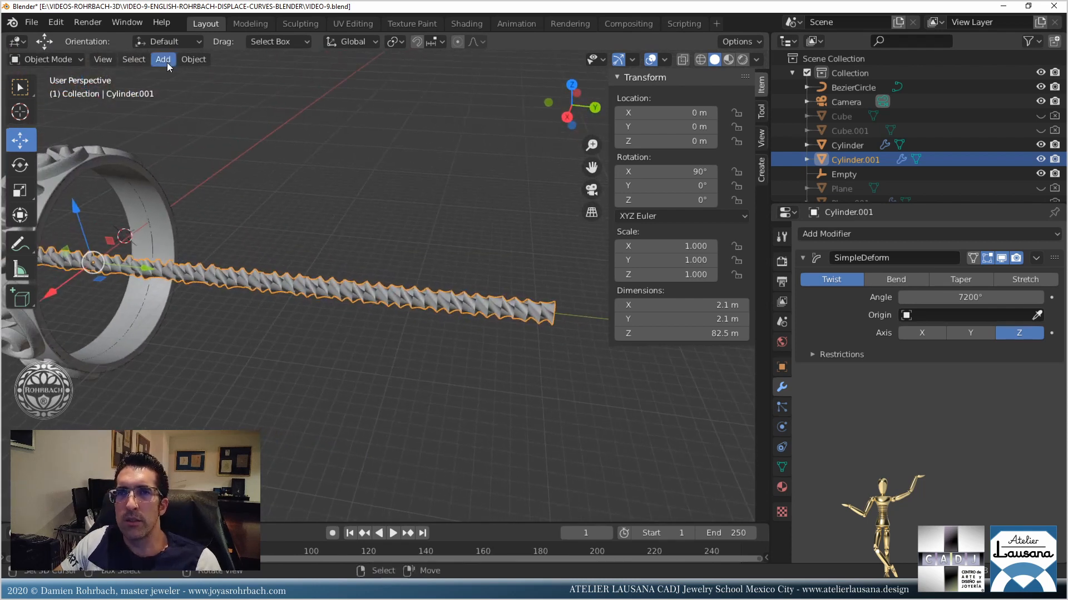
Apply smooth shading to the twisted wire bundle and save the file.
click(194, 59)
click(235, 347)
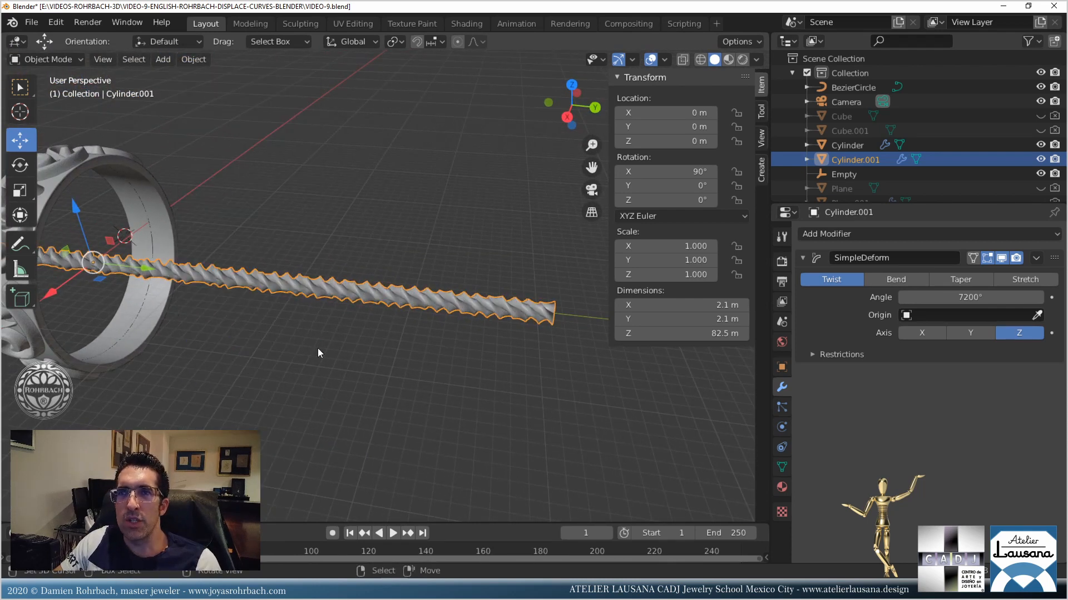
scroll(465, 339, up, 3)
scroll(464, 339, down, 2)
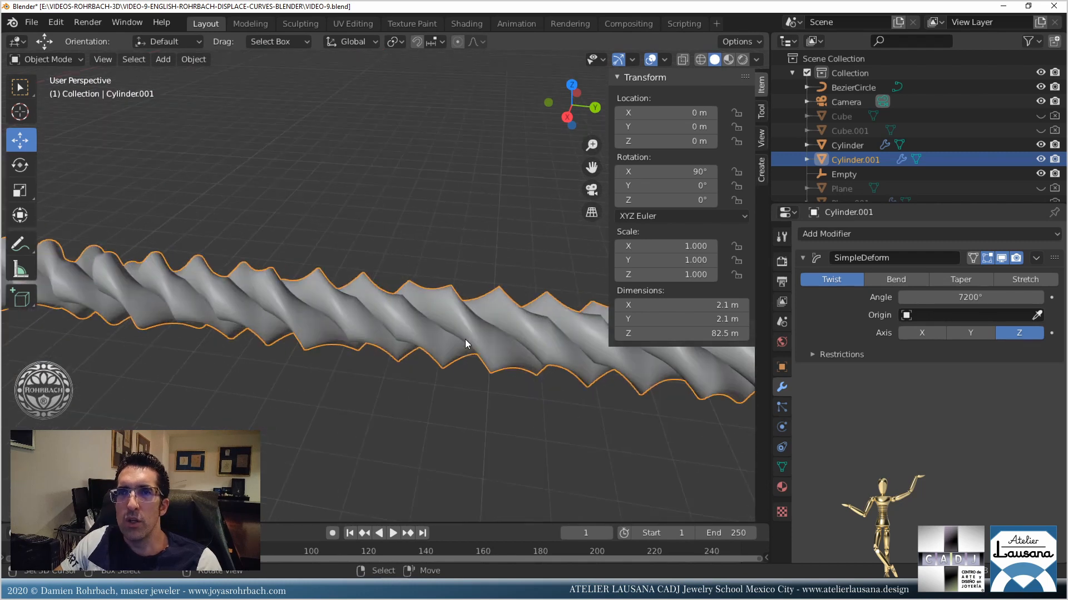
scroll(465, 339, down, 2)
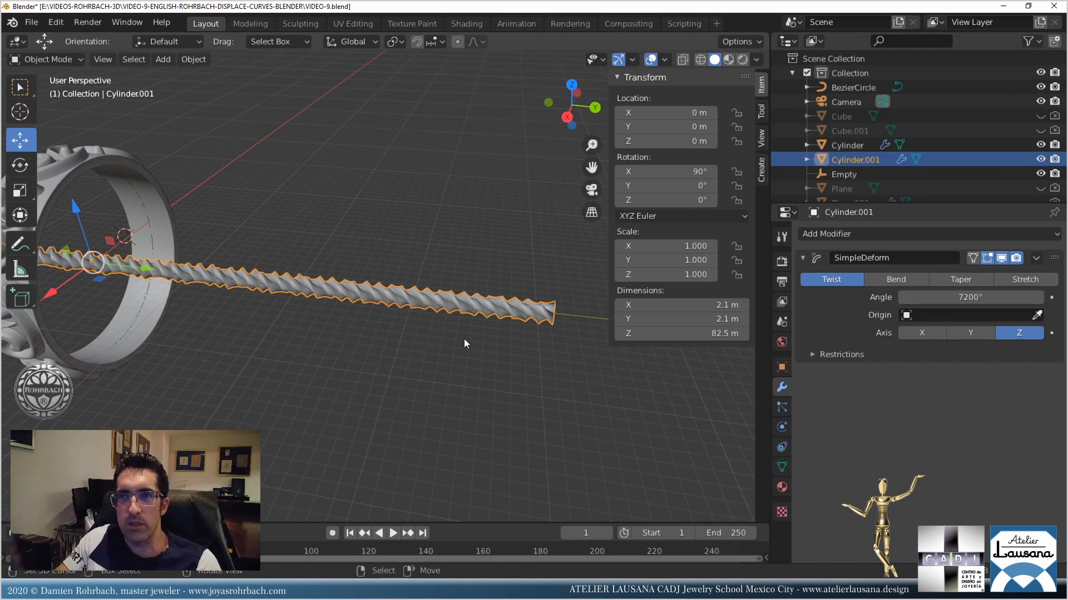
scroll(465, 343, up, 5)
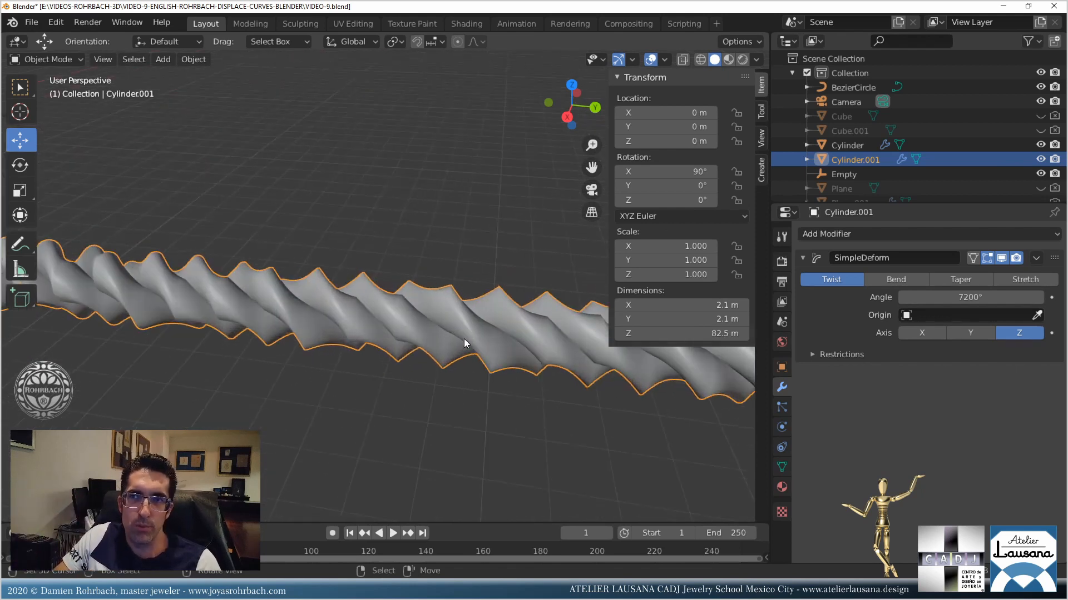
key(ctrl+s)
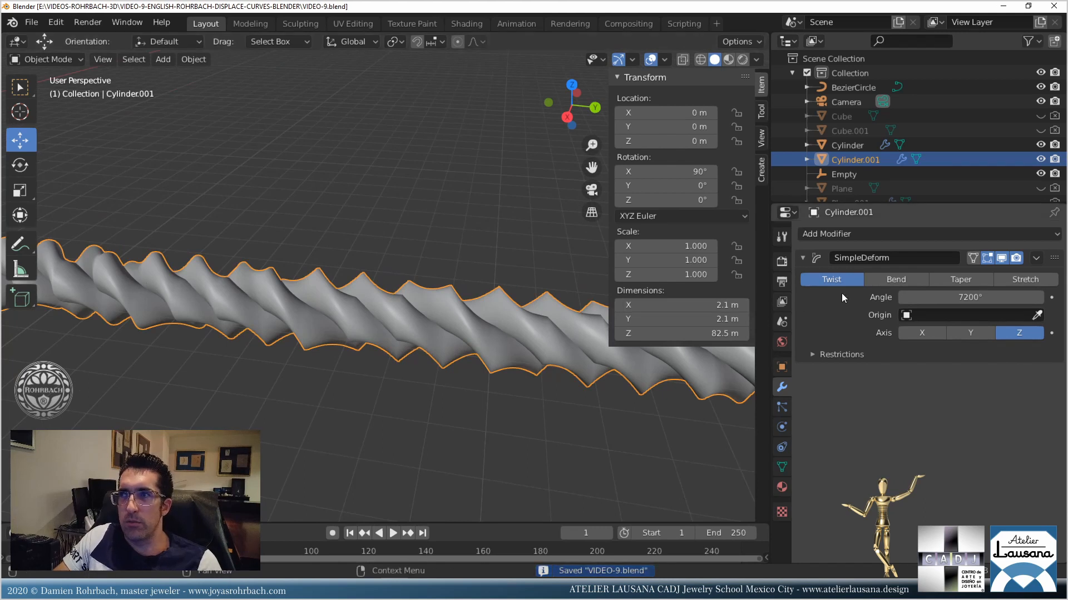
Add a Subdivision Surface modifier to the wire bundle with 2 viewport levels and save the file.
click(895, 236)
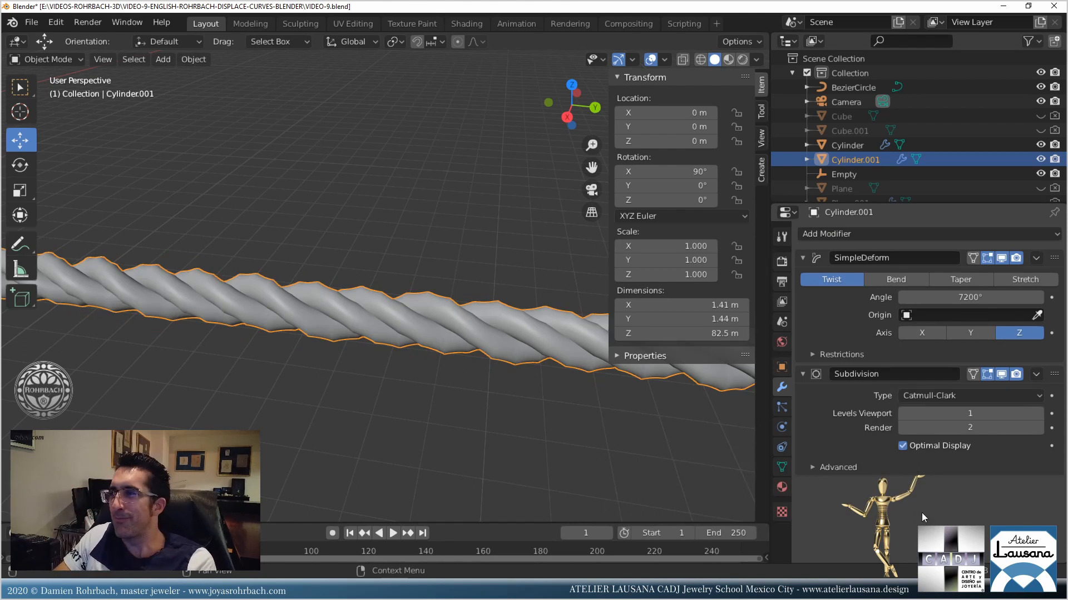
click(986, 412)
text(2)
key(Return)
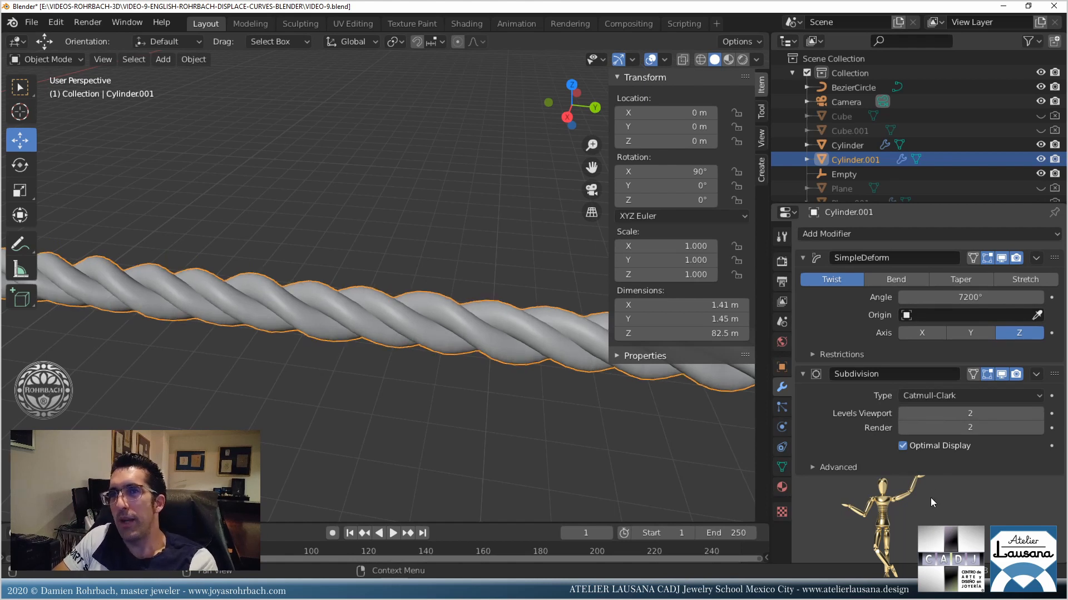
scroll(520, 358, down, 1)
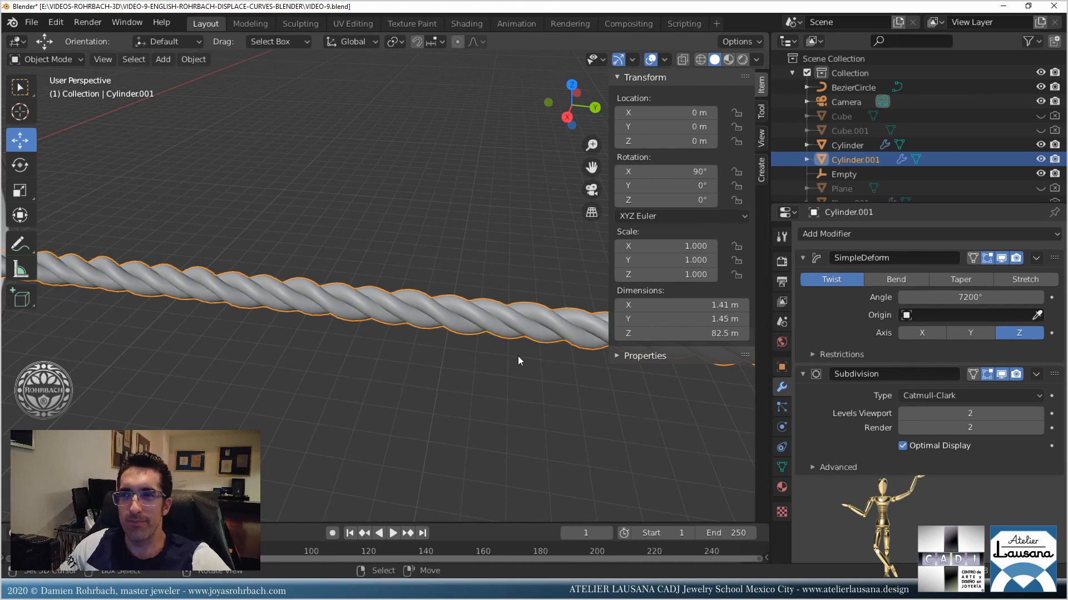
scroll(518, 356, down, 5)
middle_drag(518, 356, 471, 333)
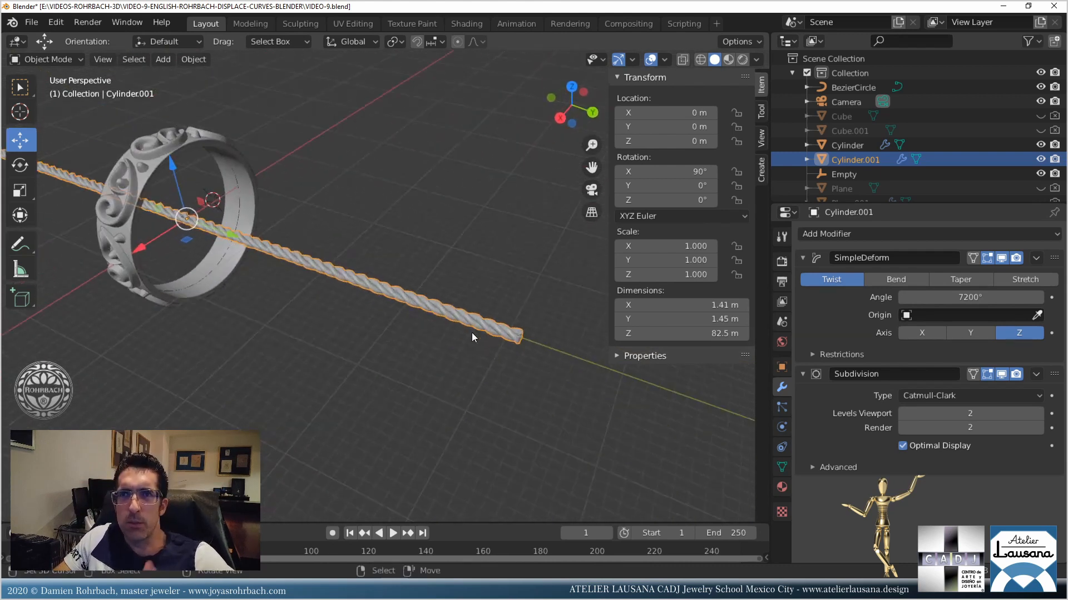
key(ctrl+s)
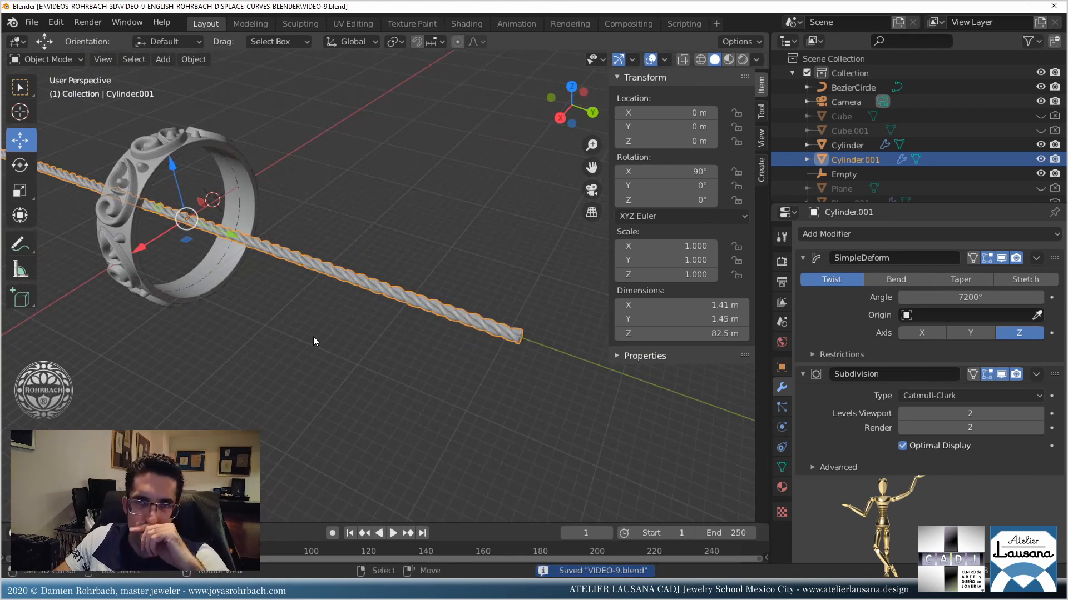
Save the file, duplicate the Bezier circle inside the ring and move the copy about 2.63 m along Y to the band's edge.
middle_drag(286, 306, 256, 289)
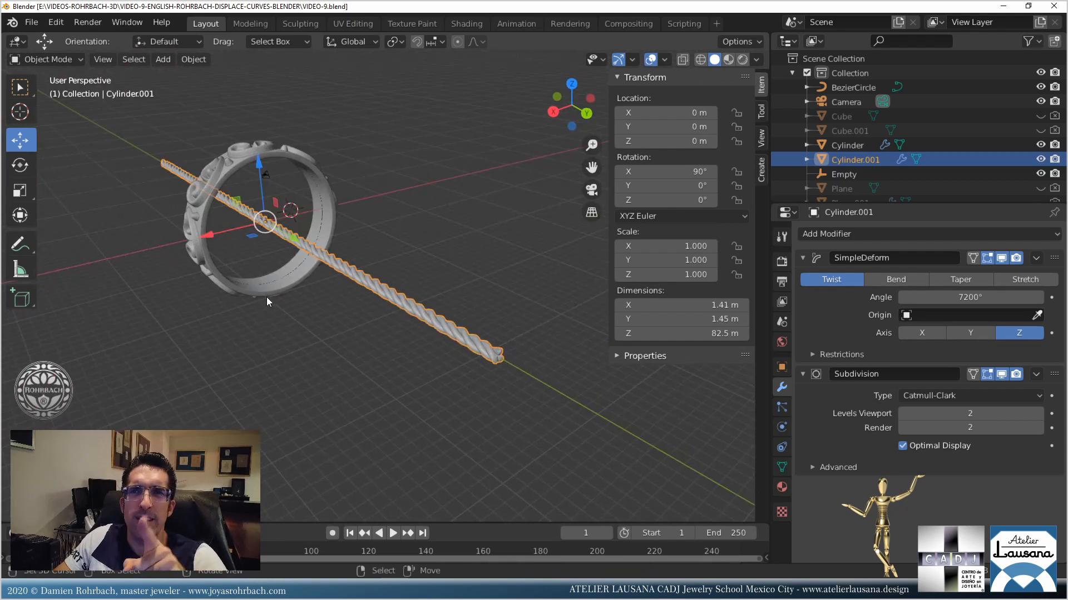
middle_drag(266, 297, 372, 394)
key(ctrl+s)
click(369, 373)
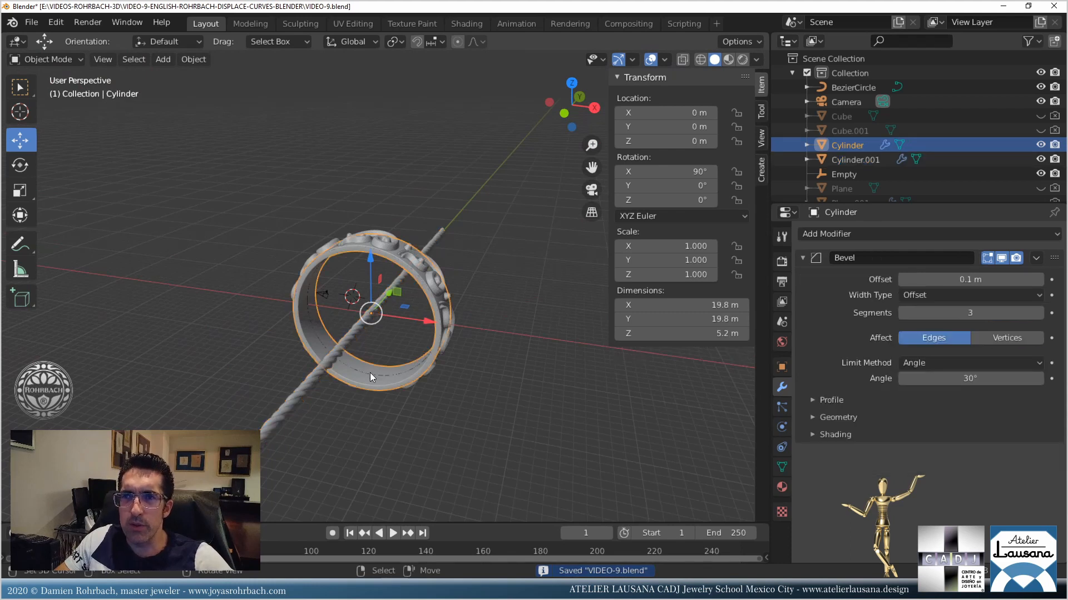
click(366, 374)
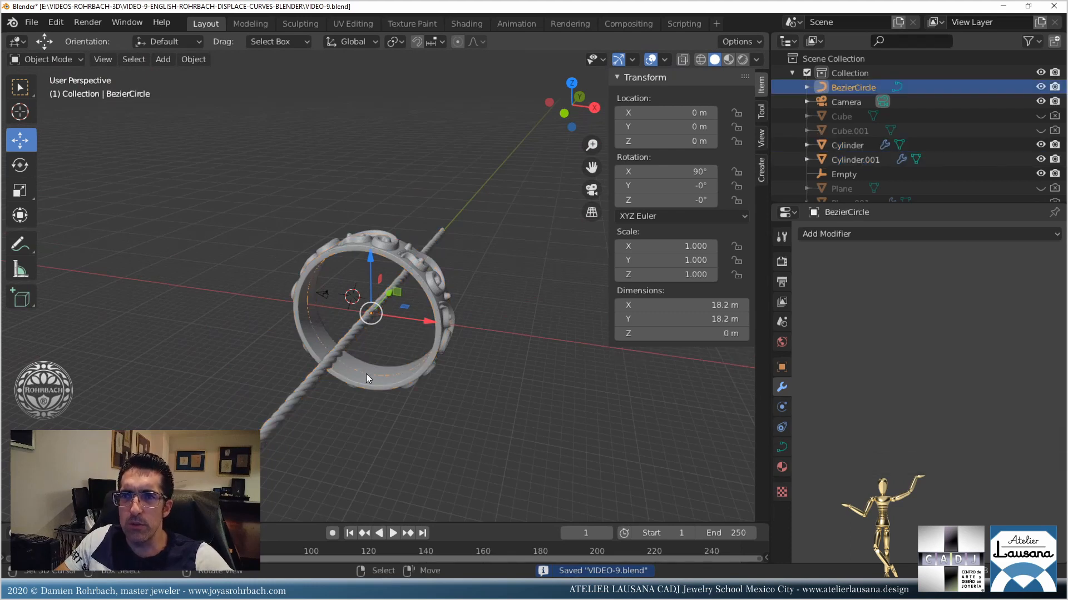
key(shift+d)
right_click(399, 389)
middle_drag(448, 336, 349, 356)
key(g)
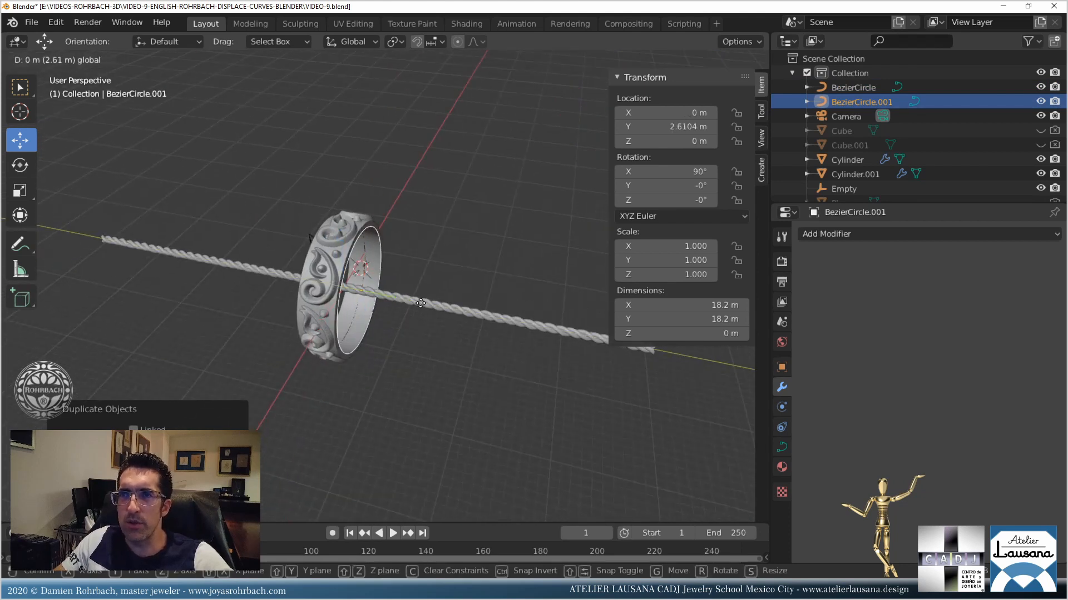
click(416, 306)
Scale the duplicated Bezier circle up to about 1.038 and save the file.
middle_drag(415, 305, 348, 287)
scroll(499, 258, up, 3)
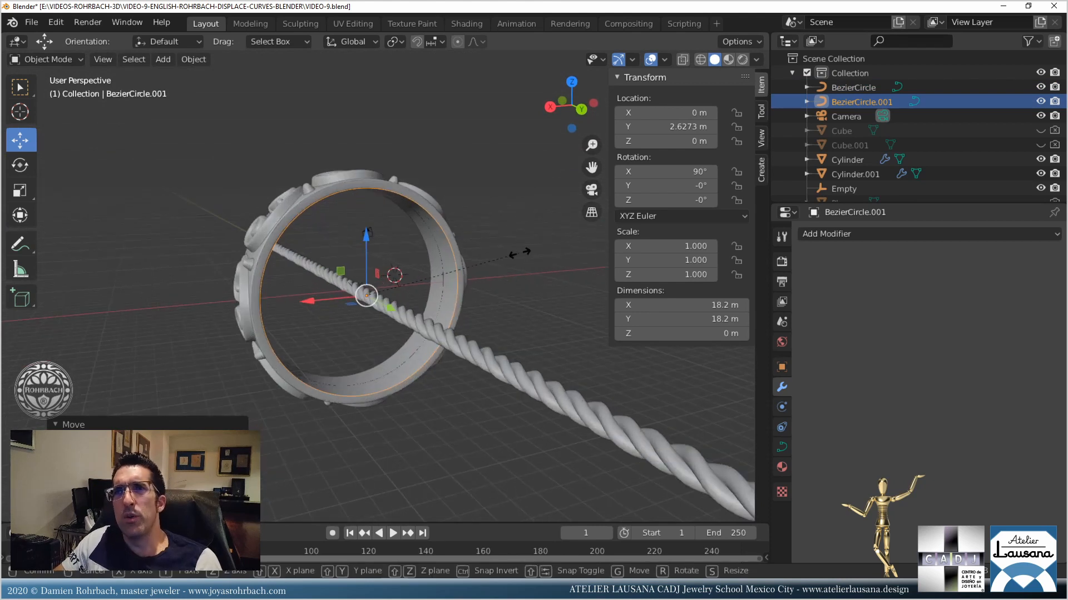
key(s)
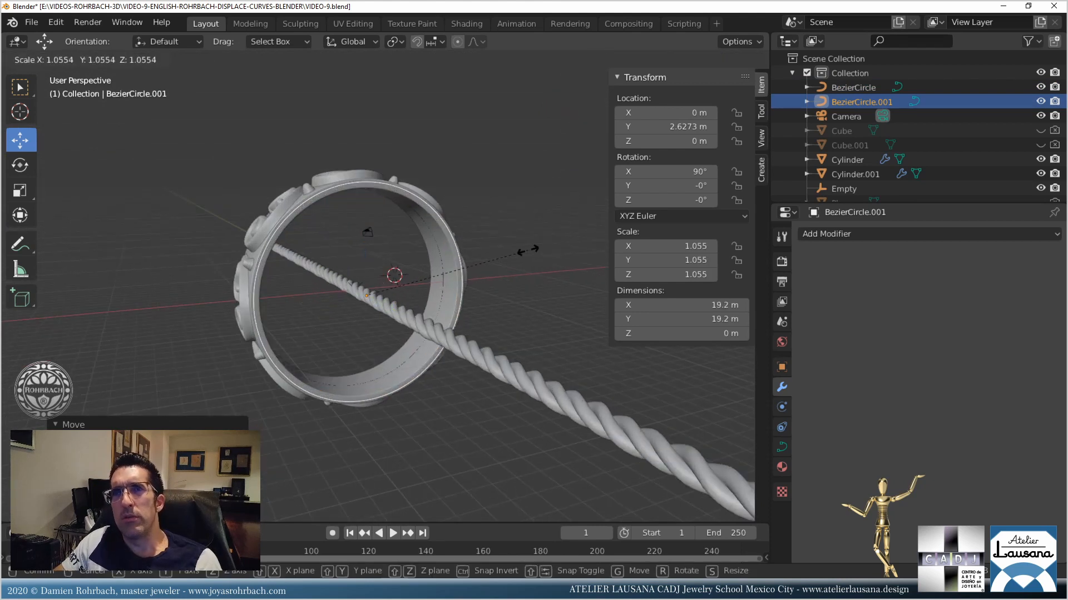
click(526, 255)
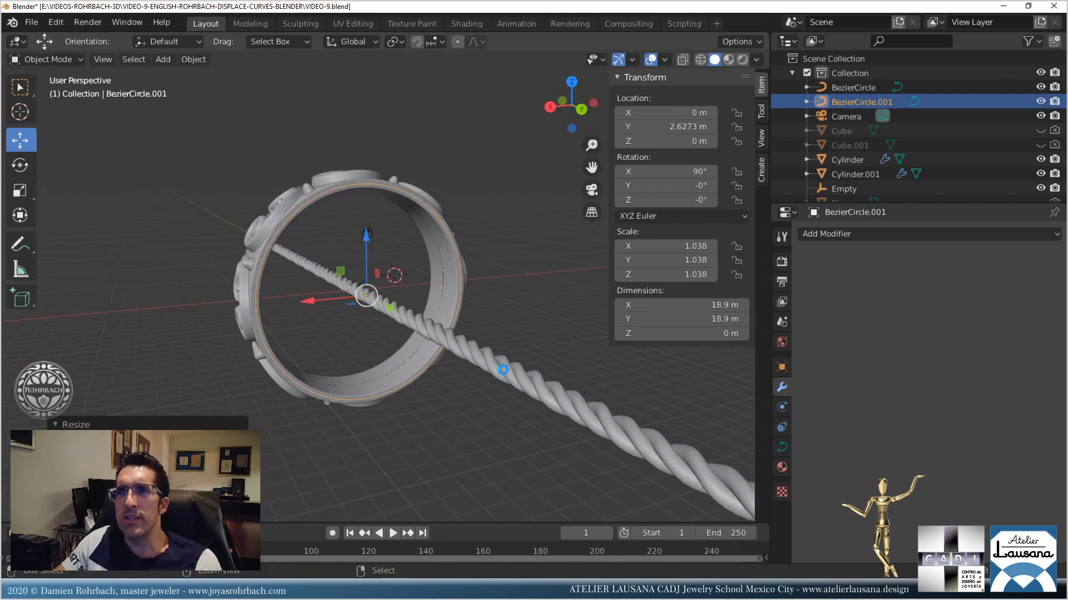
key(ctrl+s)
Add a Curve modifier to the wire bundle with BezierCircle.001 as its curve object and save the file.
click(502, 369)
click(859, 235)
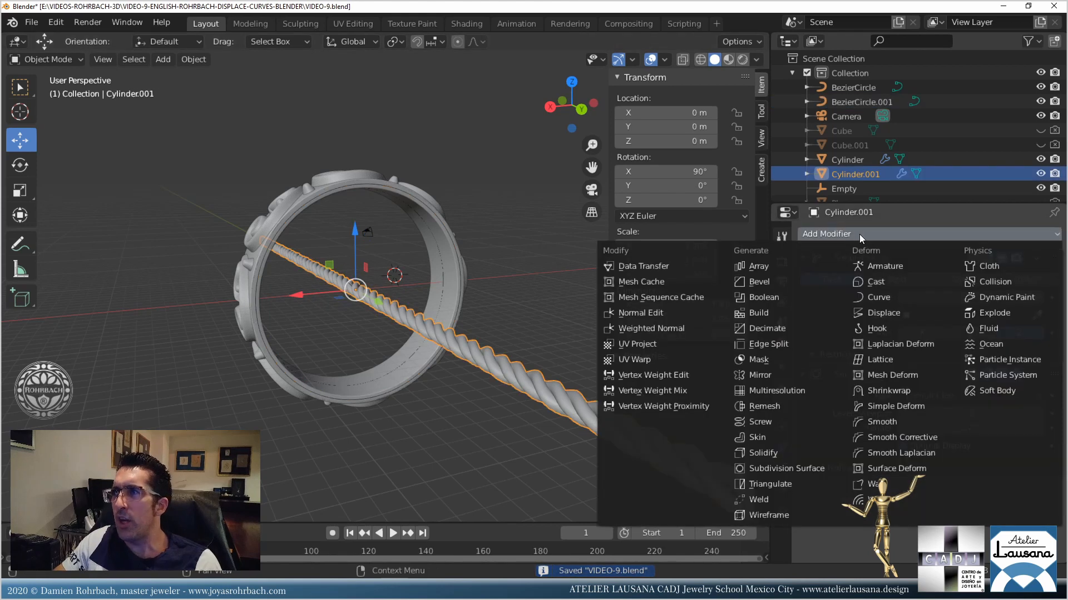
click(885, 297)
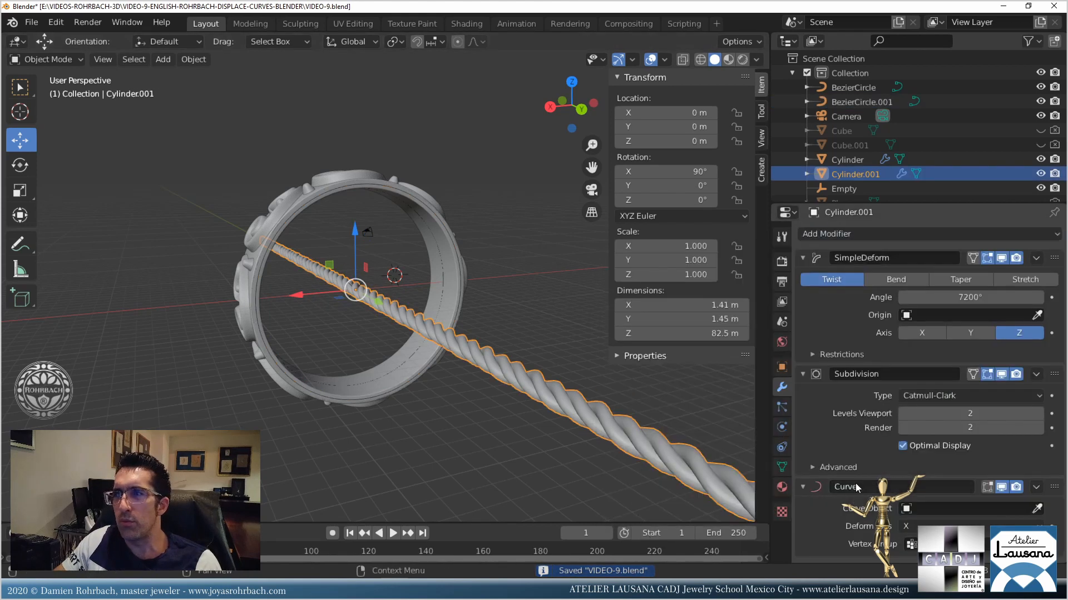
click(1037, 507)
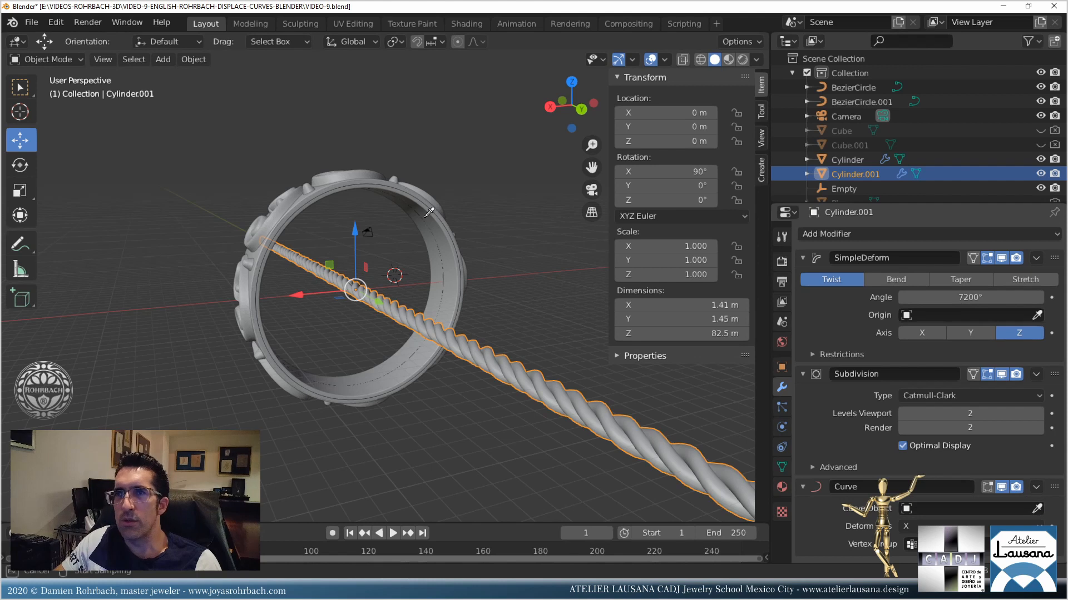
click(403, 191)
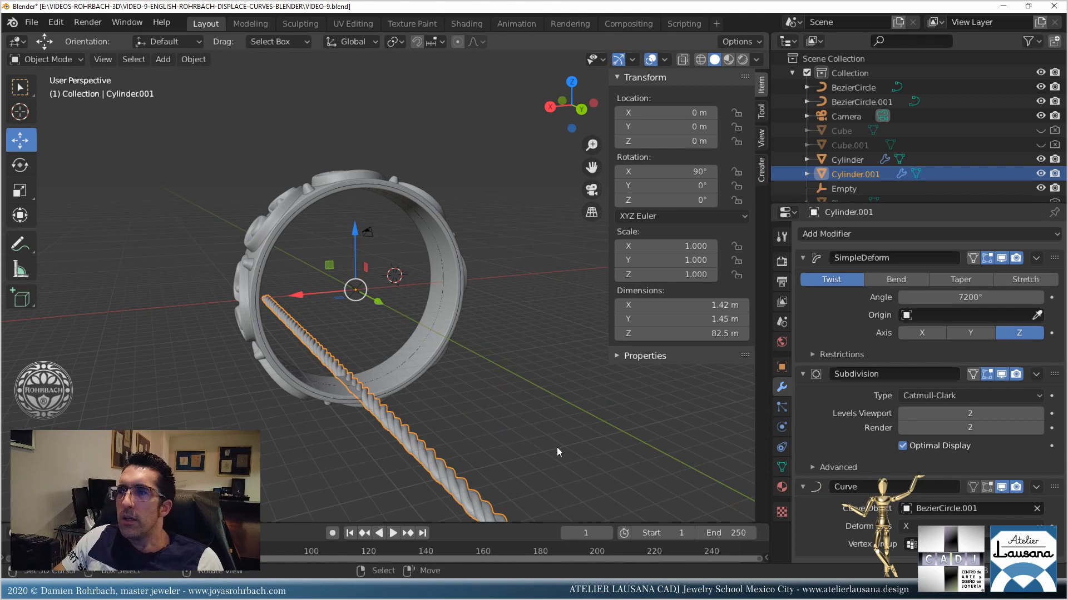
key(ctrl+s)
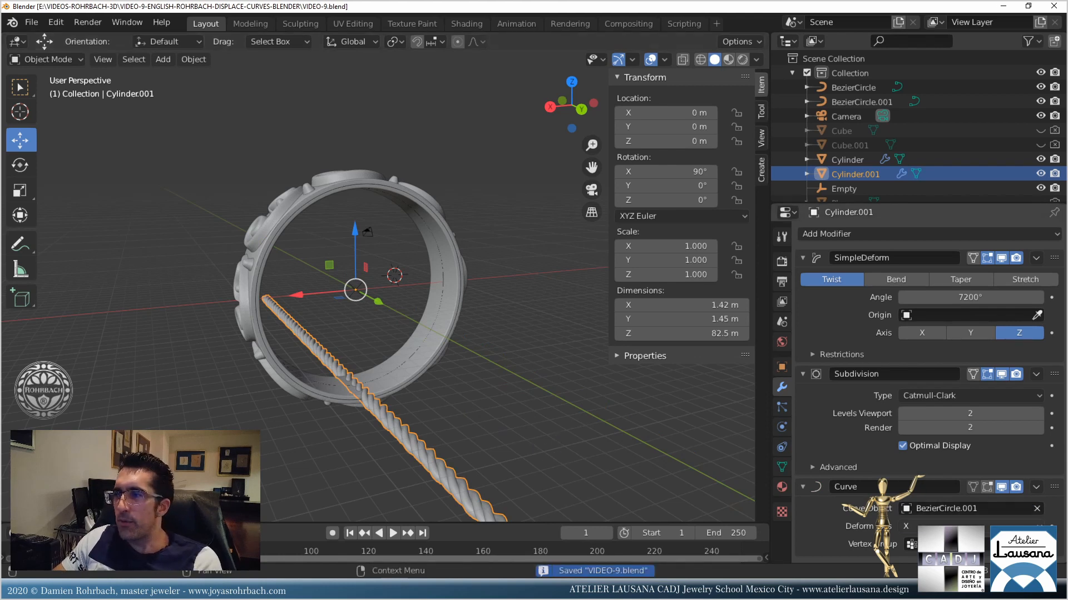
Set the Curve modifier's deform axis to Z so the wire wraps around the circle, and save the file.
click(970, 526)
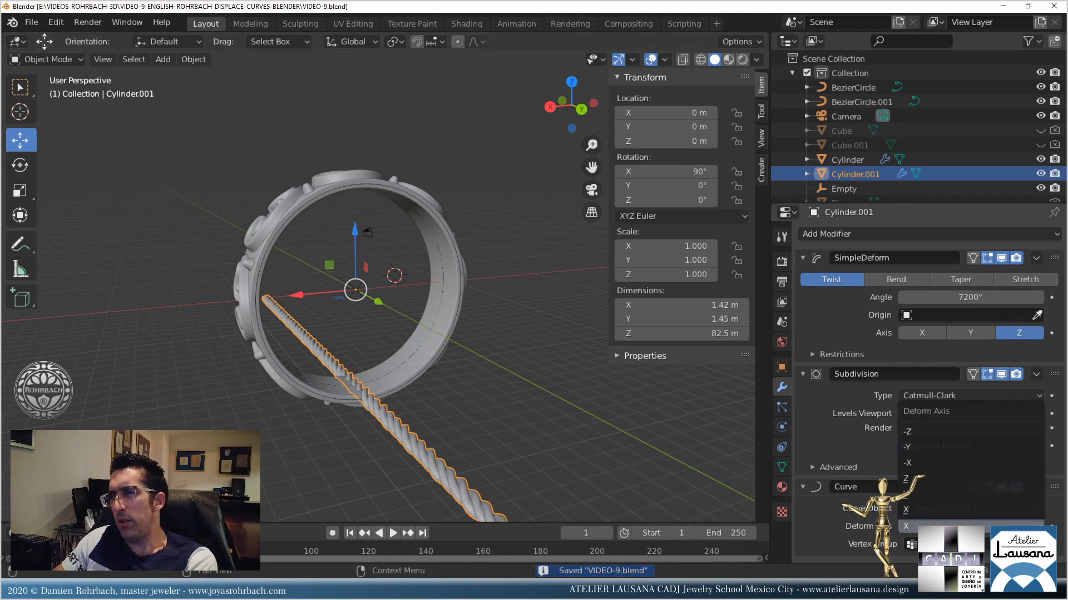
click(949, 499)
click(952, 524)
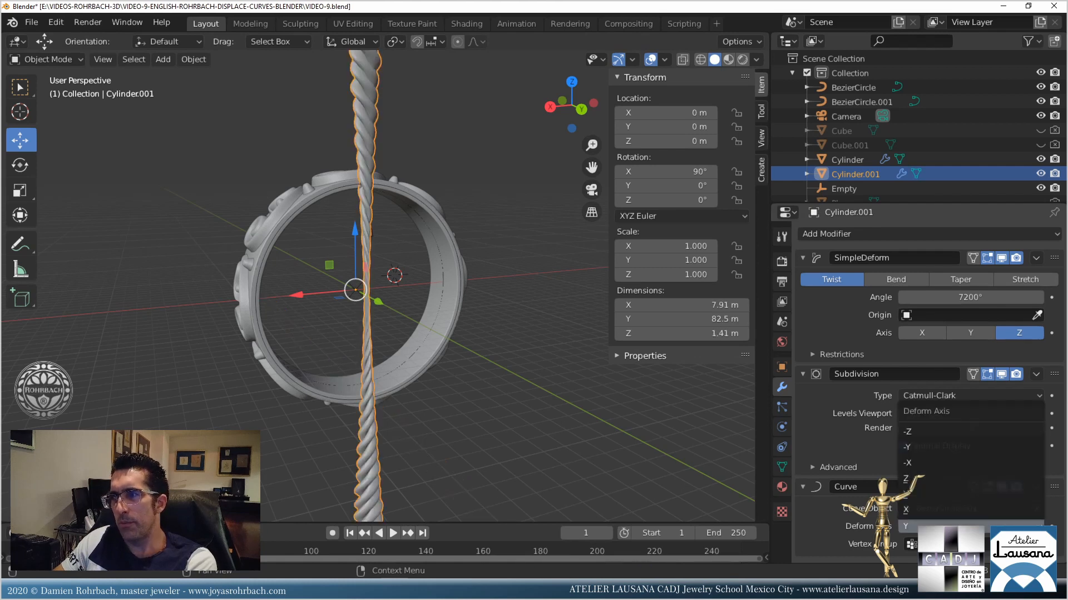
click(933, 482)
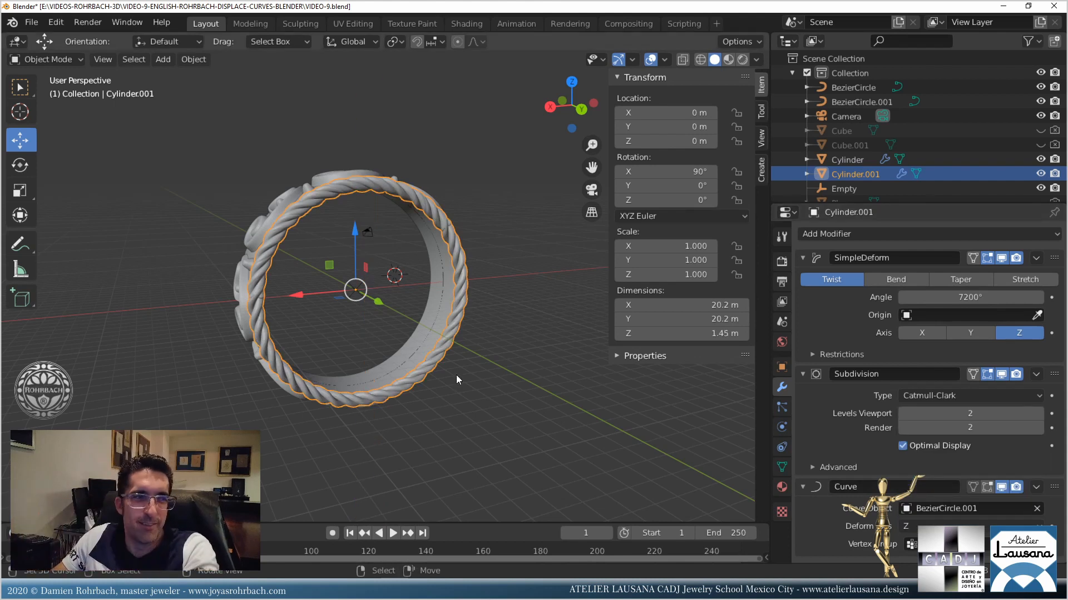
middle_drag(294, 258, 302, 268)
key(KP_1)
scroll(458, 269, up, 2)
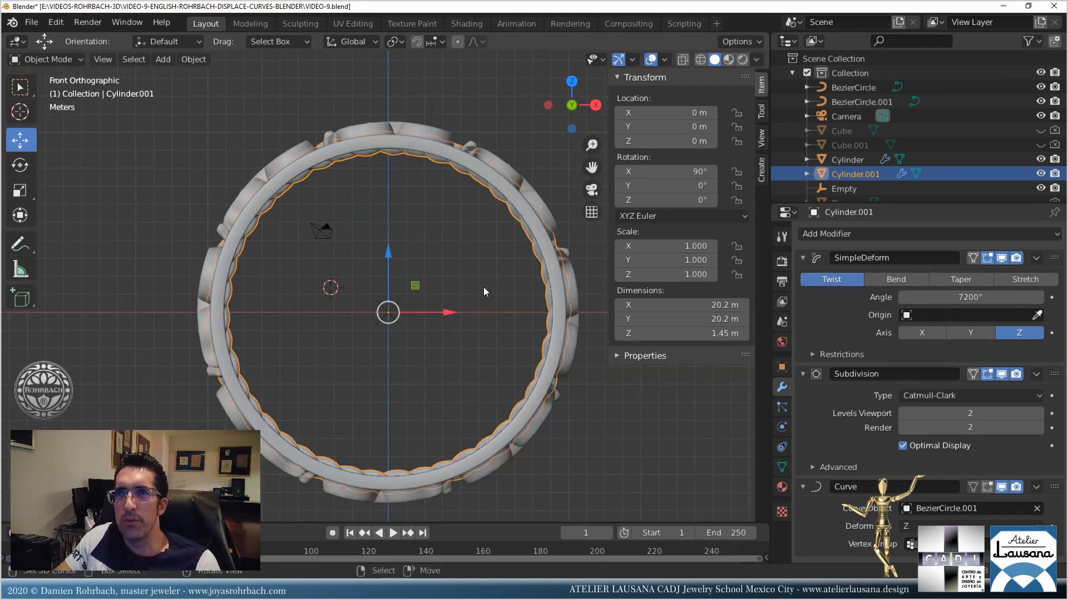
key(ctrl+s)
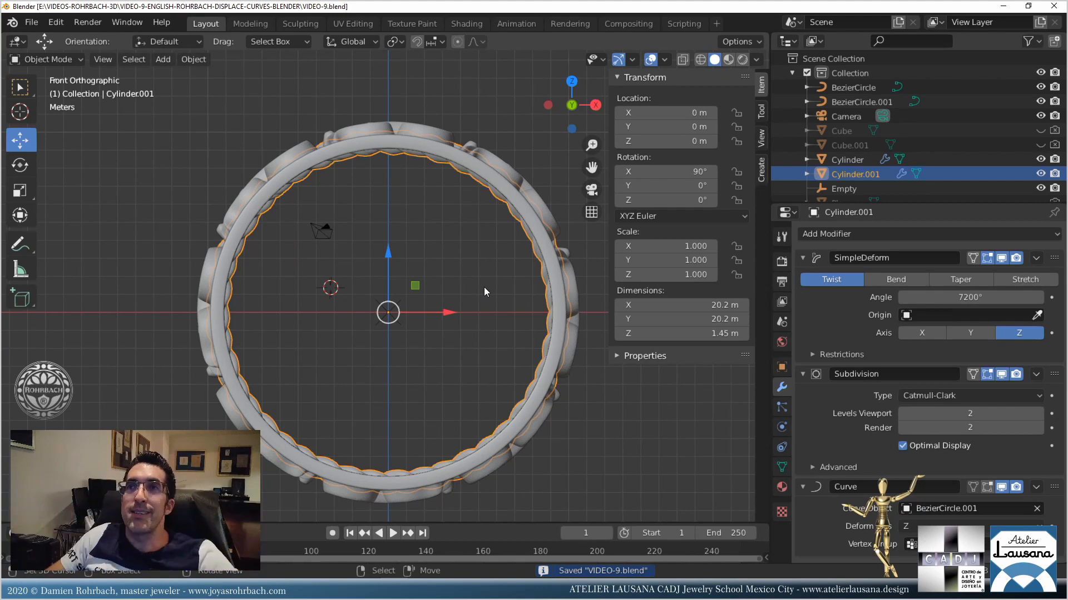
Scale BezierCircle.001 up to about 1.036 so the wire sits on the ring's edge instead of protruding inside the band.
scroll(494, 276, up, 2)
shift+middle_drag(473, 235, 425, 285)
scroll(427, 487, up, 1)
scroll(424, 284, up, 5)
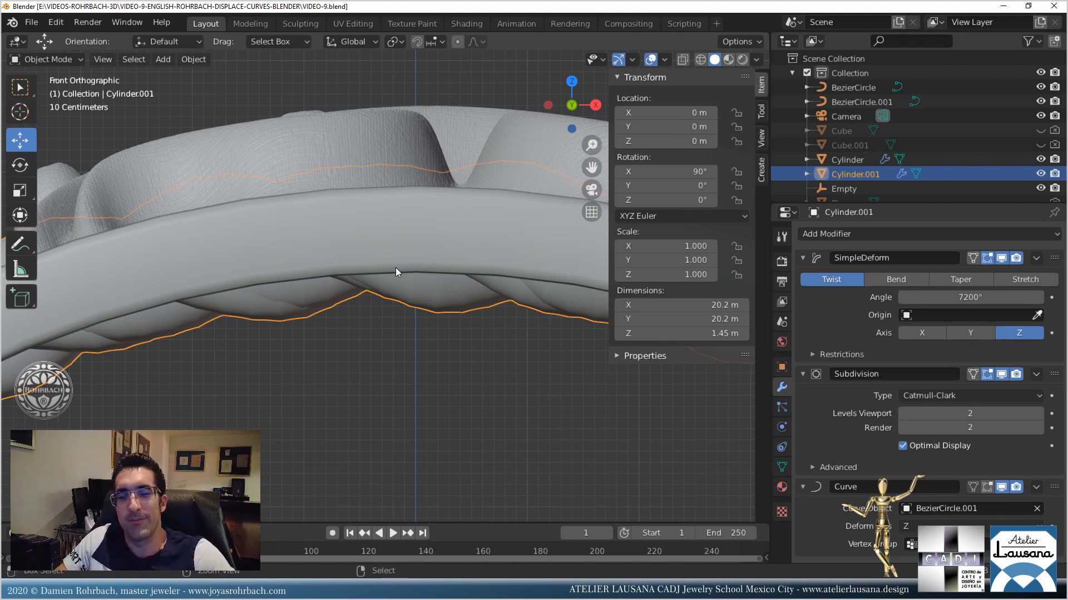
key(n)
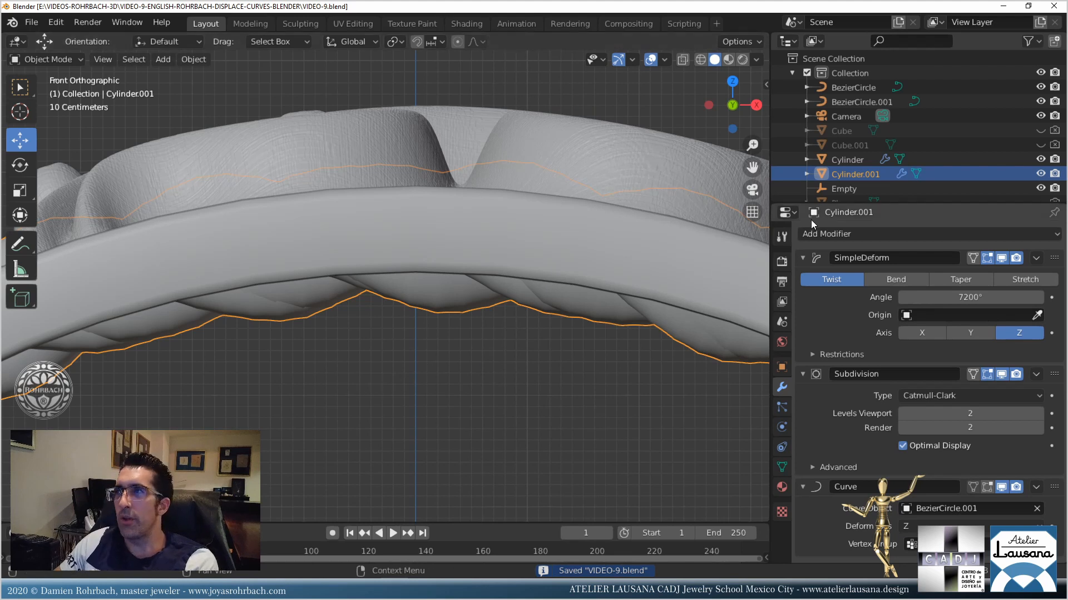
scroll(616, 305, down, 3)
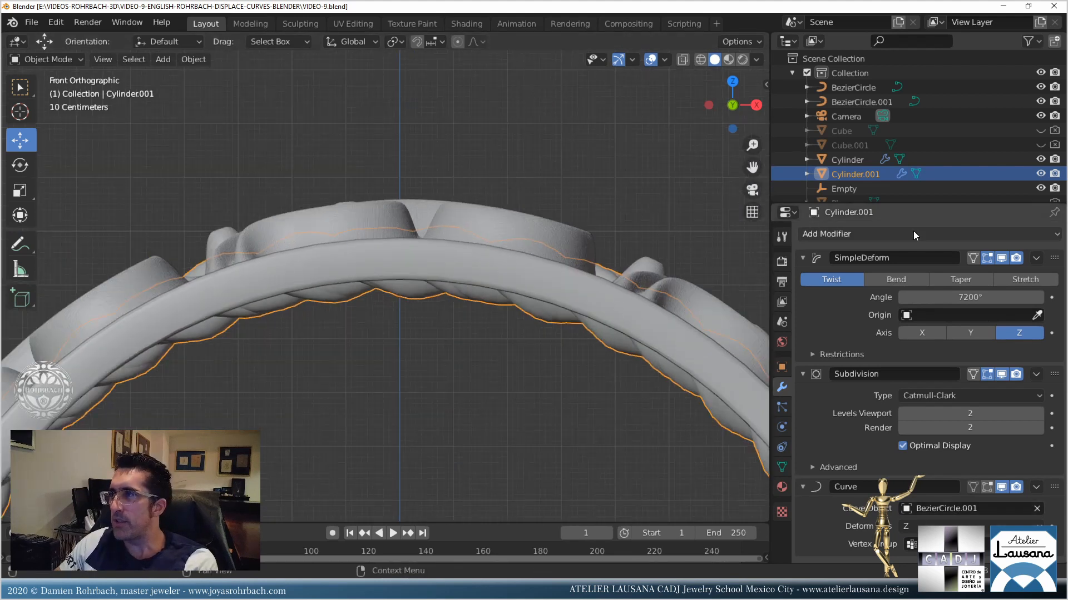
click(859, 102)
scroll(550, 313, down, 3)
scroll(550, 314, down, 1)
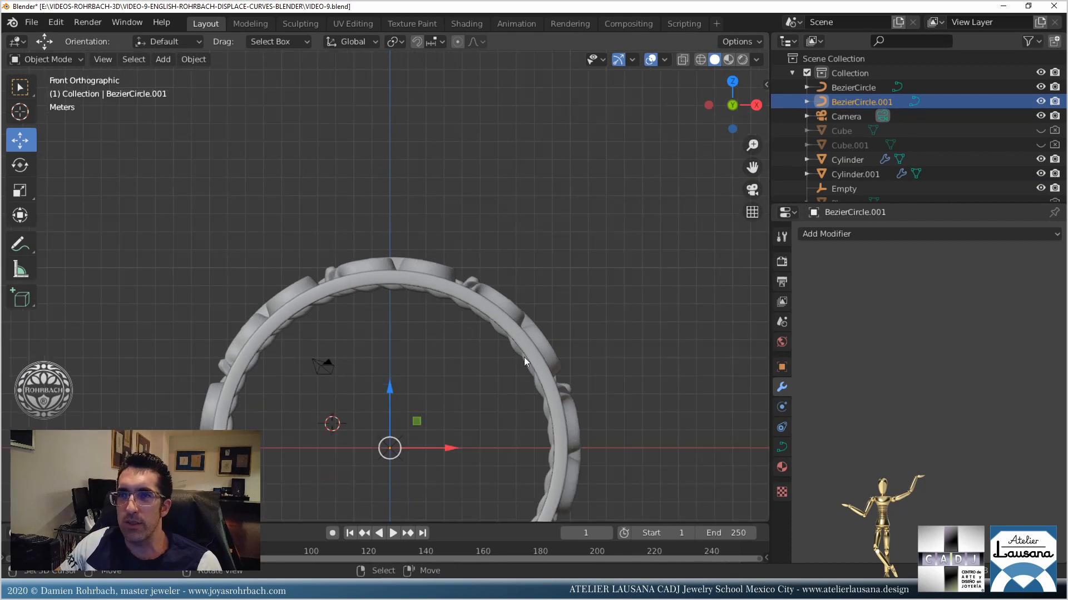
key(s)
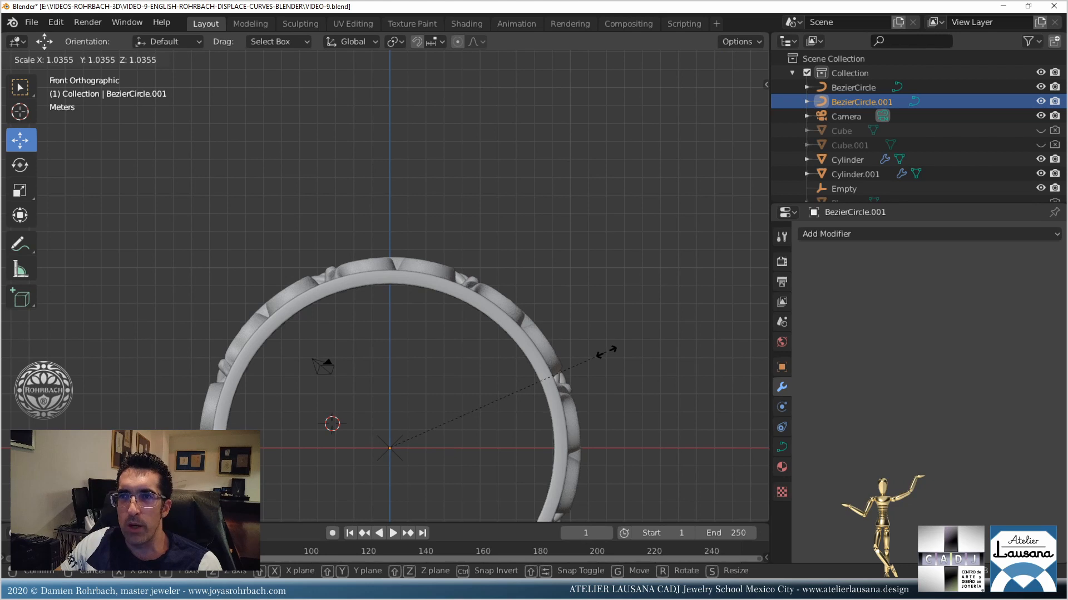
click(606, 351)
Check the resized wire border from above and in perspective, and save the file.
middle_drag(594, 335, 501, 423)
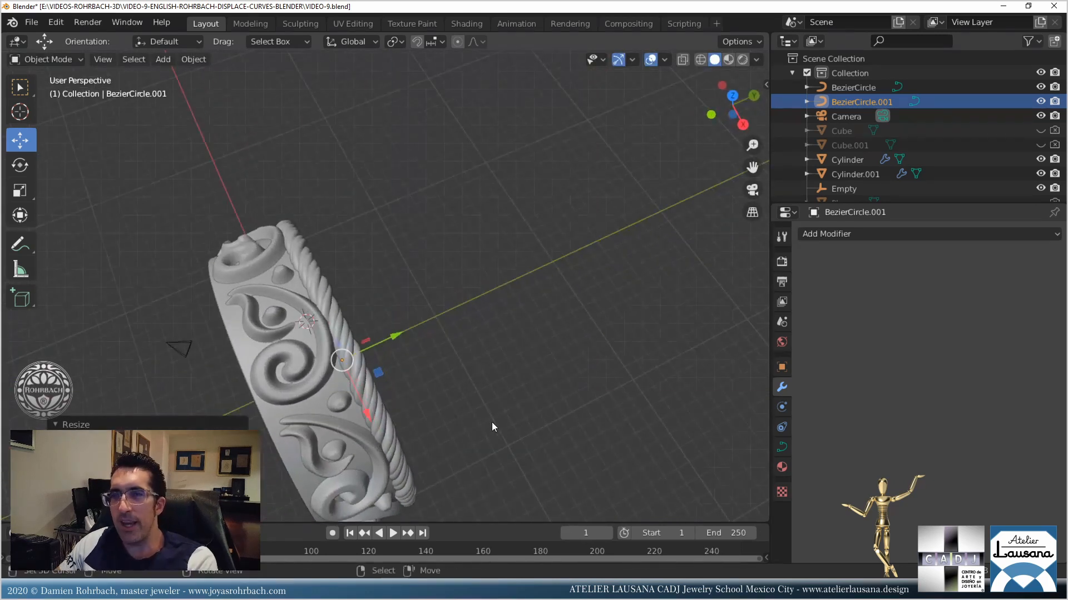
key(KP_7)
scroll(400, 360, up, 5)
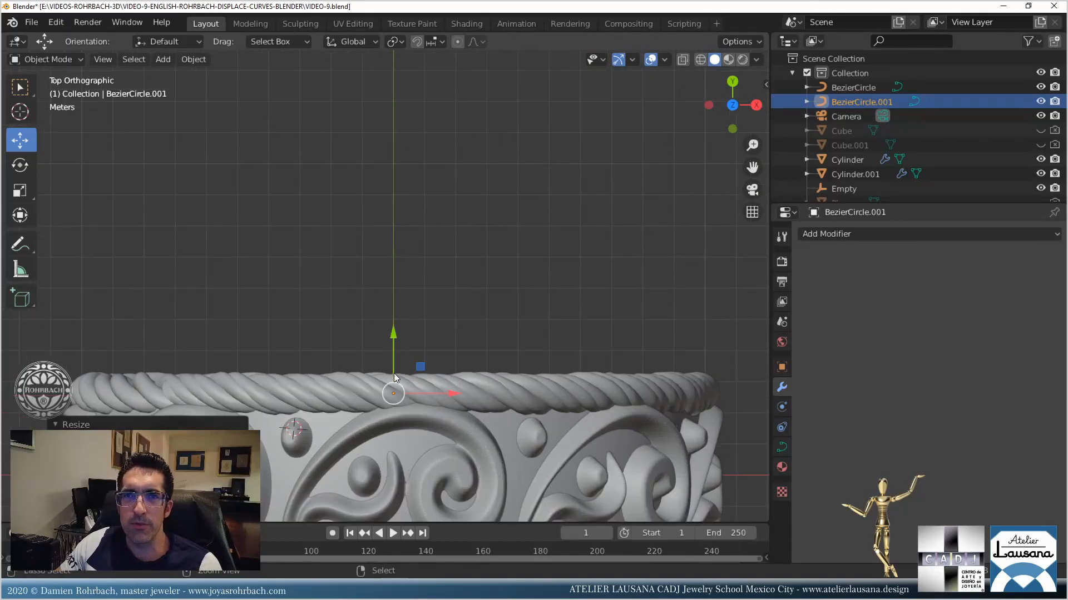
key(ctrl+s)
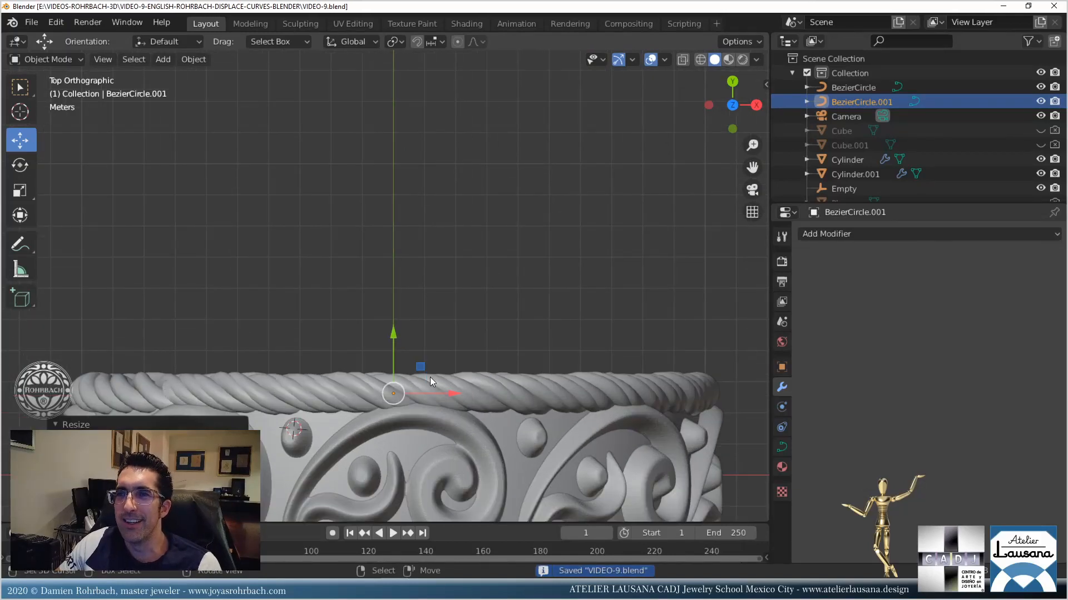
middle_drag(429, 377, 496, 345)
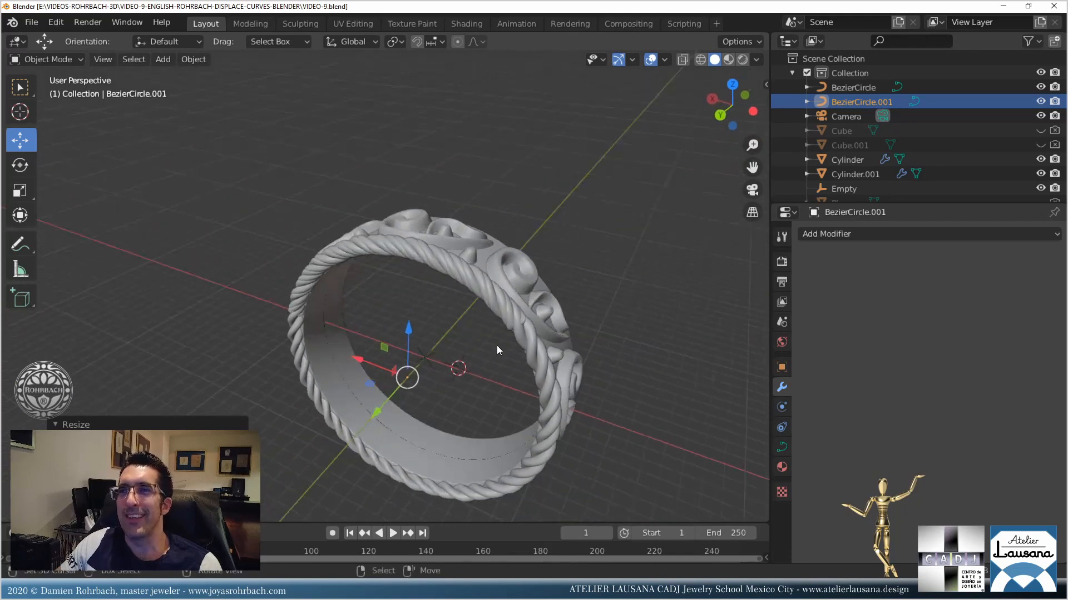
scroll(496, 345, up, 2)
scroll(649, 369, up, 3)
middle_drag(643, 378, 541, 346)
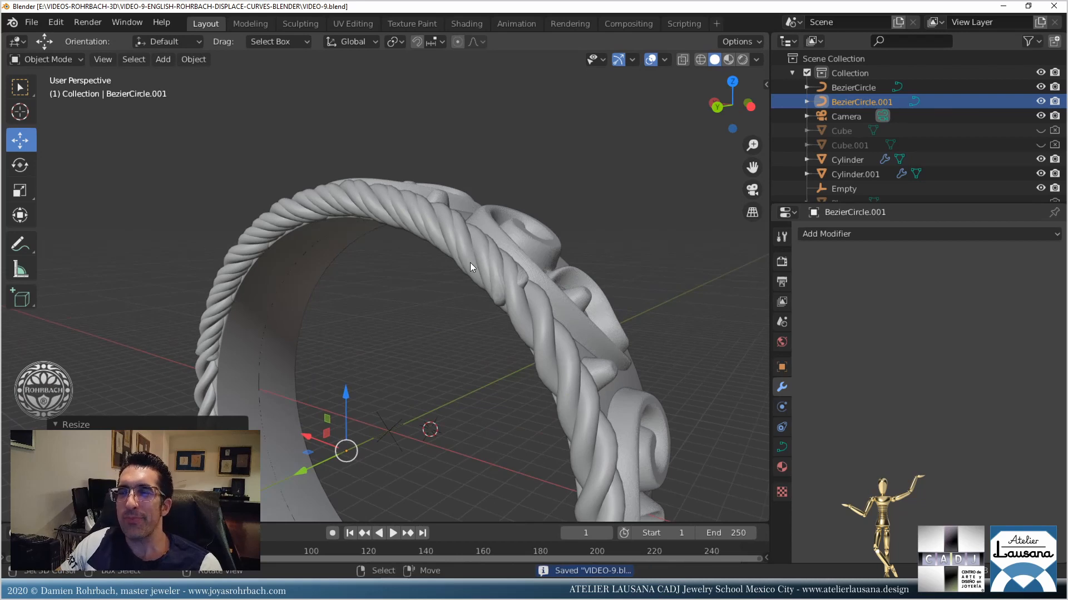
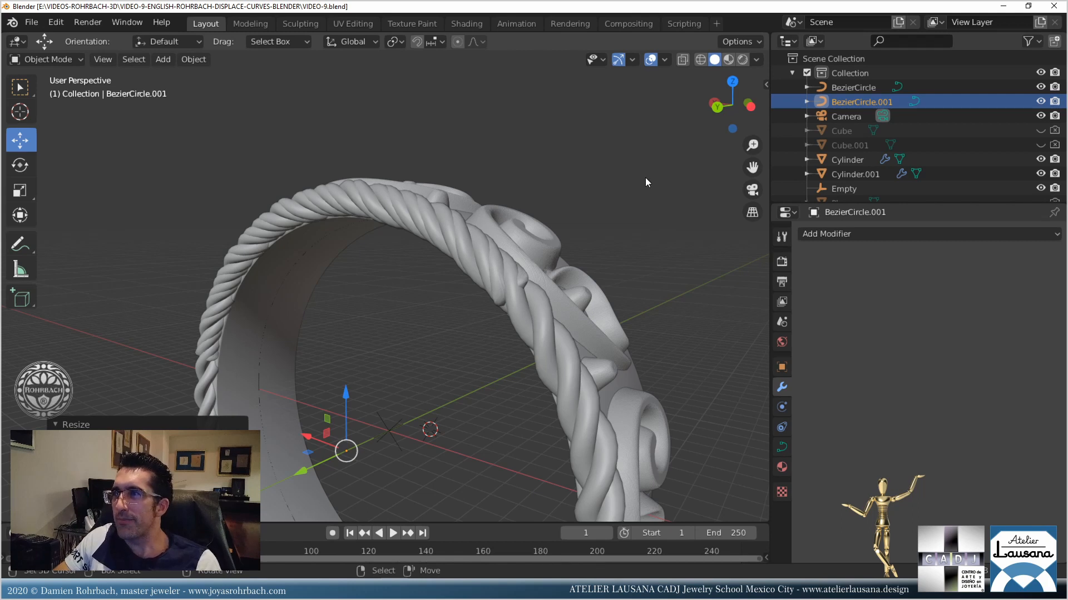
Select the wire bundle, save the file, and turn off the viewport display of its Curve modifier.
click(514, 299)
key(ctrl+s)
key(n)
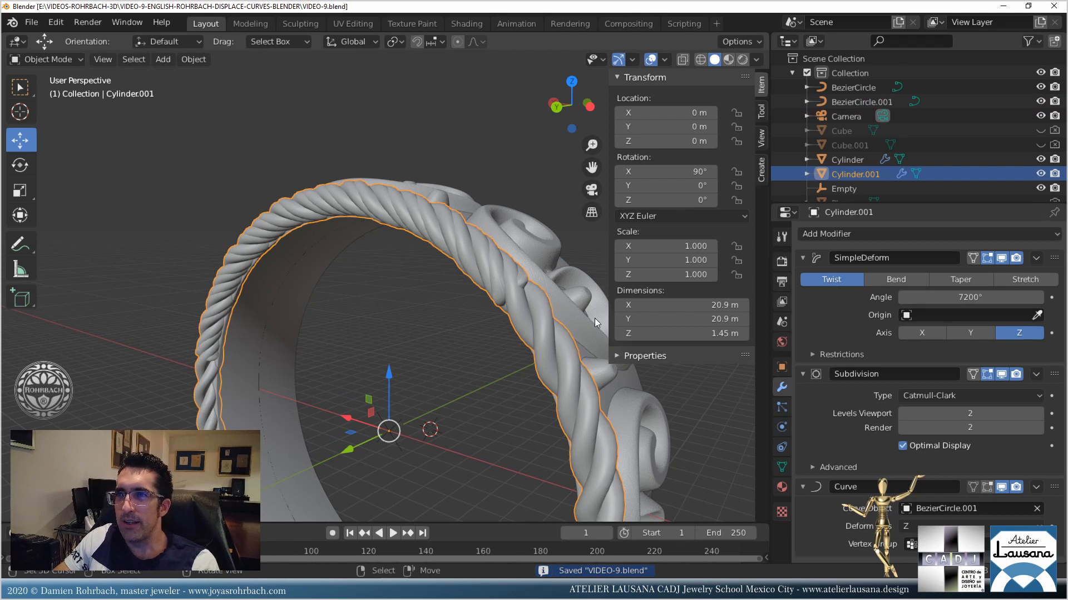
click(1002, 486)
scroll(639, 406, down, 5)
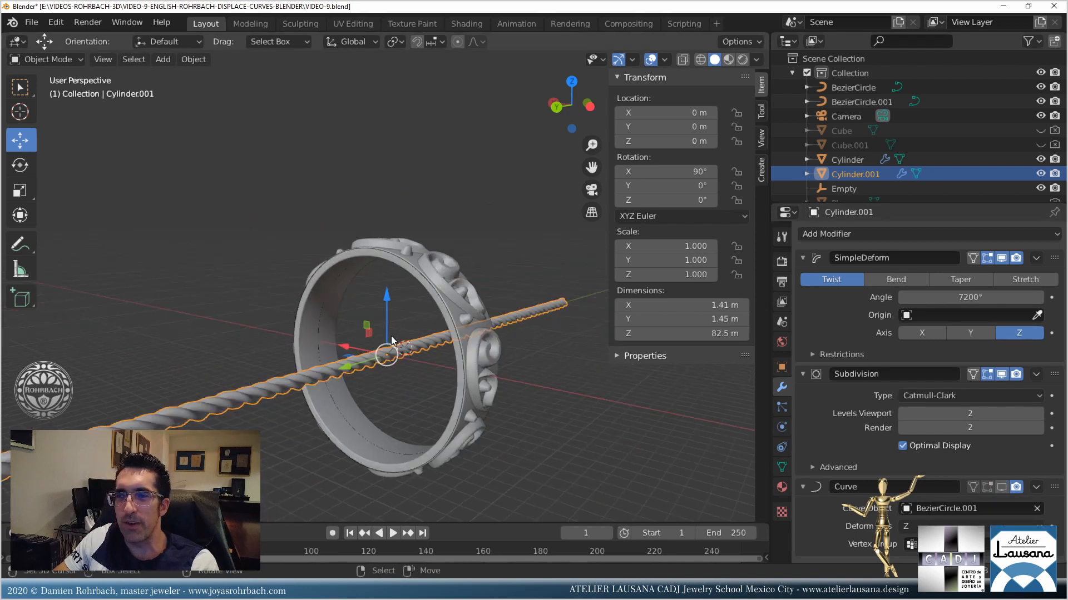
middle_drag(430, 292, 409, 320)
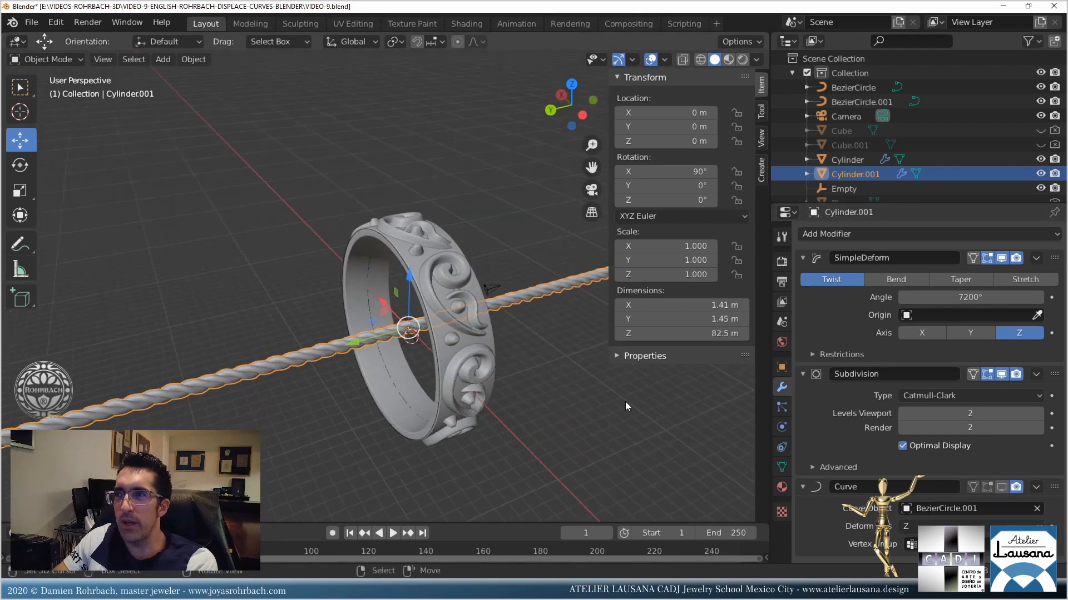
Try a Y scale of 0.5 on the wire bundle, restore it to 1, and set the Z scale to 0.5 instead.
click(677, 260)
text(.5)
key(Return)
click(648, 261)
text(1)
key(Return)
click(659, 275)
text(.5)
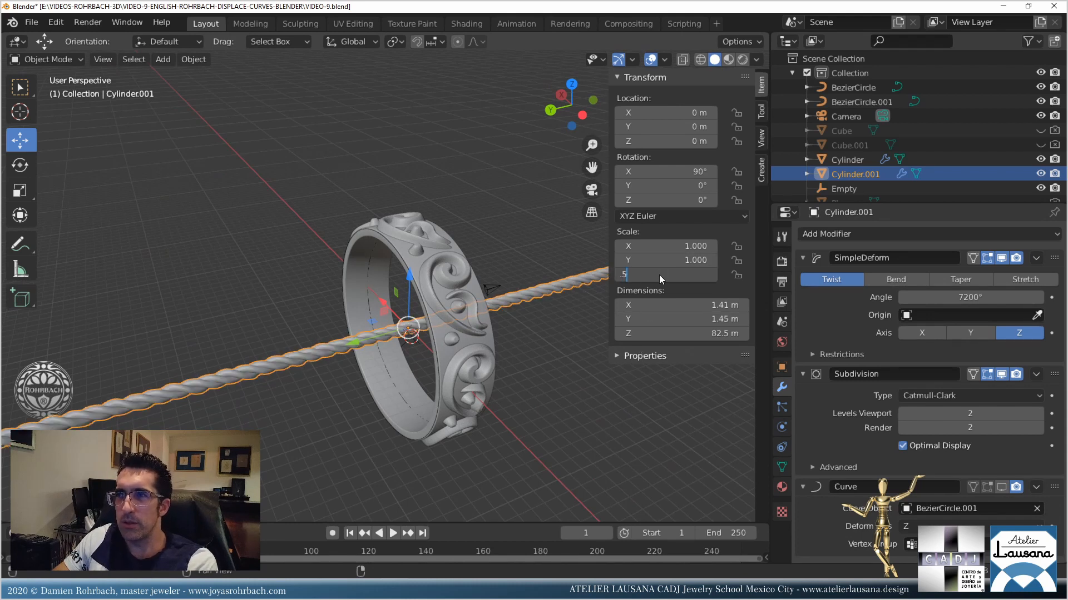
key(Return)
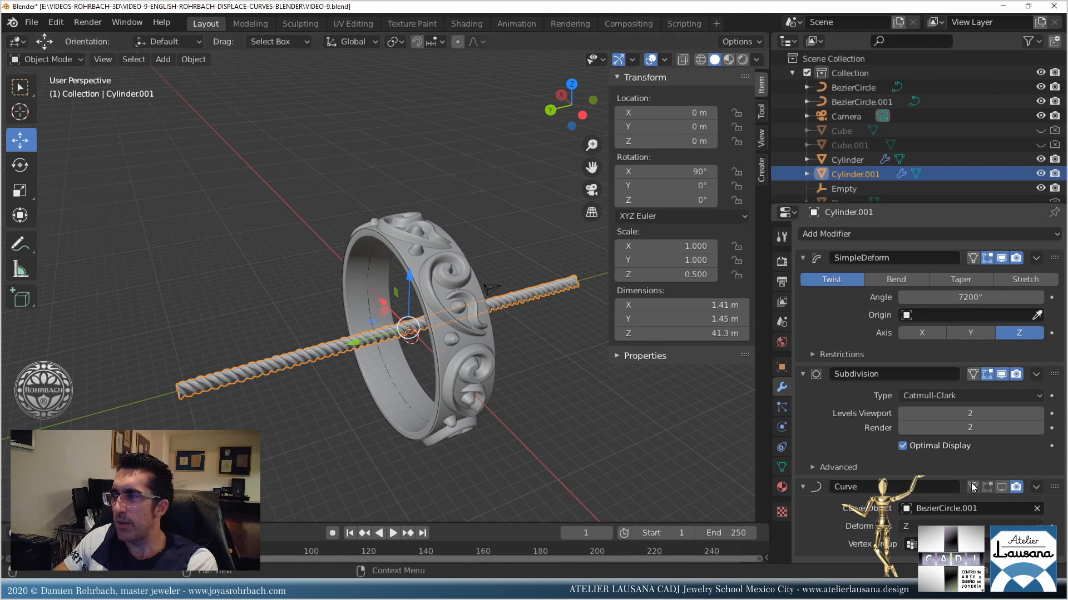
Turn the wire bundle's Curve modifier back on in the viewport and save the file.
click(1001, 487)
middle_drag(392, 358, 402, 290)
key(ctrl+s)
scroll(310, 322, up, 3)
middle_drag(310, 322, 392, 327)
scroll(389, 288, up, 2)
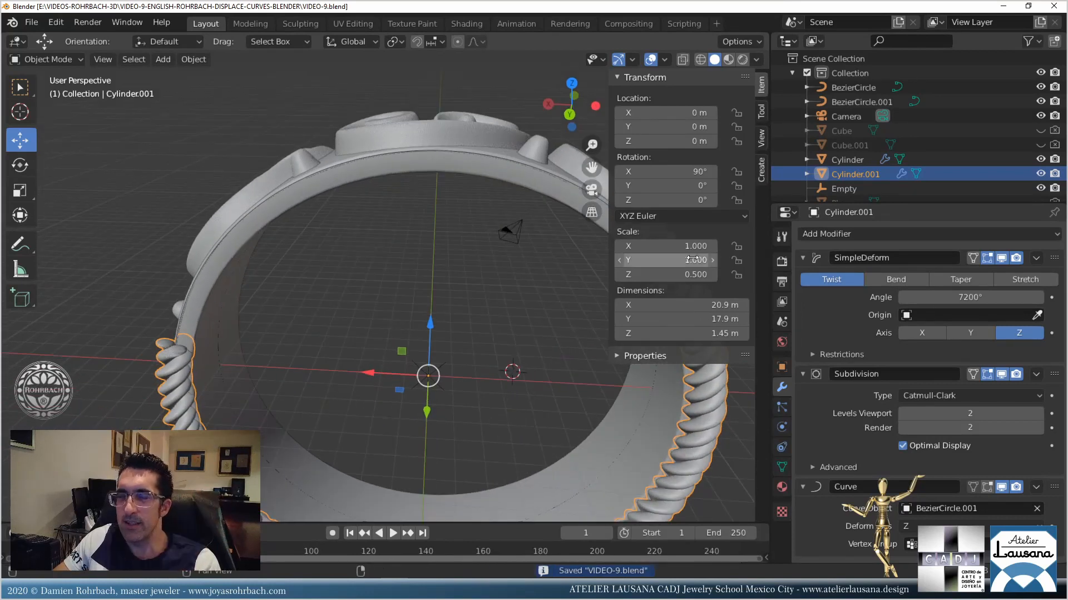
click(650, 273)
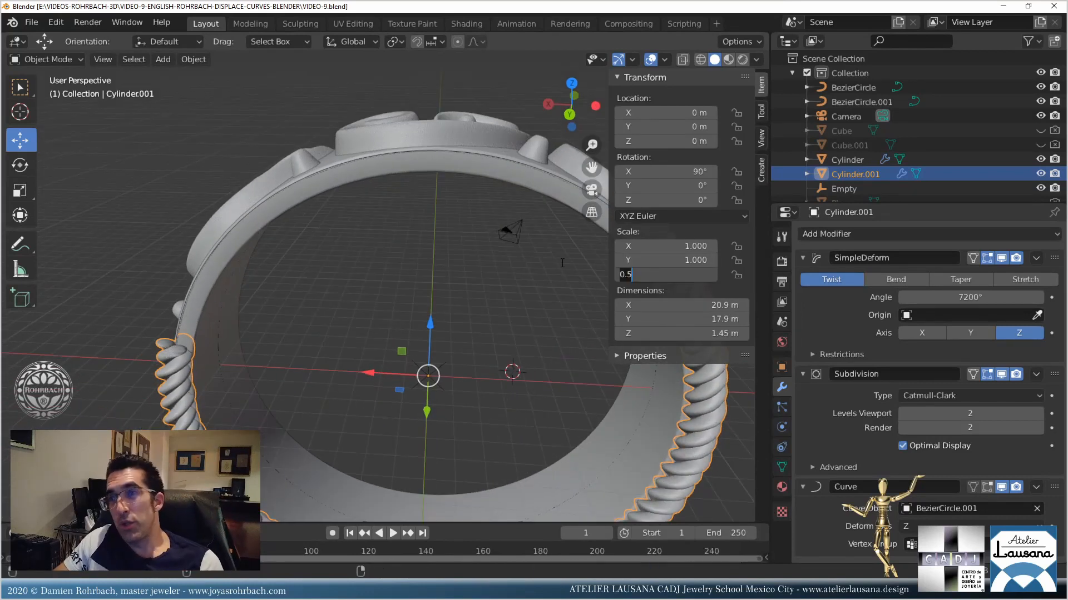
key(Return)
middle_drag(529, 275, 472, 289)
key(ctrl+s)
Try Z scales of 0.75, 0.6 and 0.68 on the wrapped wire bundle to adjust its length around the ring.
click(641, 278)
text(0.75)
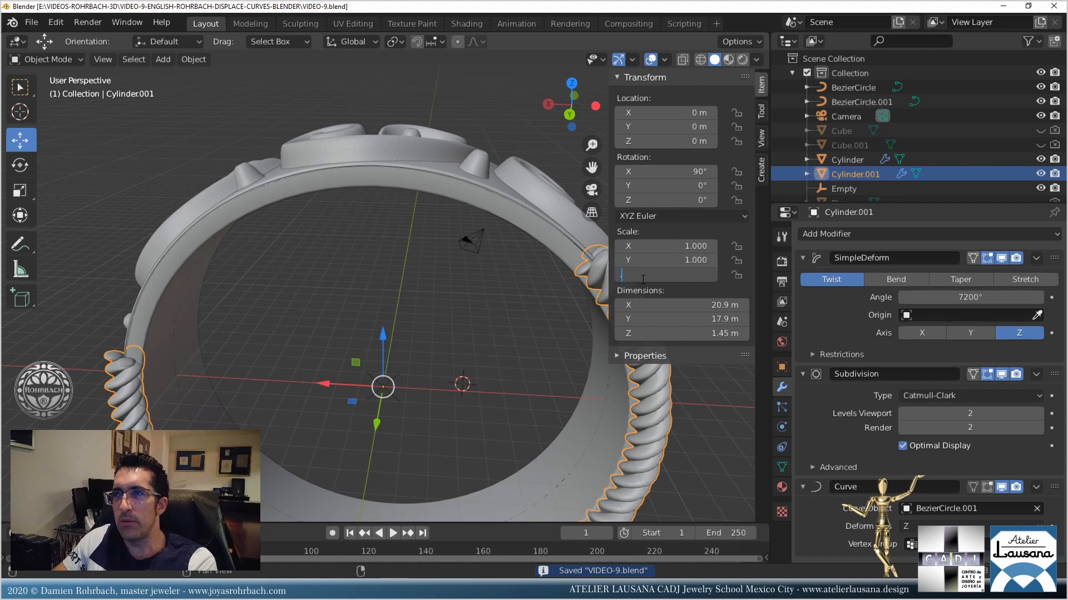
key(Return)
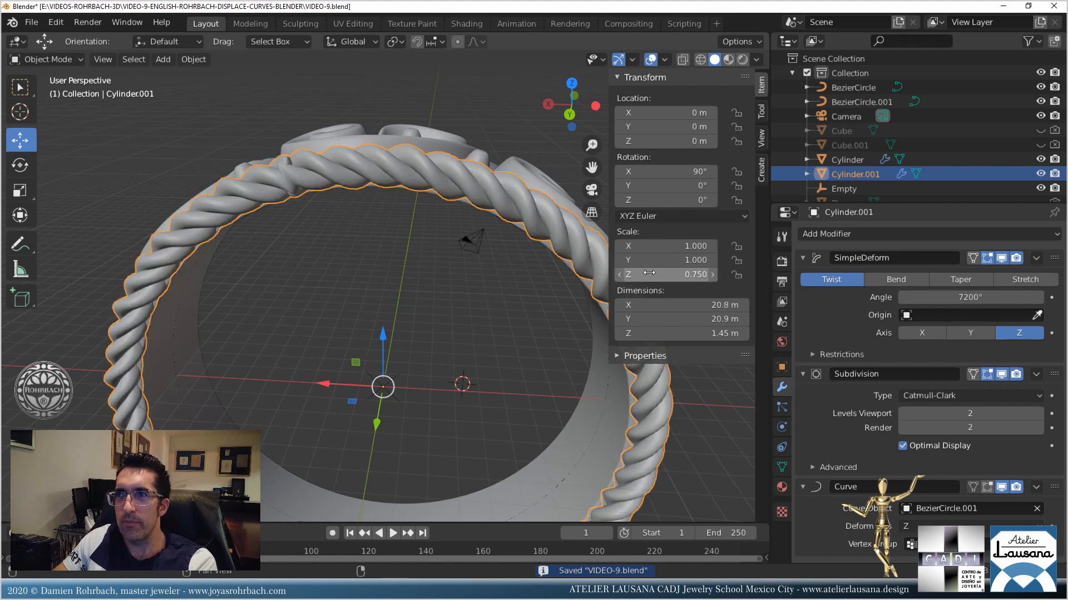
click(645, 275)
text(0.6)
key(Return)
click(650, 273)
key(BackSpace)
text(0.68)
key(Return)
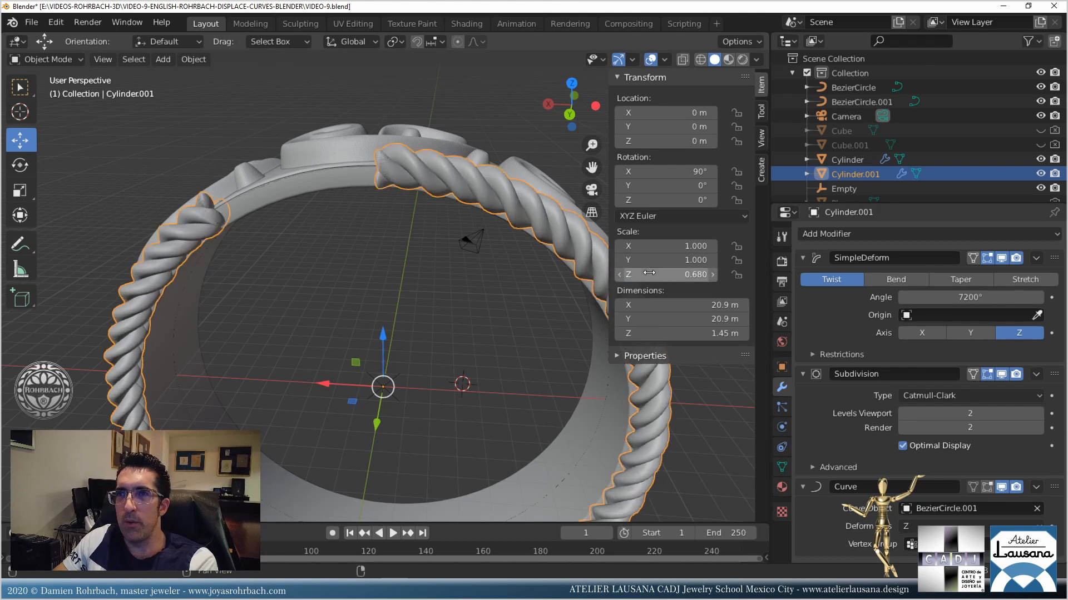
Try Z scales of 0.7 and 0.73 on the wire bundle to narrow the gap between its ends.
click(650, 273)
key(BackSpace)
text(0.7)
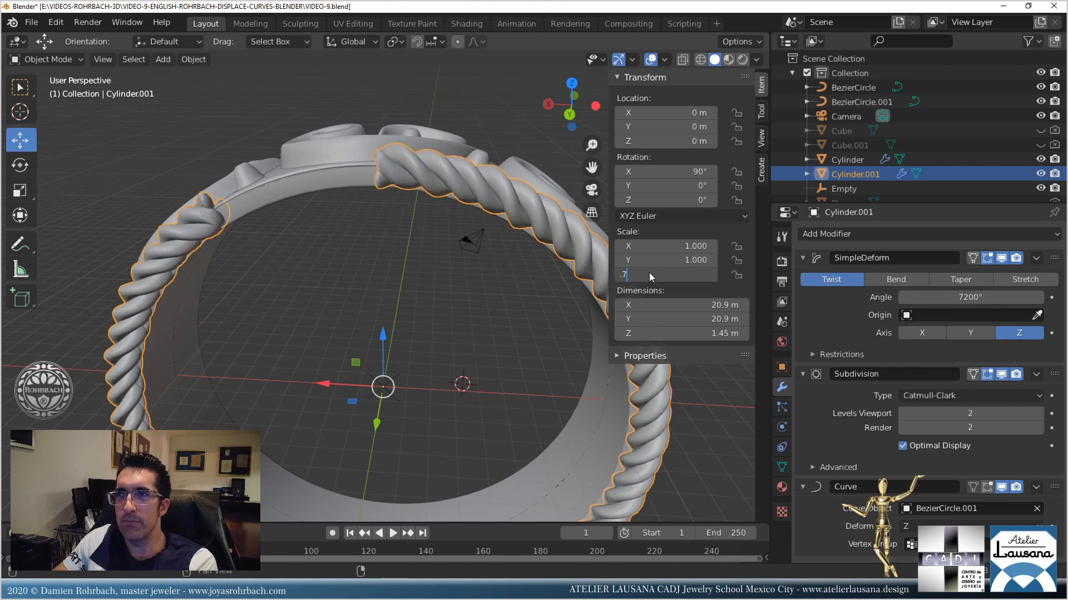
key(Return)
click(649, 273)
key(BackSpace)
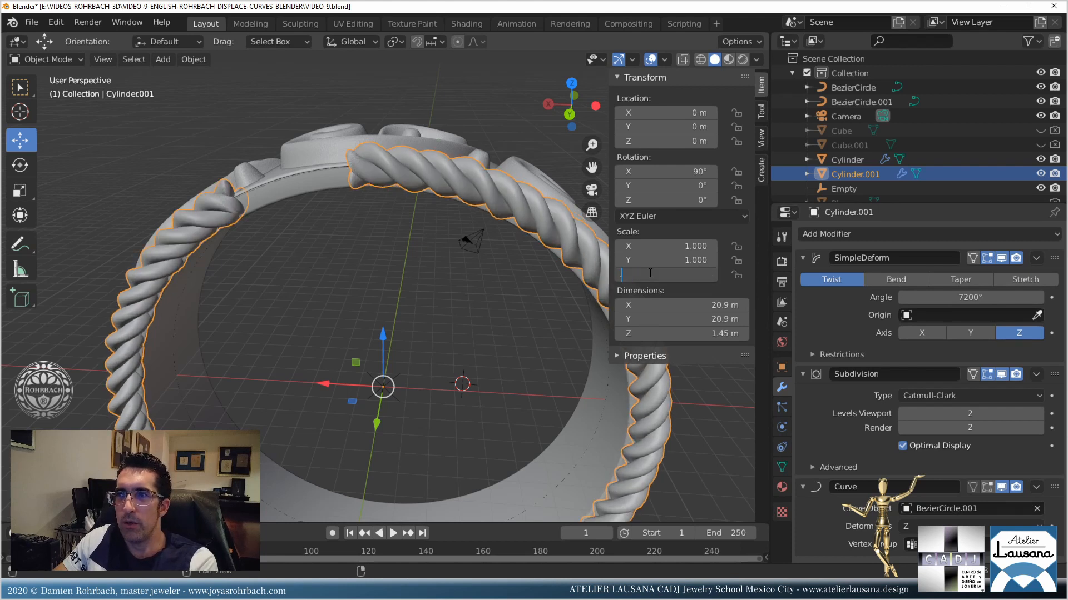
text(.73)
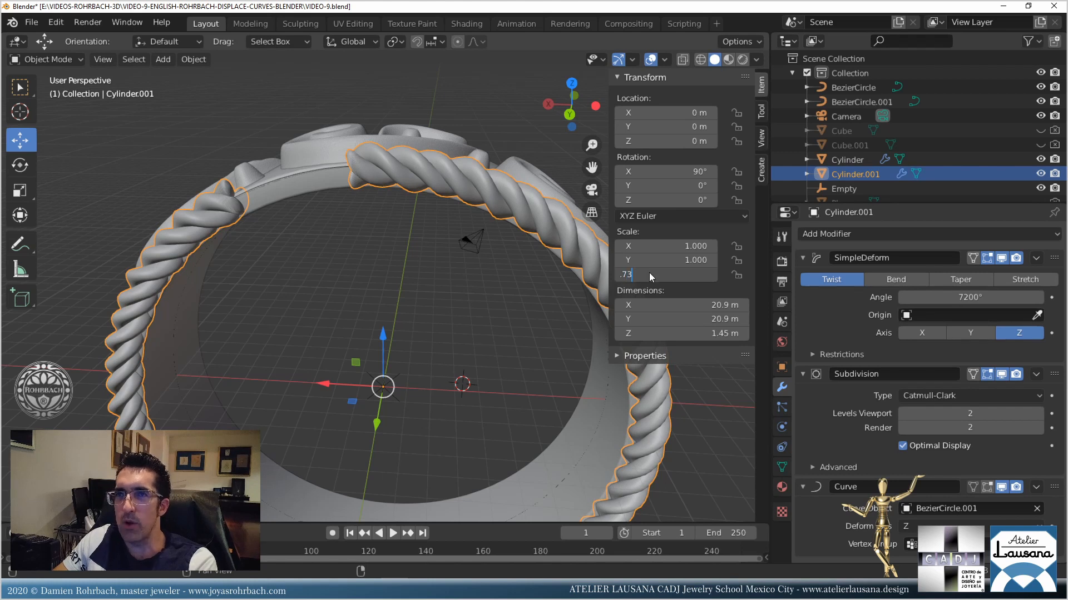
key(Return)
Show the gap between the wire bundle's ends up close in back view and save the file.
key(KP_1)
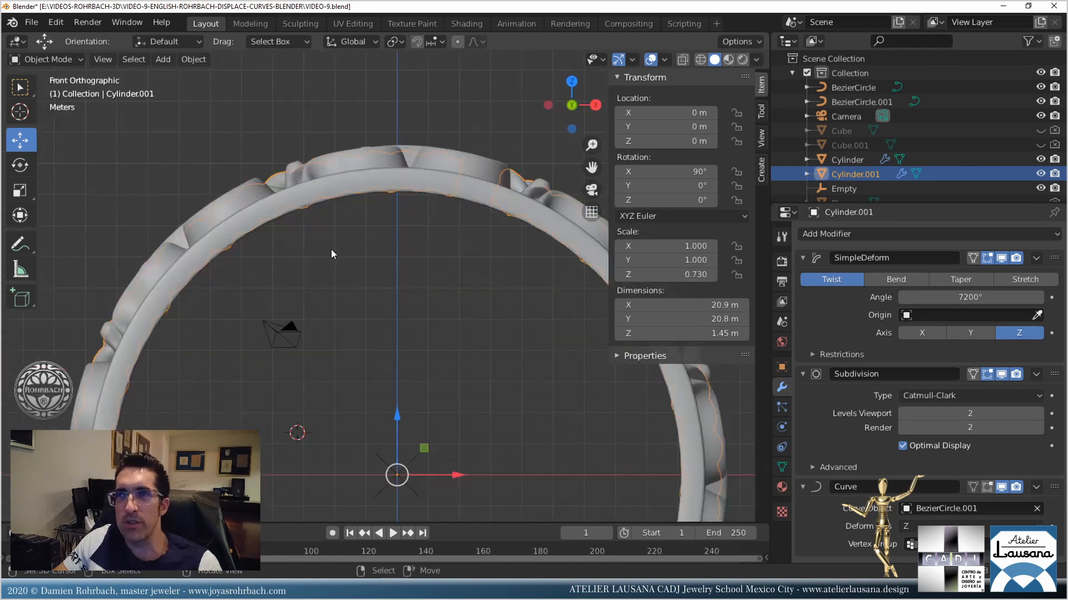
key(ctrl+KP_1)
scroll(275, 156, up, 2)
shift+middle_drag(276, 157, 385, 305)
scroll(385, 322, up, 3)
key(ctrl+s)
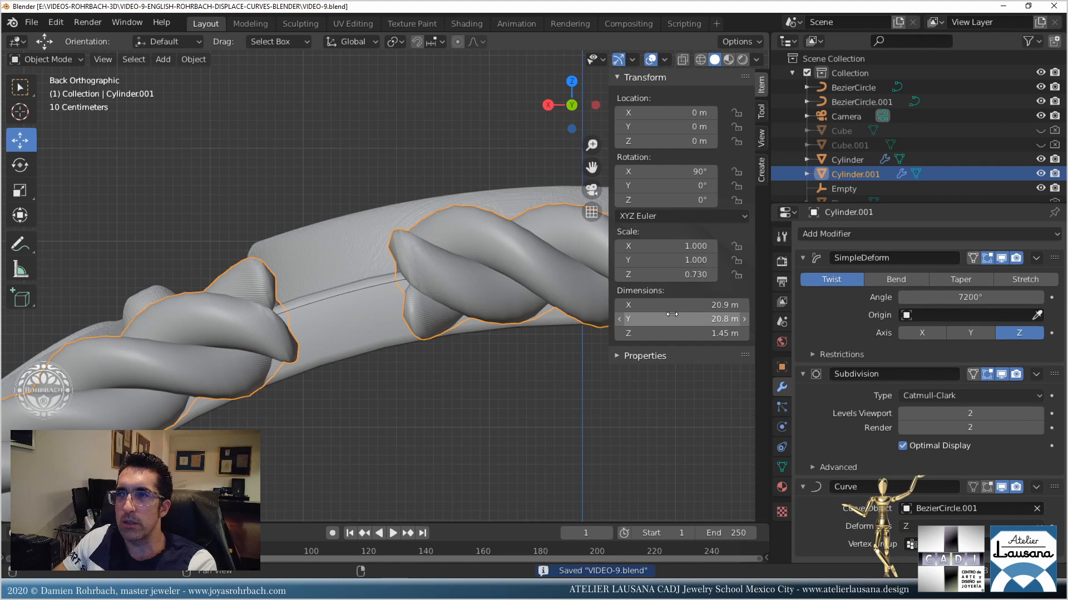
Try Z scales of 0.75 and 0.745 on the wire bundle to bring its two ends together.
click(670, 276)
text(.74)
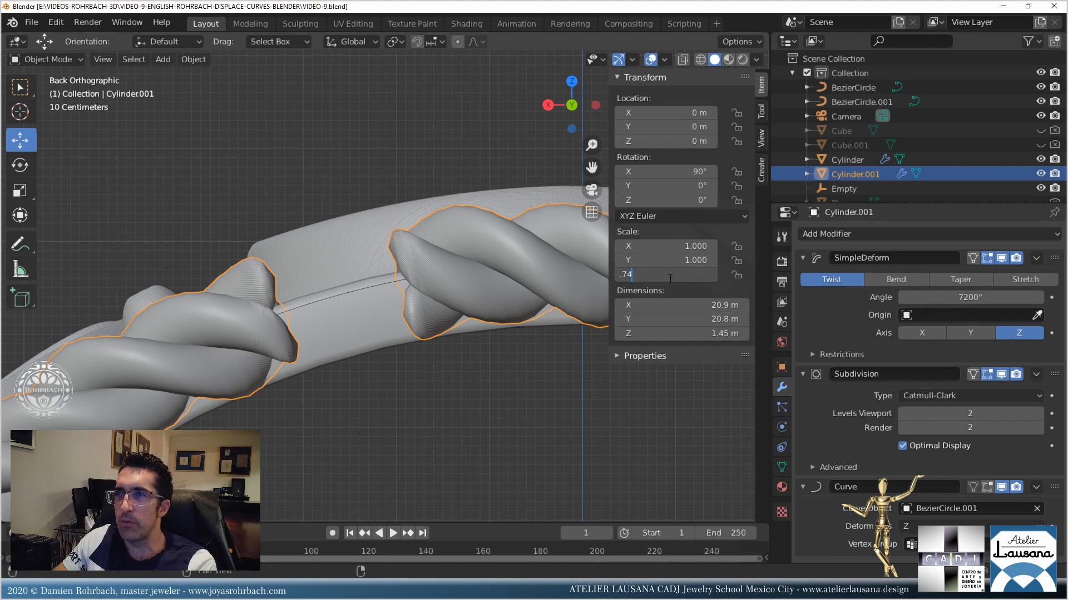
key(BackSpace)
text(5)
key(Return)
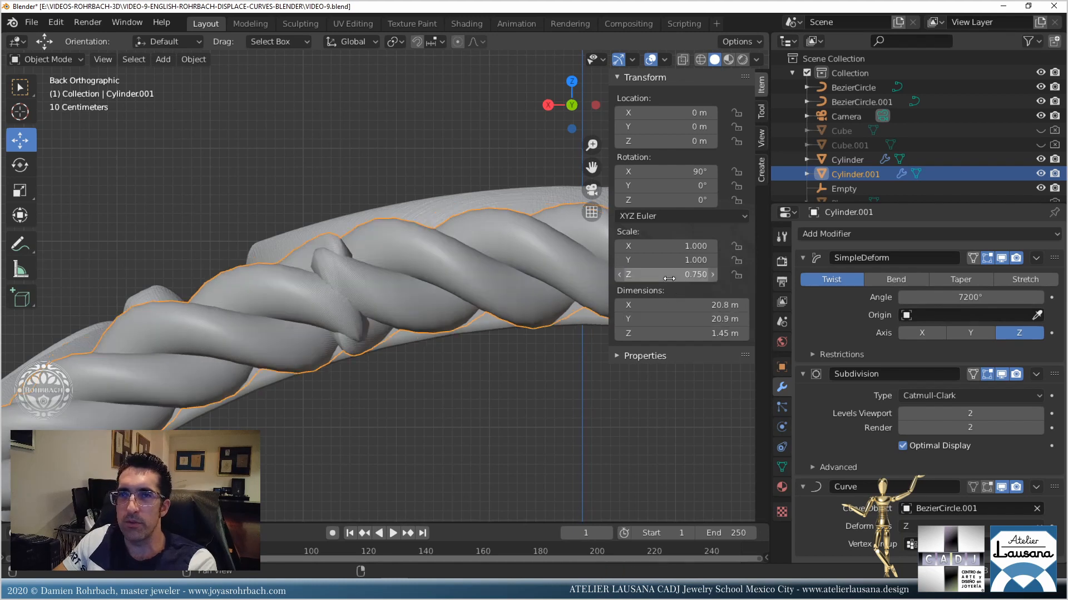
click(669, 275)
text(.745)
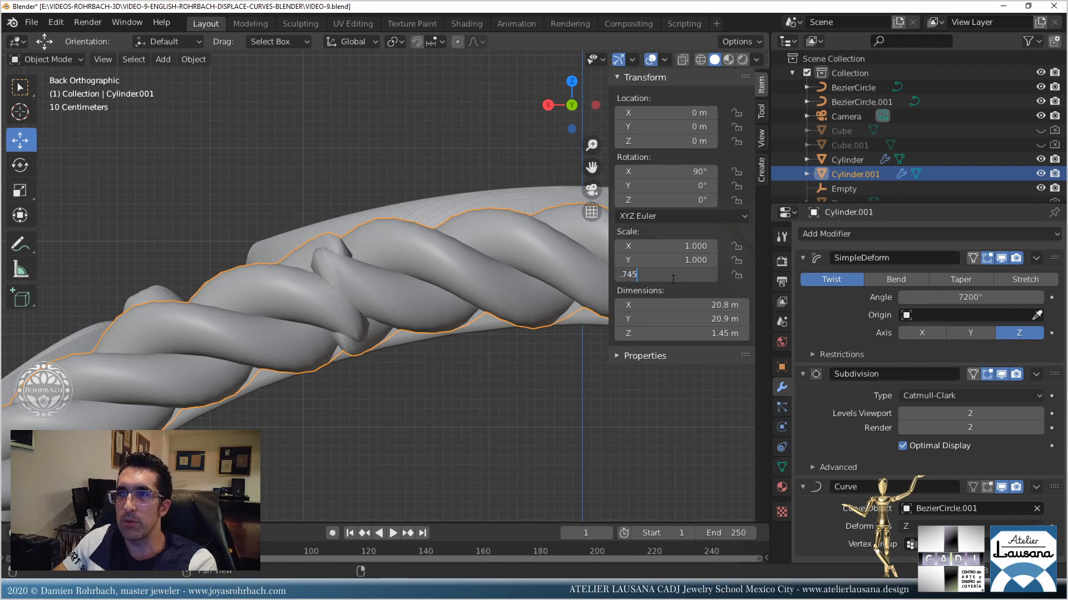
key(Return)
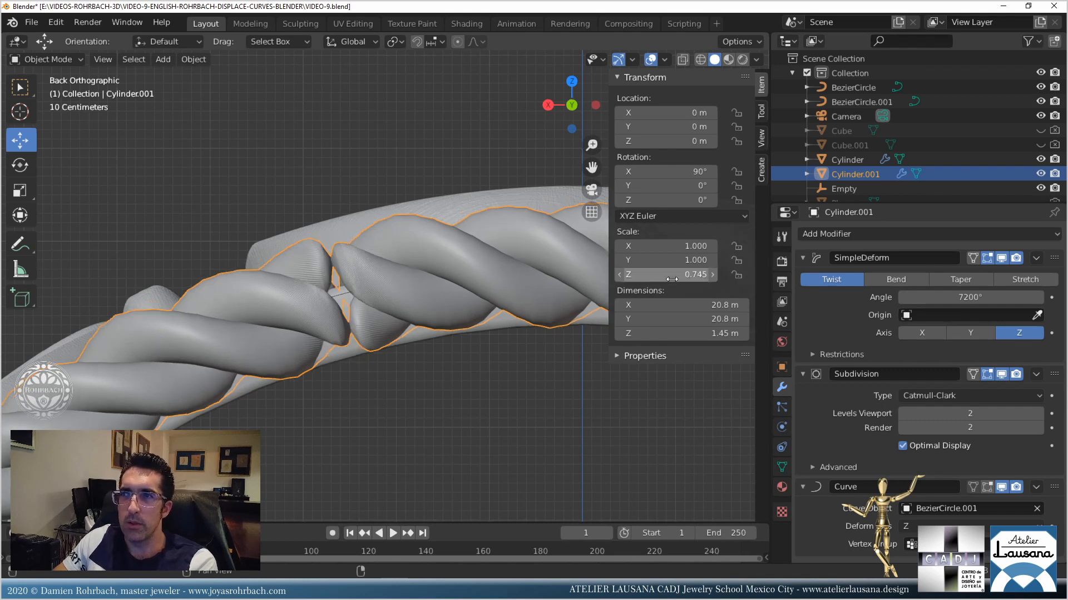
Try Z scales of 0.74 and 0.742 on the wire bundle to compare how its ends meet.
click(672, 275)
text(.74)
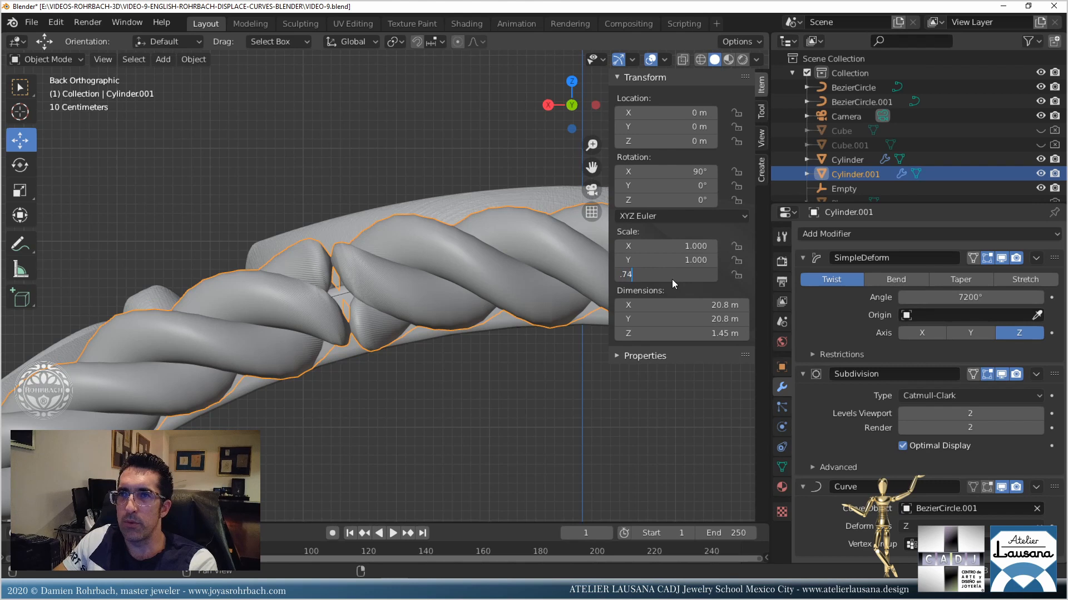
key(Return)
click(673, 275)
text(.742)
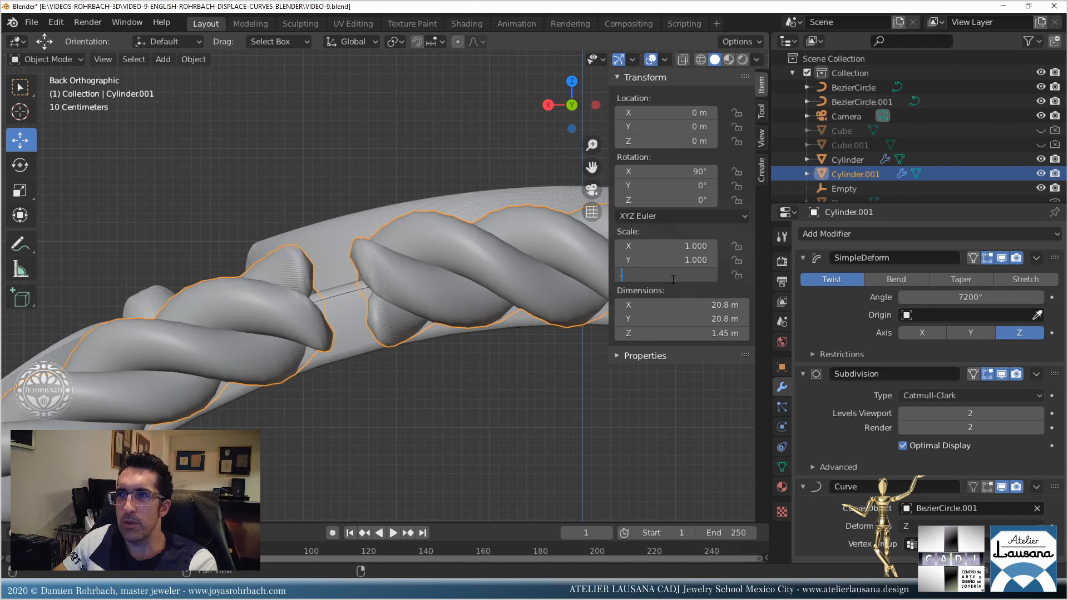
key(Return)
Test Z scales of 0.75 and 0.76 on the wire bundle and set it to 0.755 so the ends overlap.
click(673, 274)
key(BackSpace)
text(.75)
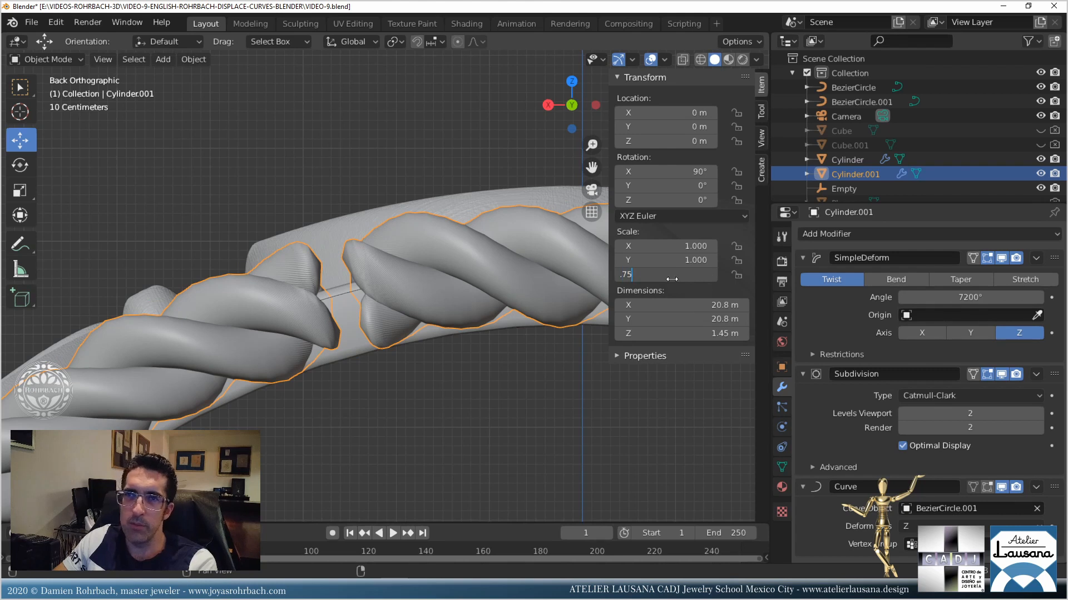
key(Return)
click(671, 278)
text(.76)
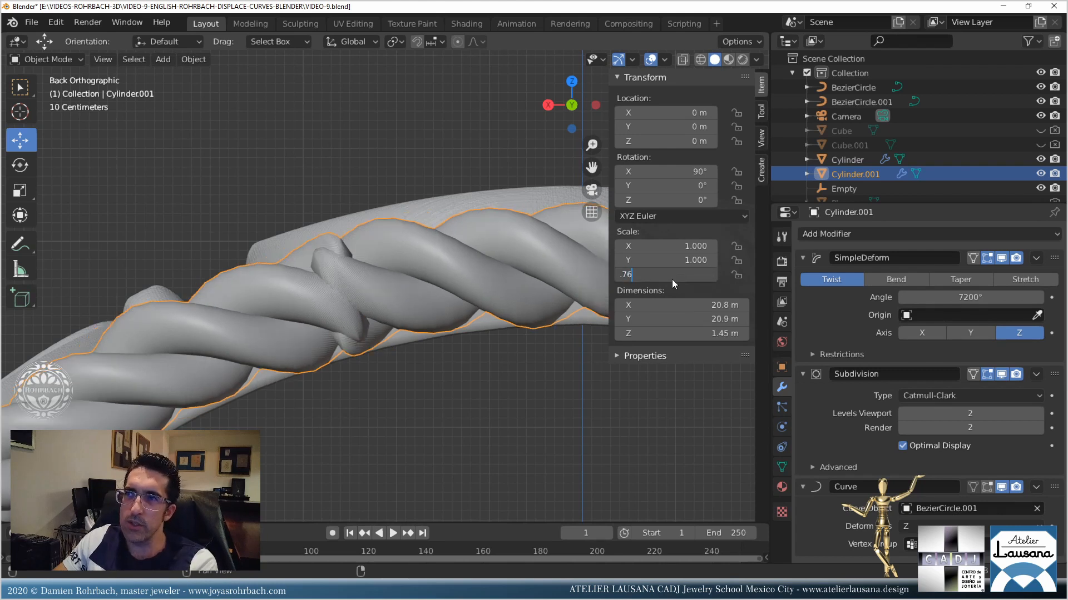
key(Return)
click(672, 277)
text(.755)
key(Return)
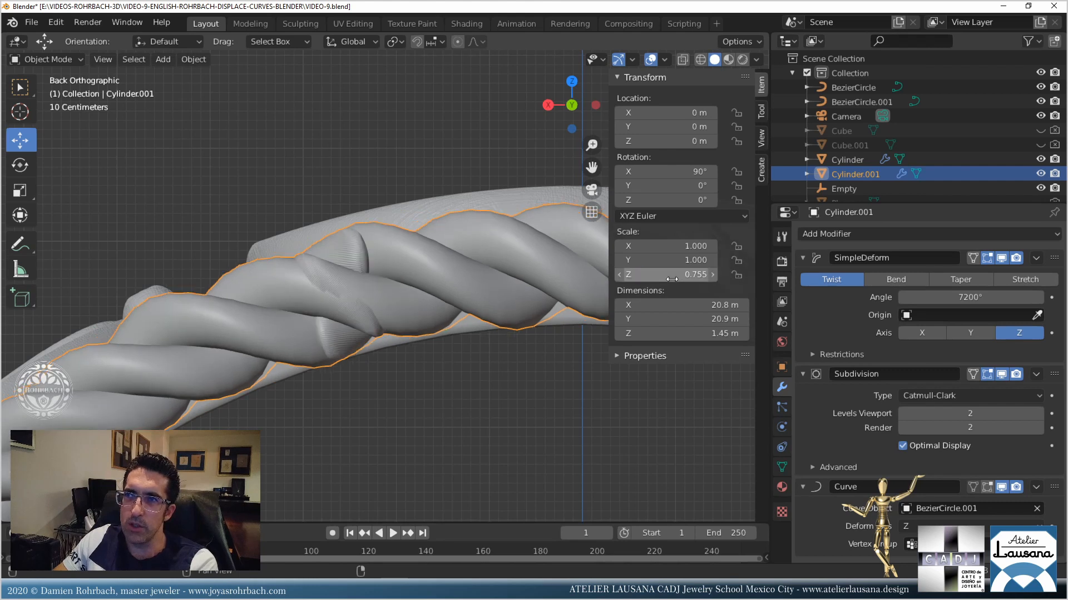
Try Z scales of 0.753 and 0.756 on the wire bundle to compare how its ends meet.
click(671, 278)
text(.7)
text(53)
key(Return)
click(671, 280)
text(.756)
key(Return)
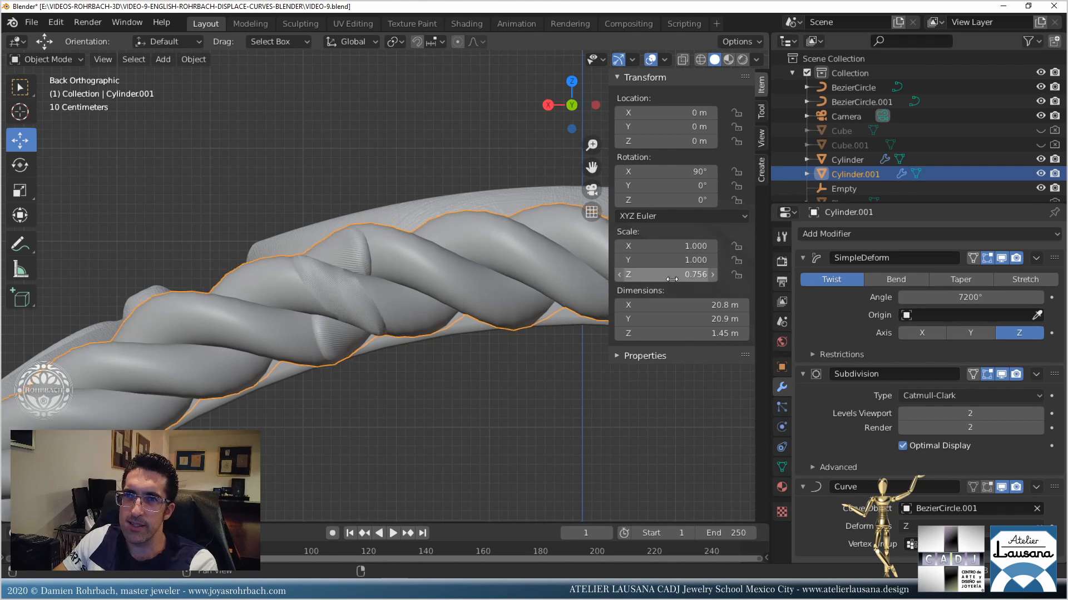
Try Z scales of 0.757 and 0.7568 on the wire bundle while viewing its joint up close.
scroll(314, 281, up, 1)
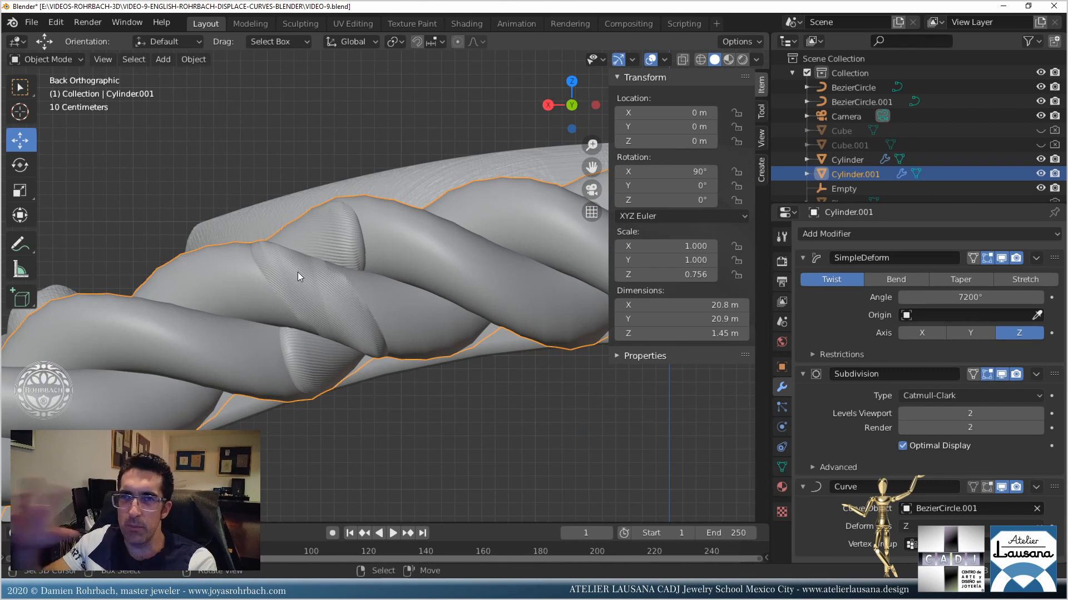
click(666, 279)
text(.757)
key(Return)
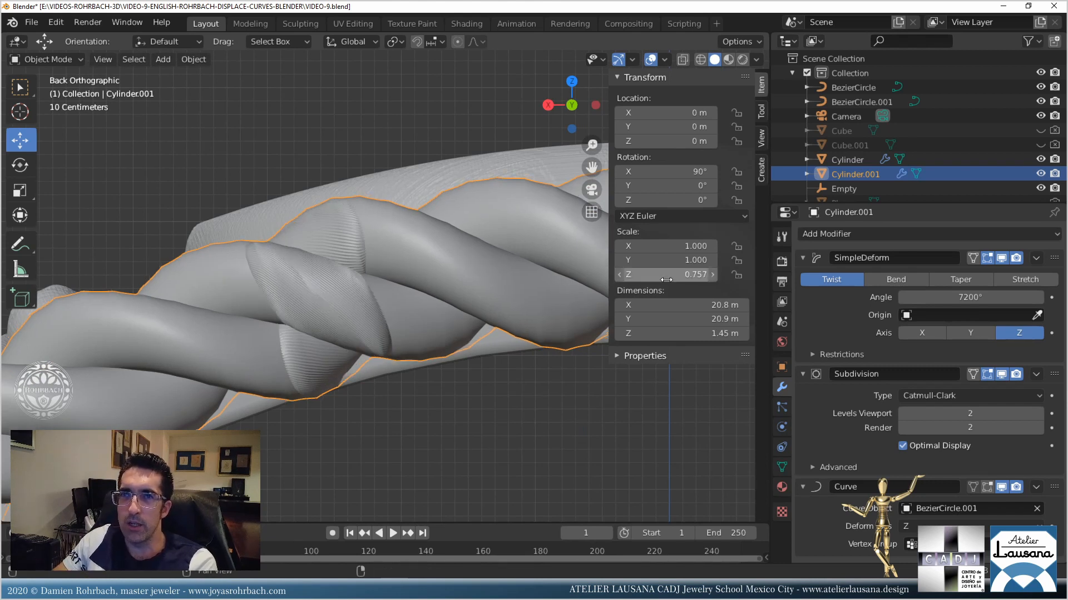
click(666, 279)
text(.75)
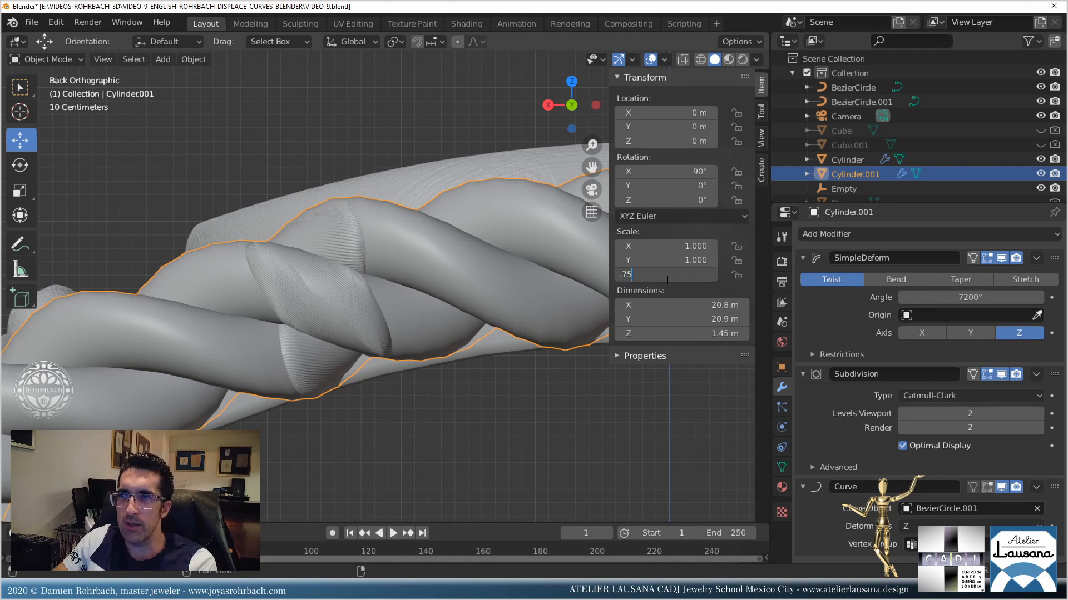
text(68)
key(Return)
Test a Z scale of 0.756 on the wire bundle and set it back to 0.757.
click(667, 279)
click(669, 275)
key(BackSpace)
key(Return)
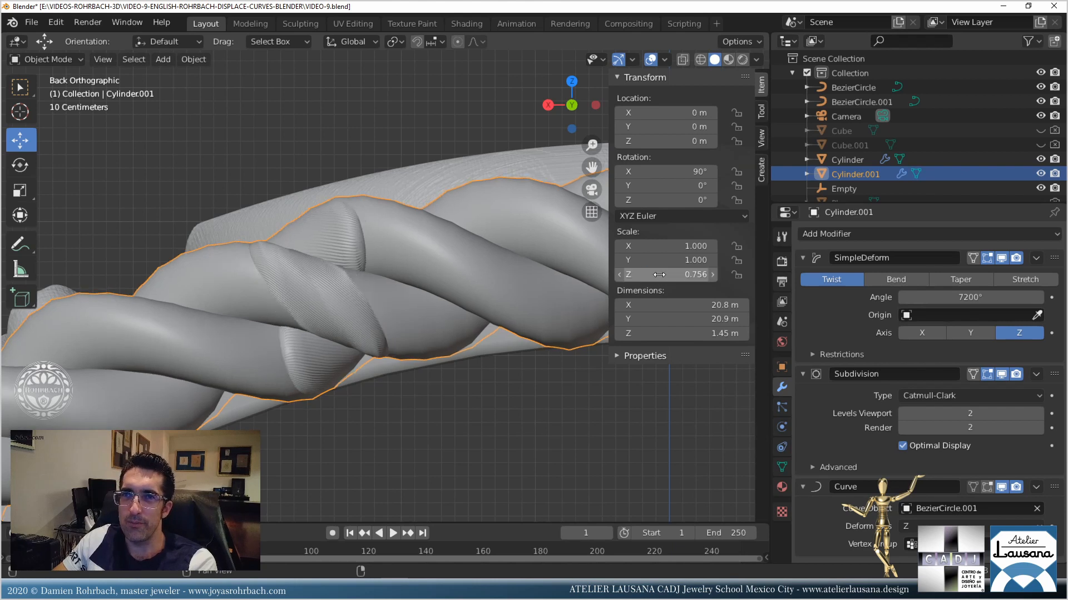
click(659, 275)
click(664, 275)
key(BackSpace)
text(7)
key(Return)
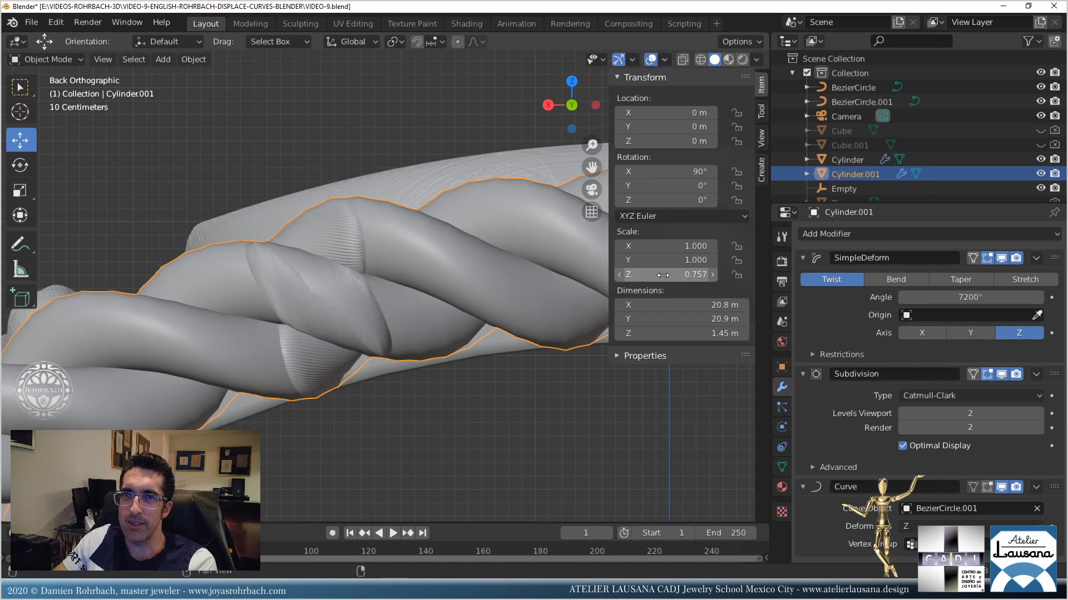
Raise the wire bundle's Subdivision viewport level to 3 and save the file.
shift+middle_drag(482, 207, 460, 145)
scroll(458, 253, up, 5)
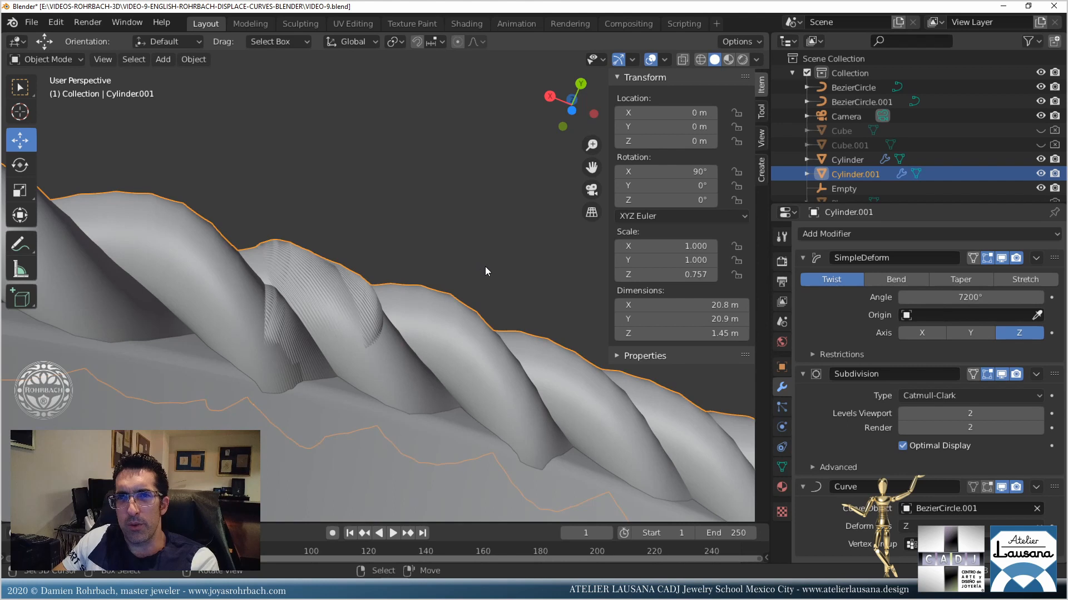
click(1000, 413)
text(3)
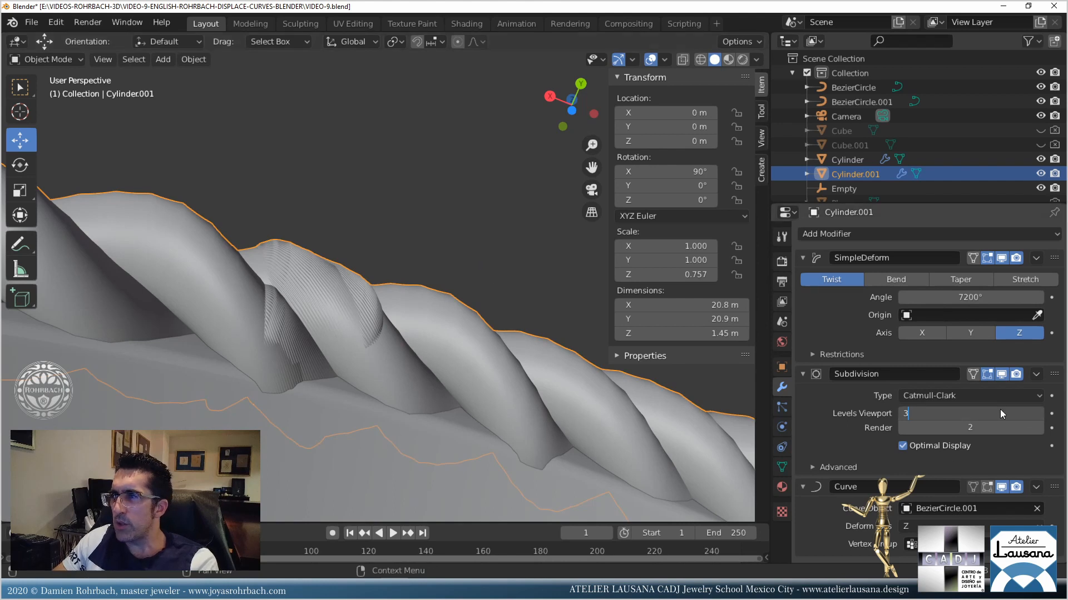
key(Return)
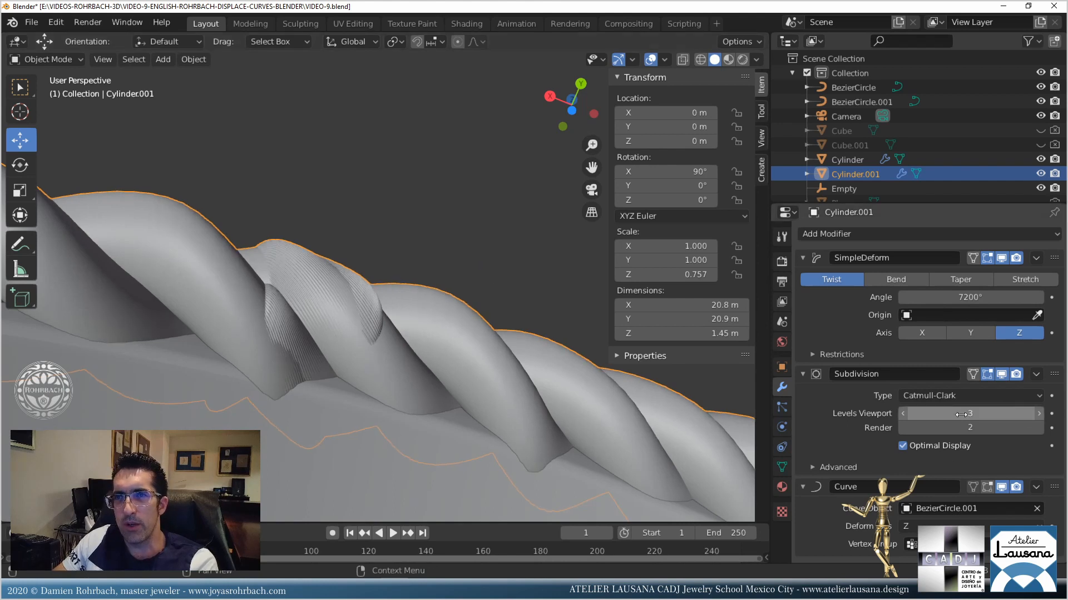
scroll(438, 353, down, 2)
middle_drag(453, 245, 409, 351)
scroll(363, 332, up, 2)
key(ctrl+s)
Try Z scales of 0.75 and 0.749 on the wire bundle to align its smoothed ends.
middle_drag(335, 260, 381, 280)
click(678, 274)
text(.75)
key(Return)
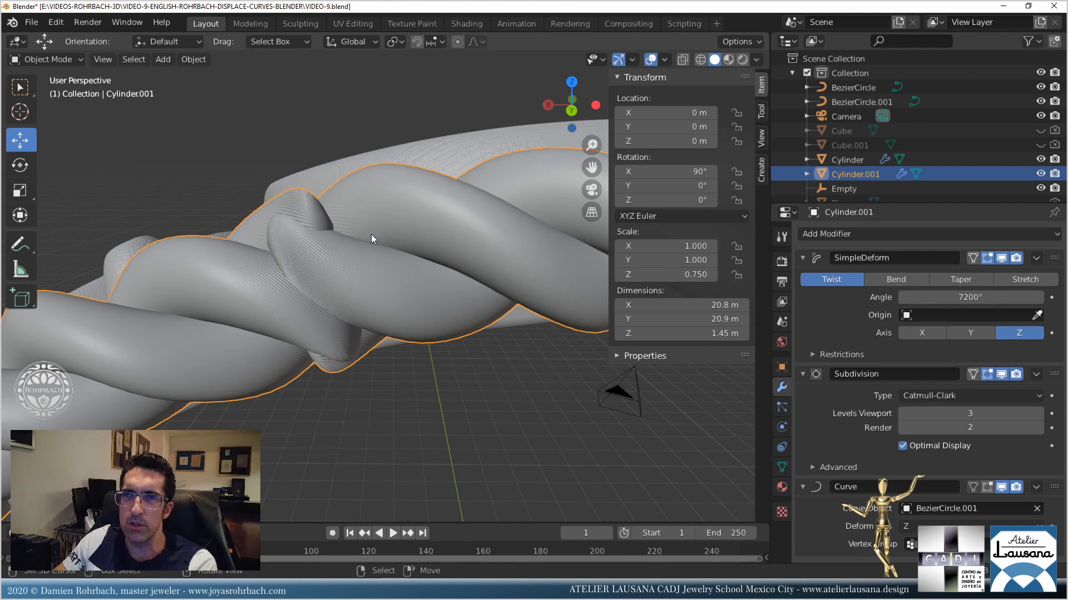
click(679, 275)
text(.75.74)
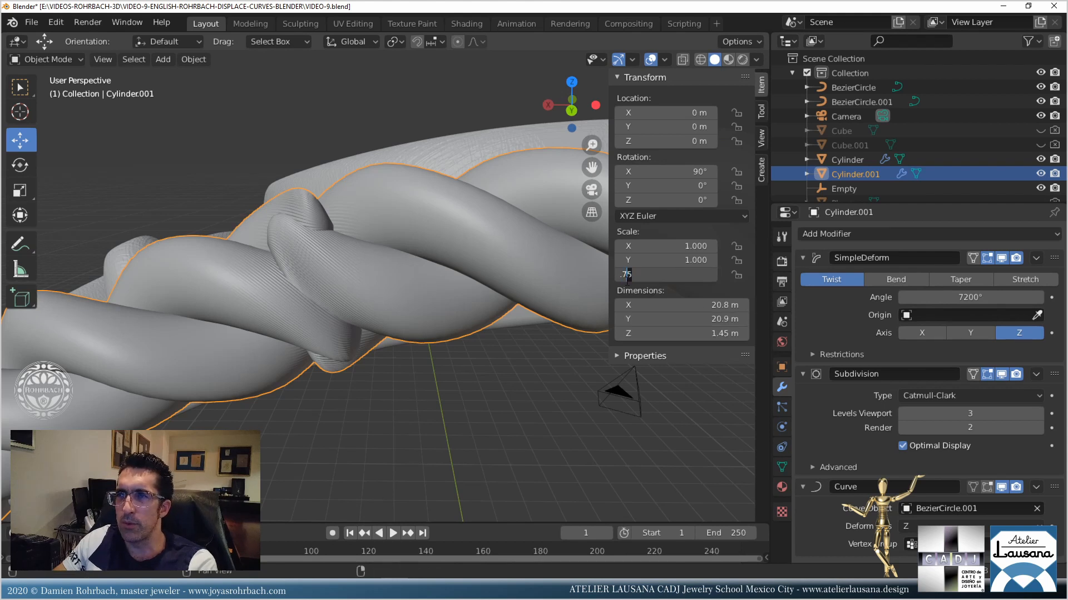
text(9)
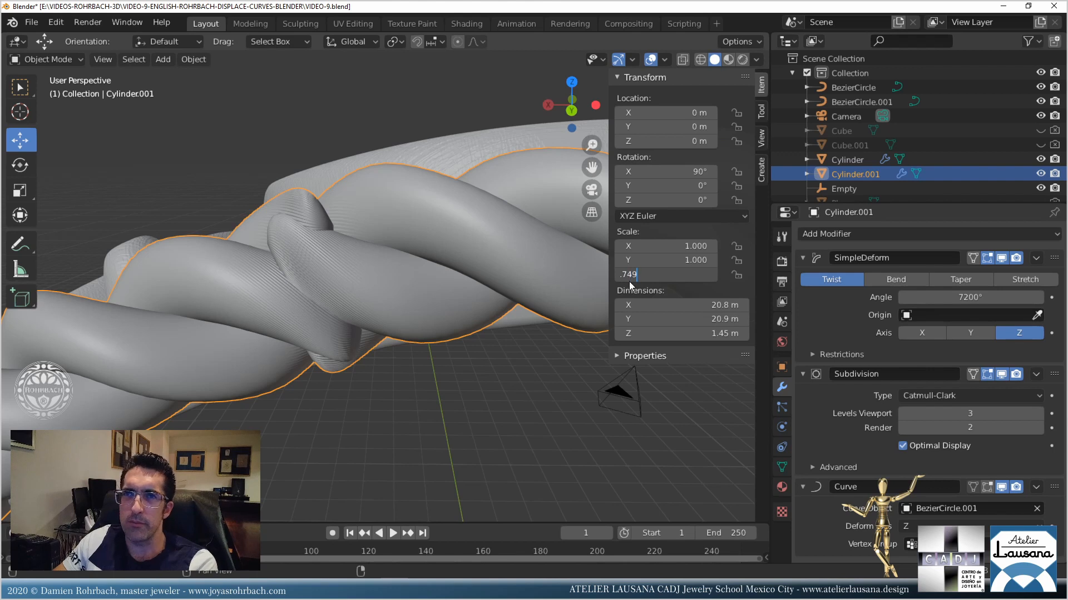
key(Return)
Set the wire bundle's Z scale to 0.747 and save the file.
click(645, 276)
drag(643, 274, 638, 275)
text(7)
key(Return)
middle_drag(300, 323, 359, 270)
key(ctrl+s)
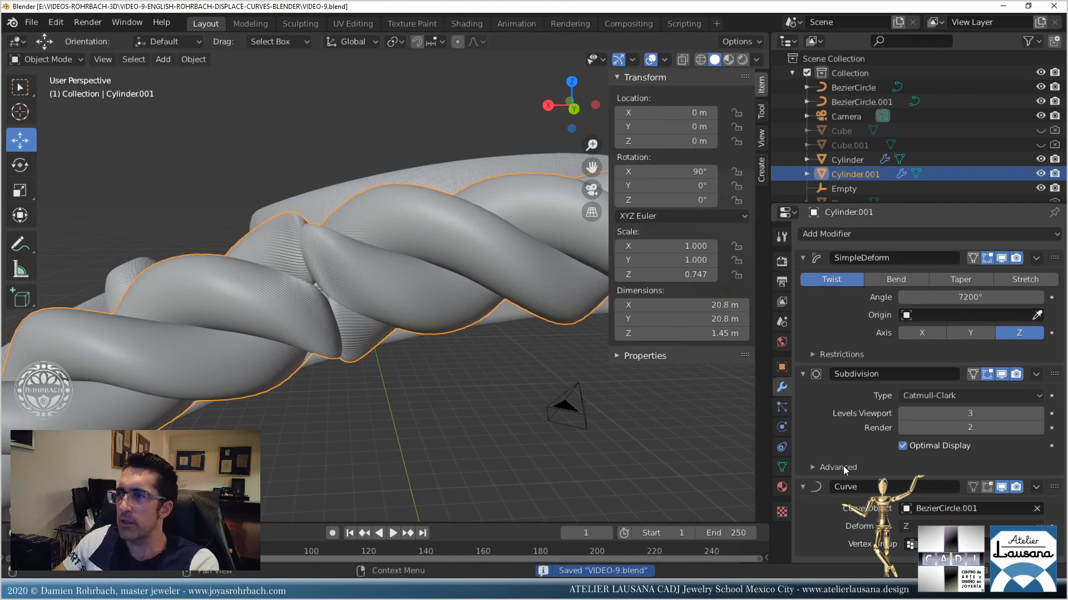
Try SimpleDeform twist angles of 7210° and 7240° on the wire bundle.
click(968, 301)
key(BackSpace)
key(BackSpace)
key(BackSpace)
text(10)
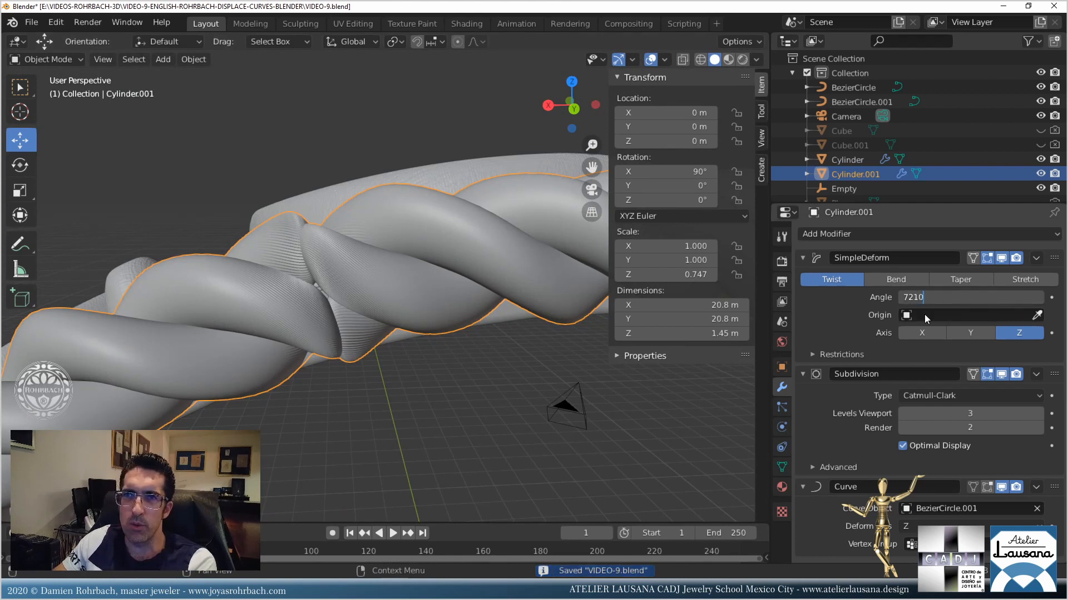
key(Return)
click(948, 296)
text(7240)
key(Return)
Try Z scales of 0.76 and 0.755 on the wire bundle with the 7240° twist.
middle_drag(499, 298, 496, 327)
click(645, 275)
drag(644, 274, 637, 274)
key(BackSpace)
key(BackSpace)
text(6)
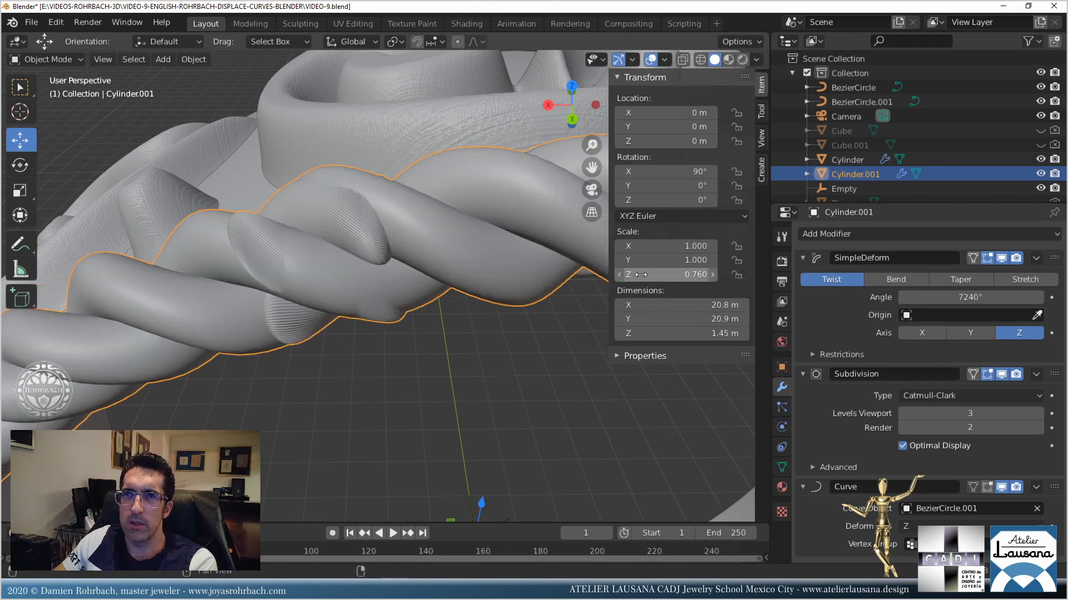
key(BackSpace)
text(55)
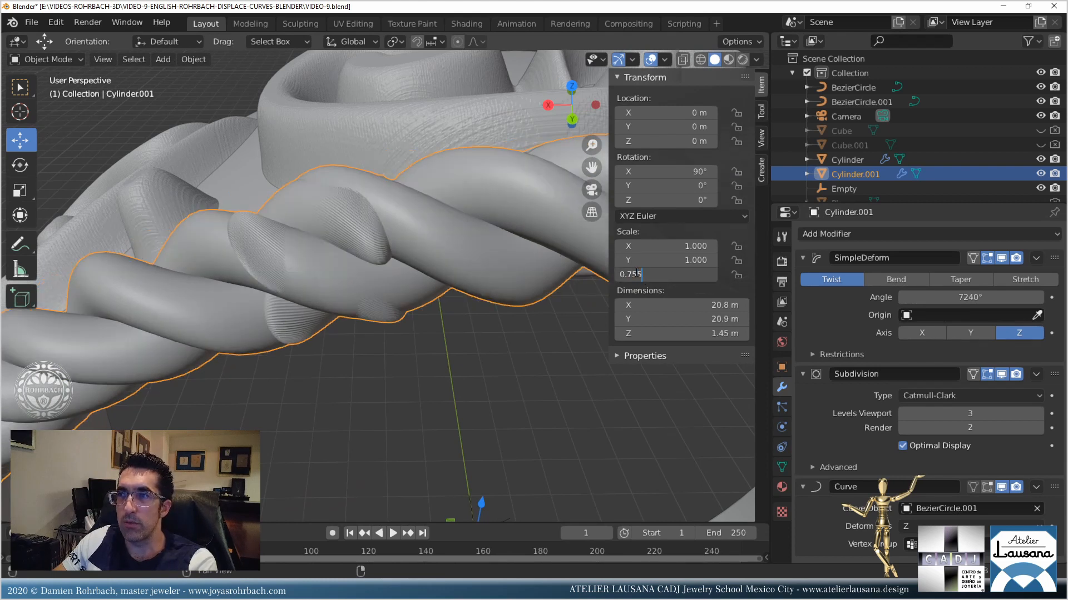
key(Return)
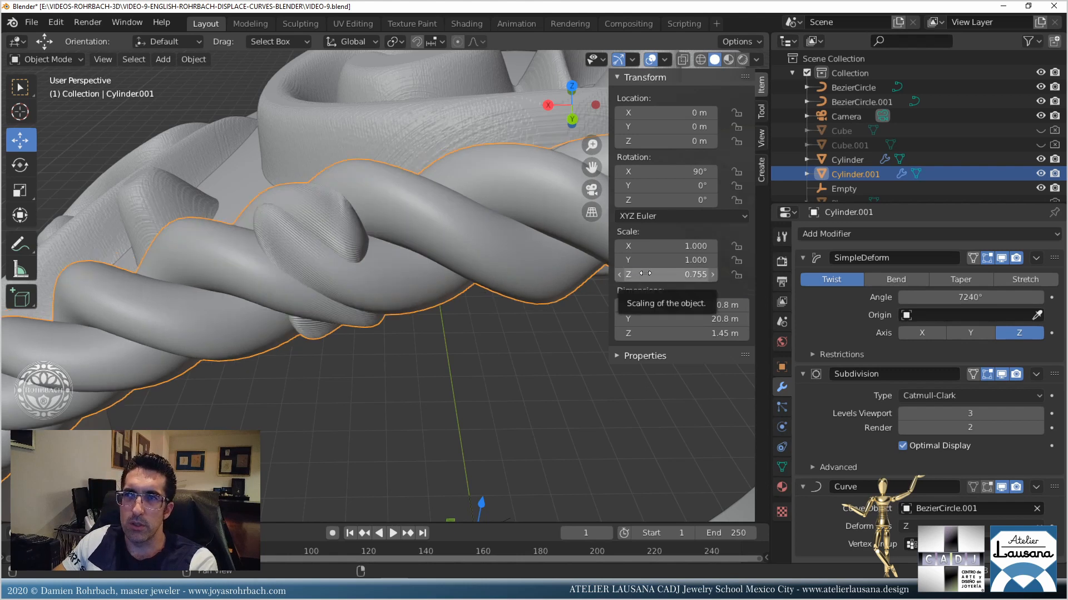
Try a Z scale of 0.758 on the wire bundle and return it to 0.76.
click(669, 272)
click(644, 275)
key(BackSpace)
key(BackSpace)
text(58)
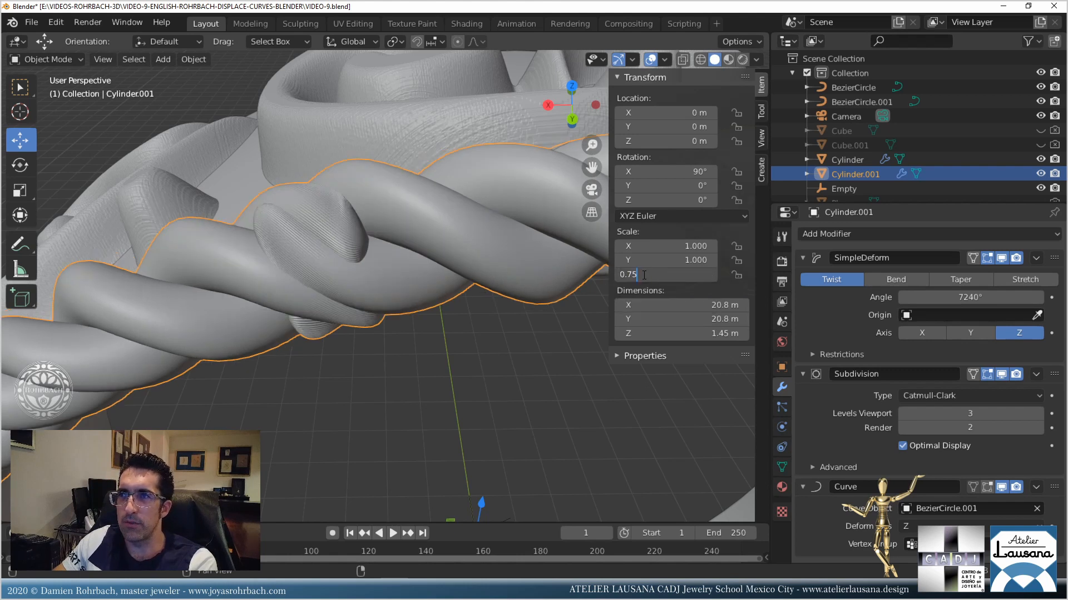
key(Return)
click(652, 275)
drag(644, 276, 638, 275)
key(BackSpace)
key(BackSpace)
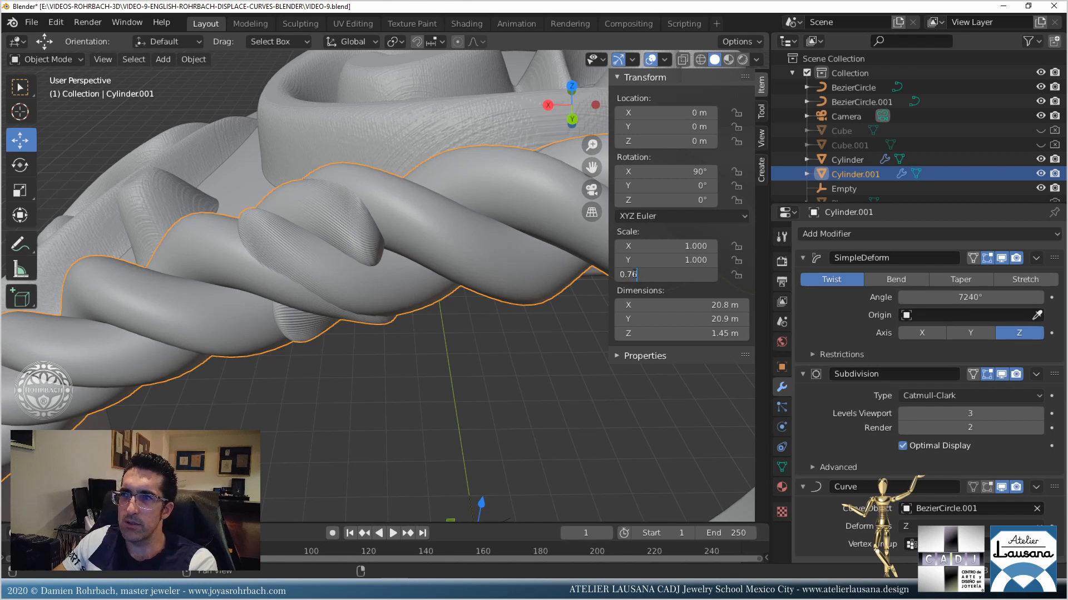
text(6)
key(Return)
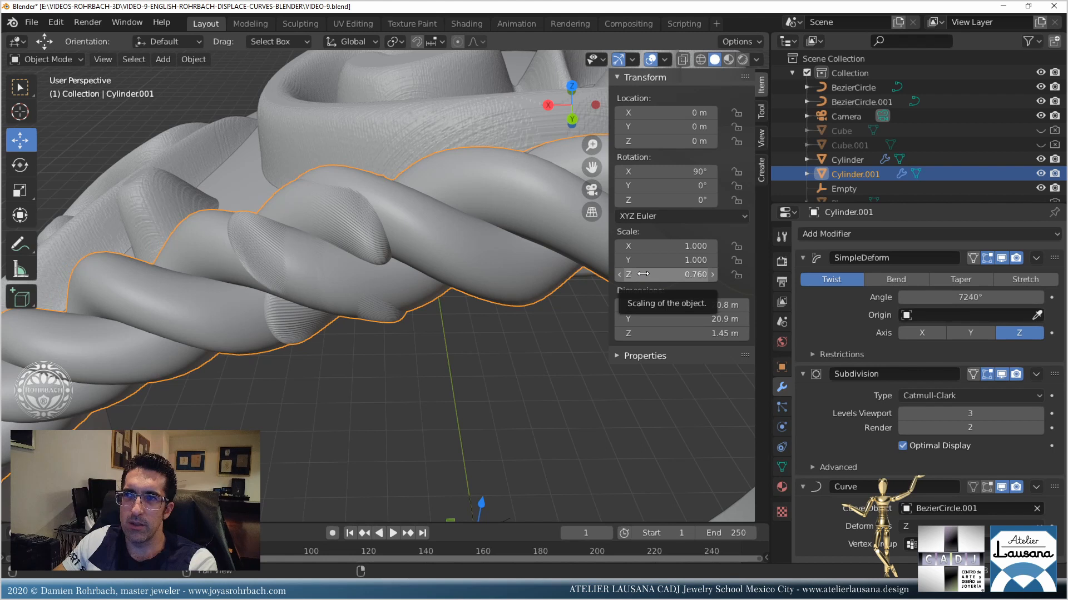
Try Z scales of 0.764 and 0.762 on the wire bundle to compare the overlap of its ends.
click(640, 274)
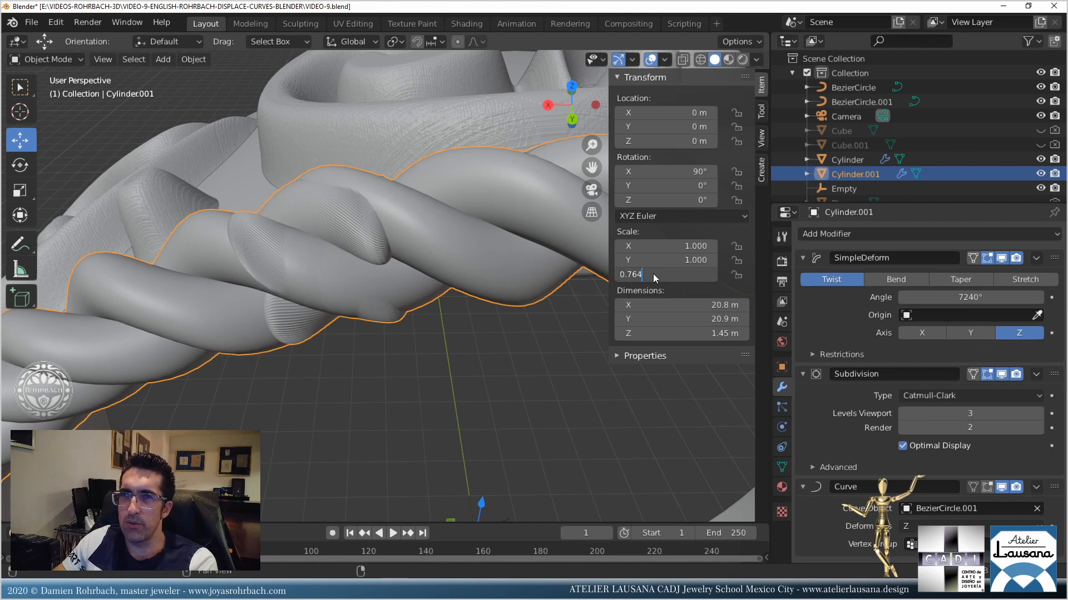
key(Return)
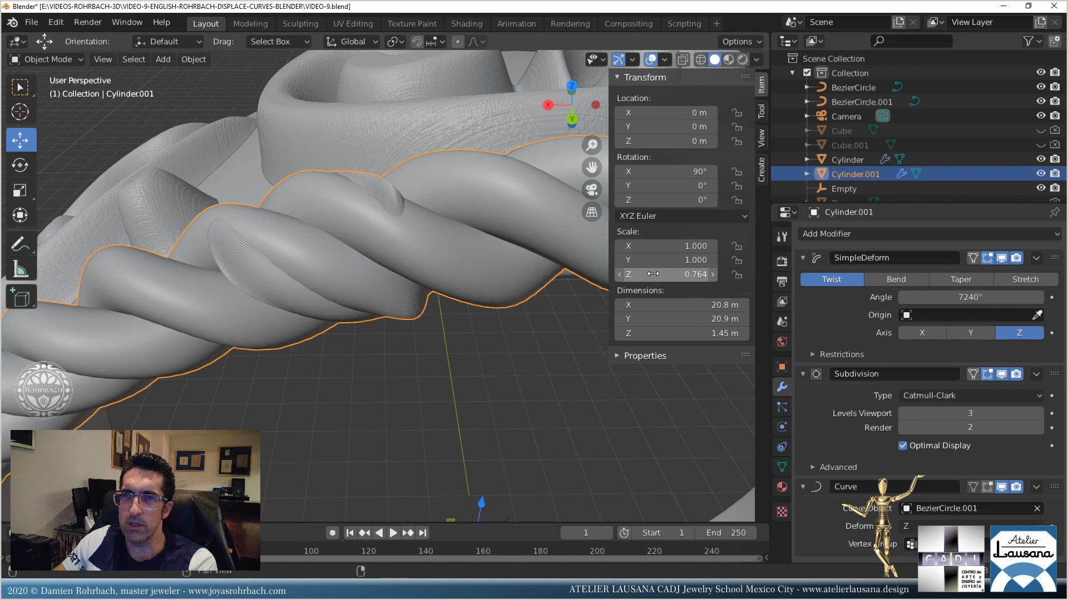
click(657, 274)
text(0.762)
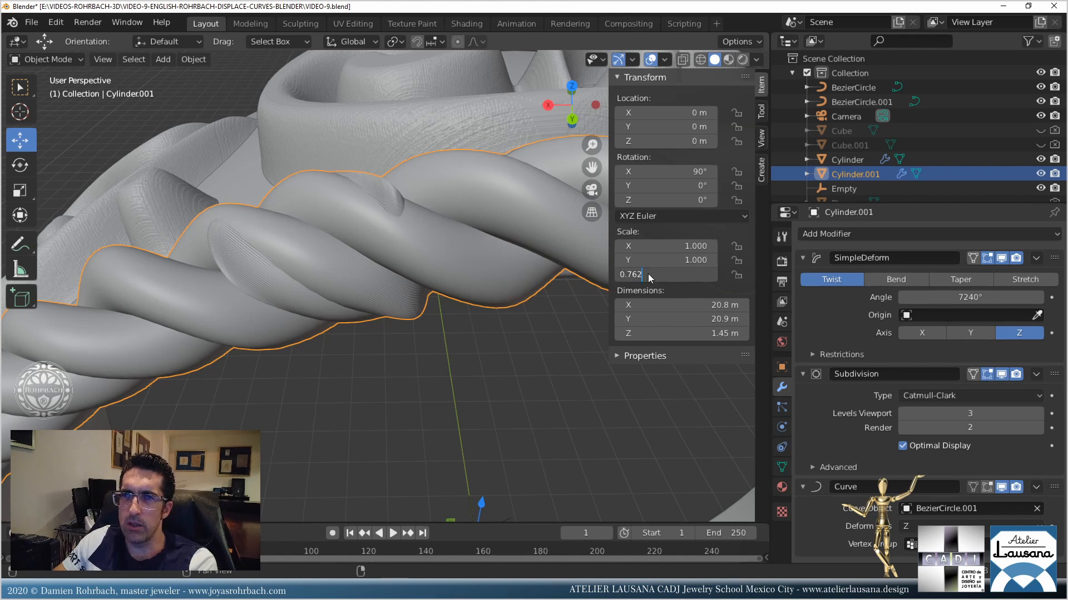
key(Return)
Try larger Z scales of 0.77 and 0.775 on the wire bundle.
click(651, 274)
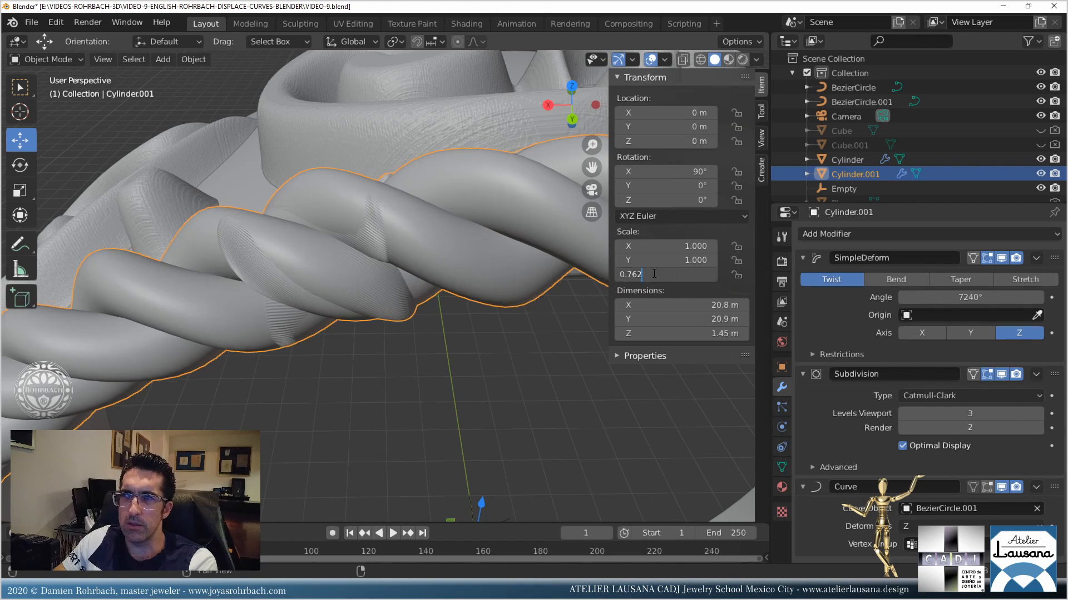
key(BackSpace)
key(BackSpace)
text(7)
key(Return)
double_click(643, 273)
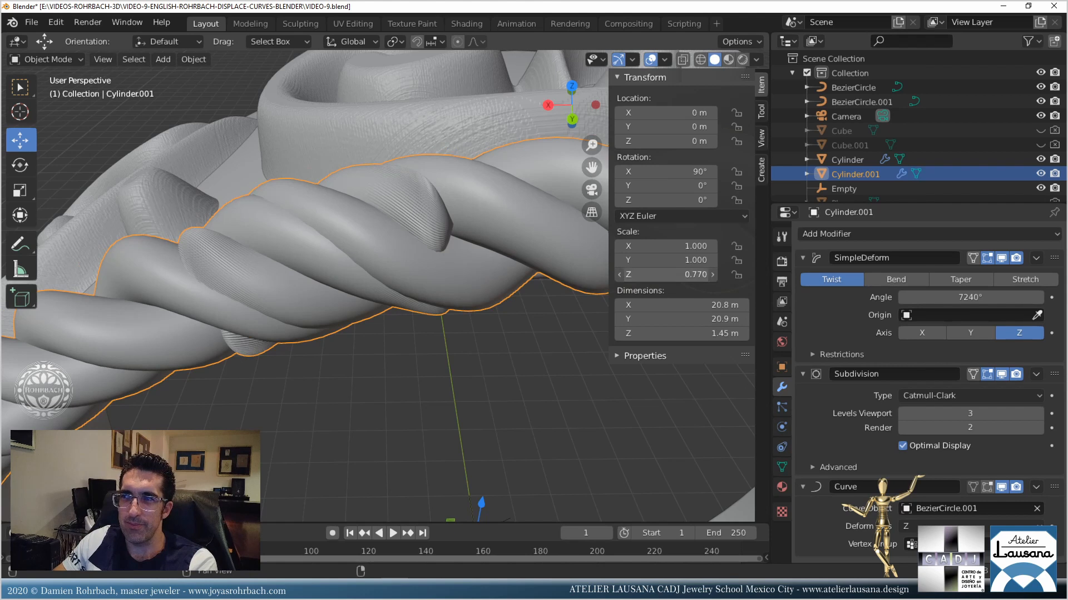
text(5)
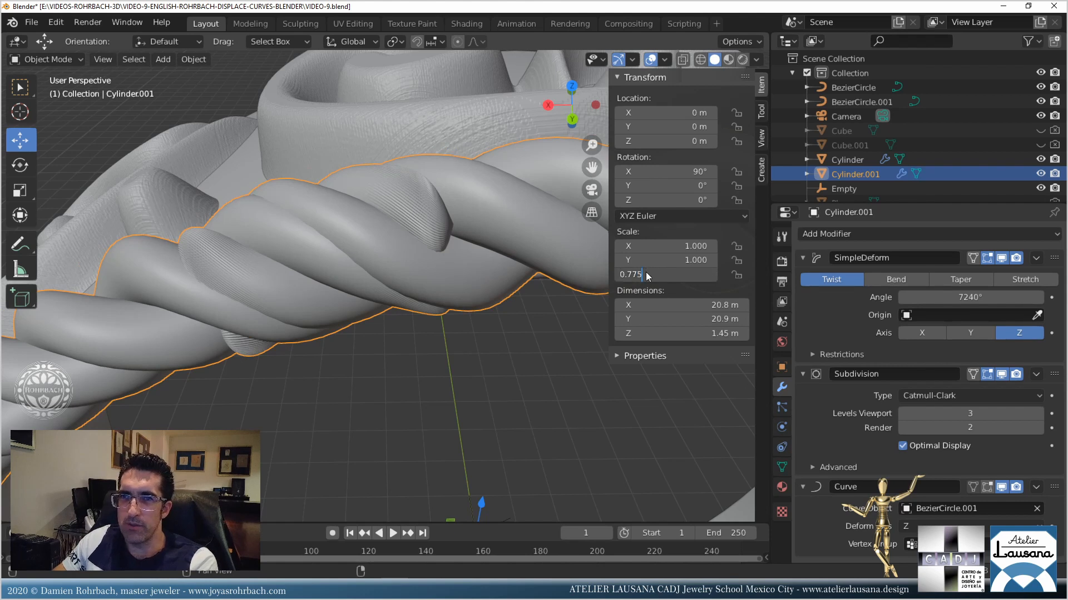
key(Return)
Test a Z scale of 0.772 on the wire bundle and set it to 0.774.
double_click(645, 272)
key(BackSpace)
text(2)
key(Return)
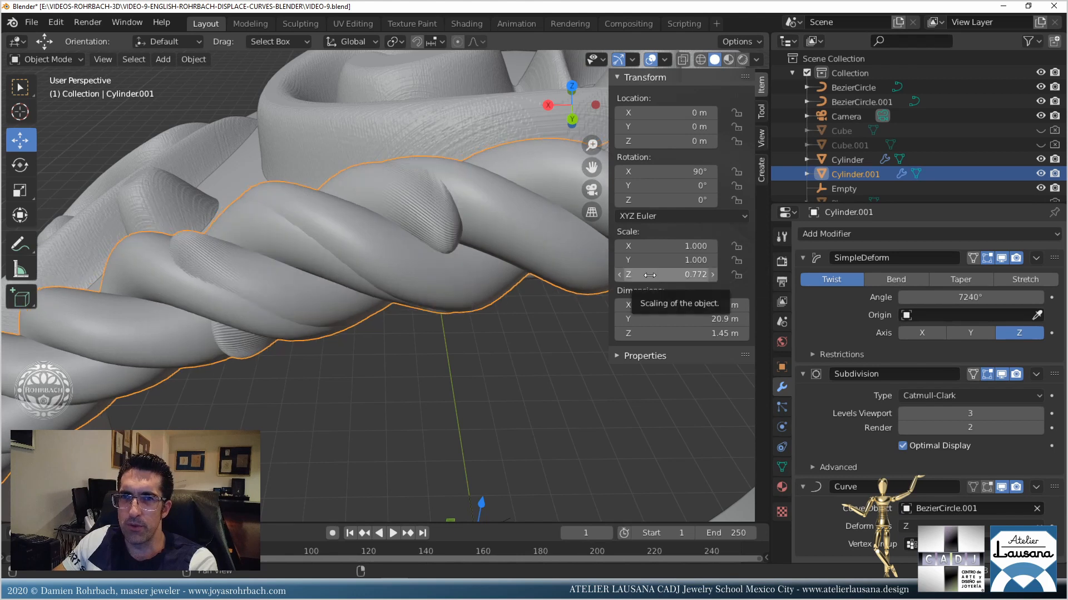
double_click(650, 275)
key(BackSpace)
text(4)
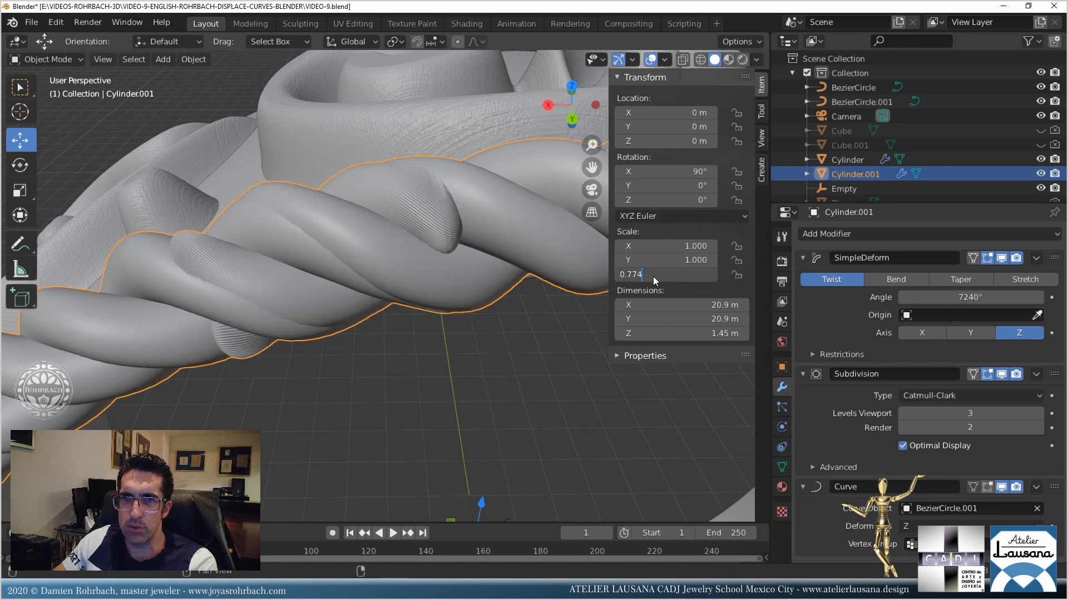
key(Return)
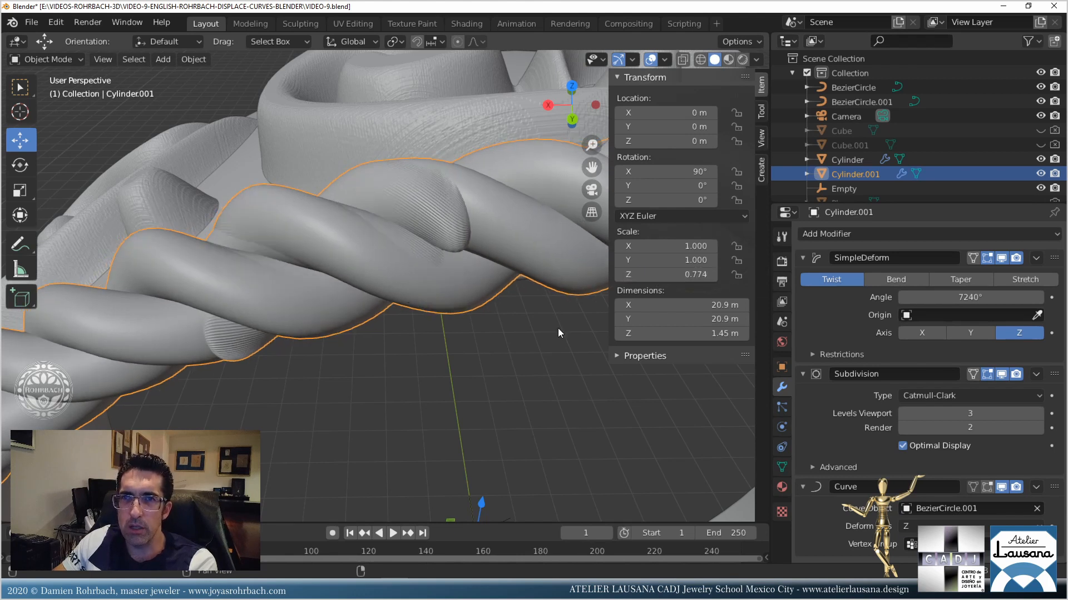
Test a twist angle of 7230° on the wire bundle and set it to 7220°.
scroll(434, 273, down, 5)
middle_drag(439, 281, 390, 277)
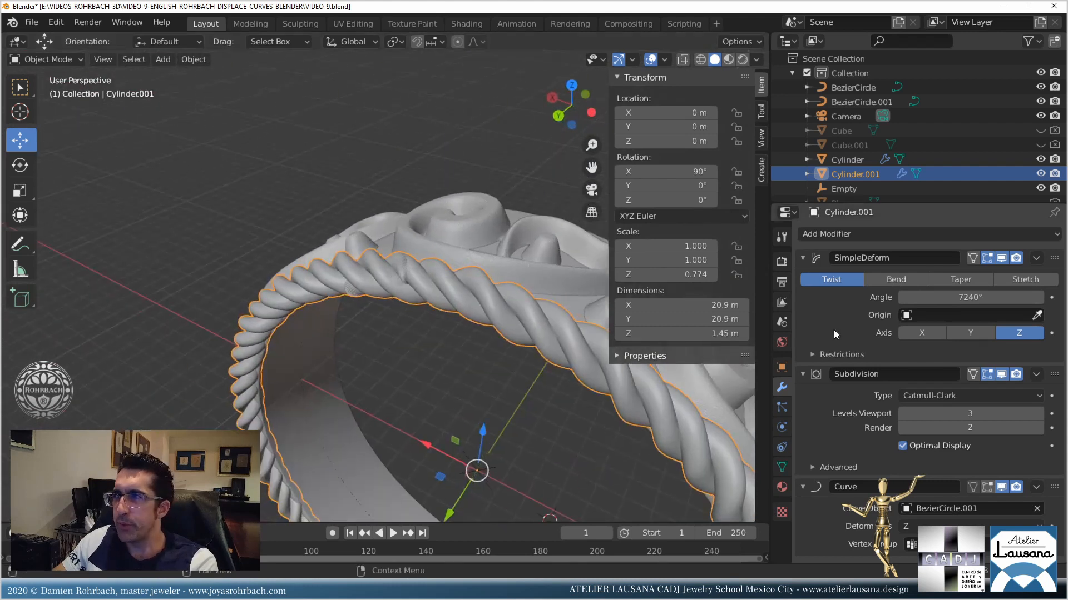
double_click(970, 297)
text(723)
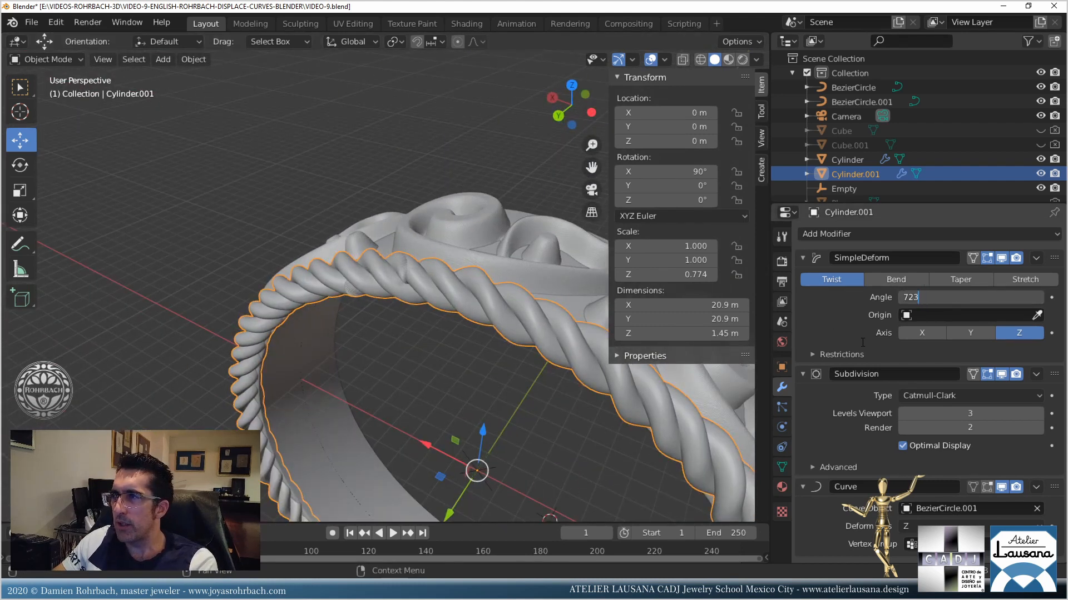
key(Return)
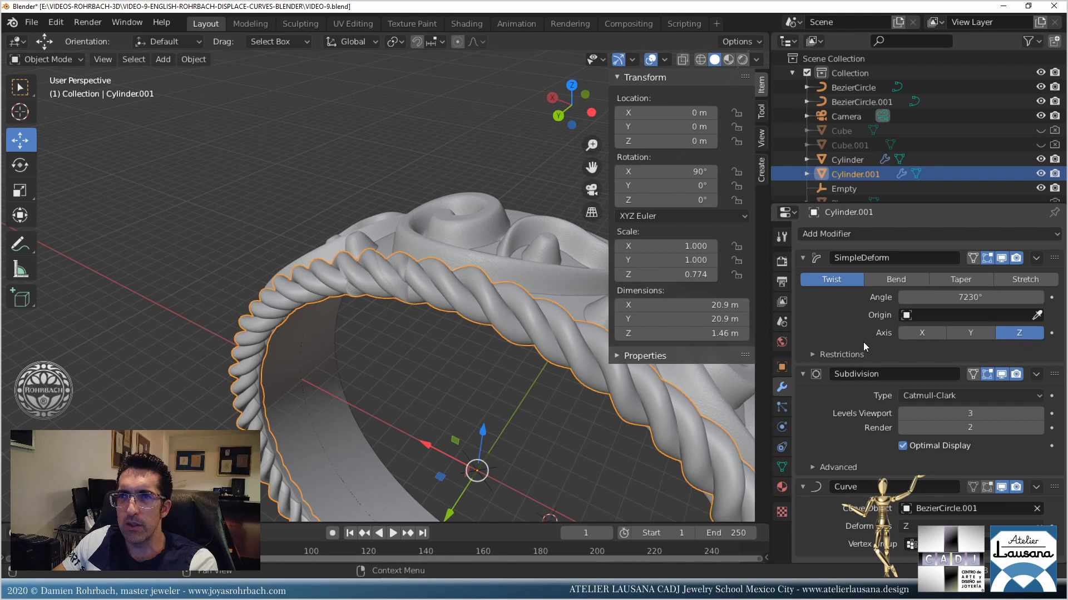
click(958, 297)
drag(935, 297, 916, 298)
text(20)
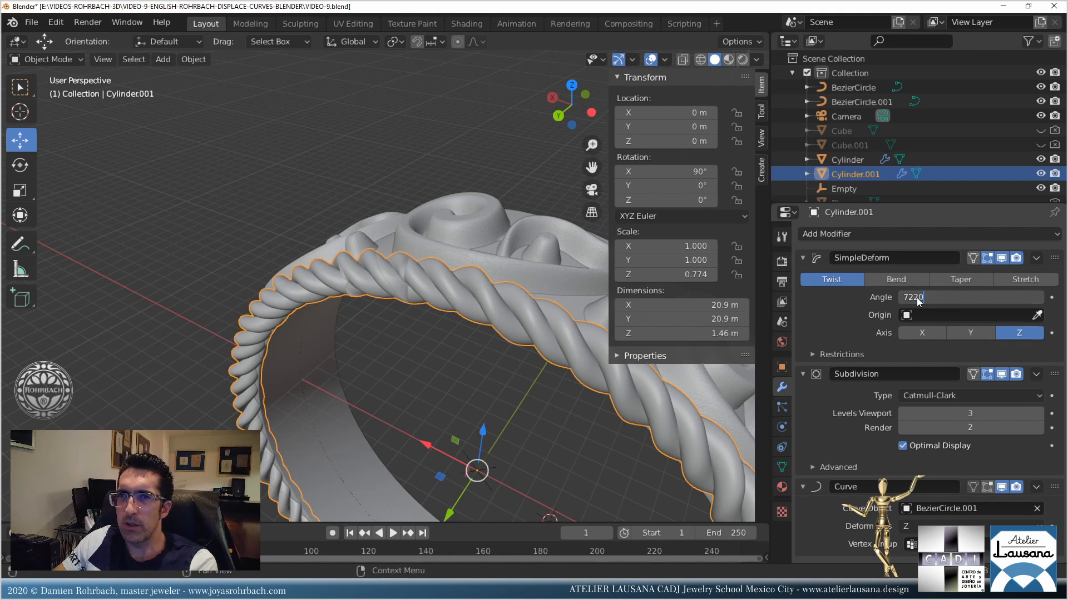
key(Return)
Set the Z scale of the twisted wire bundle to 0.772.
middle_drag(475, 295, 381, 242)
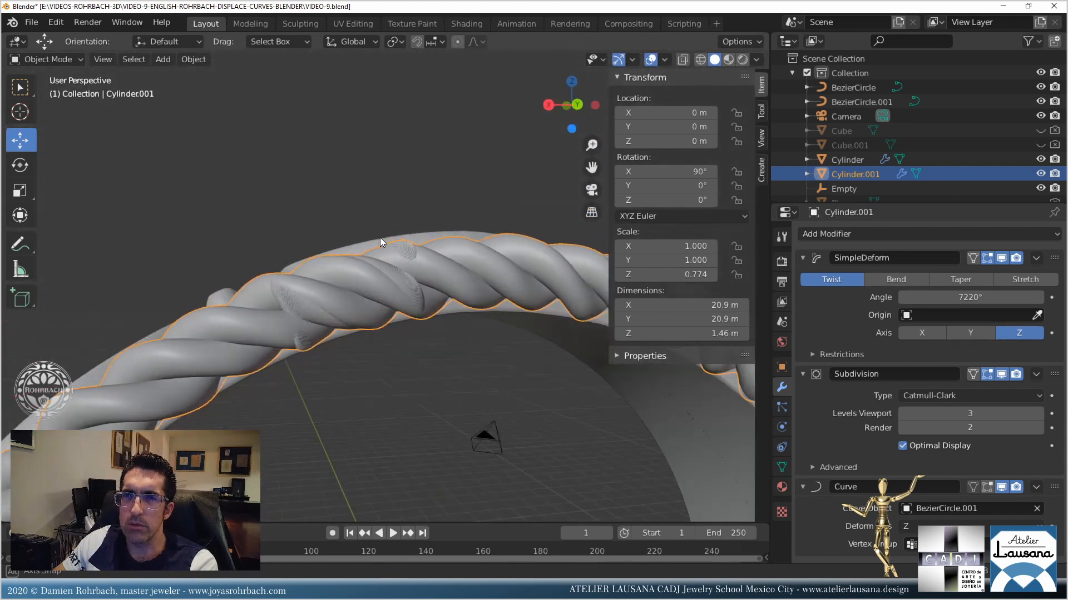
click(651, 275)
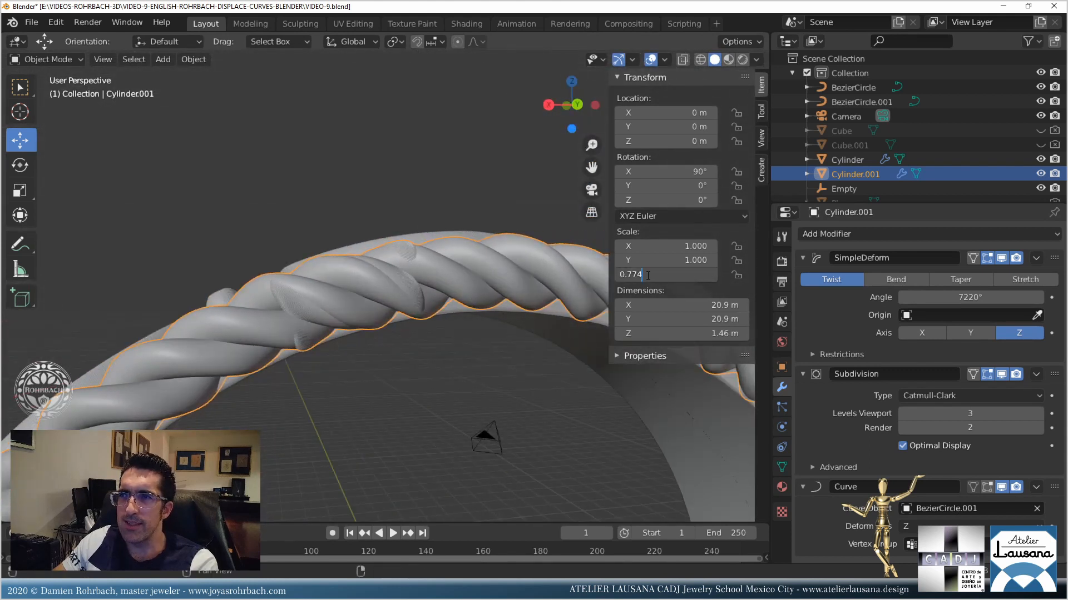
key(BackSpace)
text(2)
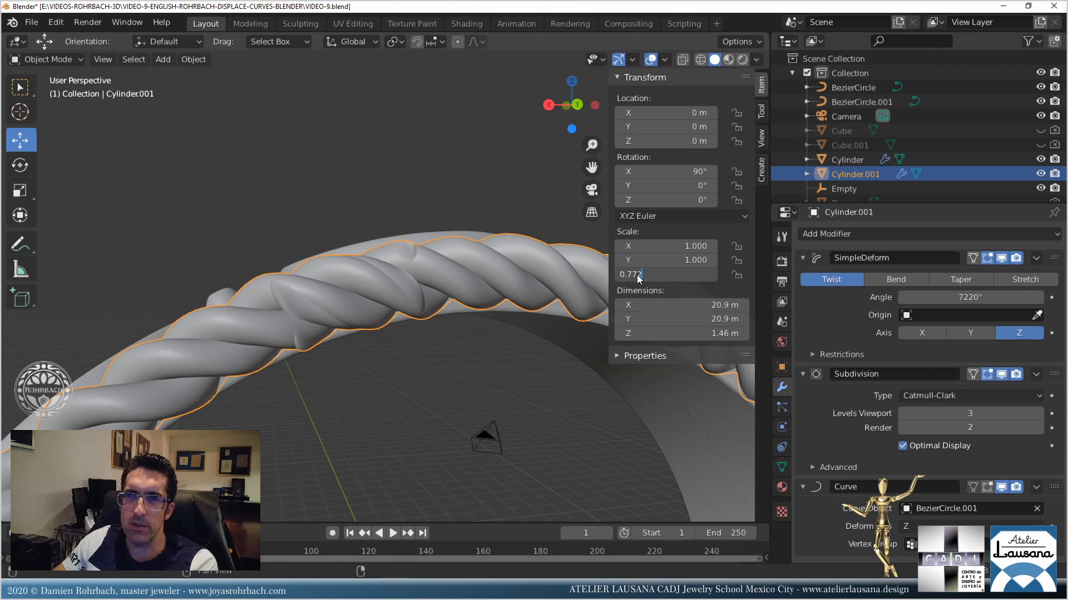
key(Return)
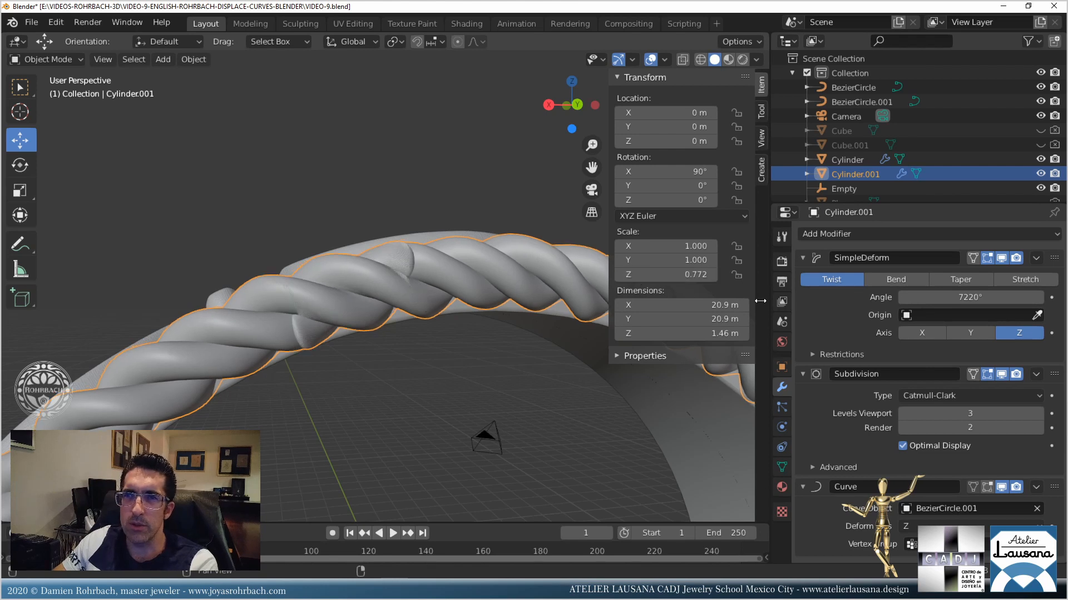
Test a twist angle of 7215° on the wire bundle and set it to 7225°.
click(913, 297)
click(913, 297)
key(Delete)
key(Delete)
key(Delete)
text(15)
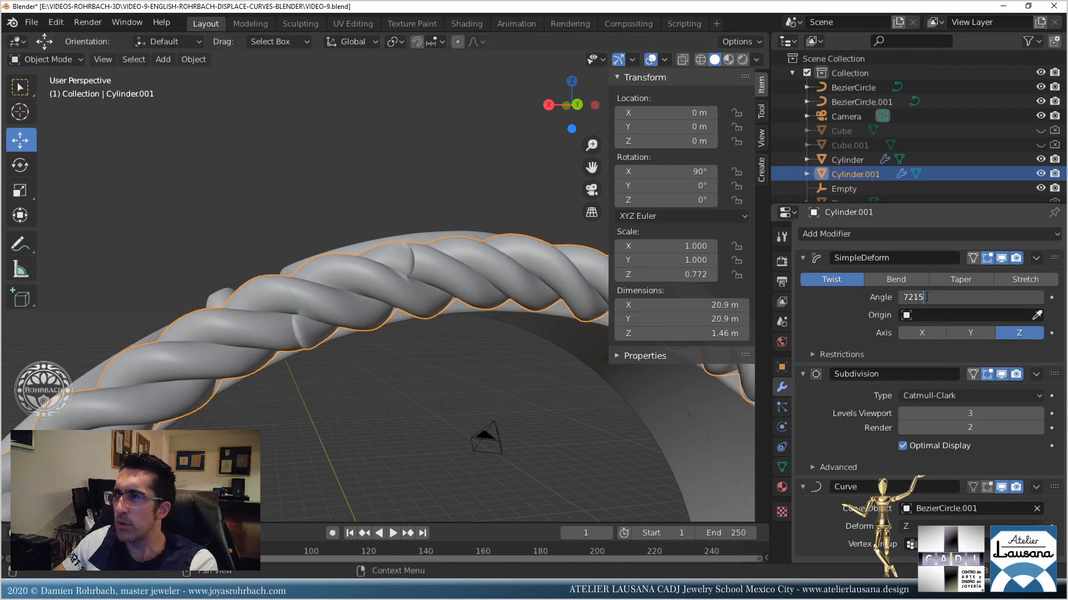
key(Return)
click(929, 298)
drag(930, 297, 914, 297)
text(25)
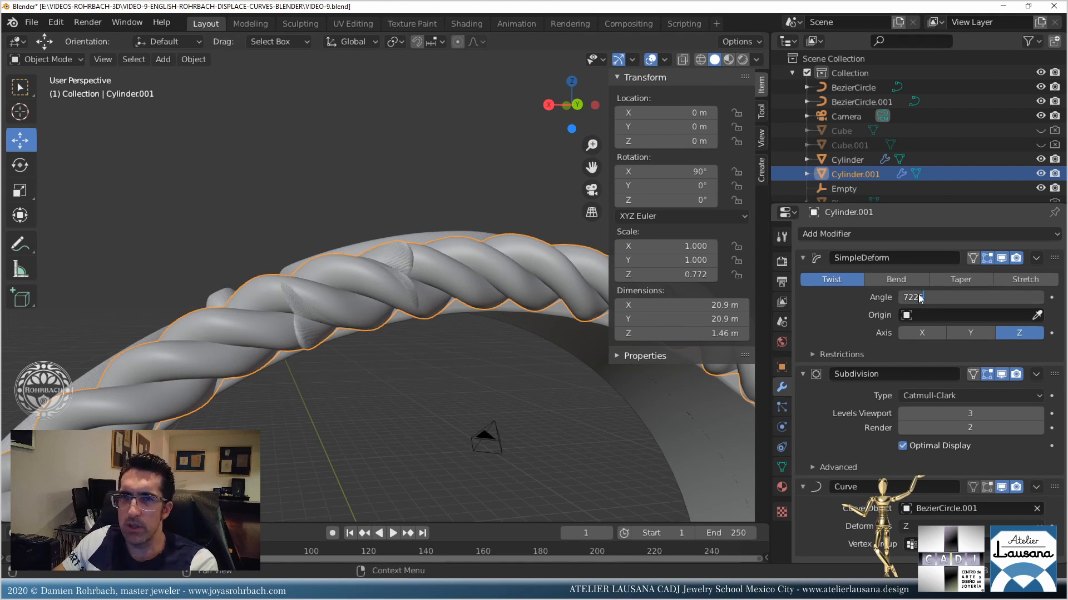
key(Return)
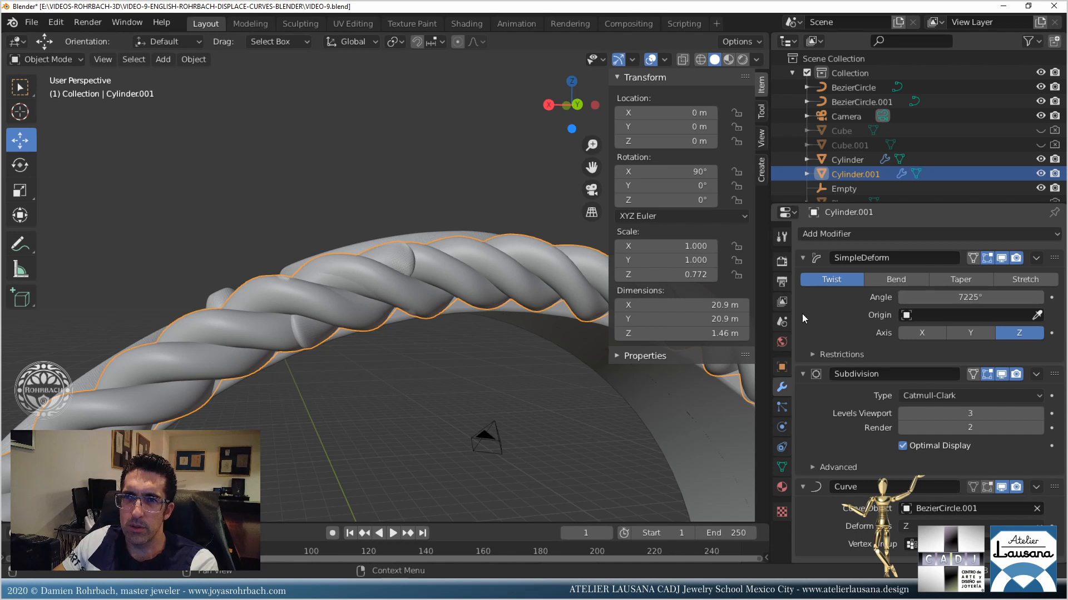
Try Z scales of 0.78 and 2 on the wire bundle to compare the join and the twist density.
middle_drag(384, 264, 355, 284)
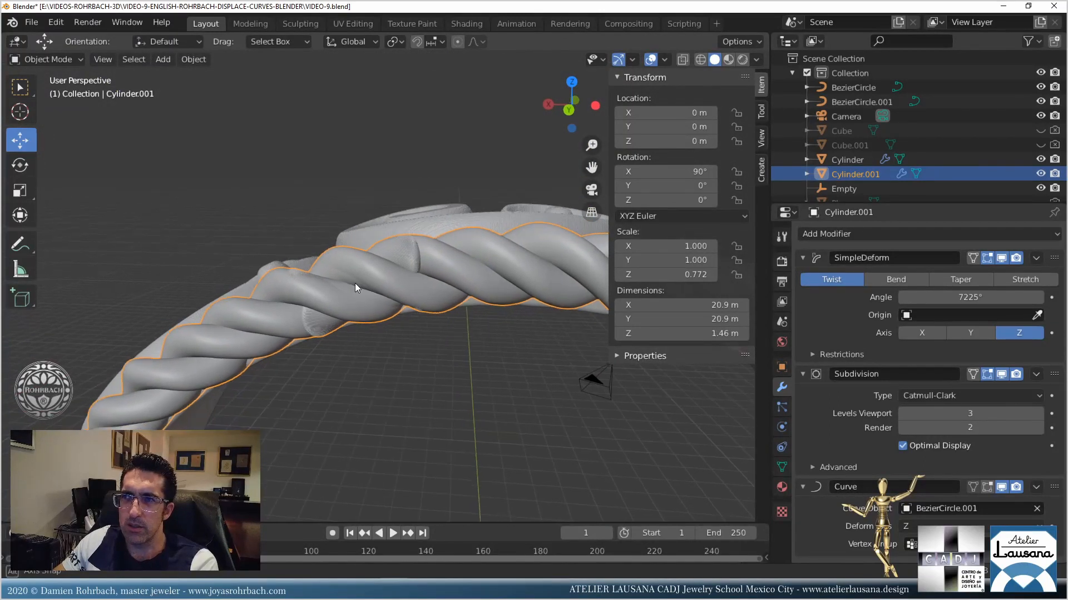
click(648, 268)
text(0.78)
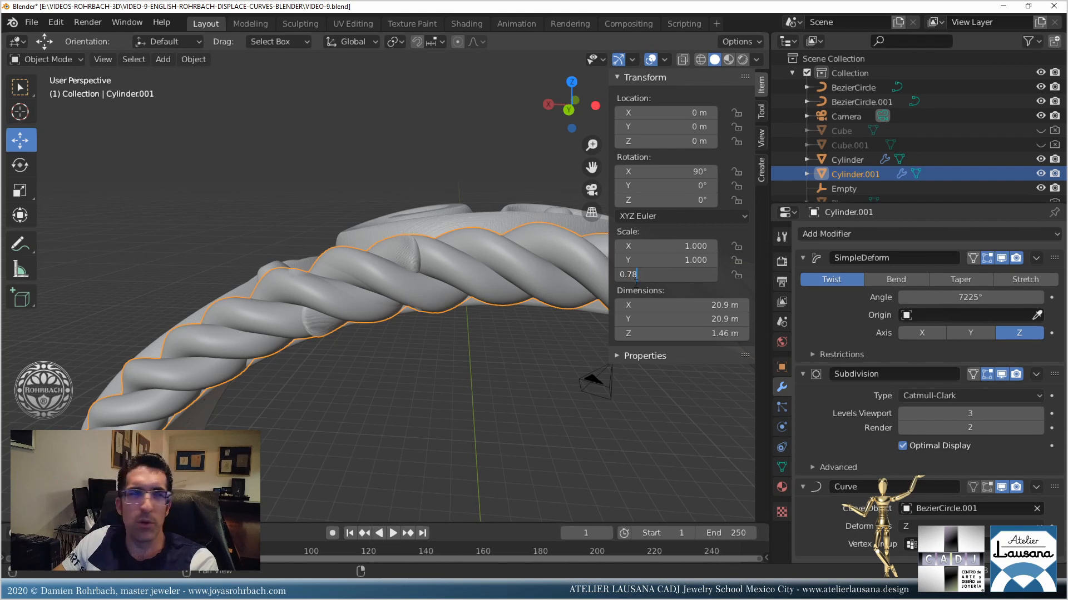
key(Return)
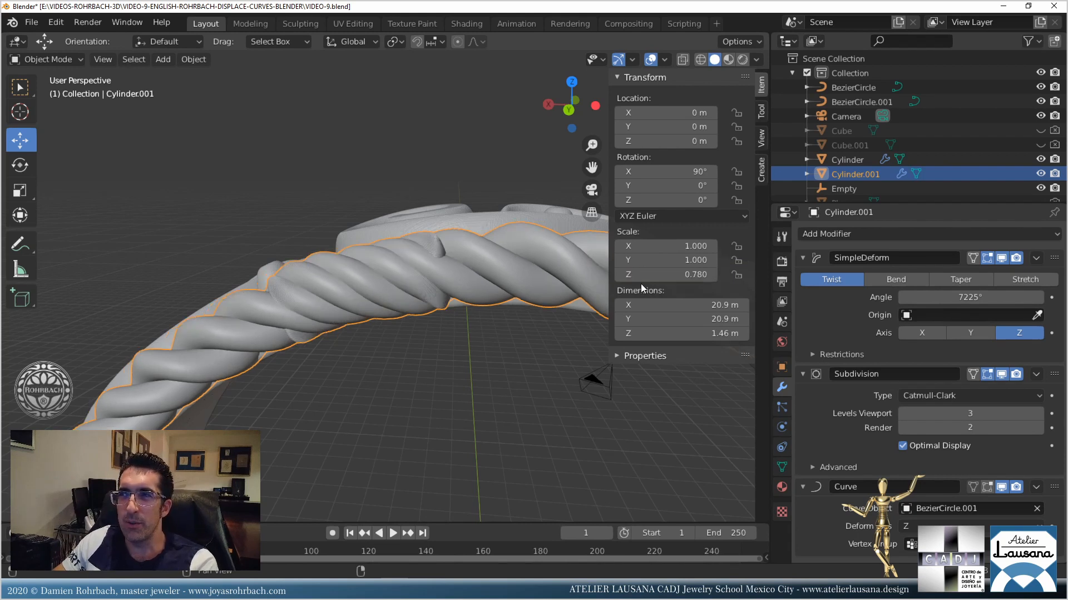
click(655, 276)
text(2)
key(Return)
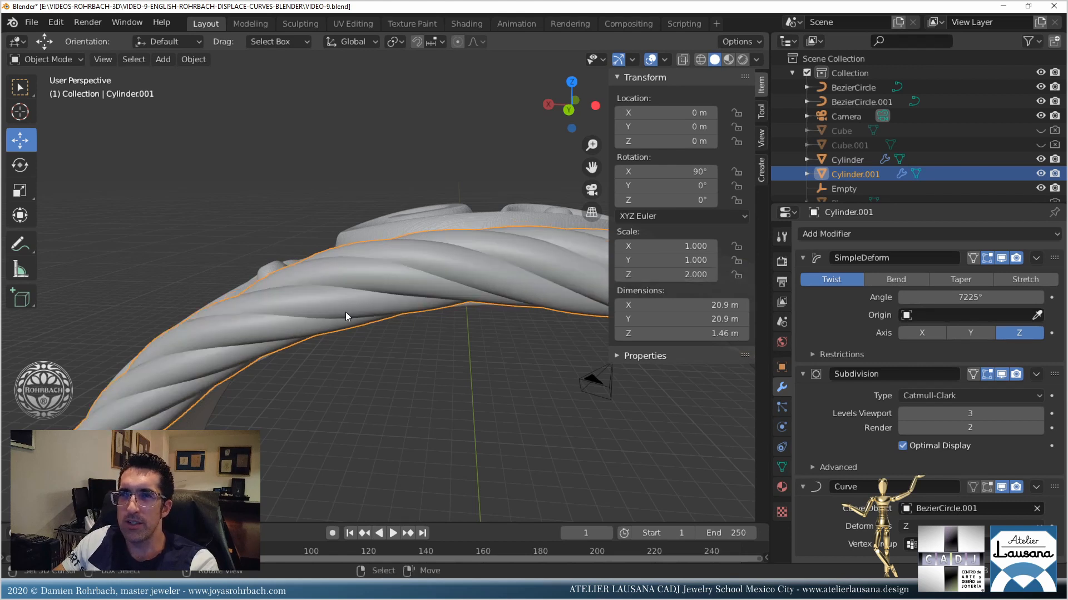
Set the wire bundle's Z scale to 1.5 and check where its ends meet.
scroll(355, 315, down, 5)
middle_drag(421, 352, 472, 361)
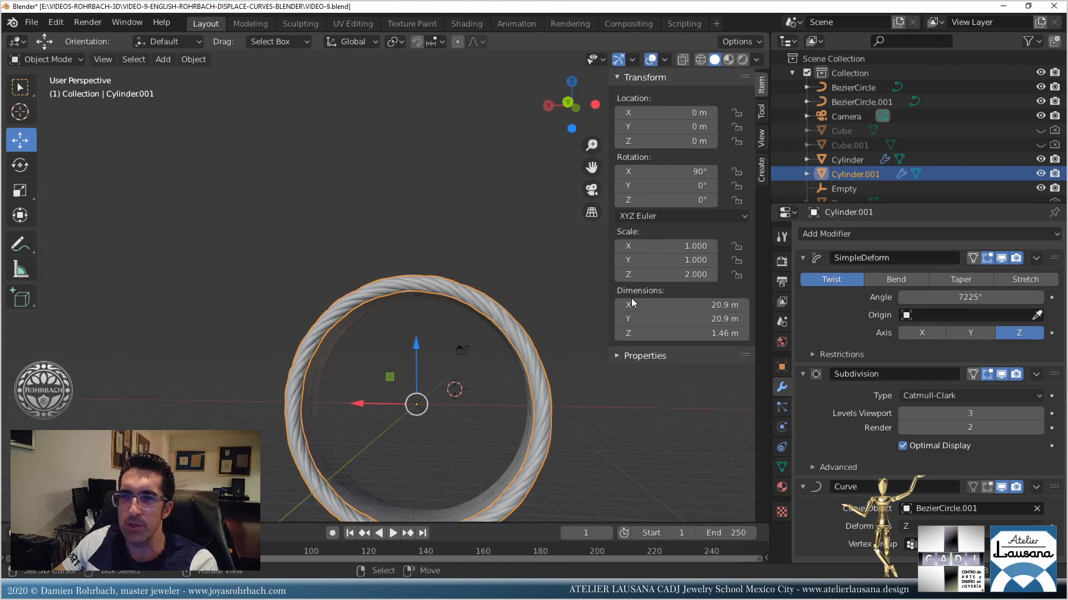
click(668, 276)
text(1.5)
key(Return)
middle_drag(442, 365, 465, 282)
scroll(495, 342, up, 2)
shift+middle_drag(503, 360, 399, 245)
scroll(397, 371, up, 3)
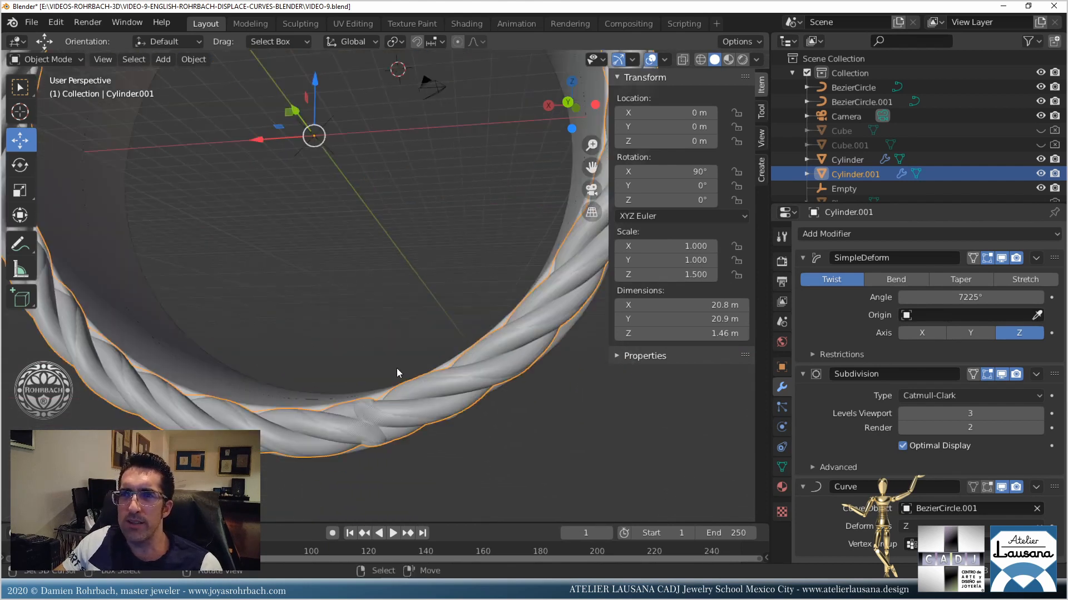
Test a Z scale of 1.49 on the wire bundle, set it to 1.495 and save the file.
click(660, 275)
text(1.49)
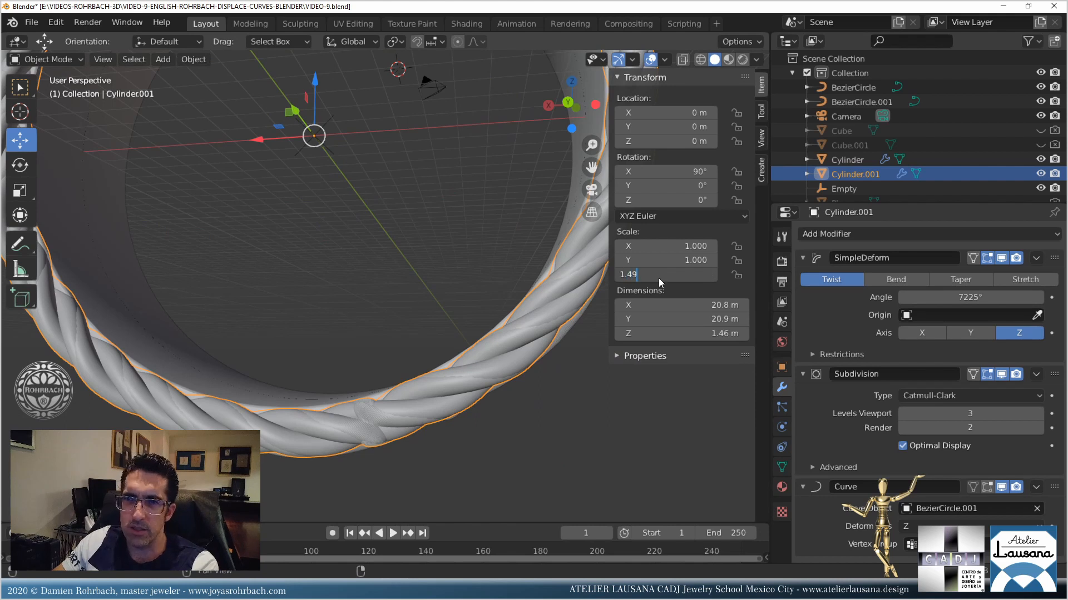
key(Return)
click(677, 276)
click(638, 275)
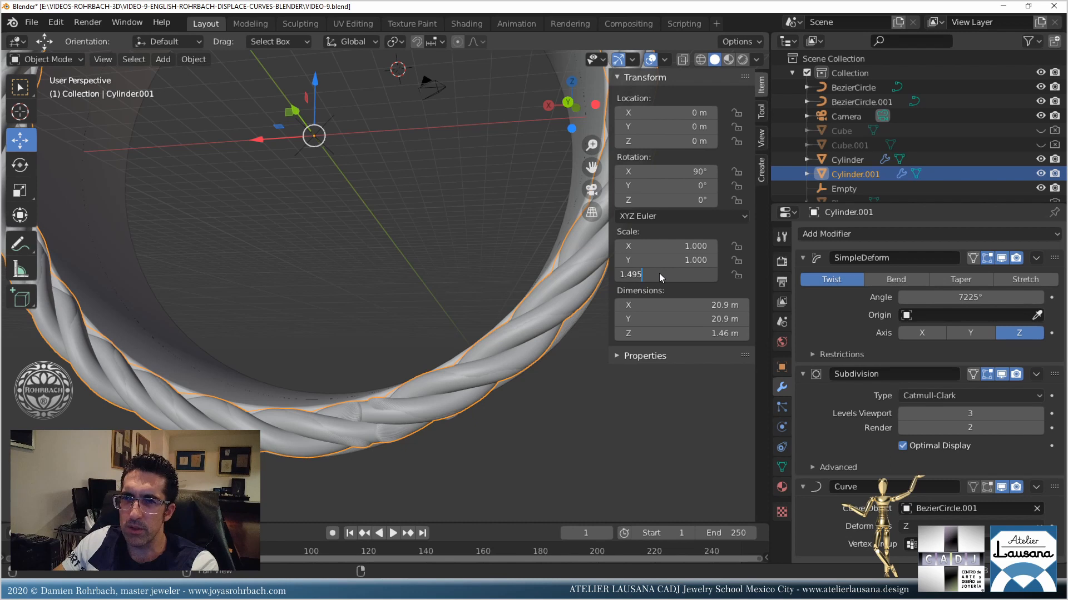
key(Return)
middle_drag(481, 435, 399, 359)
scroll(383, 422, up, 5)
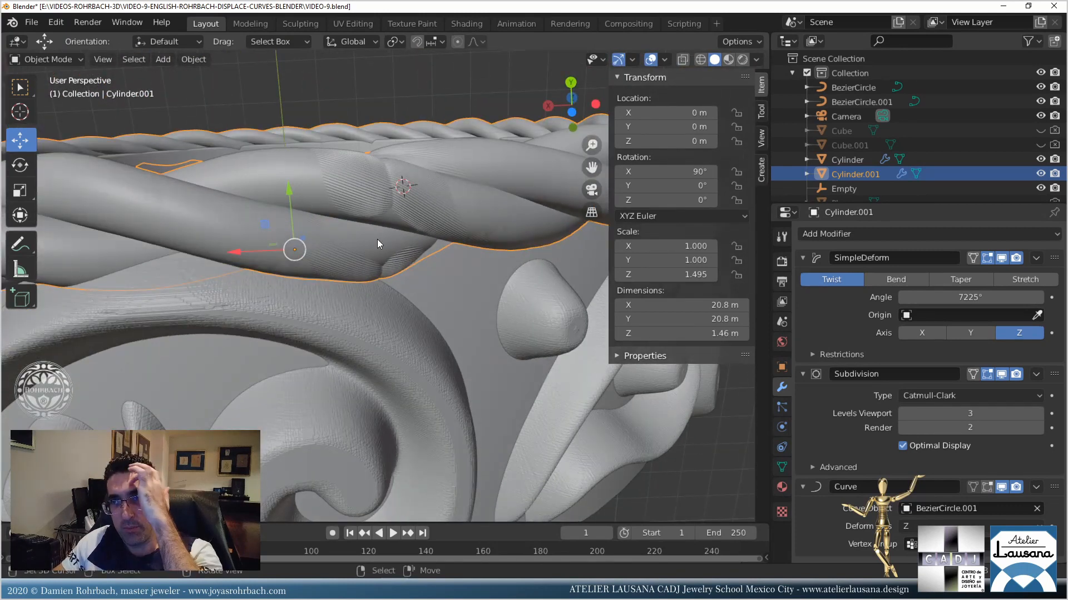
middle_drag(405, 225, 404, 354)
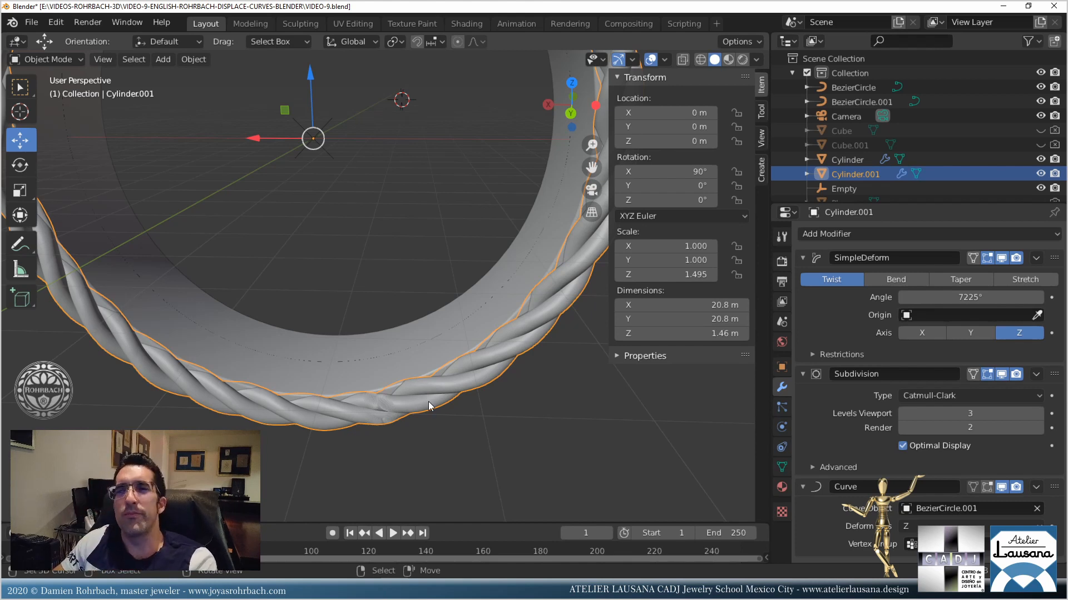
scroll(428, 402, down, 3)
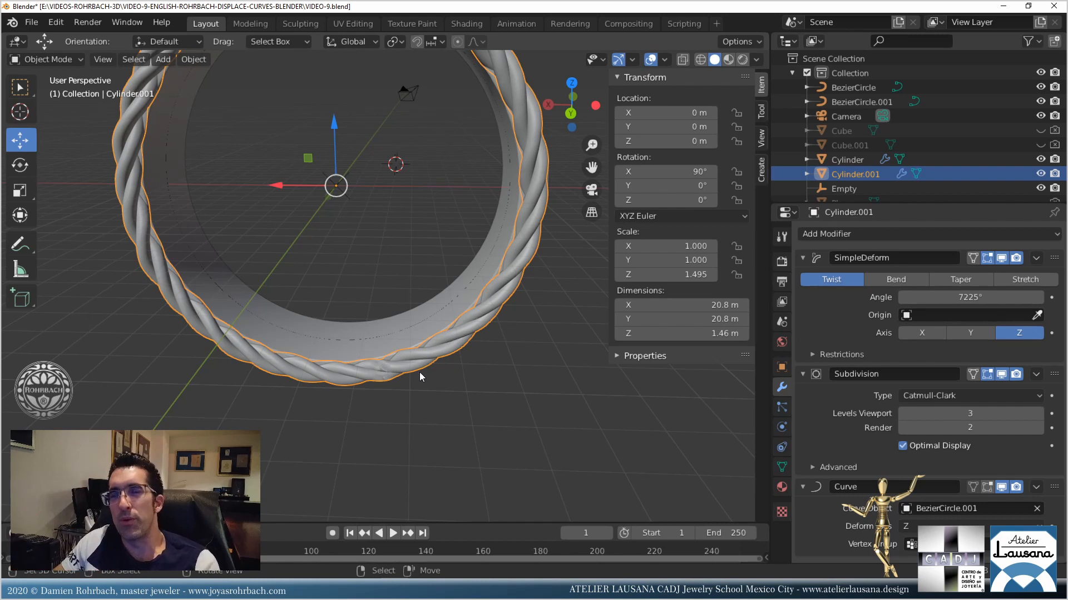
key(ctrl+s)
Duplicate the twisted wire border in place and hide the original in both the viewport and renders.
shift+middle_drag(376, 229, 318, 364)
scroll(324, 269, up, 2)
scroll(323, 267, down, 4)
shift+middle_drag(305, 247, 279, 266)
scroll(336, 279, up, 4)
key(n)
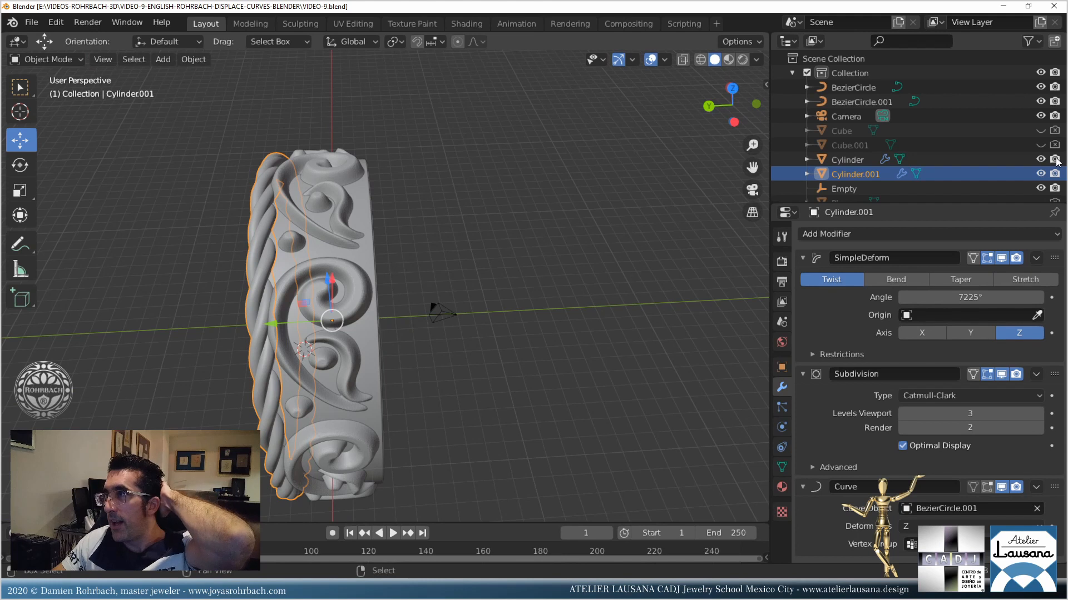
key(shift+d)
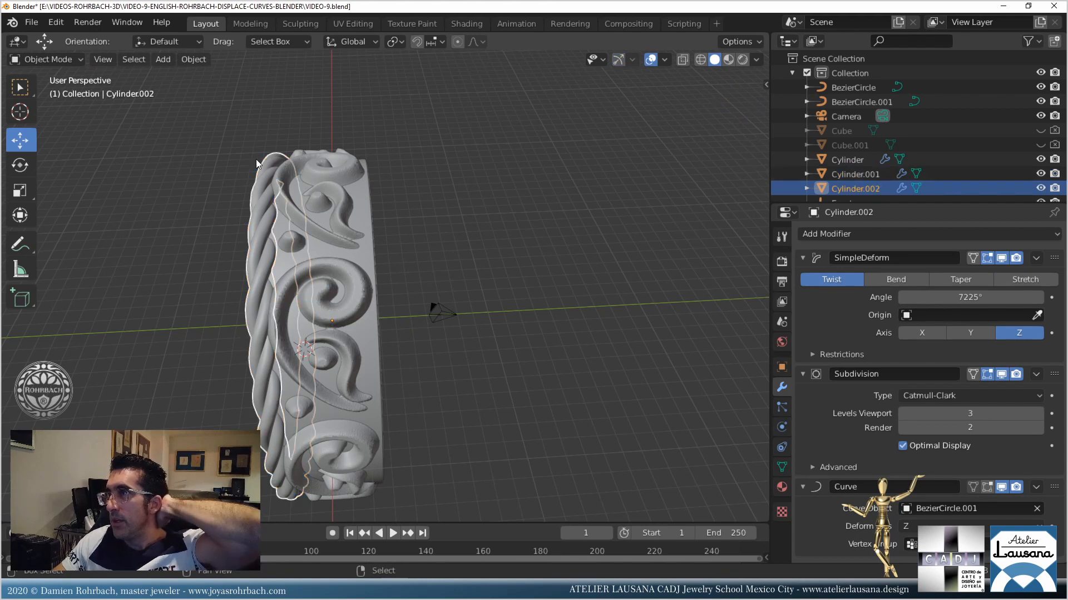
key(Escape)
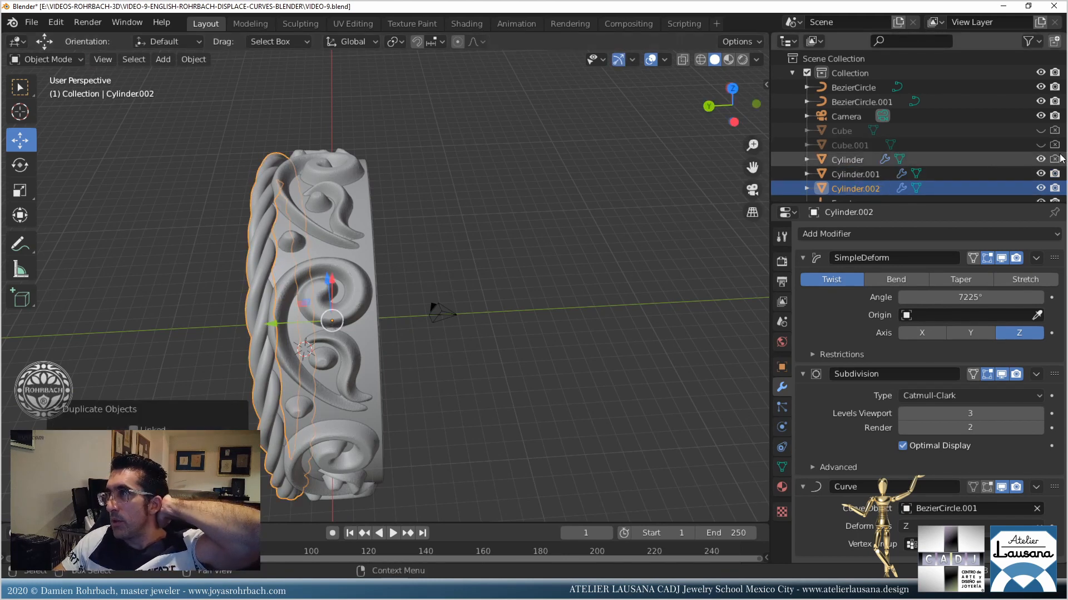
click(1040, 174)
click(1055, 174)
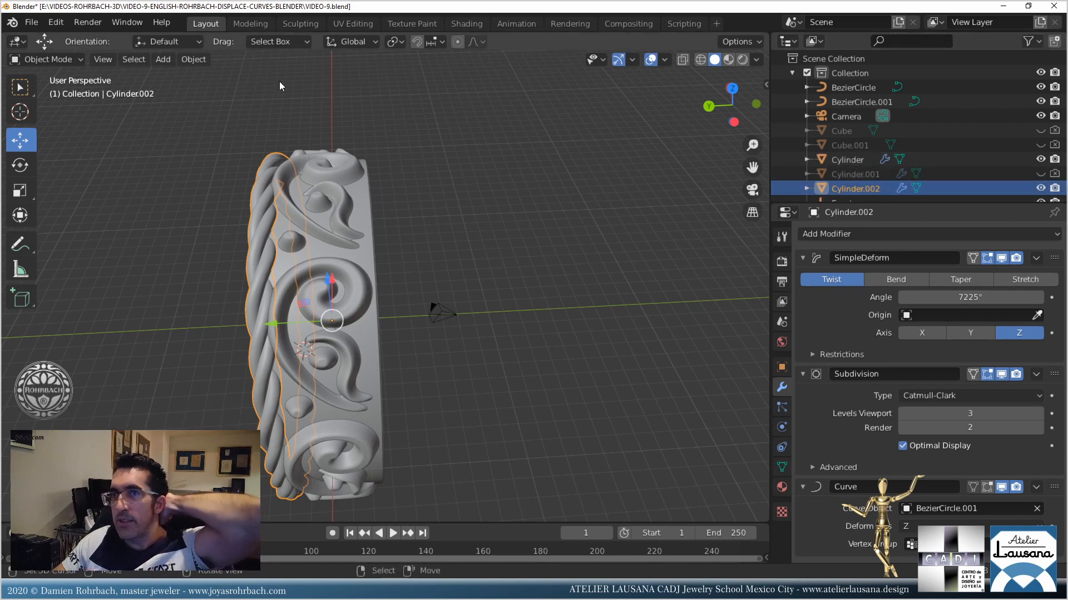
Convert the duplicated wire border to a plain mesh.
click(193, 59)
mouse_move(300, 437)
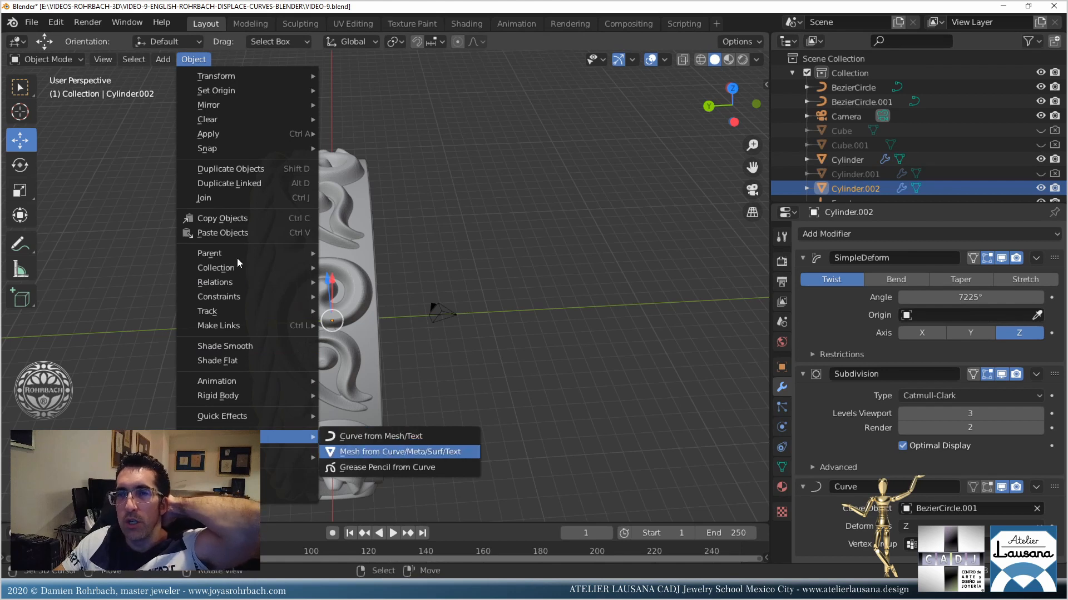
middle_drag(236, 349, 302, 369)
Move the converted wire border slightly outward along Y so it sits against the ring's side edge.
drag(282, 380, 277, 382)
key(KP_7)
scroll(319, 214, up, 6)
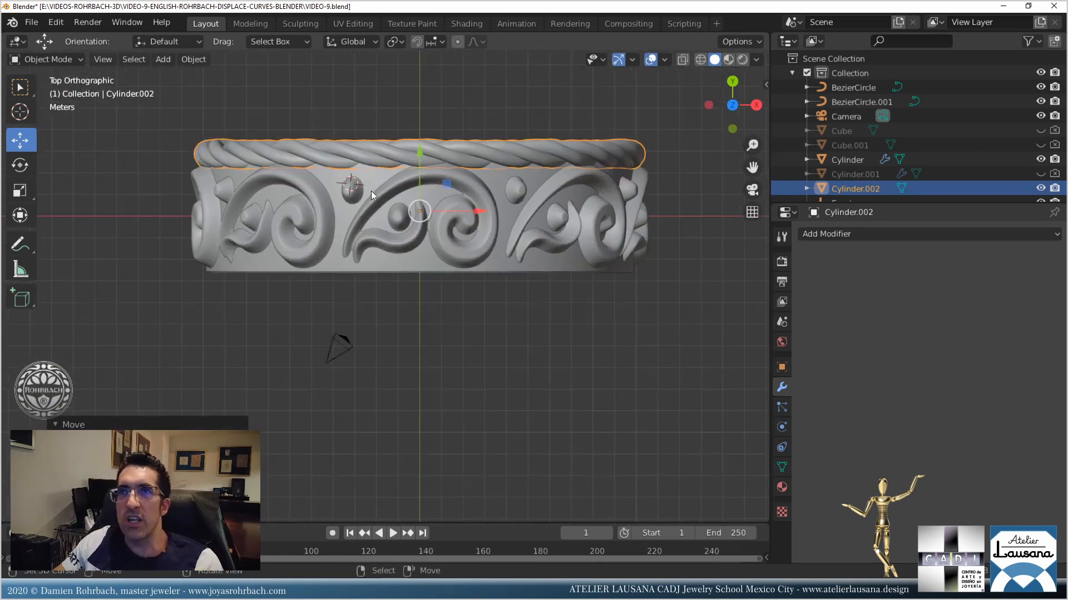
mouse_move(440, 309)
mouse_down()
mouse_move(455, 288)
mouse_move(440, 294)
mouse_up()
middle_drag(498, 146, 493, 289)
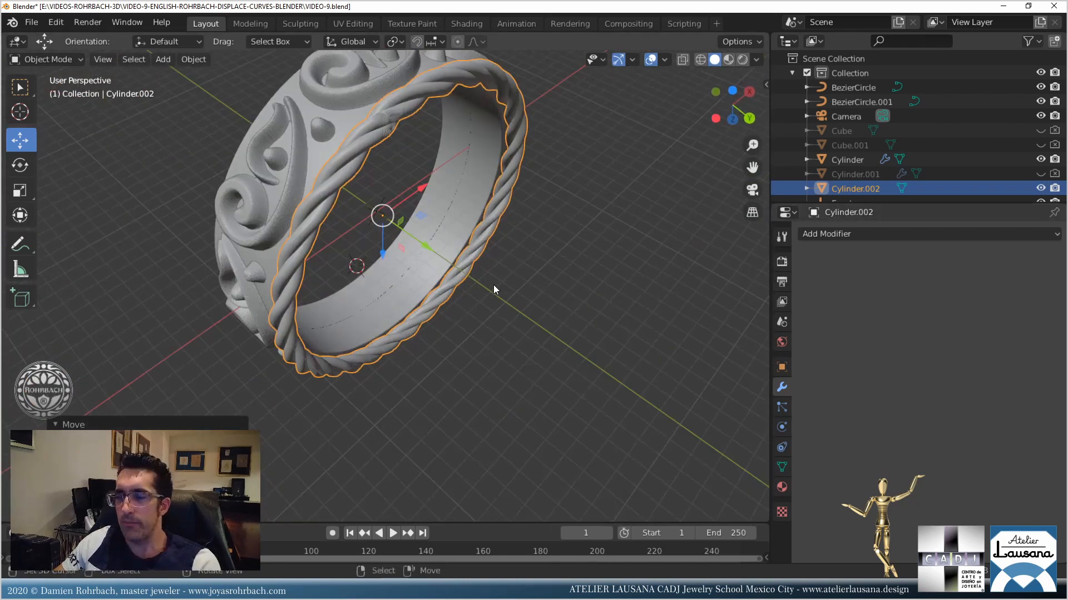
Inspect the wire border's join at the base of the ring and save the file.
key(KP_1)
middle_drag(423, 357, 465, 162)
scroll(427, 322, up, 5)
scroll(427, 322, up, 2)
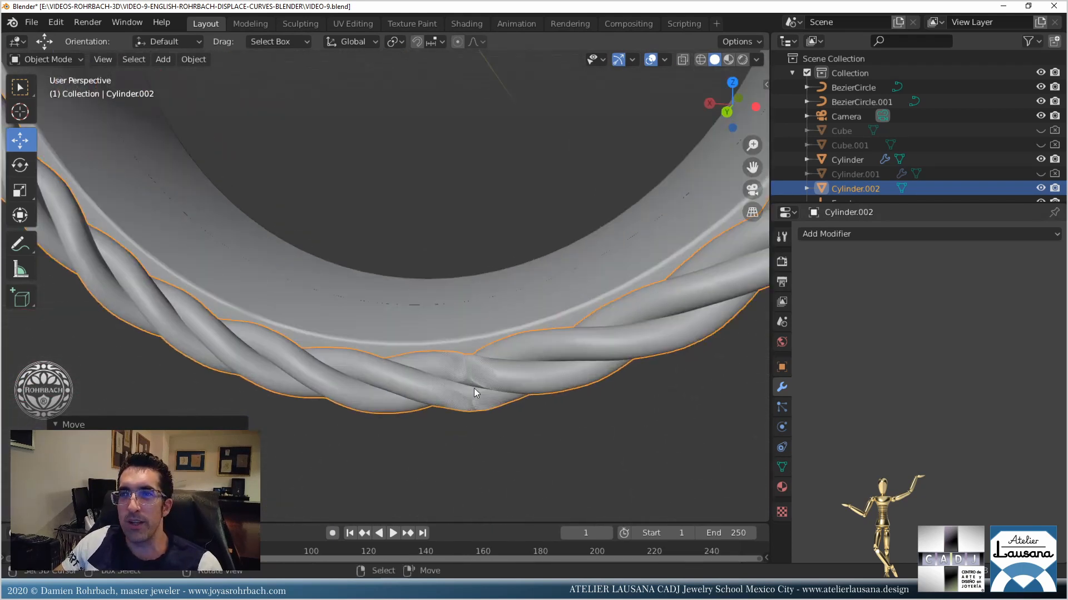
scroll(497, 380, down, 5)
middle_drag(457, 357, 322, 156)
middle_drag(381, 232, 475, 305)
shift+middle_drag(485, 239, 456, 313)
key(ctrl+s)
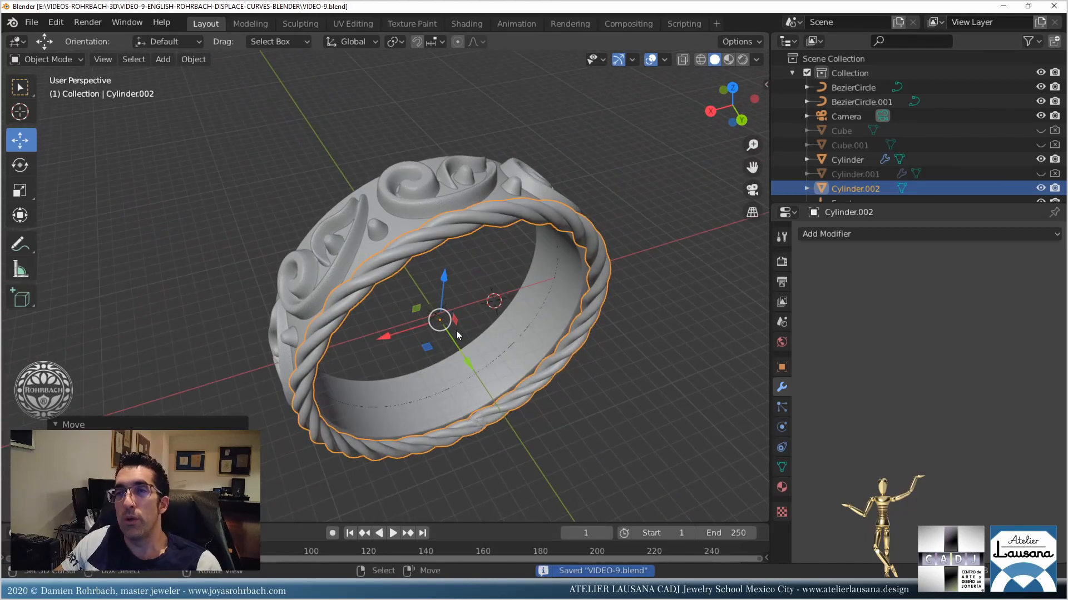
Add a Mirror modifier to the wire border with the ring body, Cylinder, as the mirror object.
click(842, 235)
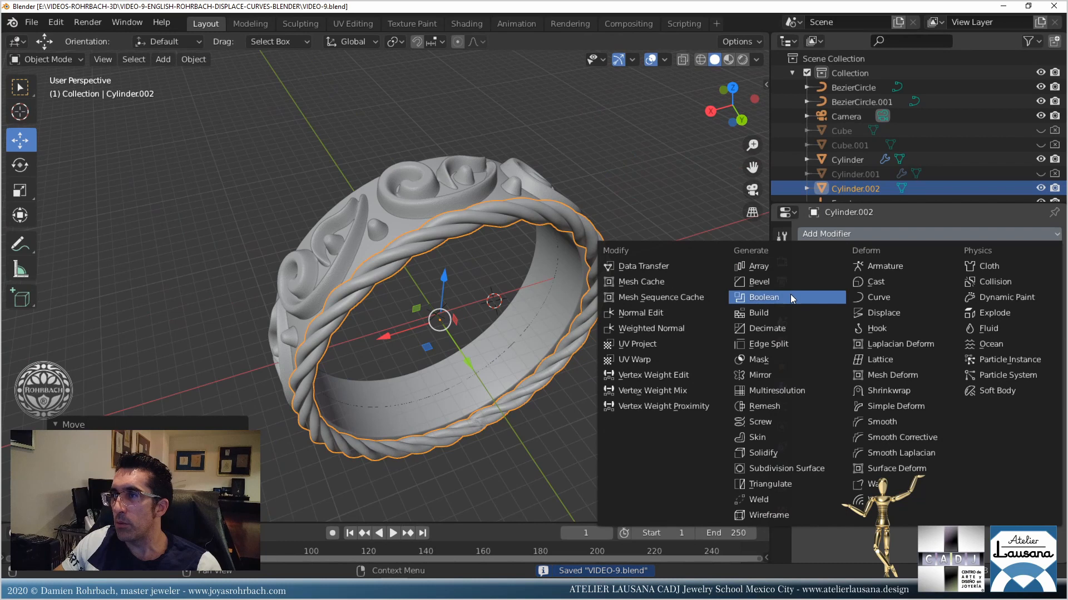
click(799, 380)
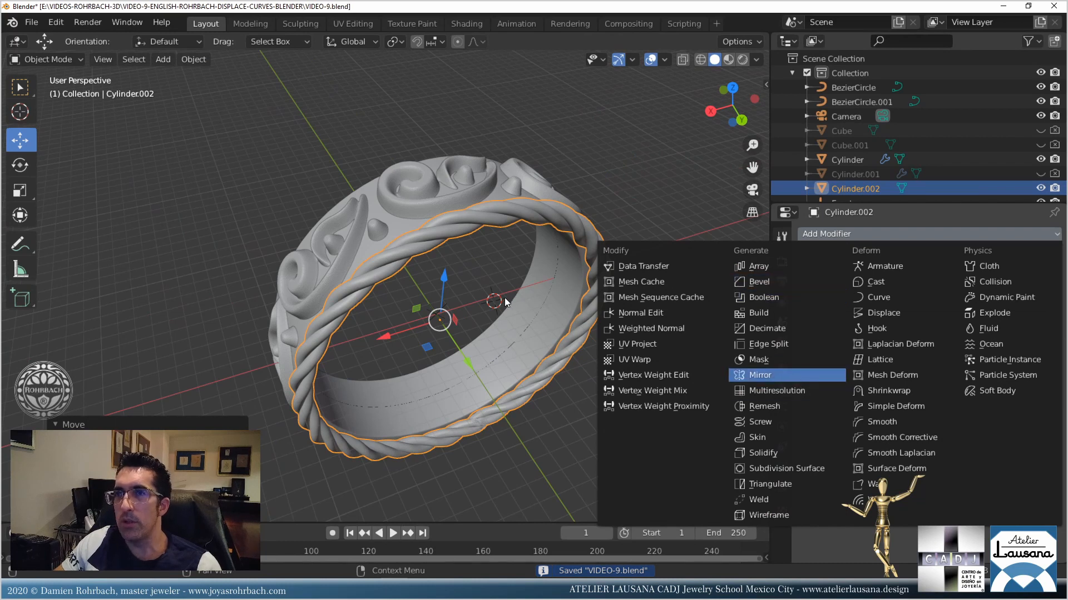
middle_drag(486, 321, 663, 354)
click(1037, 330)
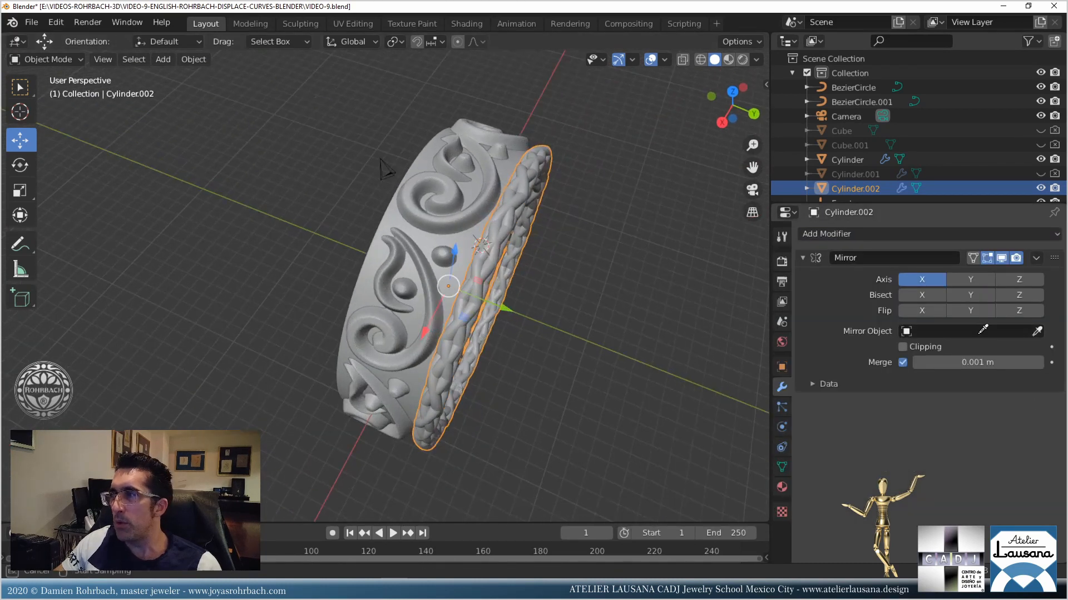
click(463, 246)
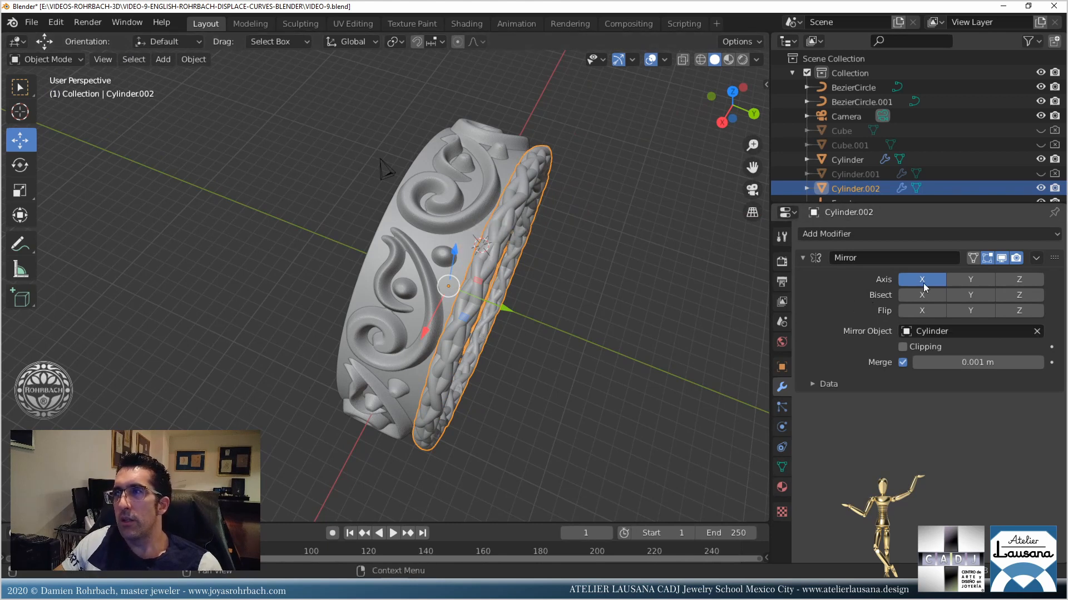
Mirror the wire border across the Z axis only, so both ring edges have one, and save the file.
click(988, 277)
click(986, 277)
click(986, 277)
click(1023, 279)
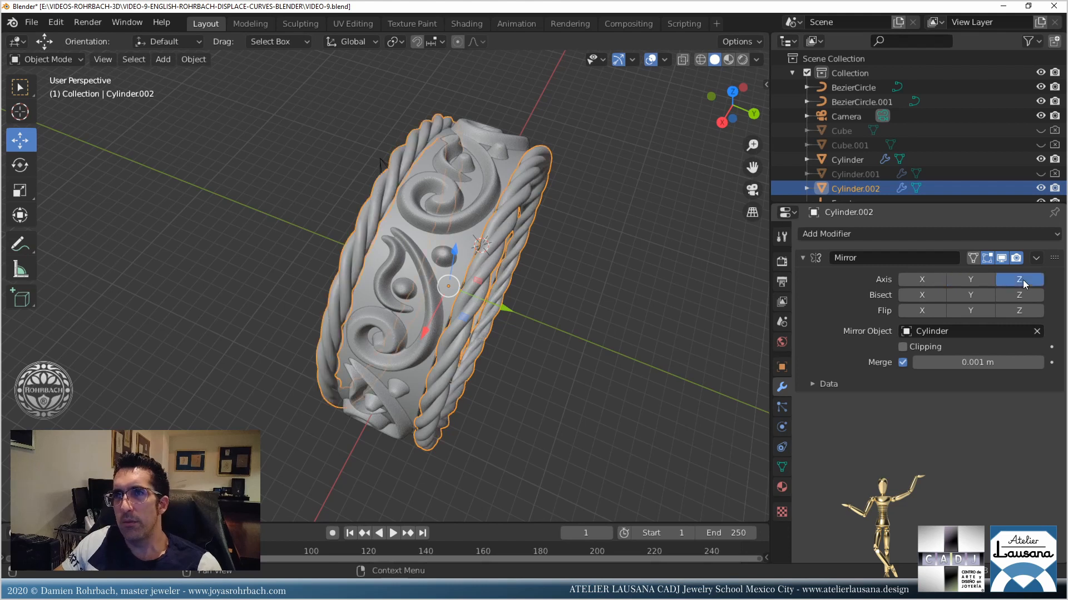
middle_drag(602, 259, 517, 294)
scroll(516, 293, down, 3)
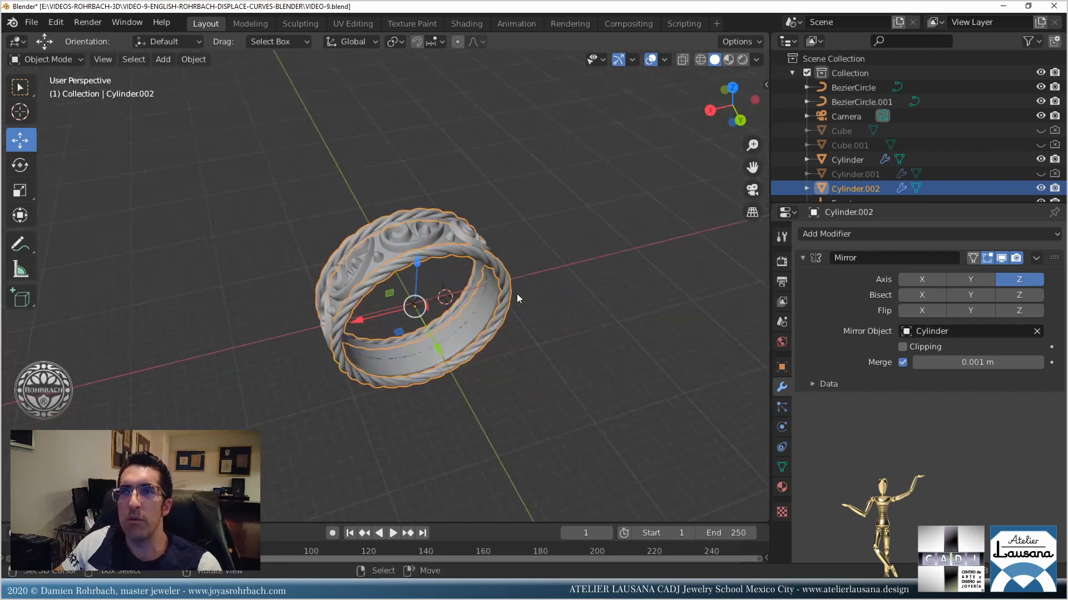
key(ctrl+s)
middle_drag(337, 236, 409, 287)
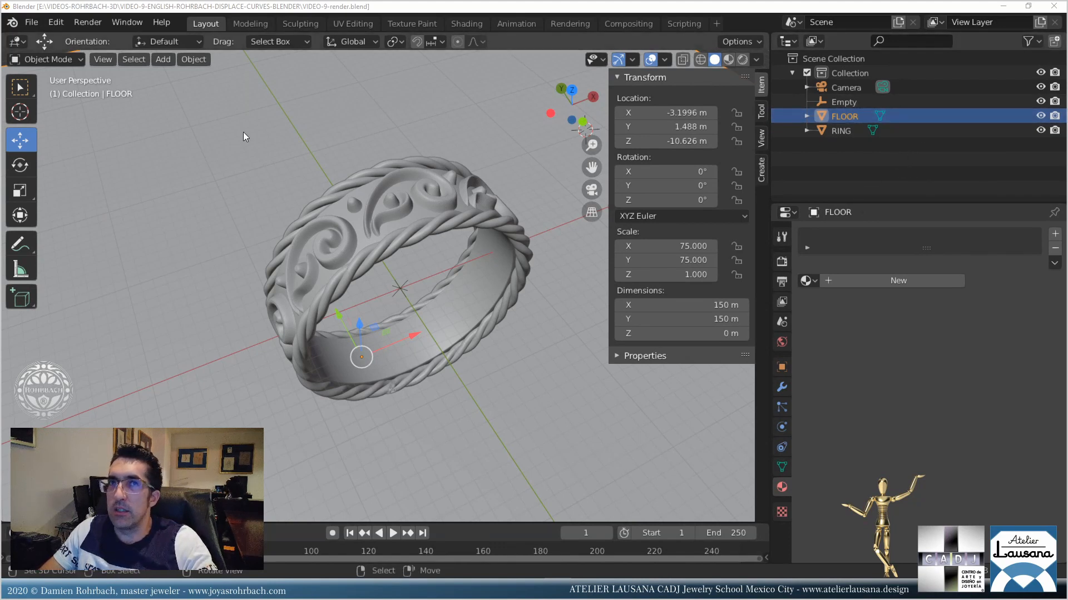
scroll(444, 228, up, 2)
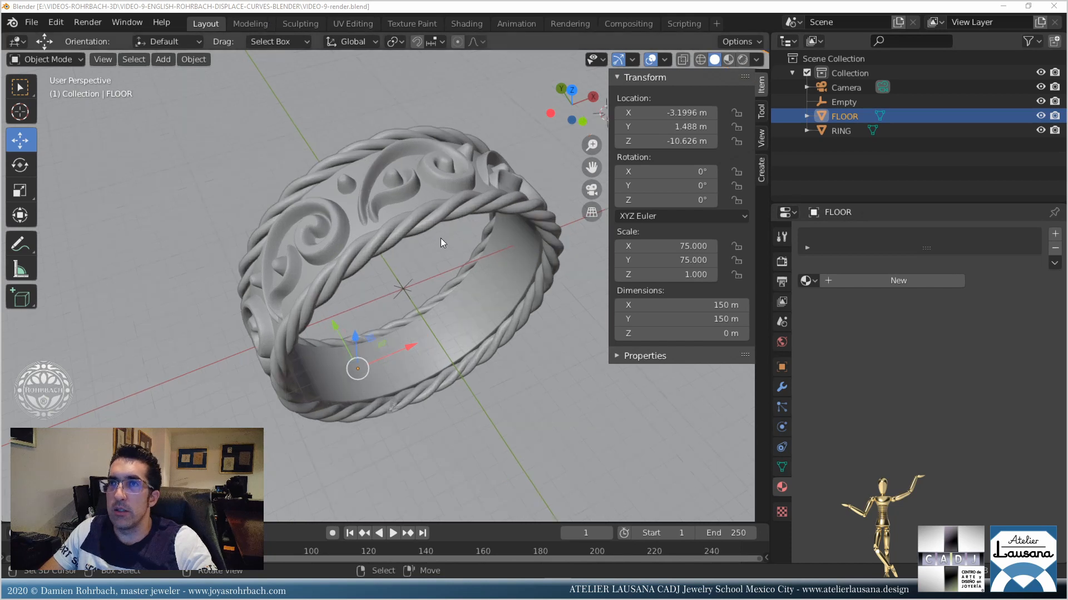
Inspect the finished ring as a whole and the twisted wire border's join up close.
click(459, 208)
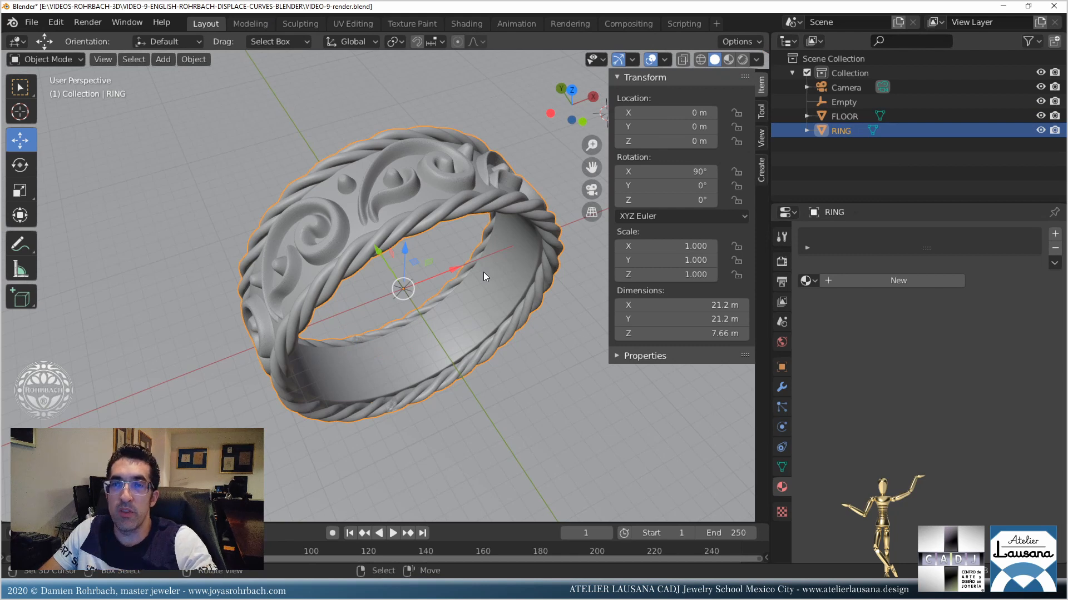
scroll(468, 296, down, 6)
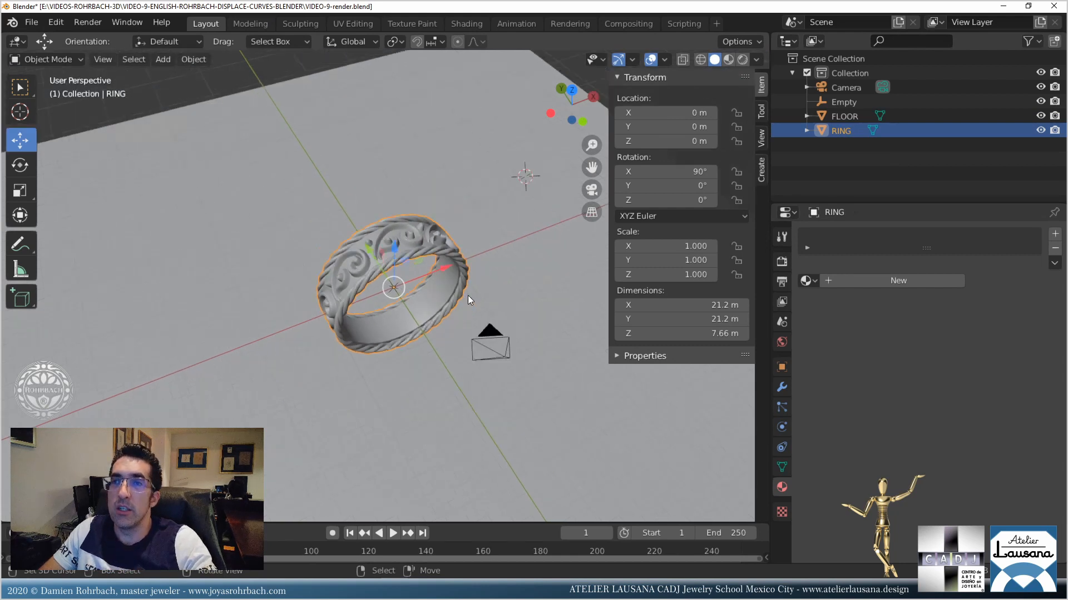
click(460, 205)
scroll(392, 326, up, 5)
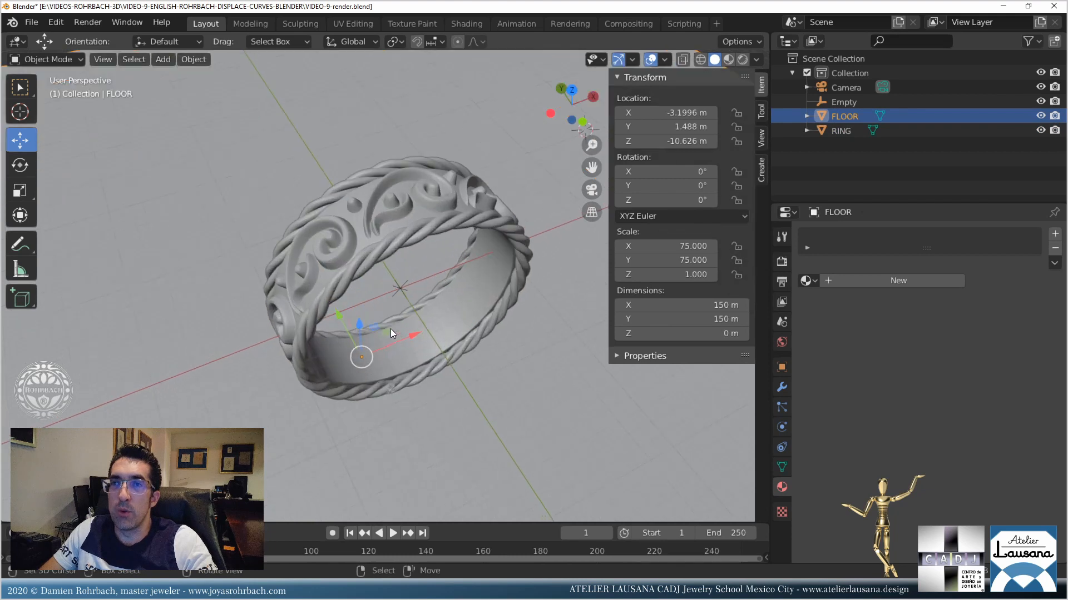
scroll(418, 279, up, 5)
middle_drag(485, 232, 567, 454)
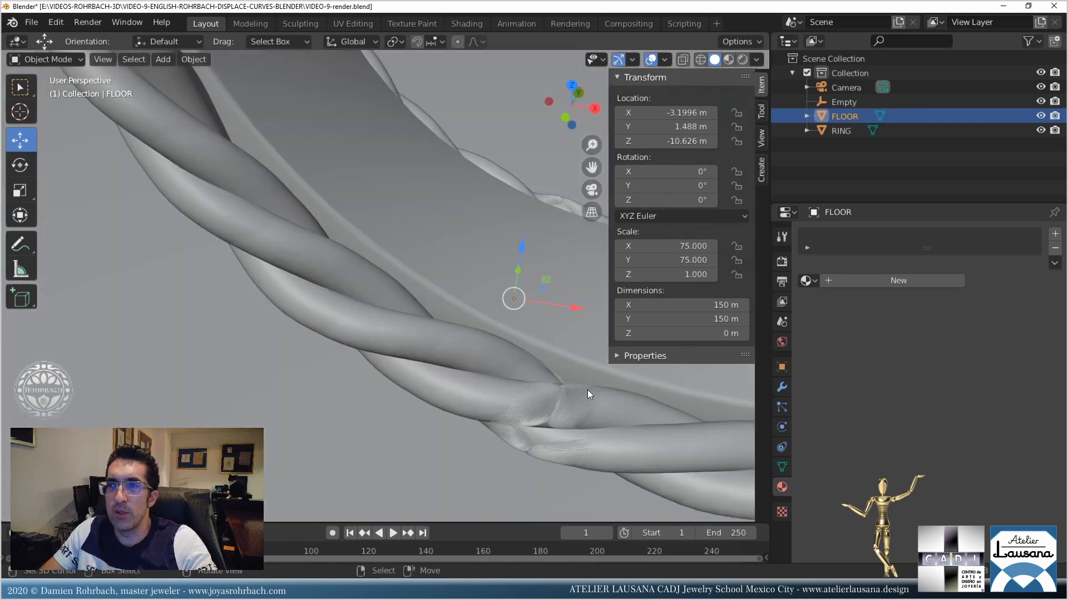
Frame the ring through the scene camera and save the file.
scroll(521, 418, down, 8)
middle_drag(521, 419, 475, 342)
key(KP_0)
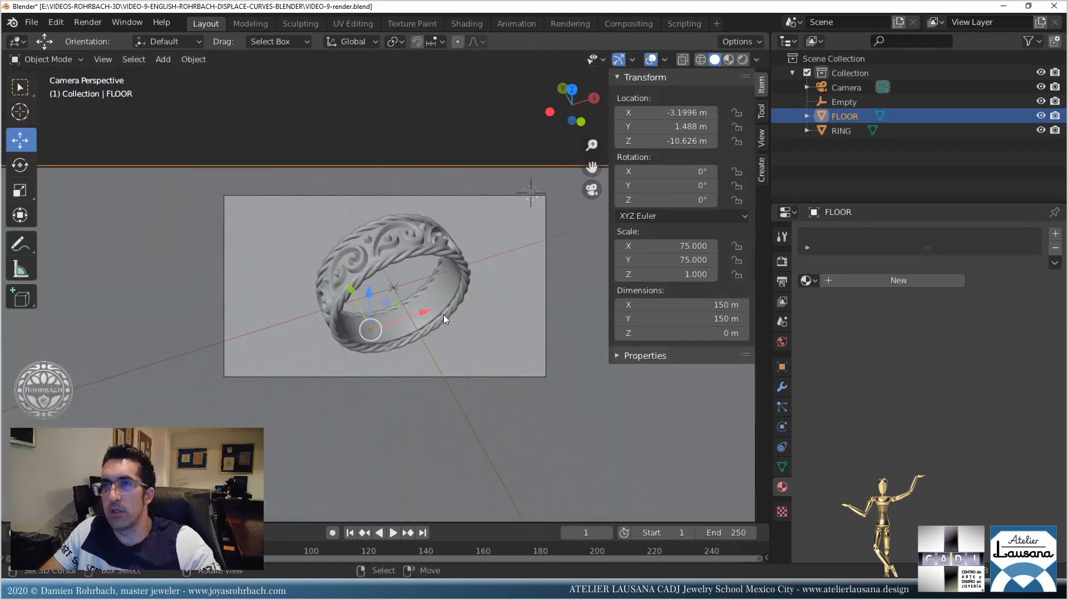
key(ctrl+s)
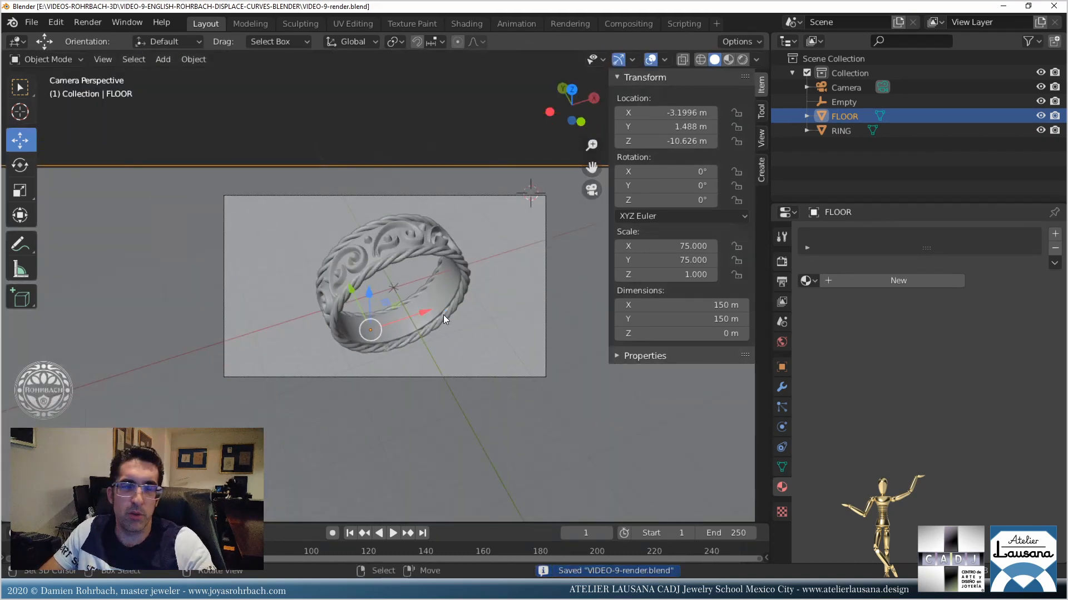
Switch the scene's render engine to LuxCore.
click(781, 261)
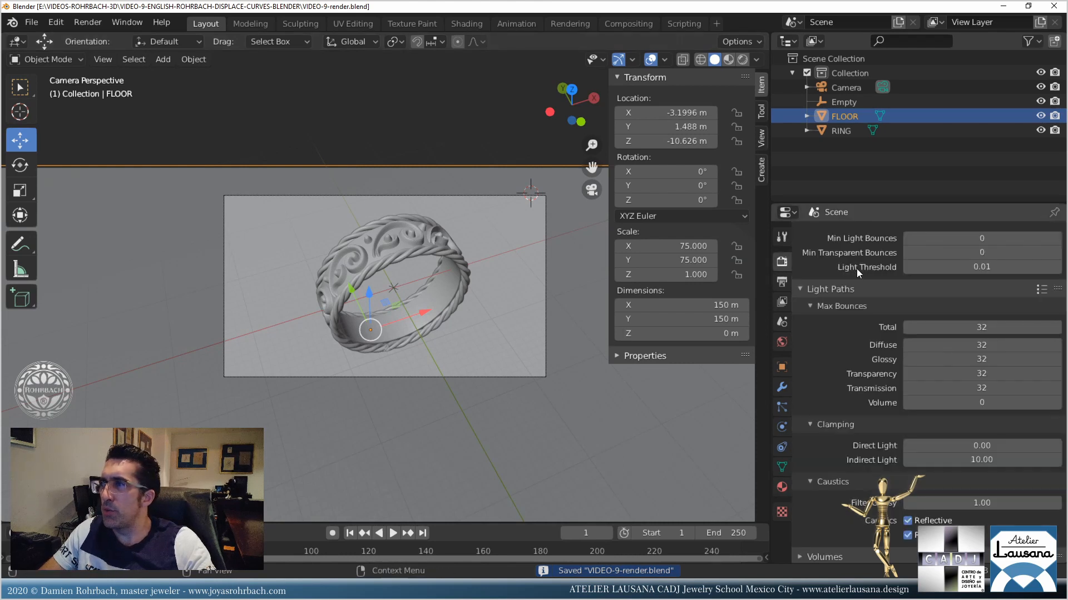
scroll(856, 268, up, 5)
scroll(850, 267, up, 5)
click(933, 232)
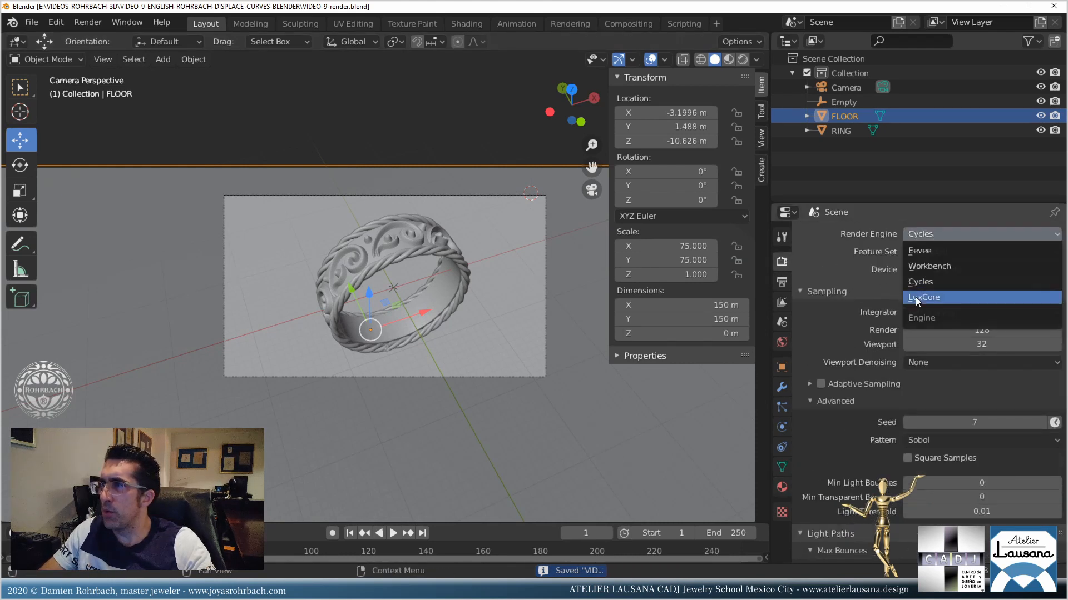
click(915, 297)
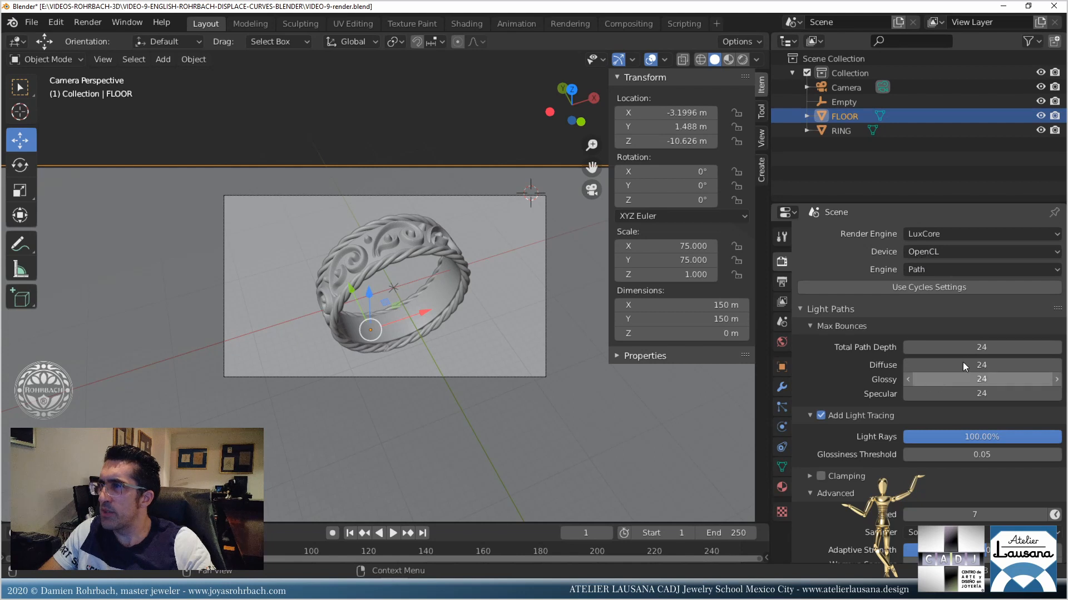
Review the LuxCore light path, sampling, performance device and denoiser settings.
scroll(863, 409, down, 10)
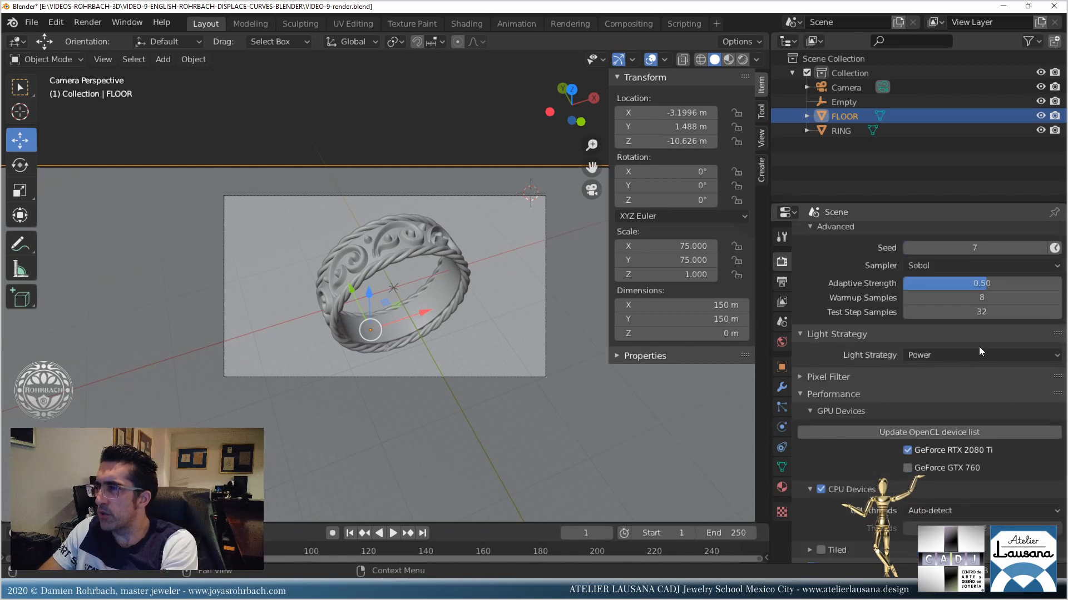
scroll(942, 366, up, 2)
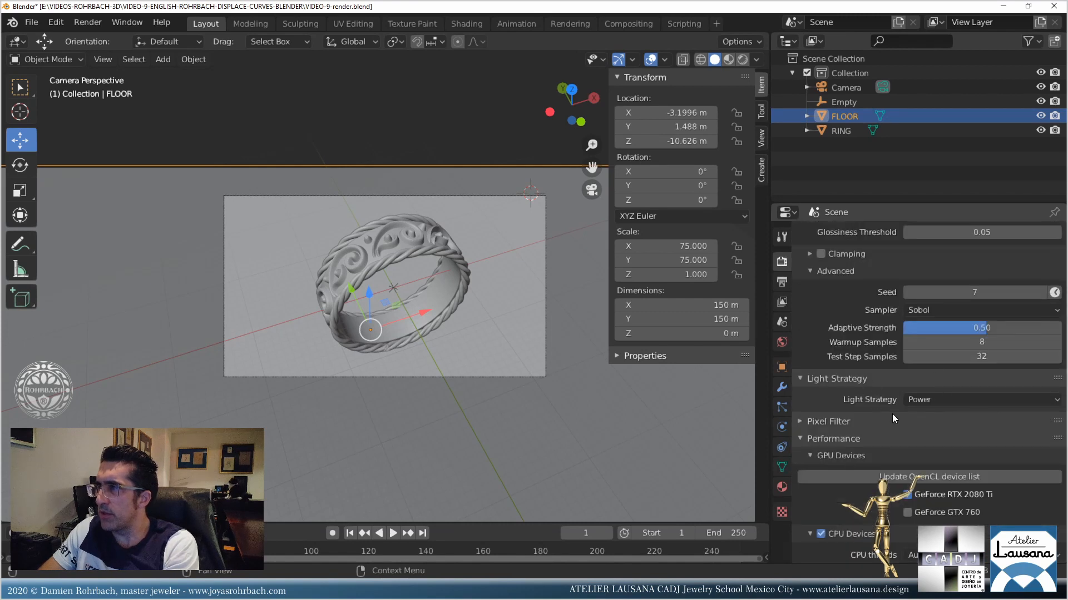
scroll(887, 411, up, 10)
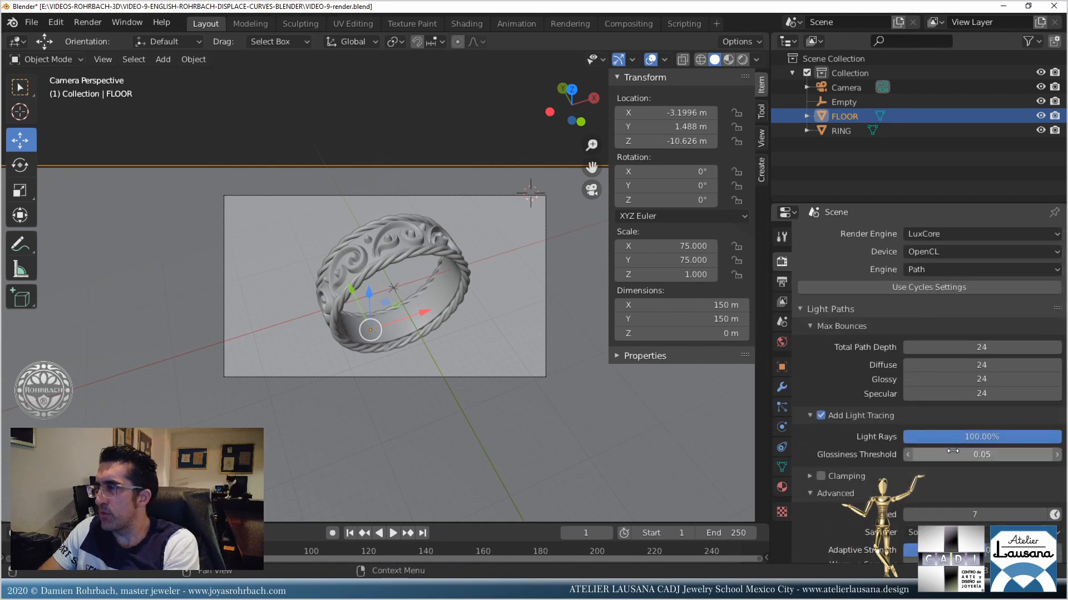
scroll(923, 408, down, 12)
scroll(923, 408, down, 5)
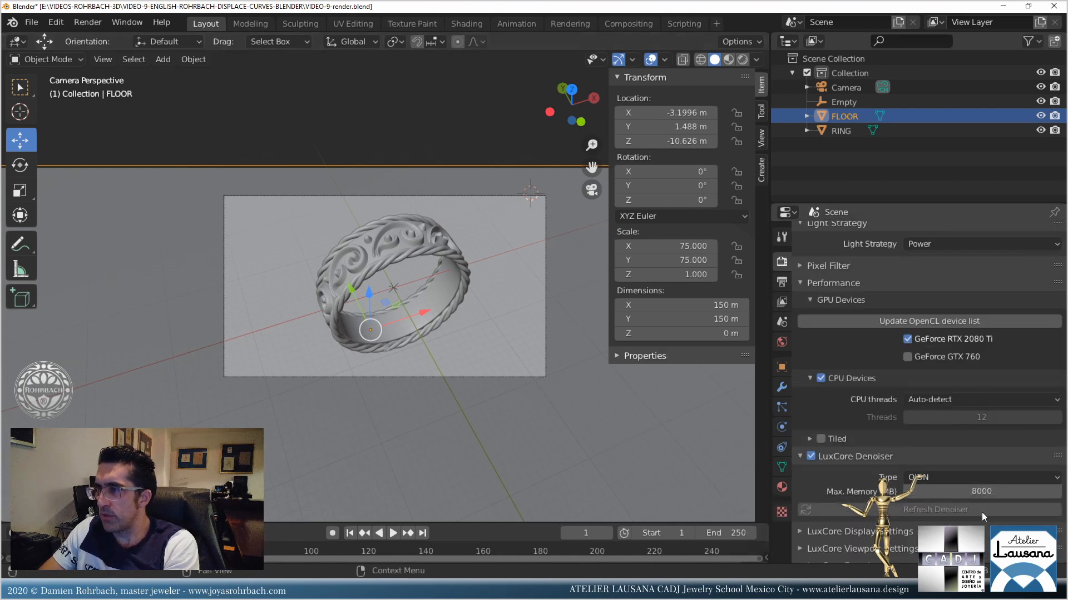
scroll(859, 426, down, 6)
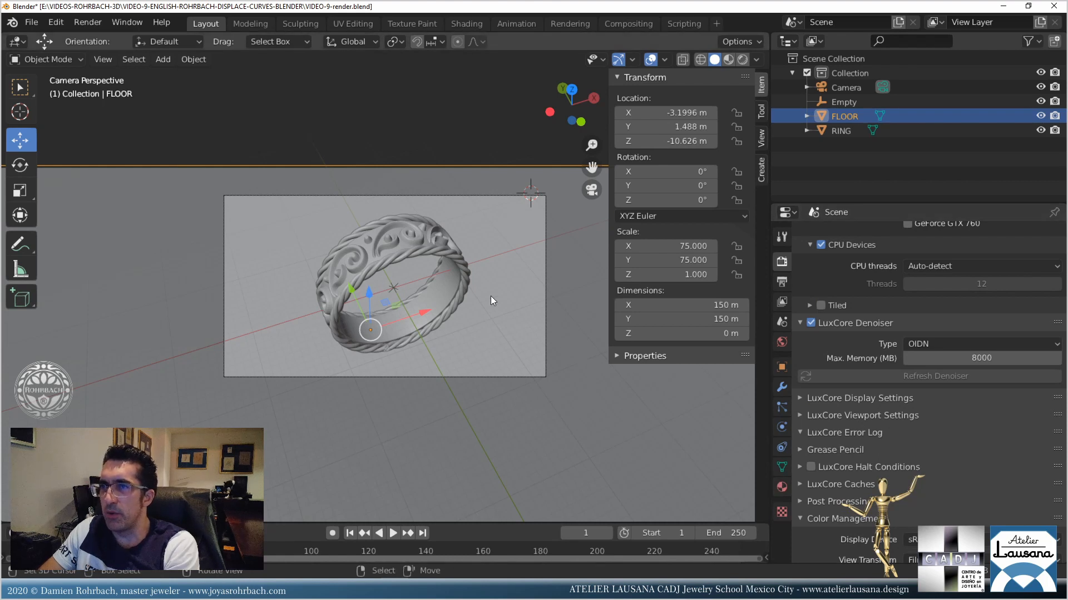
Create a new material on the floor plane, name it FLOOR, and save the file.
click(782, 487)
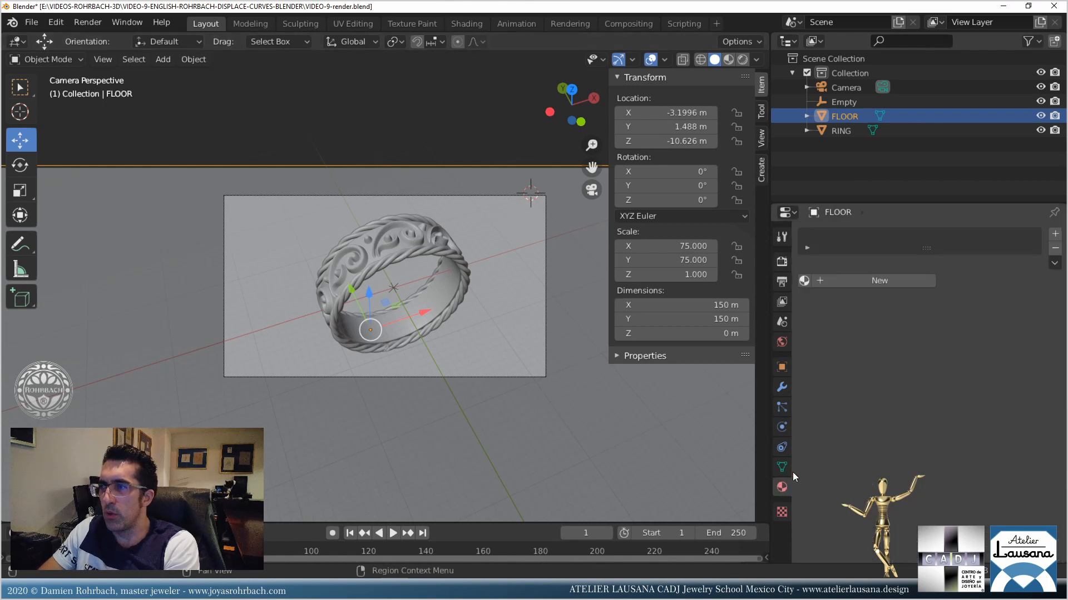
click(879, 286)
click(875, 287)
text(FLOOR)
key(Return)
key(ctrl+s)
Create a new material on the ring, name it GOLD, and save the file.
click(408, 249)
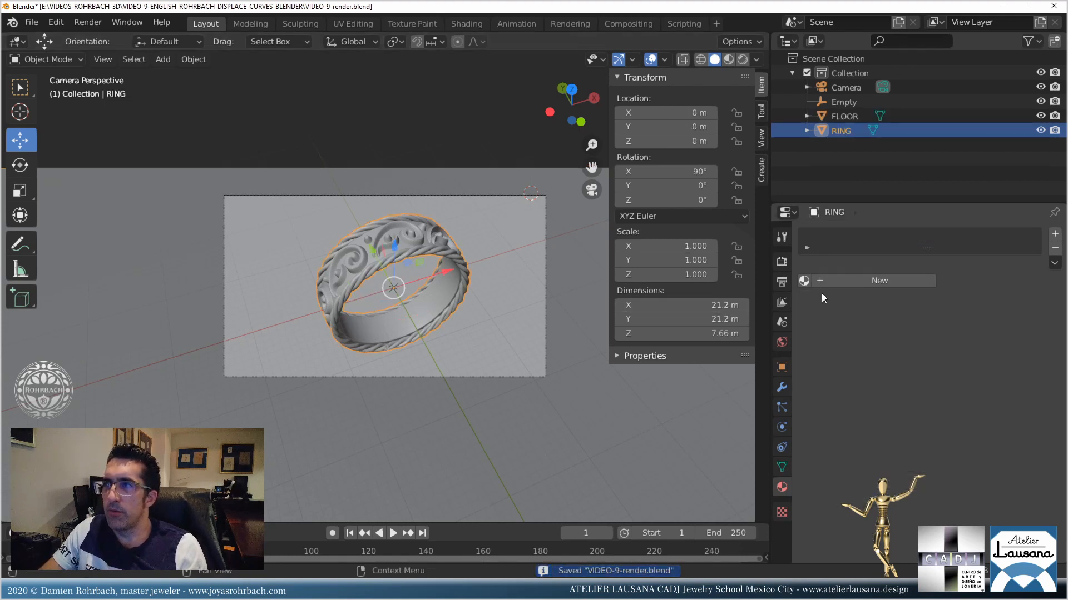
click(854, 284)
double_click(861, 281)
text(GOLD)
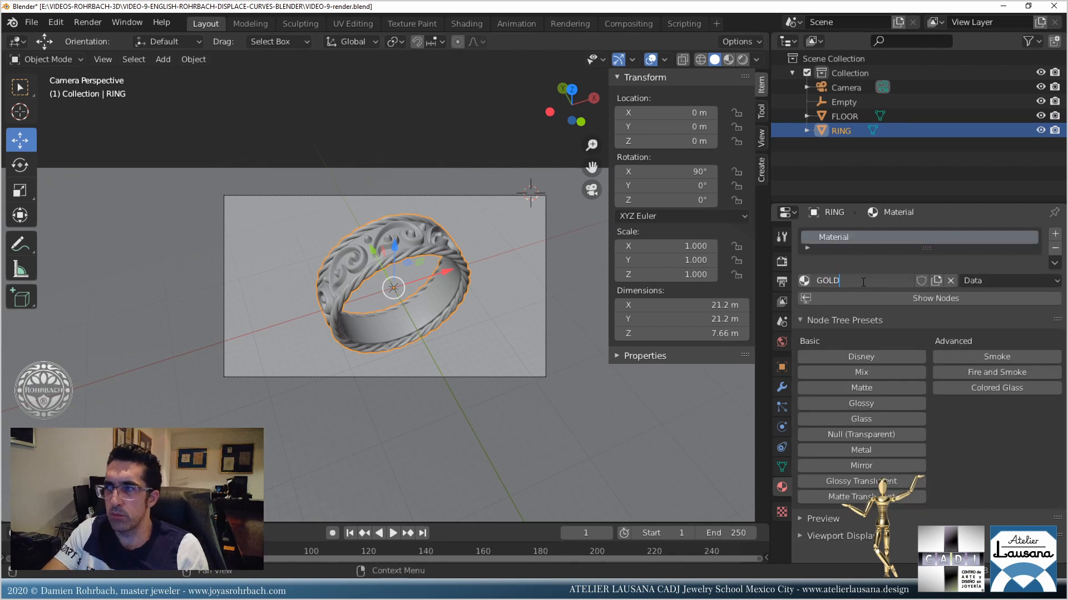
key(Return)
key(ctrl+s)
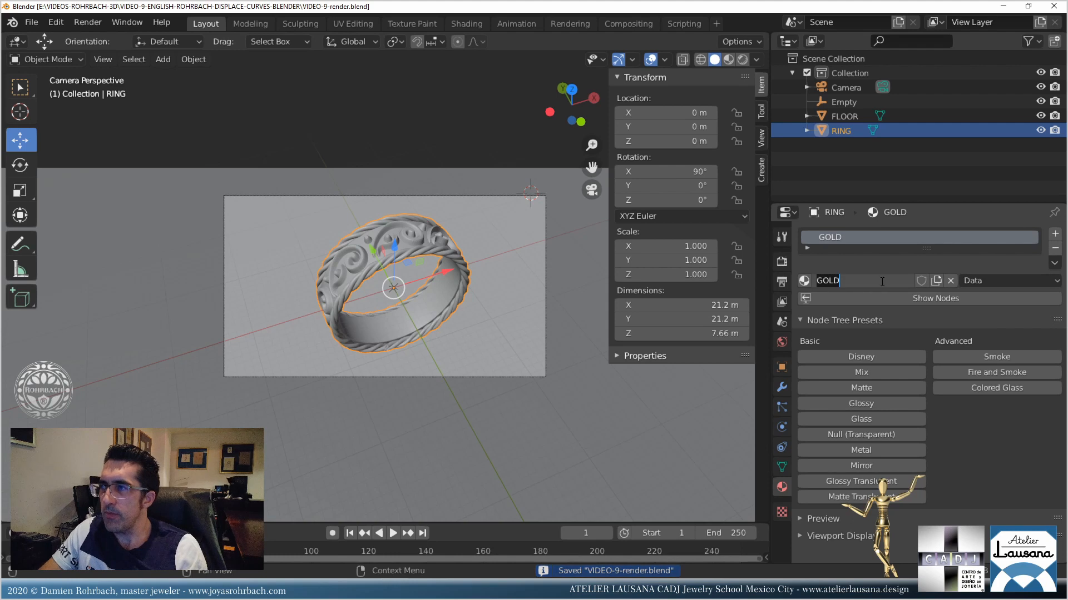
Add the word yellow in front of the ring material's name and save the file.
click(882, 281)
text(yellow)
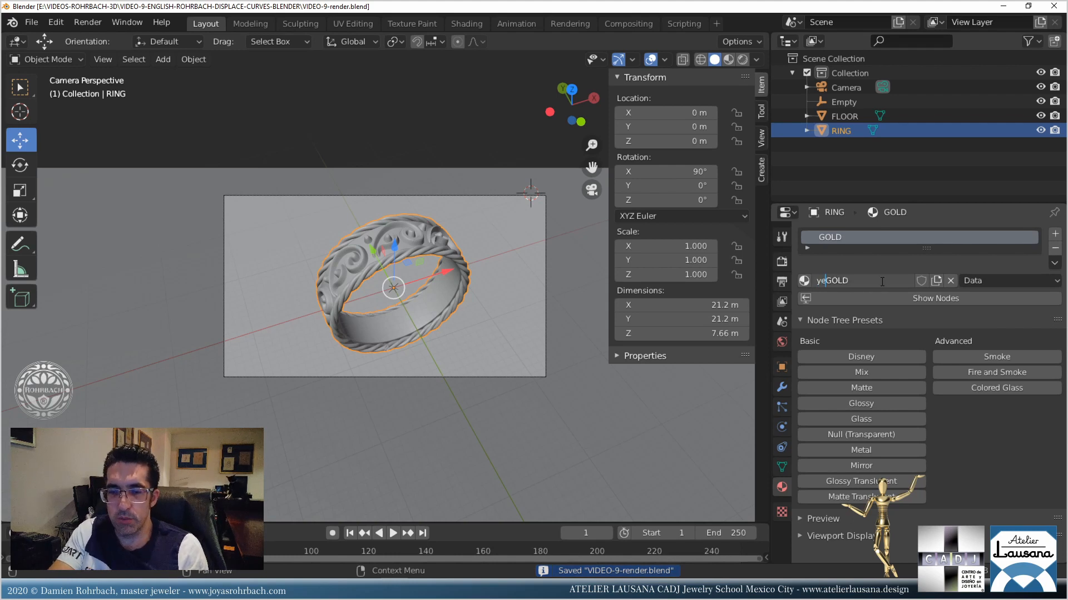
key(Return)
key(ctrl+s)
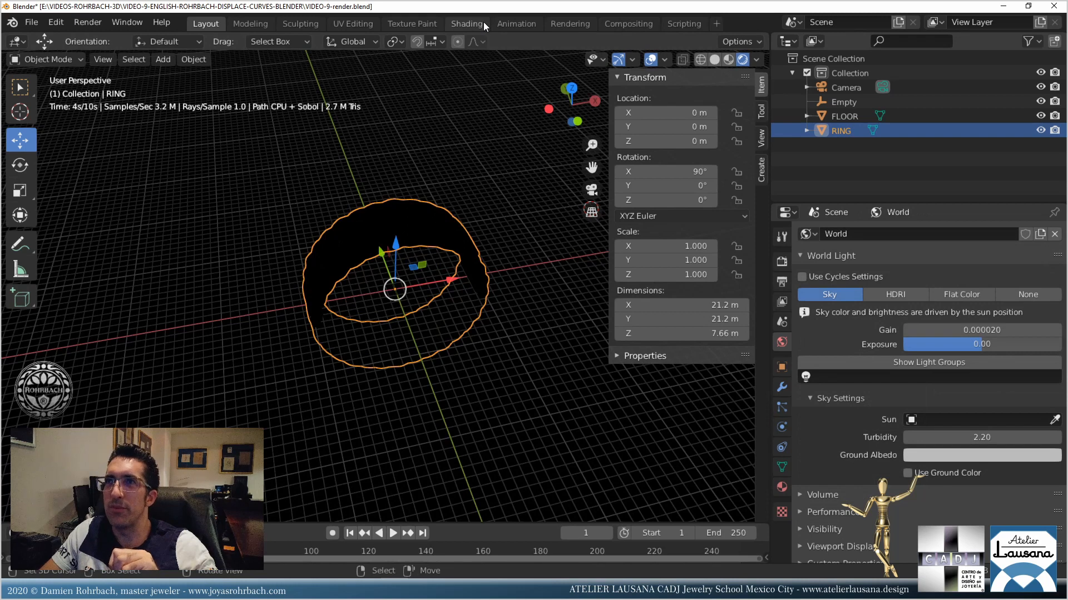
Switch to the Shading workspace, view the scene through the camera, and select the floor plane.
click(481, 23)
key(KP_0)
click(722, 149)
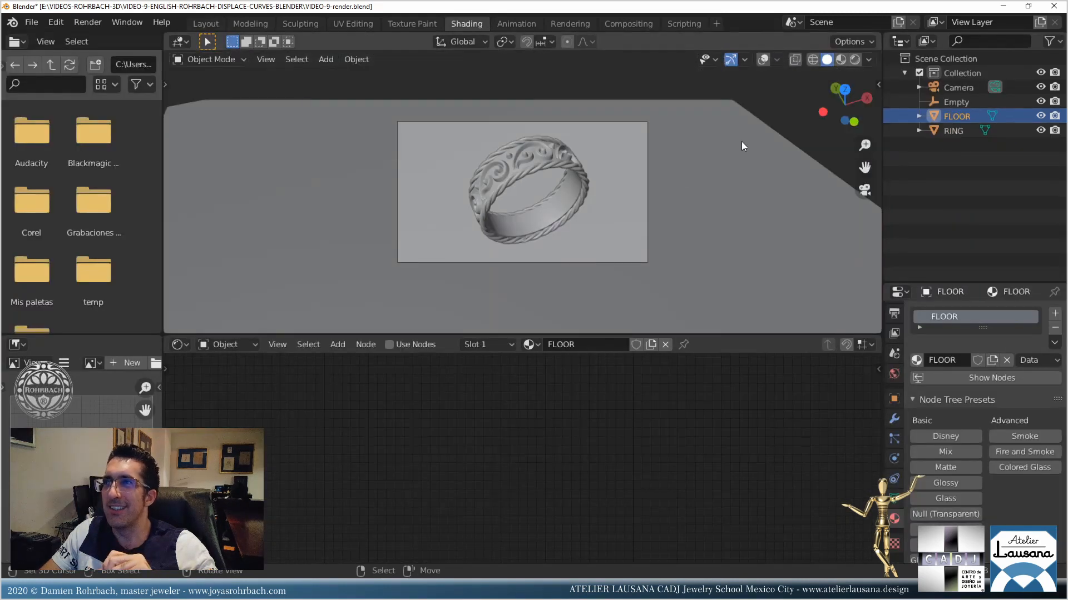
Replace the FLOOR material's matte node with a Glossy material node and connect it to the Material Output.
click(960, 378)
click(581, 379)
key(Delete)
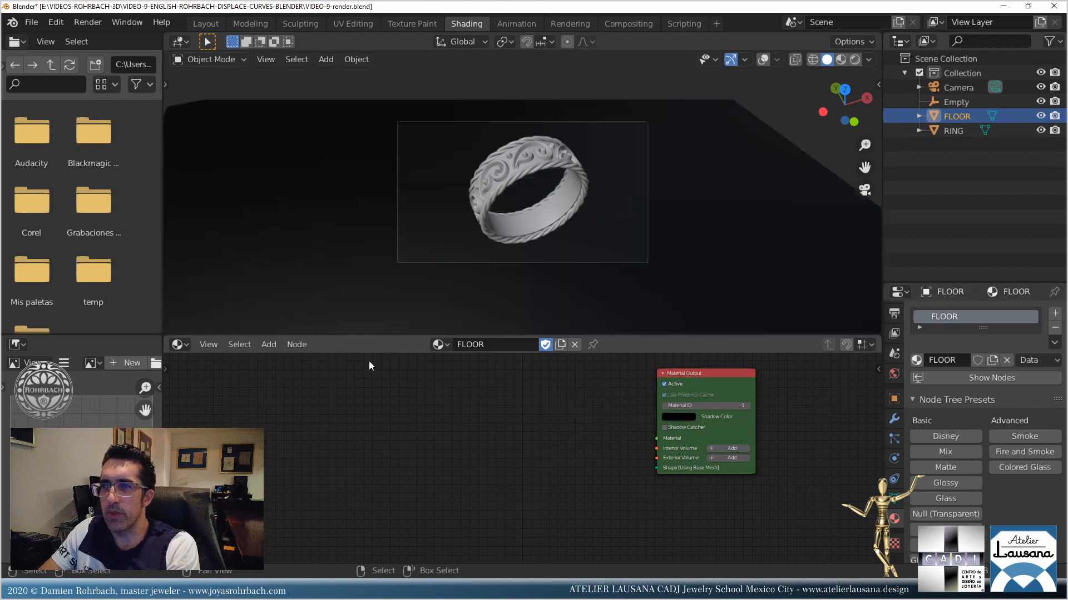
click(270, 346)
mouse_move(295, 380)
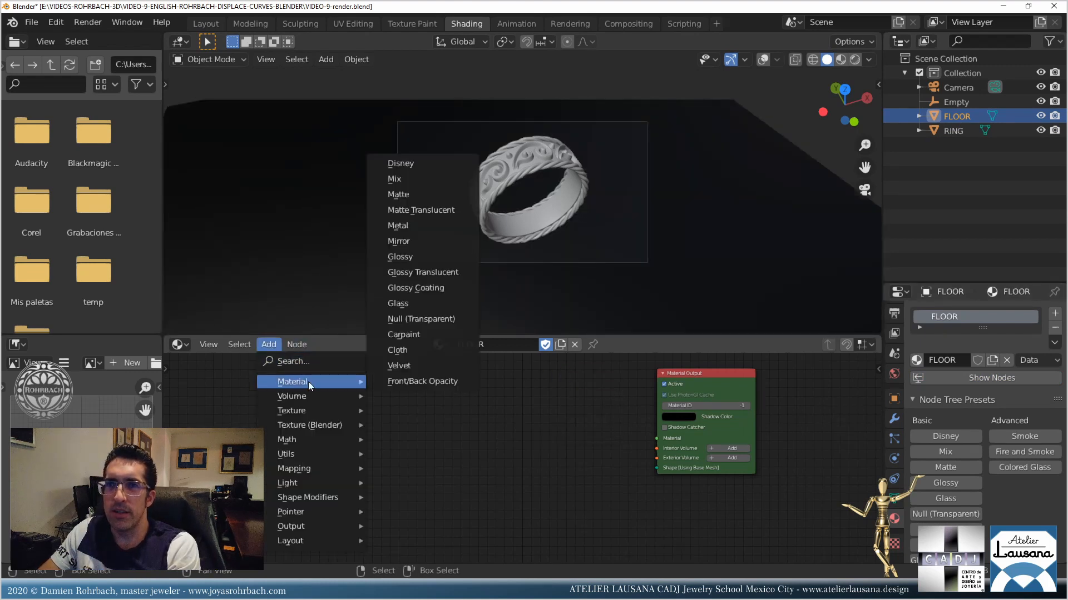
click(413, 257)
click(568, 417)
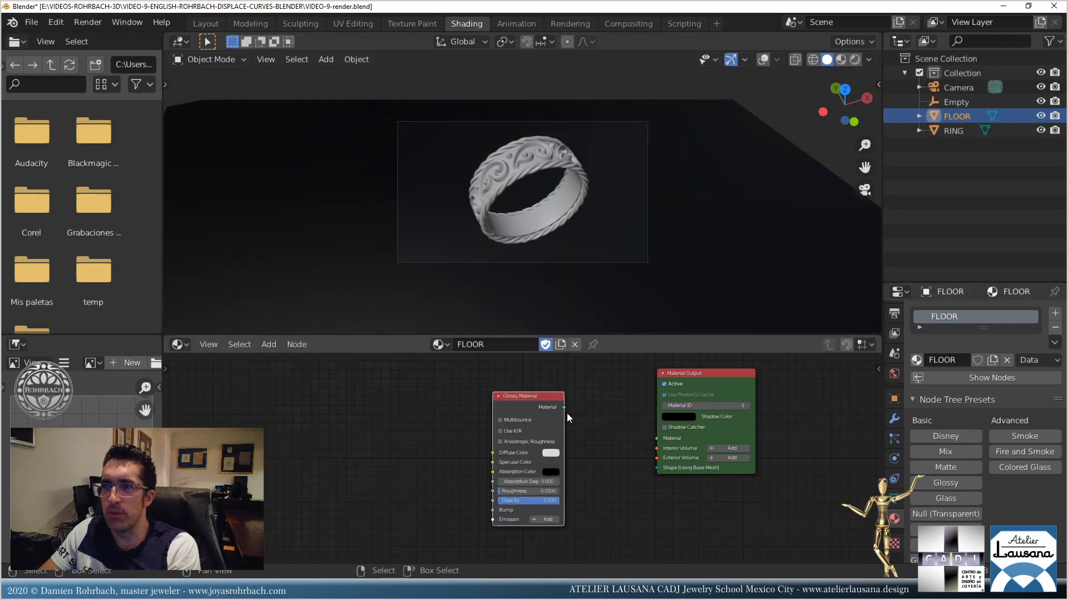
drag(563, 407, 658, 442)
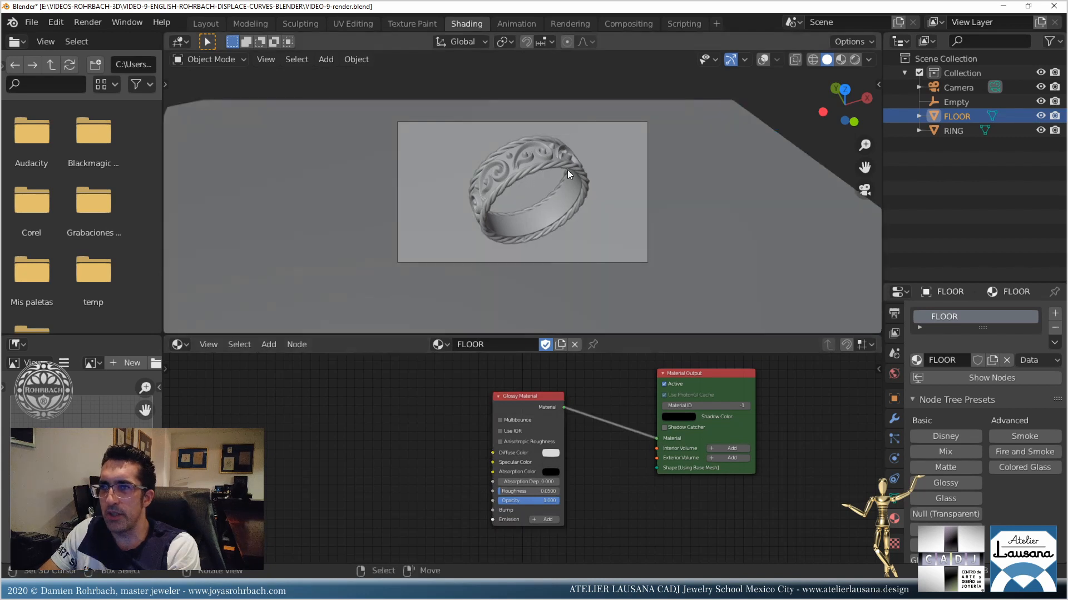
Replace the Matte node in the RING's yellow GOLD material with a Metal node connected to the Material Output.
click(569, 162)
click(566, 378)
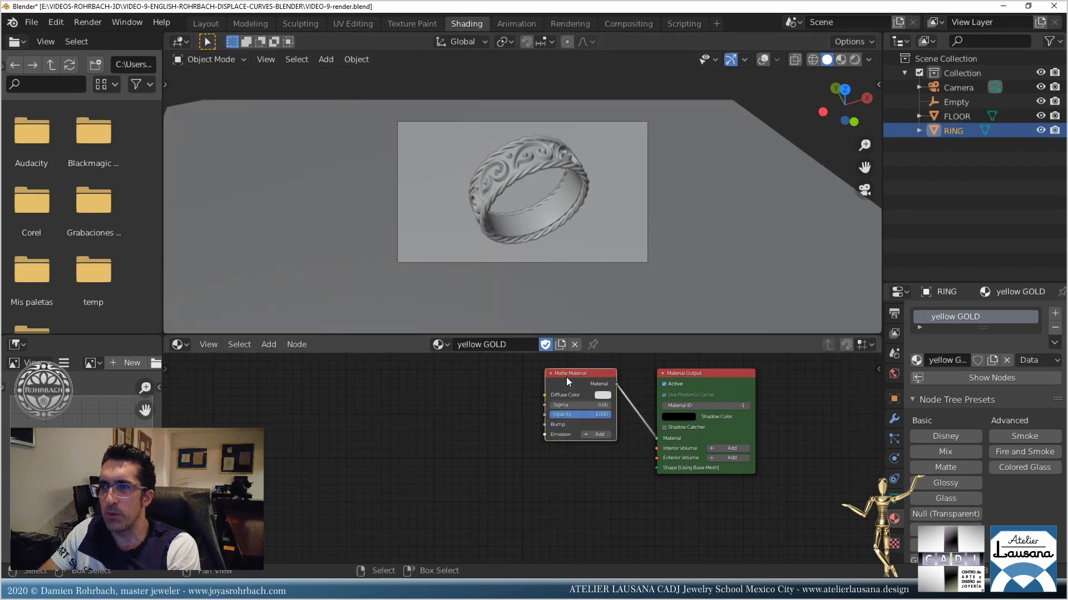
key(Delete)
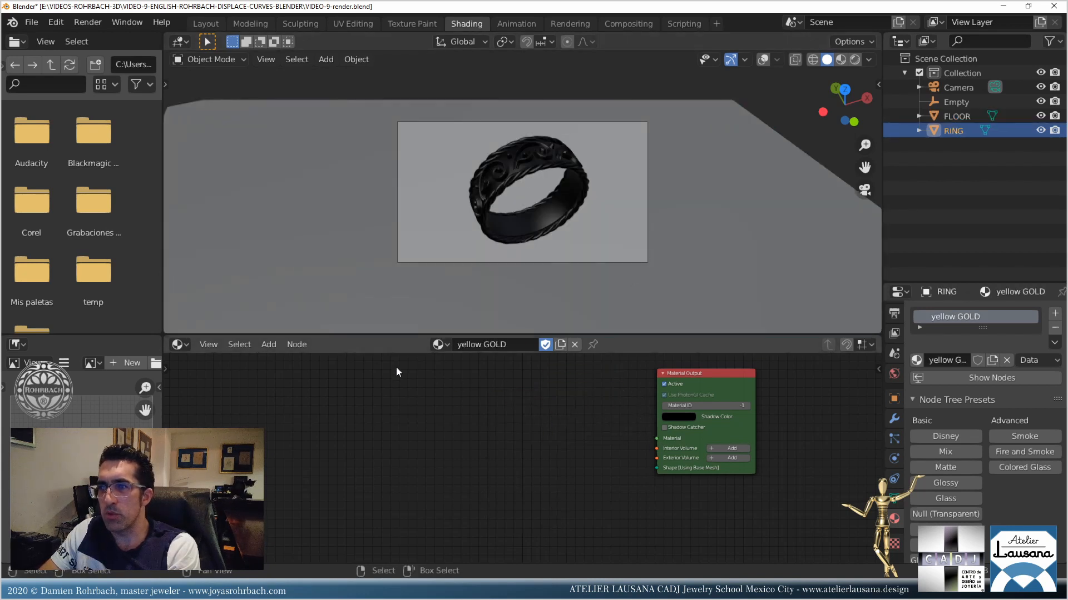
click(268, 345)
mouse_move(285, 381)
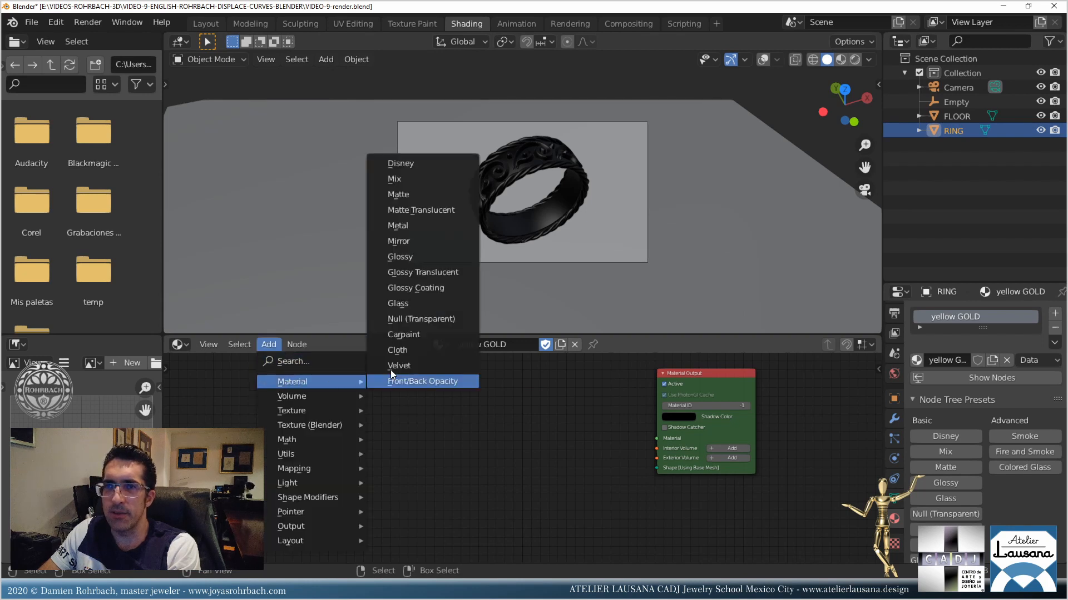
click(408, 224)
click(494, 390)
drag(587, 413, 658, 439)
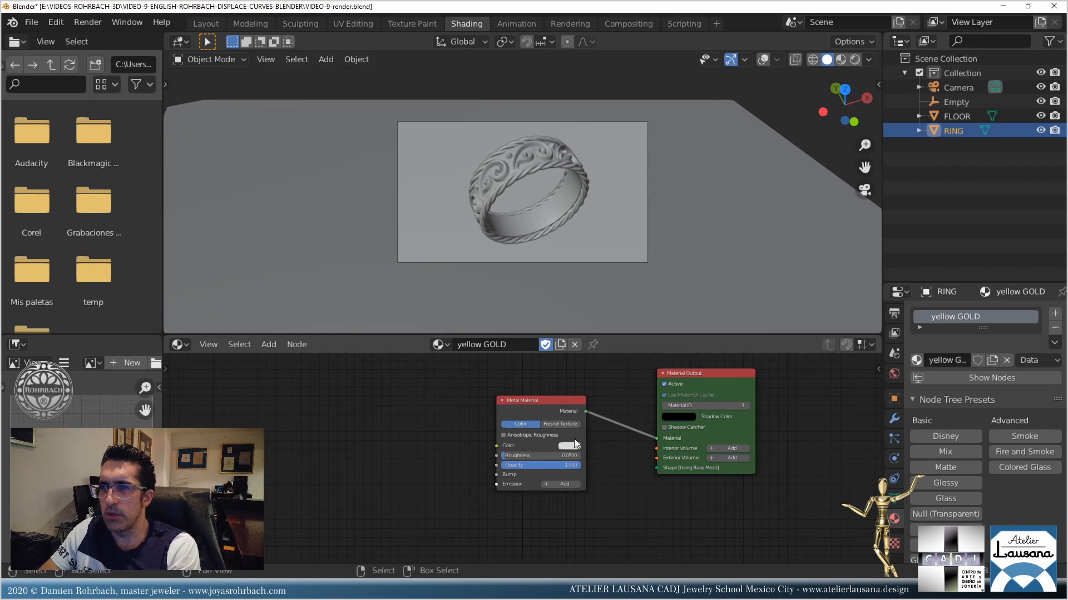
Set the Metal node's color to a pale golden yellow with hue 0.125 and value 1.000.
click(574, 444)
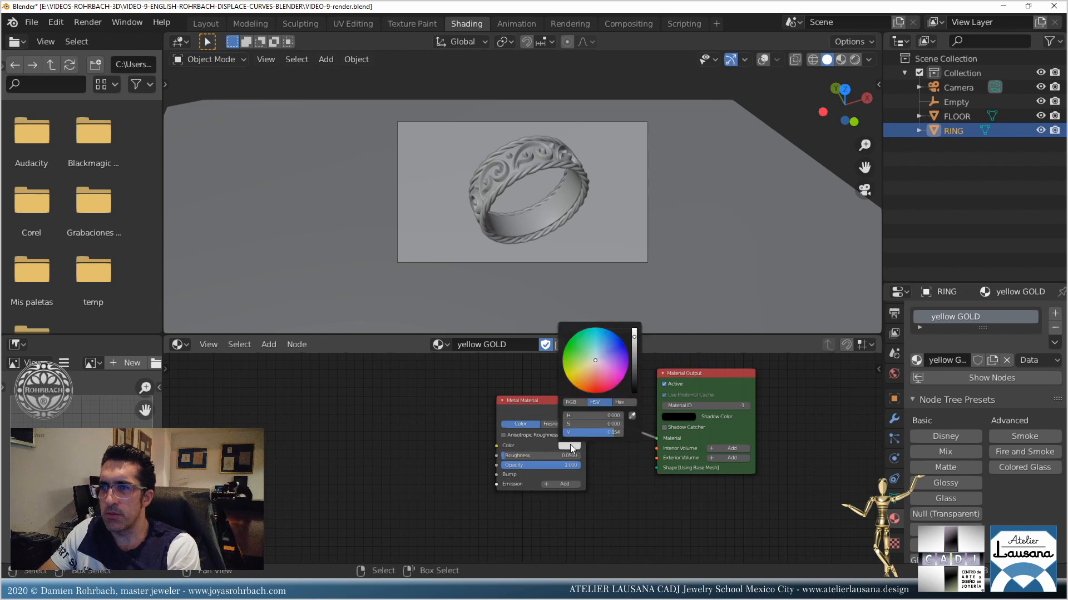
click(591, 367)
drag(589, 367, 587, 369)
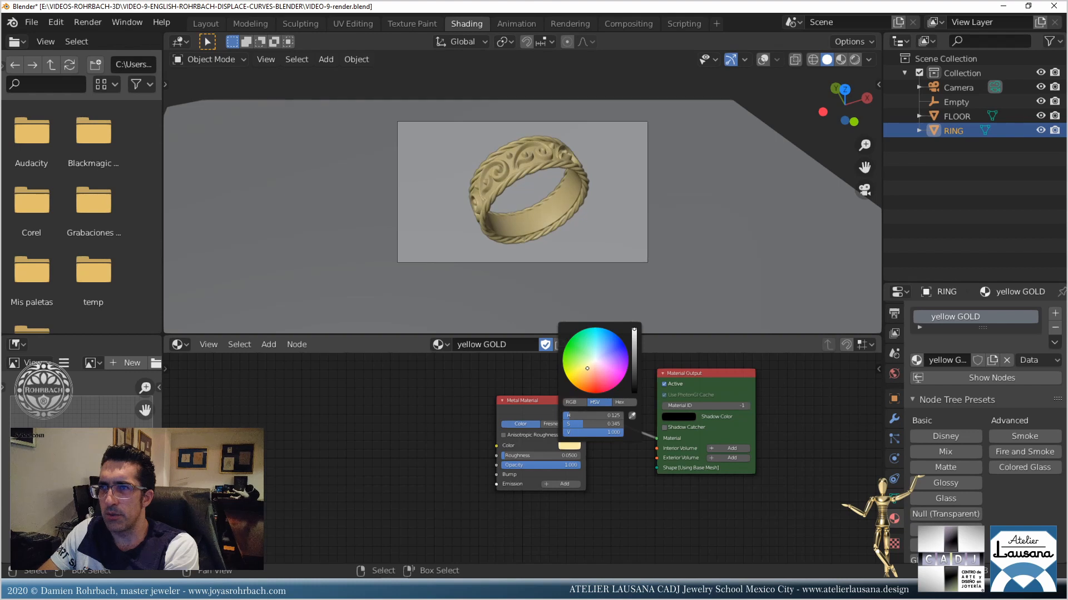
Display the LuxCore render settings down to the Performance section and save the file.
click(895, 315)
scroll(989, 438, down, 5)
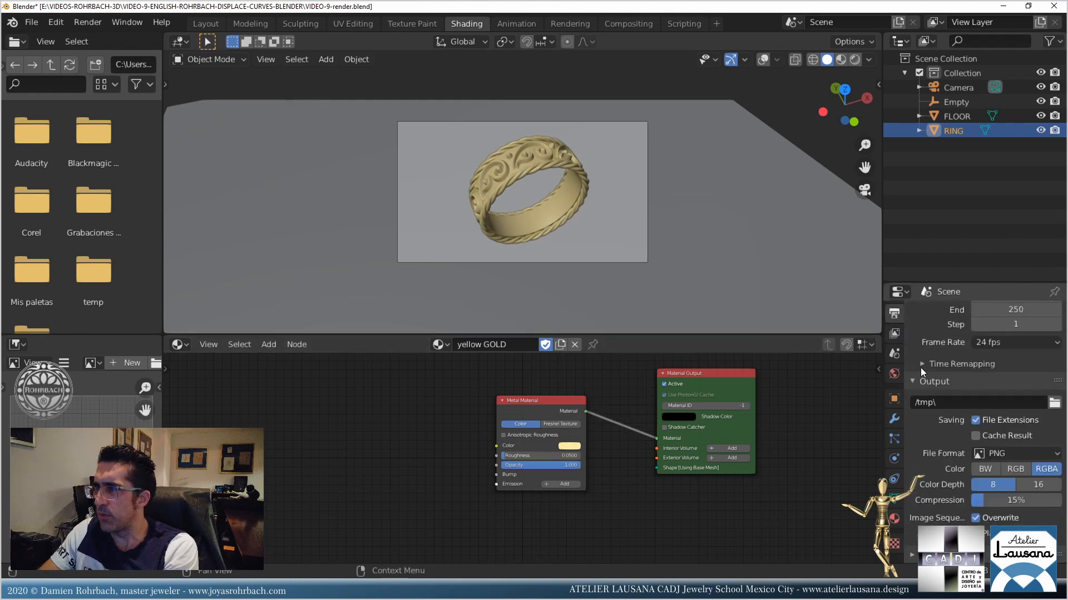
scroll(890, 344, up, 2)
click(886, 341)
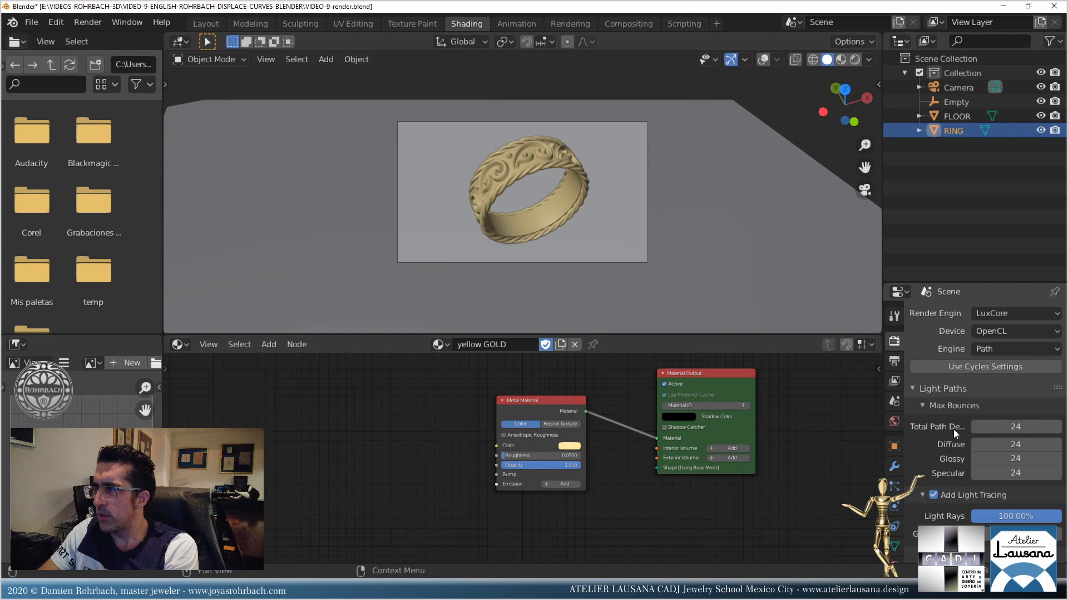
scroll(952, 430, down, 10)
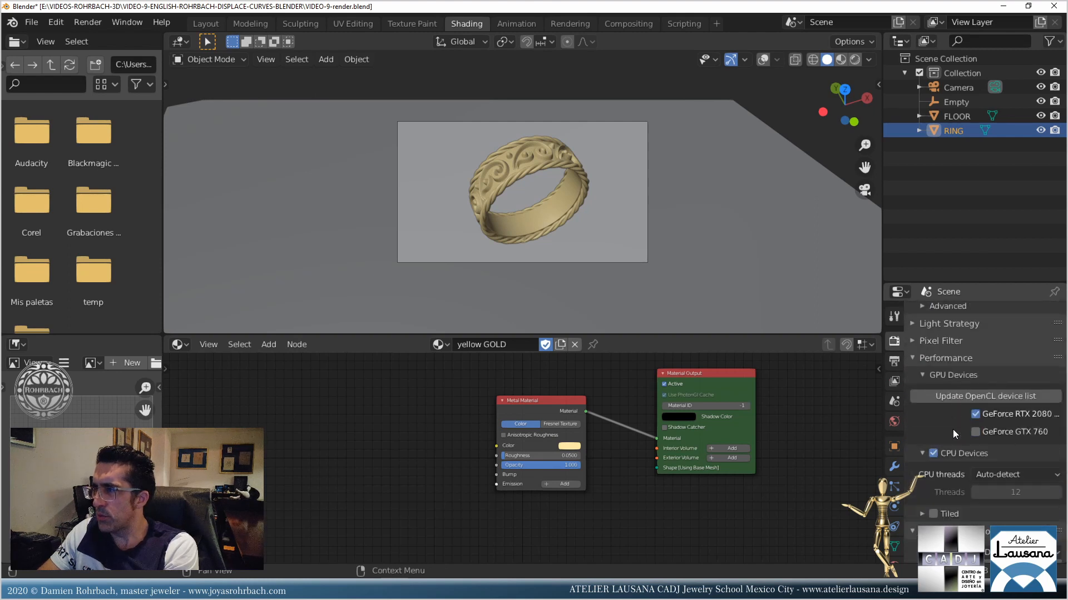
key(ctrl+s)
Set the LuxCore Denoiser's maximum memory to 6000 and return to the output settings.
scroll(952, 429, down, 3)
click(1009, 500)
text(6000)
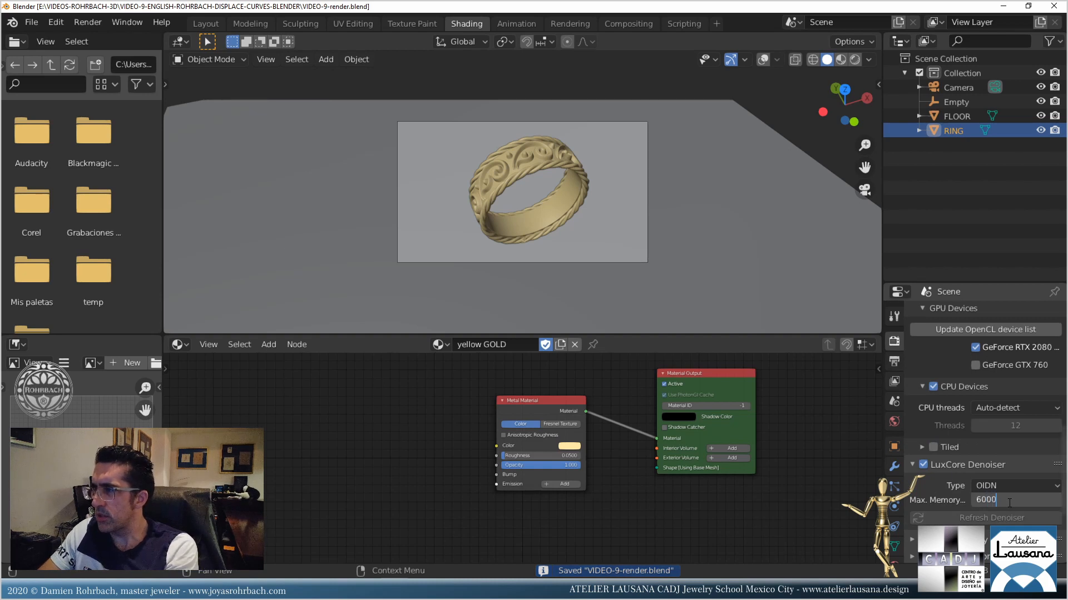
key(Return)
scroll(939, 426, up, 12)
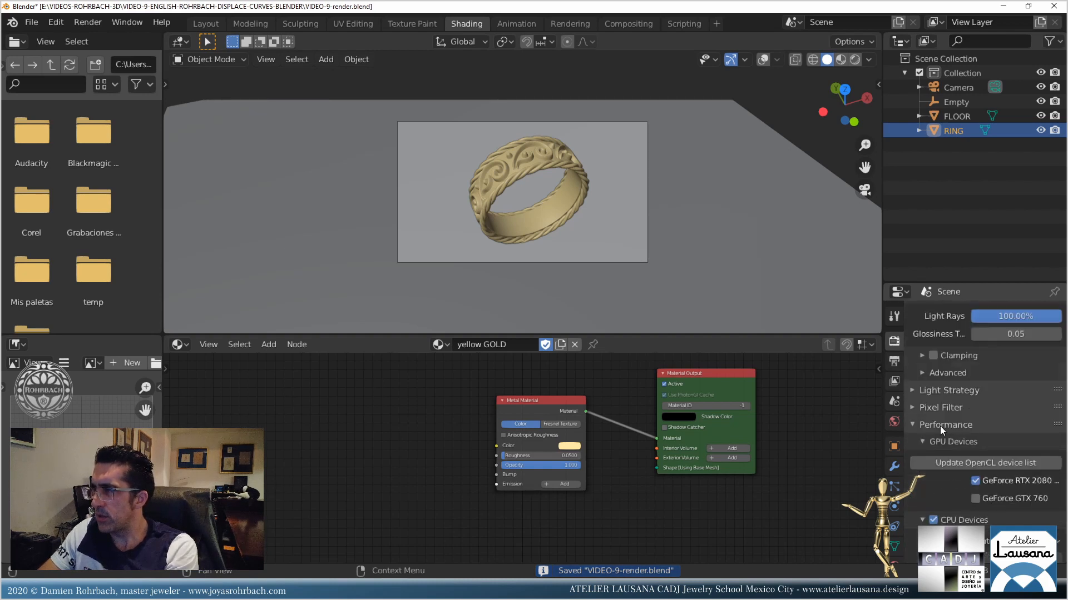
scroll(939, 426, up, 3)
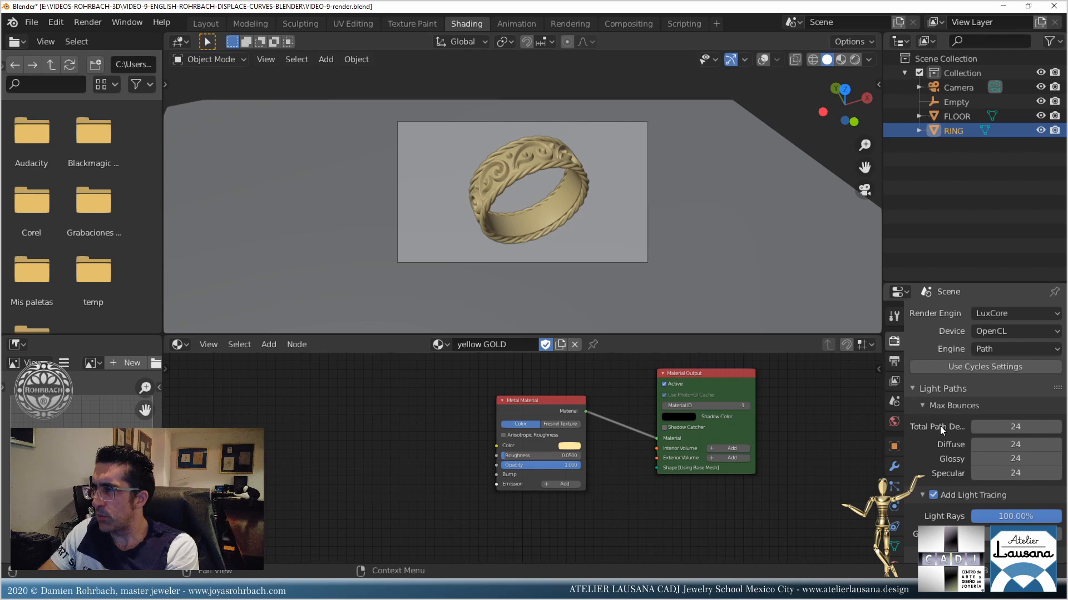
click(896, 363)
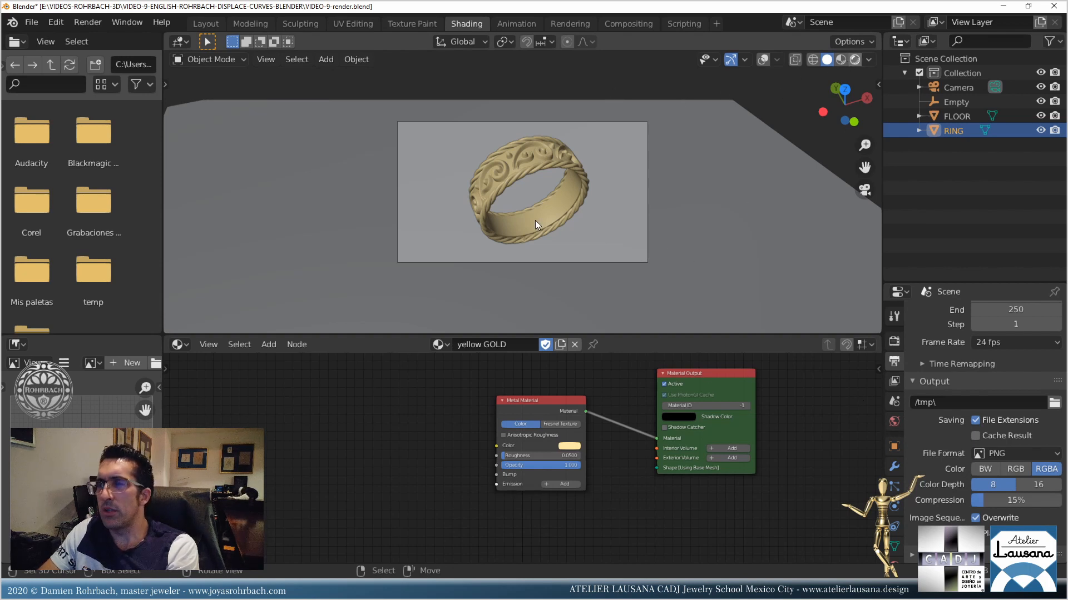
Try the rendered viewport preview of the scene and switch to Material Preview shading.
key(shift+z)
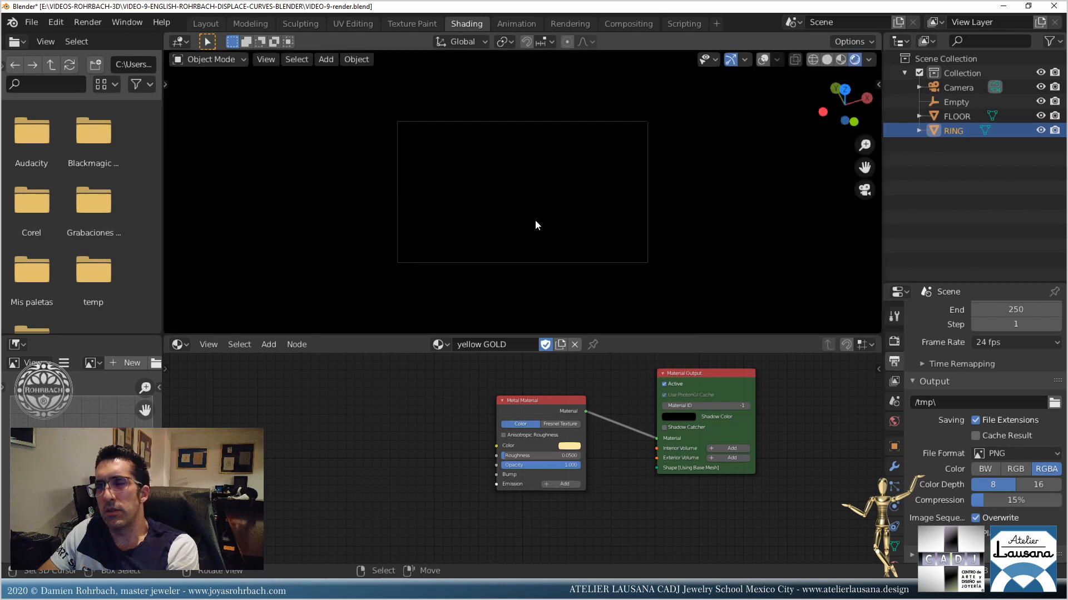
middle_drag(549, 225, 537, 207)
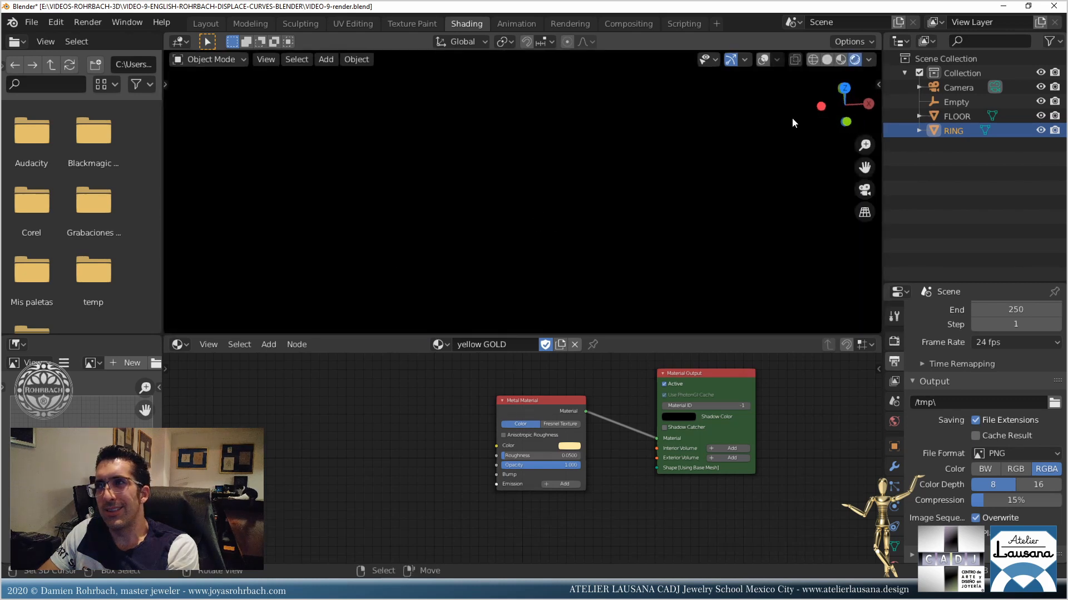
click(841, 59)
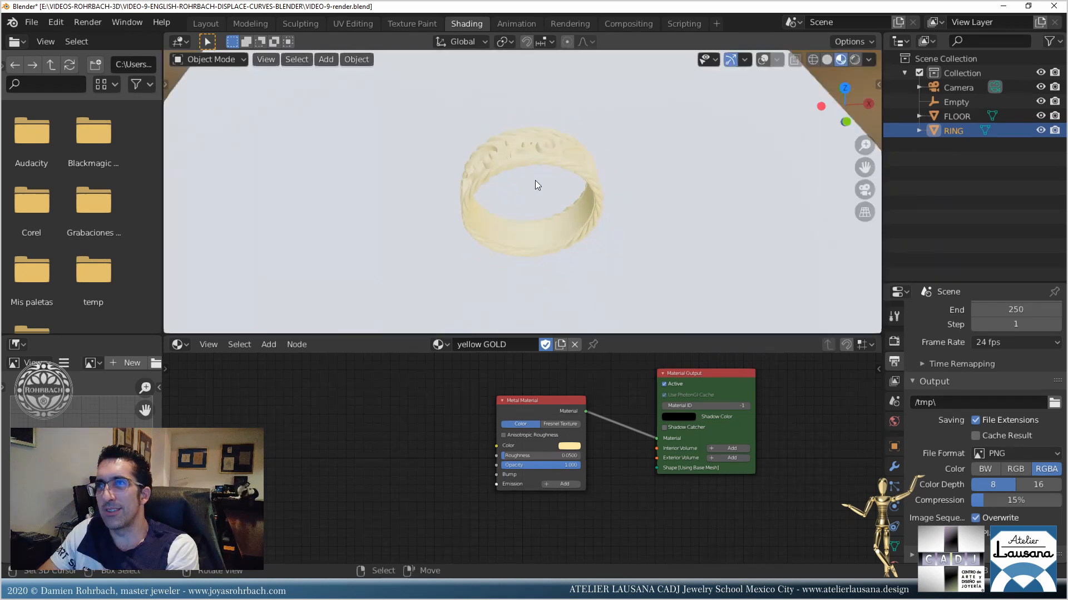
middle_drag(611, 197, 630, 215)
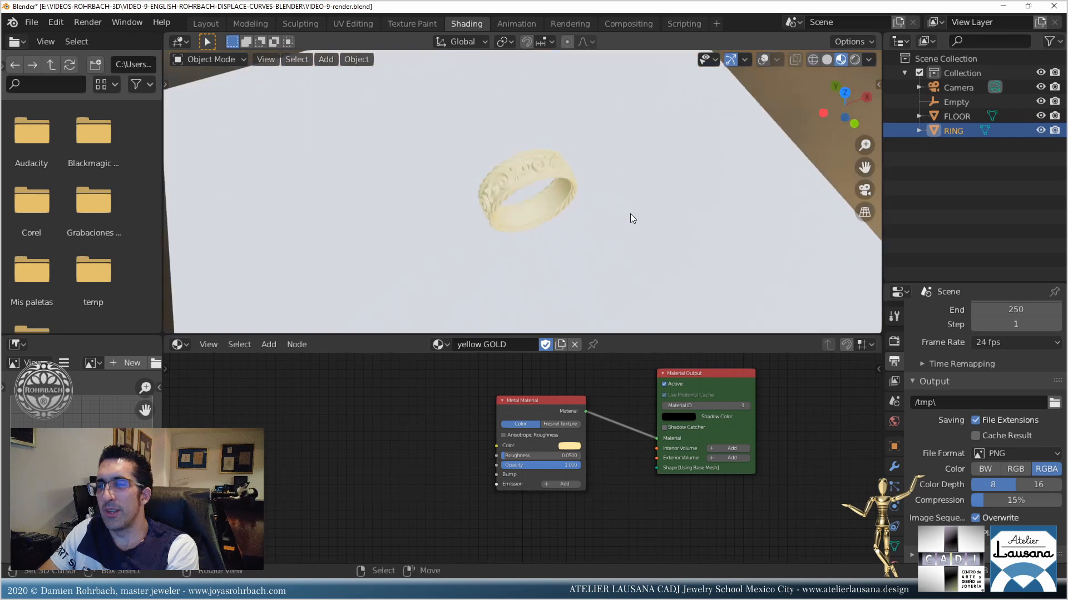
Render the scene as a still image, inspect the rendered ring and close the render window.
click(88, 22)
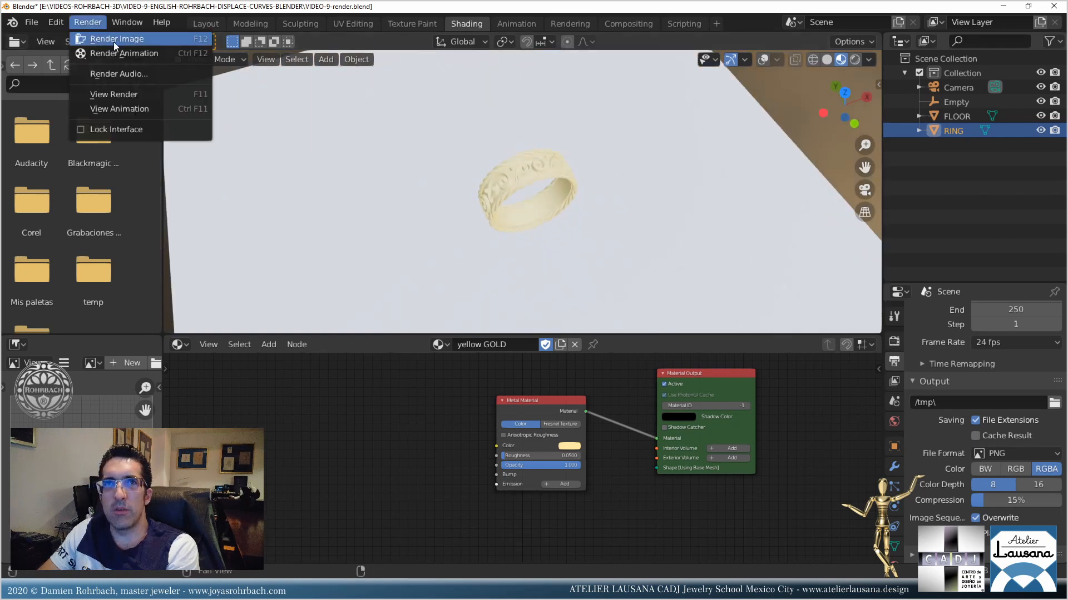
click(114, 43)
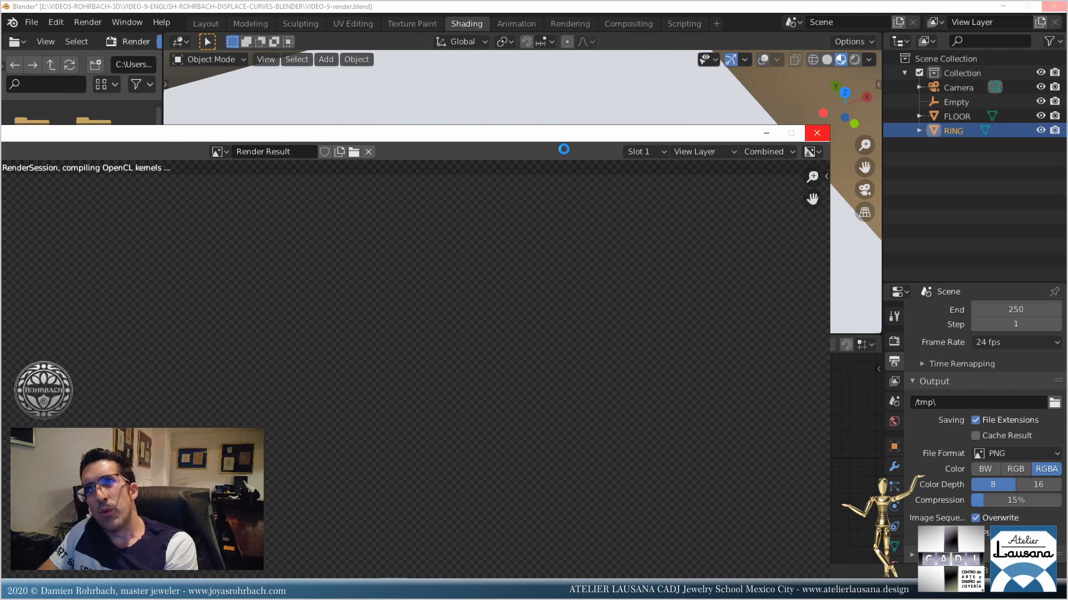
key(Escape)
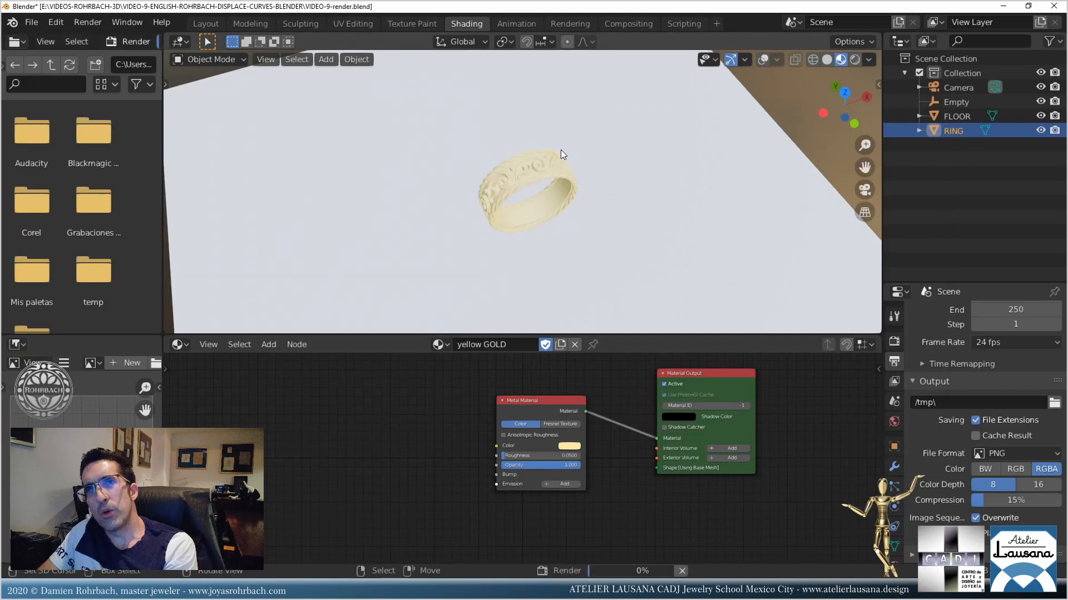
key(F12)
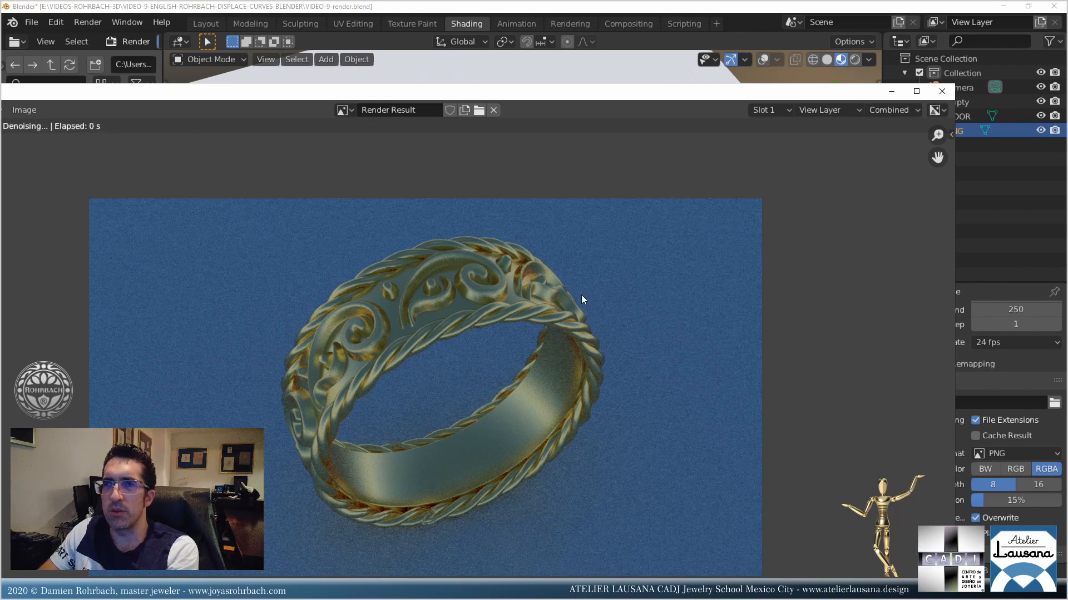
scroll(582, 294, down, 2)
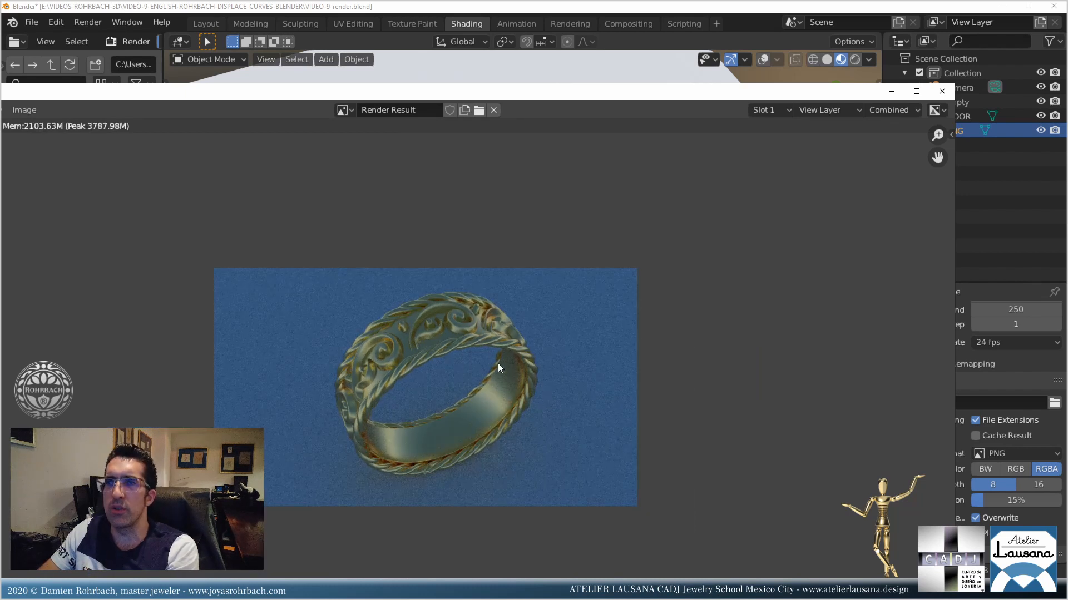
click(942, 91)
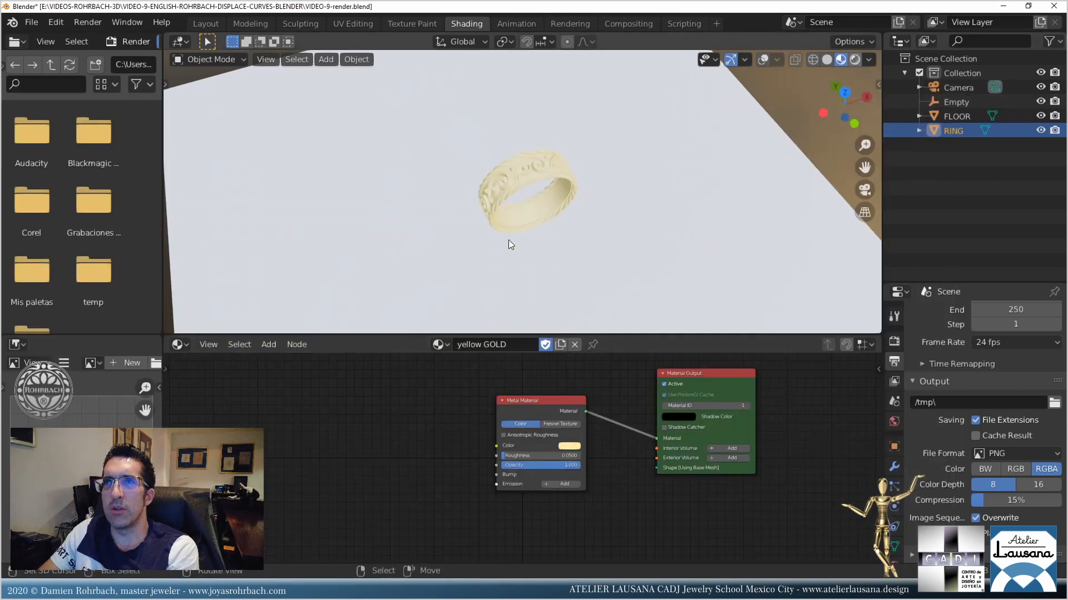
Check the rendered viewport preview from the top and camera views and return to Material Preview in the camera view.
key(shift+z)
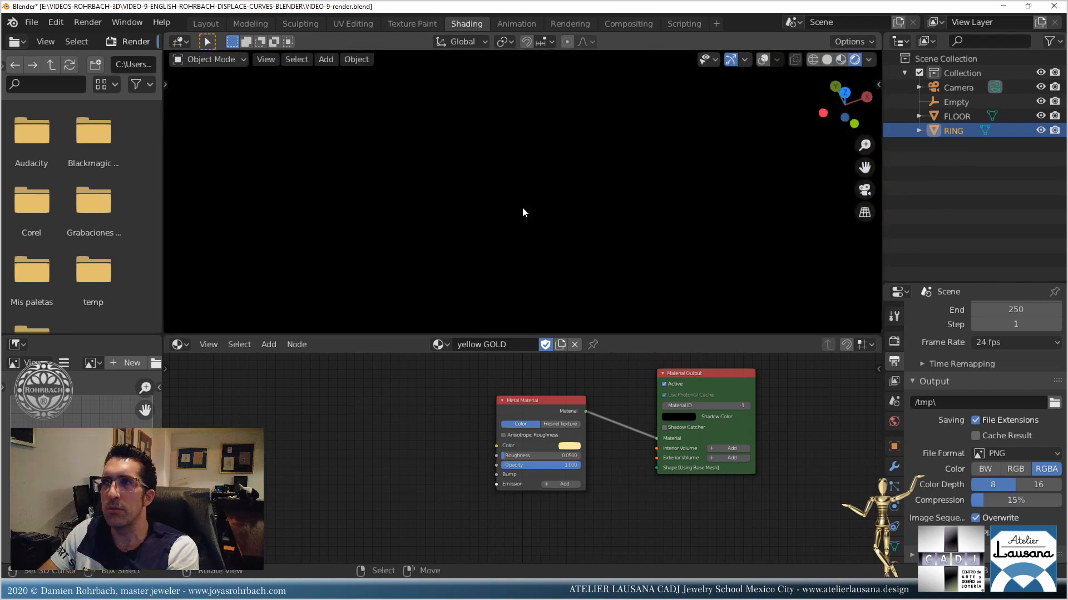
key(KP_1)
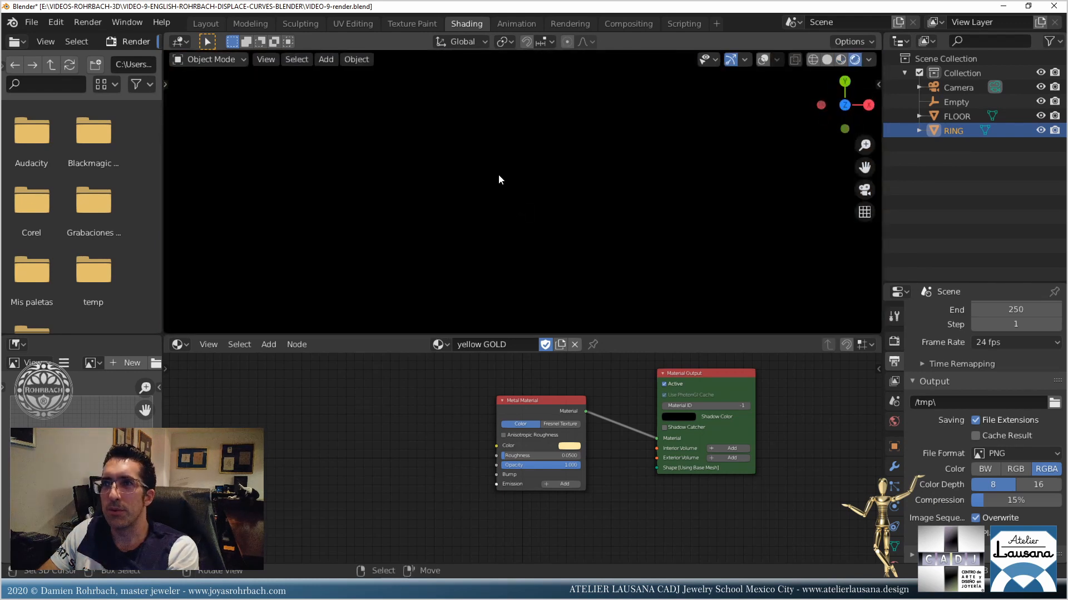
key(KP_0)
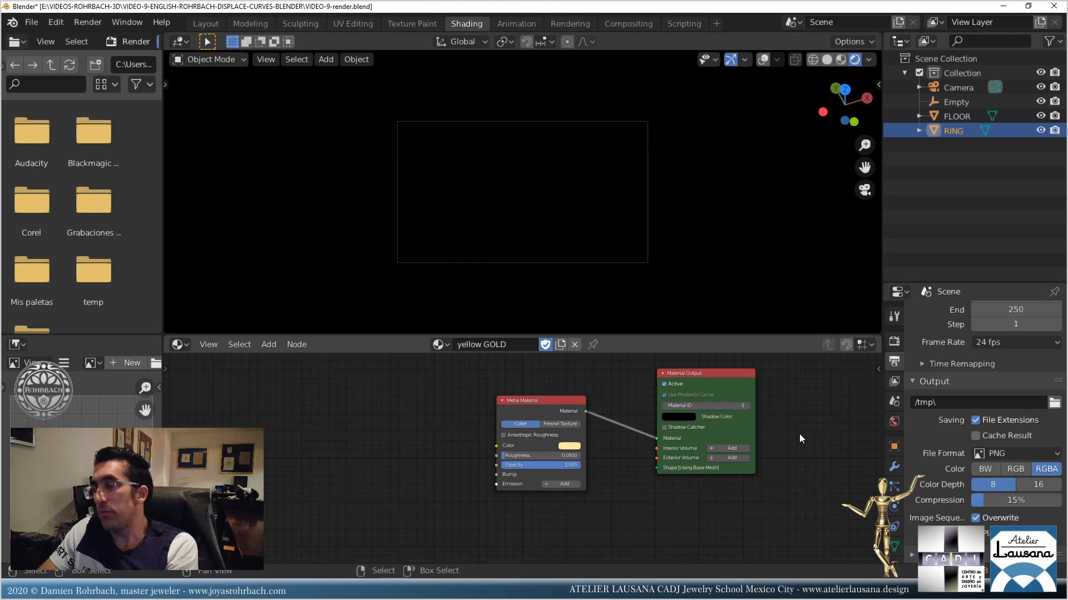
click(840, 59)
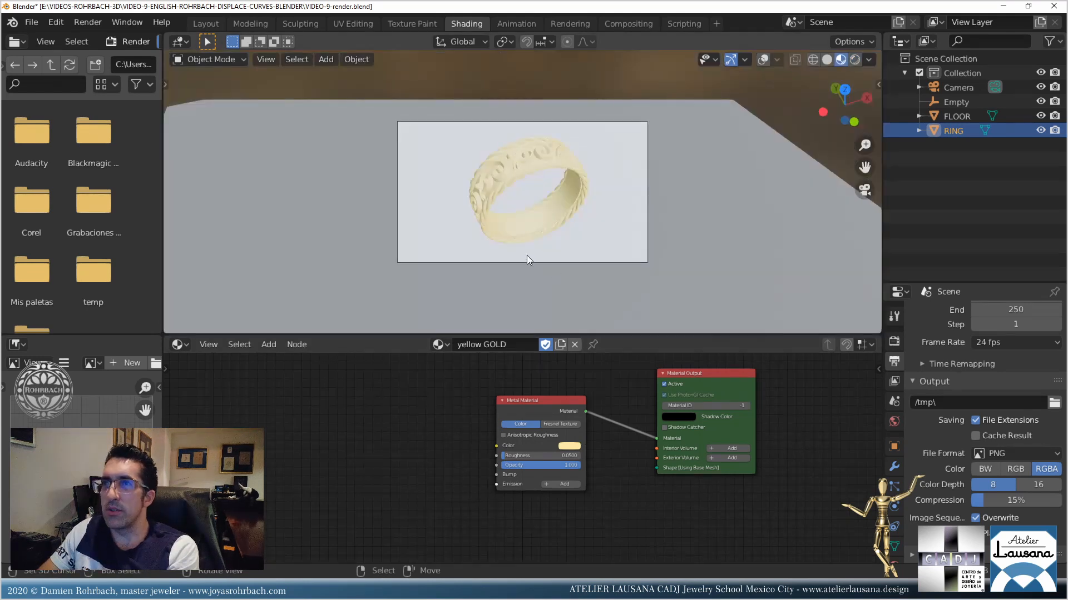
Add an Image texture node beside the Glossy node in the FLOOR material.
click(673, 232)
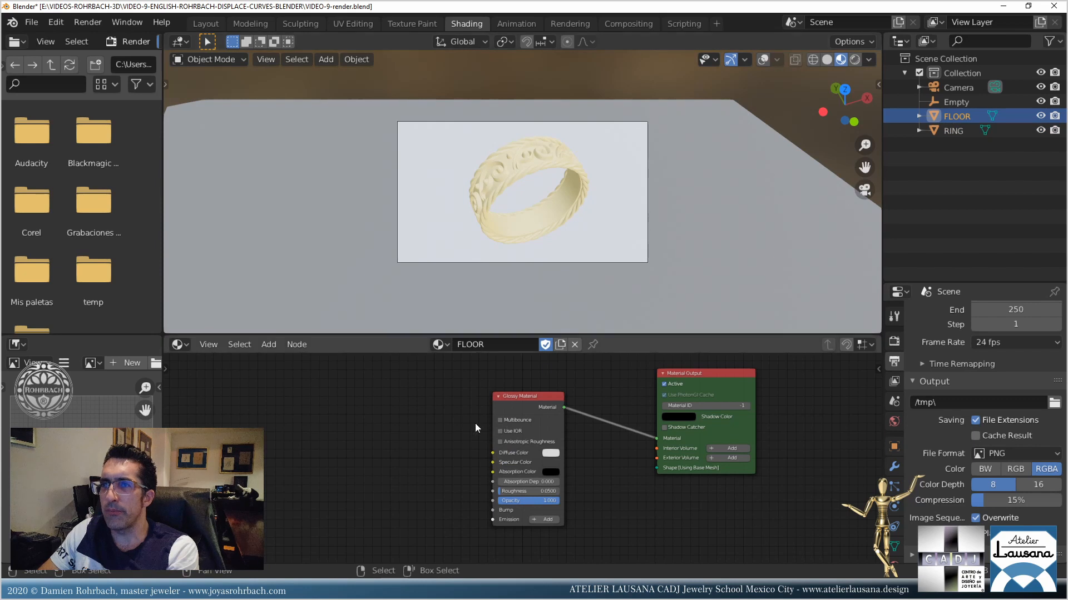
middle_drag(494, 422, 629, 385)
click(268, 345)
mouse_move(296, 412)
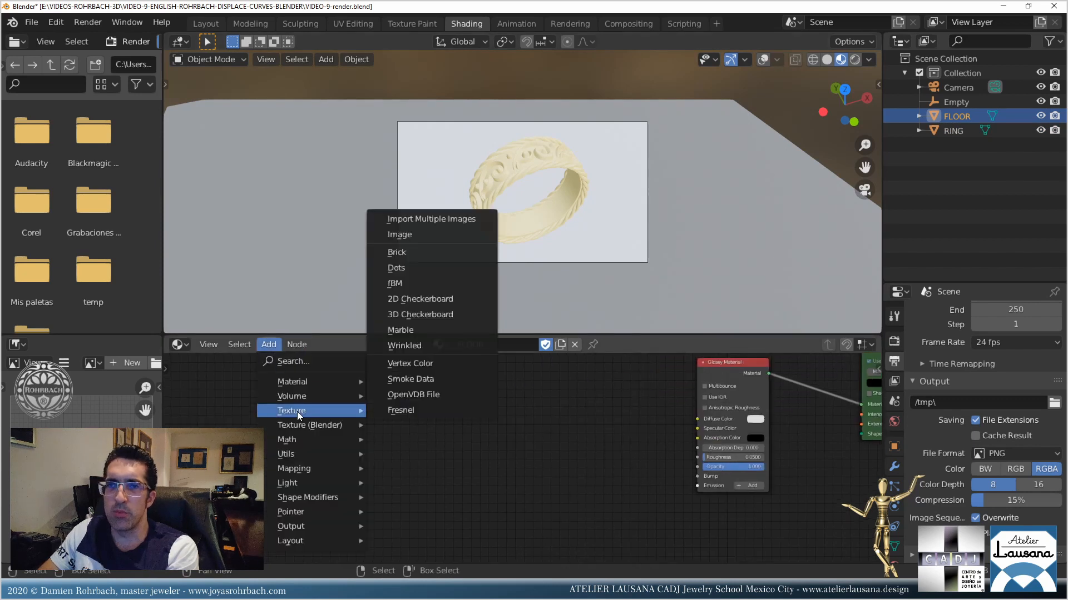
click(405, 236)
click(602, 404)
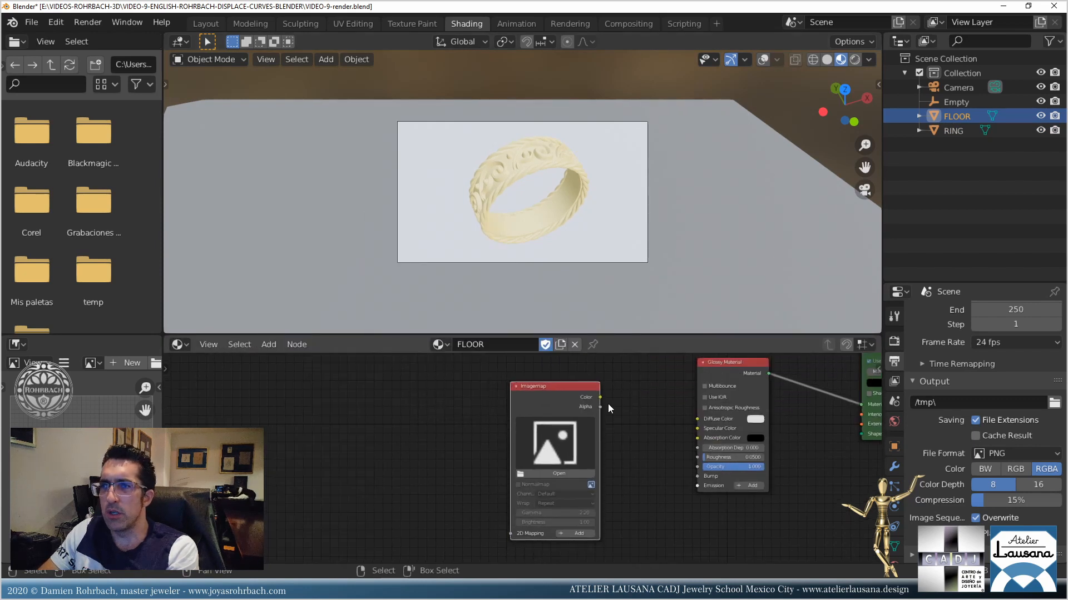
Connect the image texture's Color output to the Glossy node's Diffuse Color and load the marble JPG image into it.
drag(601, 397, 604, 398)
drag(638, 435, 698, 419)
click(579, 471)
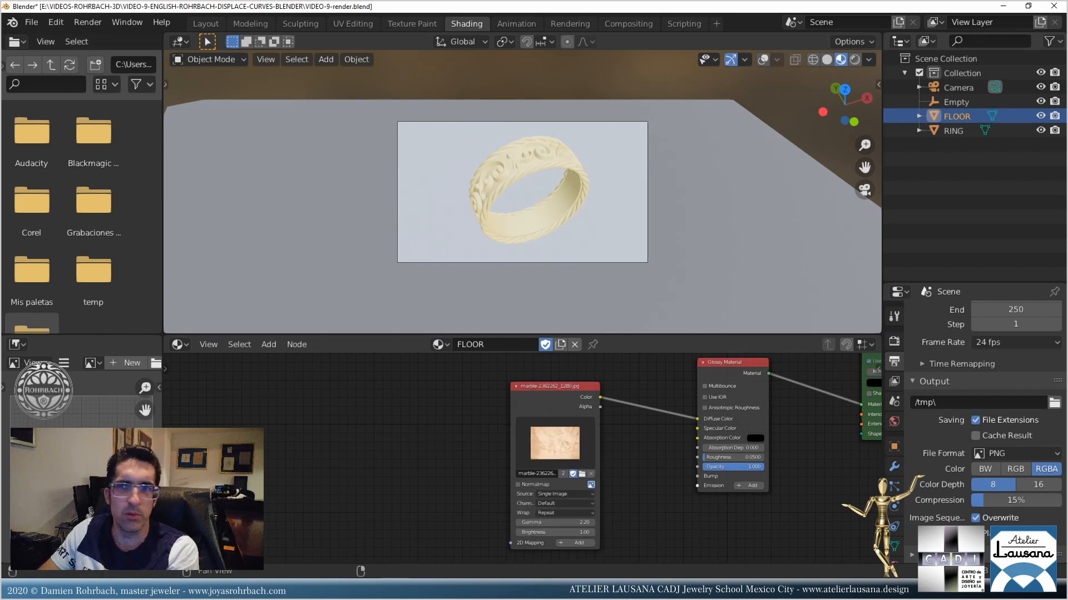
Add a 2D Mapping node to the floor's marble image texture and set its UV map to UVMap.
drag(555, 389, 568, 500)
middle_drag(579, 415, 505, 342)
drag(465, 444, 429, 377)
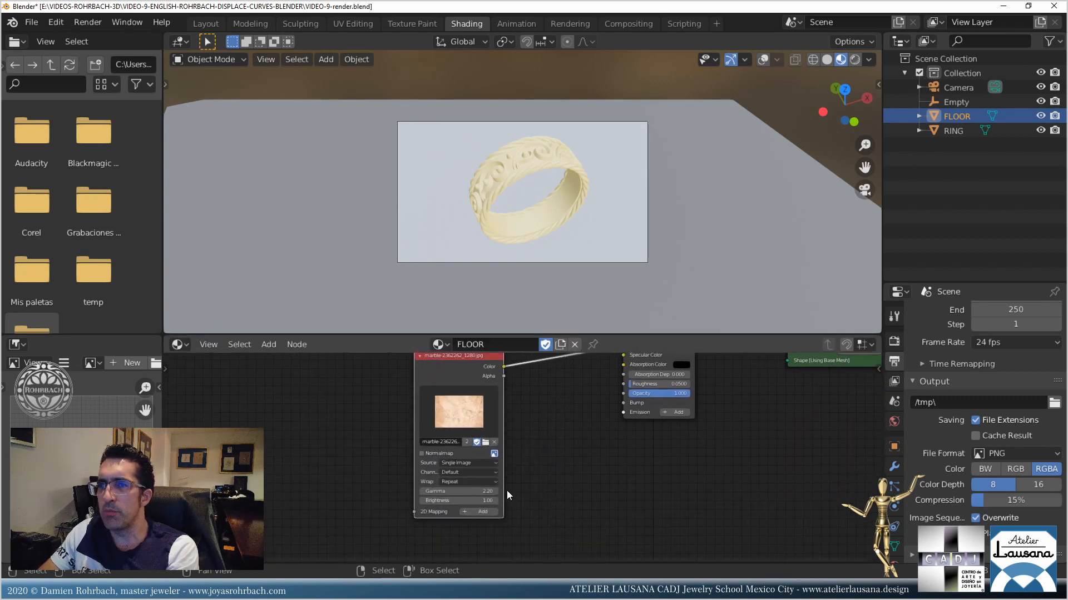
middle_drag(511, 494, 637, 490)
click(607, 511)
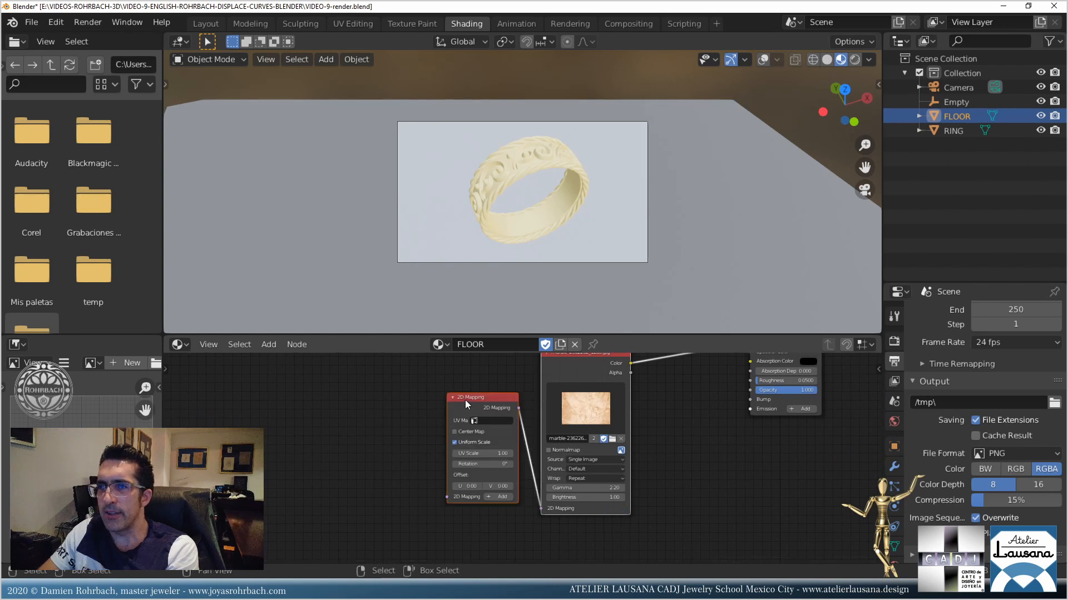
click(487, 421)
click(480, 435)
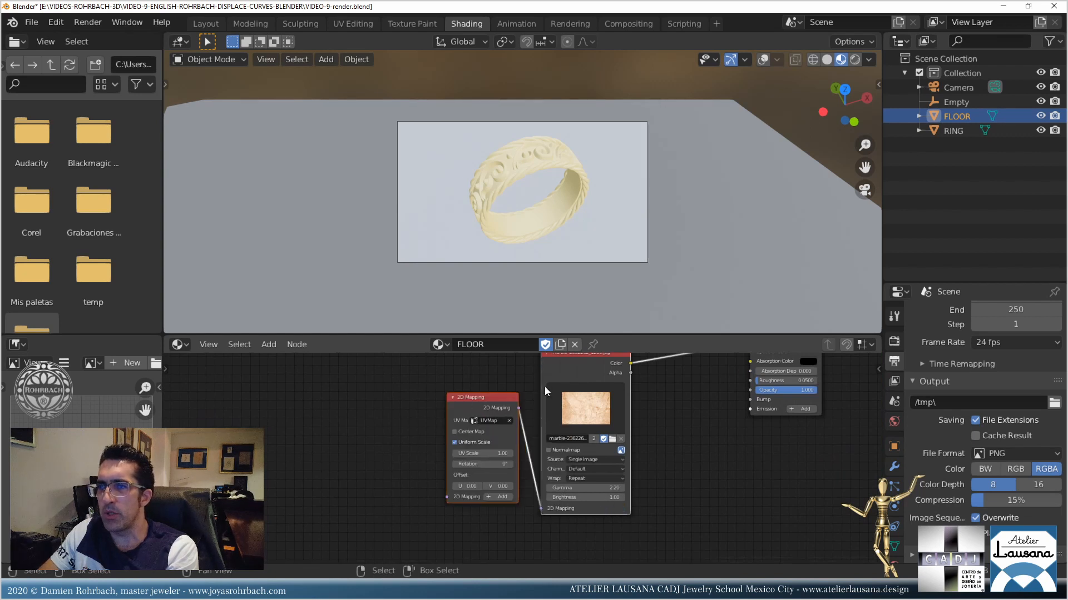
Connect the marble texture's Color to the Glossy node's Bump input and insert a Bump node on that link.
middle_drag(628, 370, 585, 435)
drag(589, 441, 707, 468)
click(267, 345)
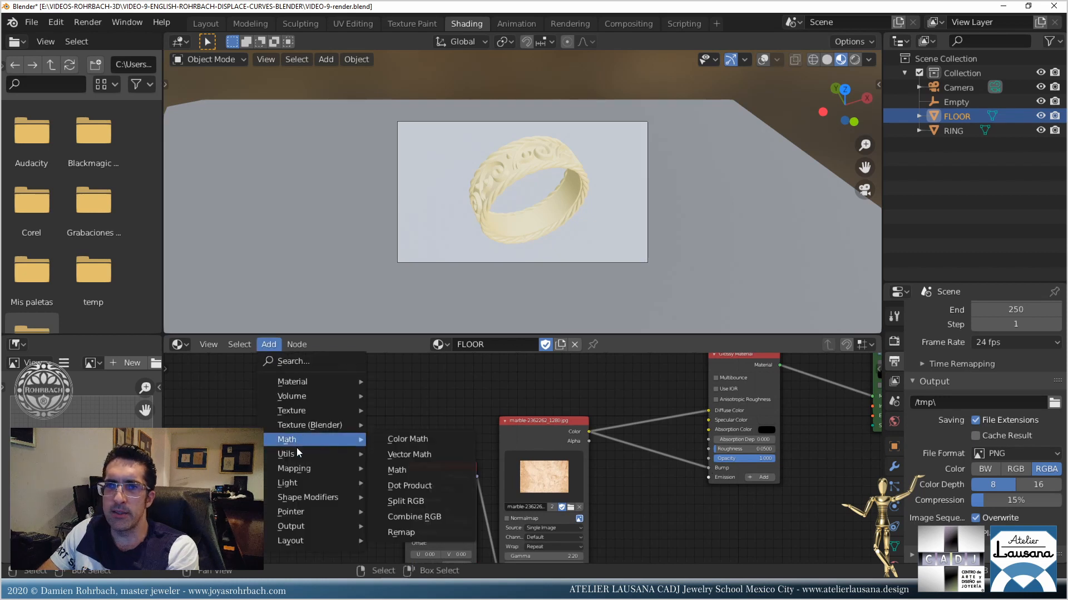
mouse_move(297, 455)
click(399, 262)
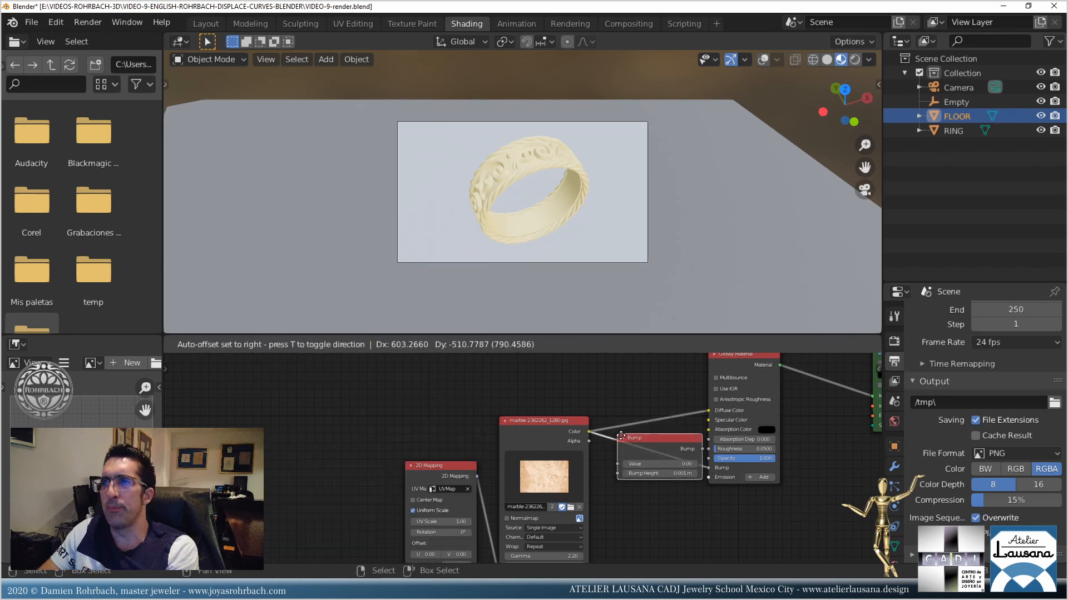
click(663, 487)
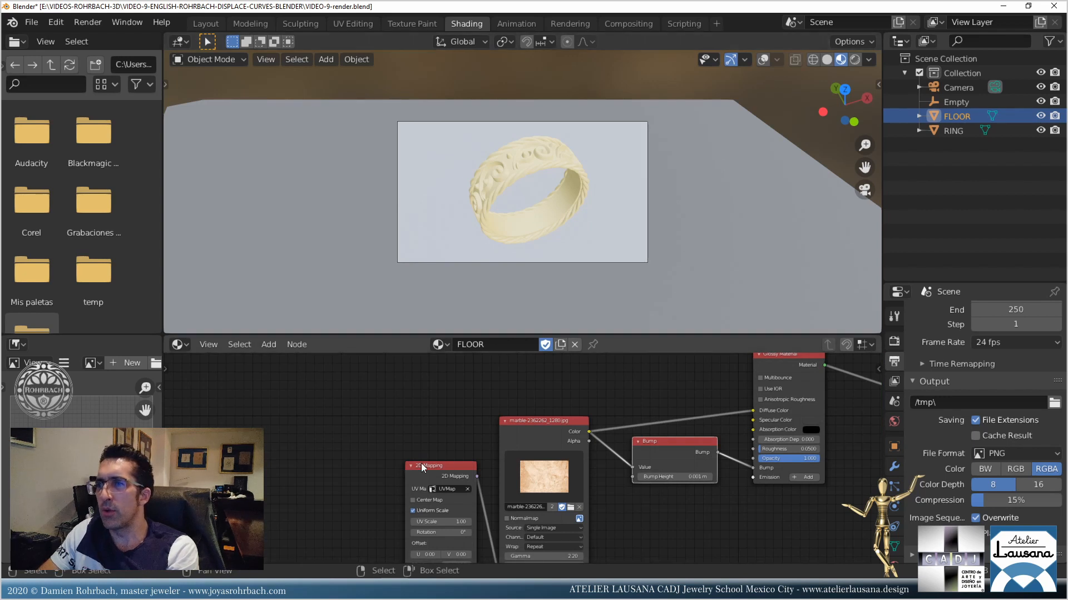
Copy the 2D Mapping, marble image and Bump nodes from the FLOOR material into the ring's yellow GOLD material.
click(429, 475)
shift+click(527, 437)
shift+click(662, 440)
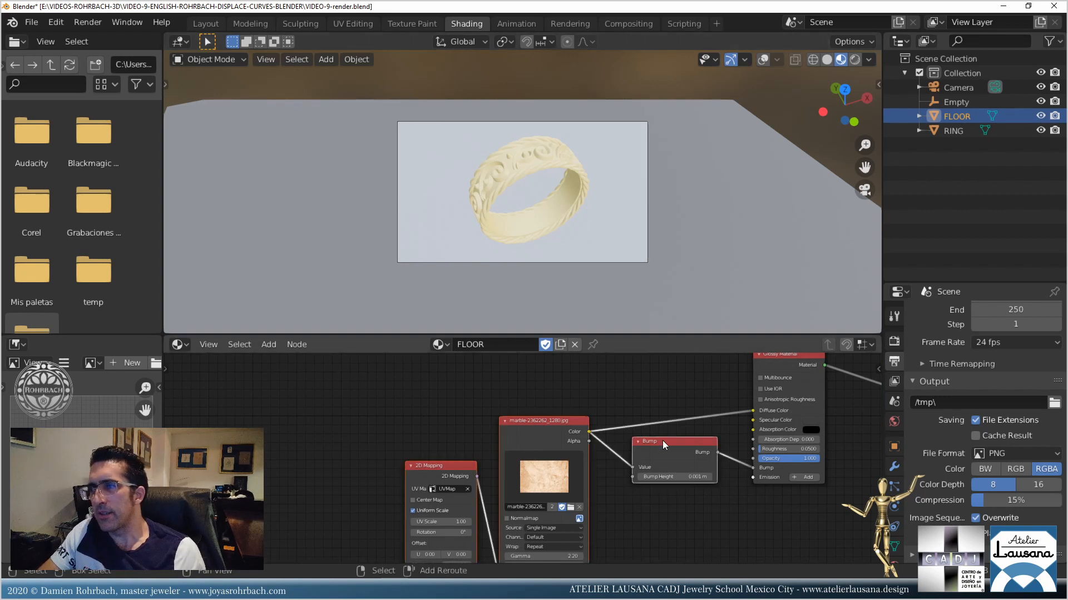
key(ctrl+c)
click(544, 152)
key(ctrl+v)
Connect the copied Bump node to the Metal node's Bump input and load rough_wood_bump_4k.png into the image texture.
drag(552, 432, 454, 381)
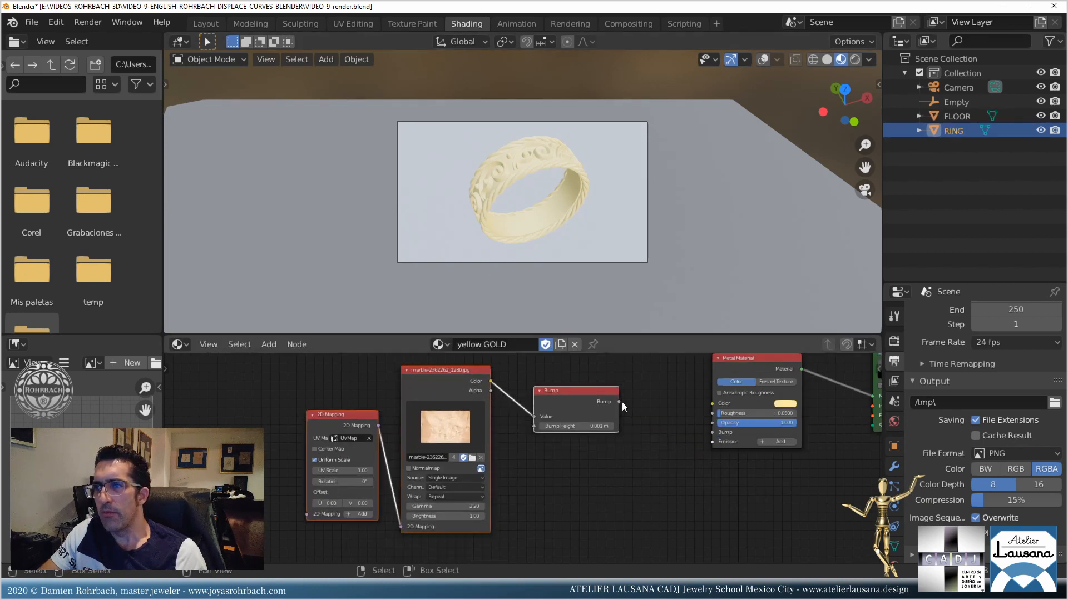
drag(618, 401, 713, 432)
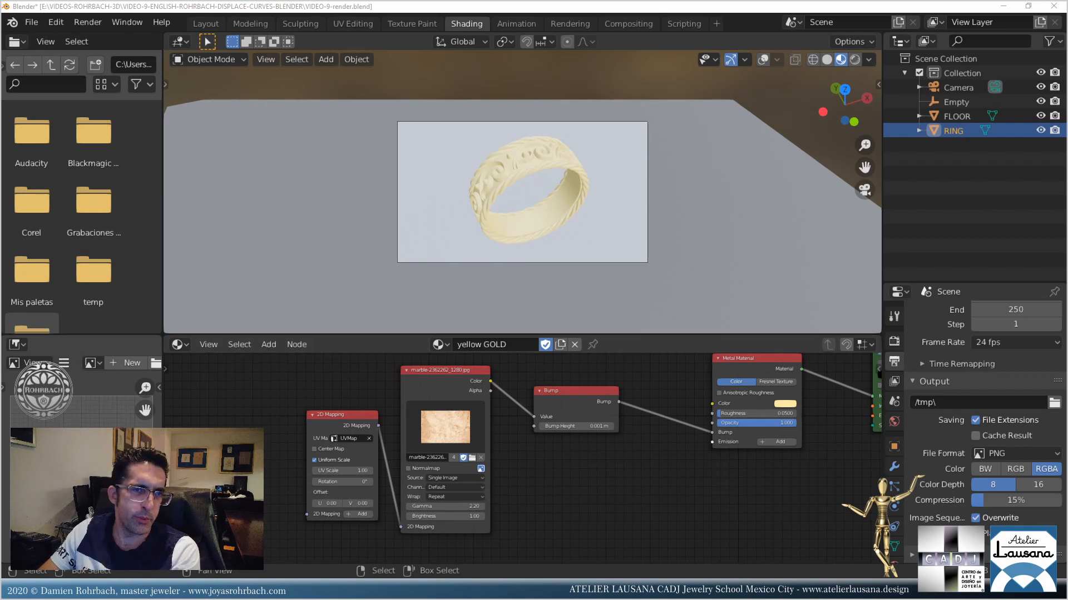
scroll(609, 434, up, 3)
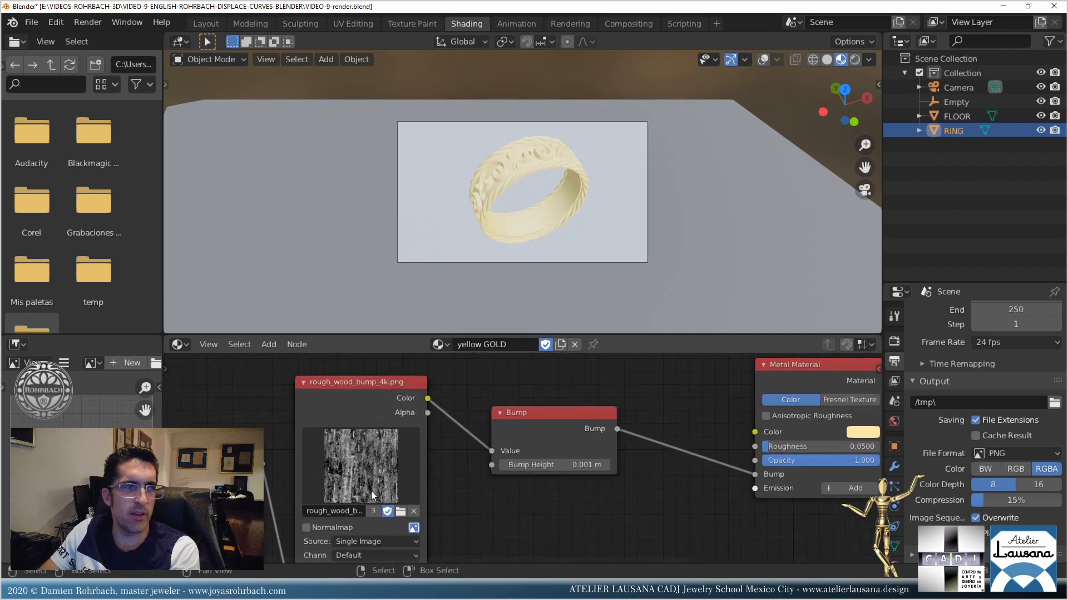
Set the world light to HDRI and browse the MYIMAGESworking folder for an environment image.
click(894, 421)
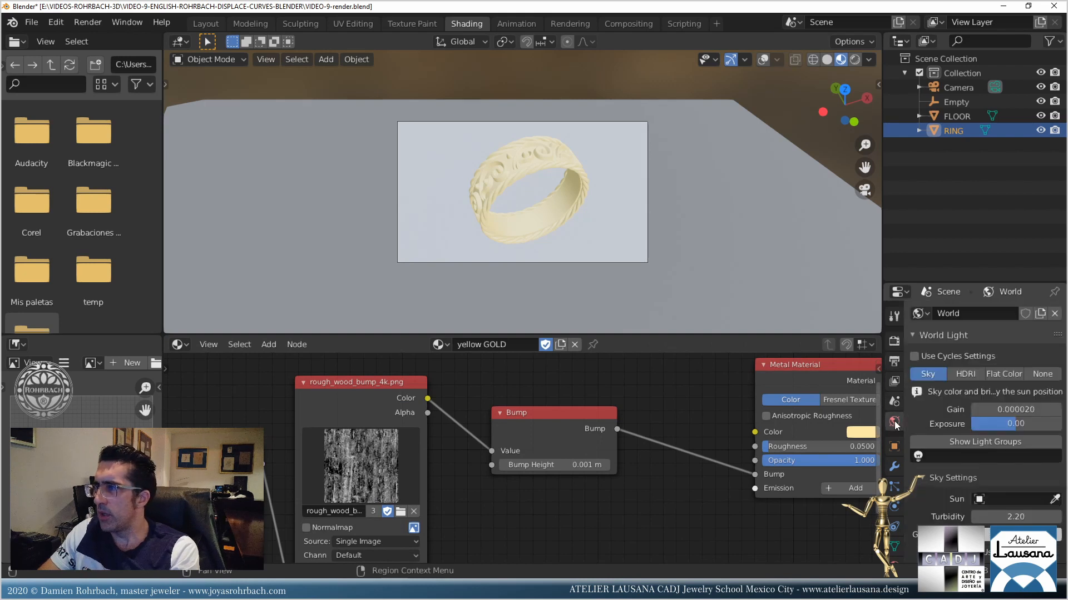
click(959, 376)
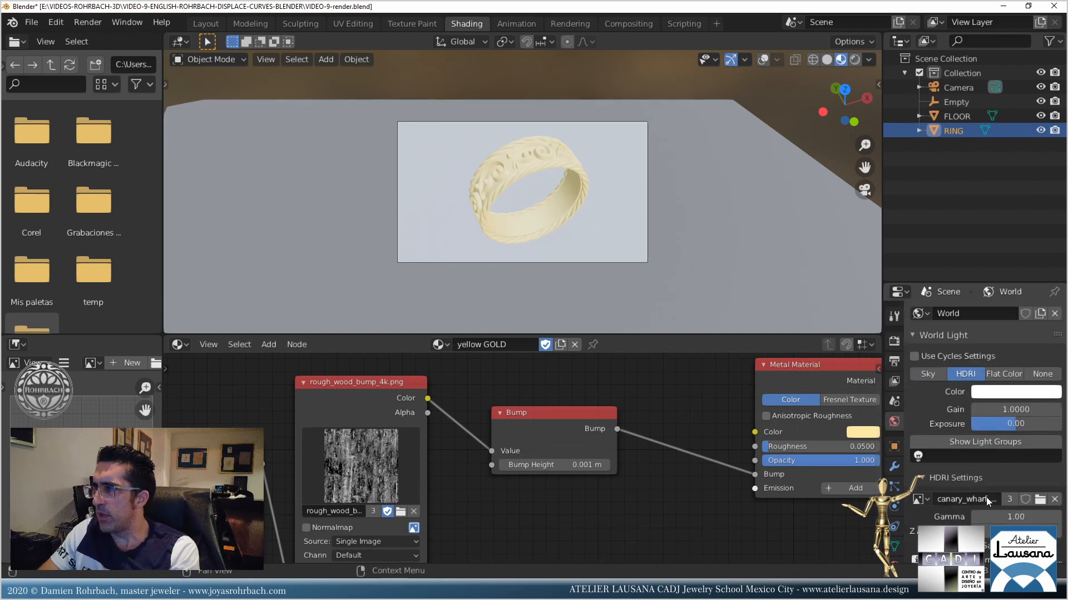
click(1040, 500)
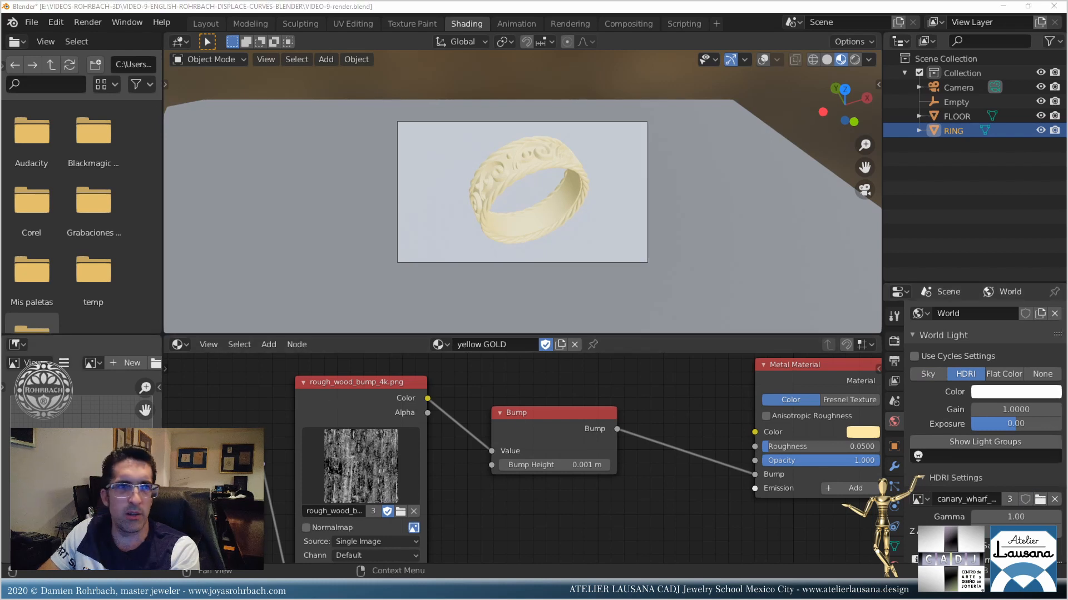
drag(0, 203, 516, 143)
double_click(516, 142)
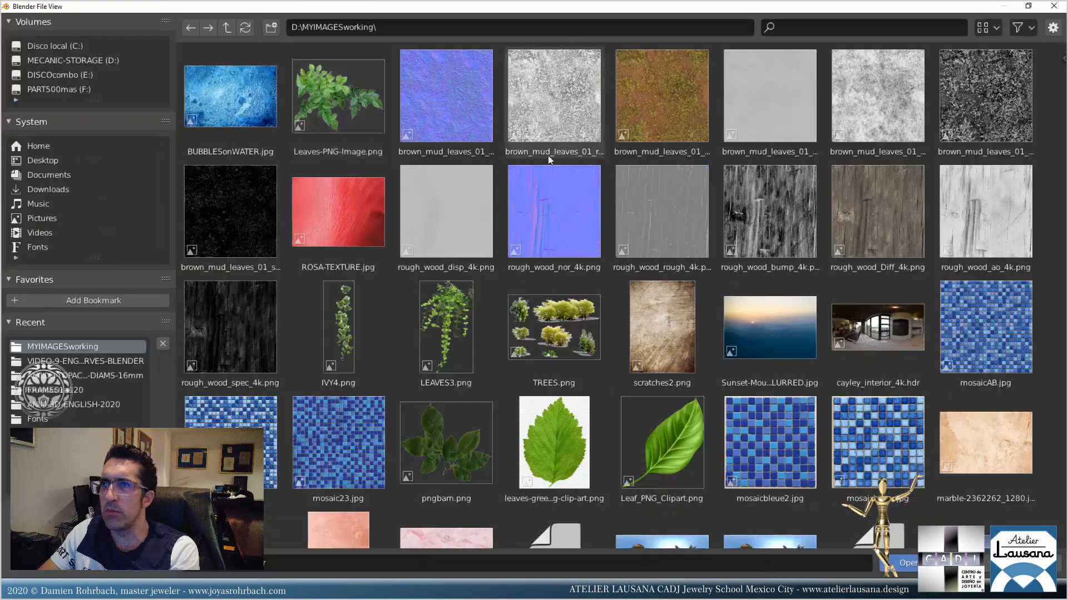
scroll(640, 234, down, 4)
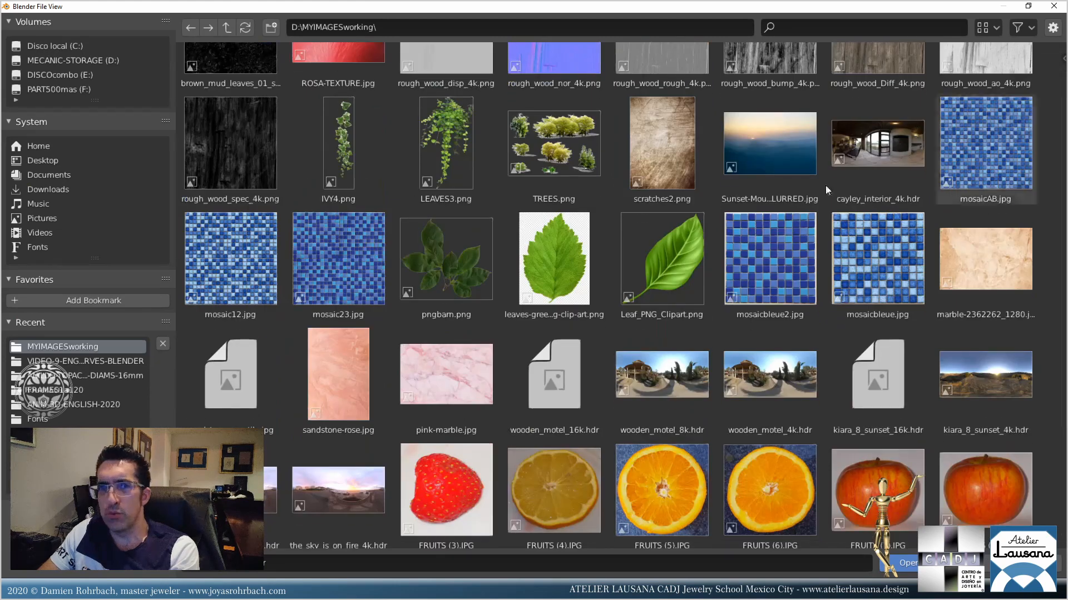
drag(1064, 84, 1062, 267)
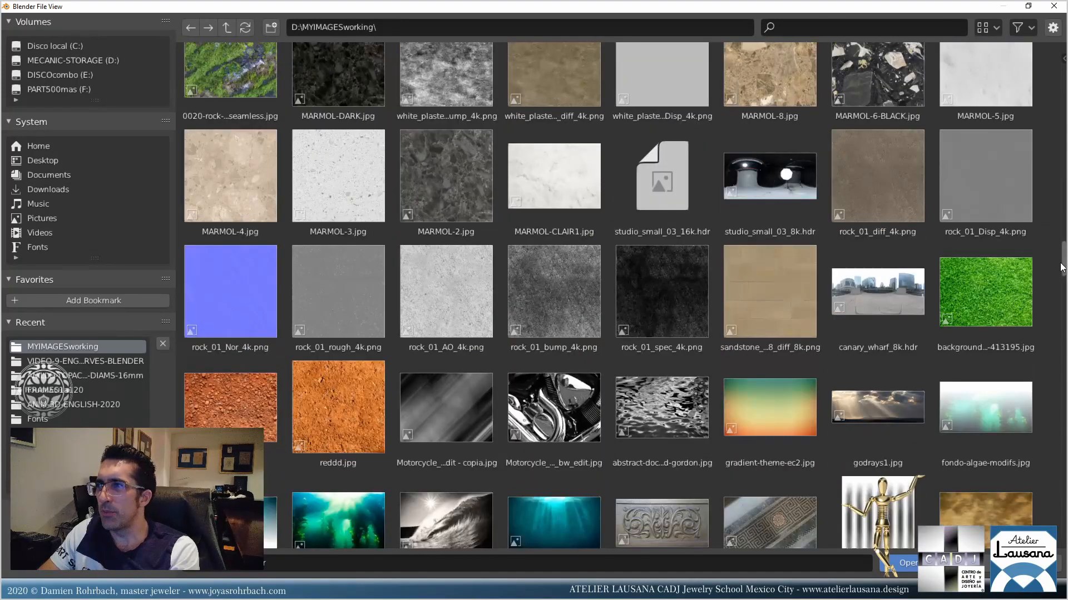
drag(1061, 267, 1052, 417)
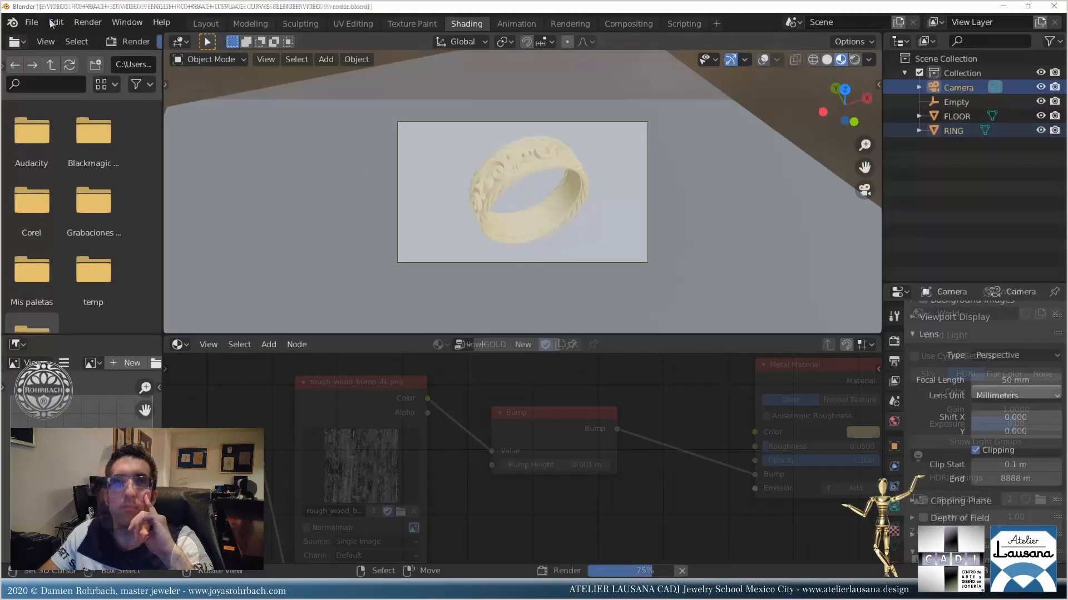
Render the scene as a still image, inspect the gold ring on the marble, then stop and close the render.
click(54, 22)
click(89, 227)
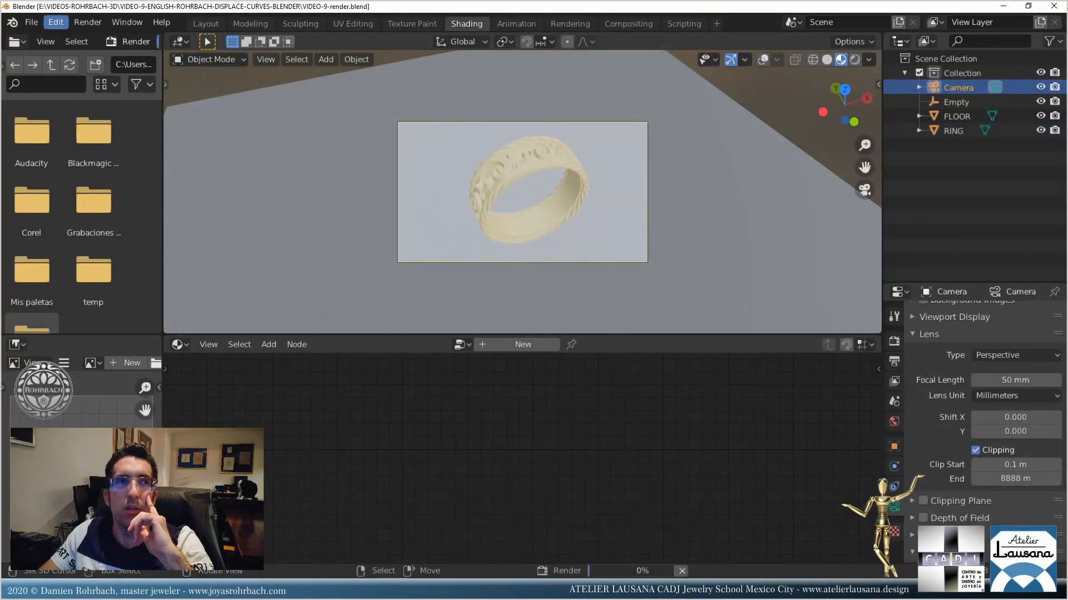
drag(254, 89, 636, 42)
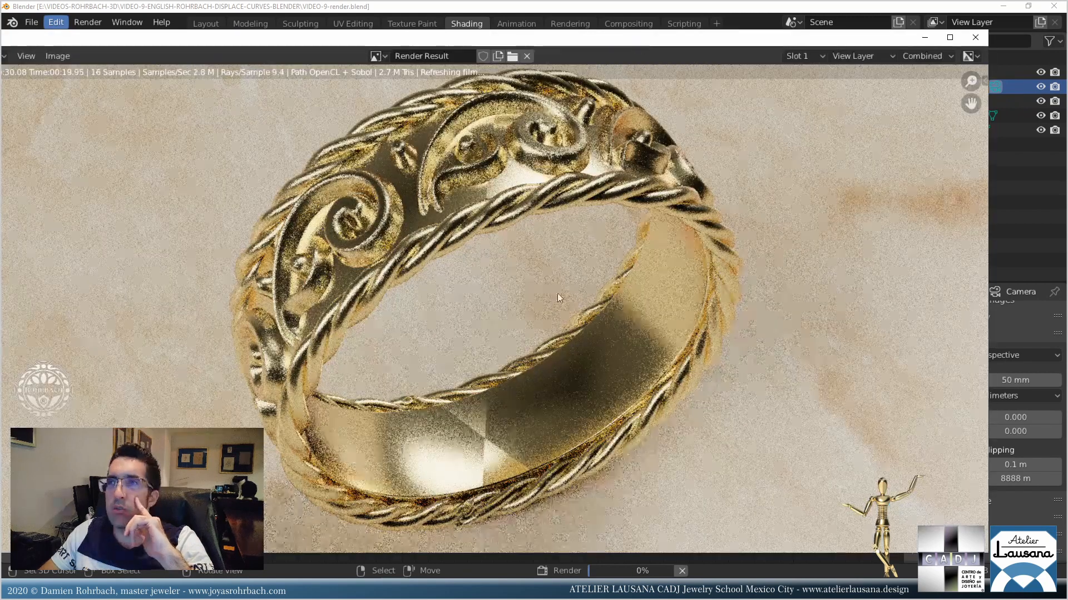
scroll(552, 298, down, 3)
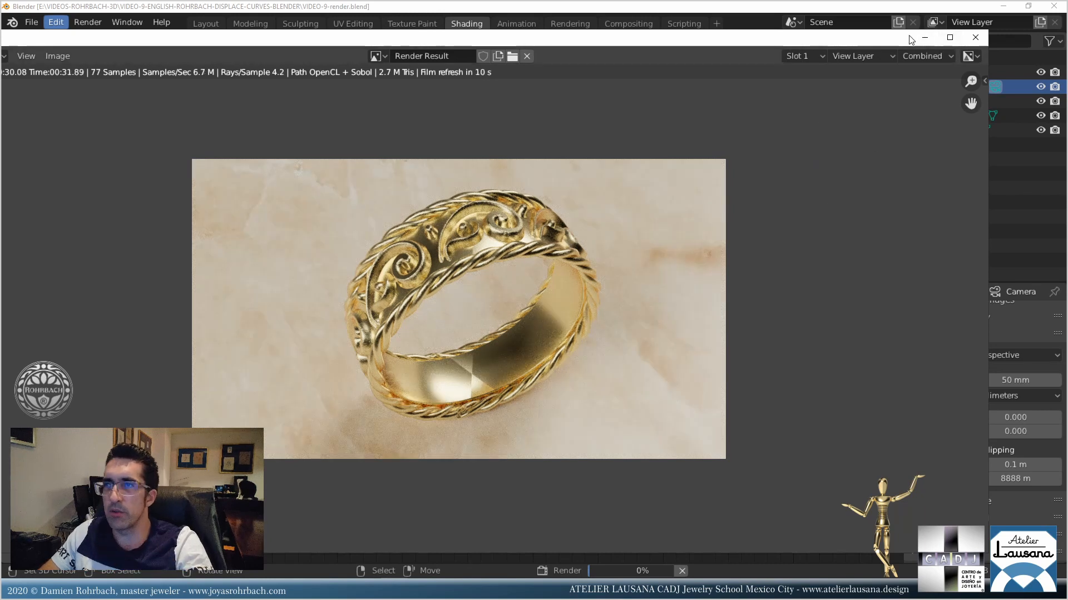
key(Escape)
click(975, 38)
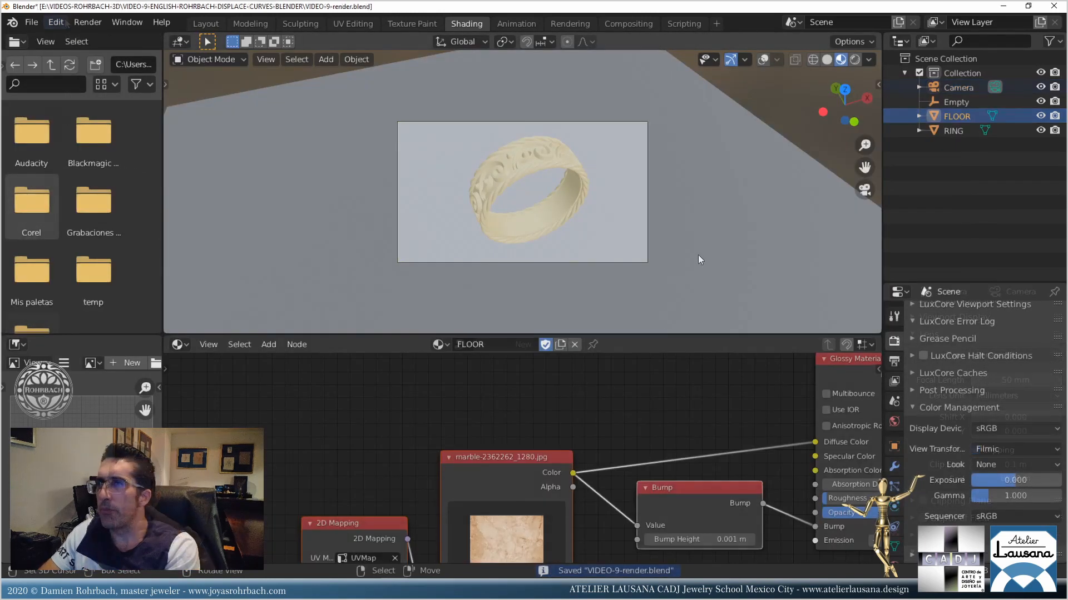
Enable Use IOR on the FLOOR material's Glossy node and set the IOR to 5.
middle_drag(593, 492, 347, 513)
scroll(423, 440, down, 4)
click(512, 421)
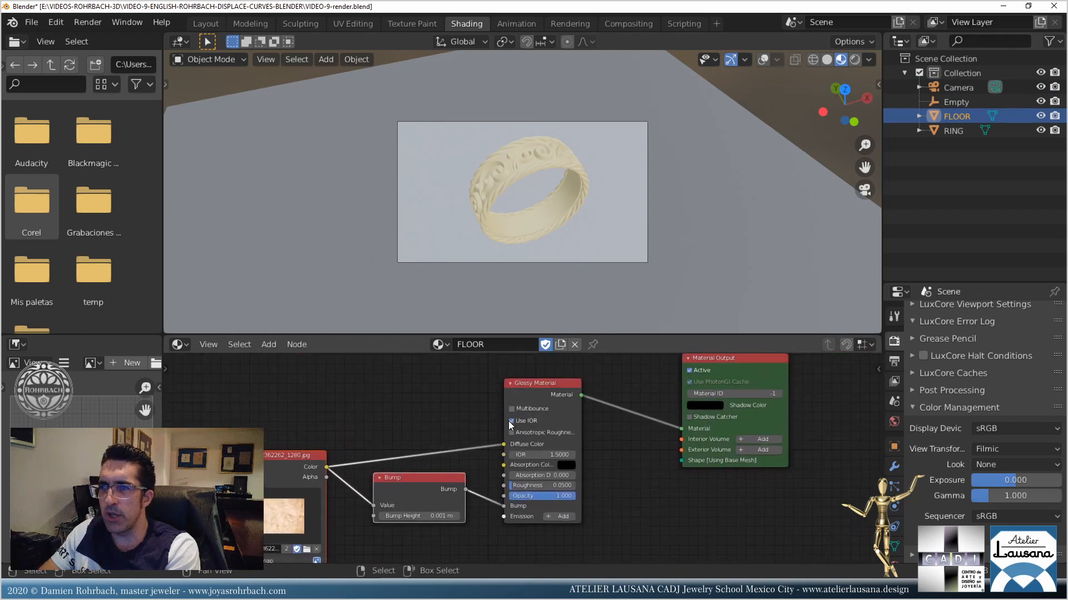
click(543, 454)
text(5)
key(Return)
Set the floor's Glossy node roughness to 0.01.
middle_drag(572, 508, 659, 483)
scroll(659, 482, up, 1)
click(654, 465)
text(.01)
key(Return)
Set the roughness of the ring's yellow GOLD Metal node to 0.01.
click(519, 153)
middle_drag(628, 413, 647, 459)
click(628, 466)
text(.01)
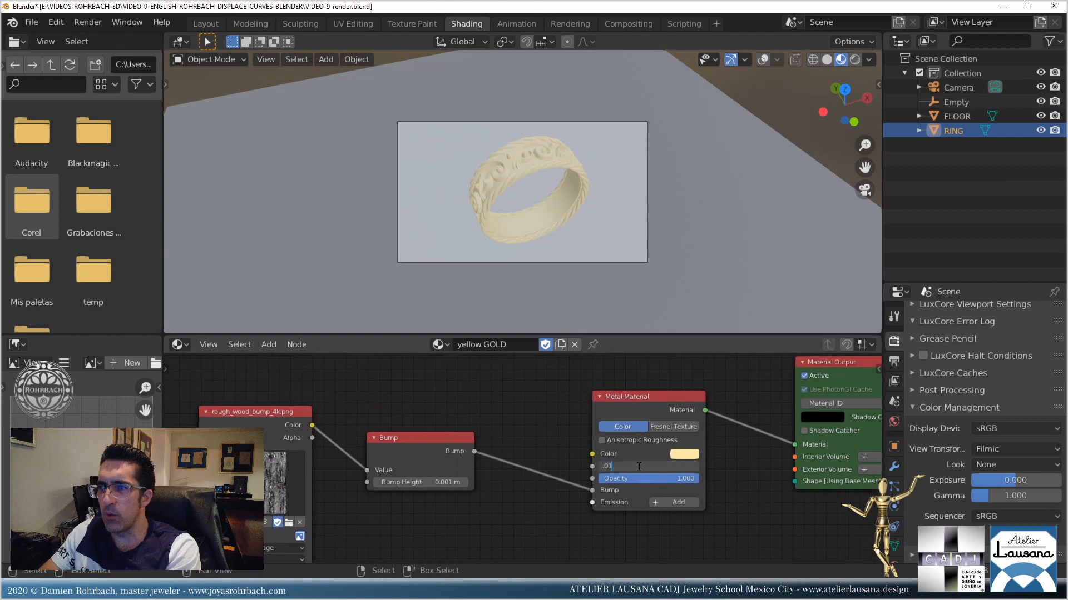
key(Return)
middle_drag(363, 452, 525, 435)
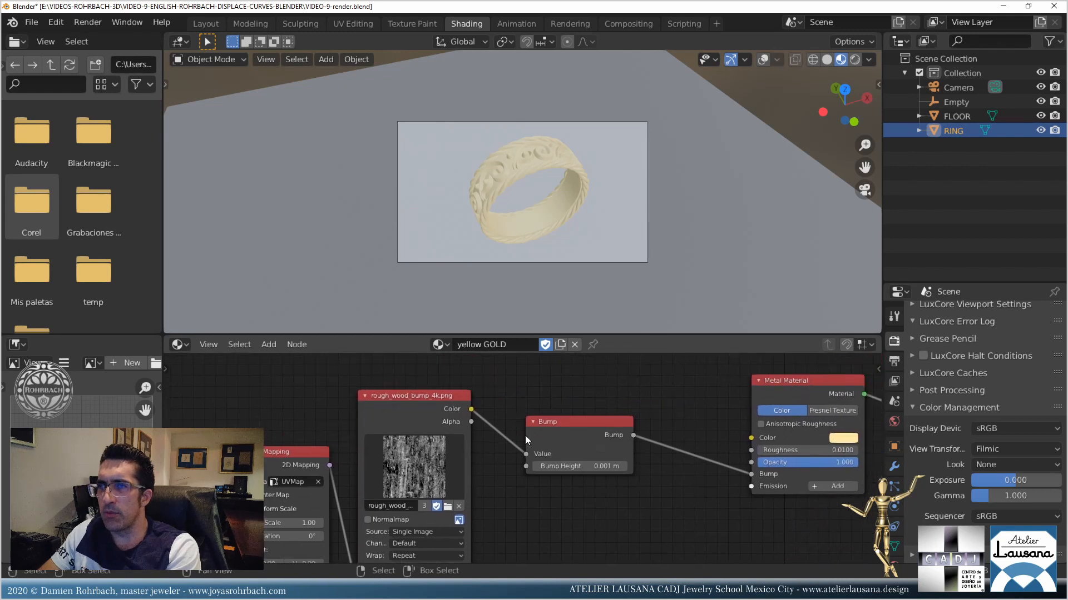
Review the last render result, close it, and save the file with the floor selected.
click(89, 24)
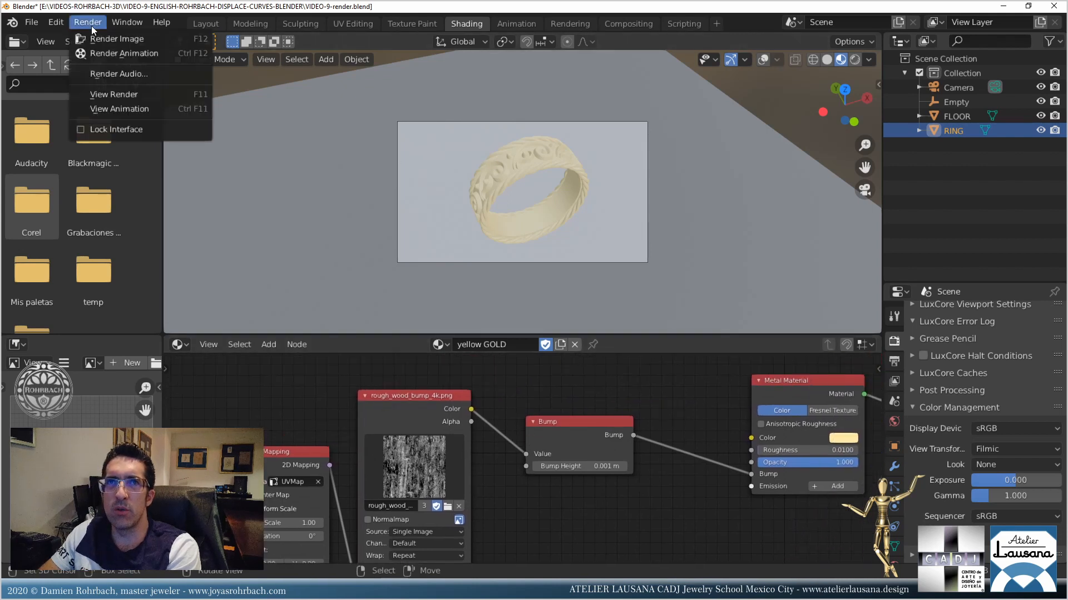
click(115, 95)
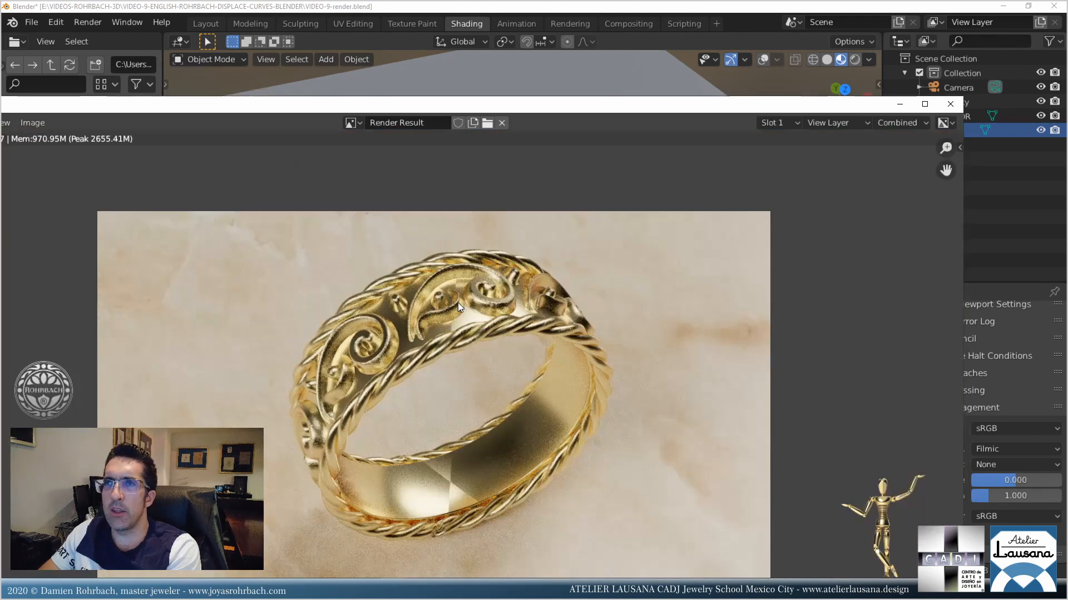
click(951, 104)
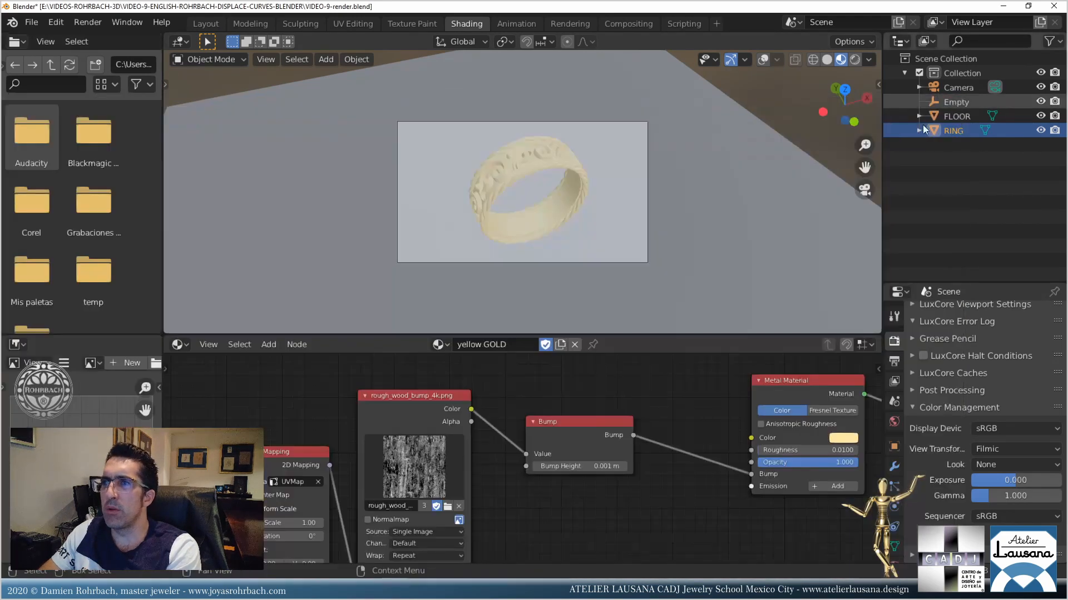
click(953, 115)
key(ctrl+s)
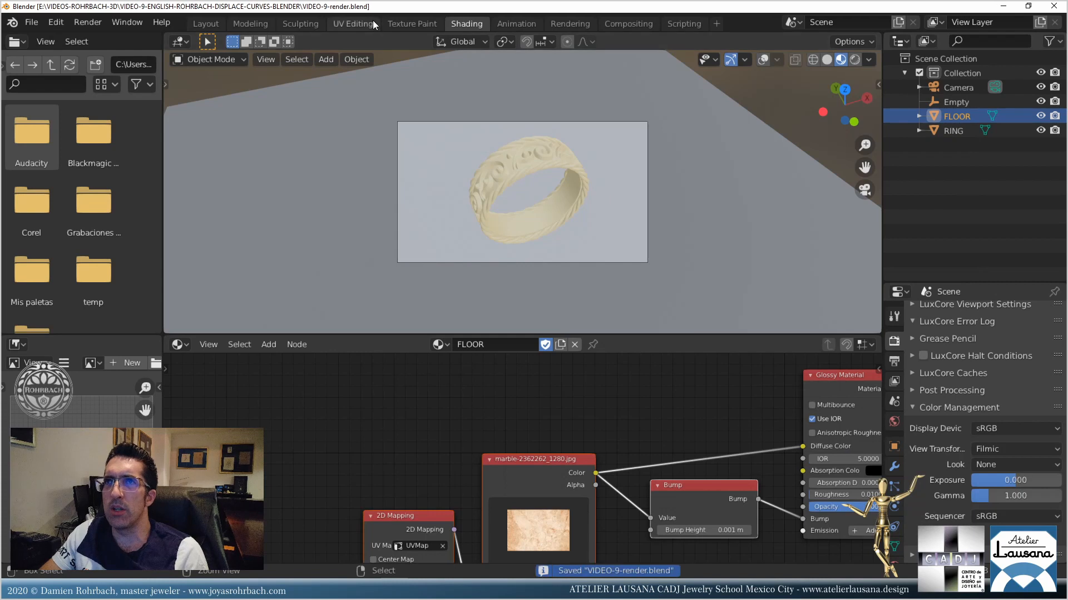
In the UV Editing workspace, unwrap the whole ring from the camera view with Project from View (Bounds) and select all its UVs.
click(372, 22)
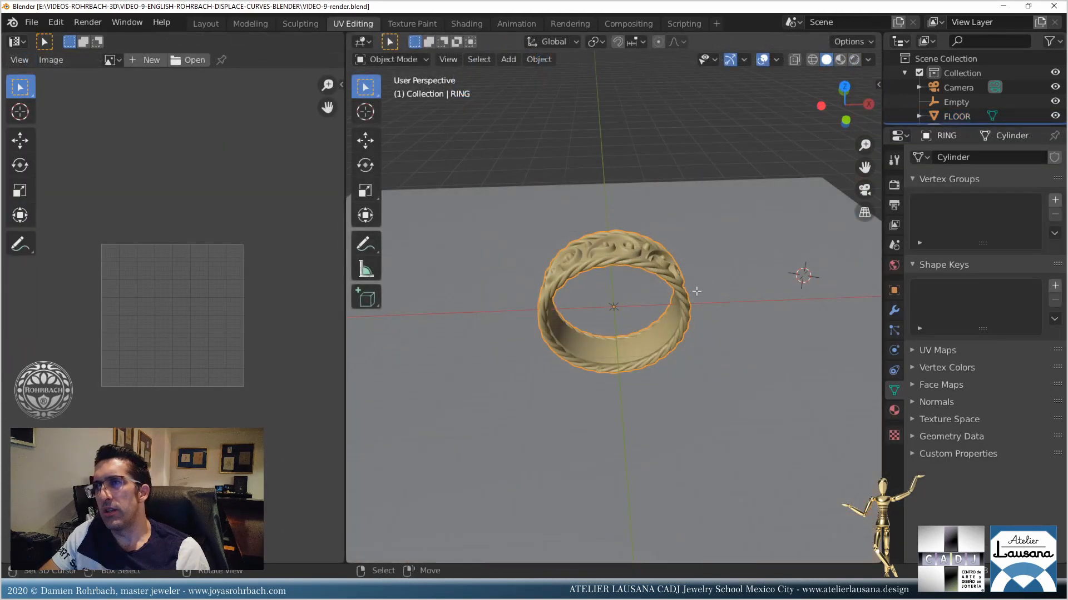
key(Tab)
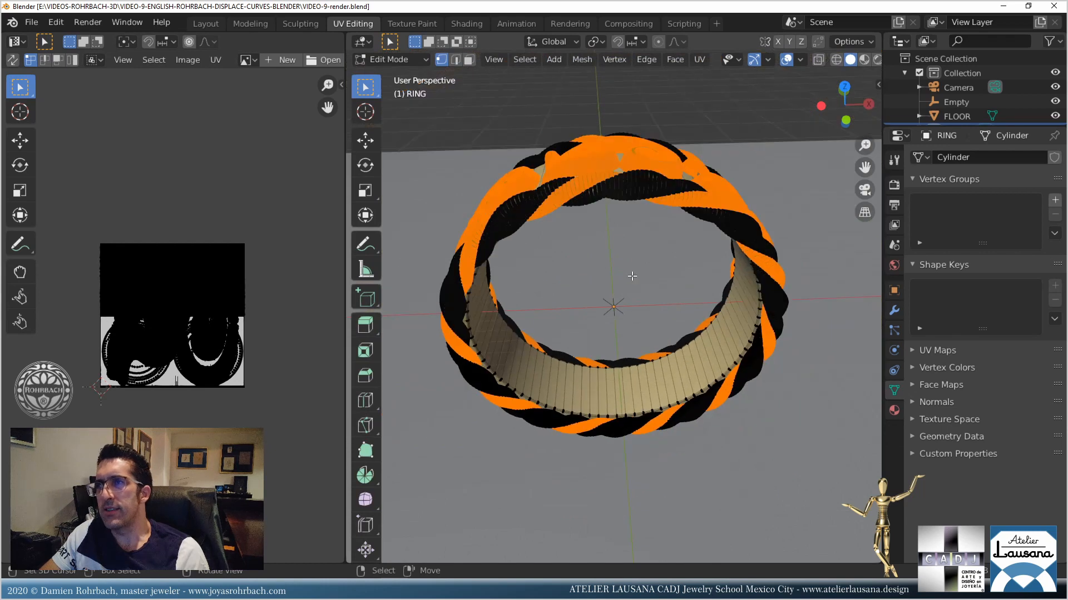
key(a)
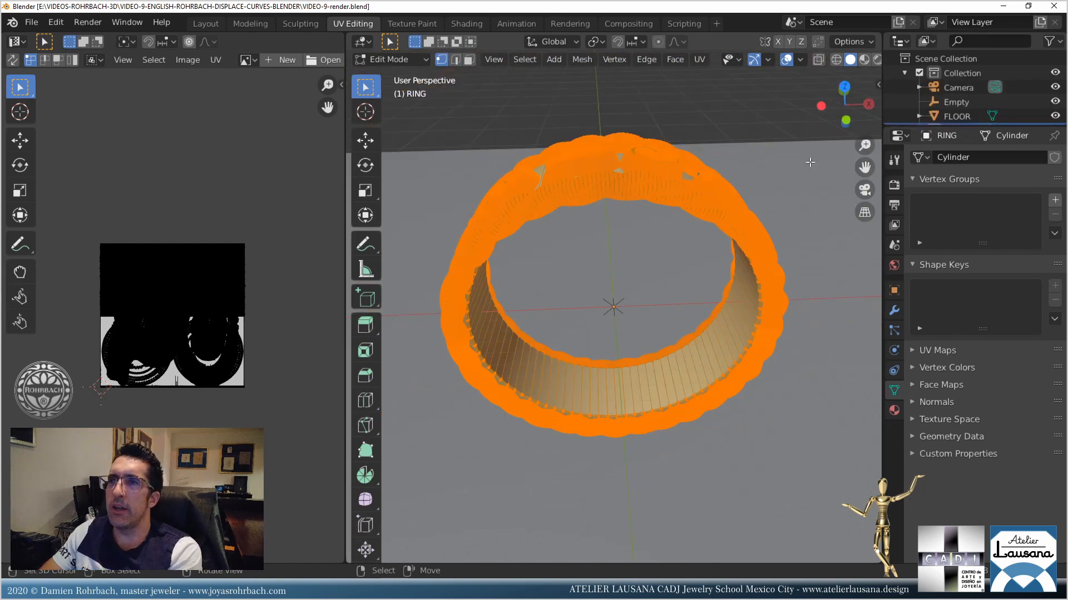
key(KP_0)
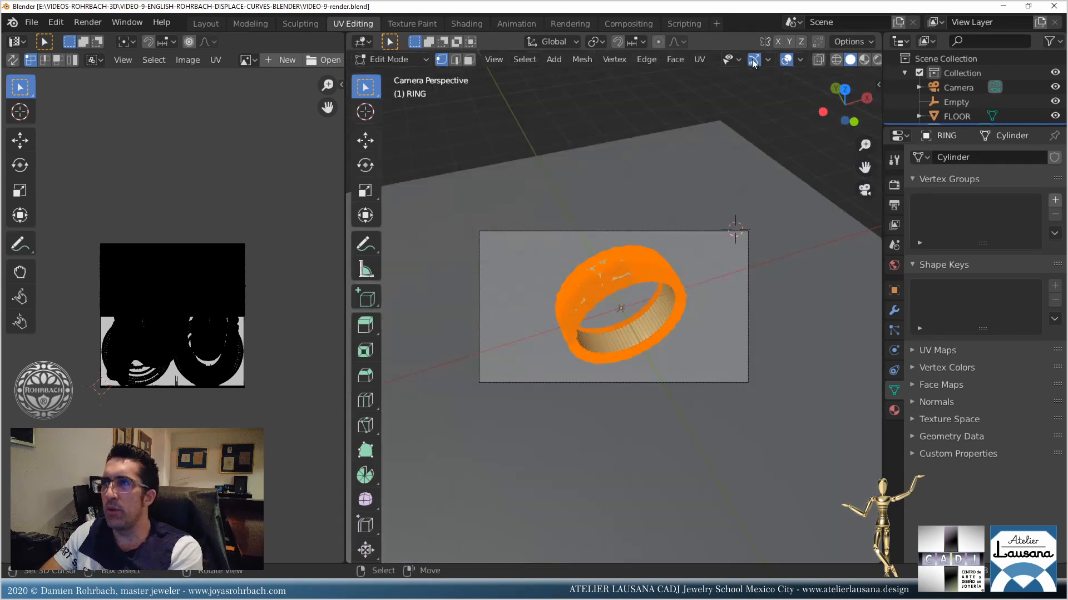
click(701, 60)
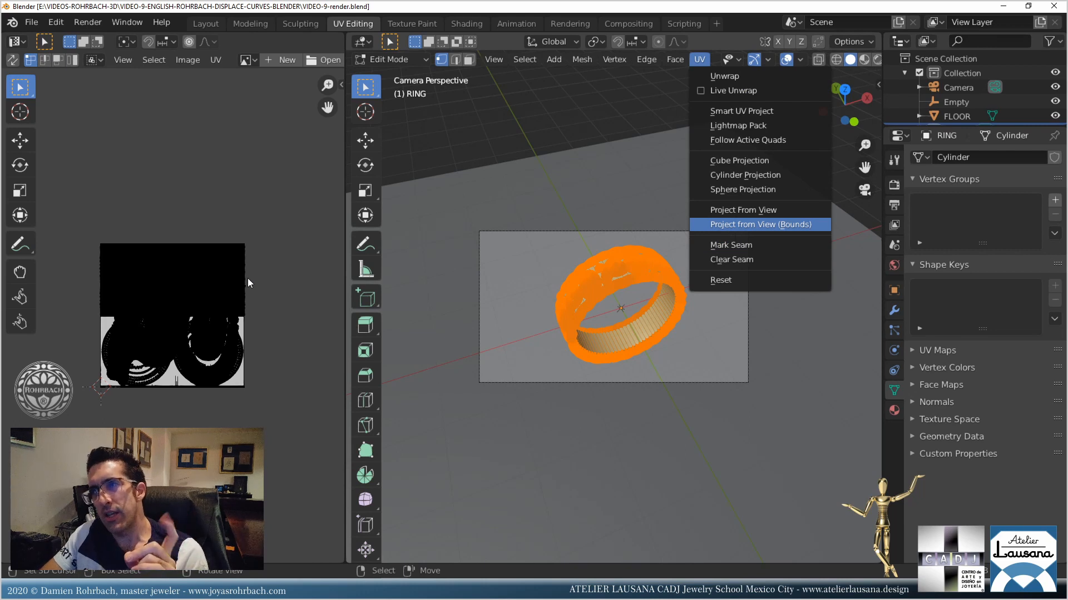
key(Return)
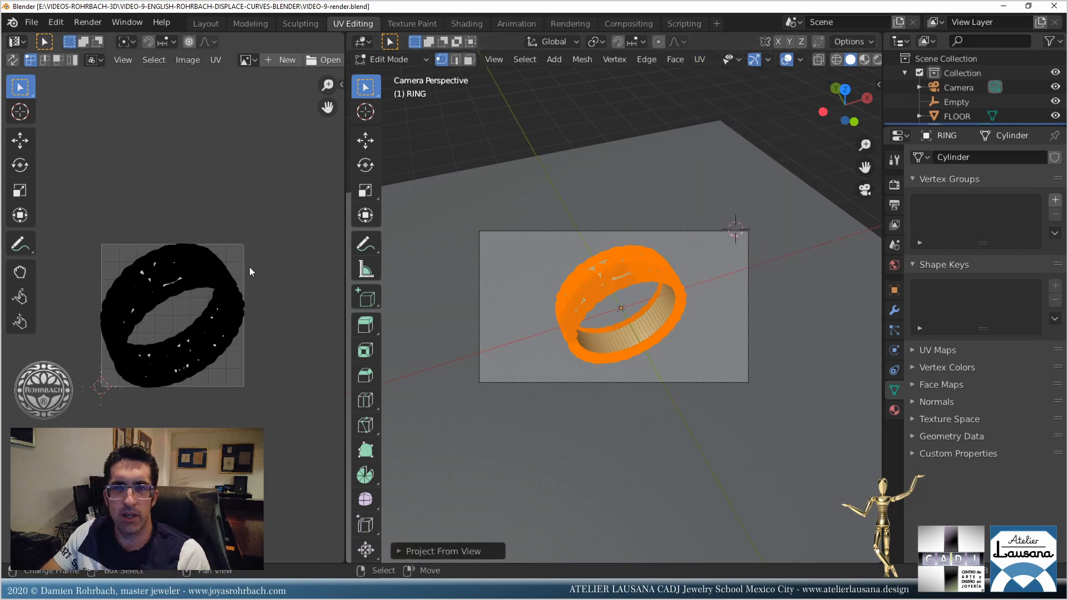
key(a)
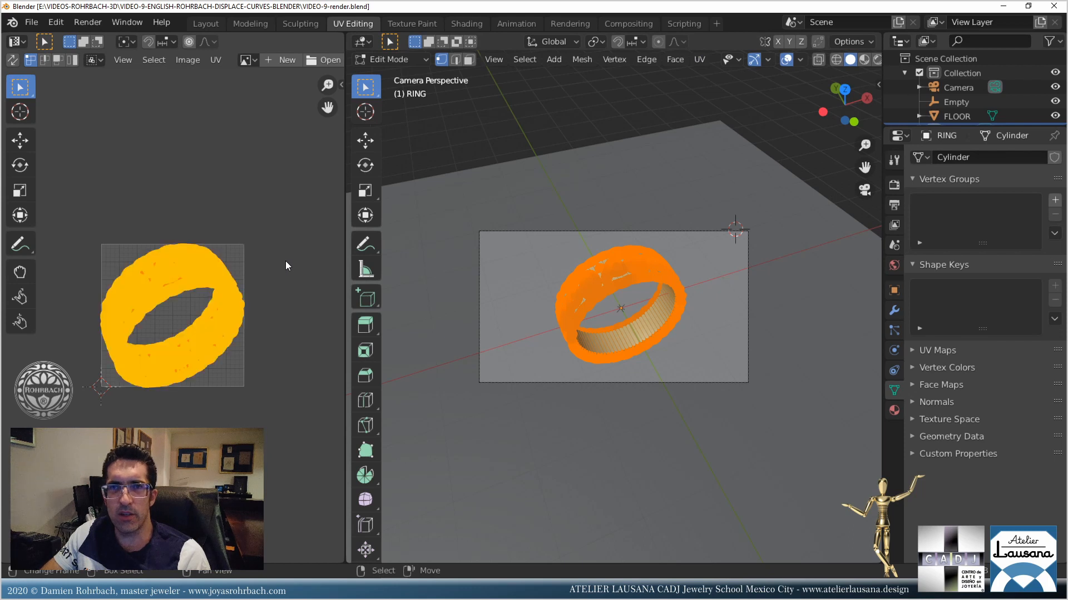
Scale the ring's UVs by about 0.93 to fit inside the UV square and place the 2D cursor outside it.
key(s)
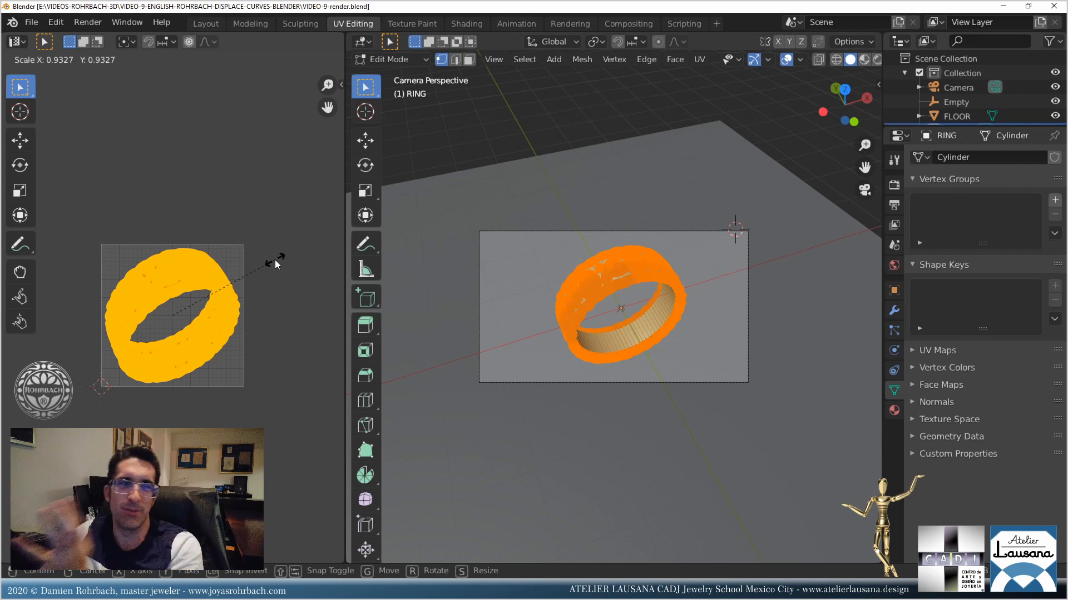
click(275, 259)
shift+right_click(323, 219)
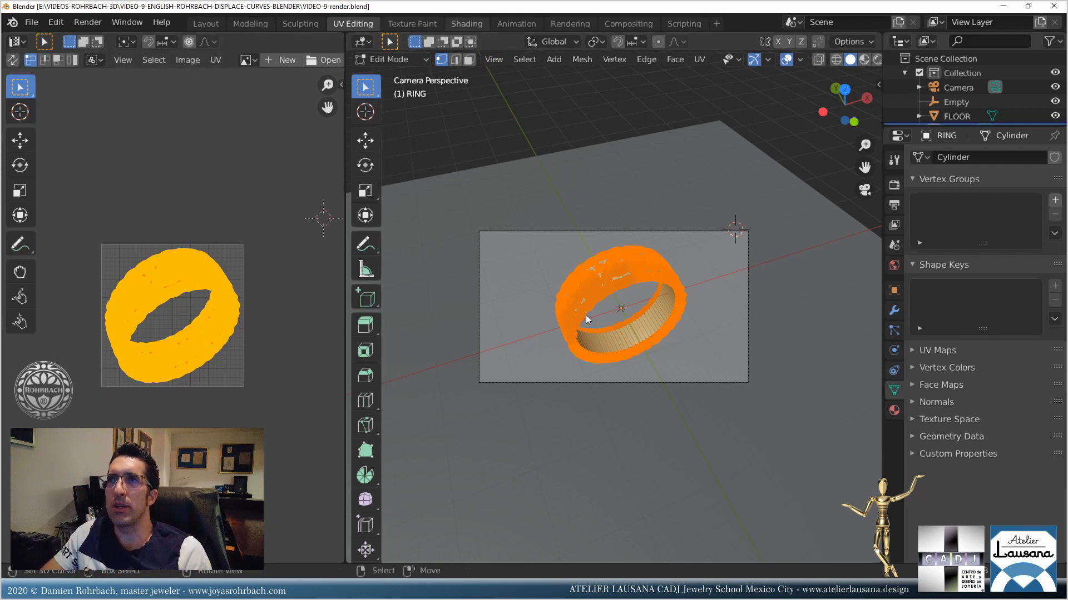
Return to the Shading workspace, enable the viewport overlays, and select the ring.
click(479, 24)
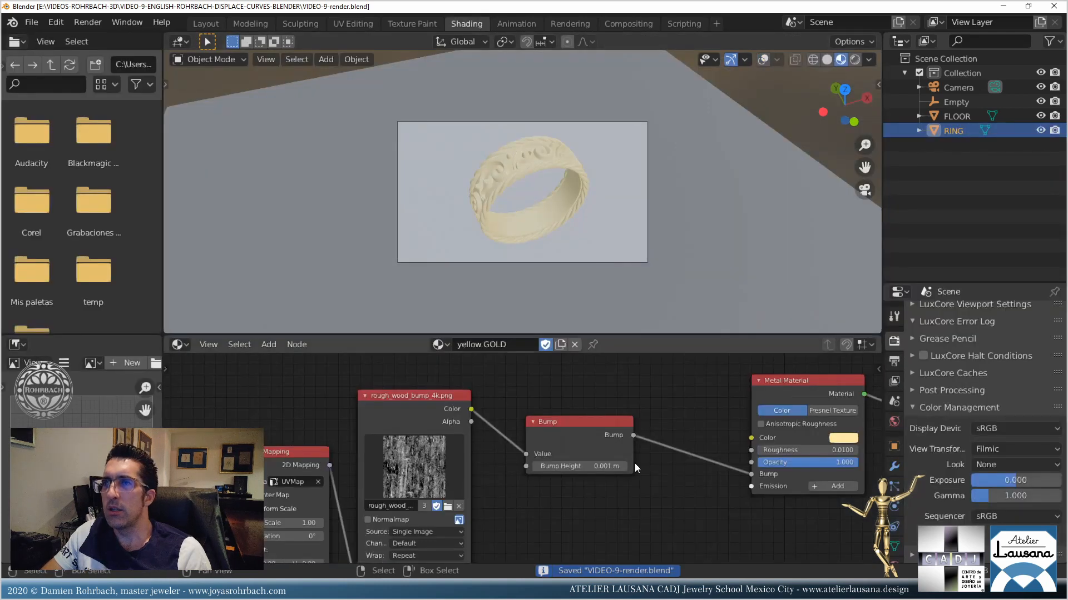
click(506, 149)
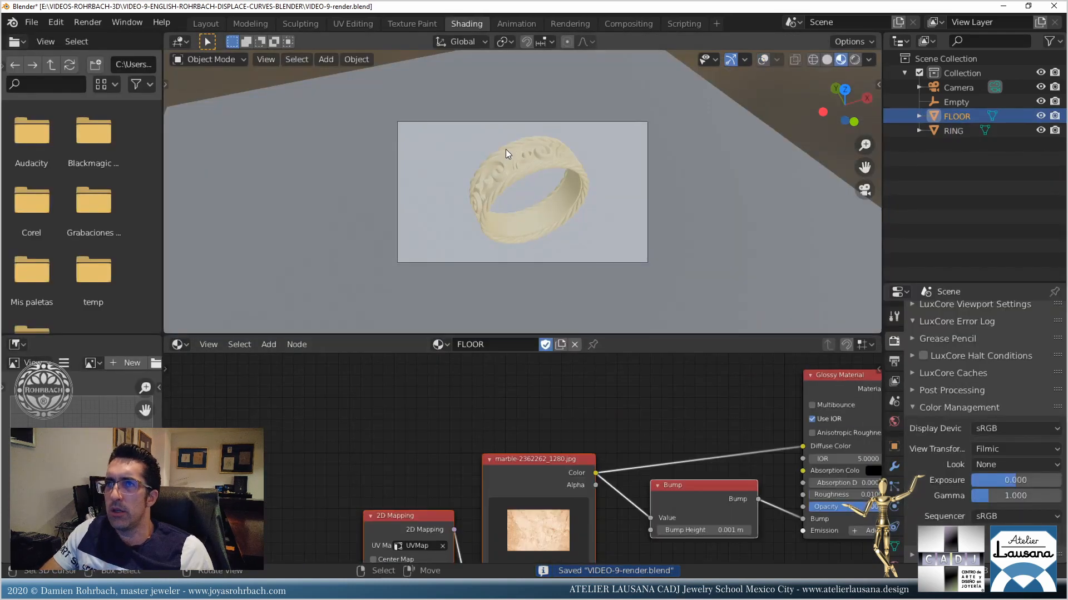
click(763, 58)
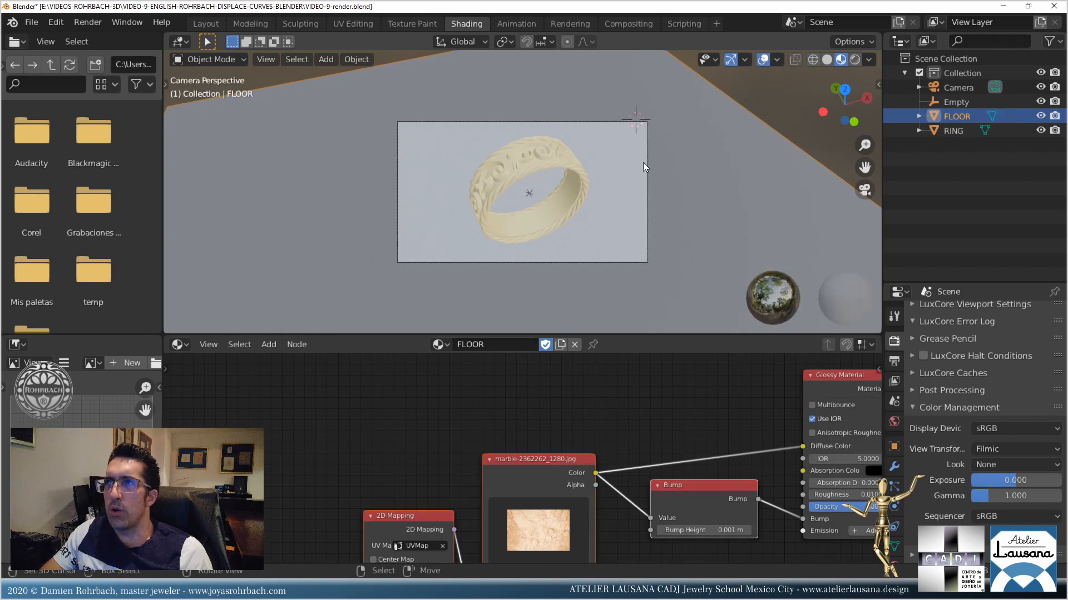
click(562, 158)
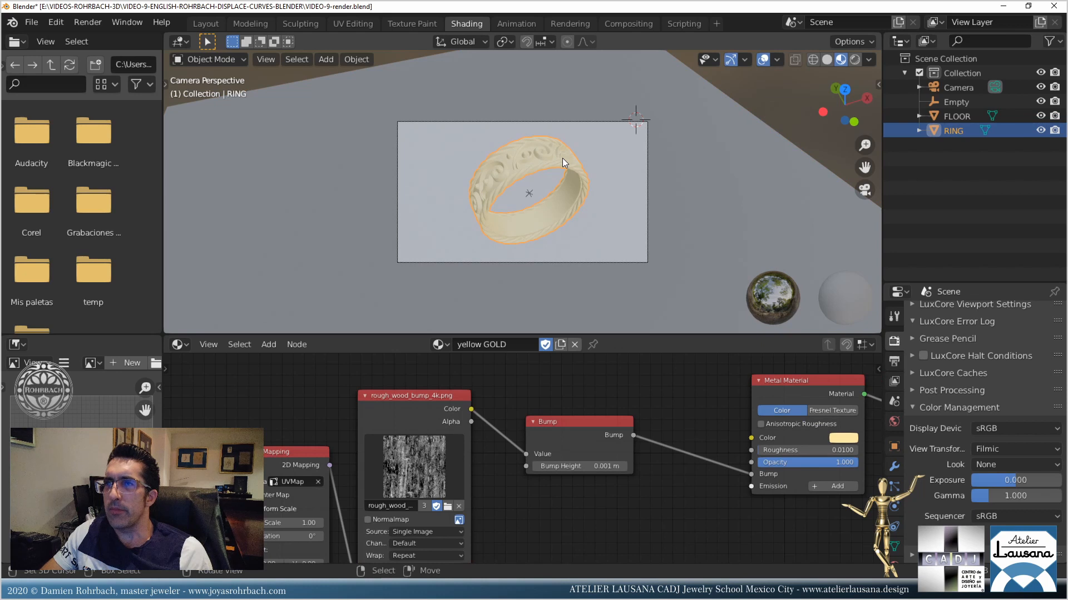
Duplicate the ring in place while viewing it from the right side.
key(KP_3)
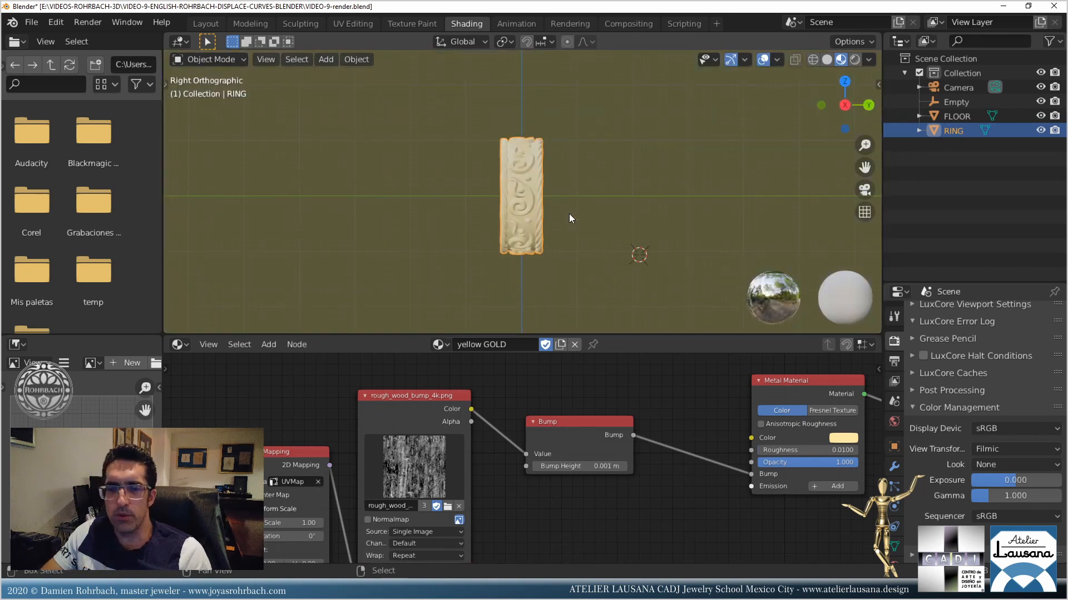
key(shift+d)
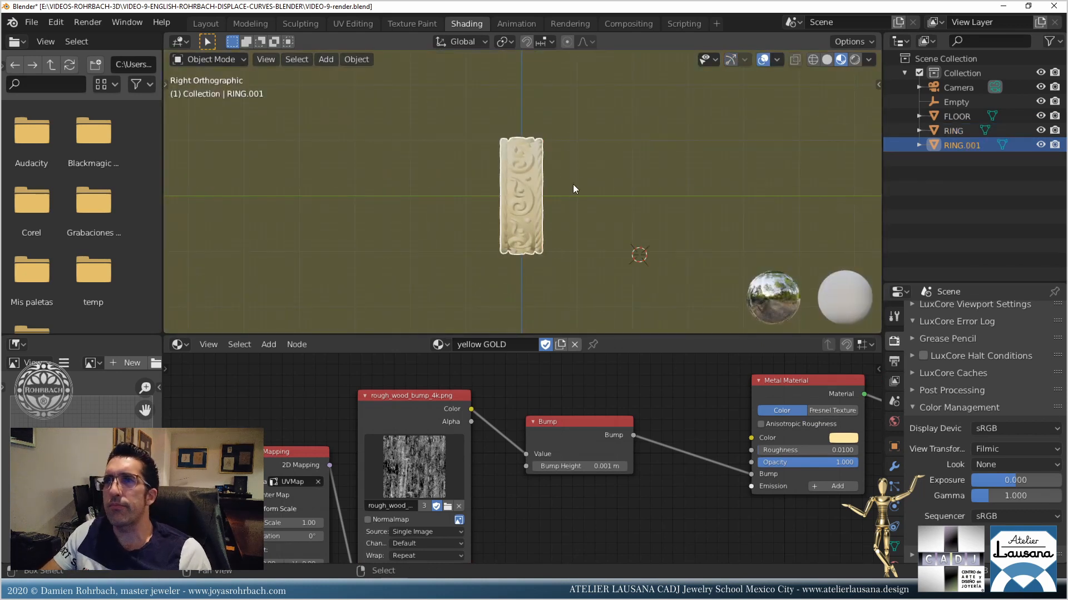
key(Escape)
Rotate the duplicated ring to exactly -90° about the view axis so it lies flat.
key(r)
click(471, 154)
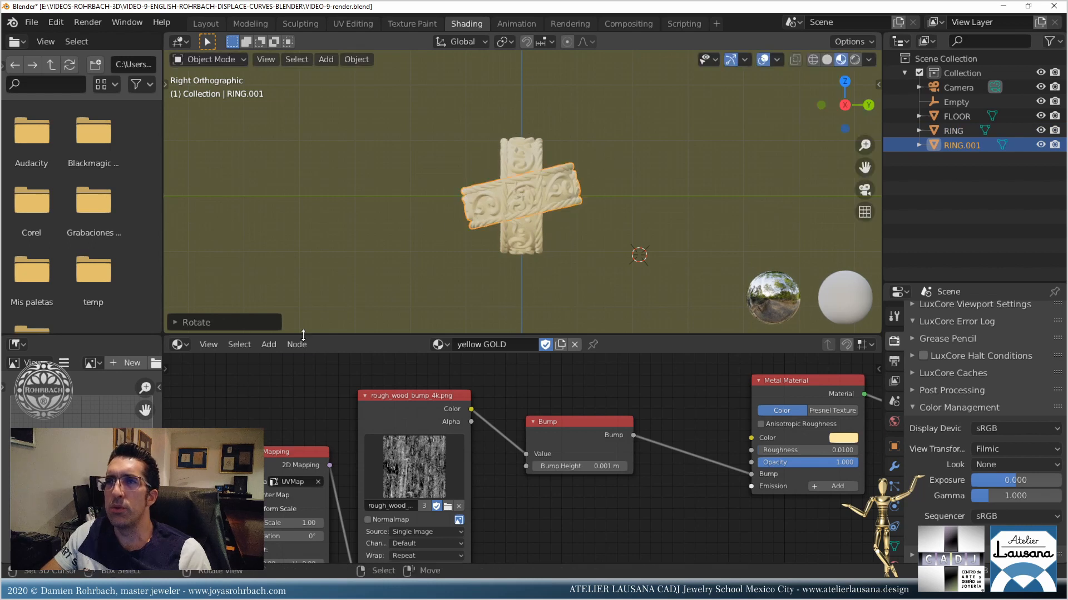
click(222, 323)
click(300, 271)
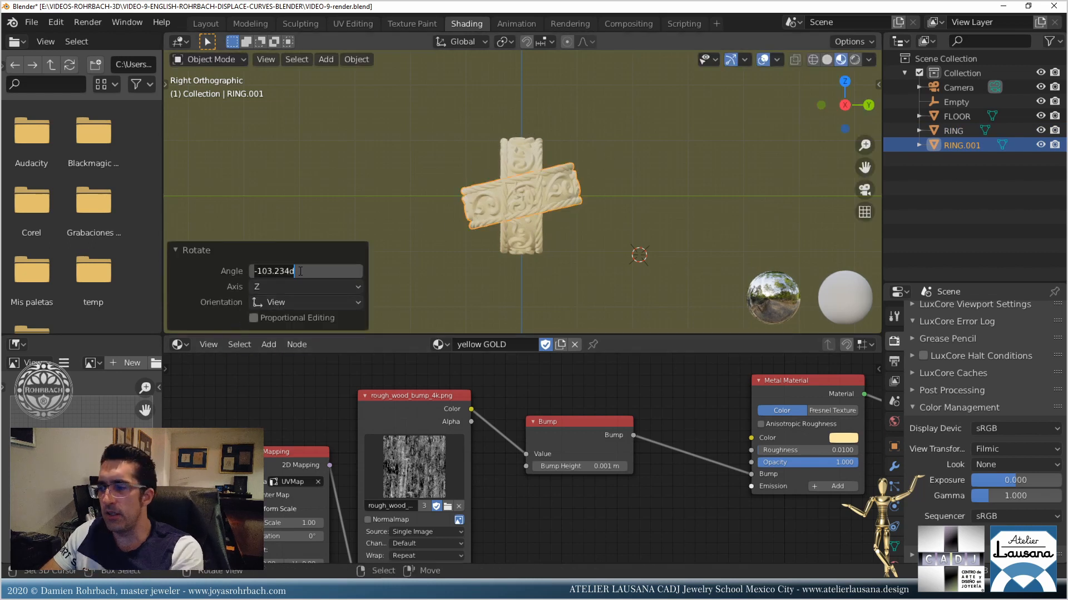
text(-80)
key(BackSpace)
key(BackSpace)
text(90)
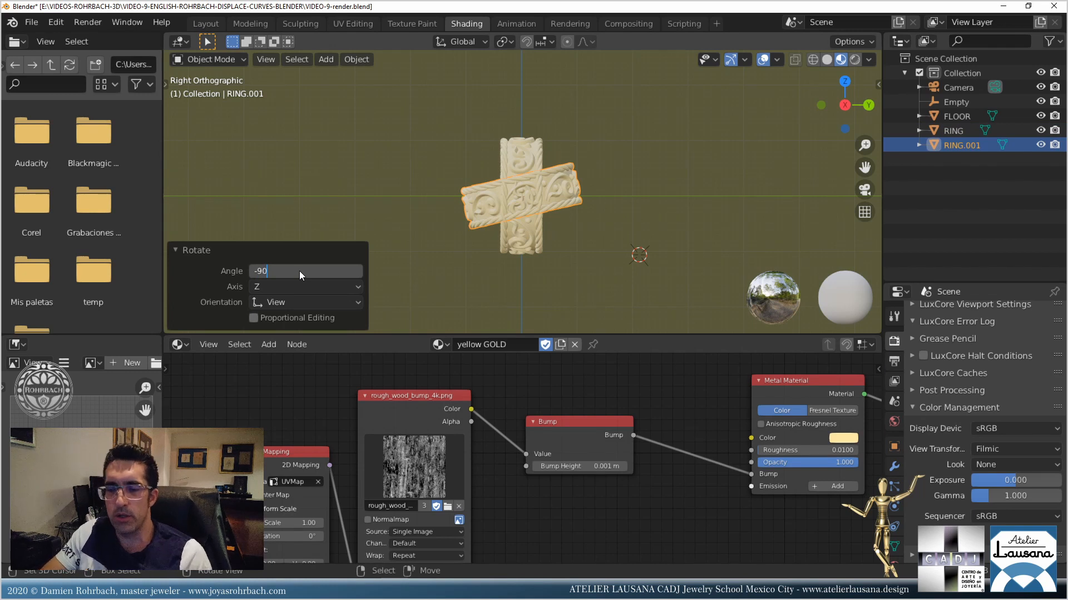
key(Return)
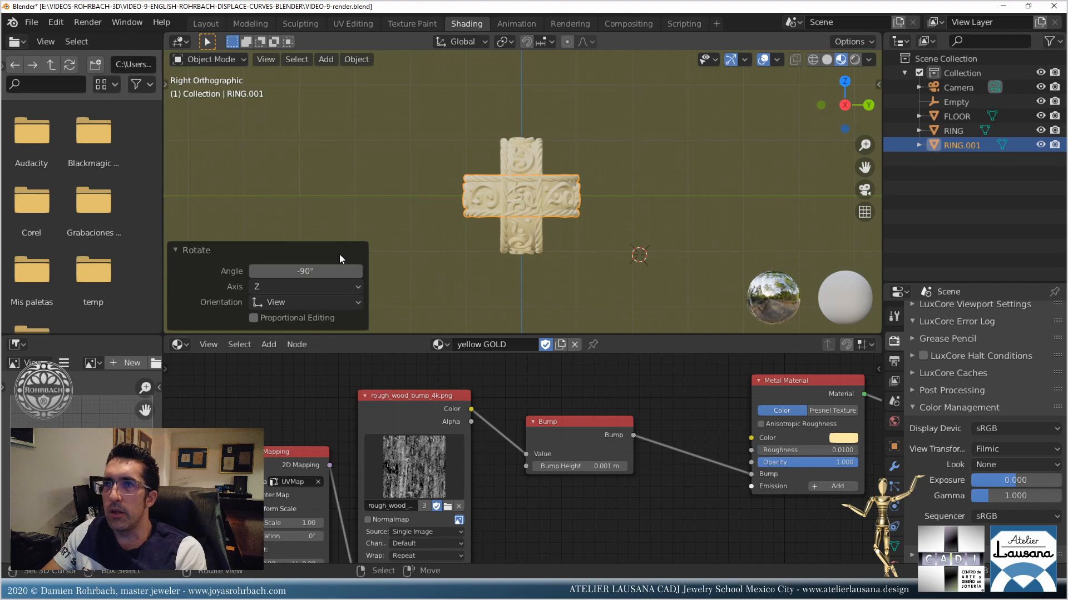
Move the duplicated ring about 26.3 m along X to sit beside the original ring.
middle_drag(489, 206, 560, 239)
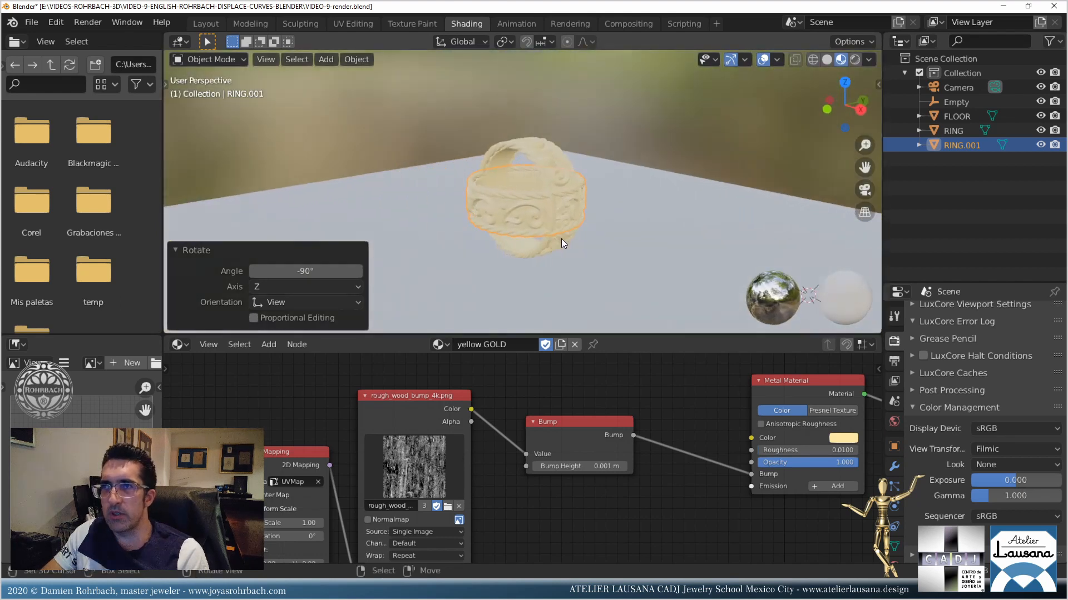
key(g)
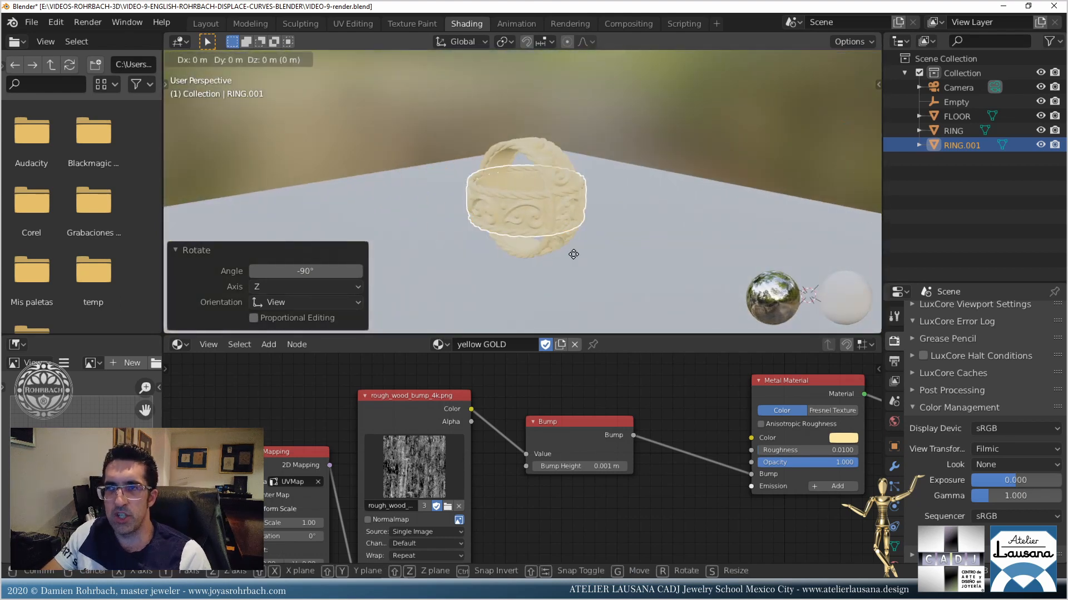
key(x)
click(699, 288)
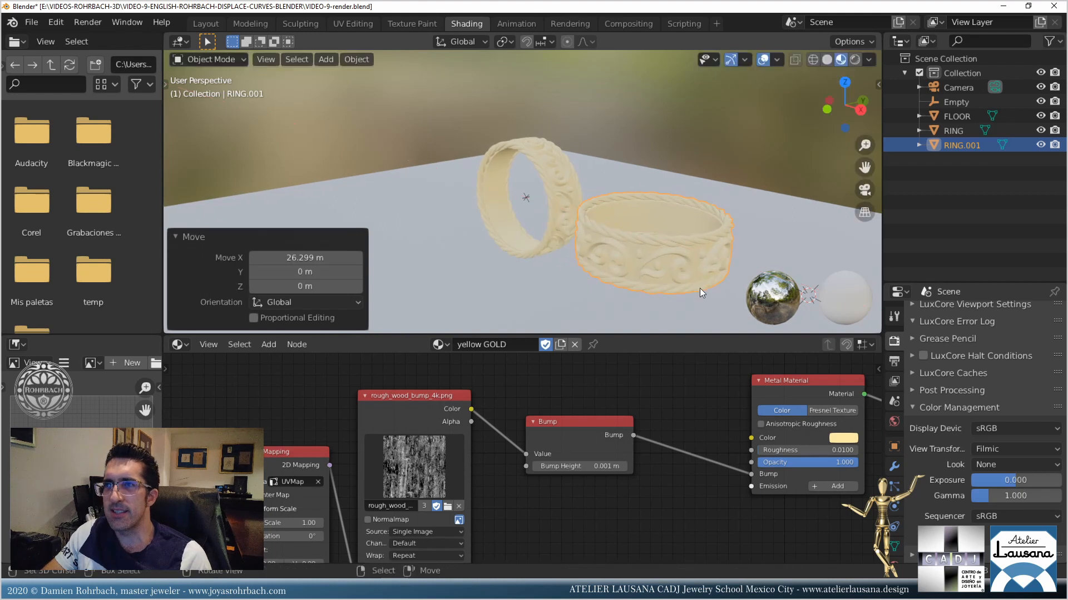
Lower the duplicated ring about 7.04 m along Z onto the floor and save the file.
key(KP_7)
middle_drag(656, 225, 604, 82)
key(g)
key(z)
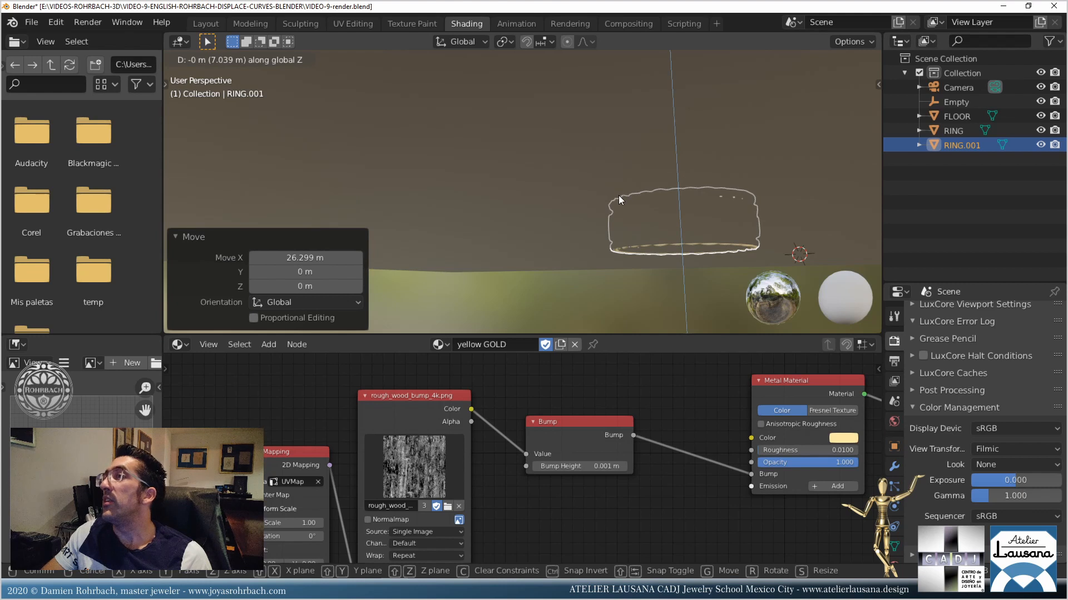
click(618, 195)
scroll(584, 180, down, 3)
middle_drag(566, 173, 615, 239)
key(ctrl+s)
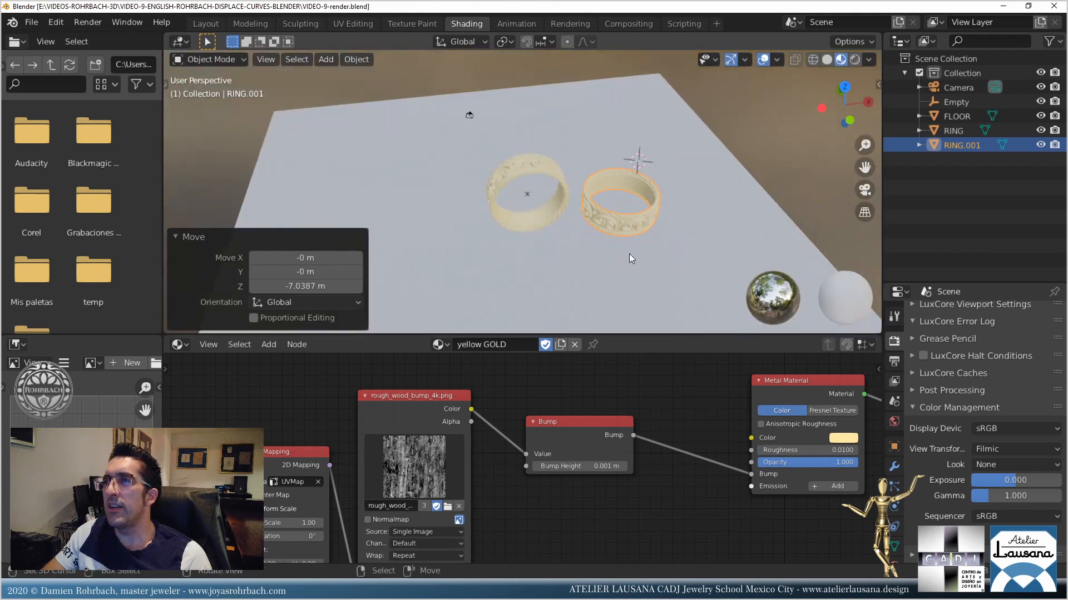
In camera view, move the camera about 10.6 m in X, -4 m in Y and 0.3 m in Z to frame both rings.
key(KP_0)
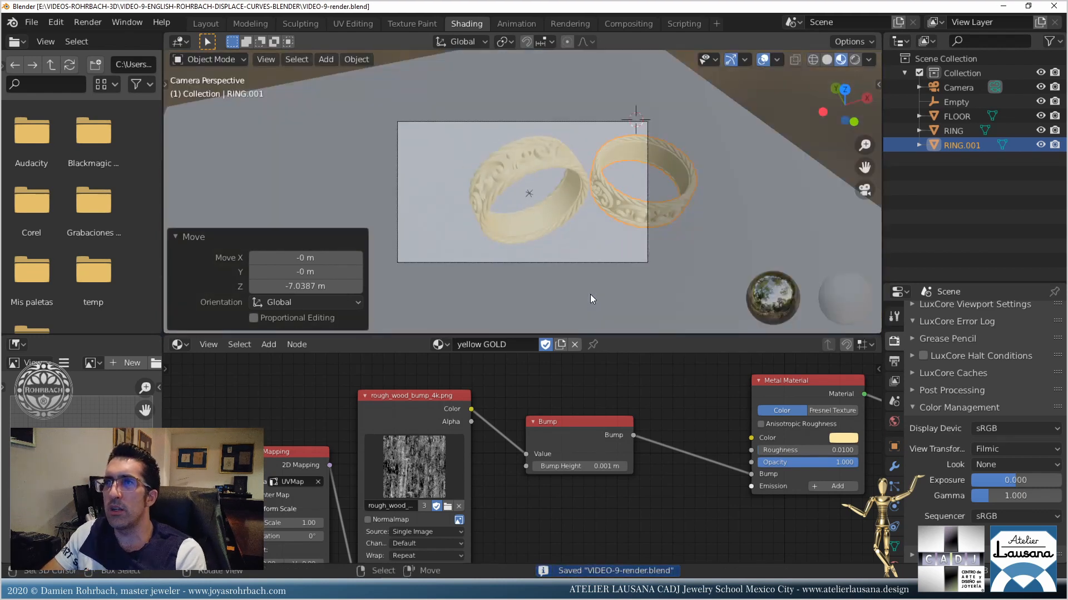
click(974, 87)
key(g)
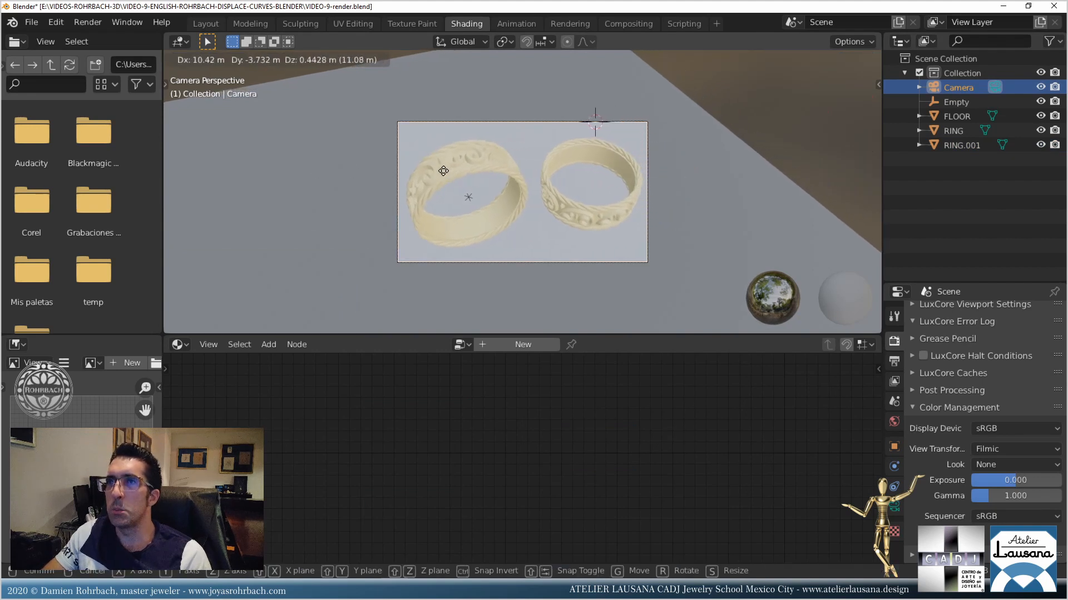
click(456, 181)
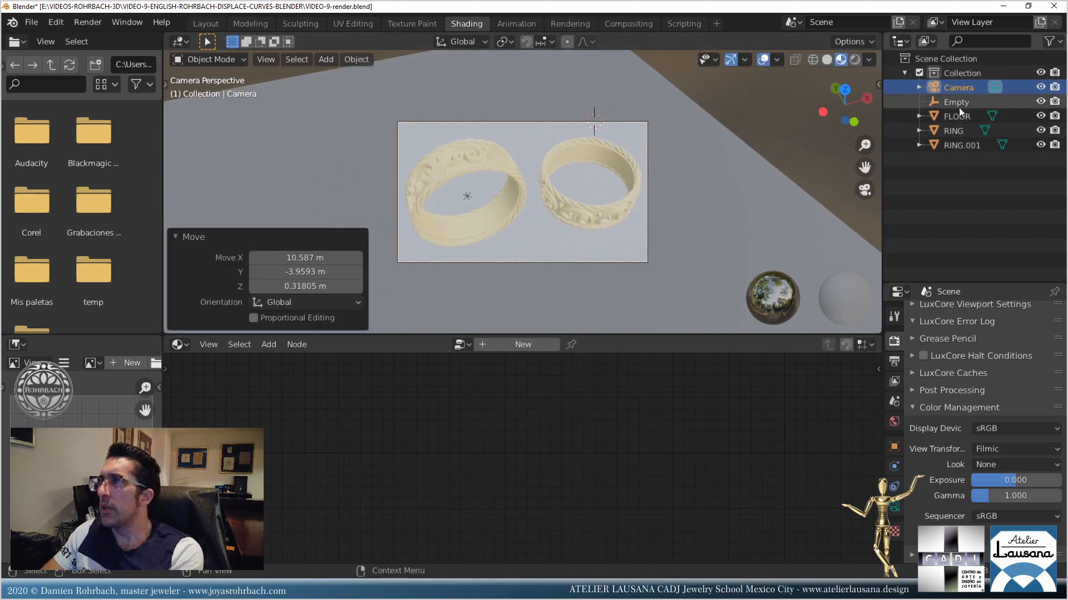
Set the camera's sensor size to 40 mm after trying 45 mm and 42 mm.
click(894, 507)
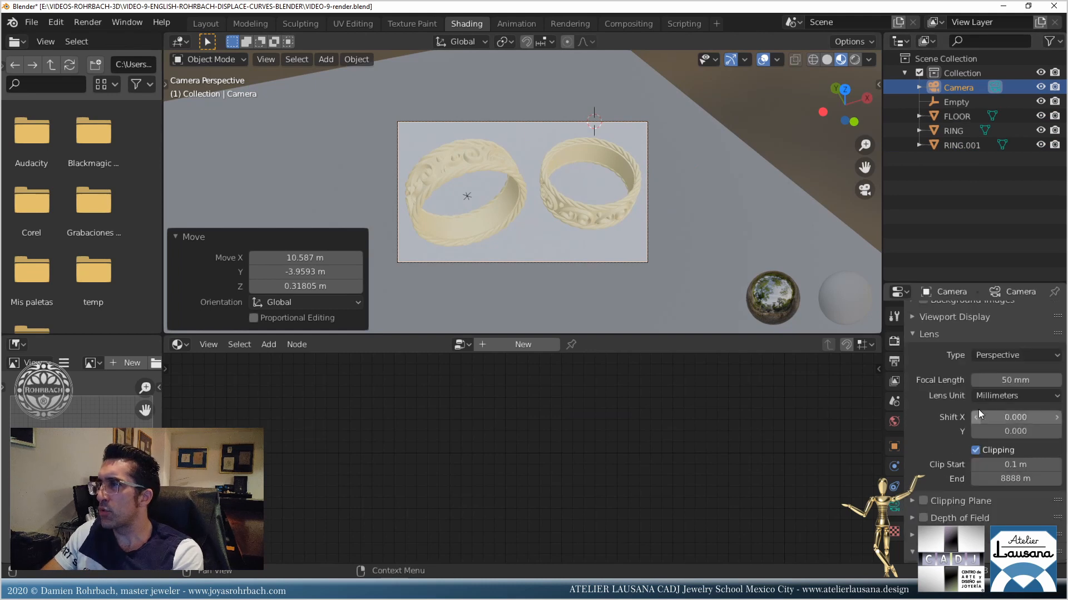
scroll(978, 420, up, 4)
scroll(991, 362, up, 1)
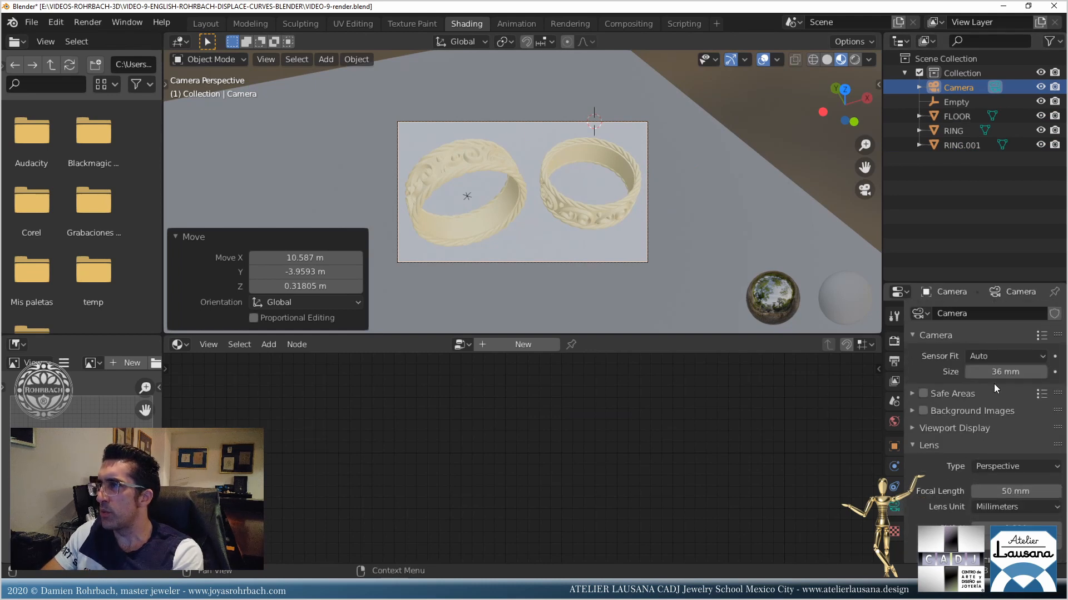
click(1000, 372)
text(3180)
key(Return)
click(1000, 375)
text(45)
key(Return)
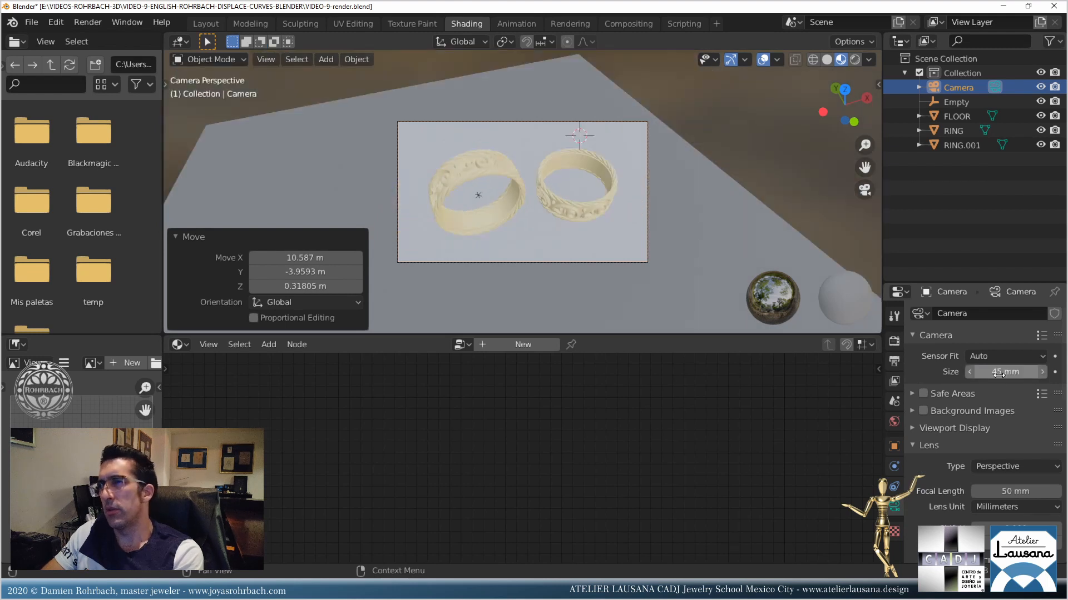
click(999, 373)
text(42)
key(Return)
click(998, 373)
text(40)
key(Return)
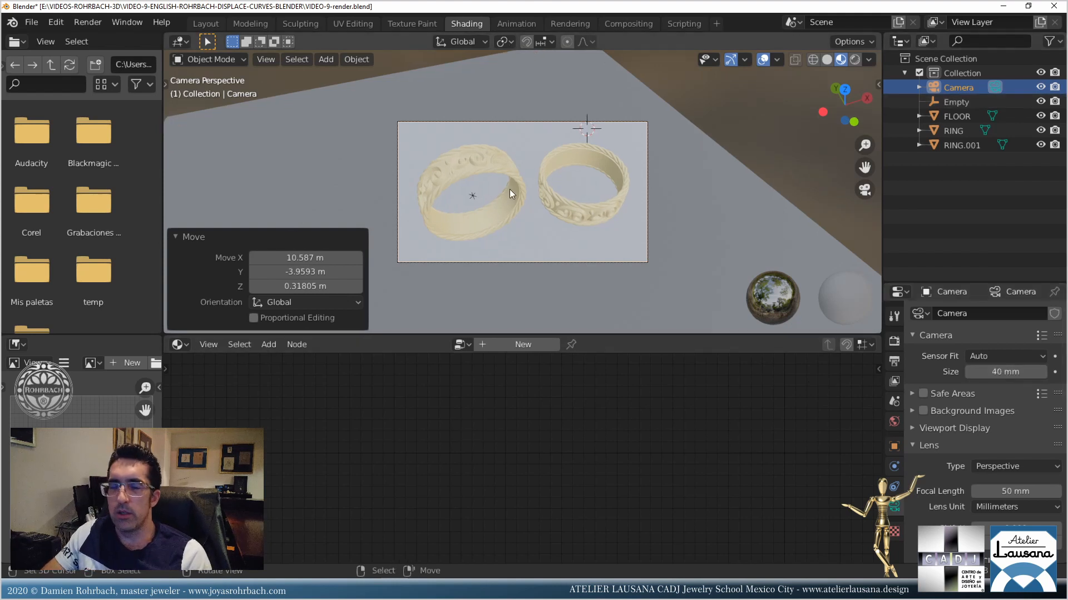
Nudge the camera about 0.1 m to refine the framing of both rings and save the file.
key(g)
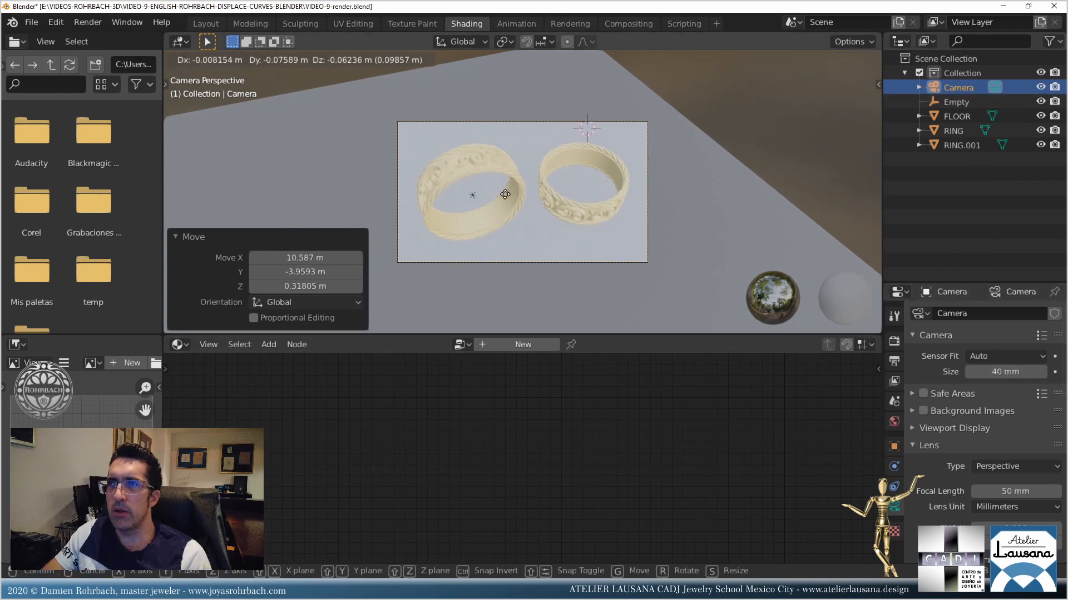
click(528, 210)
key(ctrl+s)
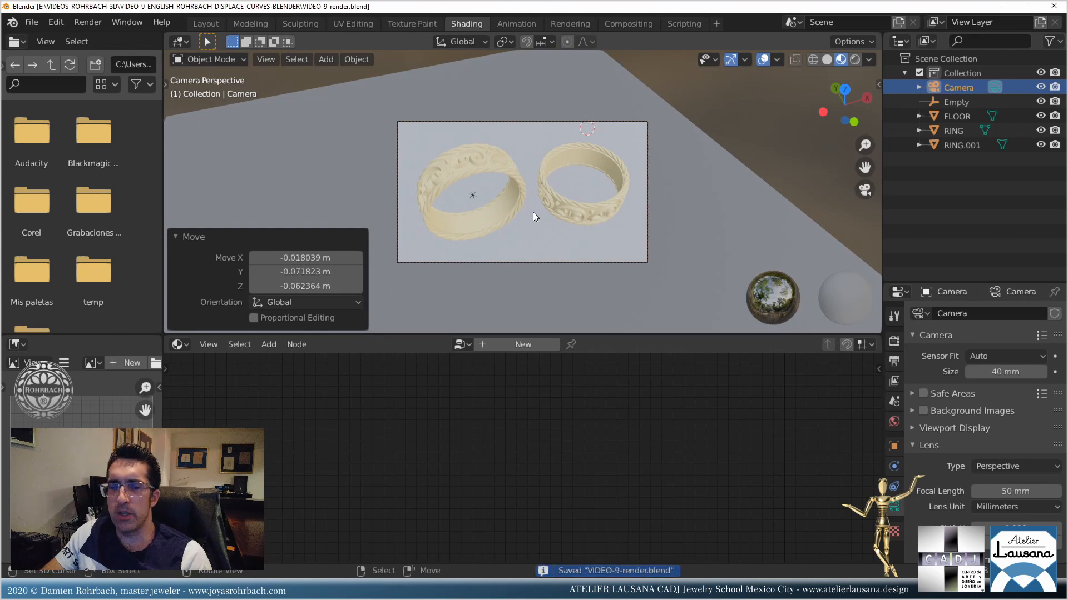
Set the 3D viewport's clip end distance to 7500 m.
key(n)
click(874, 139)
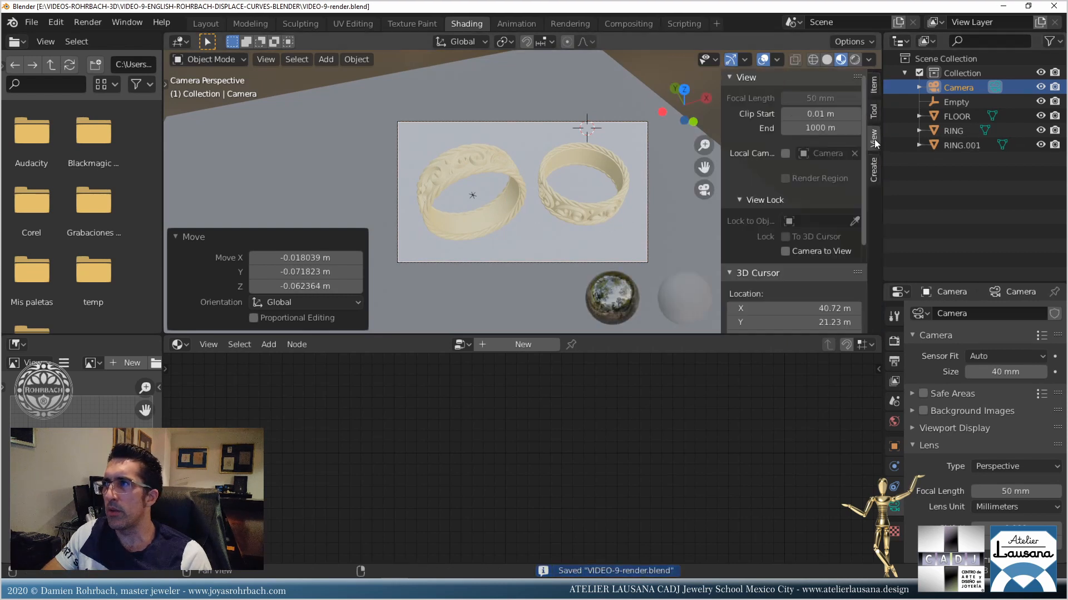
click(822, 128)
text(7500)
key(Return)
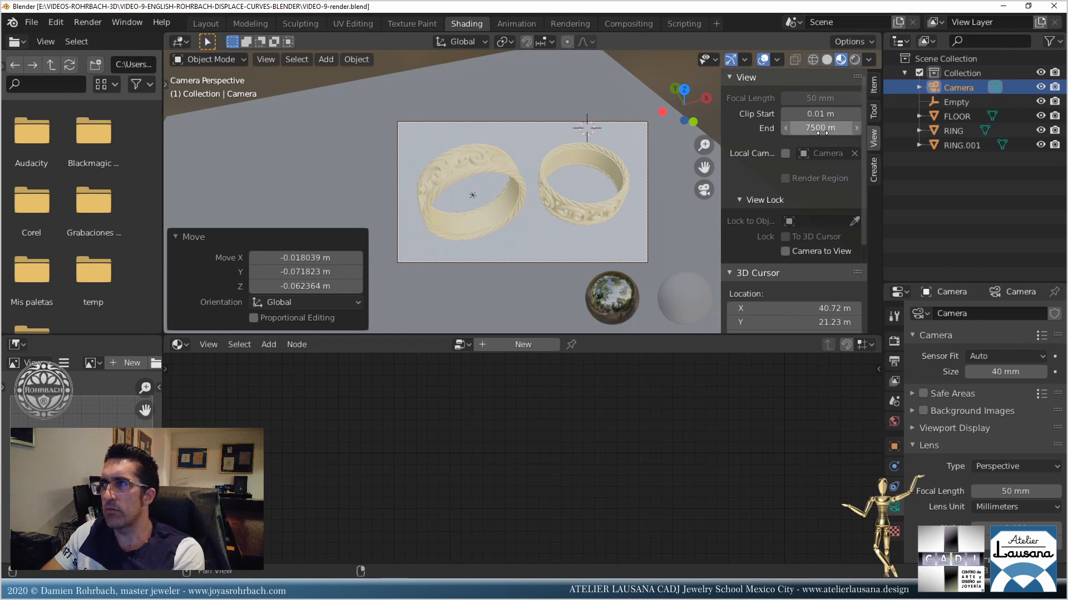
Give the second ring its own copy of the yellow GOLD material and rename it "white gold".
click(605, 152)
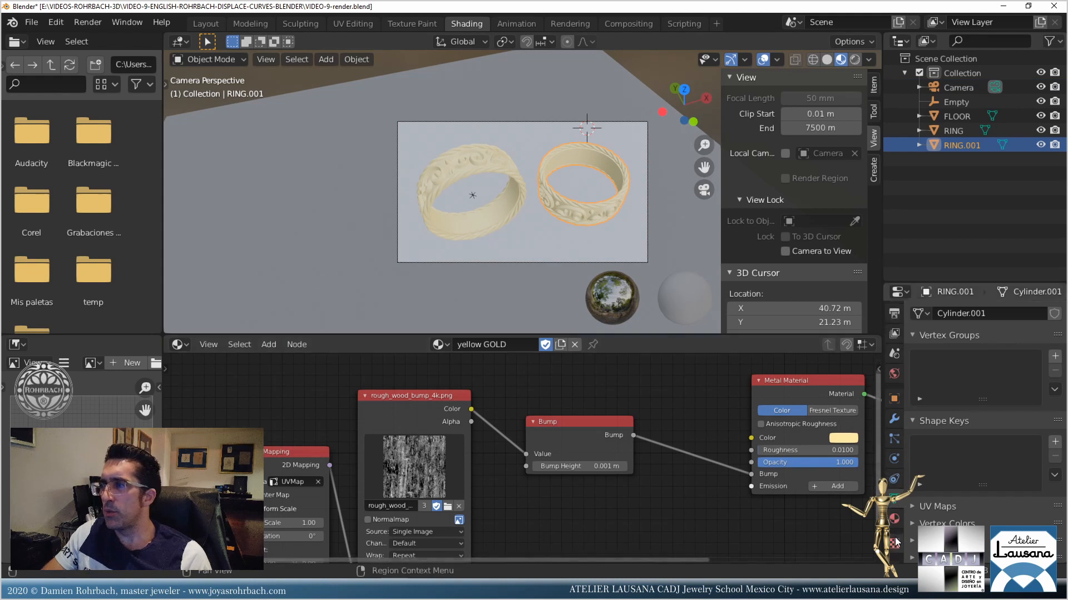
click(895, 524)
click(1008, 360)
double_click(941, 360)
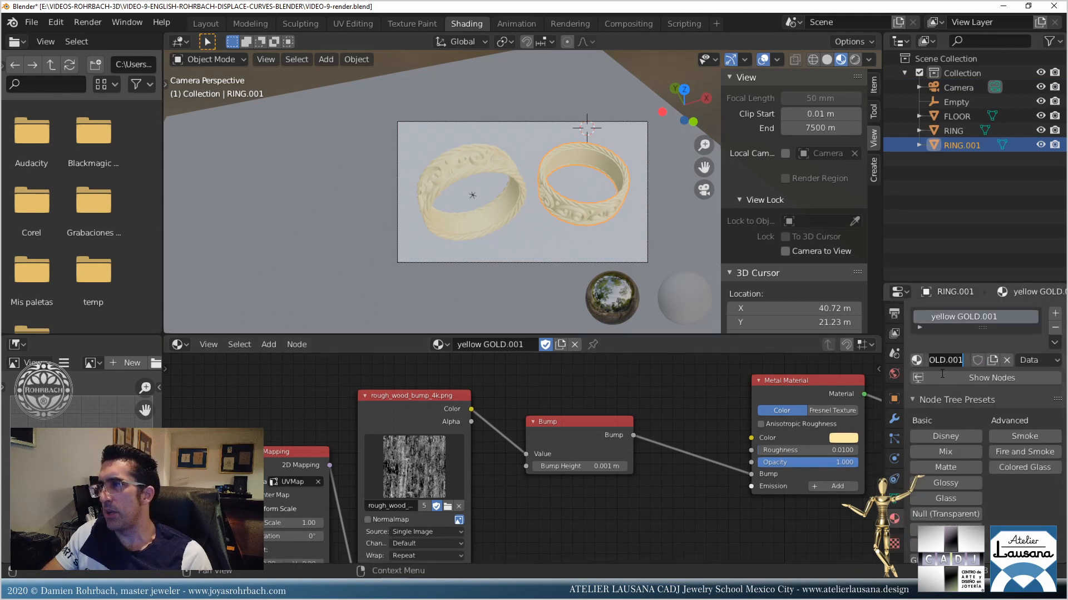
text(white gold)
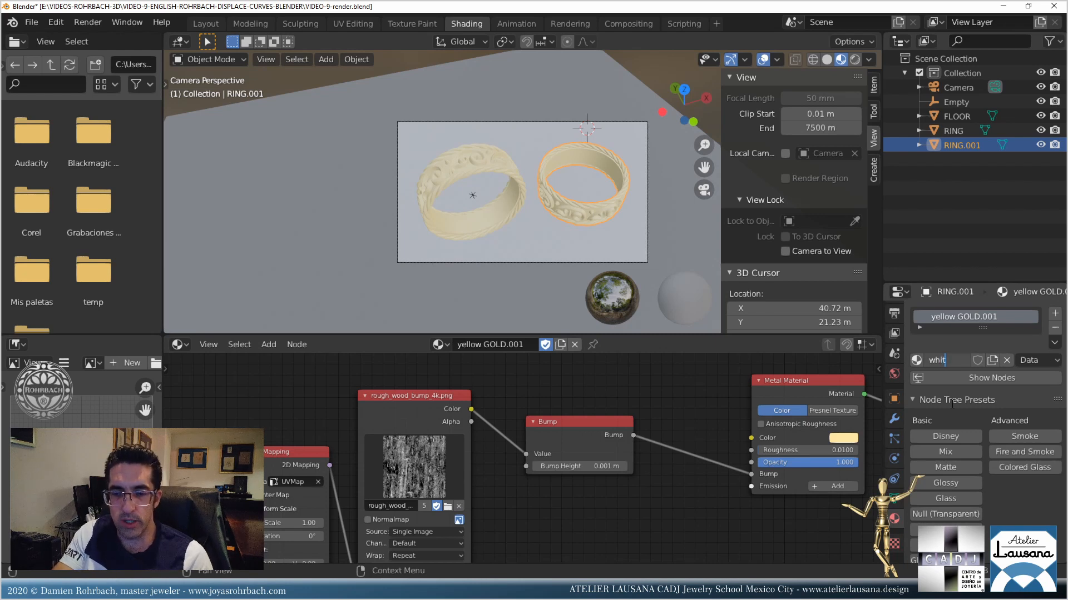
key(Return)
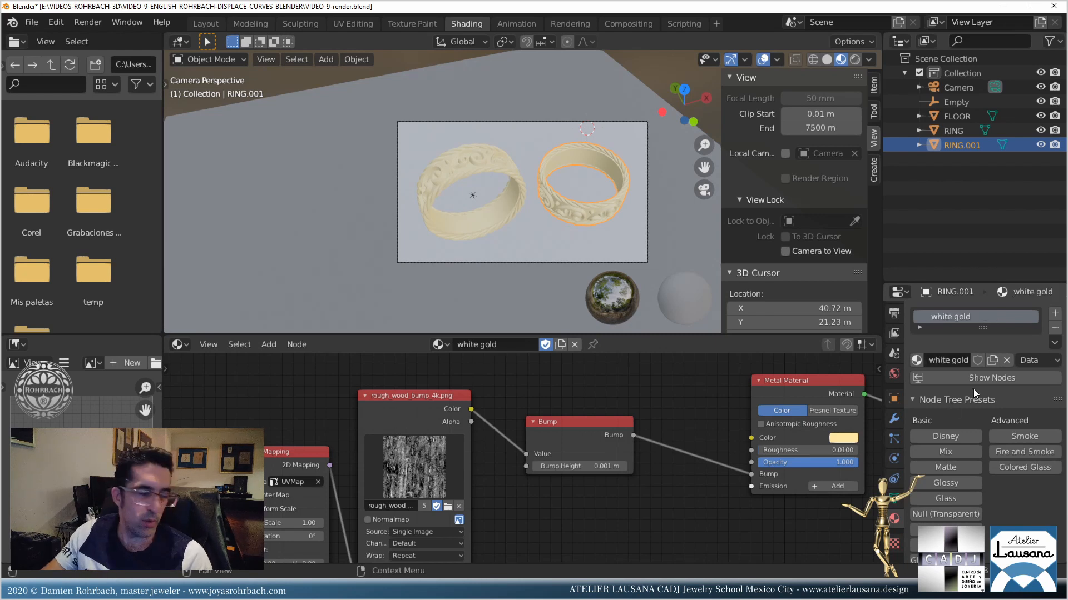
Make the white gold Metal node's color pure white by setting its green and blue RGB values to 1, and save the file.
click(840, 437)
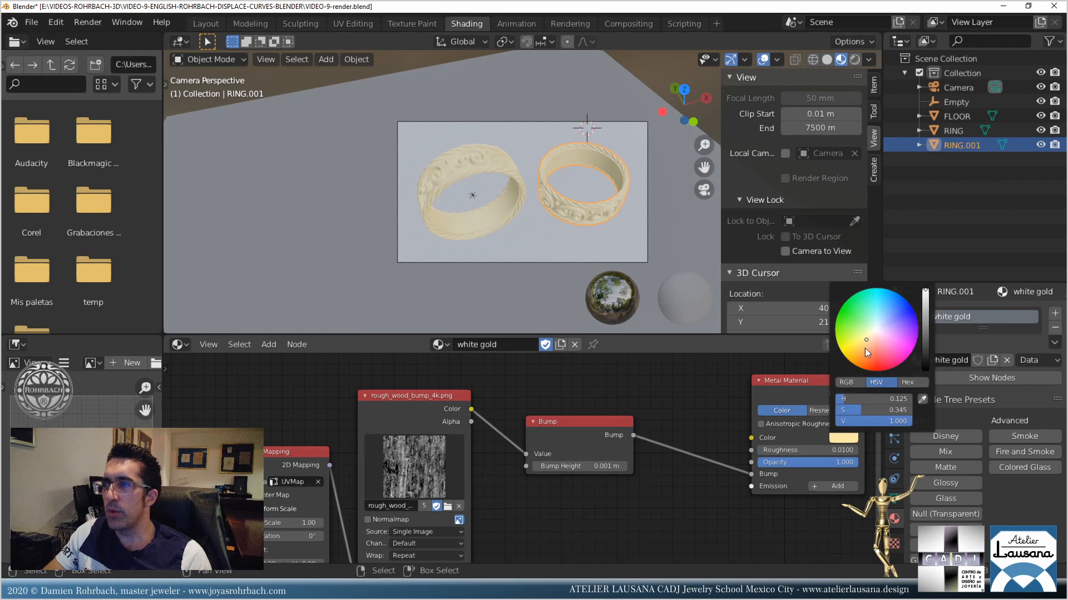
click(845, 382)
click(870, 412)
text(1)
click(884, 421)
text(1)
key(Return)
key(ctrl+s)
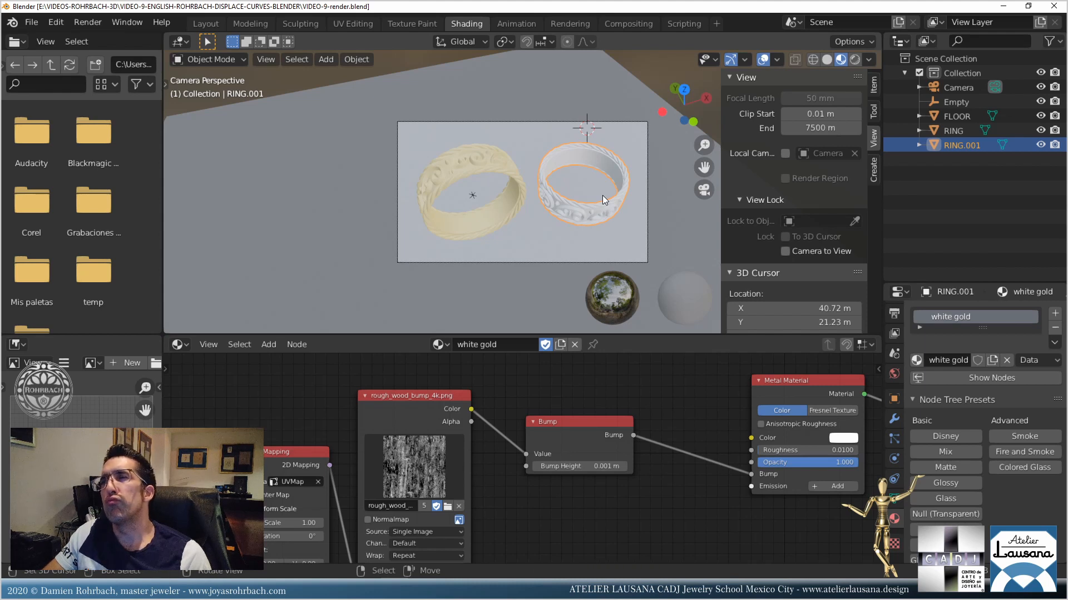
Render the camera view of both rings, inspect the image and its available passes, and close the render result.
click(100, 22)
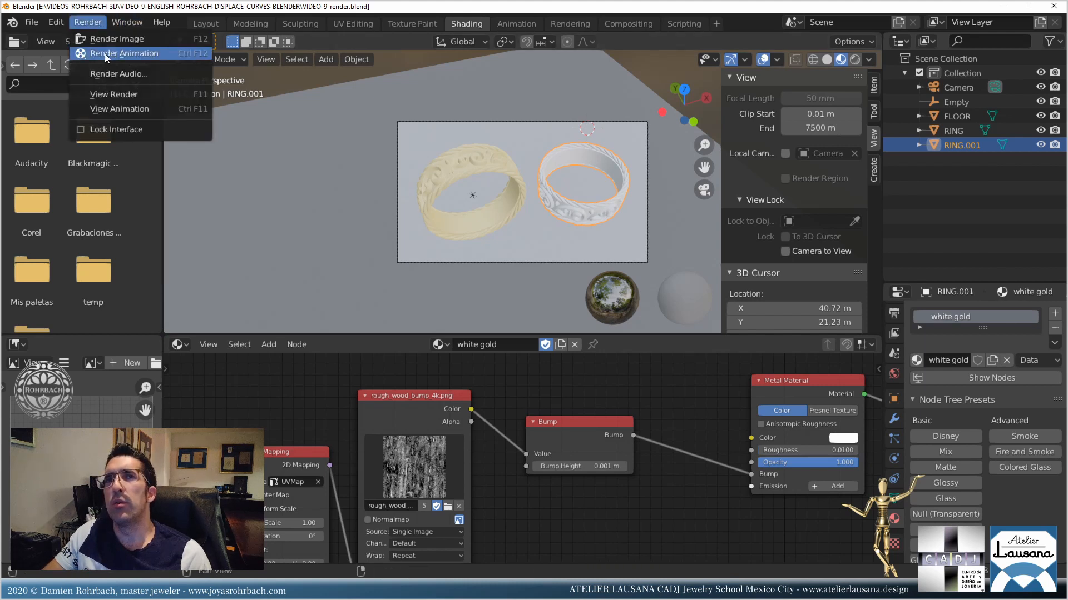
click(129, 94)
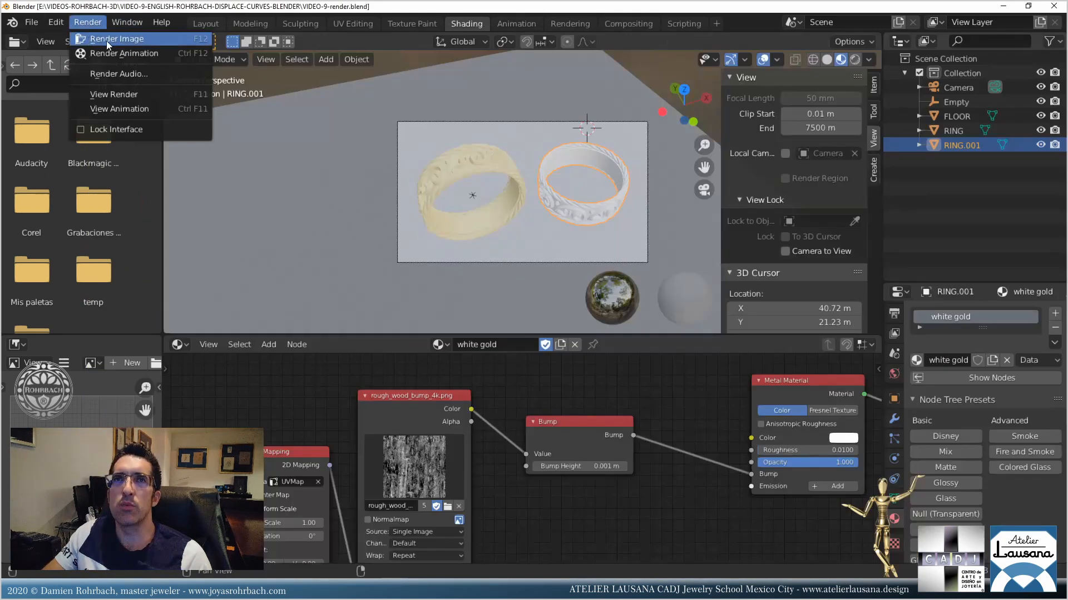
click(106, 40)
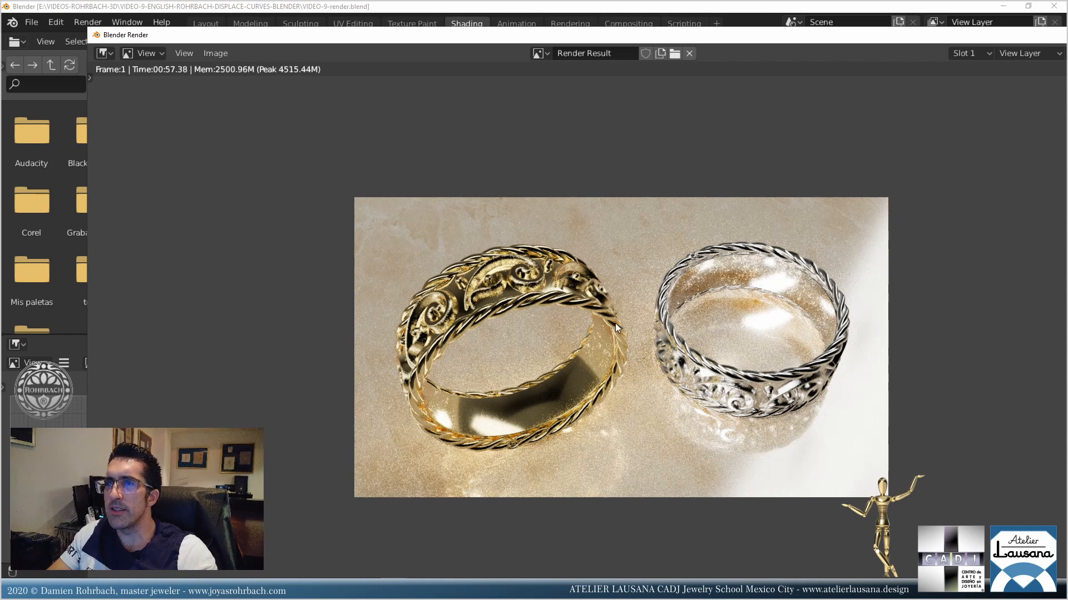
drag(973, 37, 878, 51)
click(904, 38)
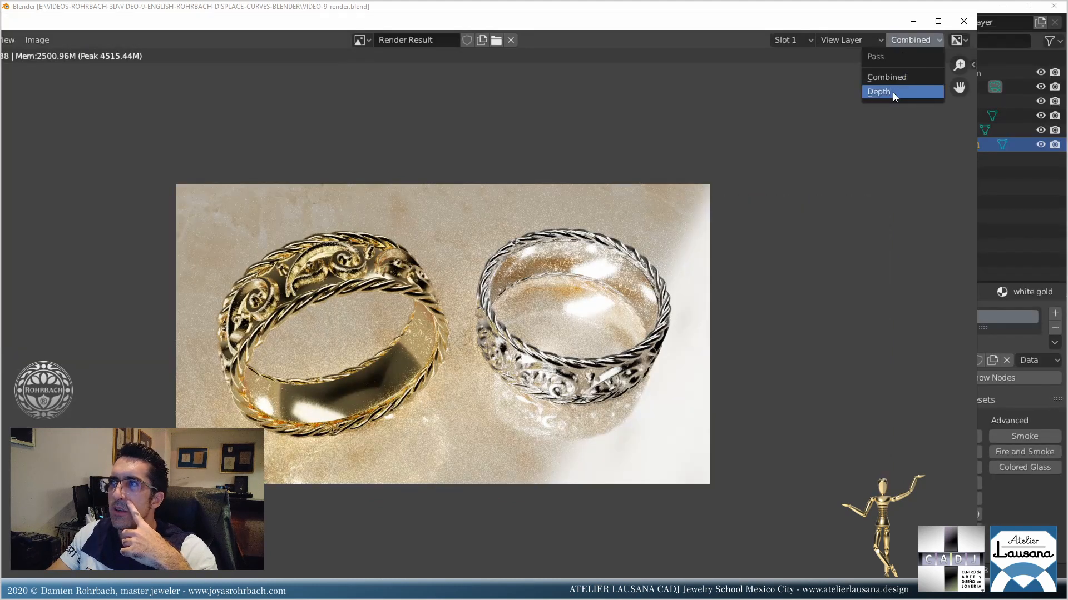
click(963, 22)
Choose a Look preset for the Filmic view transform in the scene's color management.
click(894, 333)
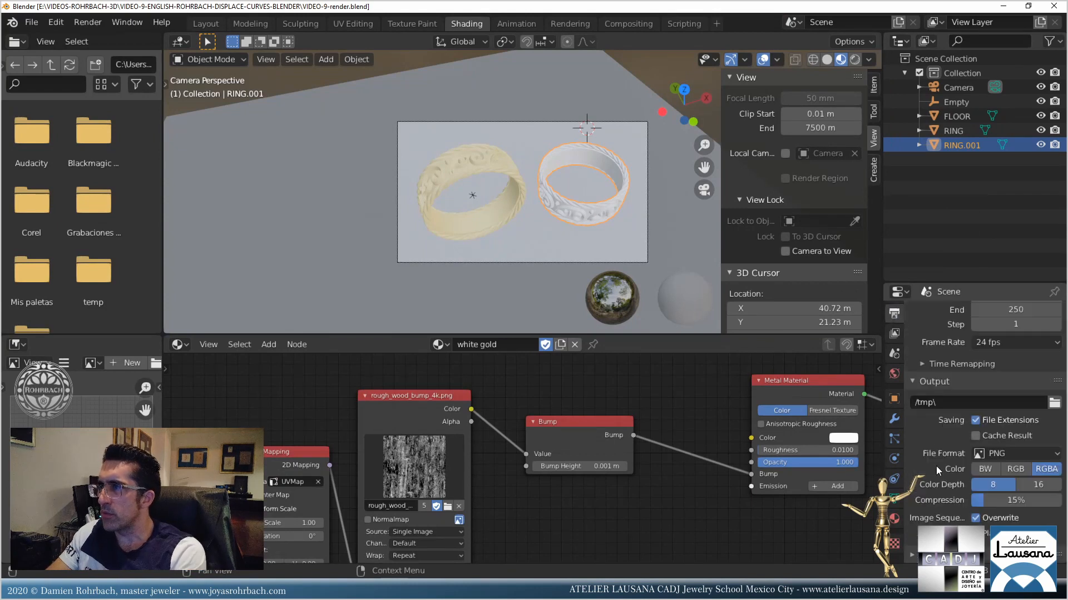
scroll(939, 432, up, 1)
scroll(939, 432, up, 1)
scroll(895, 346, up, 2)
click(894, 343)
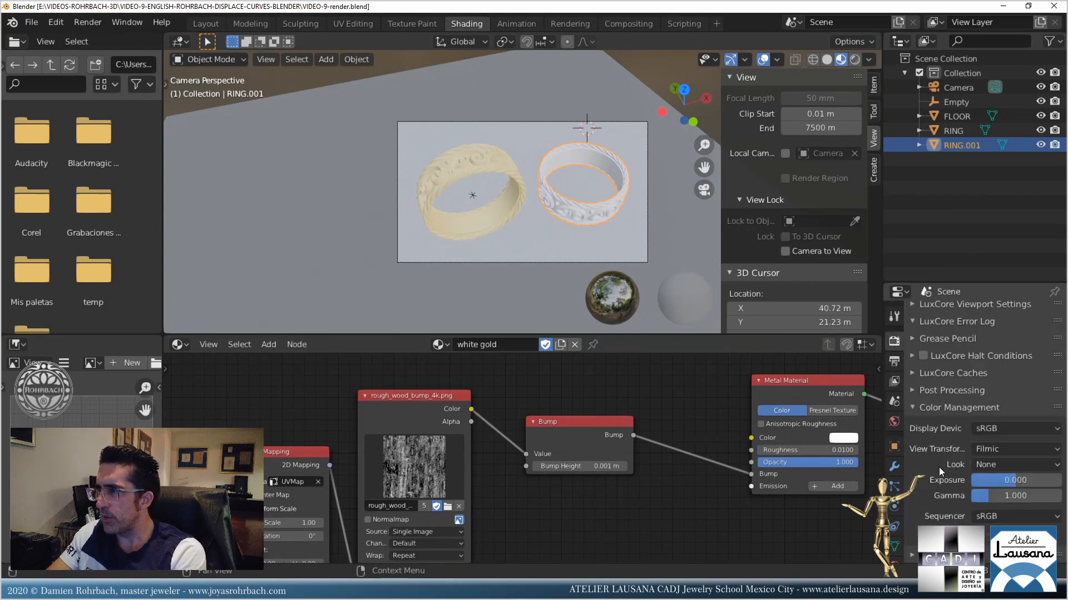
click(1016, 464)
click(970, 431)
Enable Clamping in the LuxCore render settings and apply the suggested Max Brightness value of 124.29.
scroll(944, 471, up, 4)
scroll(943, 480, up, 3)
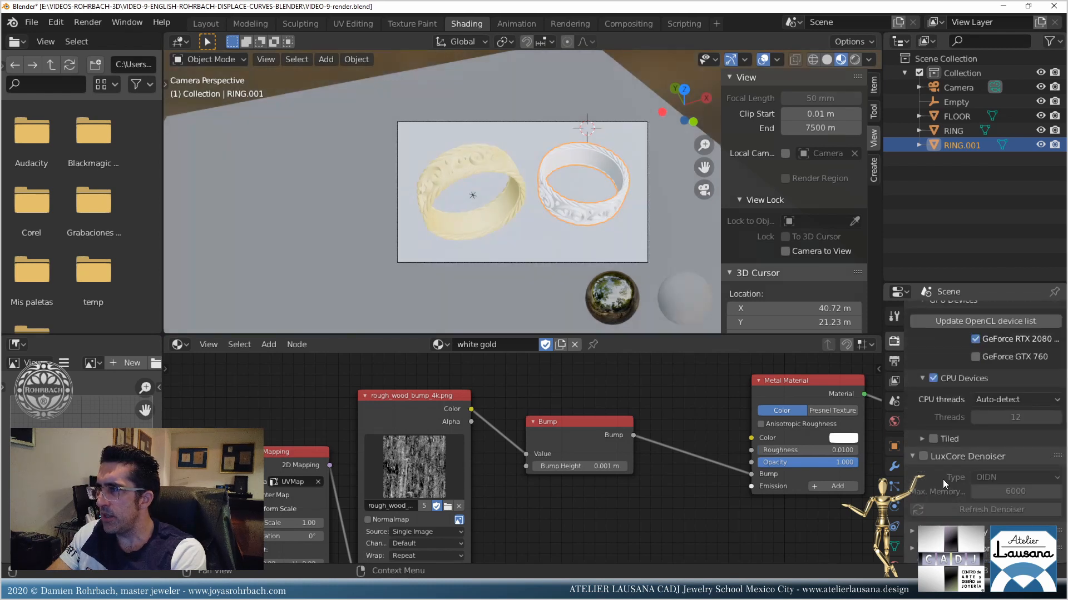
scroll(943, 479, up, 3)
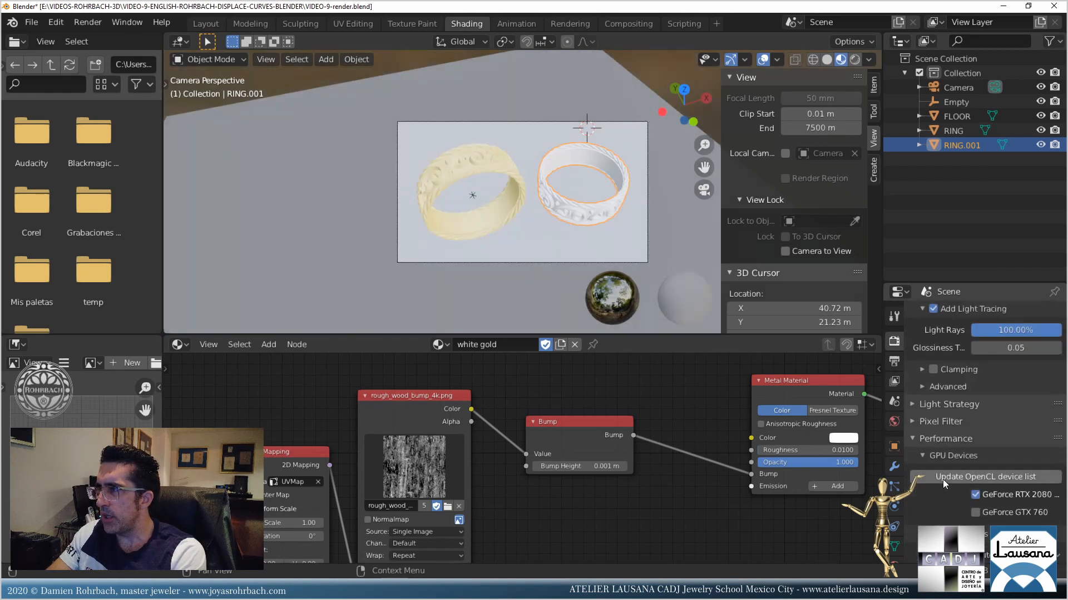
click(920, 368)
click(933, 369)
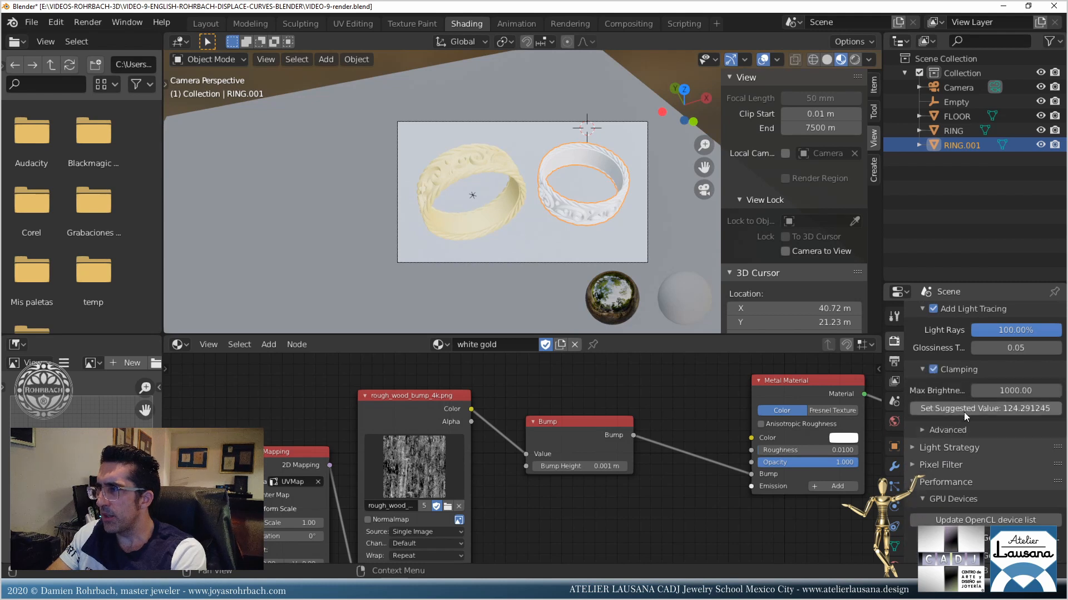
click(981, 411)
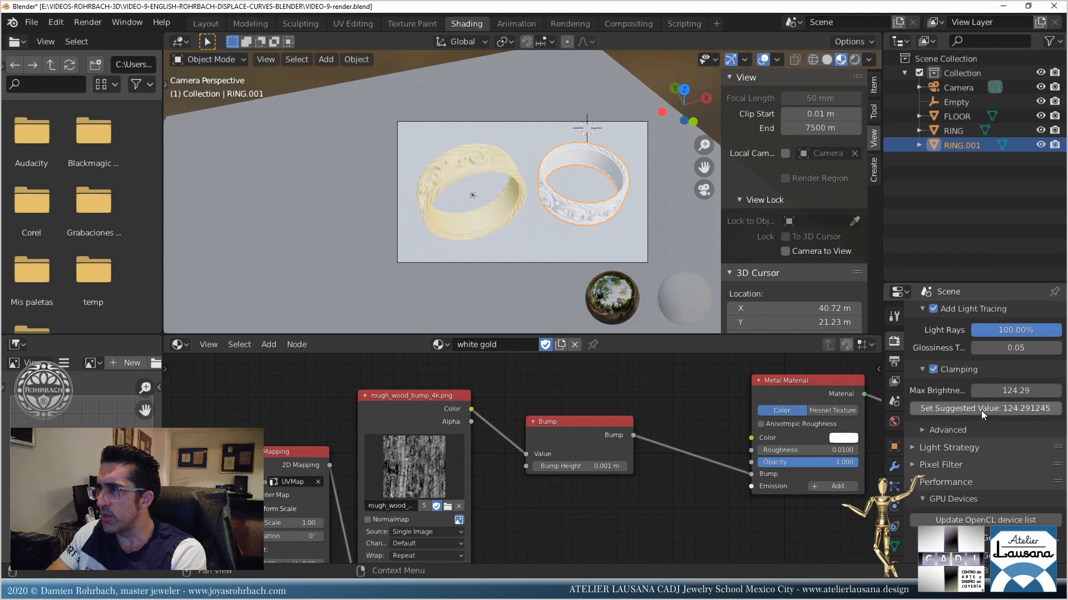
Enable the LuxCore Denoiser of type OIDN with its maximum memory set to 6500.
click(912, 448)
scroll(932, 482, down, 4)
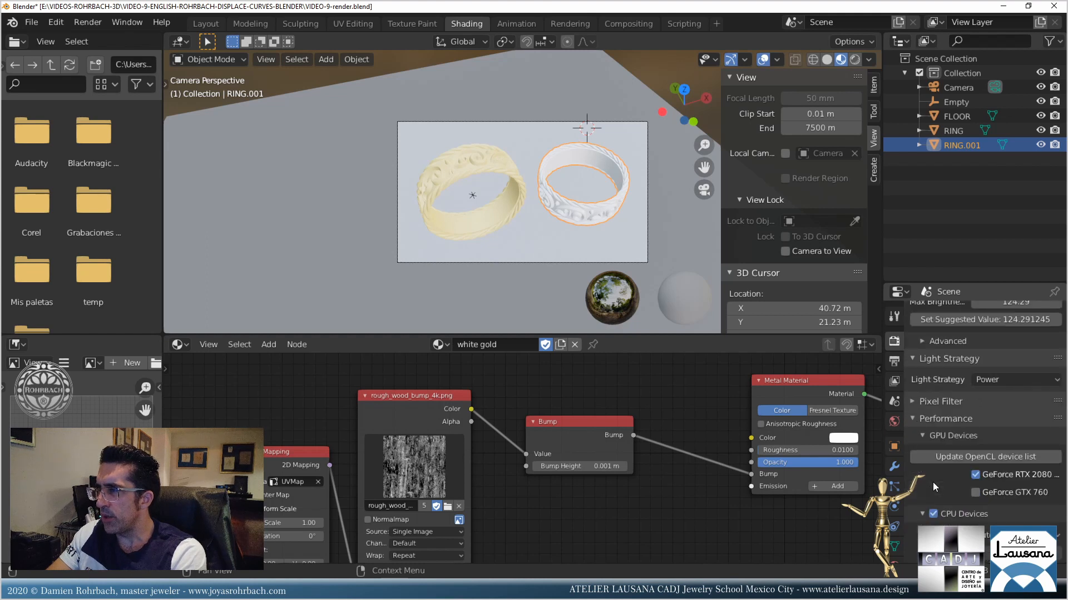
scroll(933, 482, up, 8)
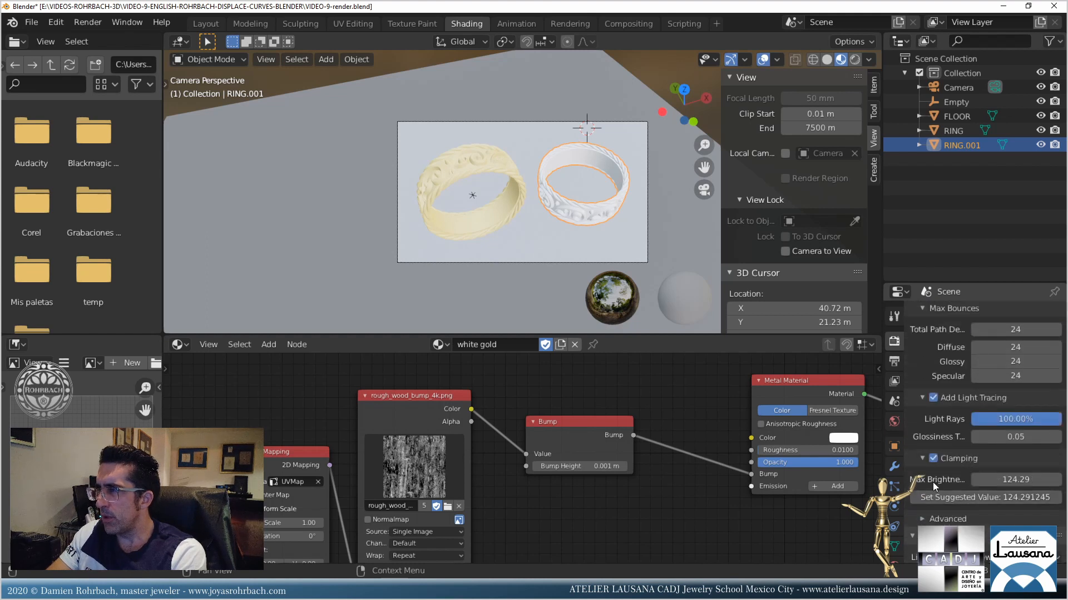
scroll(932, 482, up, 4)
scroll(933, 482, down, 15)
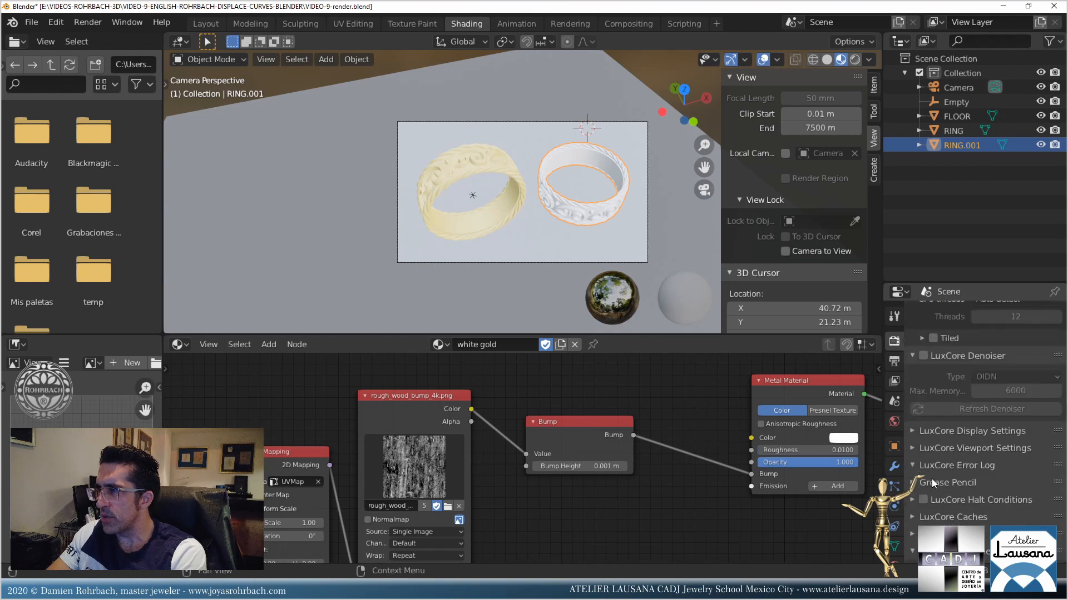
click(923, 356)
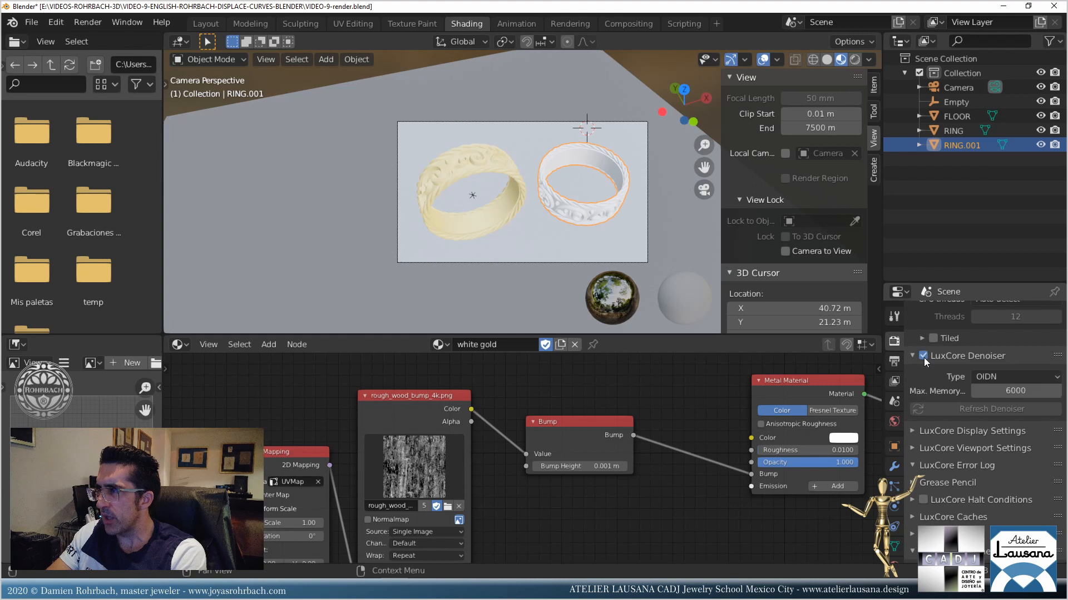
click(1011, 391)
text(650)
key(Return)
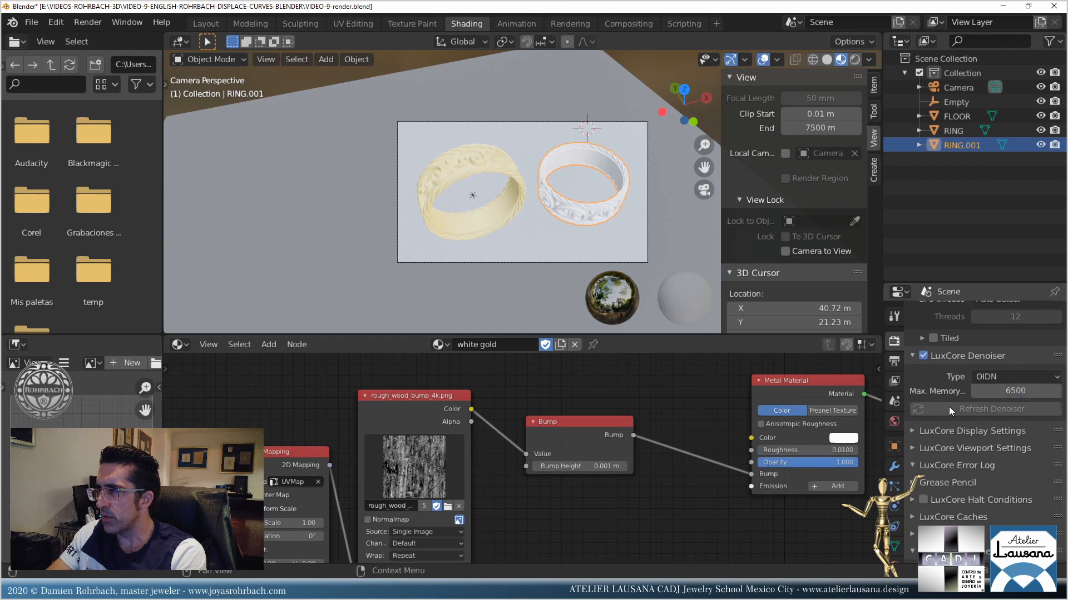
Move the Empty up about 10 m to the upper front edge of the yellow gold ring, working in the right orthographic view.
scroll(952, 418, up, 10)
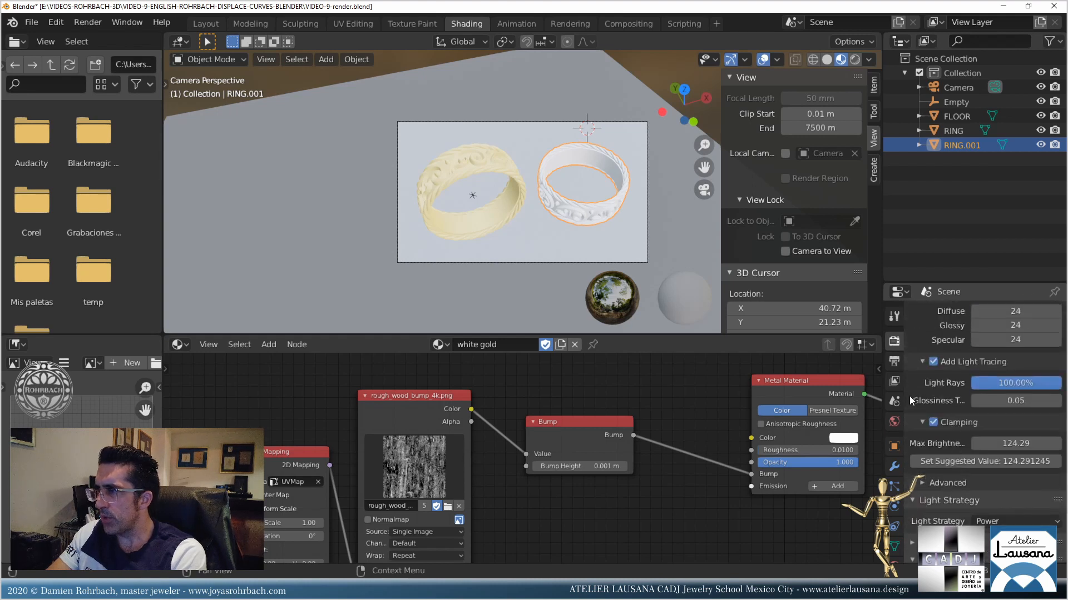
click(959, 86)
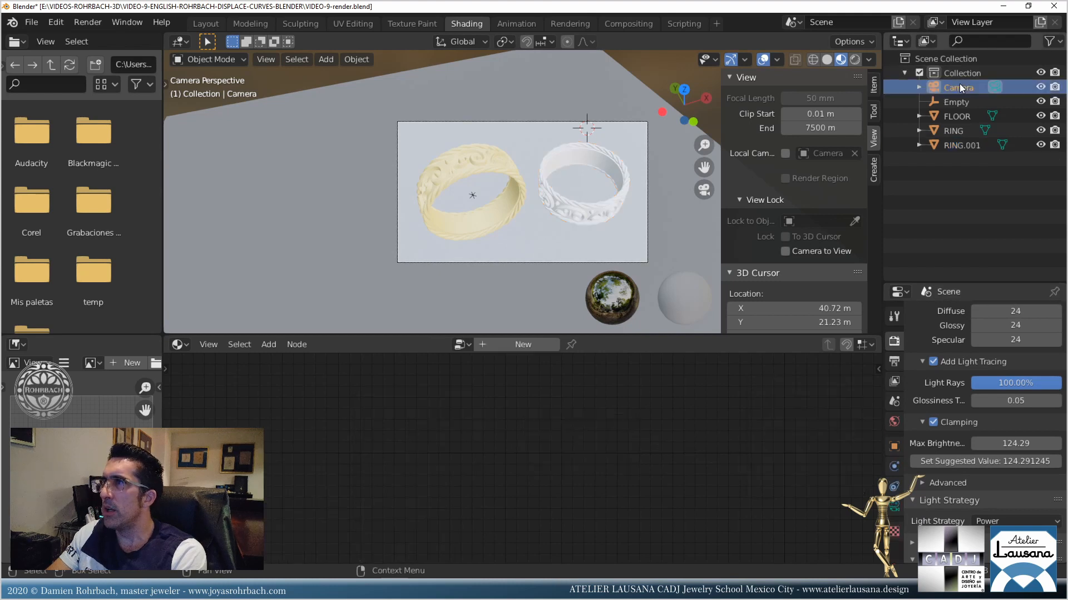
click(471, 196)
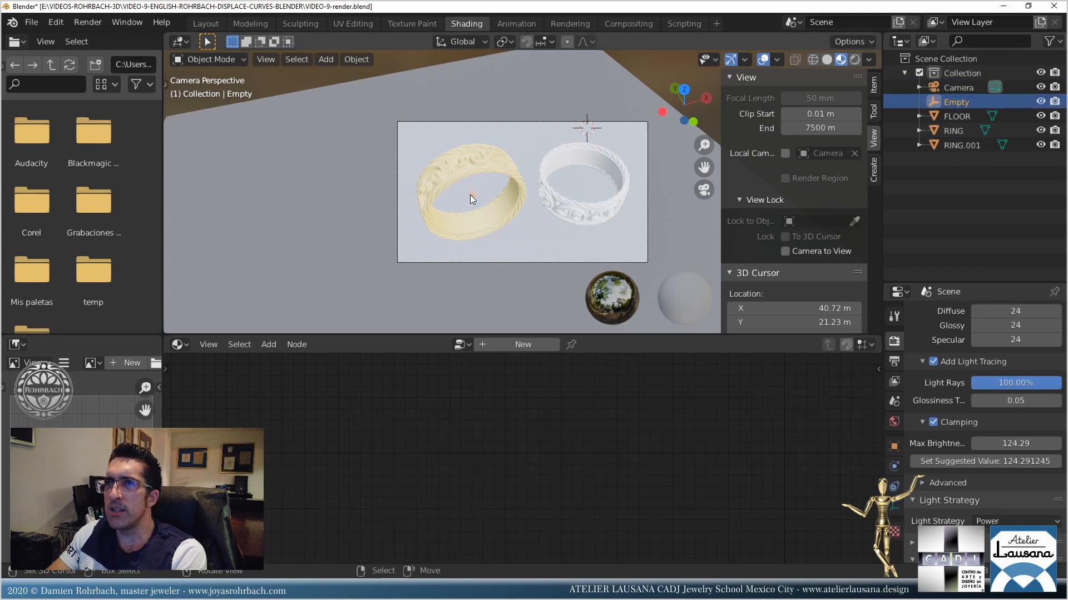
key(KP_3)
scroll(517, 184, up, 2)
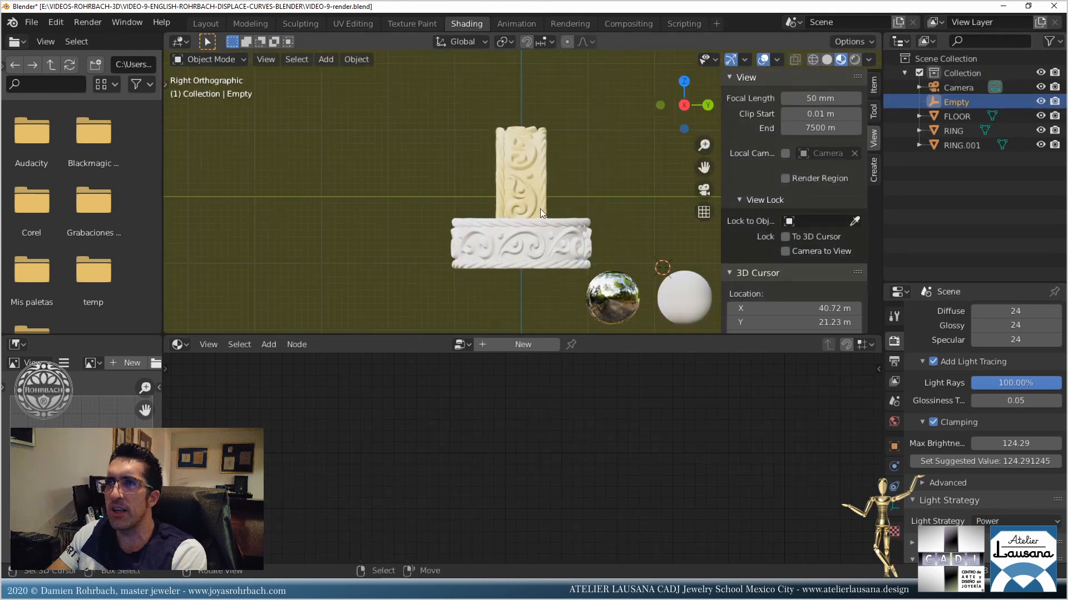
key(g)
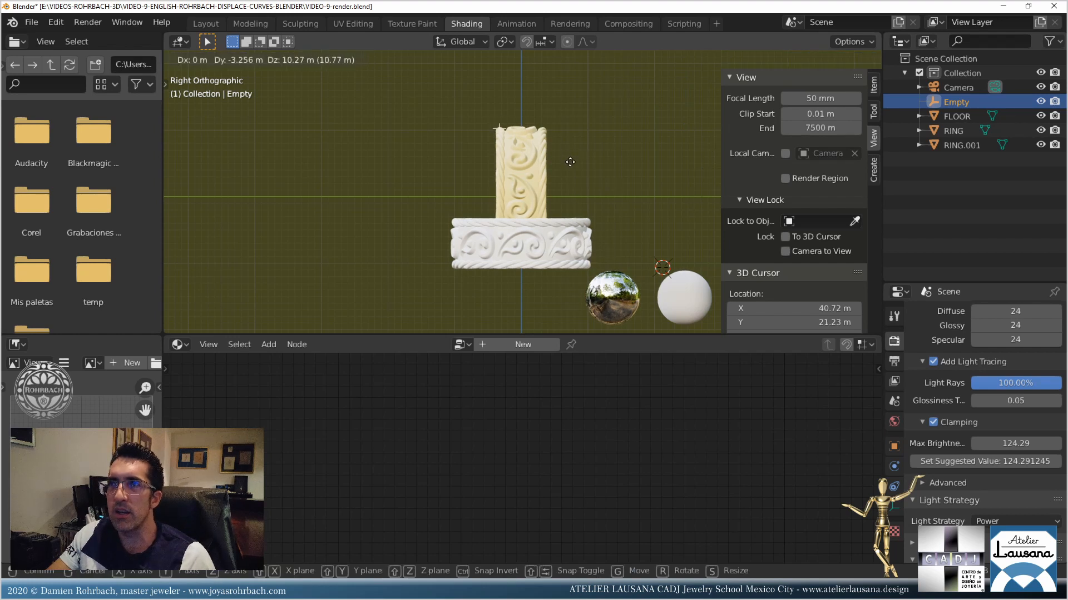
click(565, 159)
Rename the Empty as DOF and save the file.
double_click(951, 102)
text(DOF)
key(Return)
key(ctrl+s)
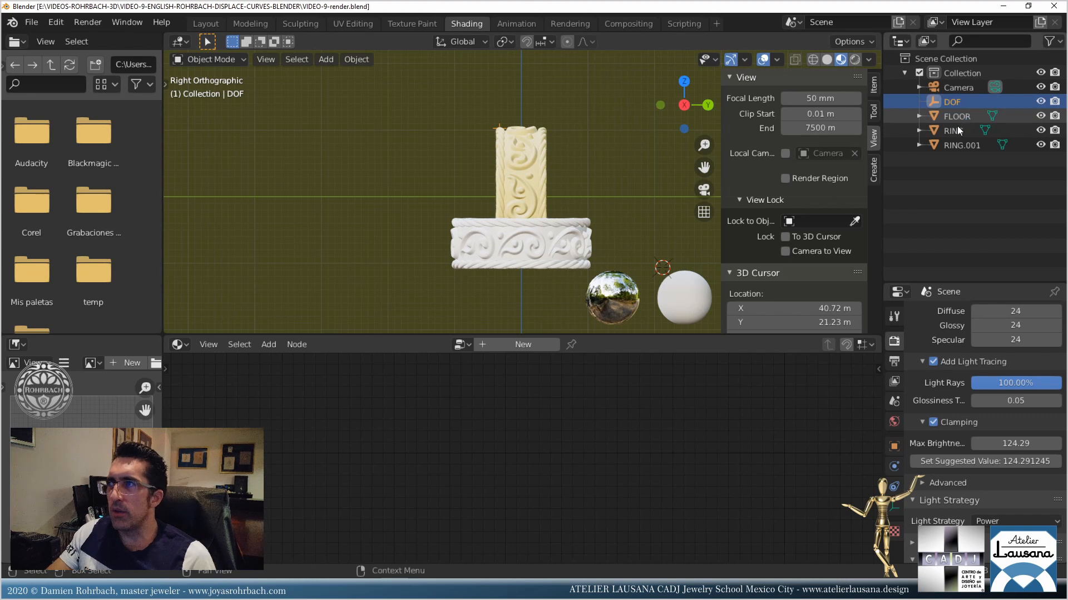
Return to the camera view, select the camera and enable Depth of Field in its settings.
middle_drag(350, 178, 415, 199)
key(KP_0)
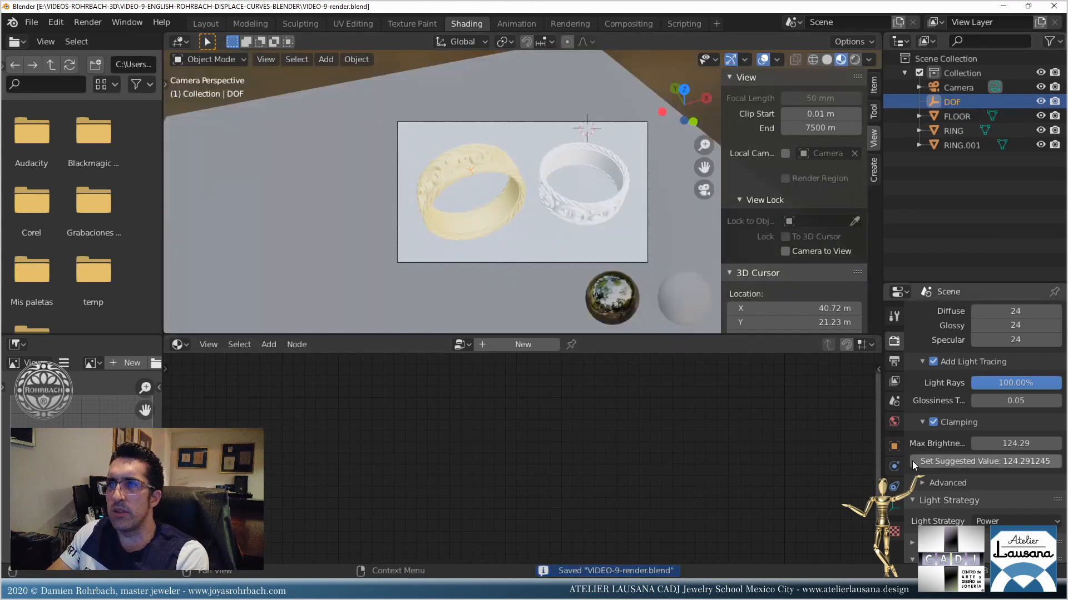
click(960, 91)
click(893, 506)
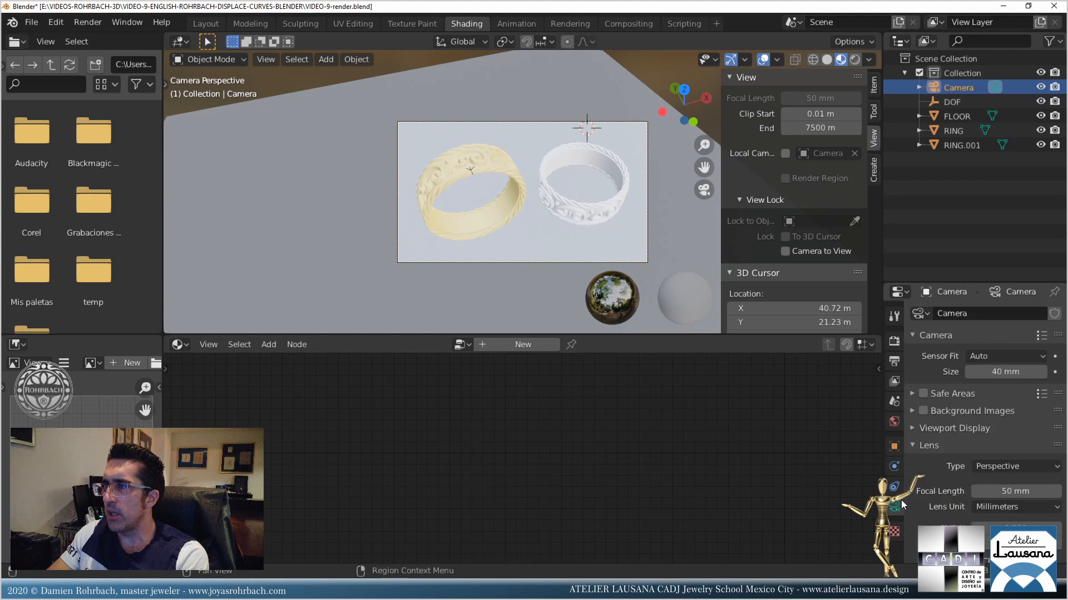
scroll(947, 465, down, 5)
click(922, 473)
click(946, 473)
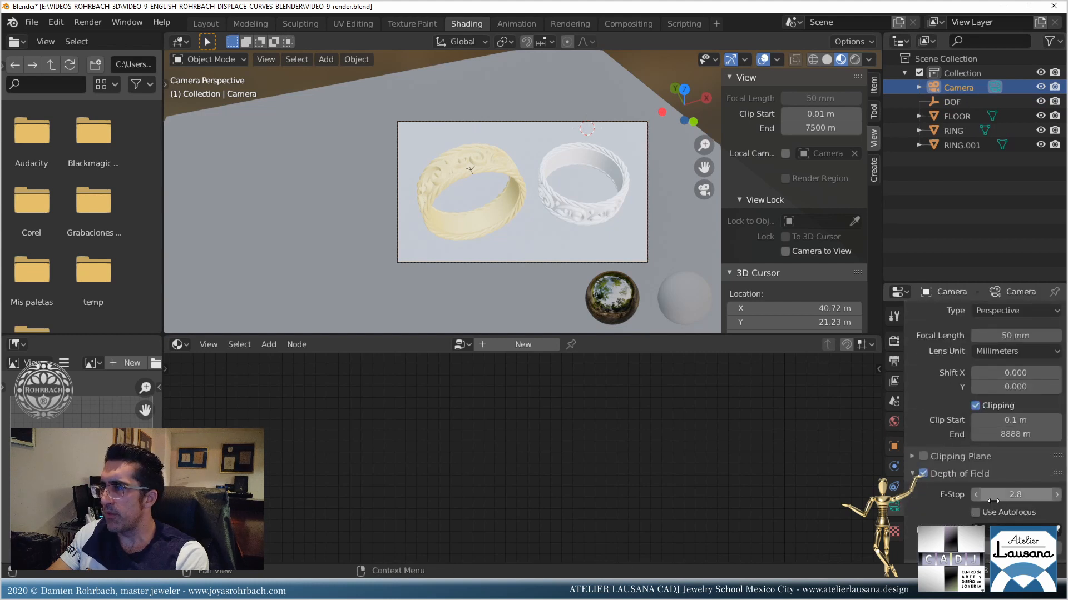
Set the camera's depth of field F-Stop to 0.1 and its Focus Object to DOF.
click(1008, 495)
key(BackSpace)
text(.01)
key(Return)
click(1000, 530)
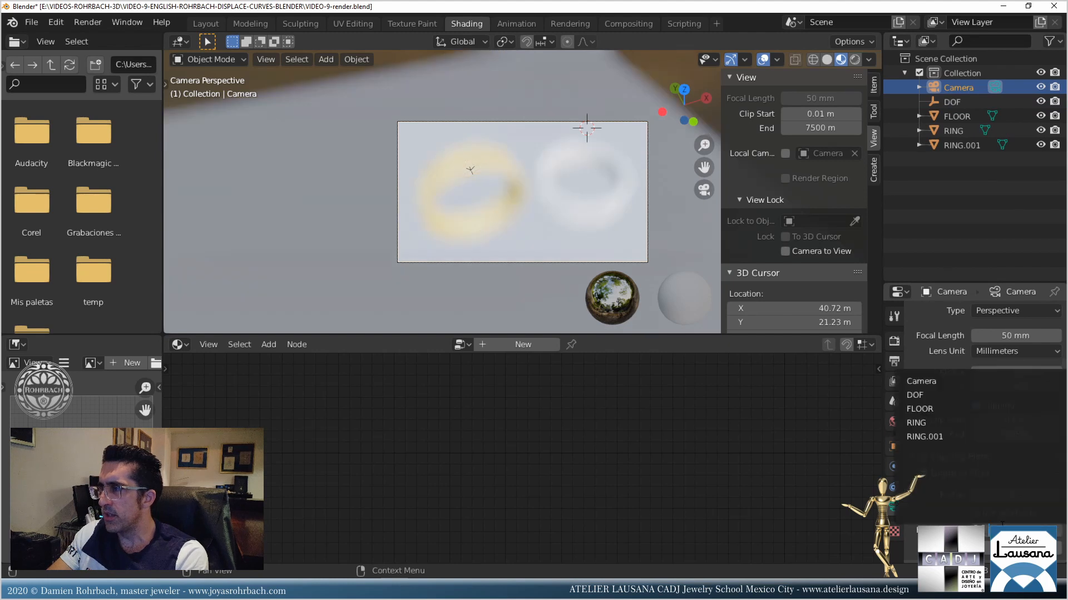
click(937, 396)
scroll(920, 486, down, 5)
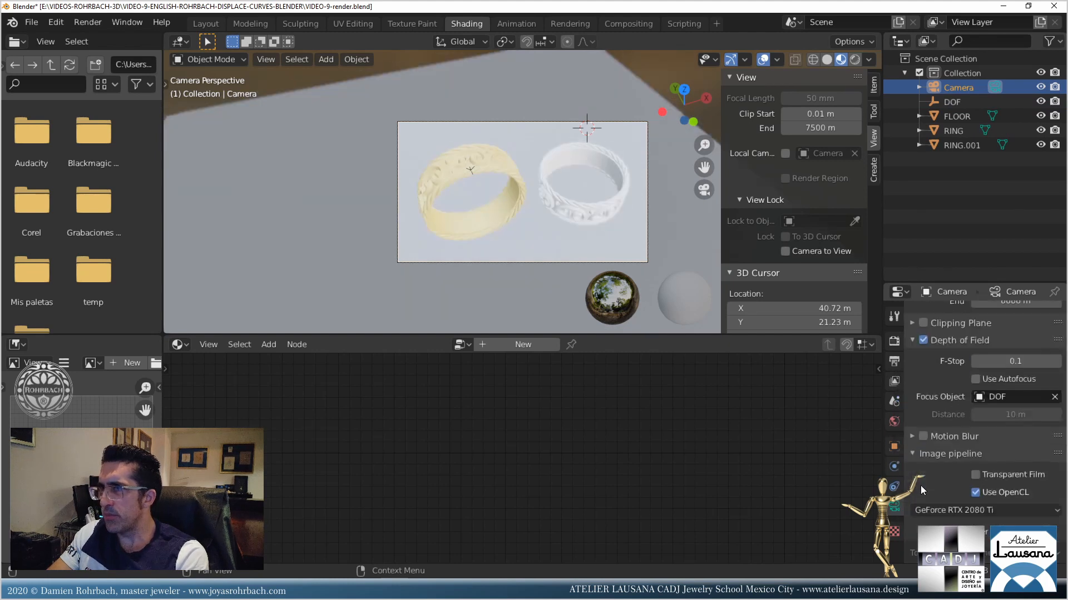
scroll(932, 485, down, 5)
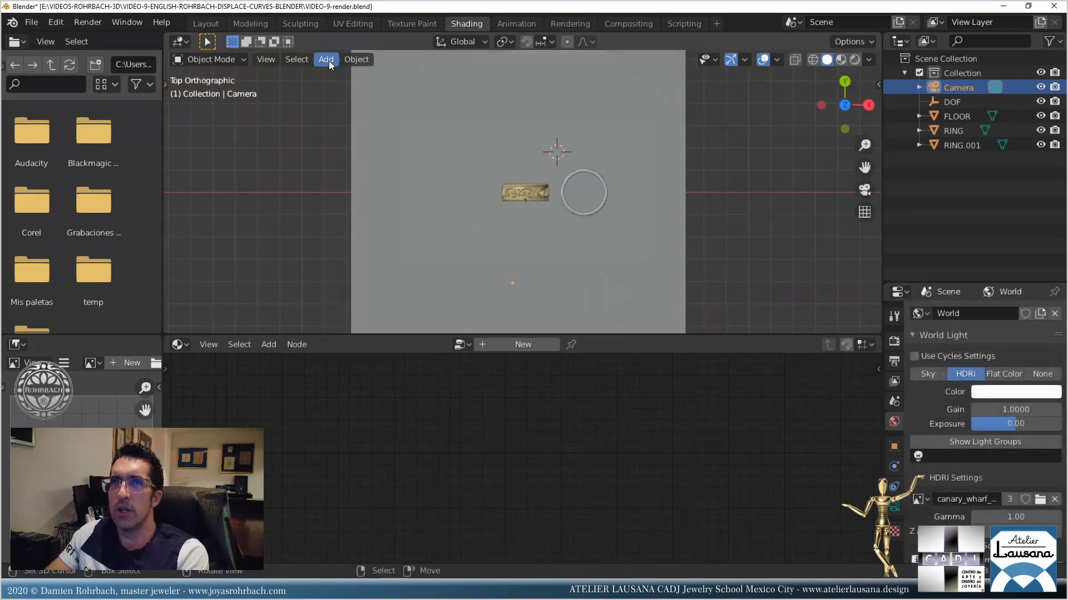
Add an area light and move it about 50 m up and 4 m along negative X, placing it above the rings.
click(327, 60)
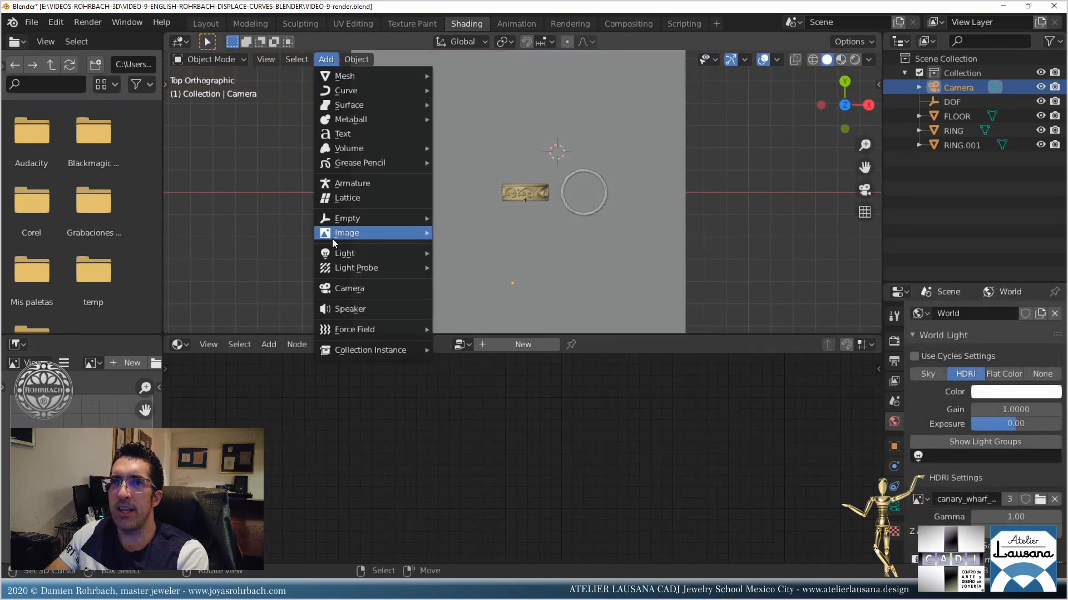
mouse_move(362, 254)
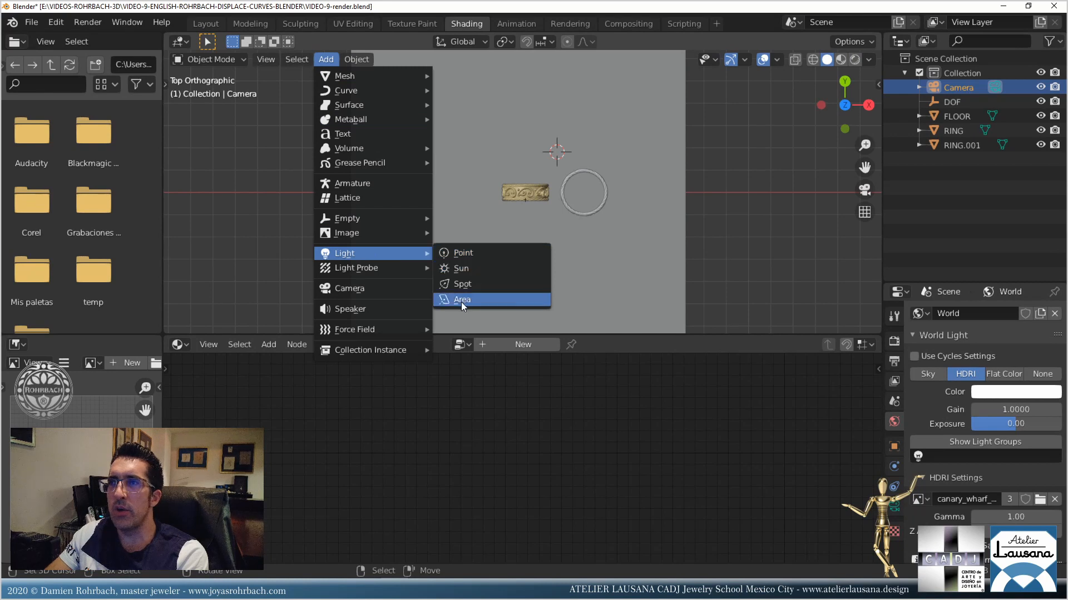
key(Return)
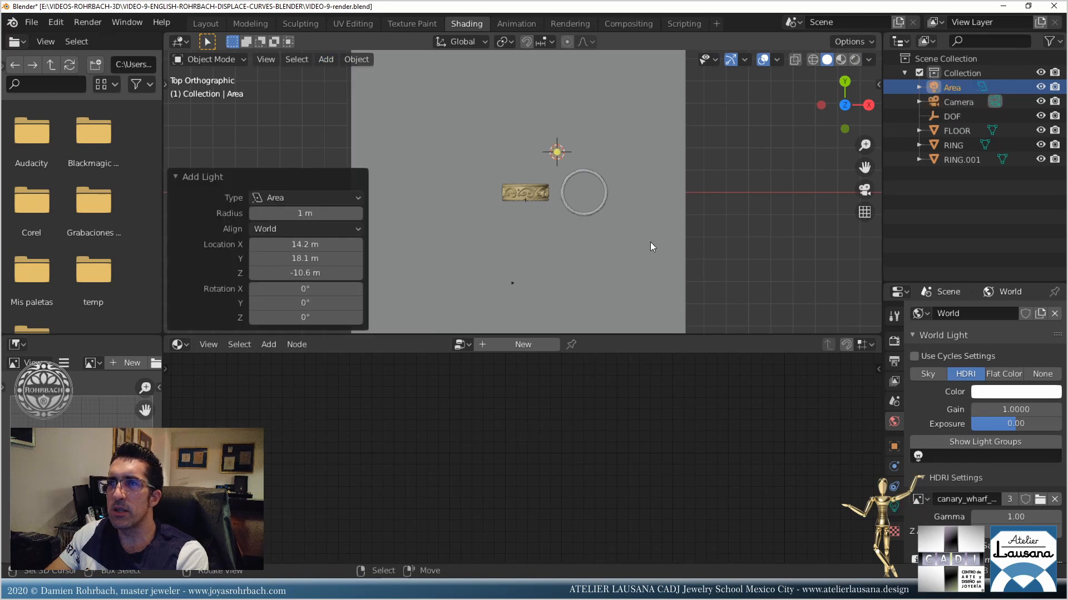
key(KP_1)
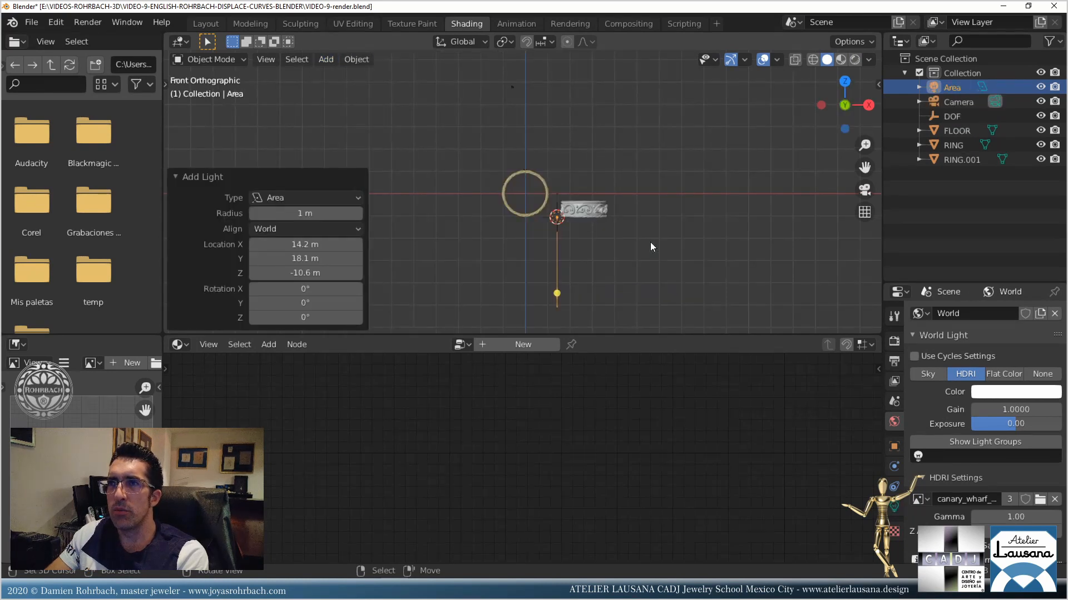
key(g)
click(590, 193)
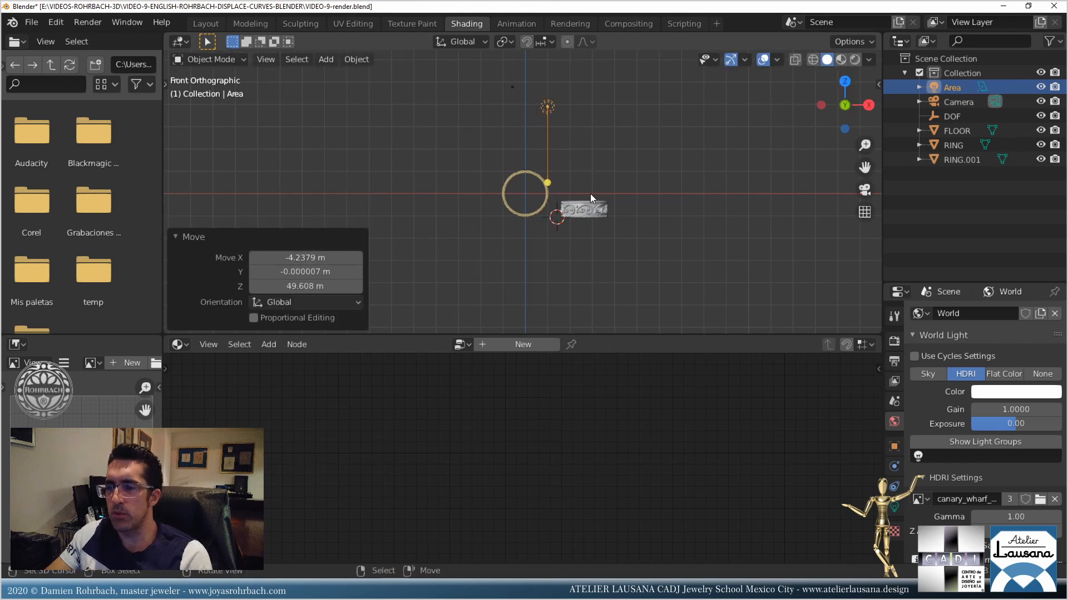
In the right view, tilt the area light about 38° toward the rings and move it about 12.5 m along Y and 6.2 m down.
key(KP_3)
key(r)
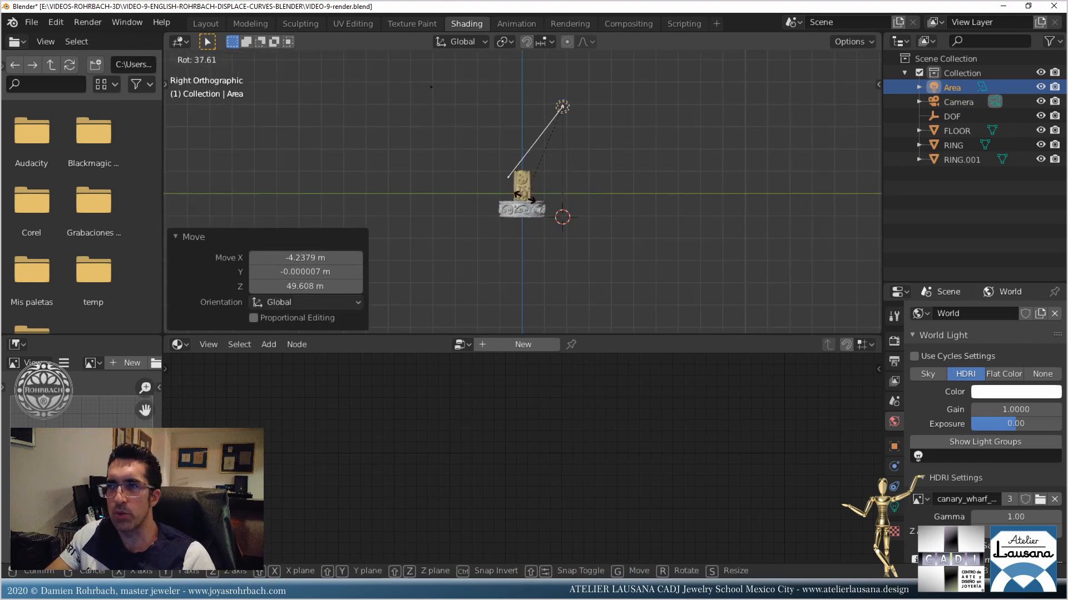
key(Return)
key(g)
click(622, 141)
In the top view, rotate the area light about -8.19° around Z and save the file.
key(KP_7)
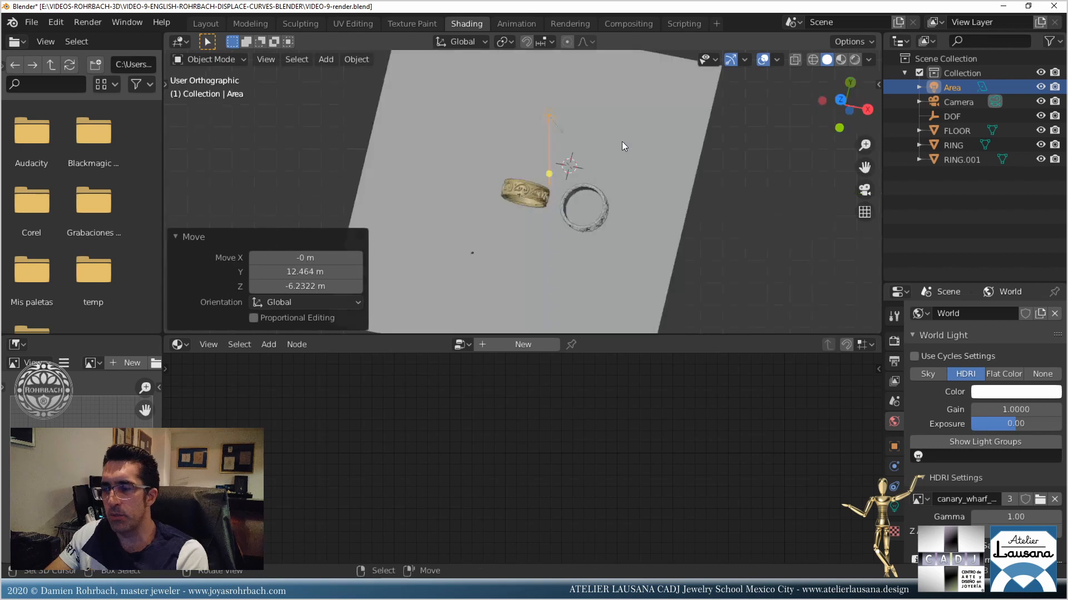
key(r)
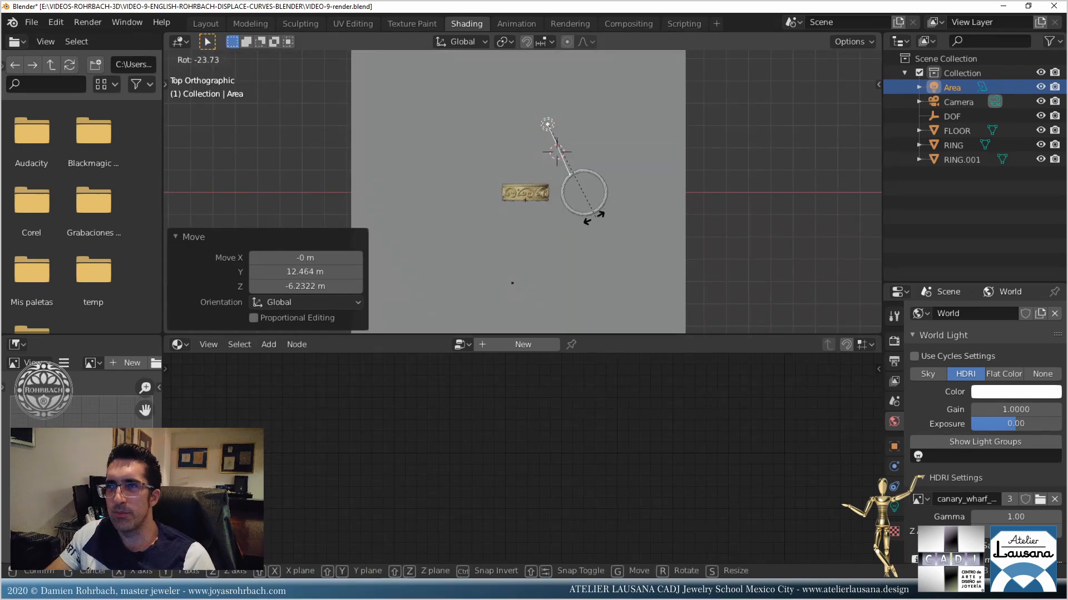
click(572, 229)
key(ctrl+s)
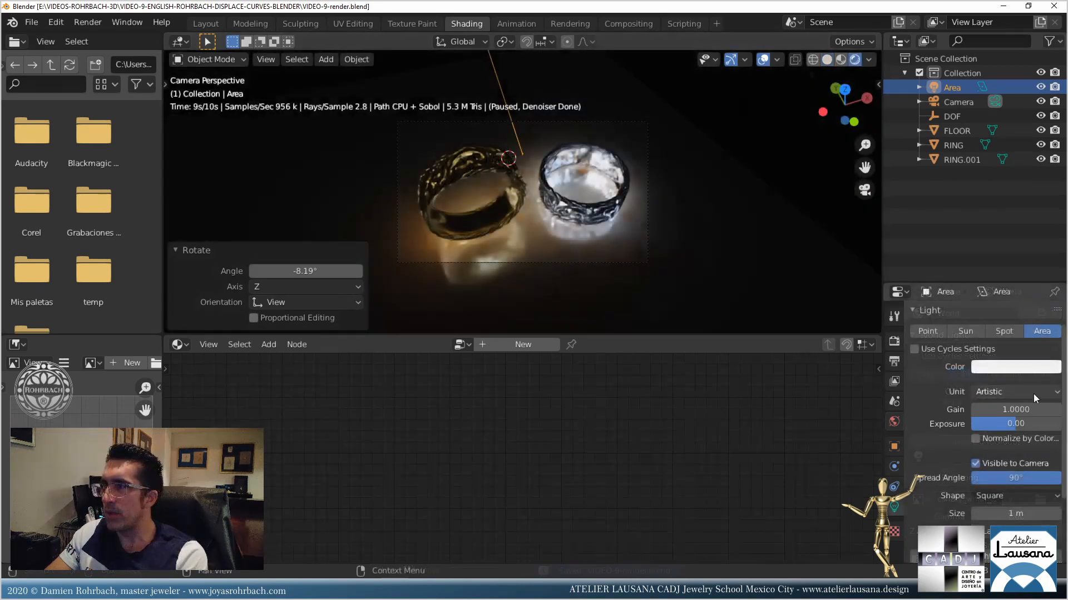
Switch the area light's unit to Power and set its power to 6200 W.
click(1033, 393)
click(992, 422)
click(1008, 406)
text(6200)
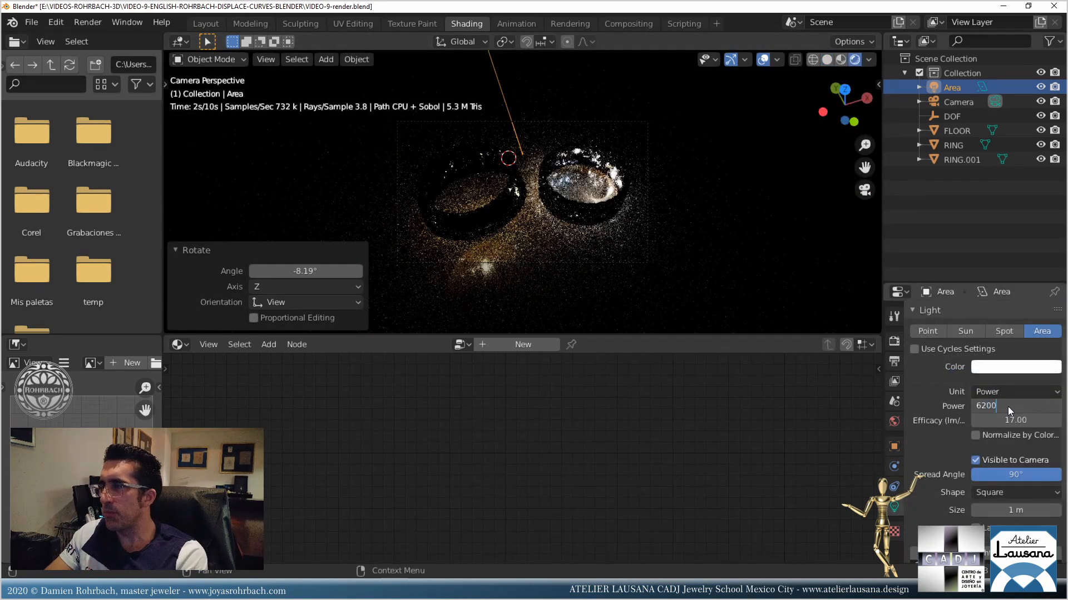
key(Return)
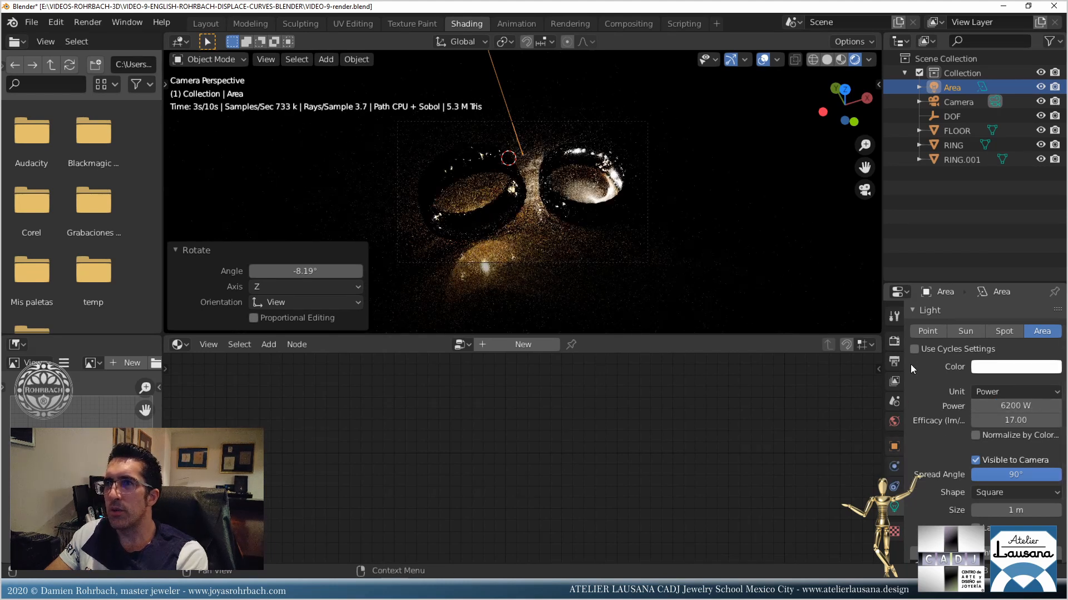
Set the glossiness threshold for light tracing to 0.02 in the render settings.
click(897, 344)
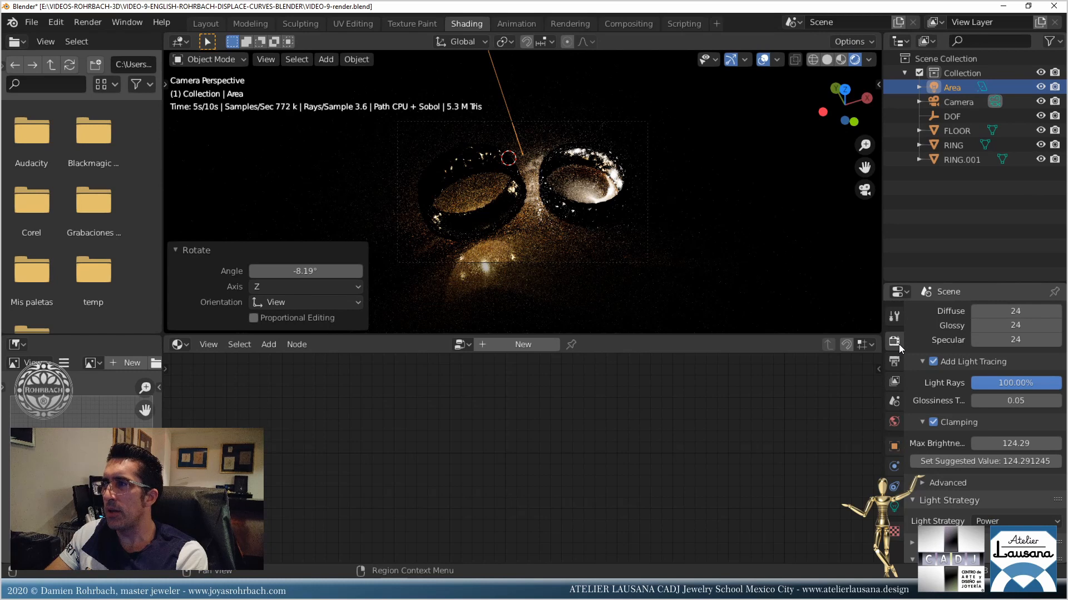
click(1003, 401)
key(ctrl+a)
text(0.02)
key(Return)
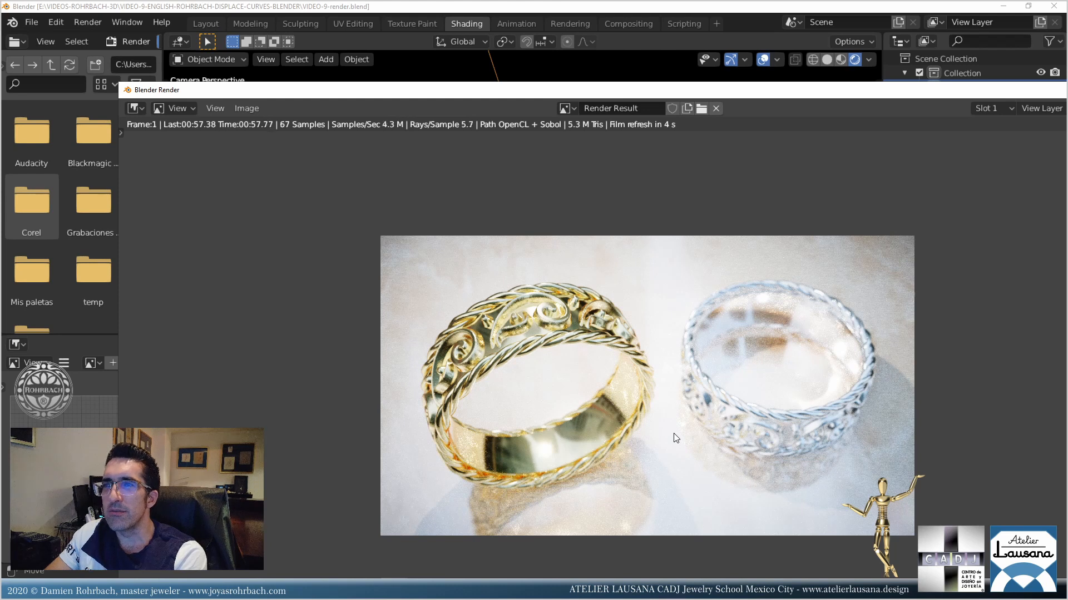
Compare the Combined and DENOISED passes of the rendered rings and close the render window.
scroll(676, 439, up, 1)
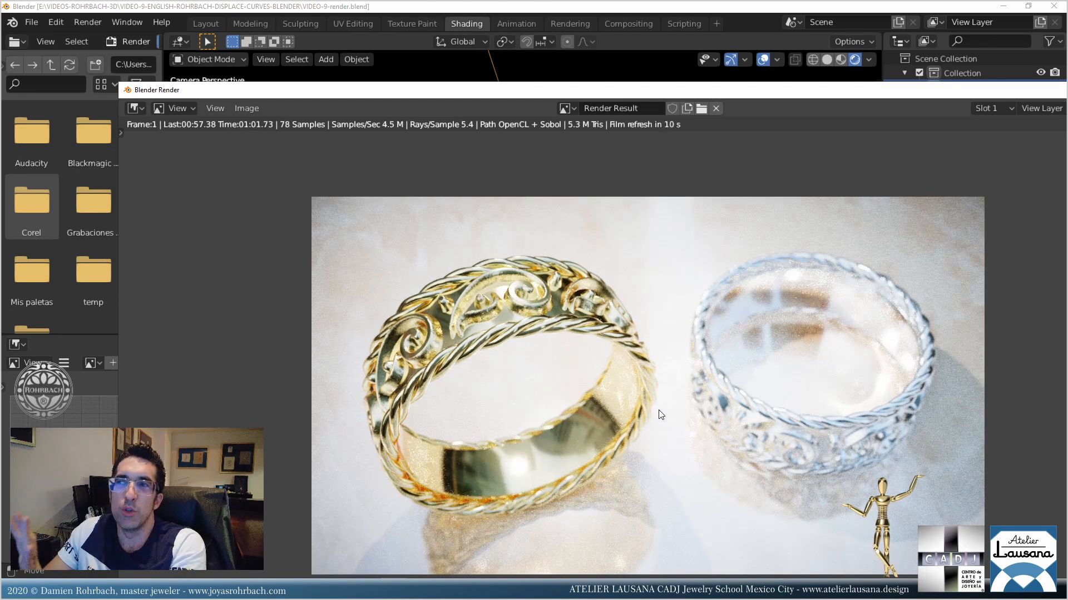
drag(997, 92, 864, 102)
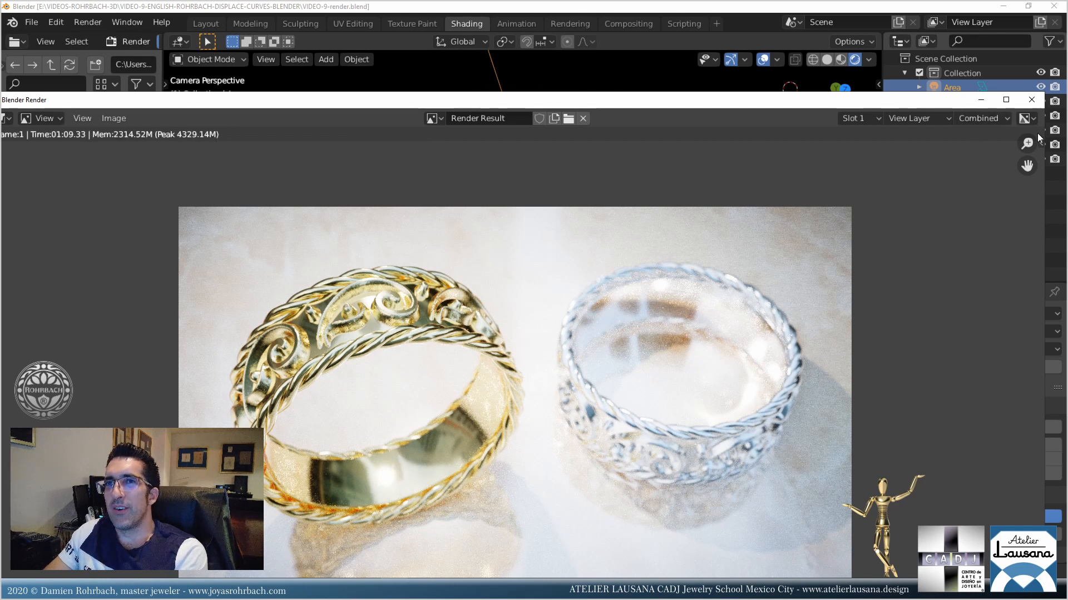
click(980, 118)
click(976, 184)
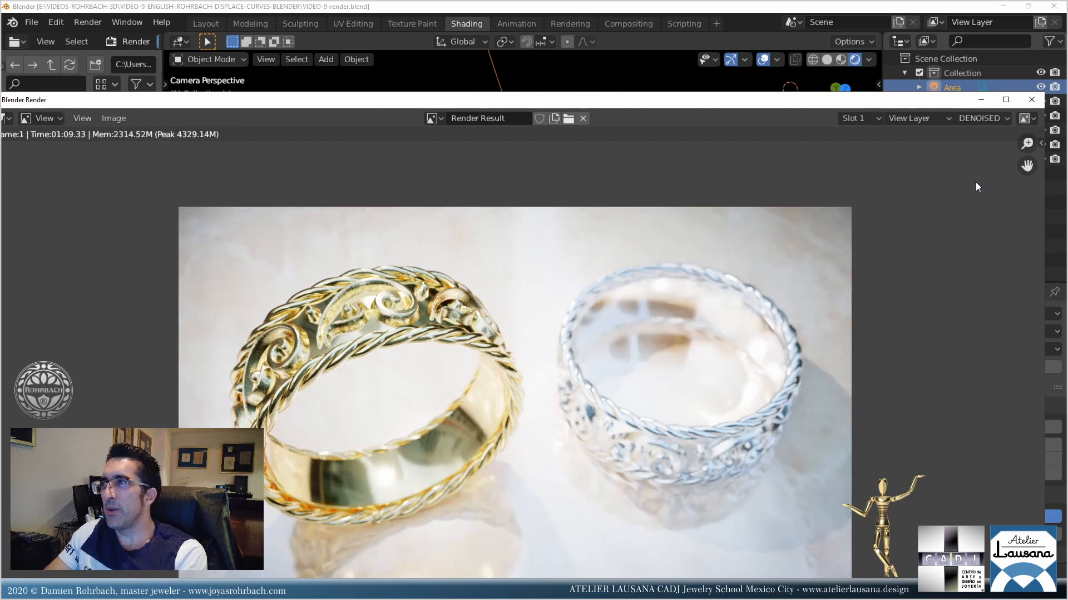
click(974, 118)
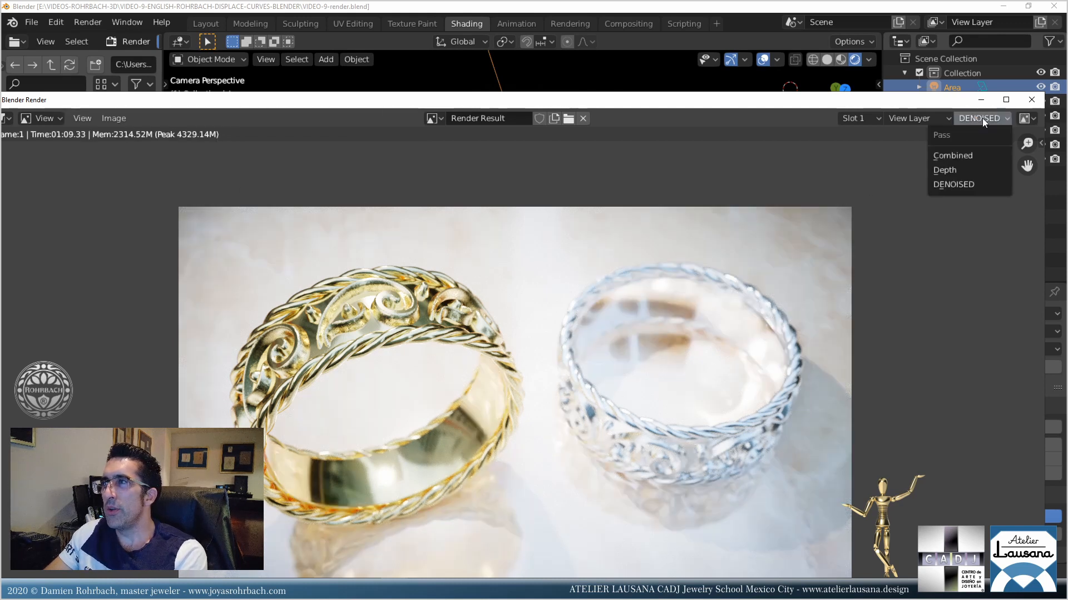
click(969, 184)
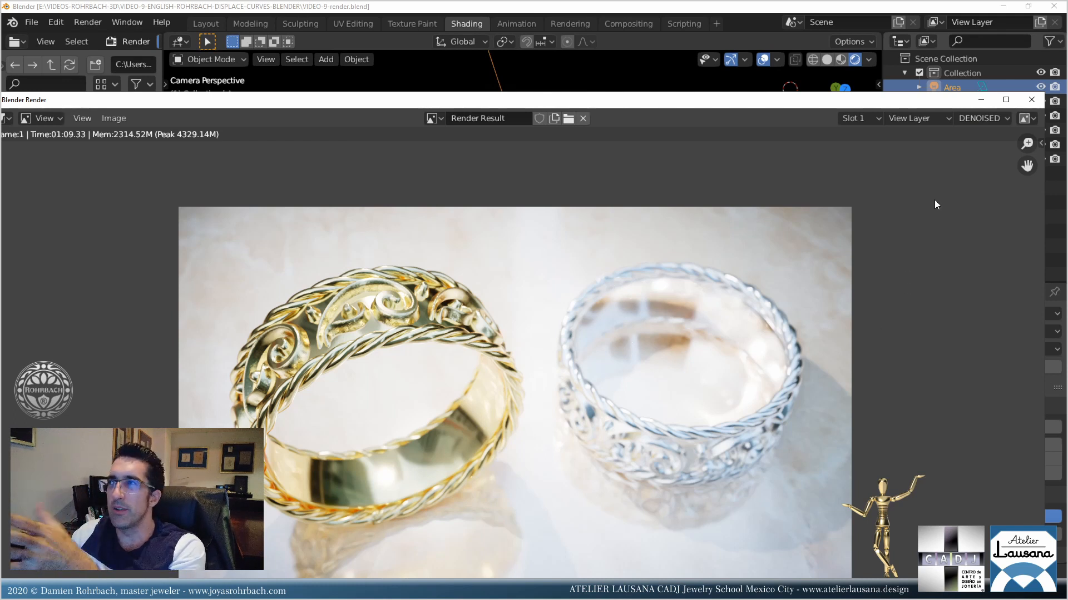
click(977, 119)
click(964, 161)
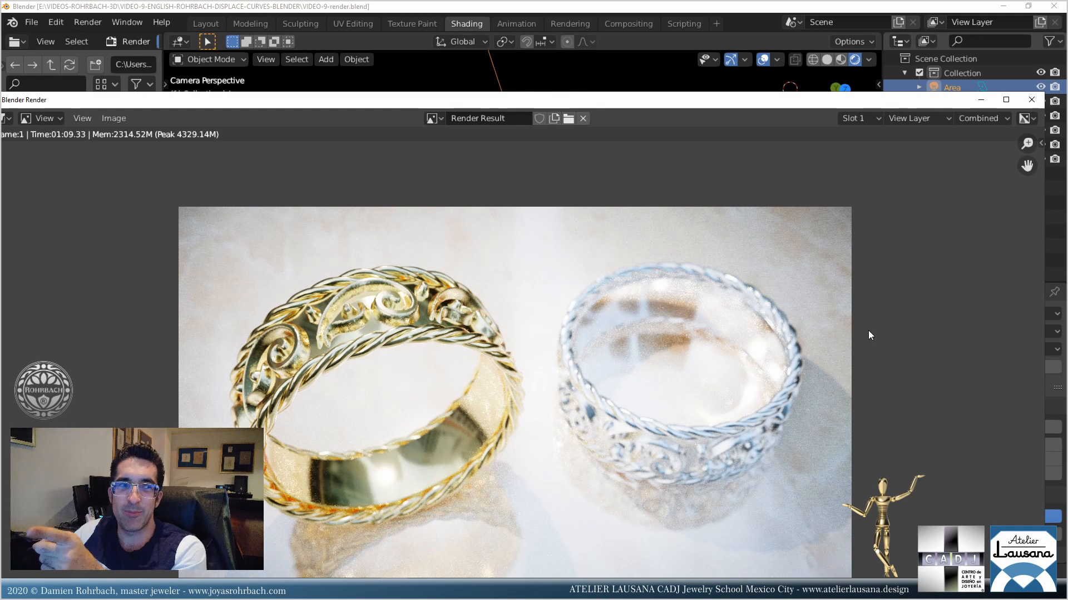
click(962, 118)
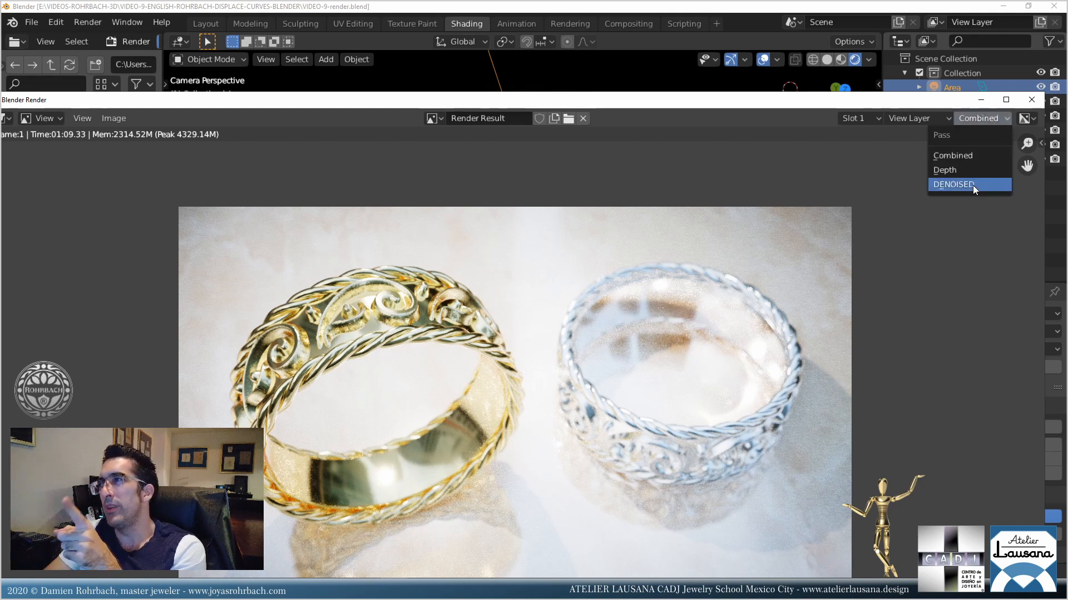
click(973, 186)
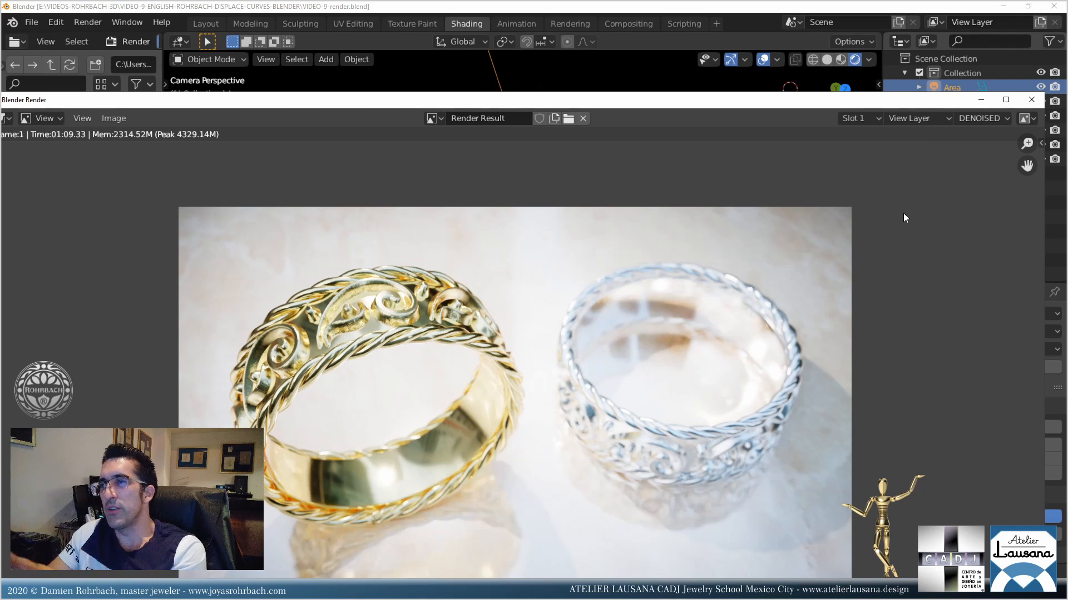
click(1032, 102)
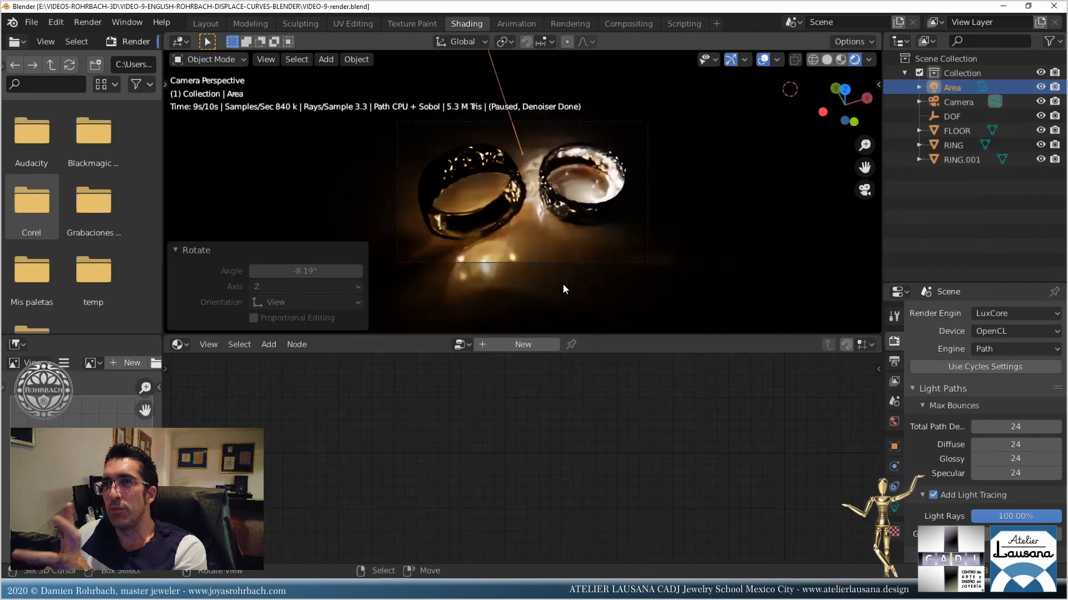
Set the world HDRI light's gain to 0.5.
click(894, 420)
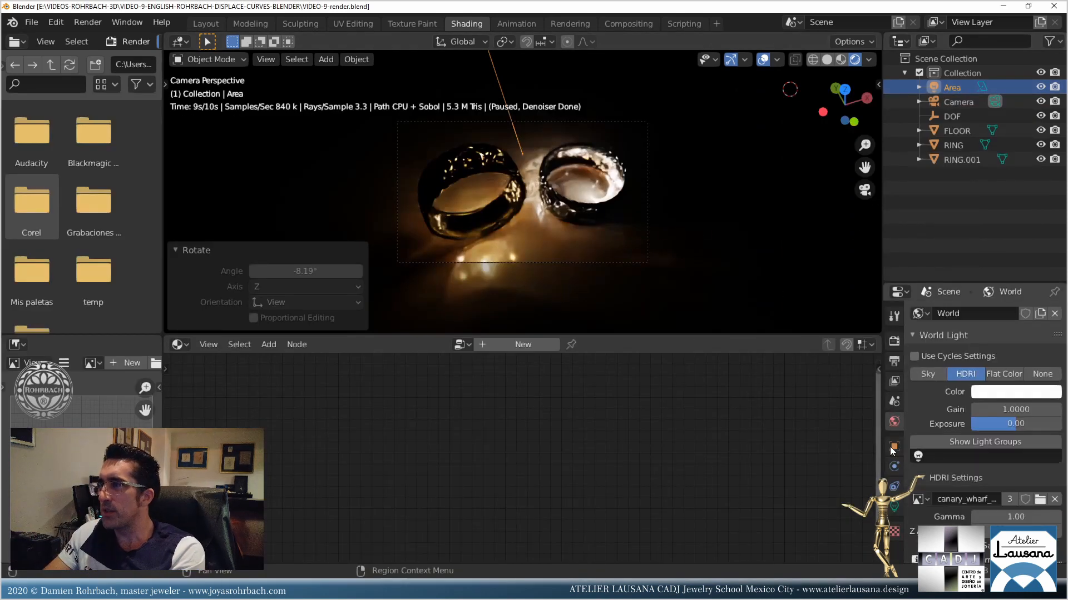
click(1014, 409)
text(.5)
key(Return)
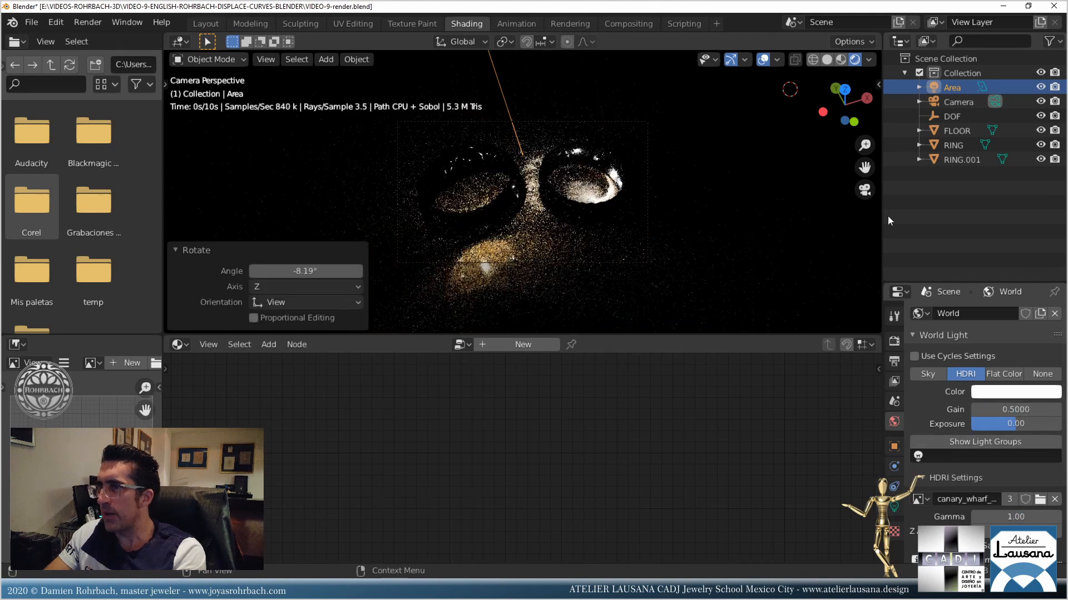
Open the area light's settings and set its power to 2000 W.
click(895, 502)
click(1008, 405)
text(2000)
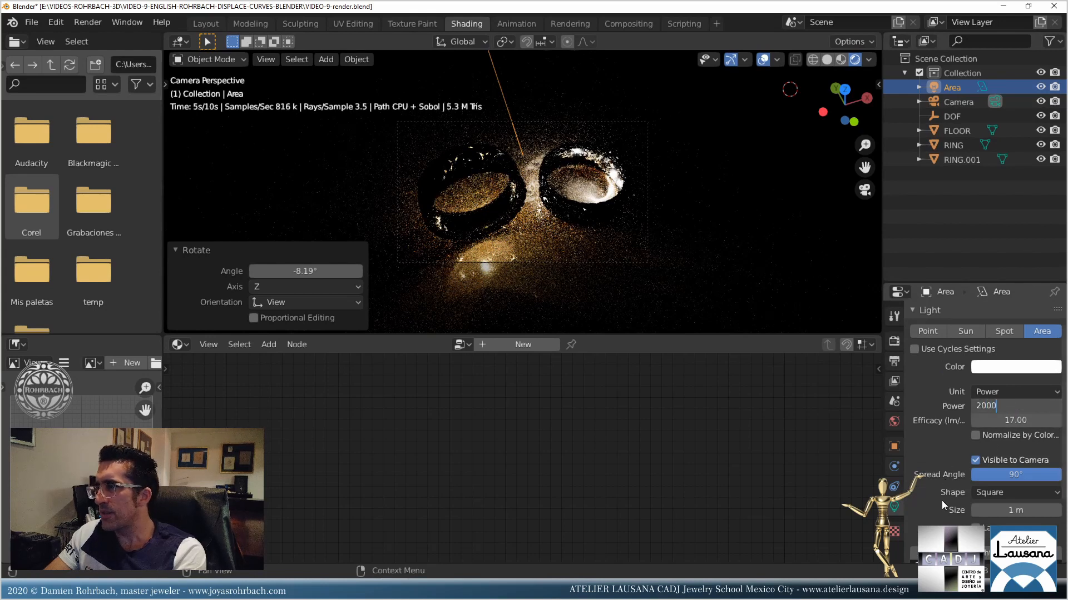
key(Return)
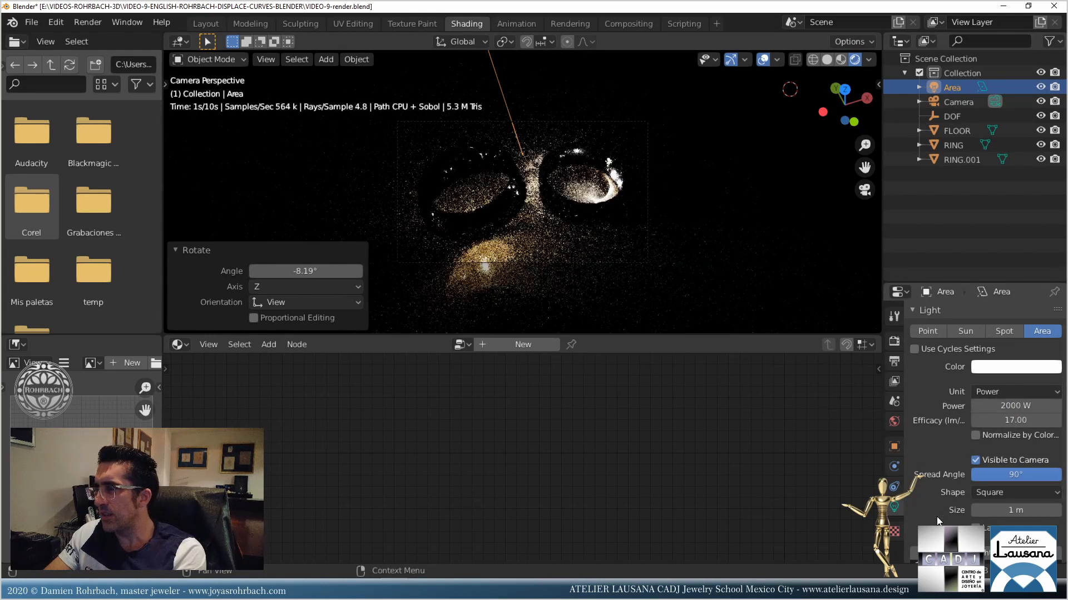
Set the area light's efficacy to 32 and its power to 2600 W, and save the file.
click(1016, 421)
text(32)
key(Return)
click(1010, 406)
text(2600)
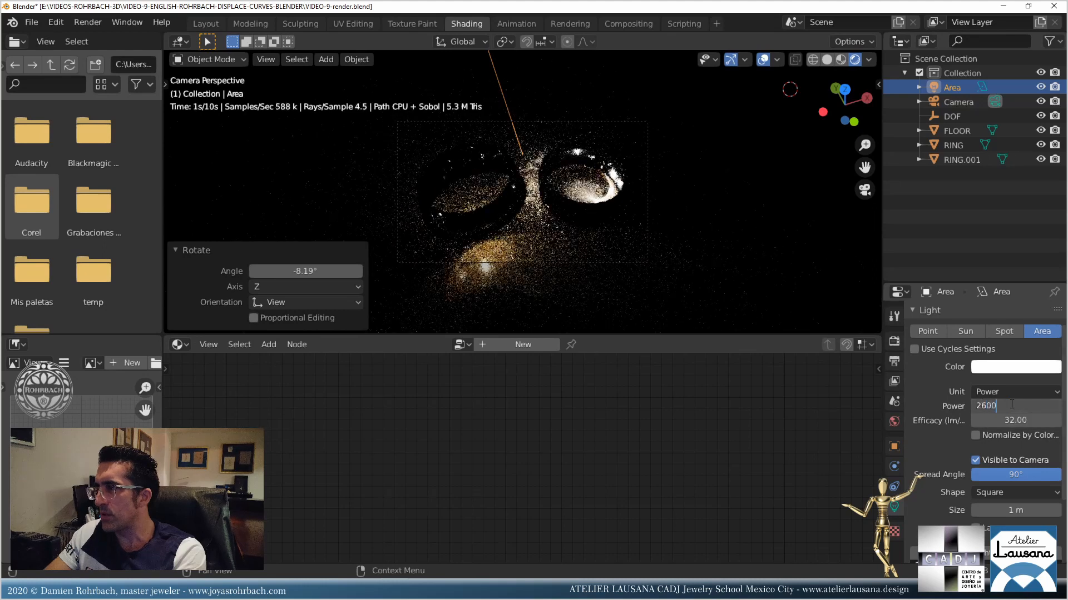
key(Return)
key(ctrl+s)
Switch the viewport to solid shading and render the image, bringing the render window to the front.
click(827, 60)
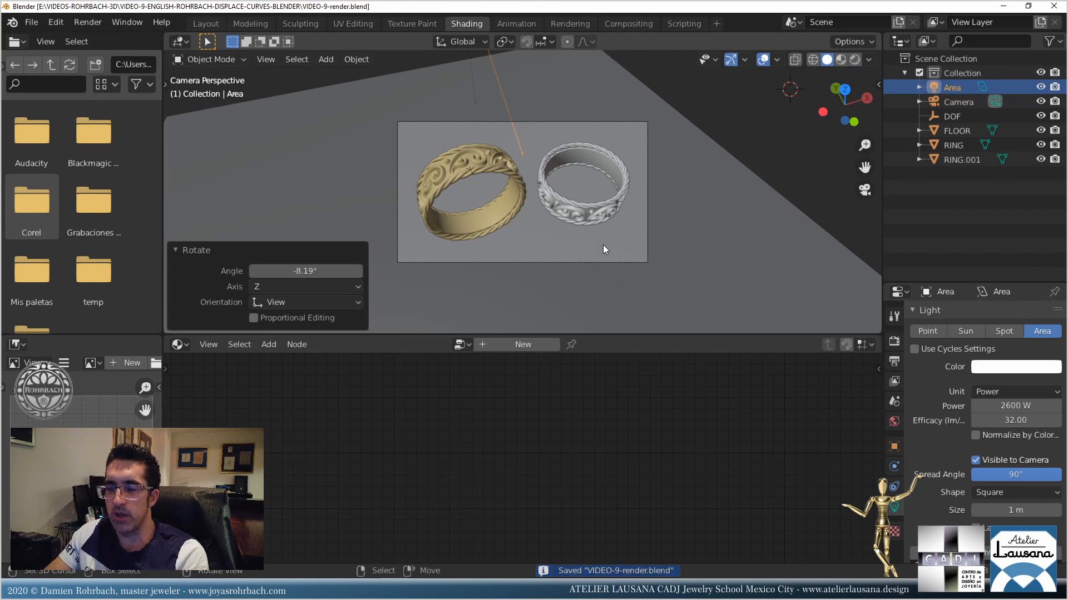
key(F12)
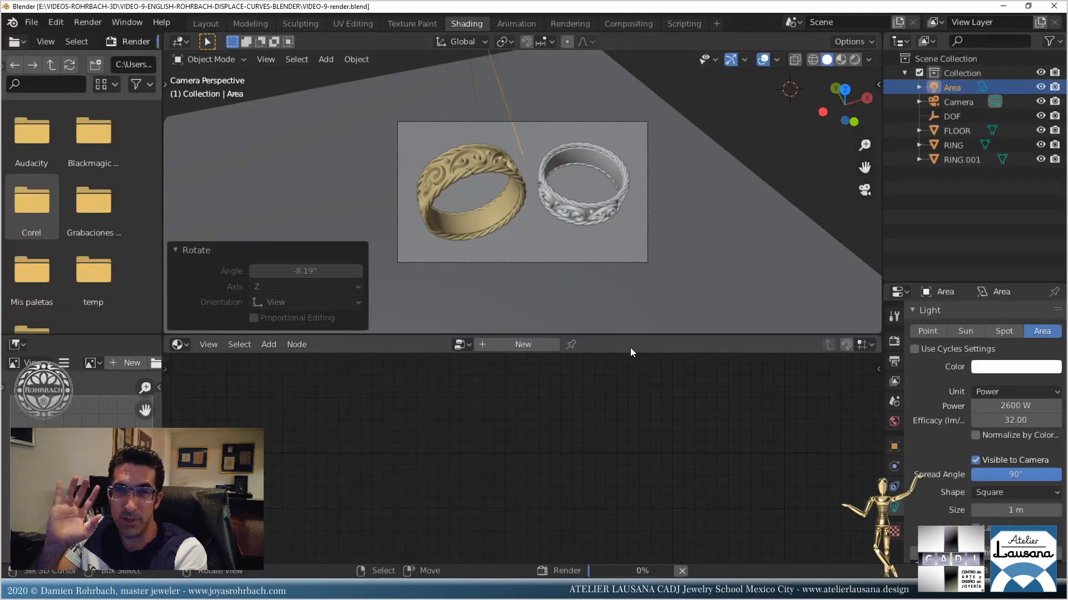
click(396, 589)
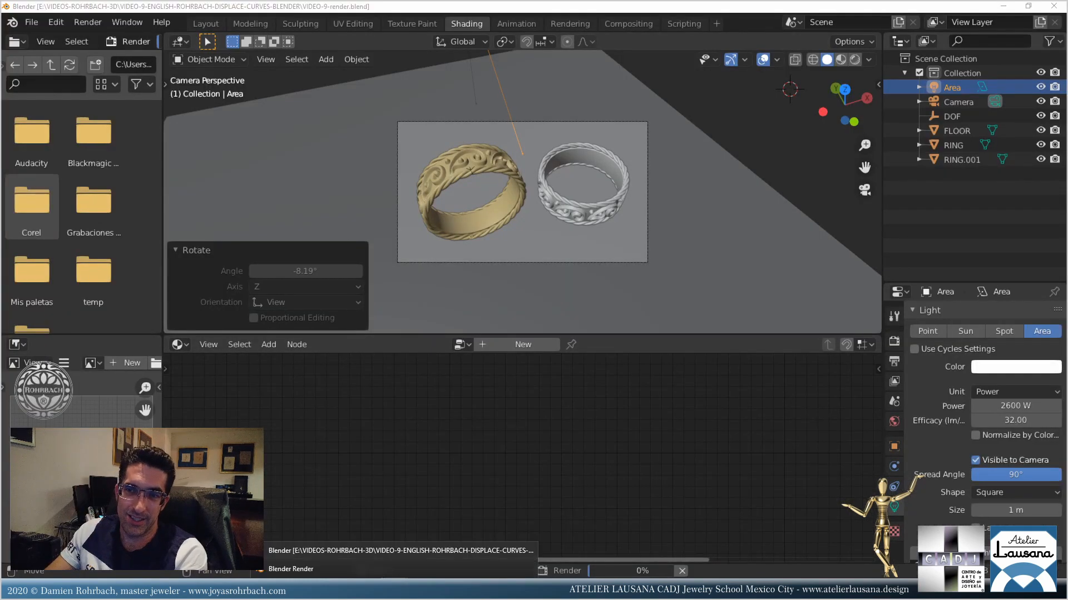
click(291, 569)
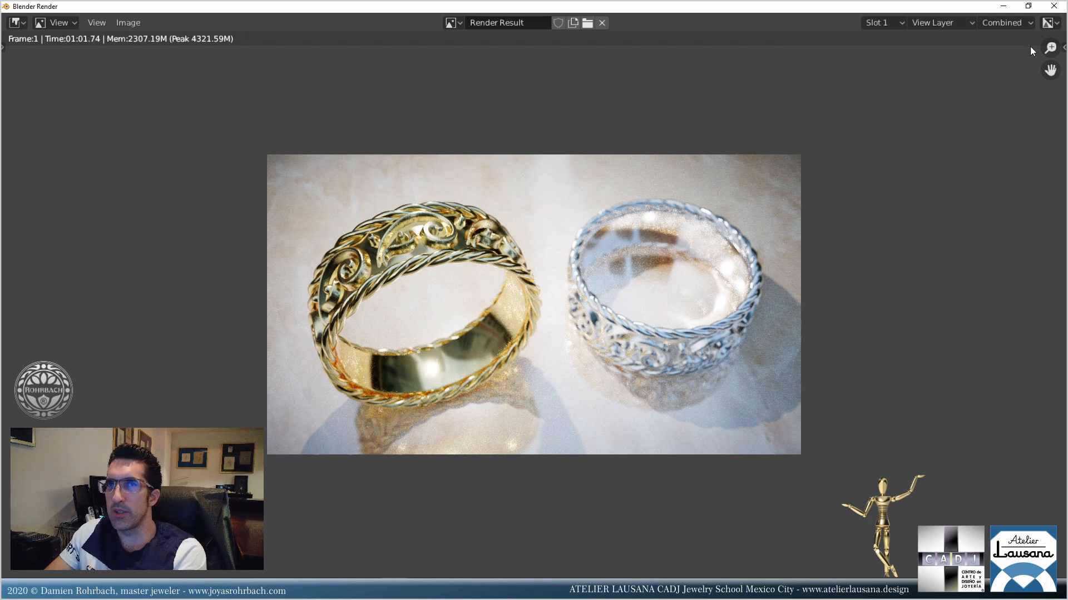
Examine the DENOISED pass of the render in a smaller, repositioned window and return to the main window.
click(1005, 23)
click(988, 92)
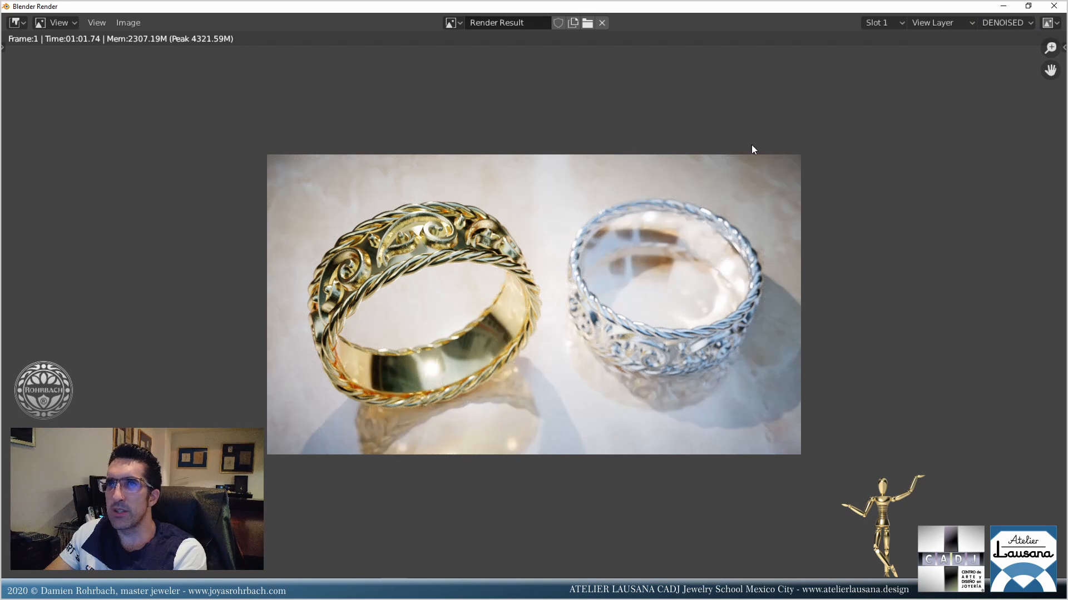
double_click(901, 9)
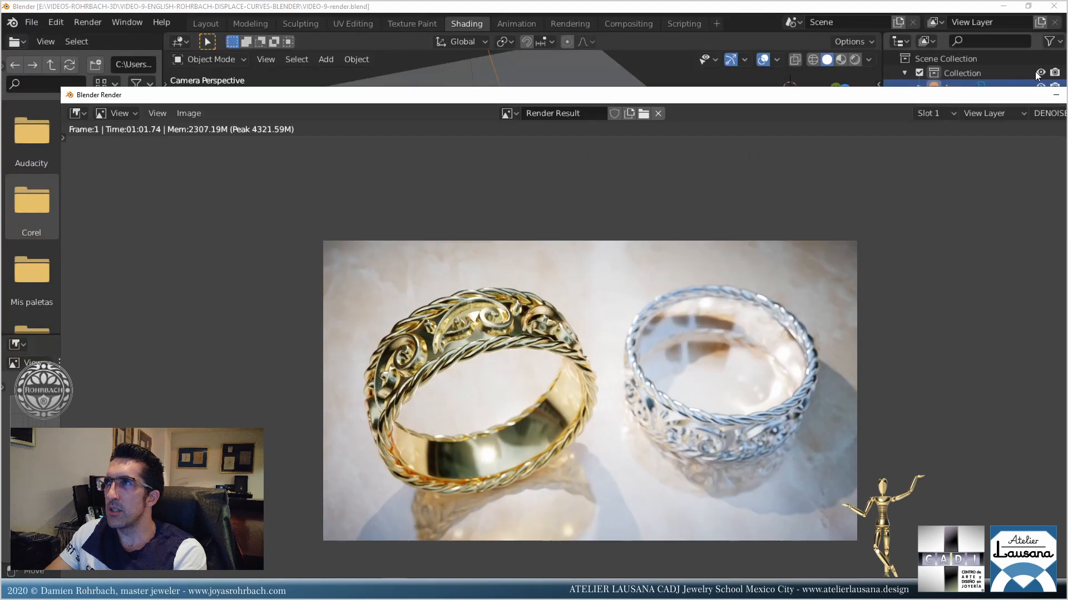
drag(1014, 96, 783, 86)
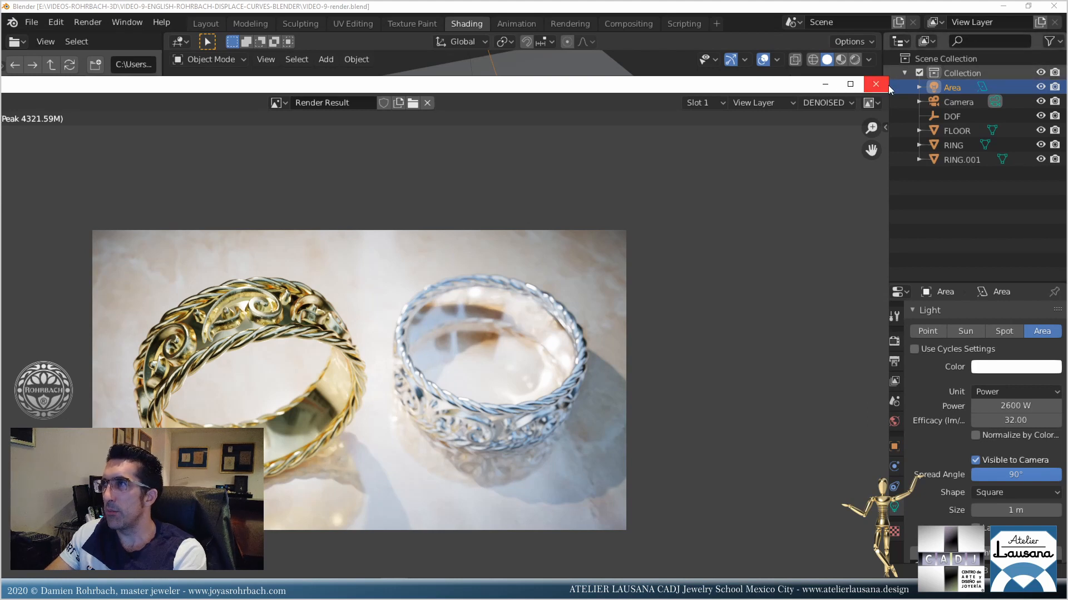
drag(890, 76, 497, 370)
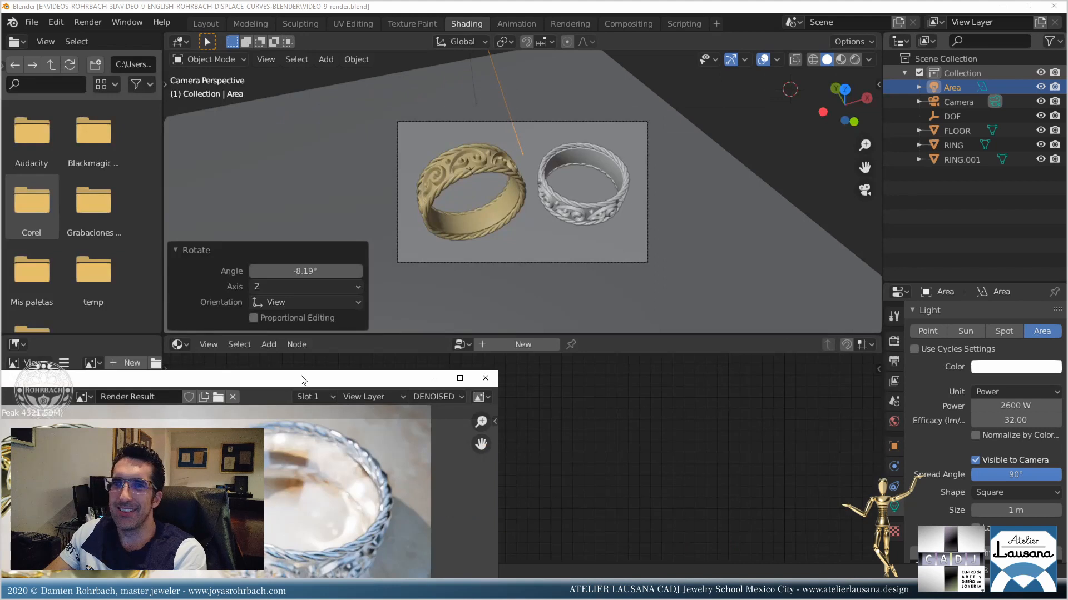
drag(492, 79, 485, 98)
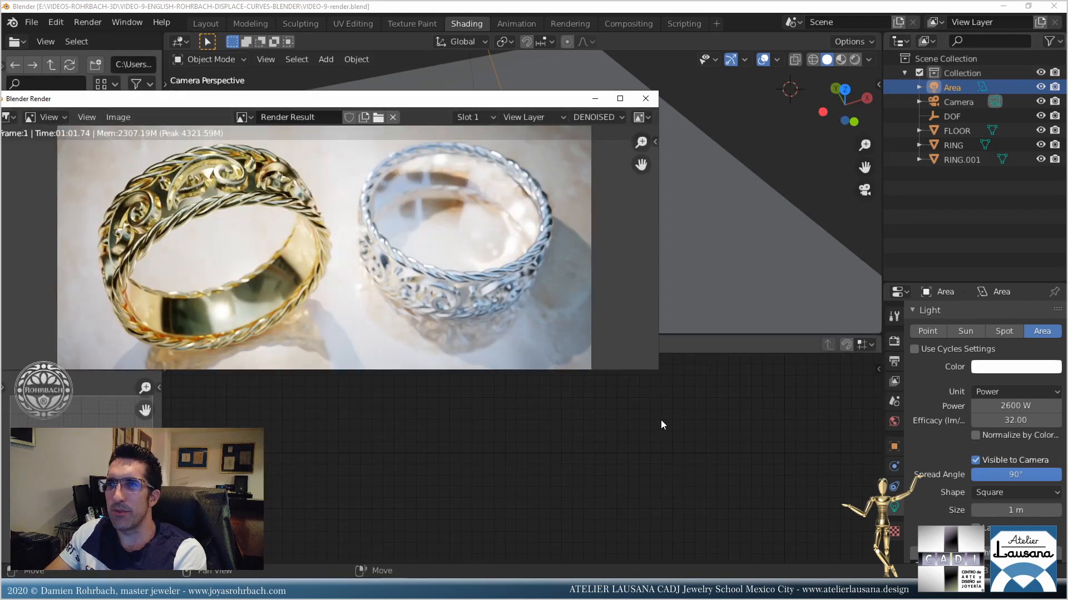
drag(625, 369, 625, 436)
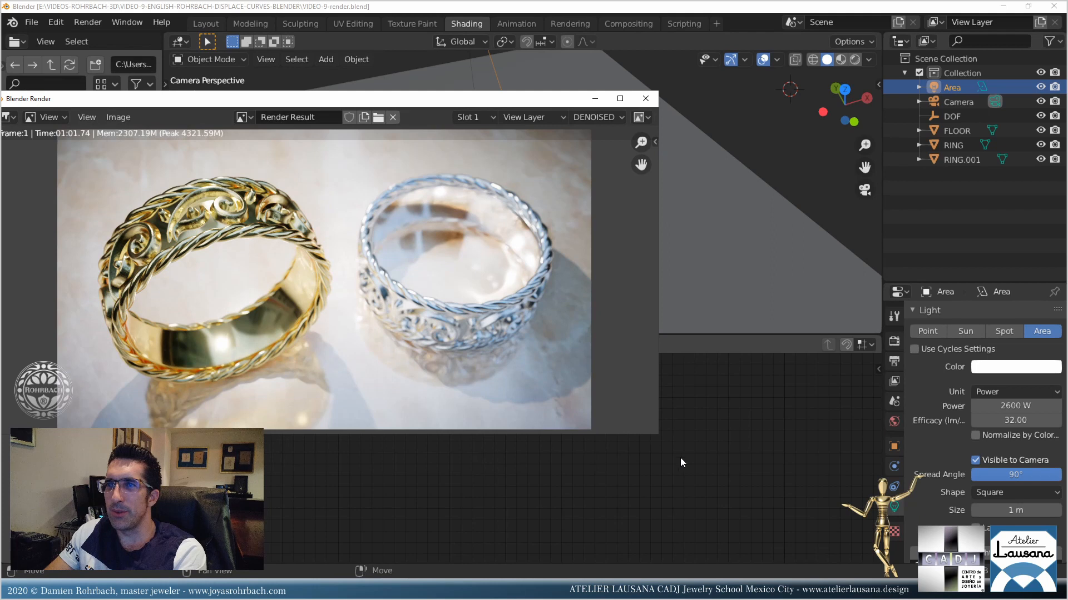
click(702, 388)
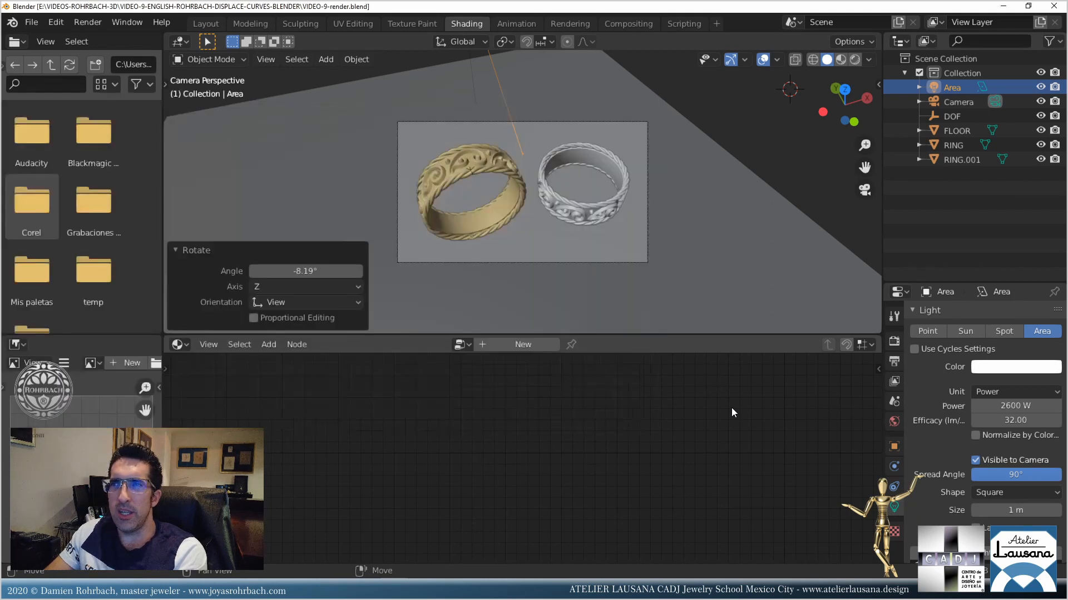
Select the yellow gold ring and set the bump height in its material to 0.005 m.
click(515, 209)
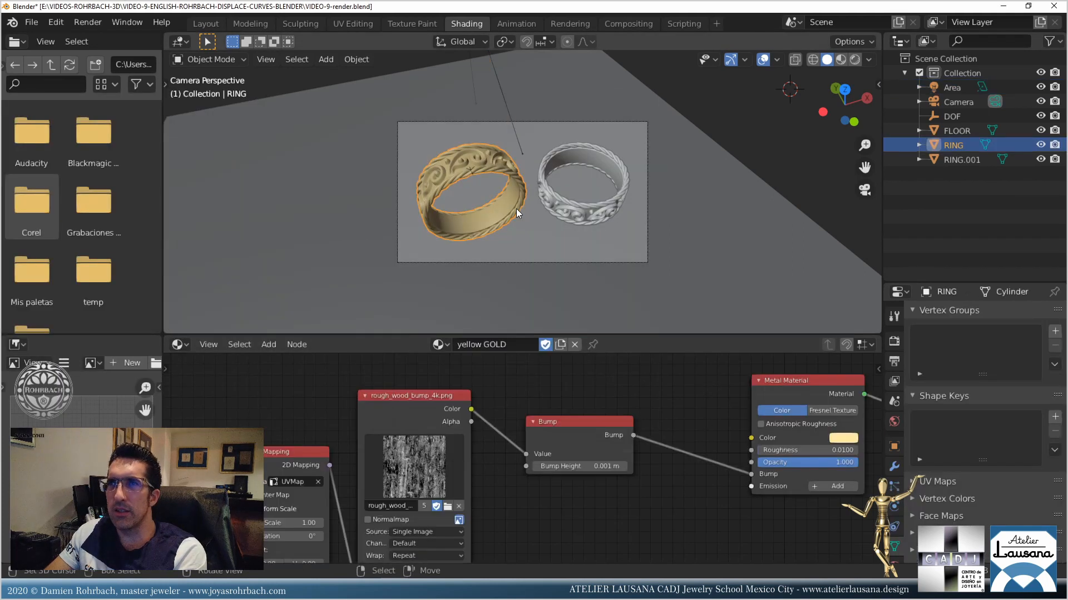
drag(573, 434, 589, 456)
click(603, 488)
click(565, 488)
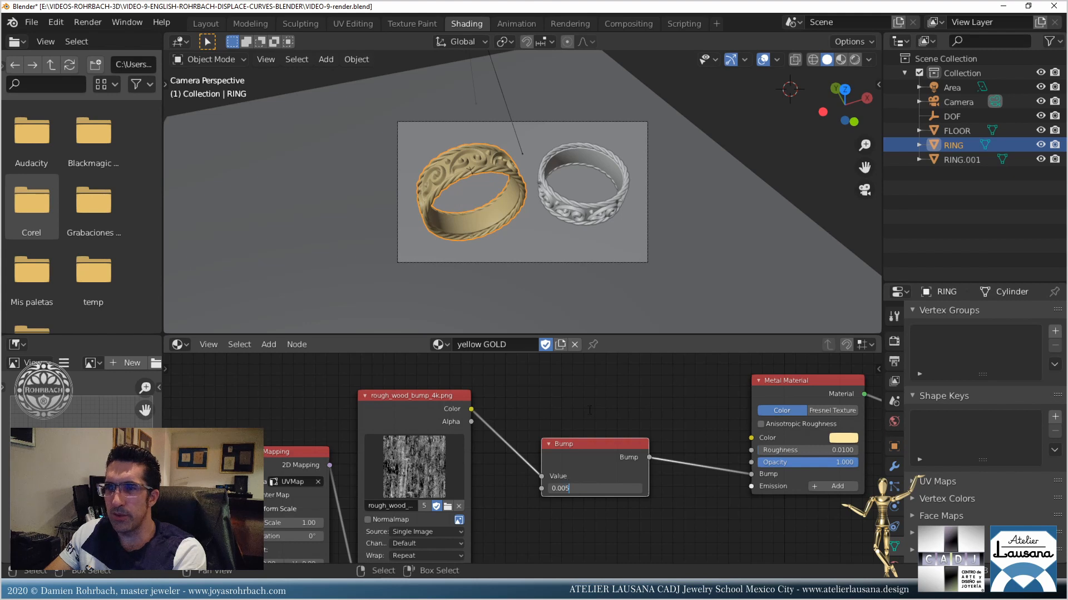
Select the white gold ring and set the bump height in its material to 0.005 m.
click(584, 210)
click(566, 471)
click(550, 466)
key(Delete)
text(5)
key(Return)
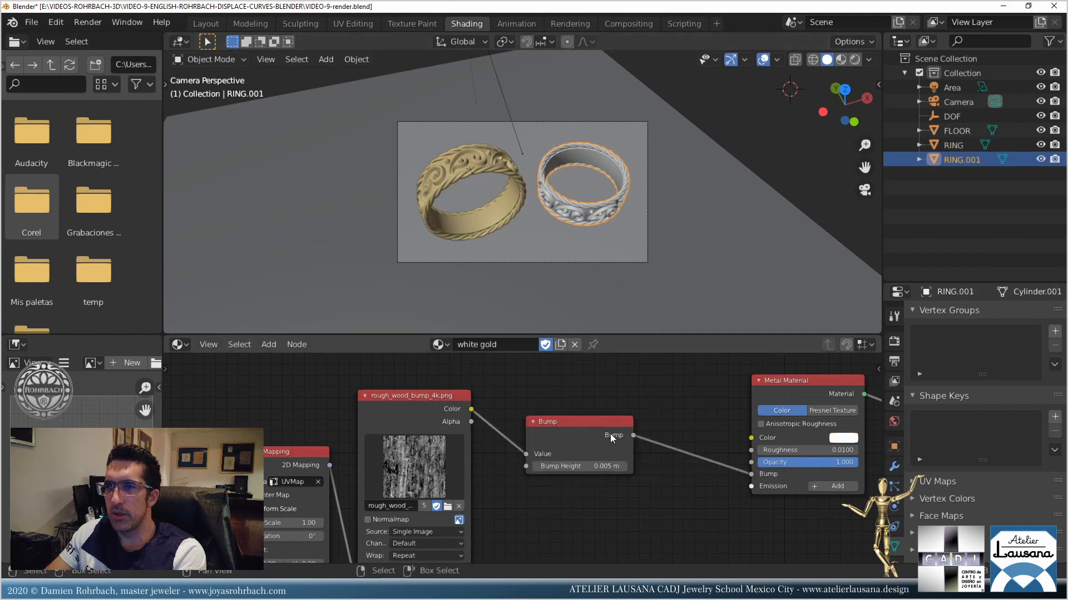
Set the area light's size to 4 m and its power to 2100 W.
click(952, 85)
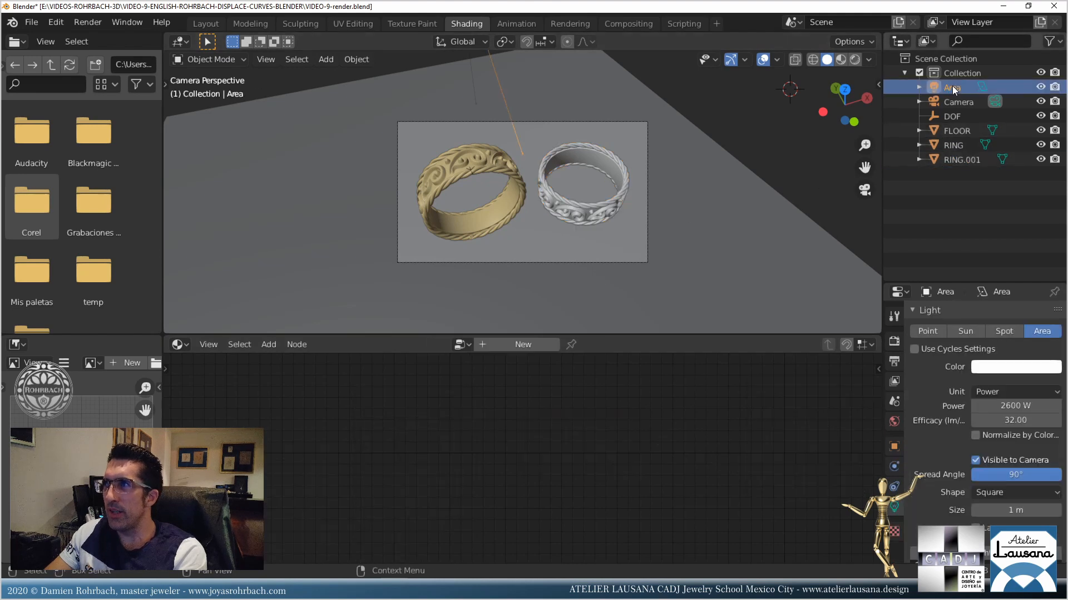
click(1022, 510)
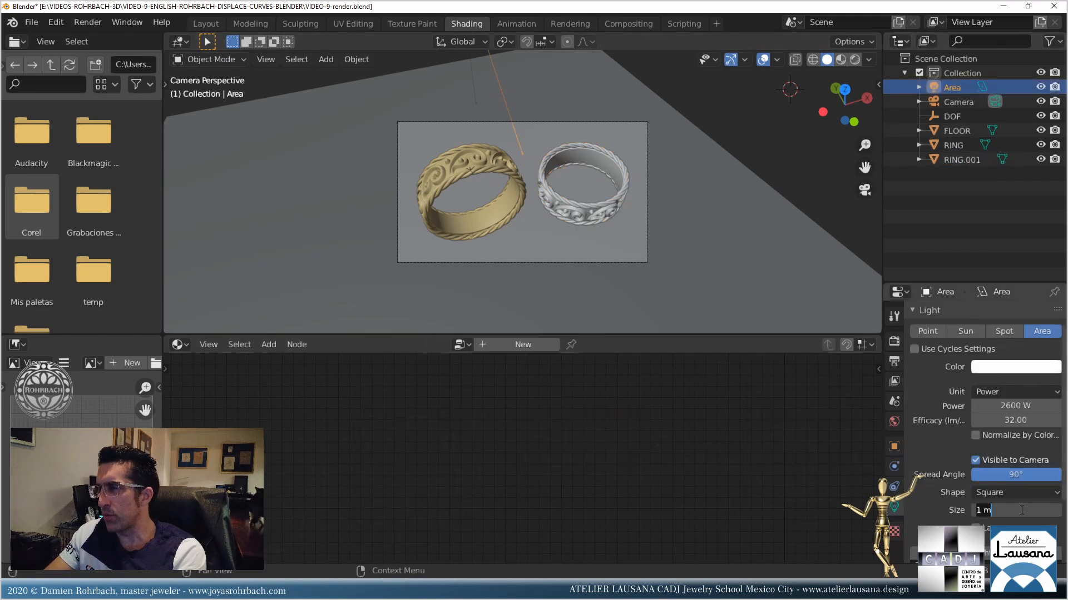
text(4)
key(Return)
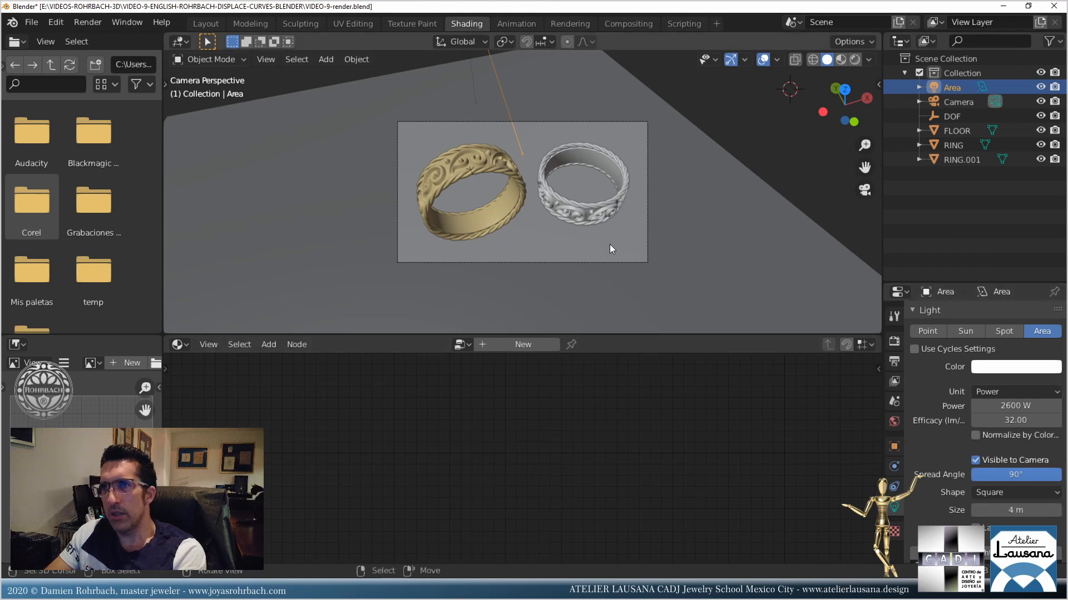
click(1001, 406)
text(2100)
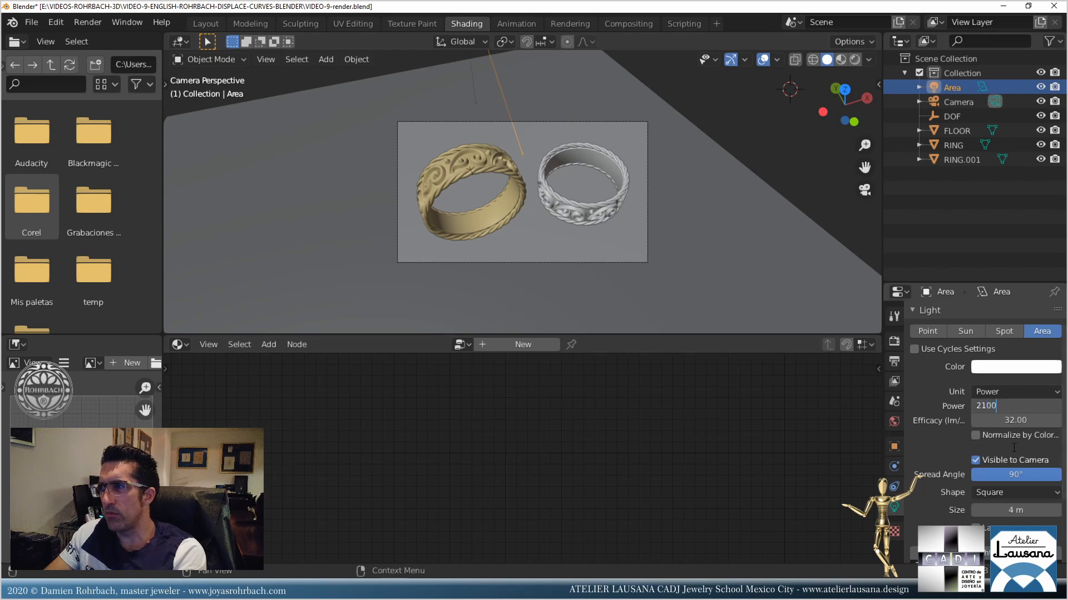
key(Return)
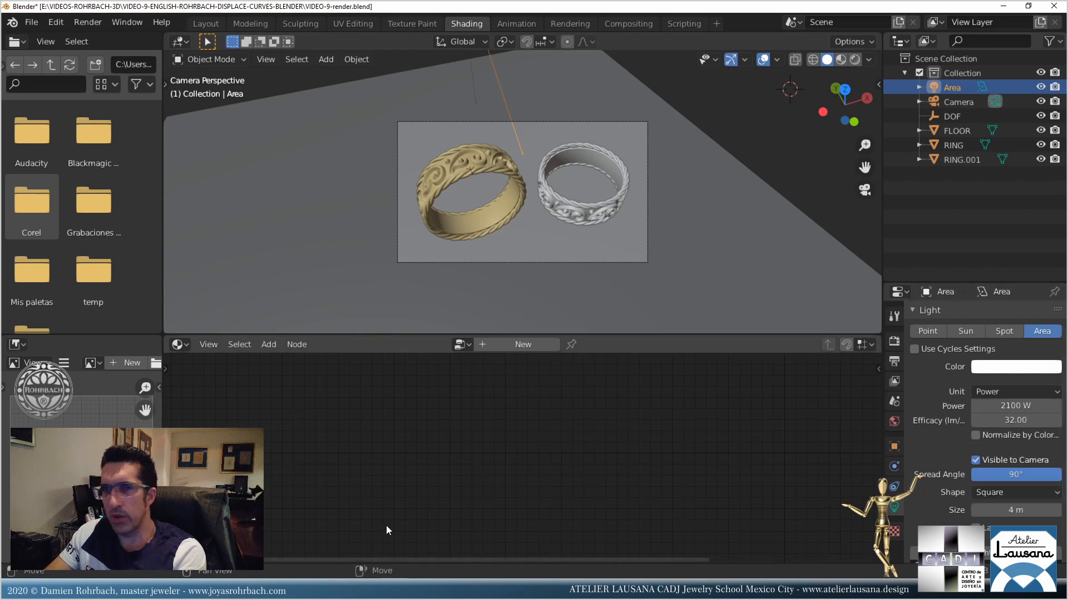
Save the file and render the image with the adjusted area light.
key(ctrl+s)
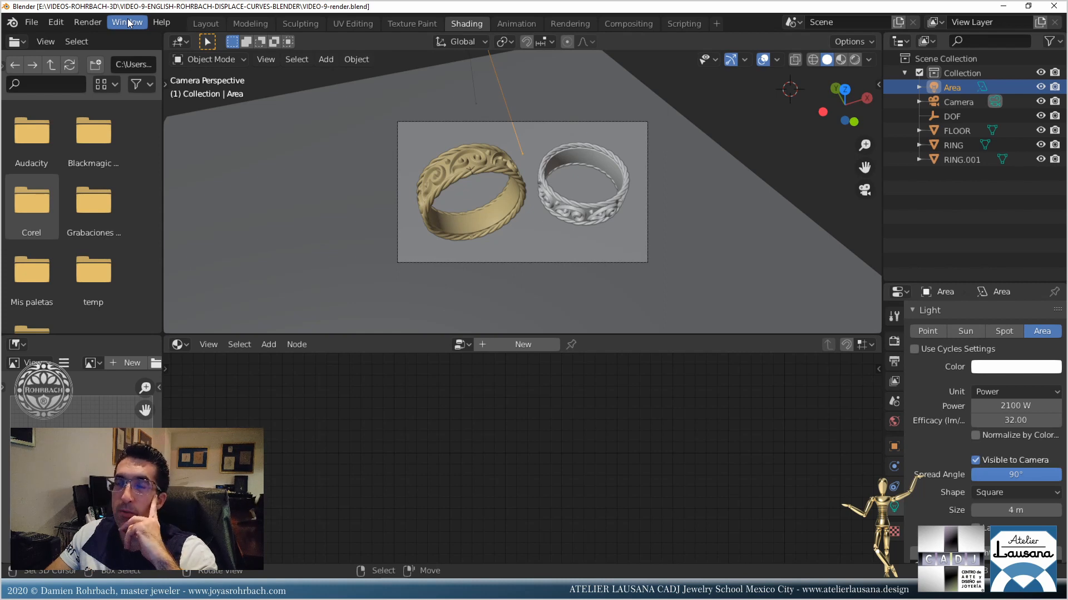
click(91, 22)
click(91, 22)
click(91, 22)
click(112, 45)
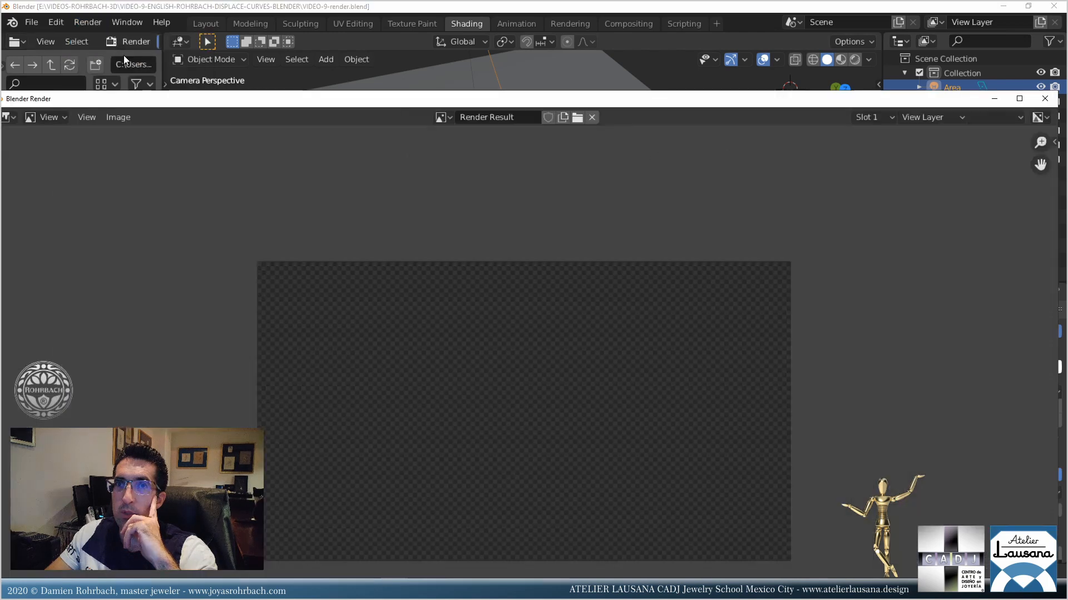
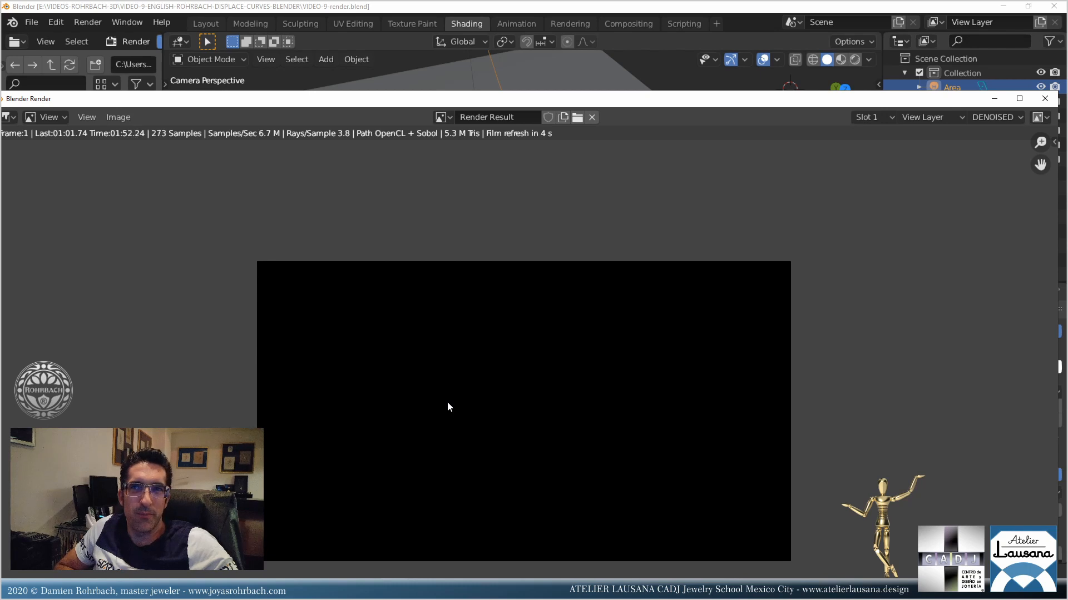
Display the Combined pass of the running render and fit both rings in view.
middle_drag(489, 455, 471, 338)
middle_drag(585, 308, 589, 329)
scroll(541, 332, down, 1)
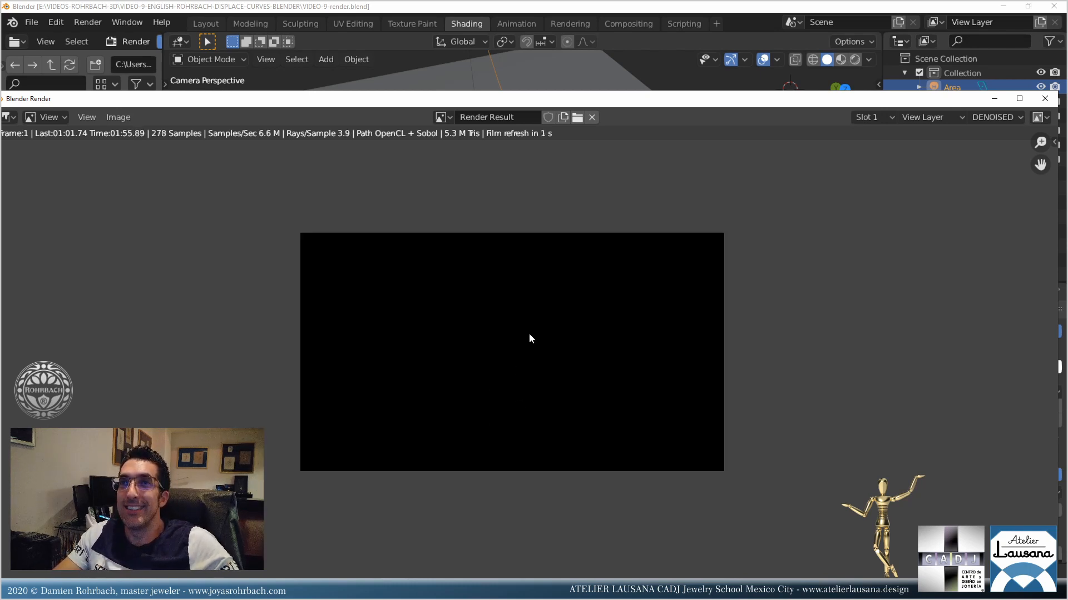
click(1003, 117)
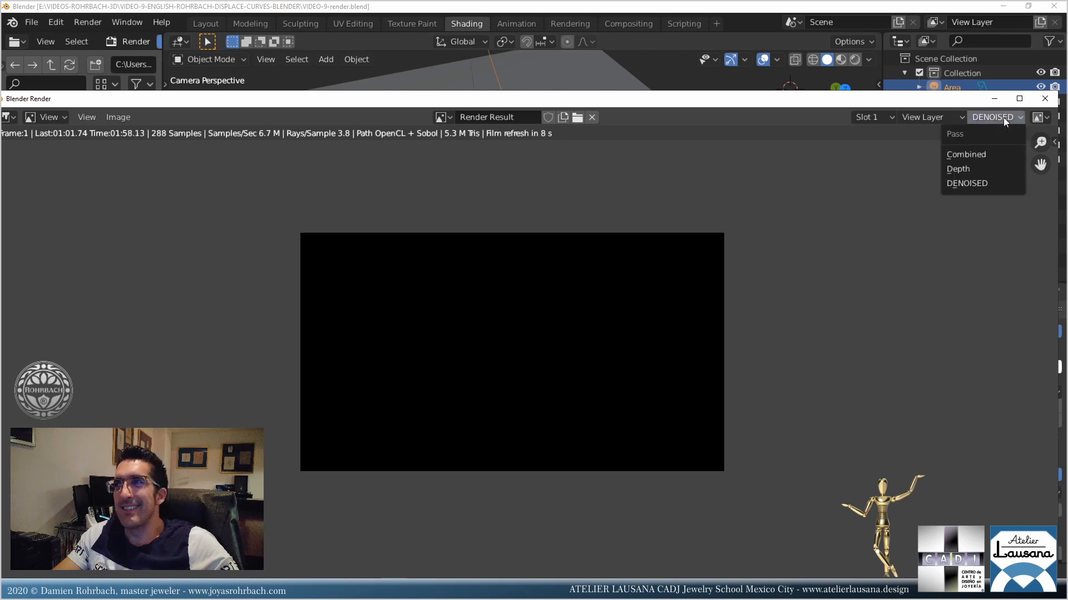
click(976, 155)
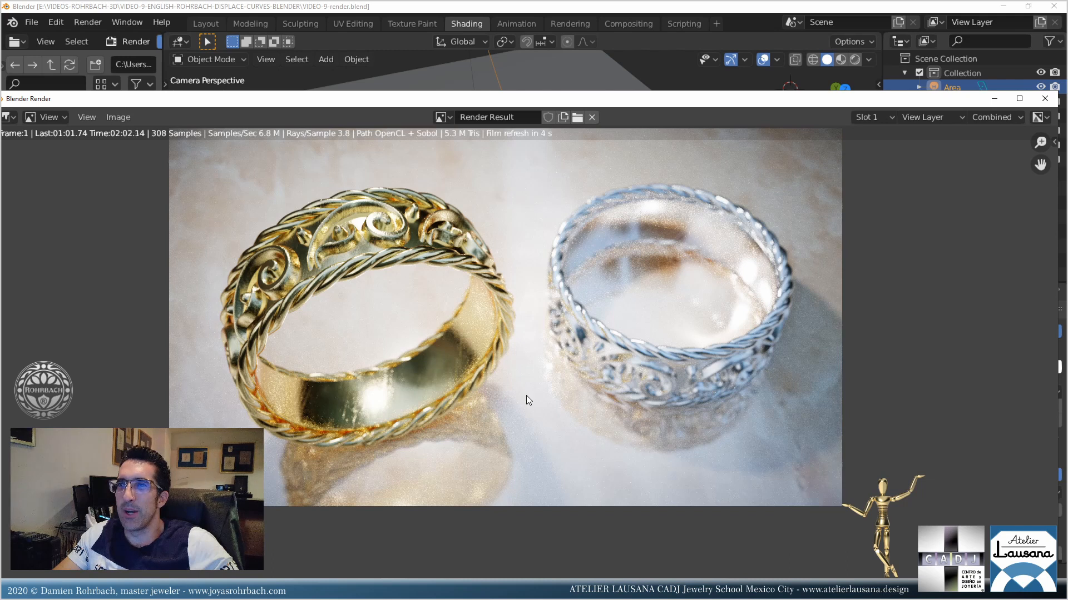
scroll(526, 395, down, 2)
scroll(545, 372, up, 1)
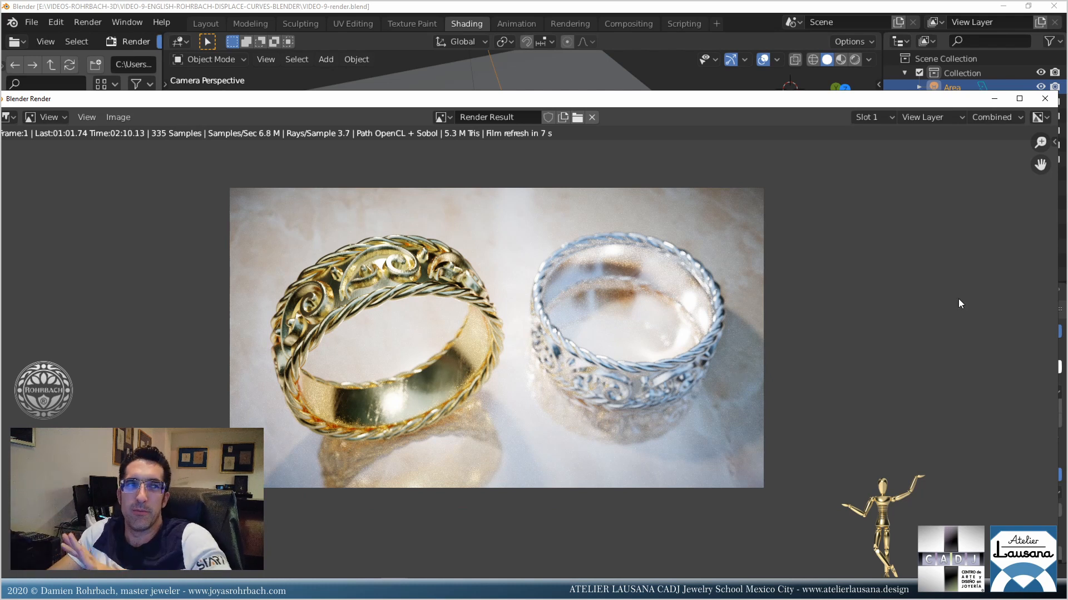
Check the DENOISED pass of the running render and return to the Combined pass.
click(995, 117)
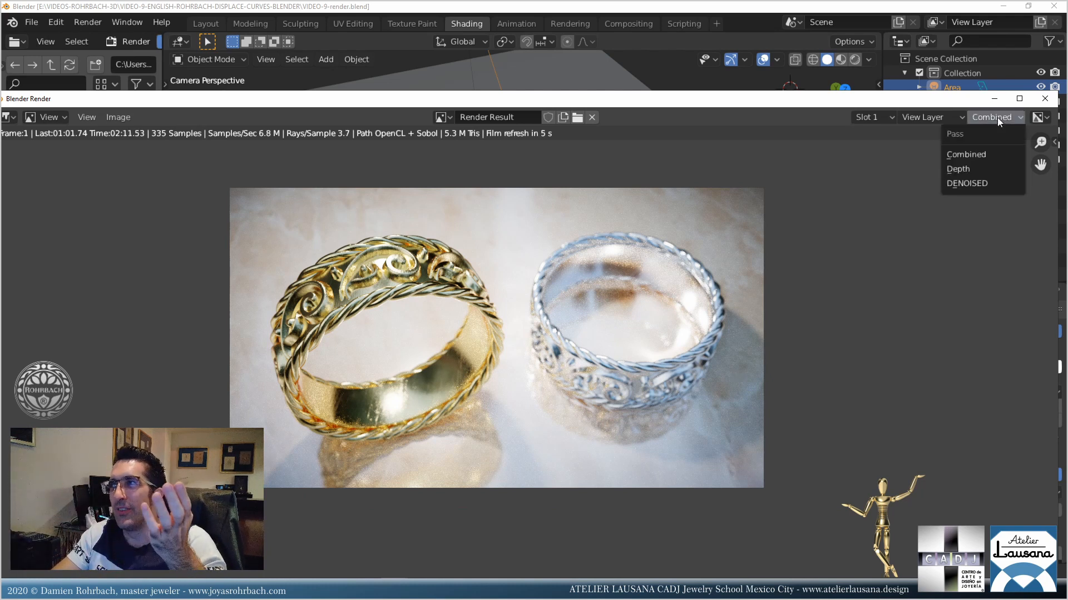
click(983, 184)
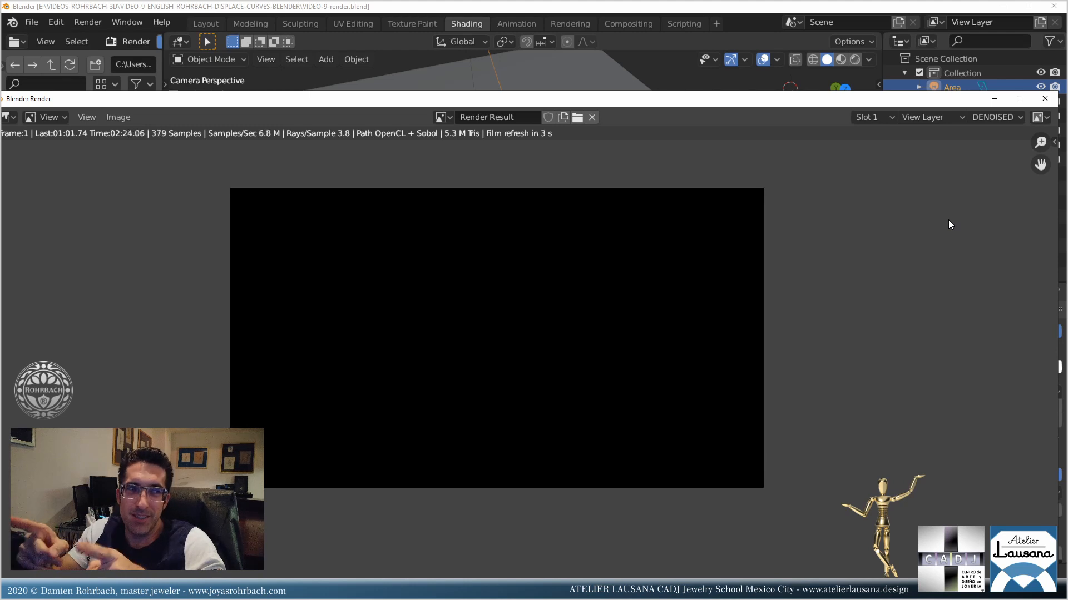
click(993, 118)
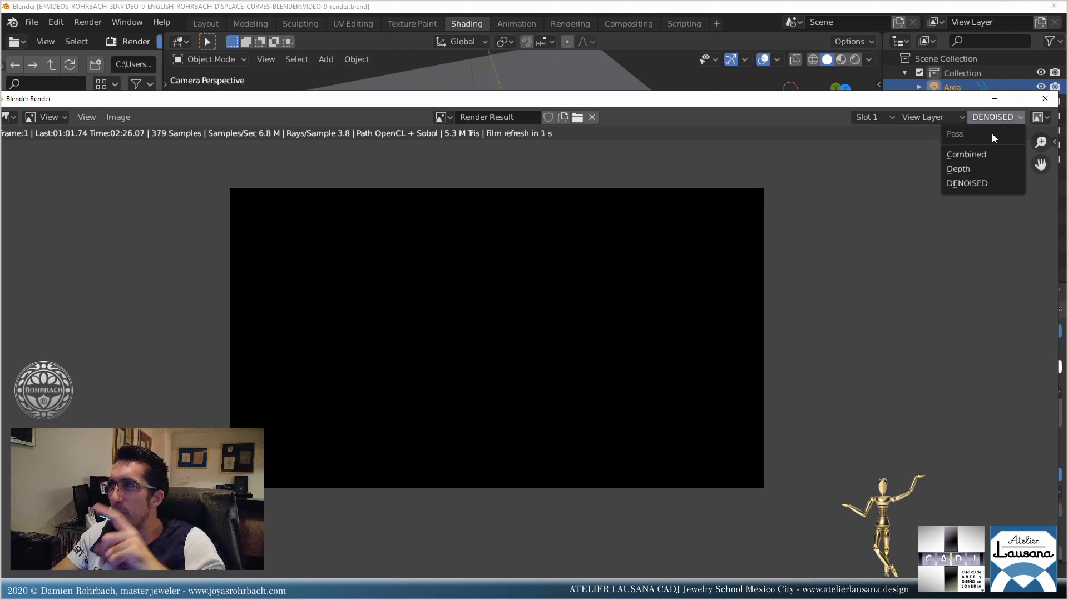
click(985, 149)
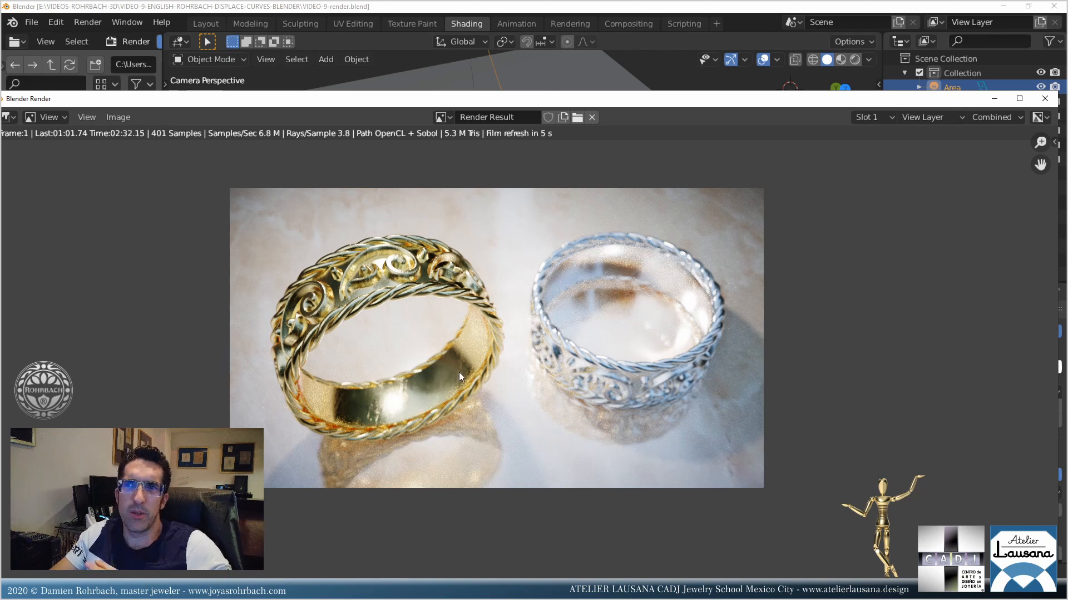
Examine the noise and surface detail of the yellow gold ring up close, and return to an overview of both rings.
scroll(458, 372, up, 3)
middle_drag(445, 361, 656, 382)
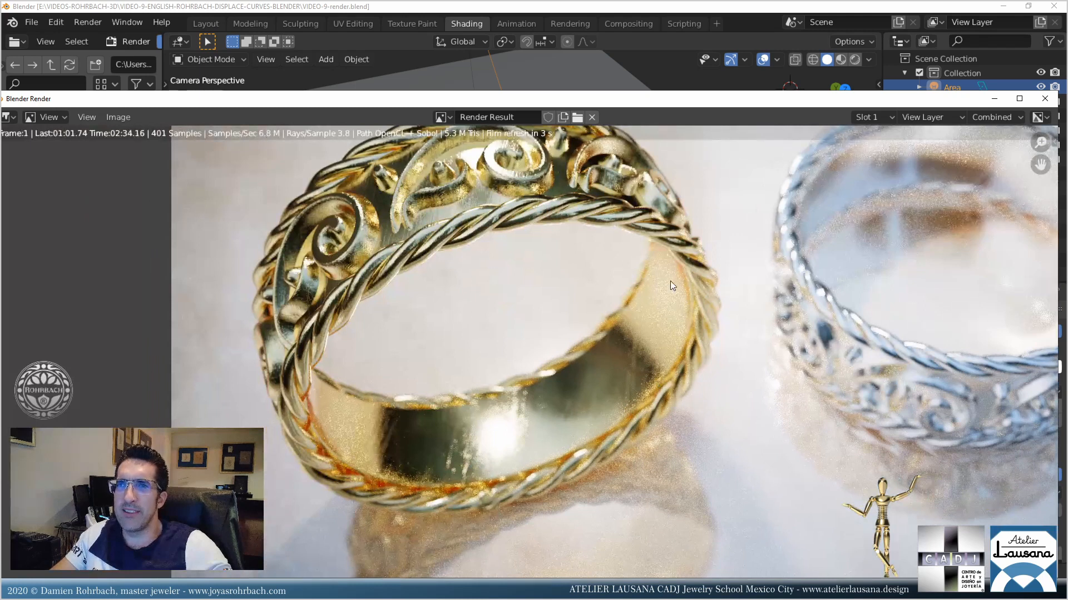
scroll(678, 302, up, 2)
middle_drag(723, 258, 500, 363)
scroll(535, 368, down, 5)
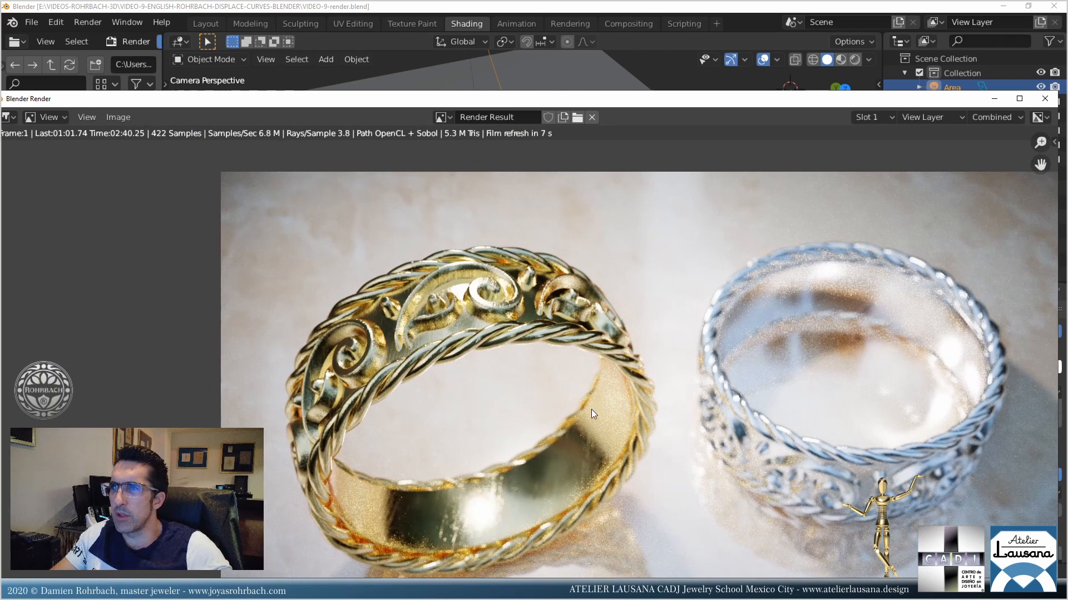
scroll(553, 423, down, 3)
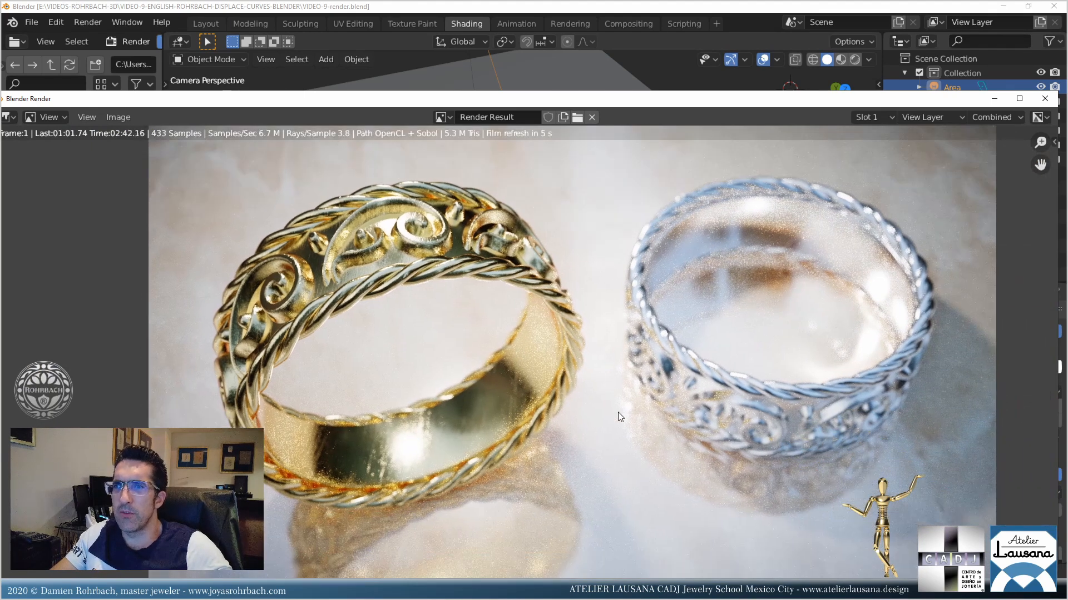
scroll(759, 421, up, 2)
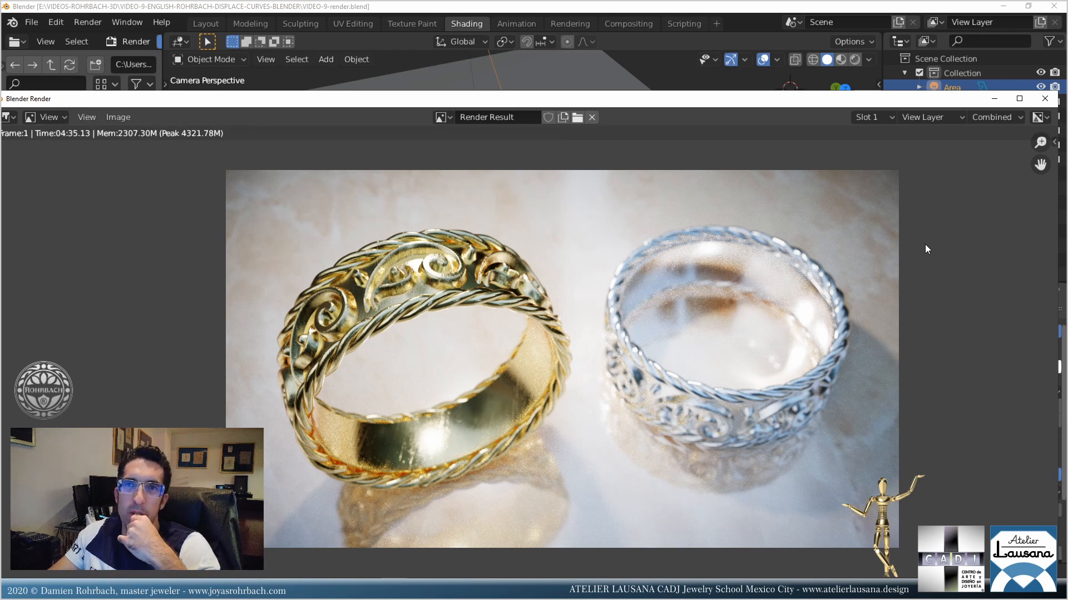
Save the render's DENOISED pass as a PNG named RENDER12 in RGB with 0% compression, and close the render window.
click(990, 125)
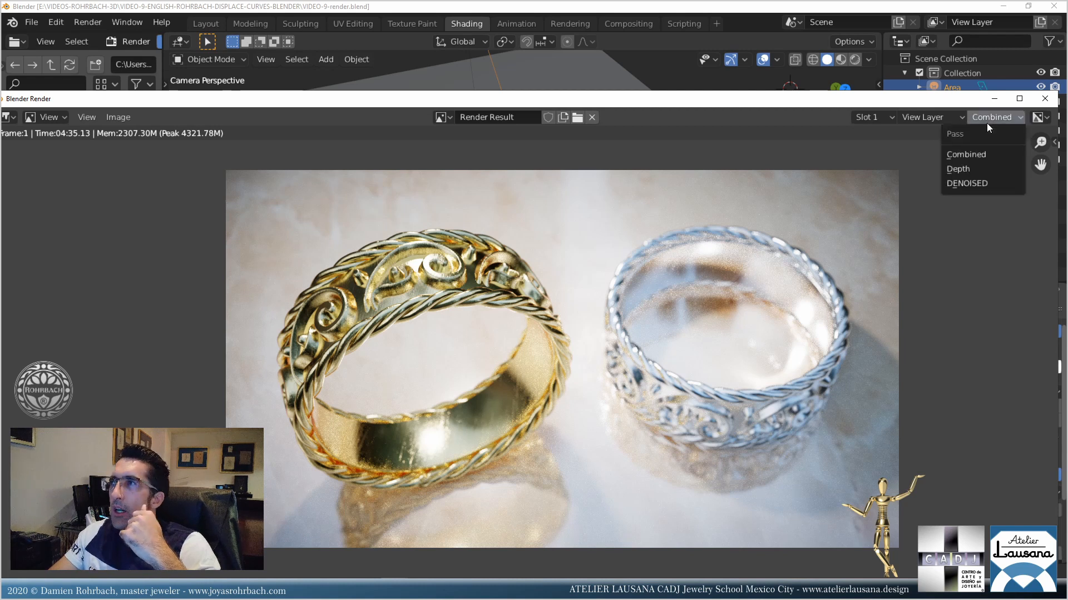
click(965, 185)
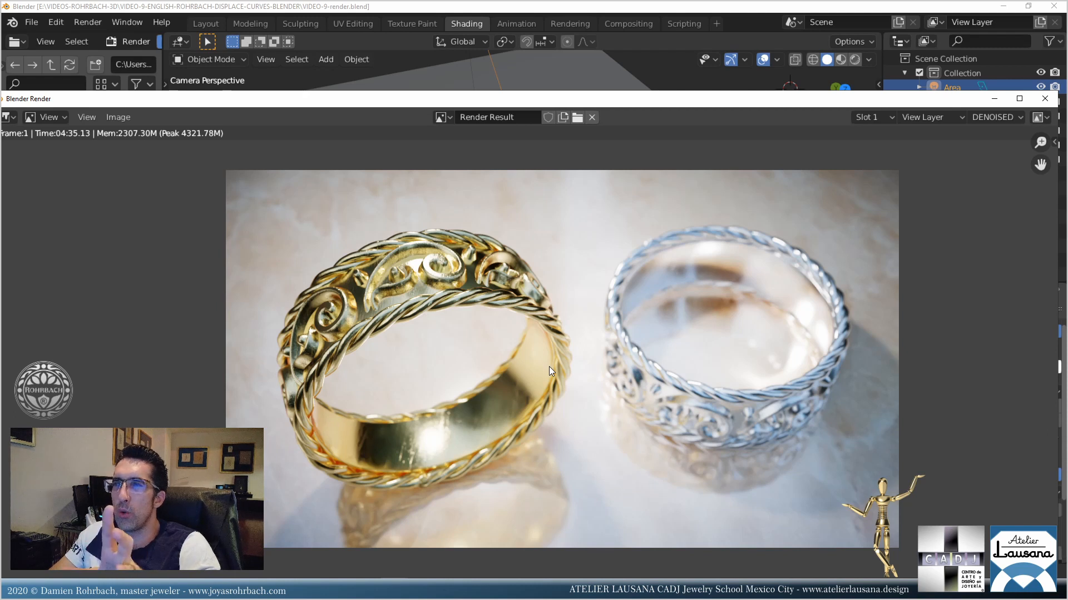
click(118, 117)
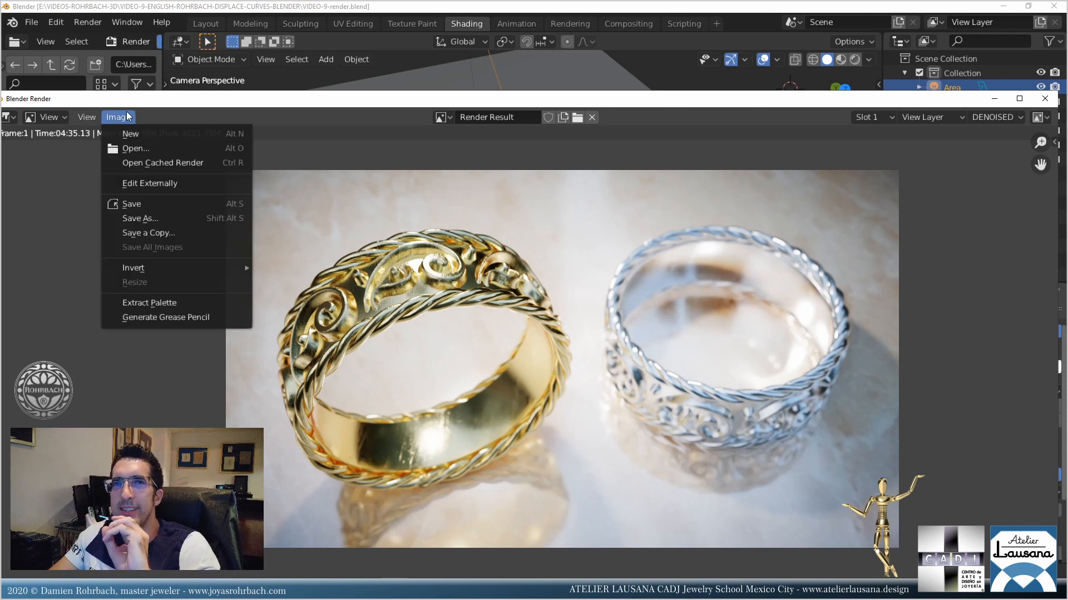
click(159, 206)
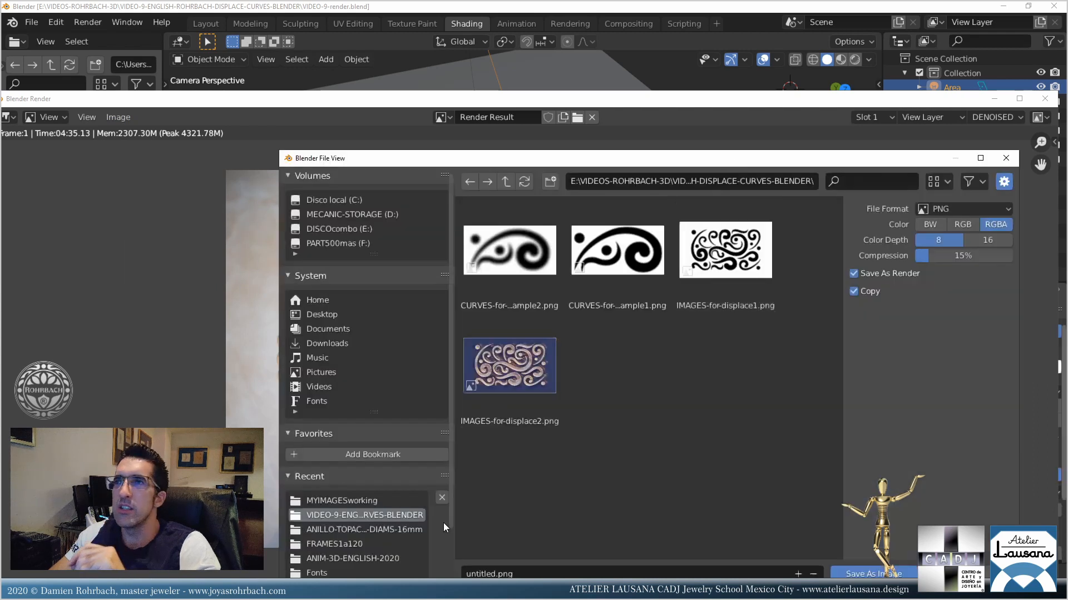
click(962, 224)
double_click(939, 256)
text(0)
key(Tab)
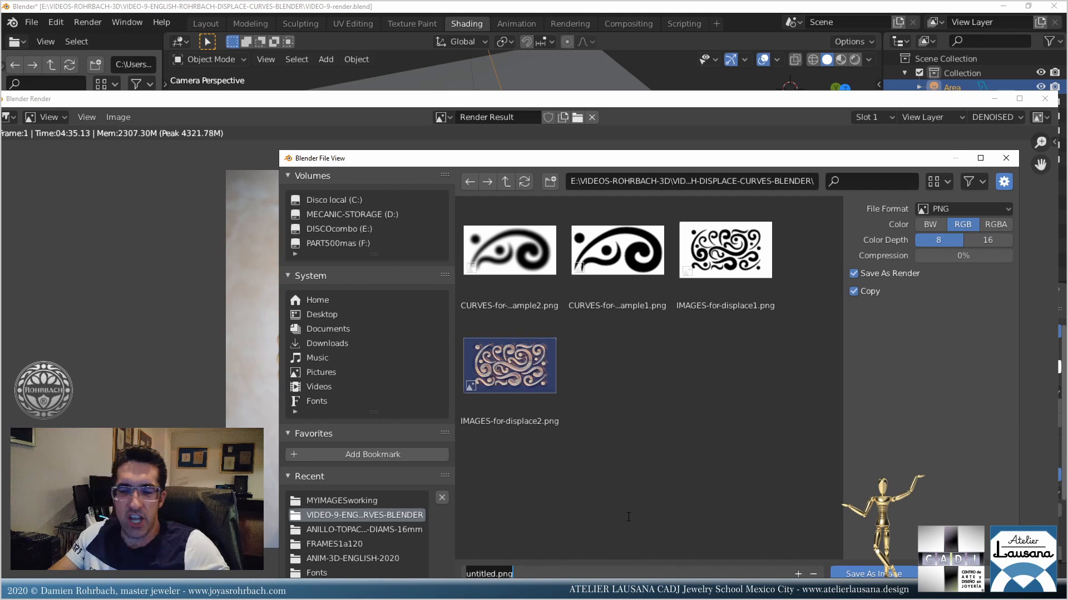
text(RENDER1)
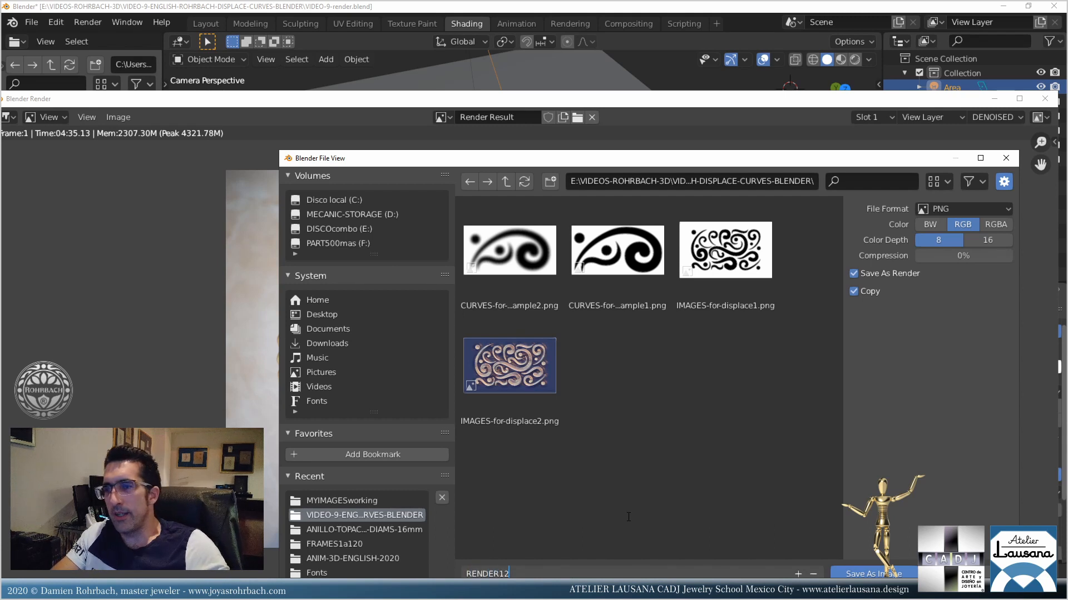
key(Return)
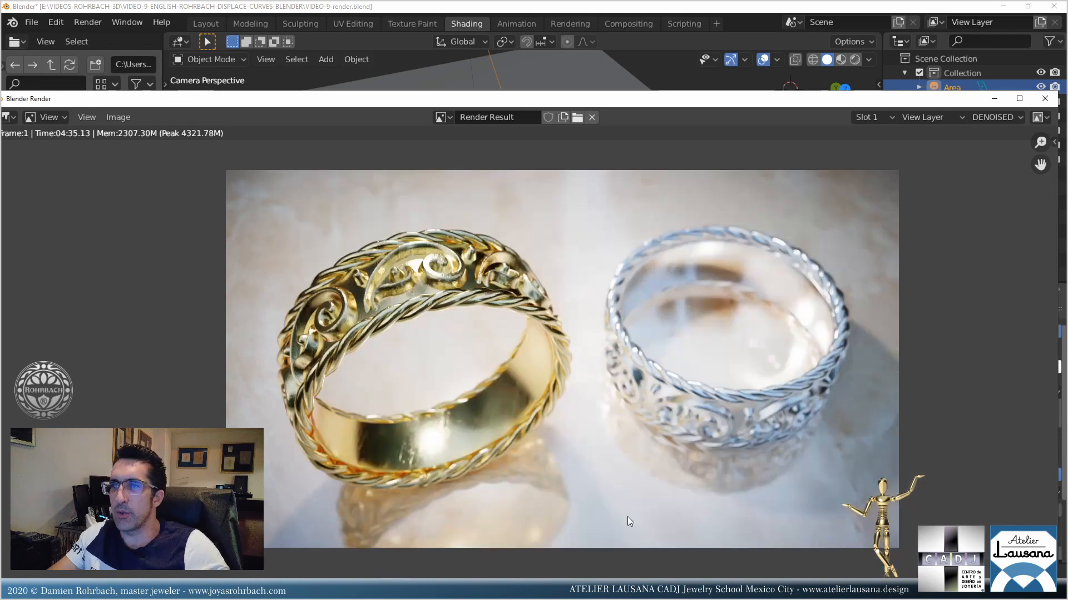
key(Escape)
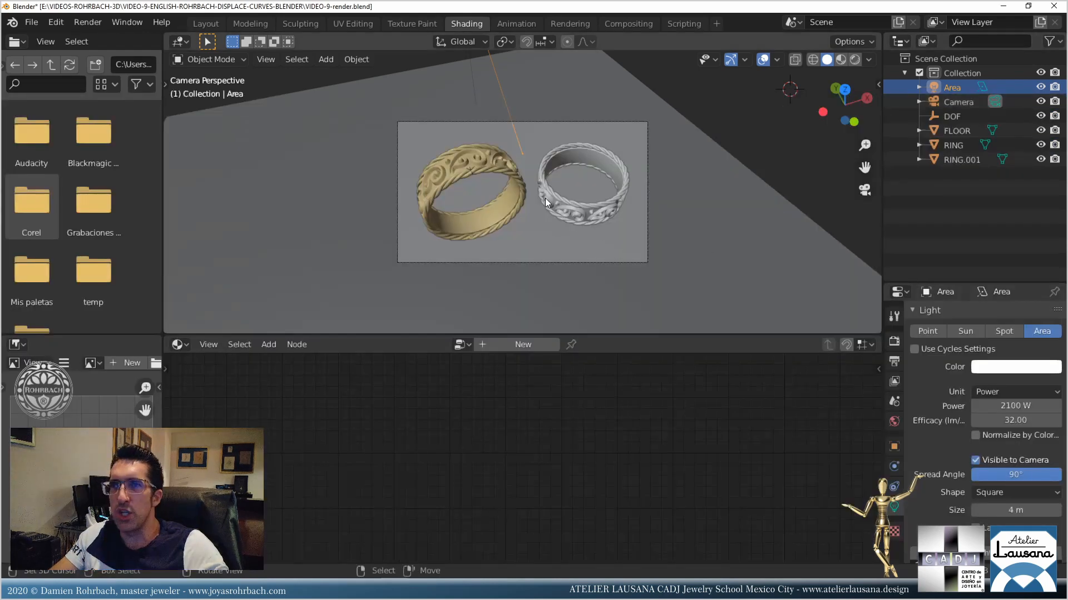
Save the file and move the DOF empty in top view to the white gold ring's front edge, about 23.6 m in X and -6 m in Y.
click(470, 168)
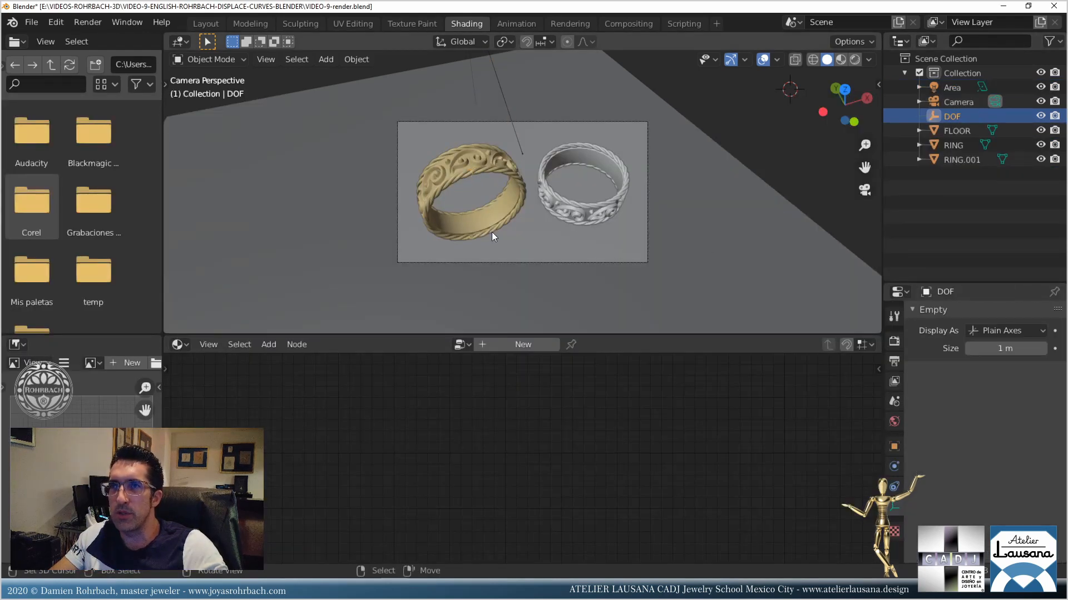
key(ctrl+s)
key(KP_7)
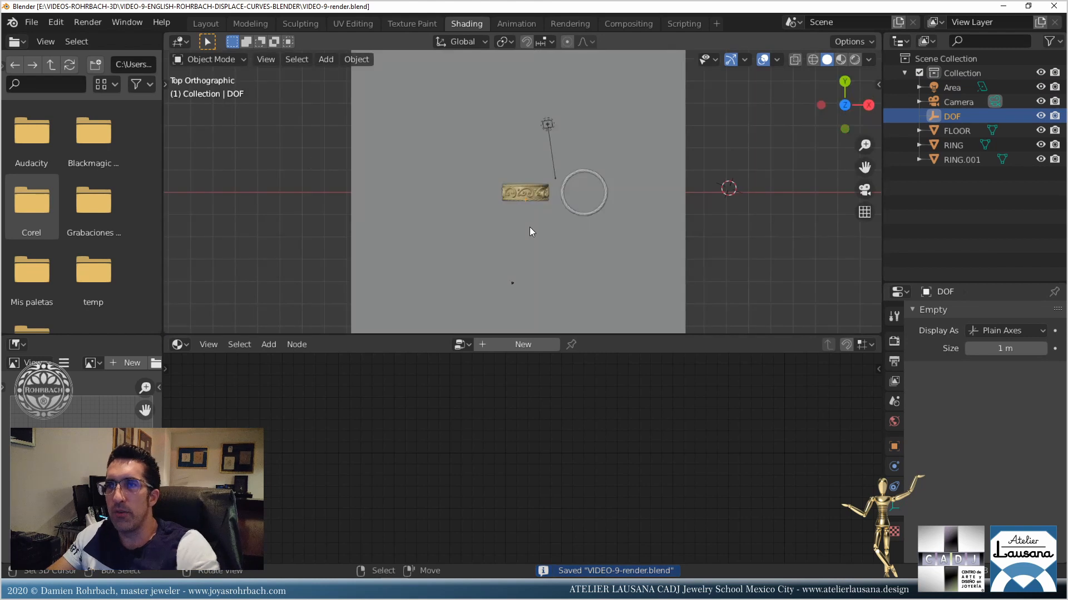
scroll(631, 214, up, 4)
key(g)
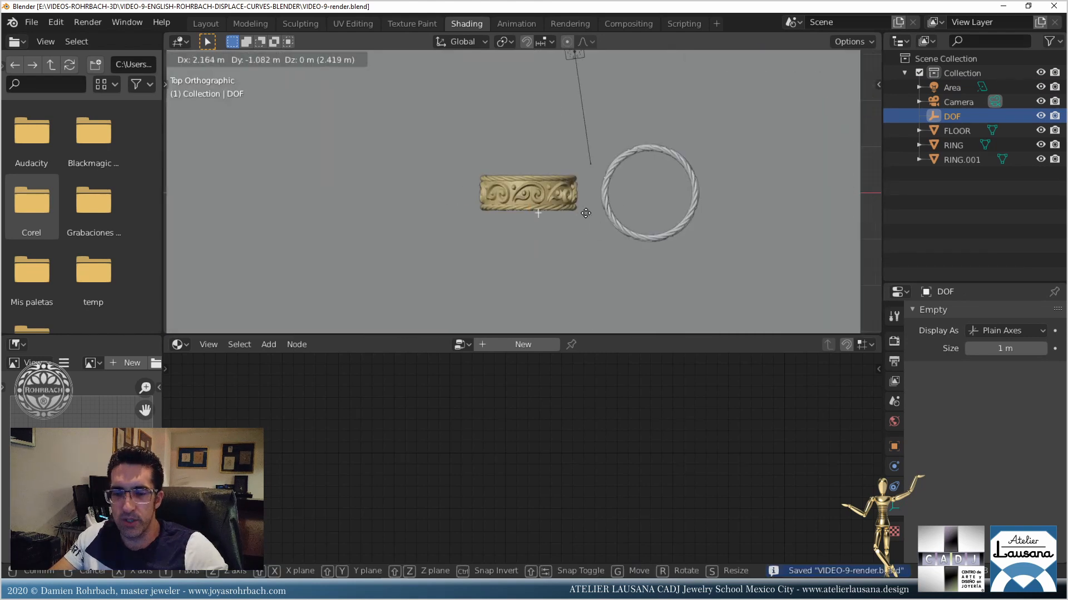
click(662, 225)
Lower the DOF empty about 14.4 m in front view to the top of the white gold ring and save the file.
key(KP_1)
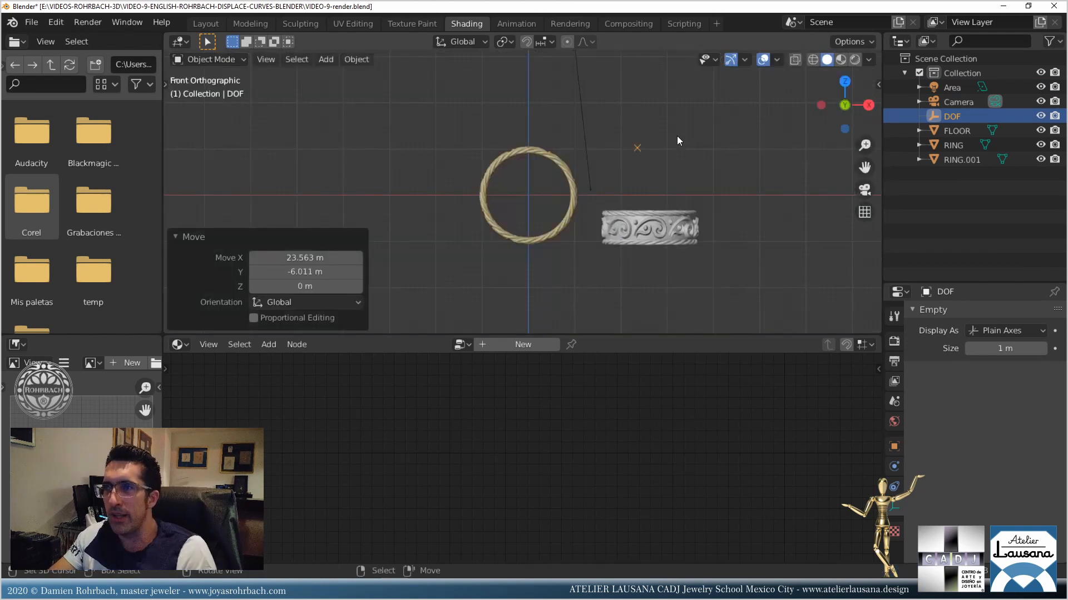
key(g)
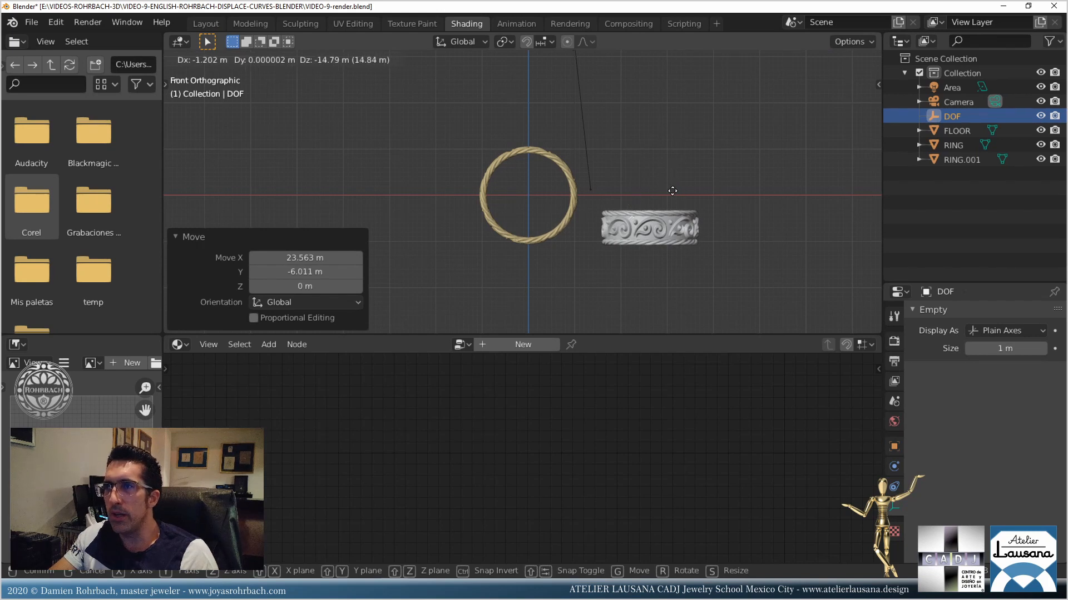
click(671, 209)
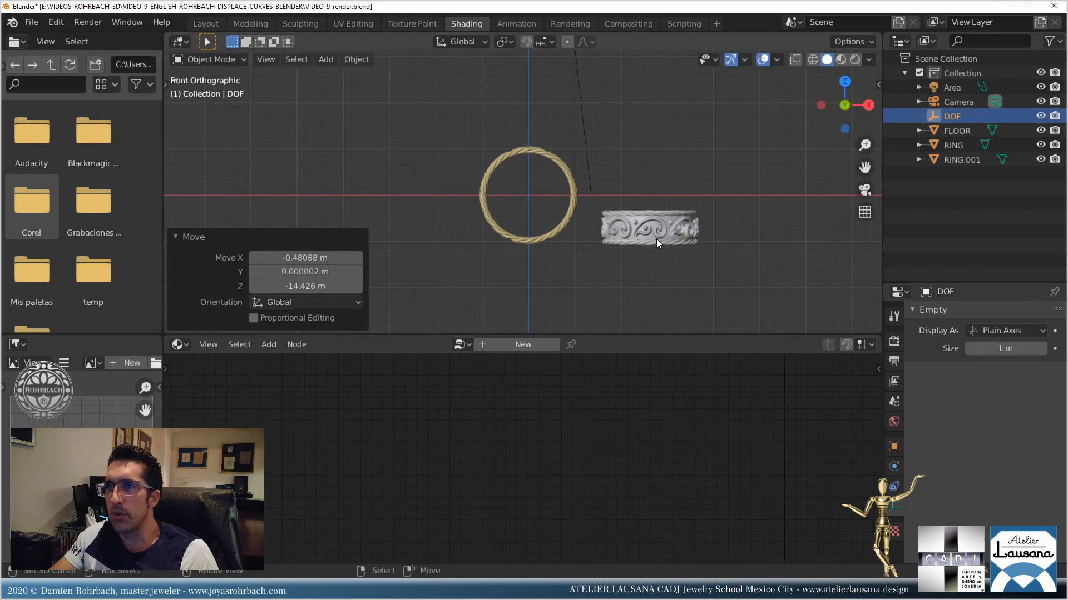
key(ctrl+s)
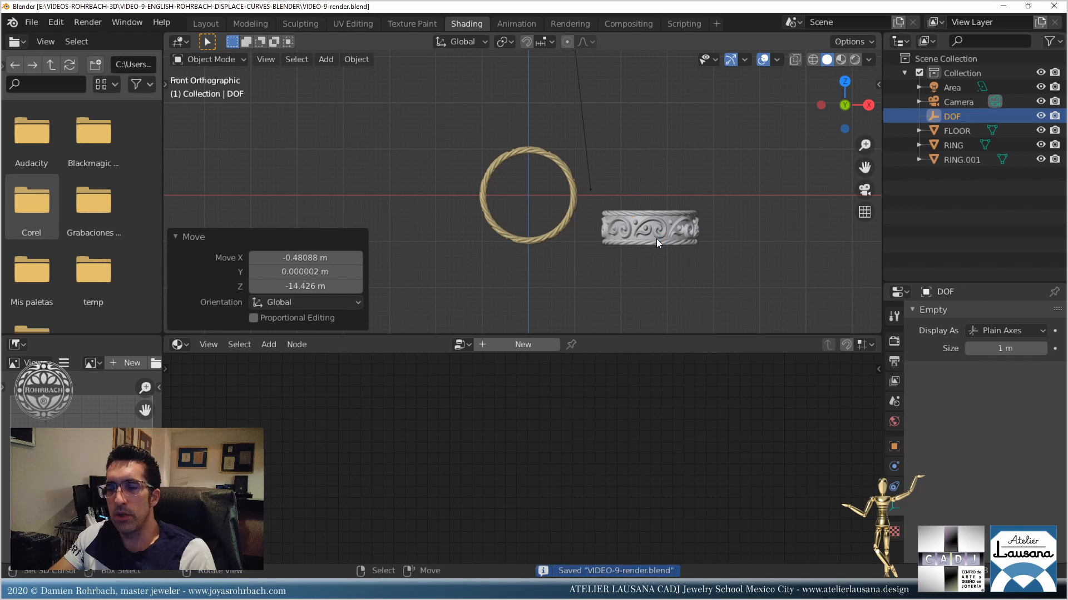
Render the scene with the focus on the white gold ring and show the whole image.
key(F12)
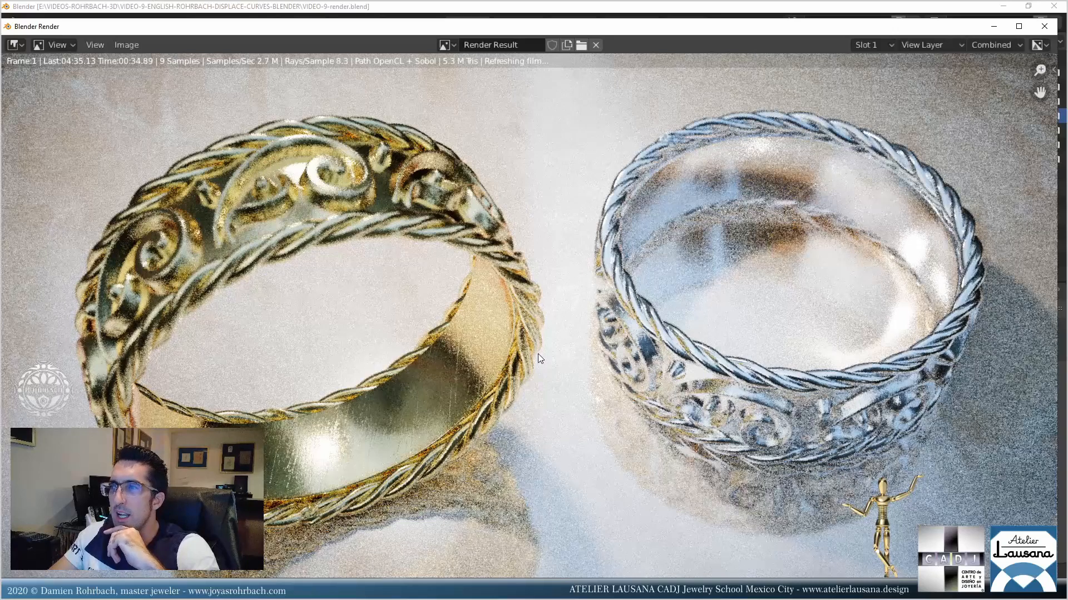
scroll(538, 353, down, 3)
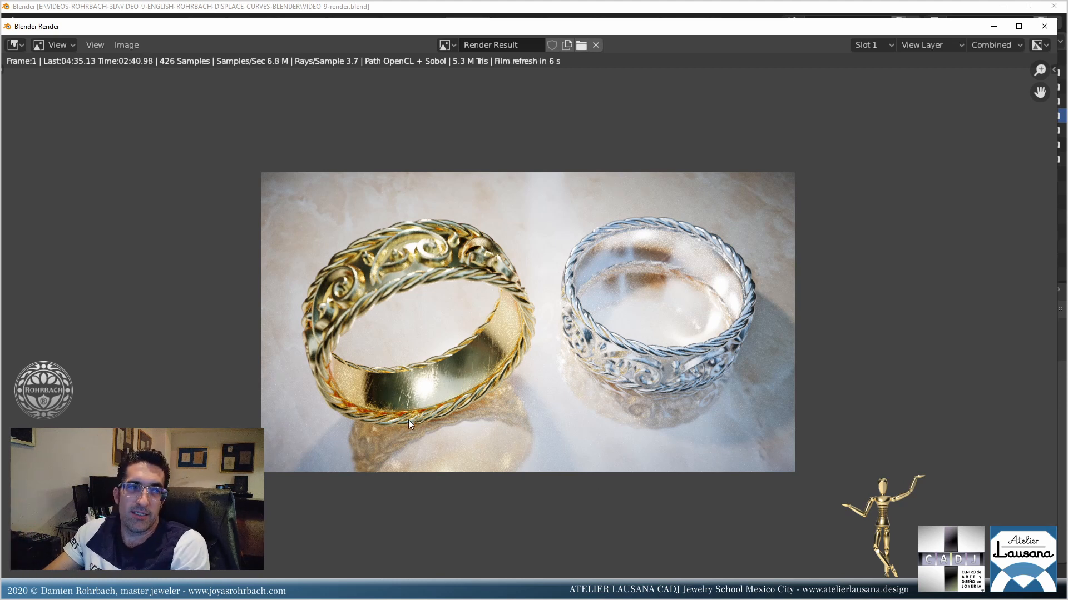
Switch to Firefox and search Google Images for TRON.
click(211, 589)
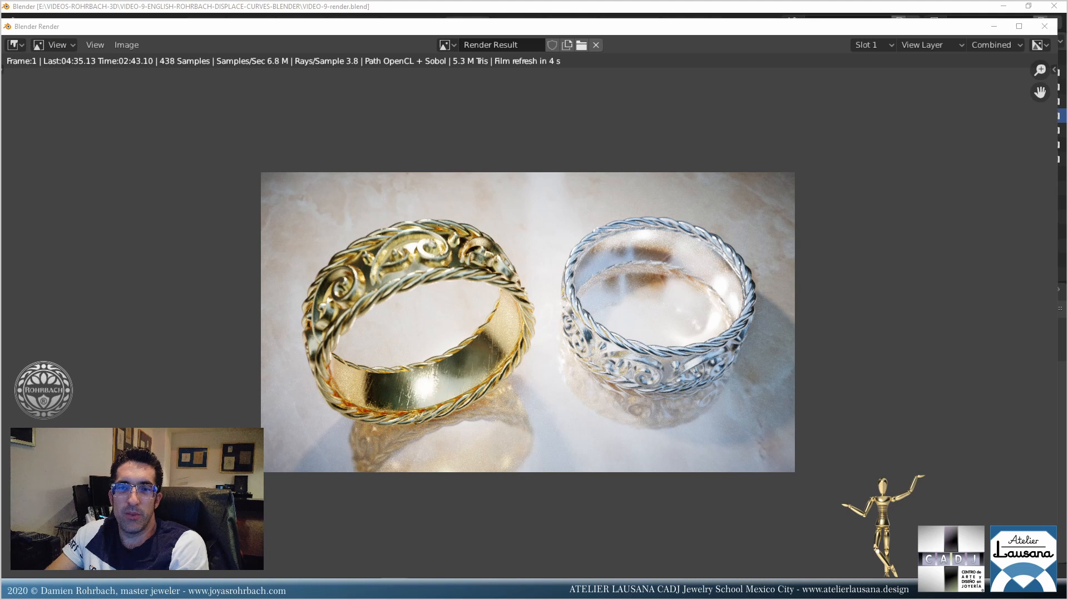
click(478, 155)
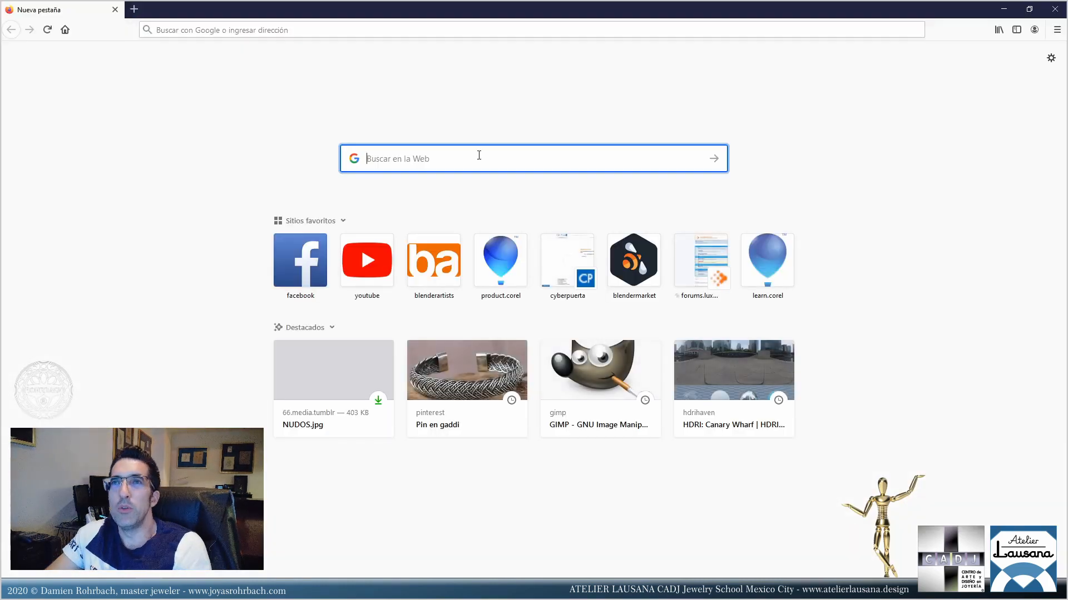
text(TRON)
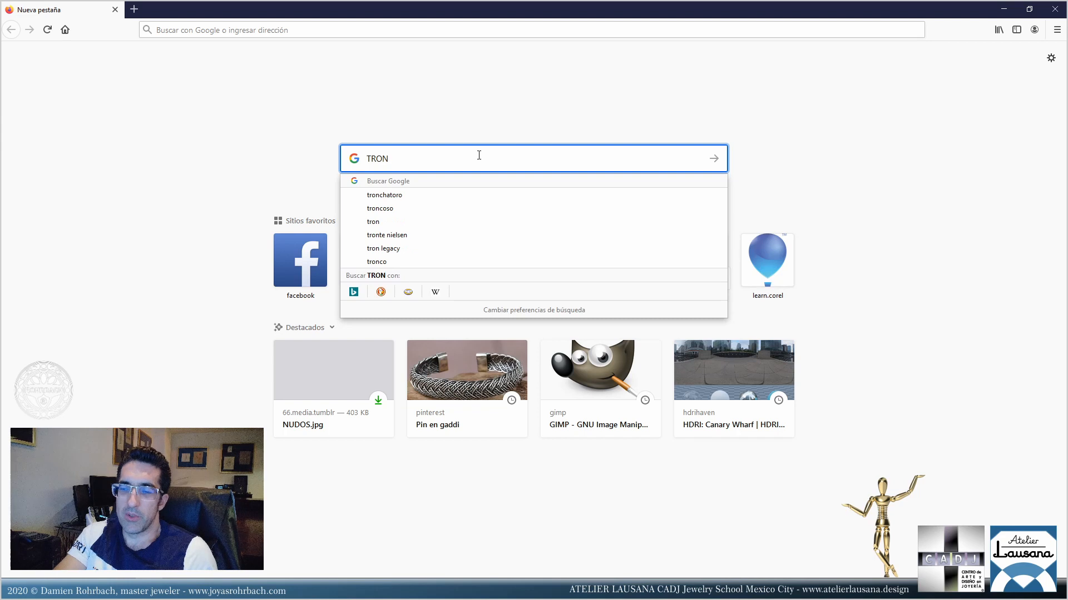
key(Return)
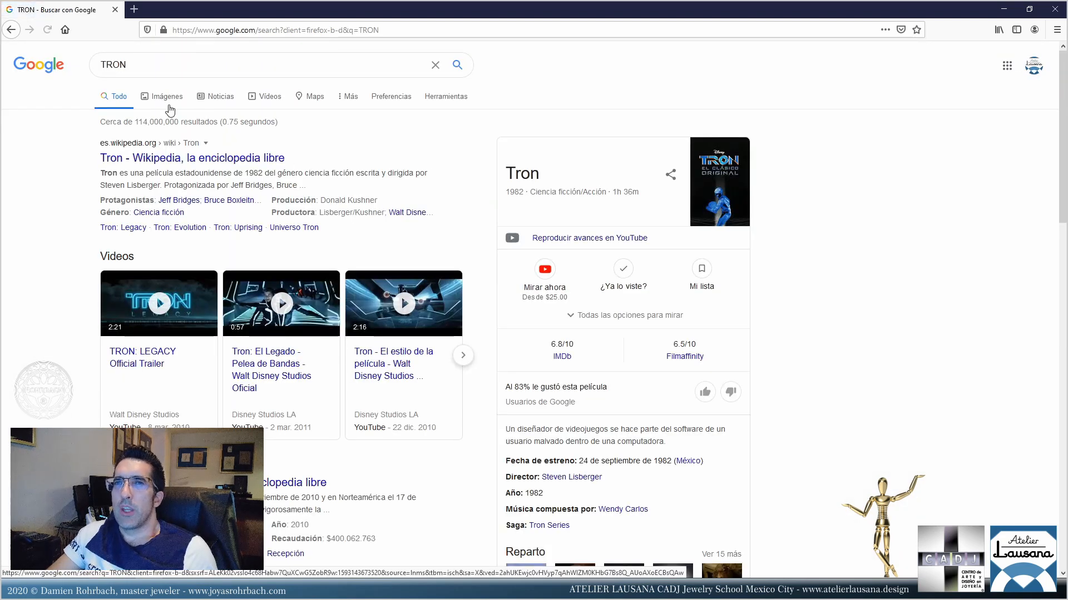
click(170, 100)
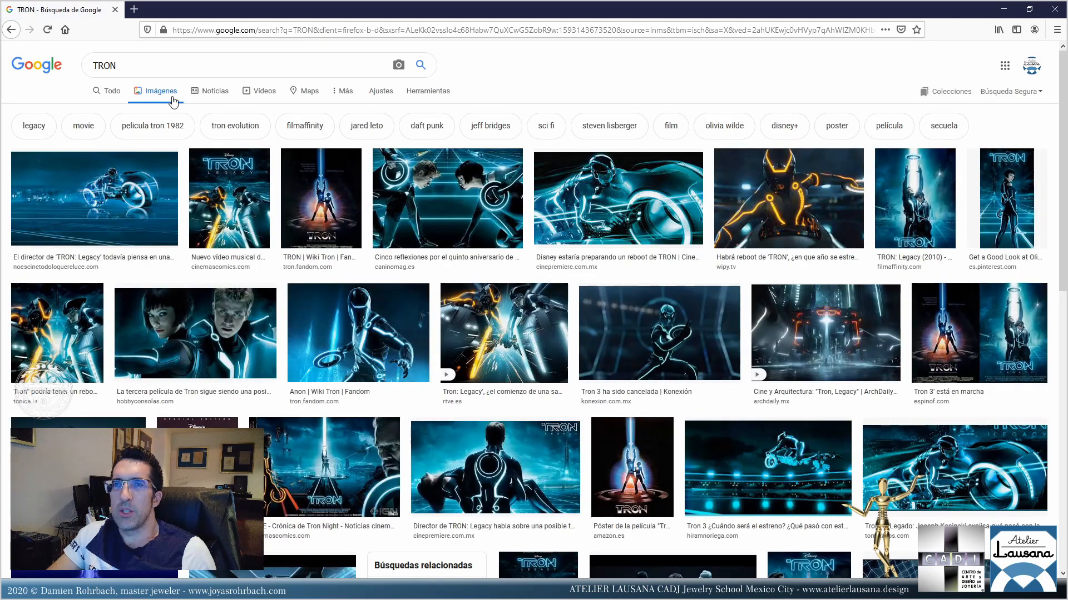
Refine the image search to tron original movie and preview the still of two characters in glowing blue suits.
click(167, 66)
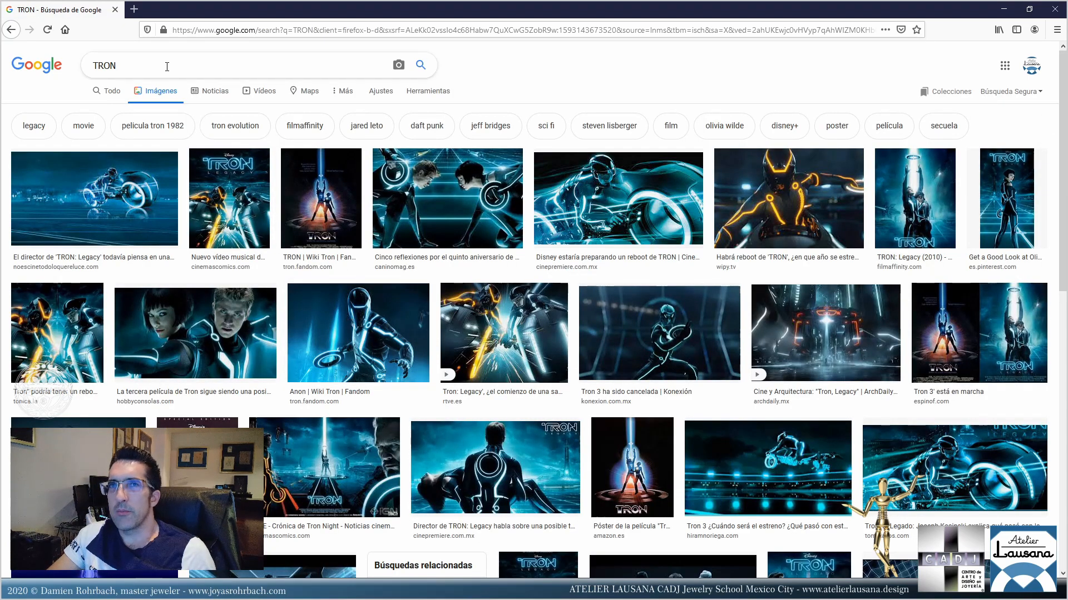
text(origi)
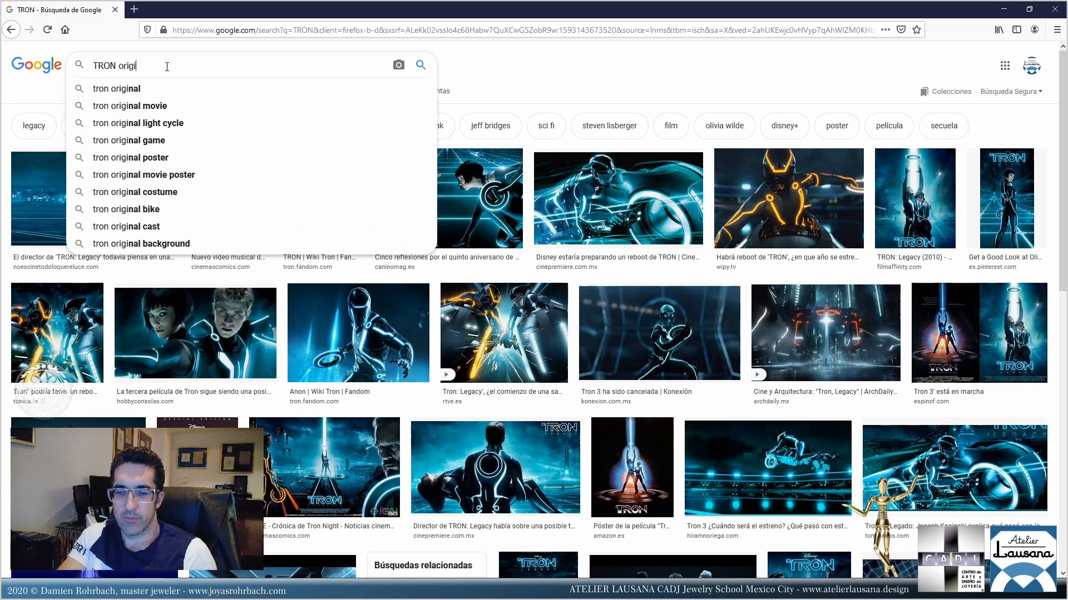
key(Down)
key(Down)
text(})
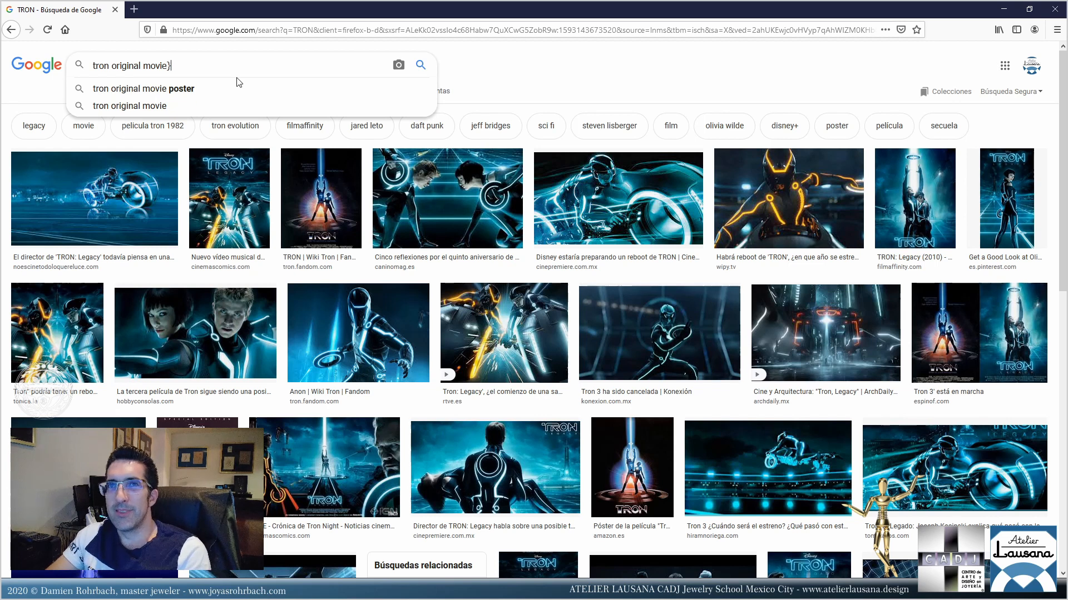
key(BackSpace)
key(Down)
key(Down)
key(Return)
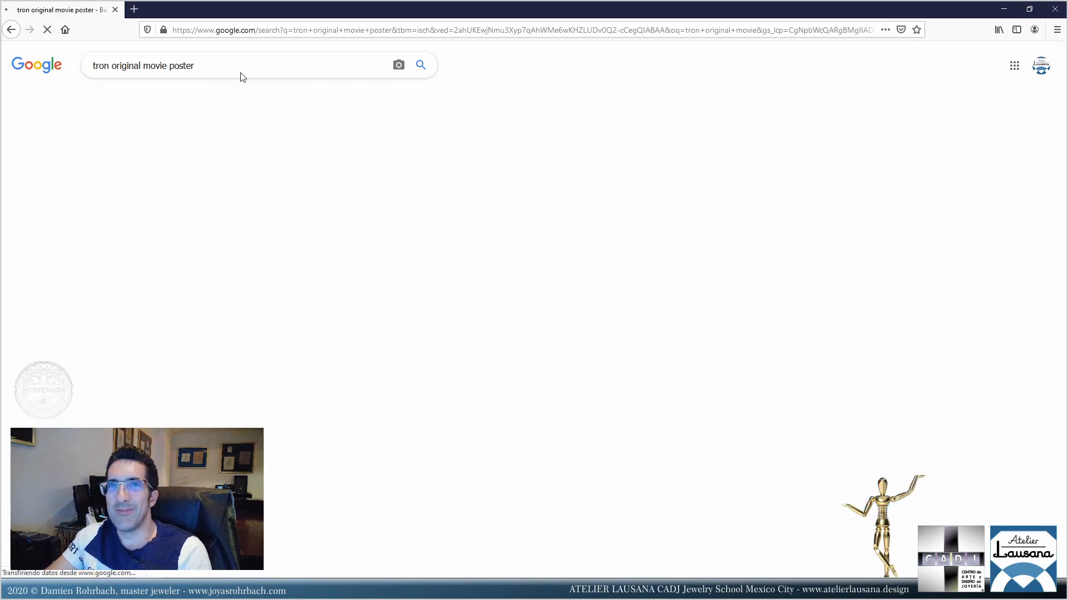
double_click(182, 66)
key(BackSpace)
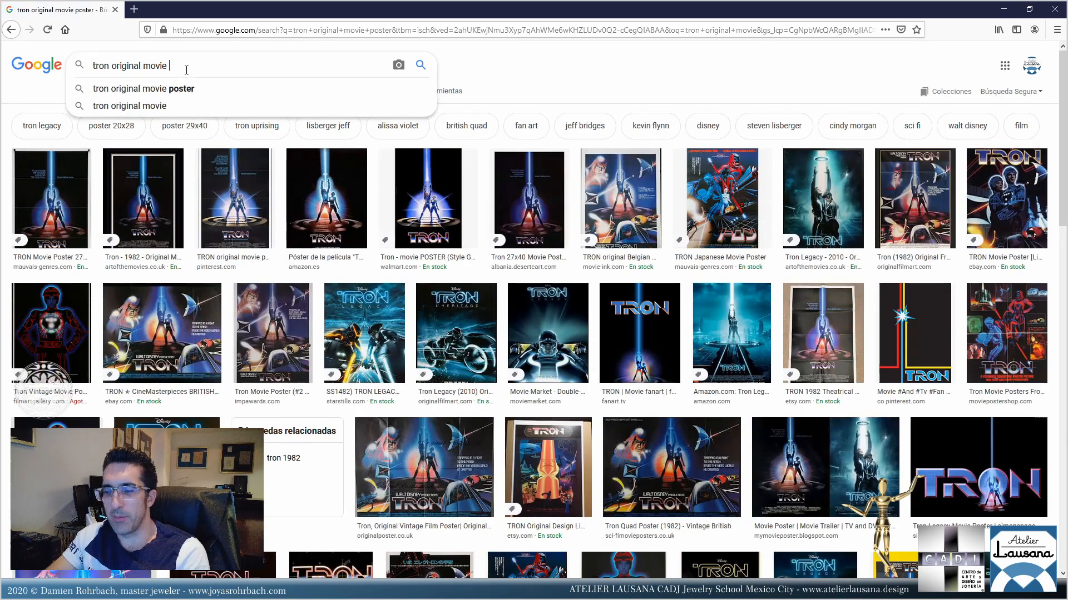
key(Return)
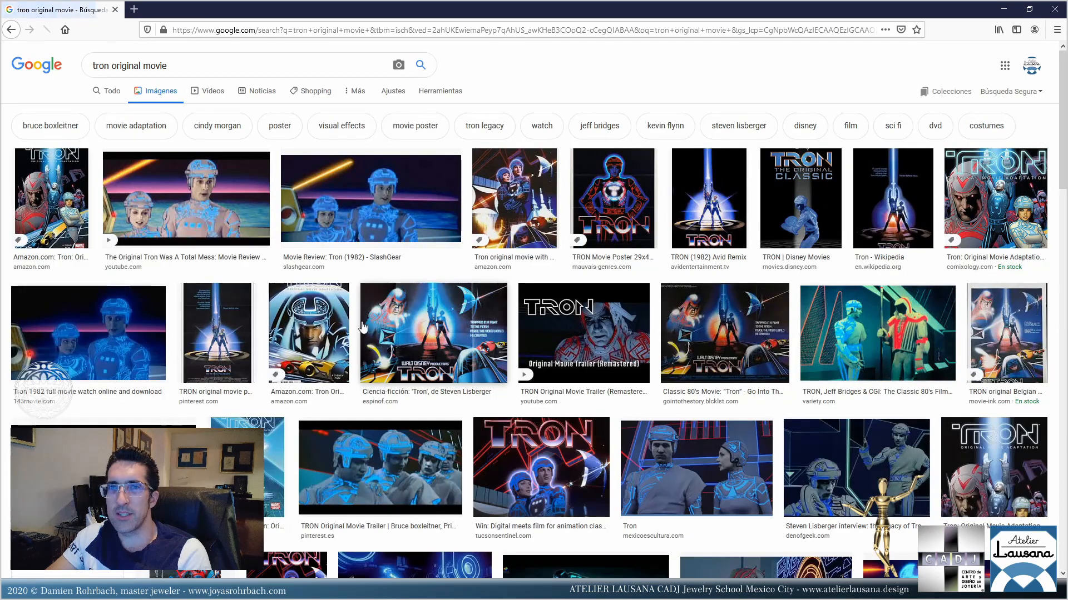
click(114, 326)
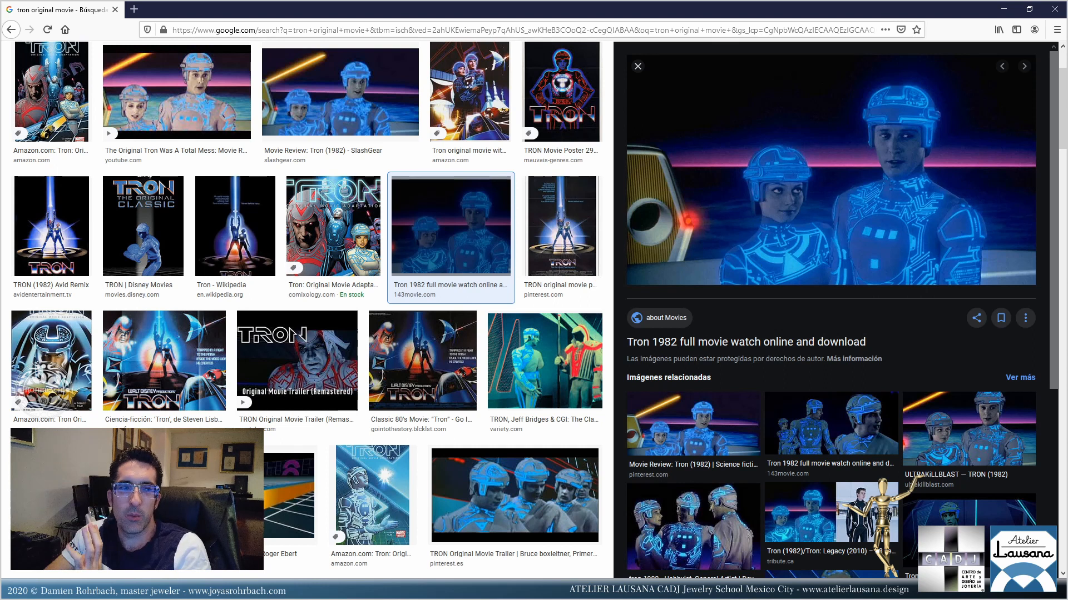
Return to Blender's render window and display the DENOISED pass of the finished render.
key(alt+Tab)
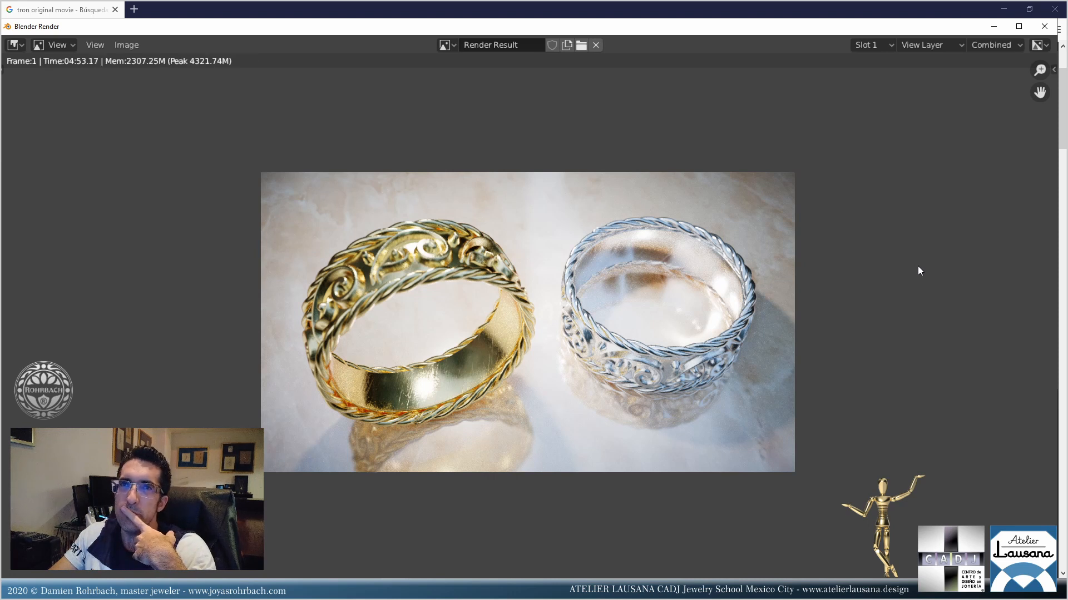
click(987, 49)
click(985, 110)
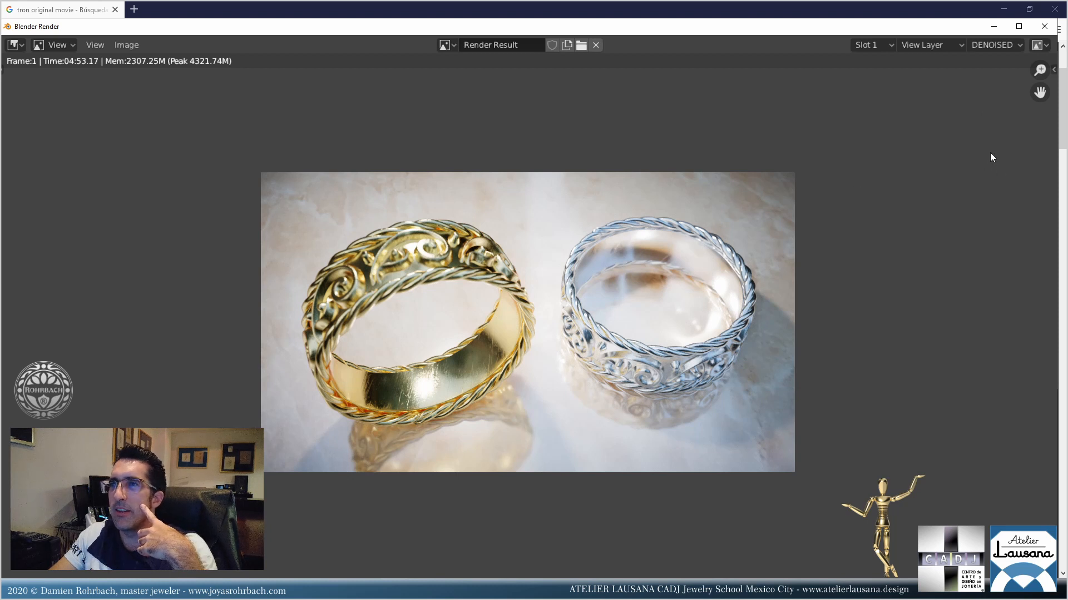
click(1001, 47)
click(985, 112)
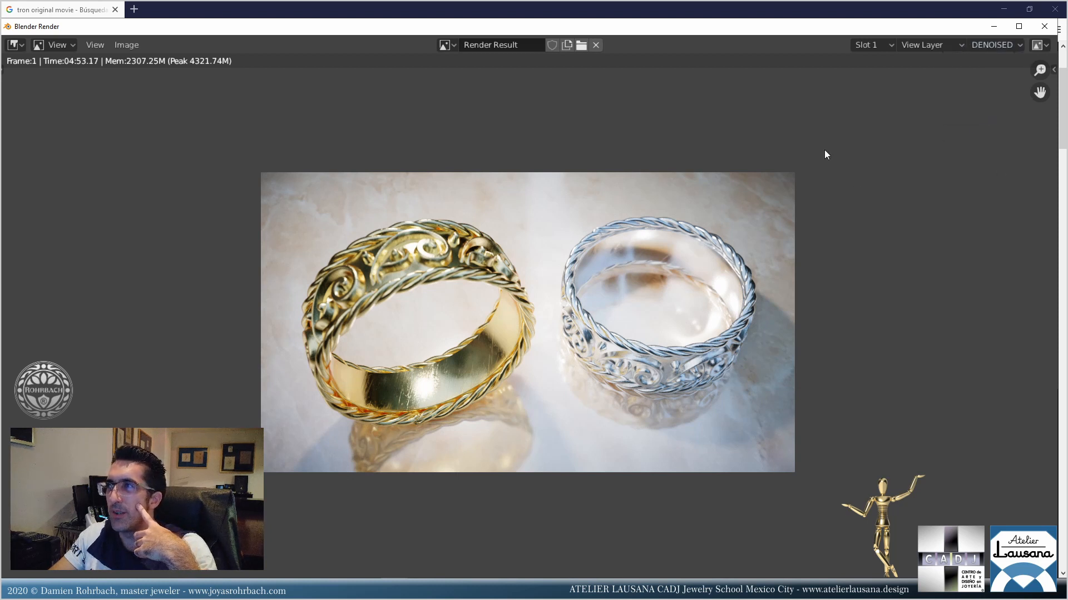
Save the denoised render as a PNG named RENDER2 in the video 9 project folder.
click(128, 45)
click(167, 139)
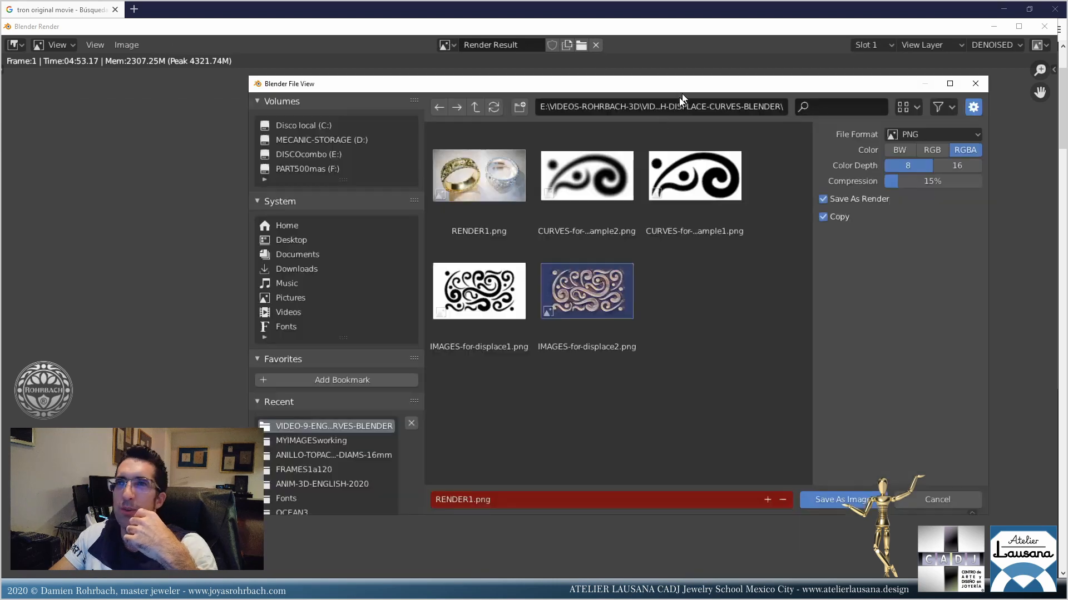
click(478, 183)
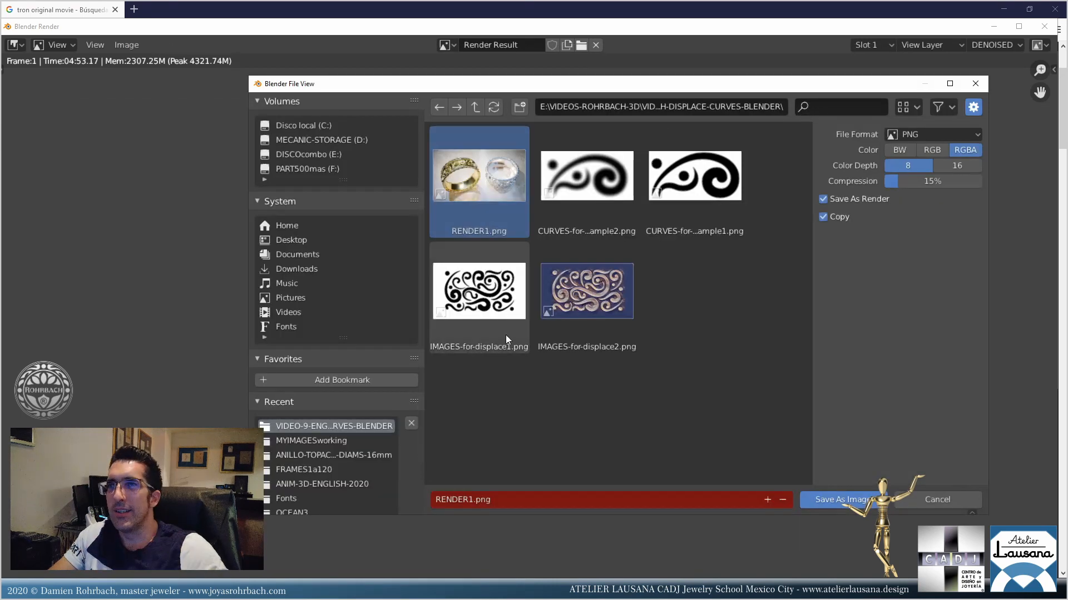
click(515, 502)
drag(516, 501, 468, 500)
text(2)
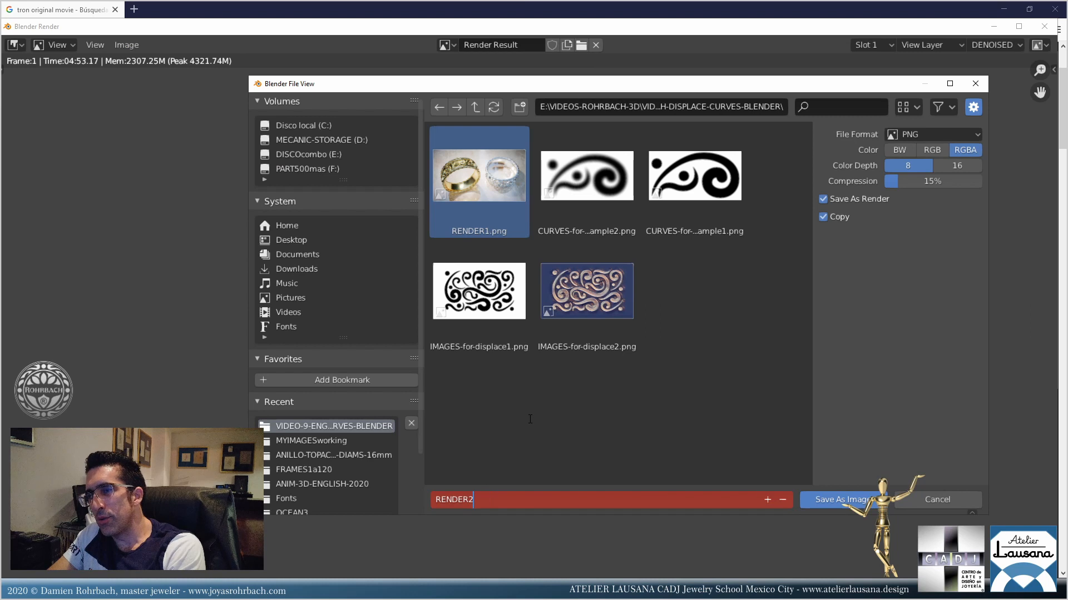
key(Return)
click(830, 498)
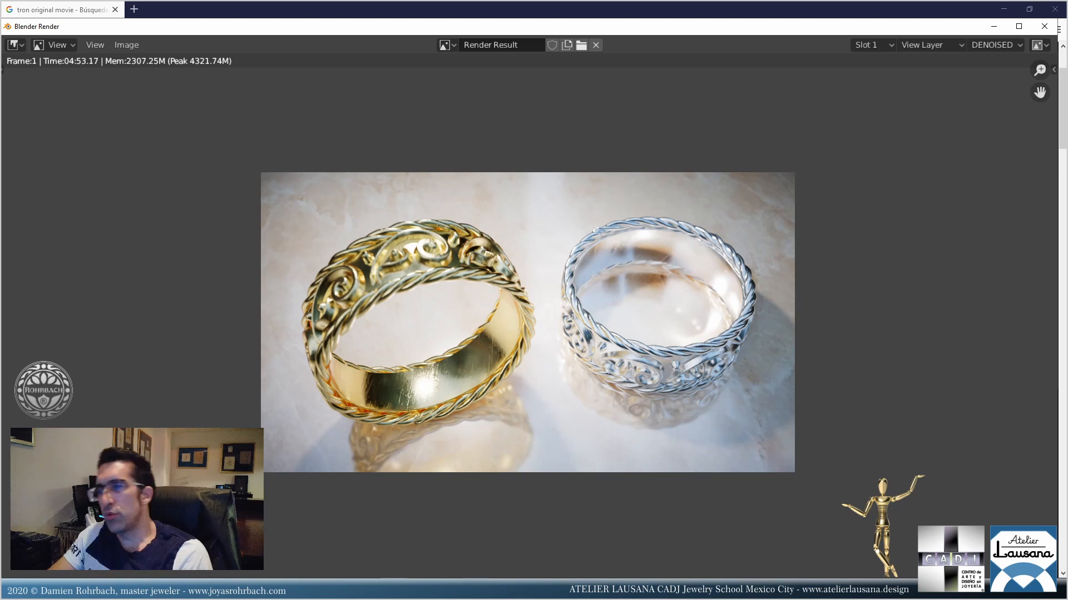
Switch to CorelDRAW, decline opening the automatic backup, and open CURVES-for-video-9.cdr.
click(477, 590)
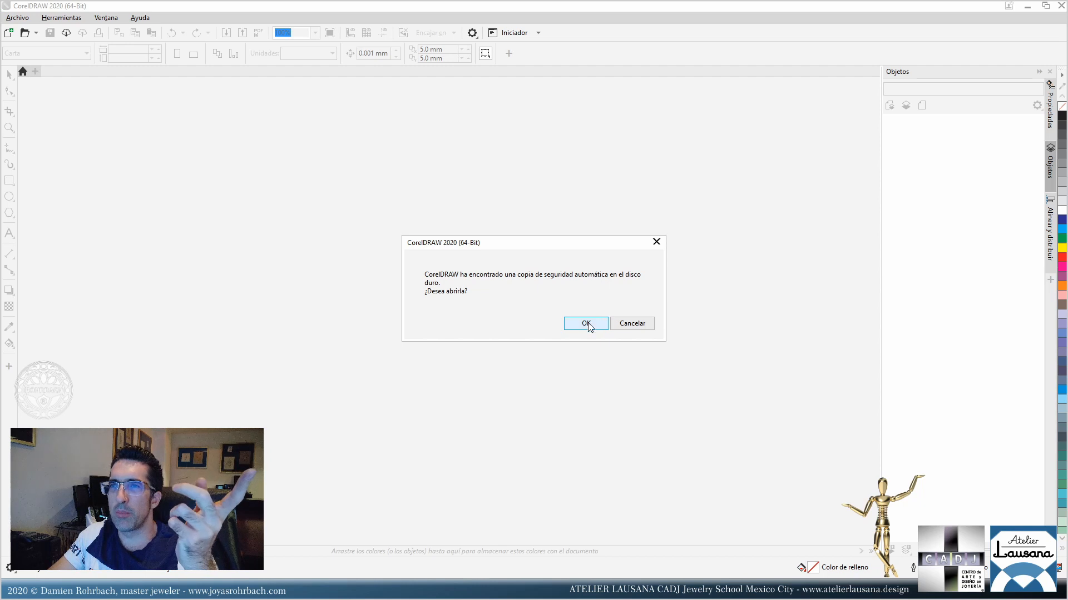
click(631, 324)
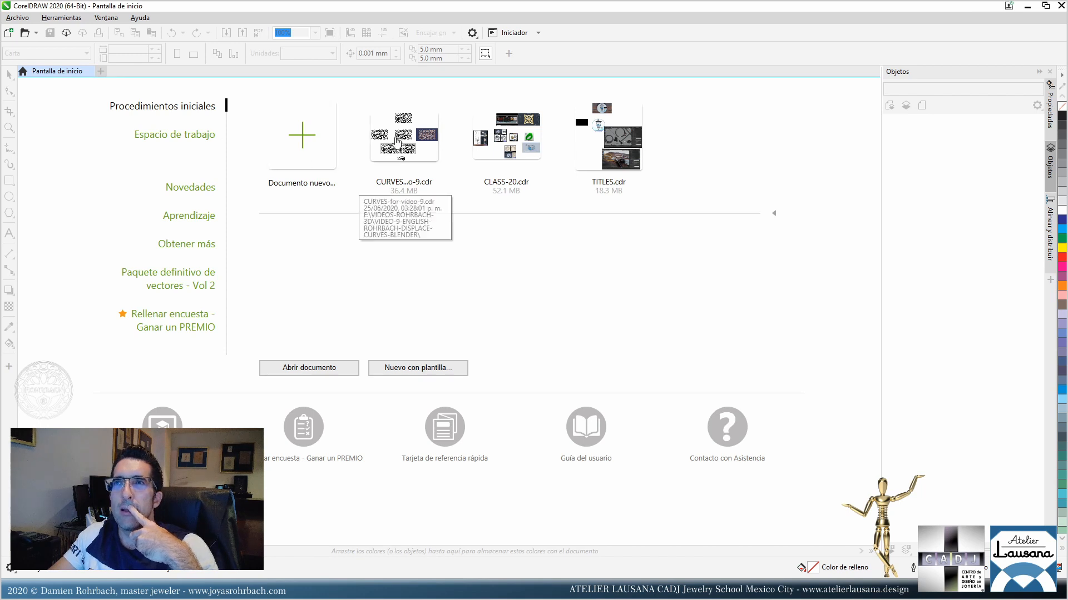
click(395, 134)
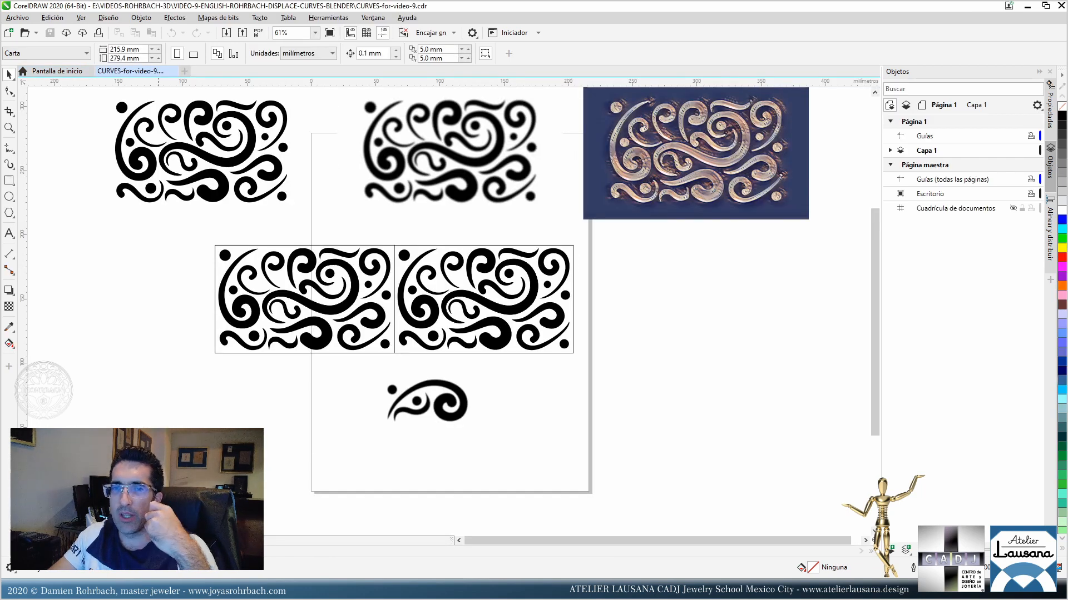
Import the two ring renders from the VIDEO-9 project folder into the CorelDRAW document.
key(super+e)
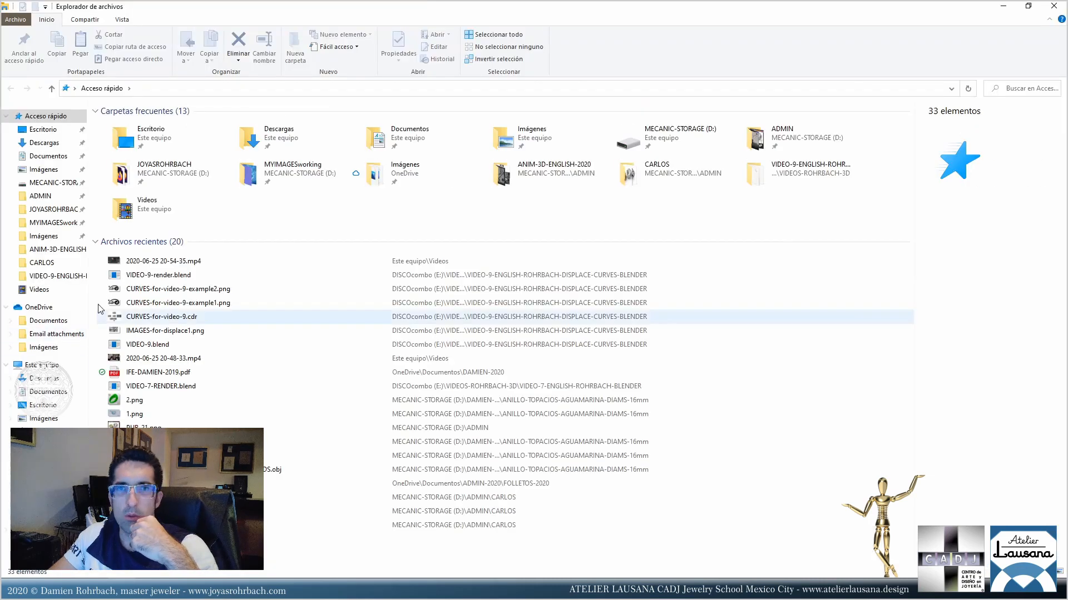
click(72, 276)
drag(502, 289, 700, 429)
scroll(482, 237, down, 2)
scroll(482, 236, down, 1)
Move the two ring renders below the page and align them exactly on top of each other, matching their corners.
drag(535, 267, 570, 437)
drag(589, 311, 729, 348)
drag(787, 267, 670, 373)
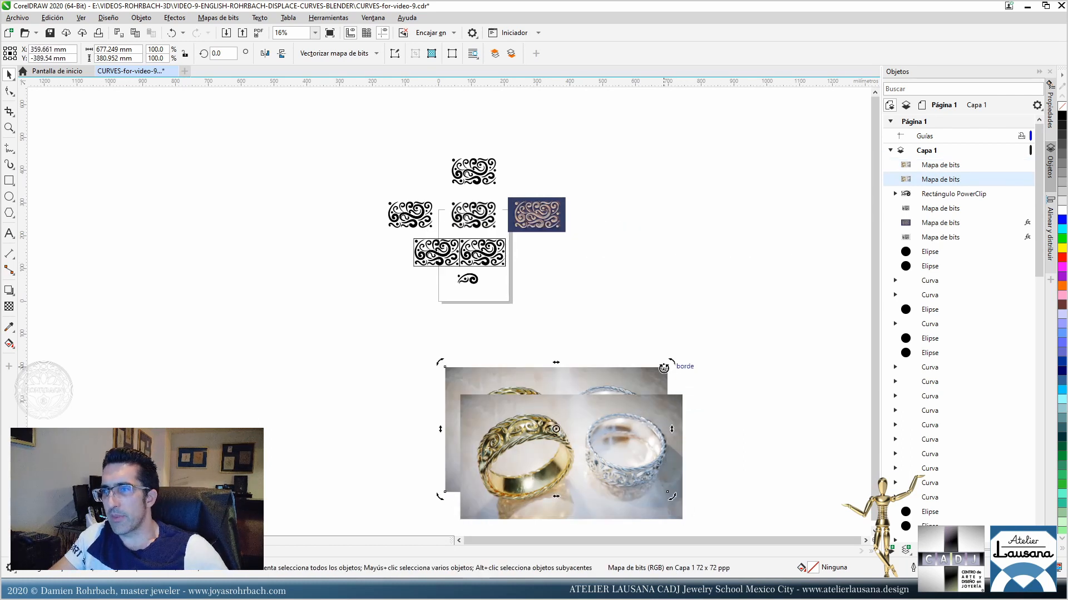
drag(669, 365, 683, 395)
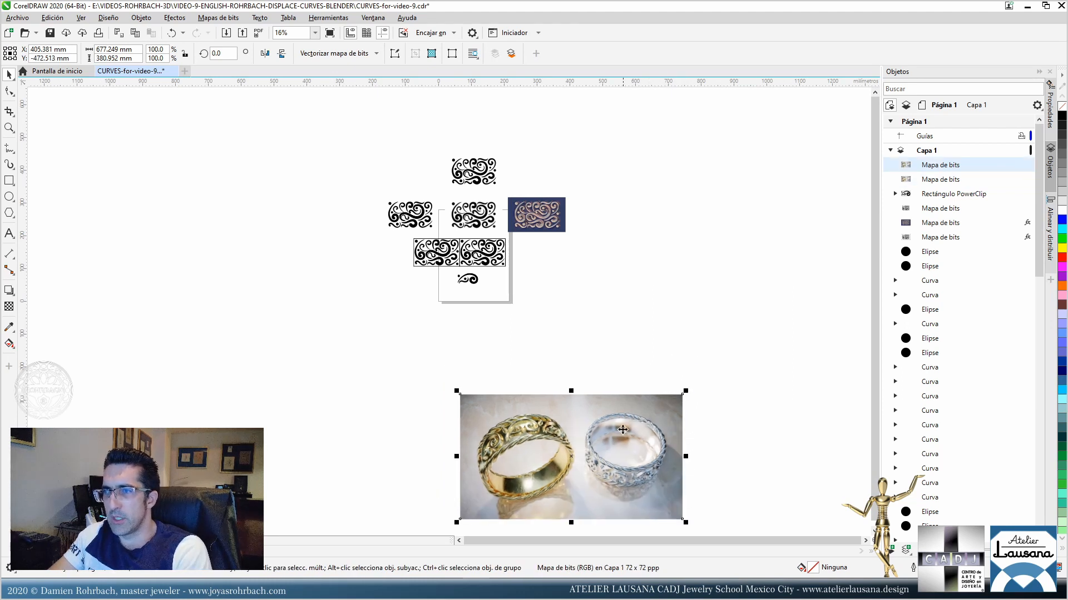
key(Escape)
scroll(596, 476, up, 4)
click(681, 407)
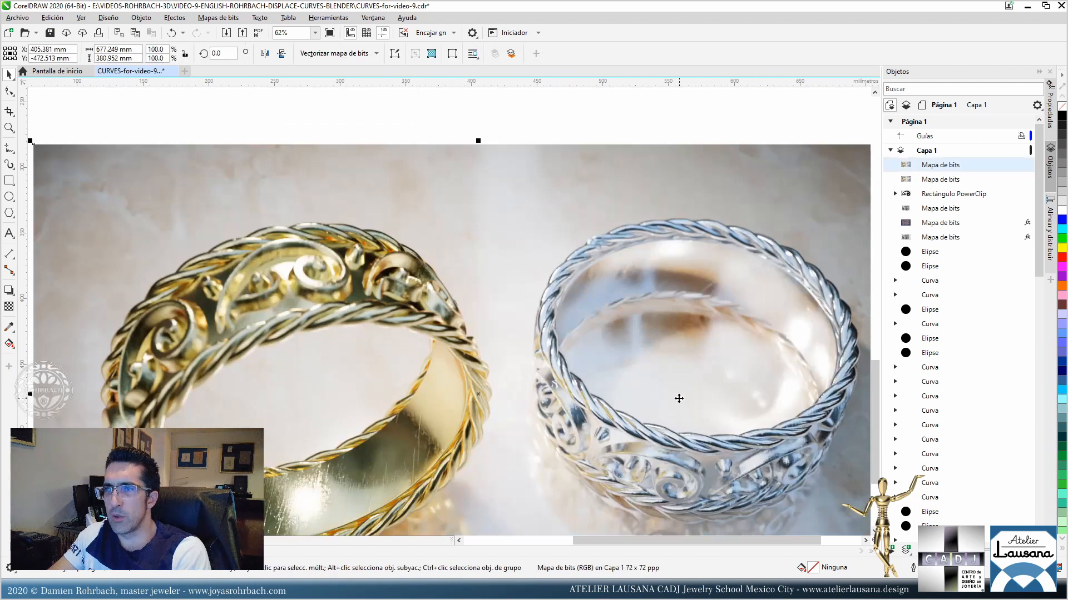
scroll(682, 401, down, 4)
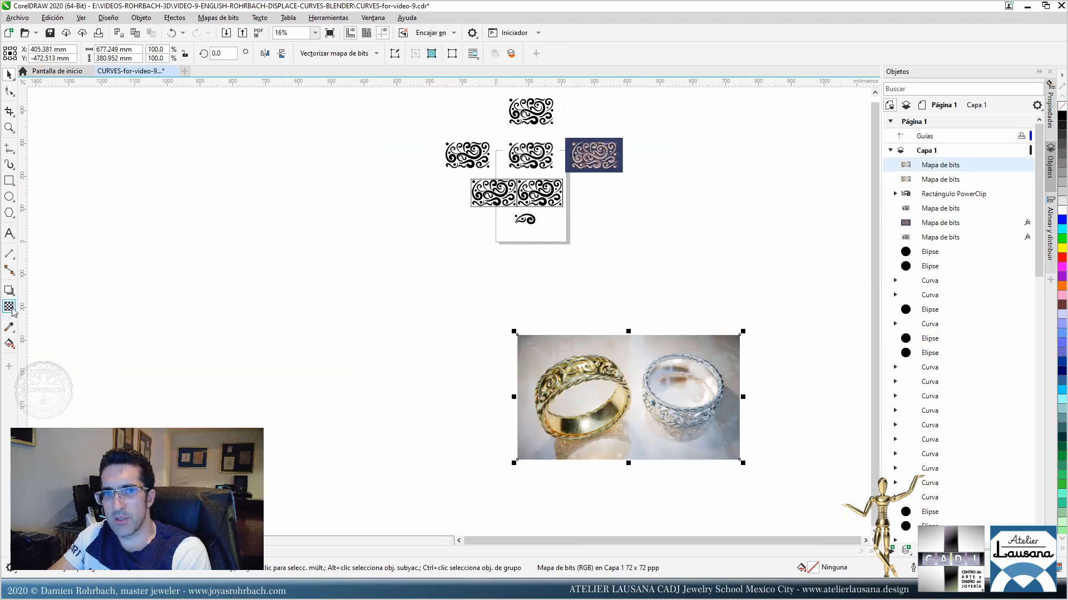
Apply a linear transparency at about 94.7° to the top render, fading its upper part across the white gold ring.
click(8, 306)
drag(653, 409, 648, 377)
scroll(701, 378, up, 4)
drag(513, 369, 514, 379)
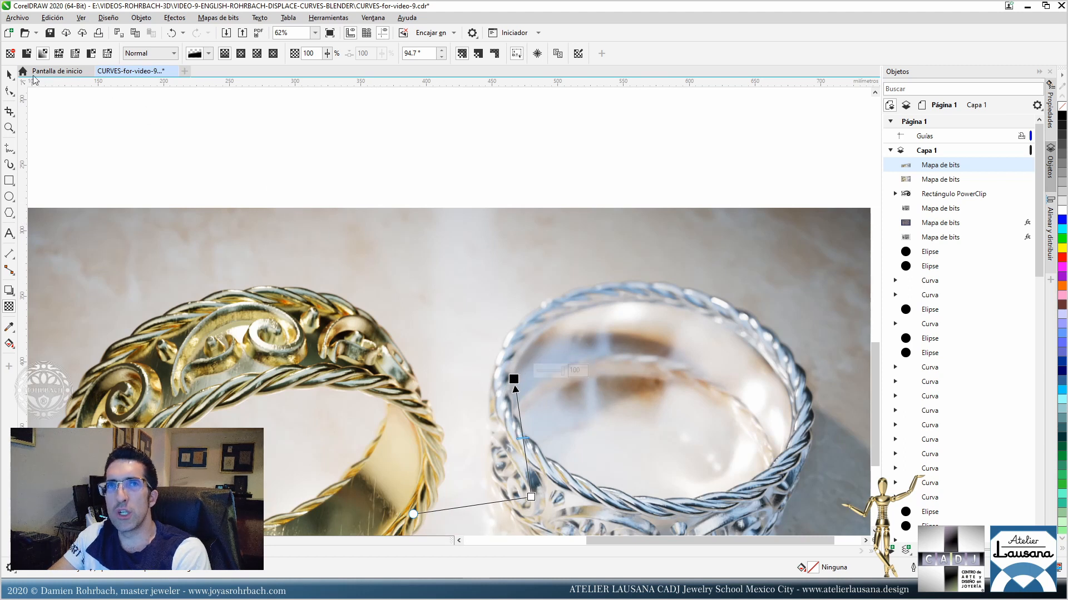
click(10, 74)
scroll(619, 298, down, 2)
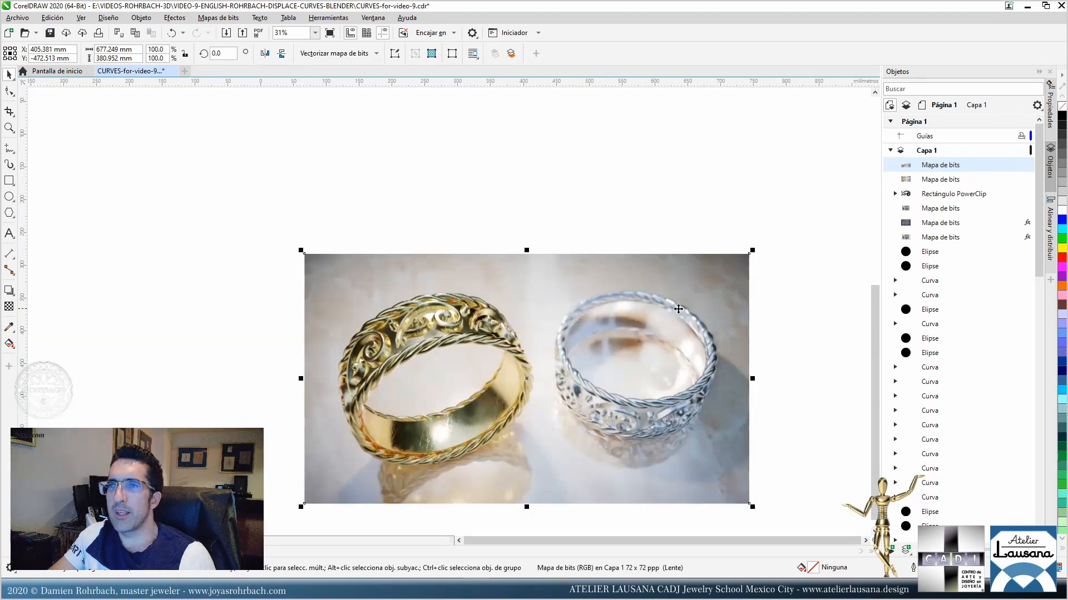
Check the blend of the two renders, keep the top render selected, and save the document.
click(719, 203)
click(591, 280)
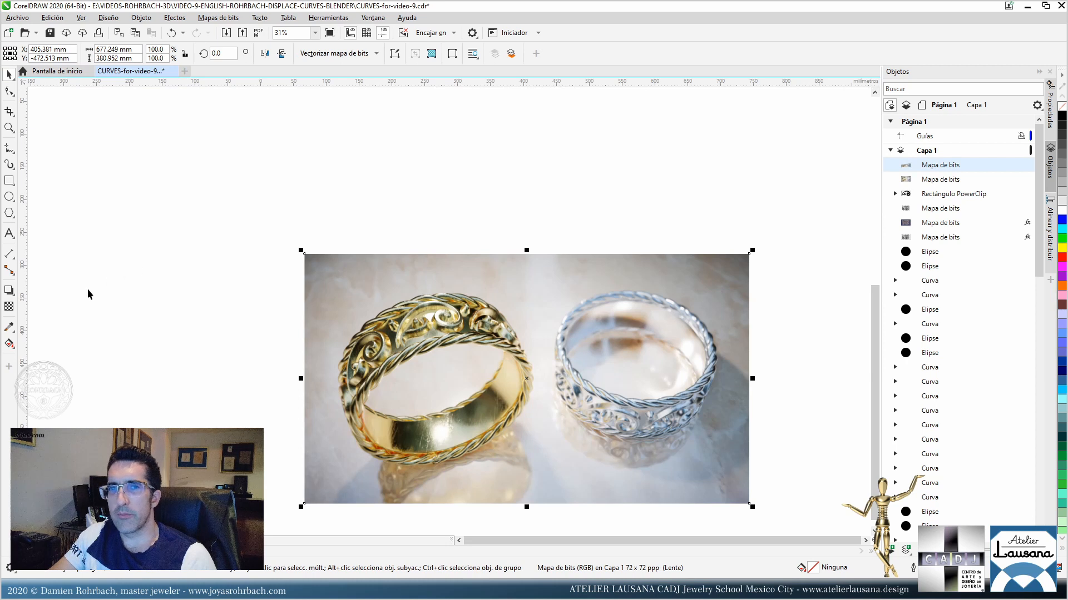
click(9, 306)
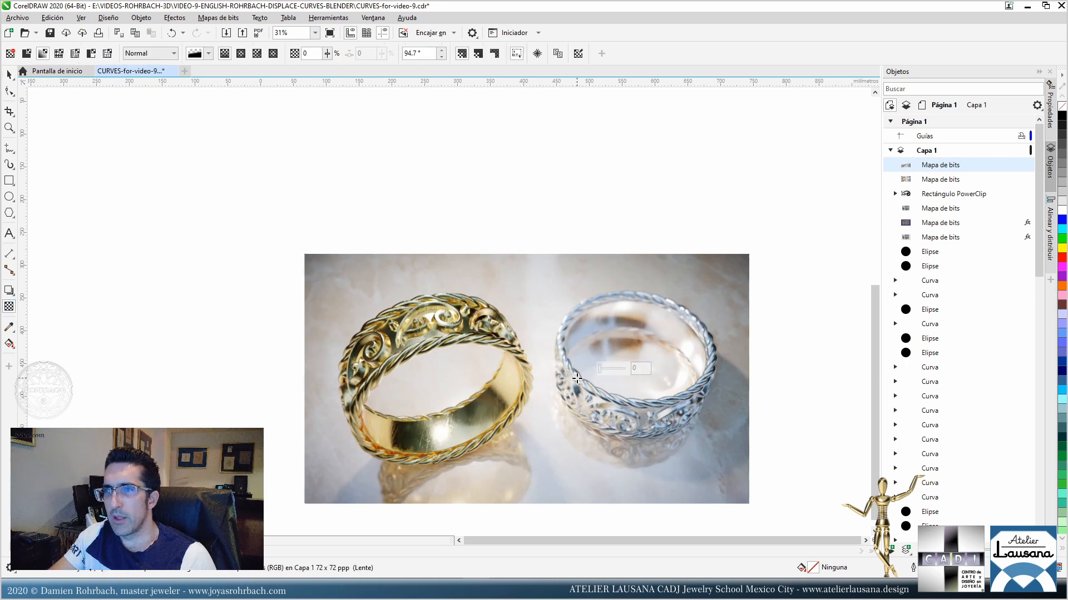
click(9, 74)
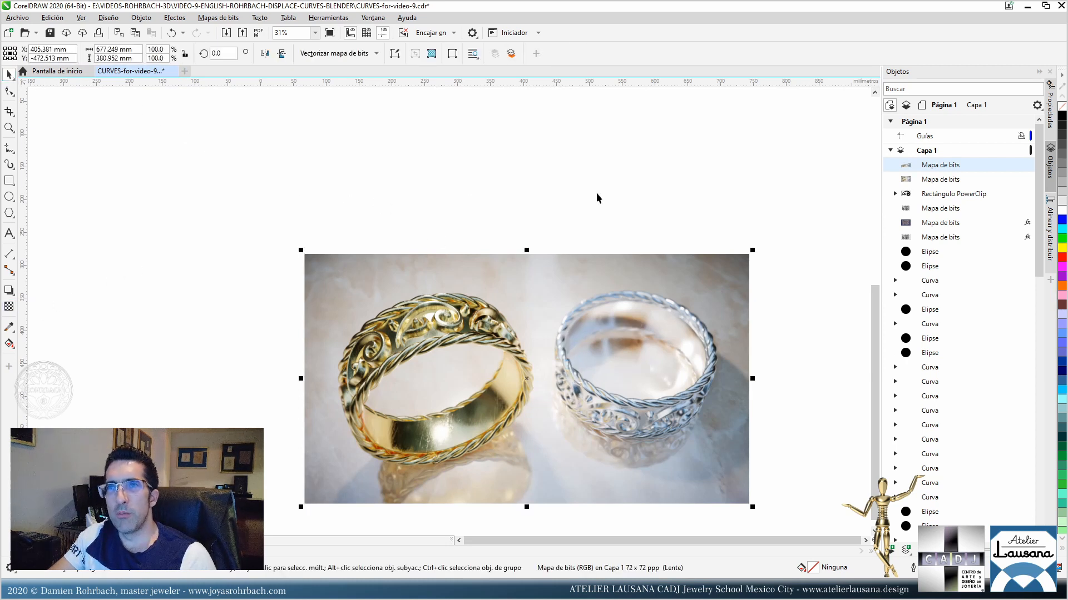
click(645, 231)
click(552, 296)
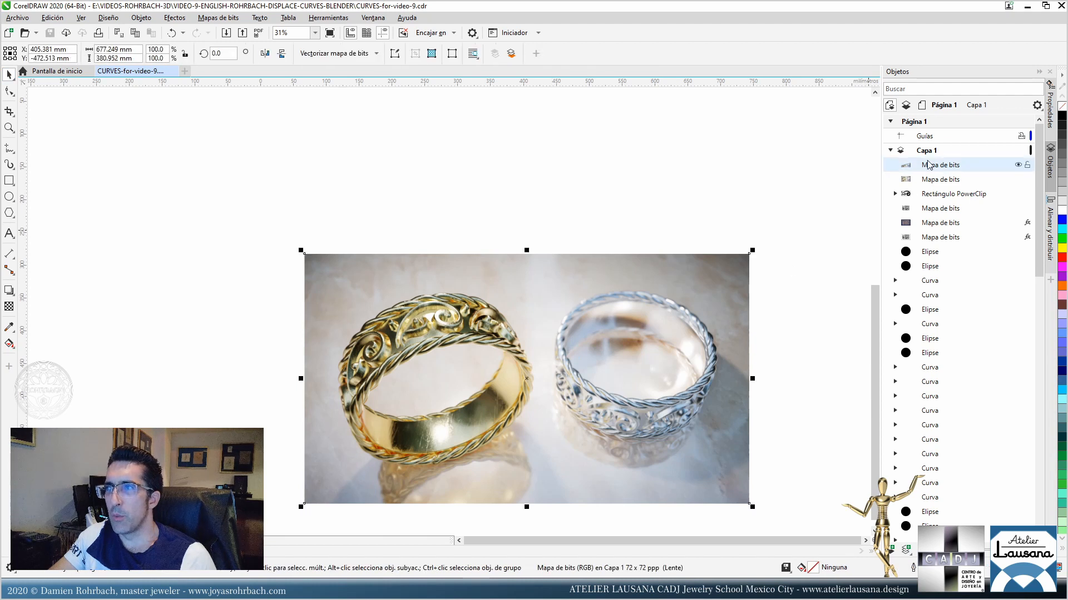
Duplicate the lower ring render in place, putting the copy above the other two renders.
click(942, 182)
key(ctrl+c)
key(ctrl+v)
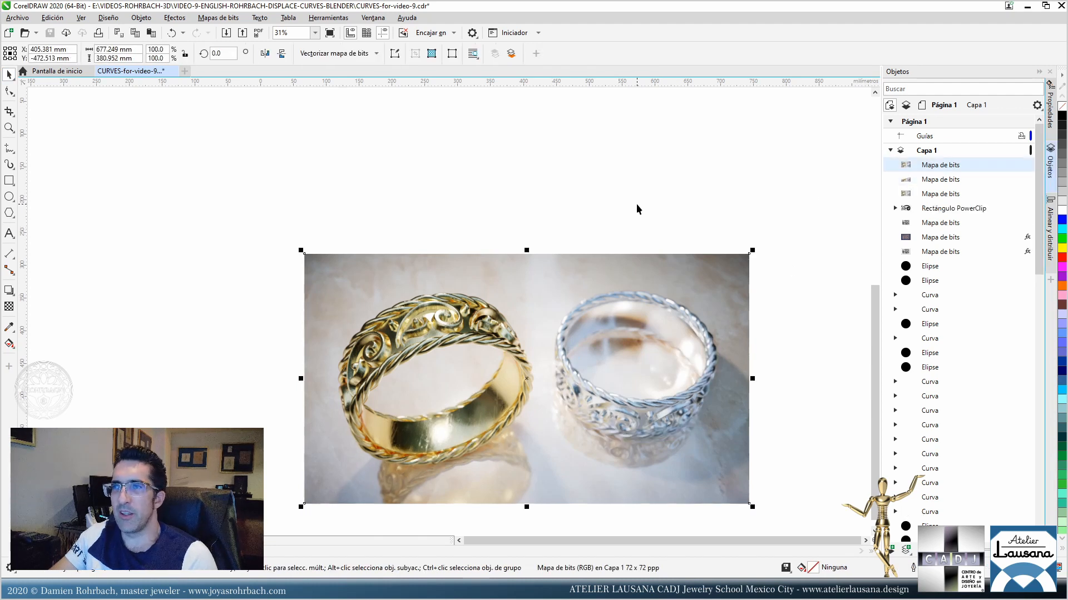
Apply a Gaussian blur with a 12-pixel radius to the duplicated ring render.
click(218, 17)
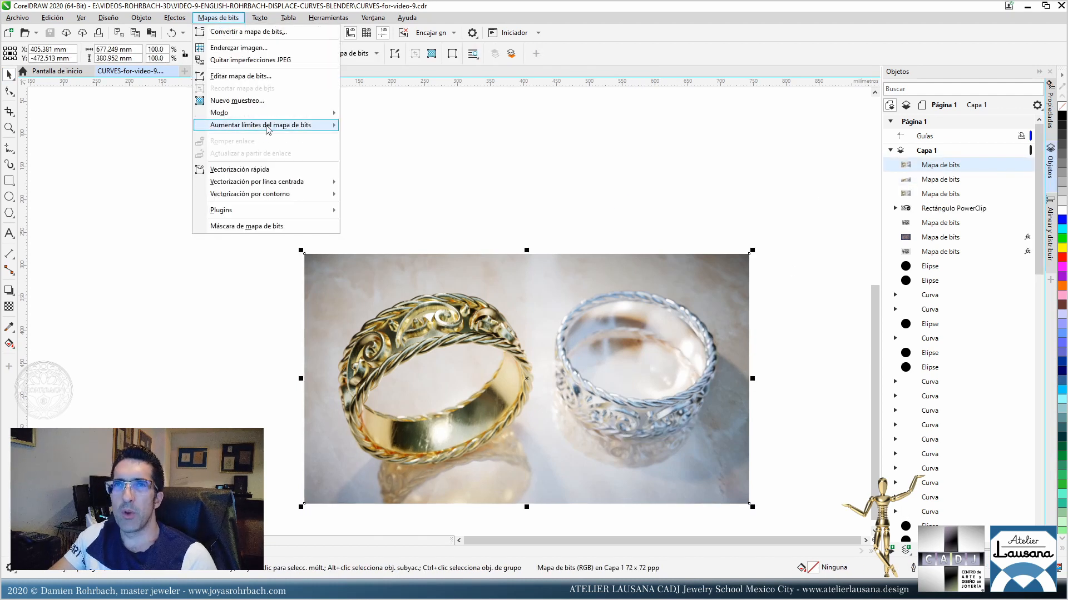
mouse_move(176, 18)
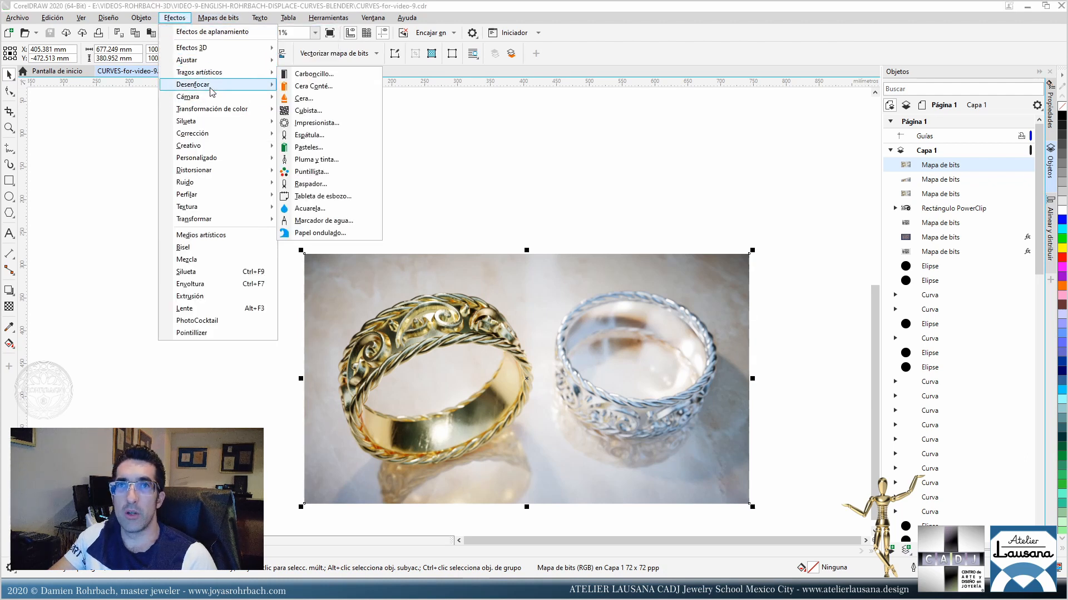
mouse_move(212, 89)
click(345, 110)
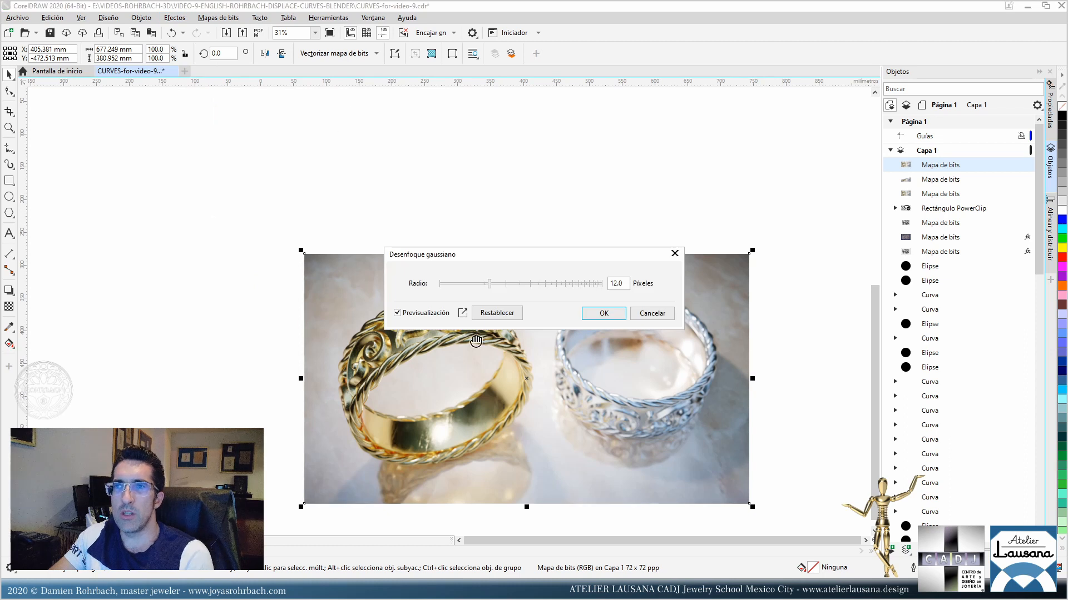
drag(582, 257, 538, 125)
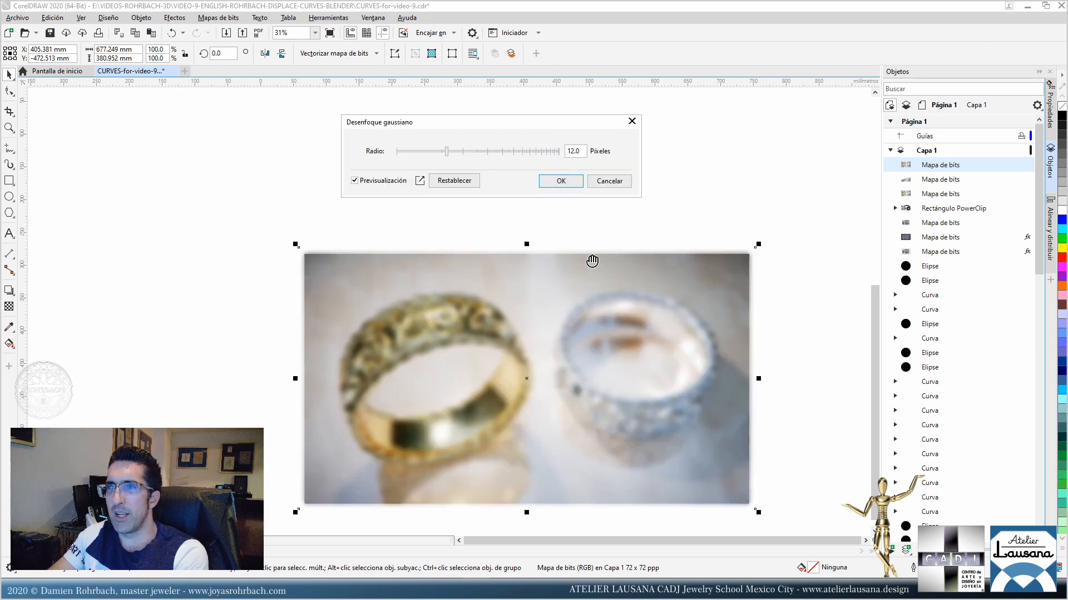
click(562, 182)
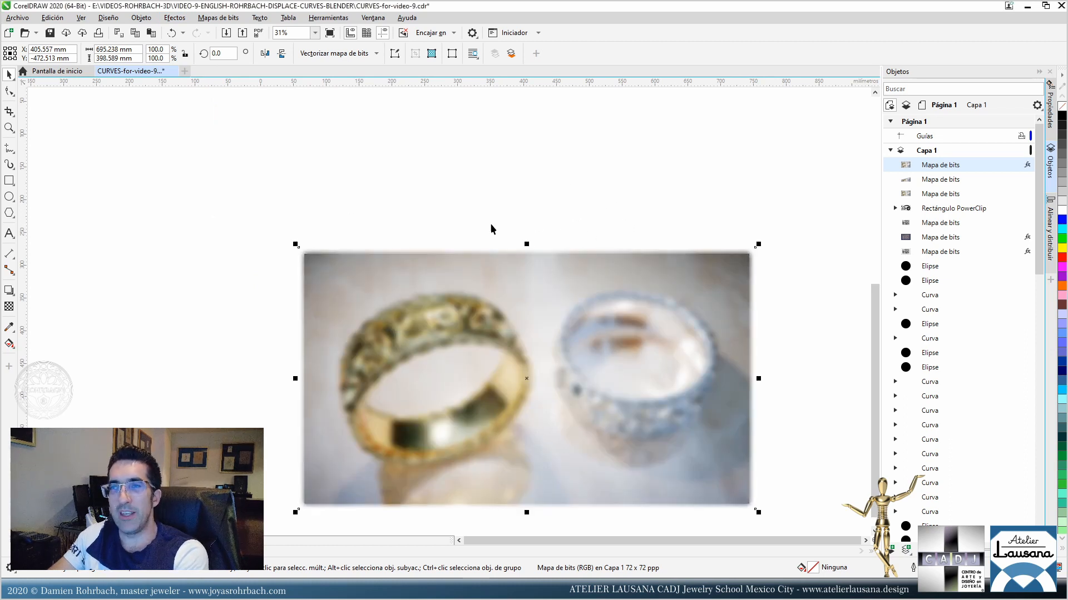
Apply a linear transparency at about -95.1° to the blurred render, fading it out downward across the white gold ring.
click(8, 306)
drag(611, 375, 613, 306)
drag(613, 306, 605, 365)
drag(572, 325, 615, 303)
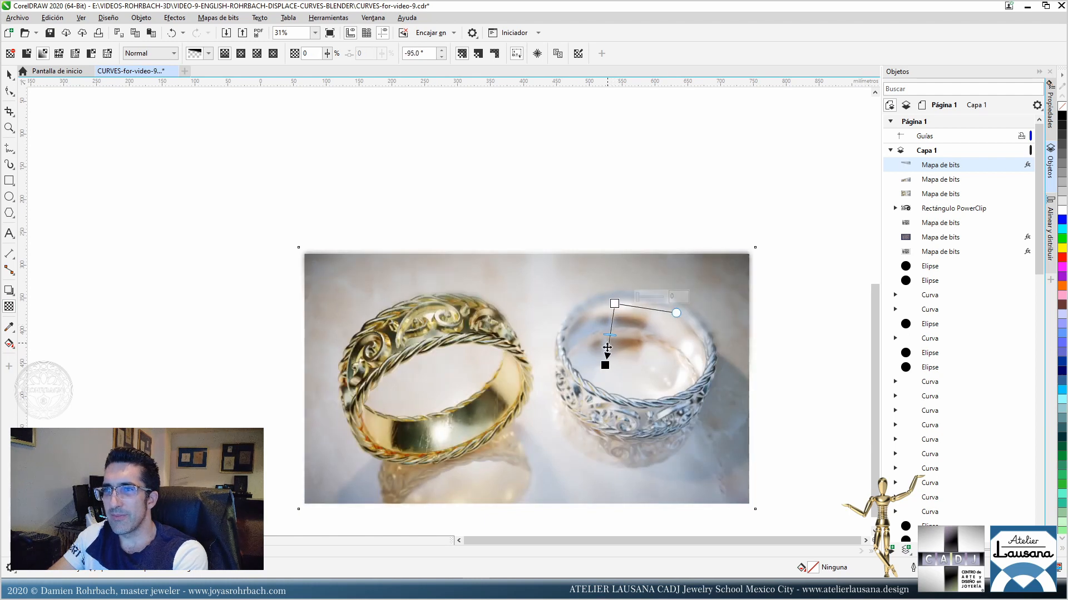
drag(604, 365, 605, 388)
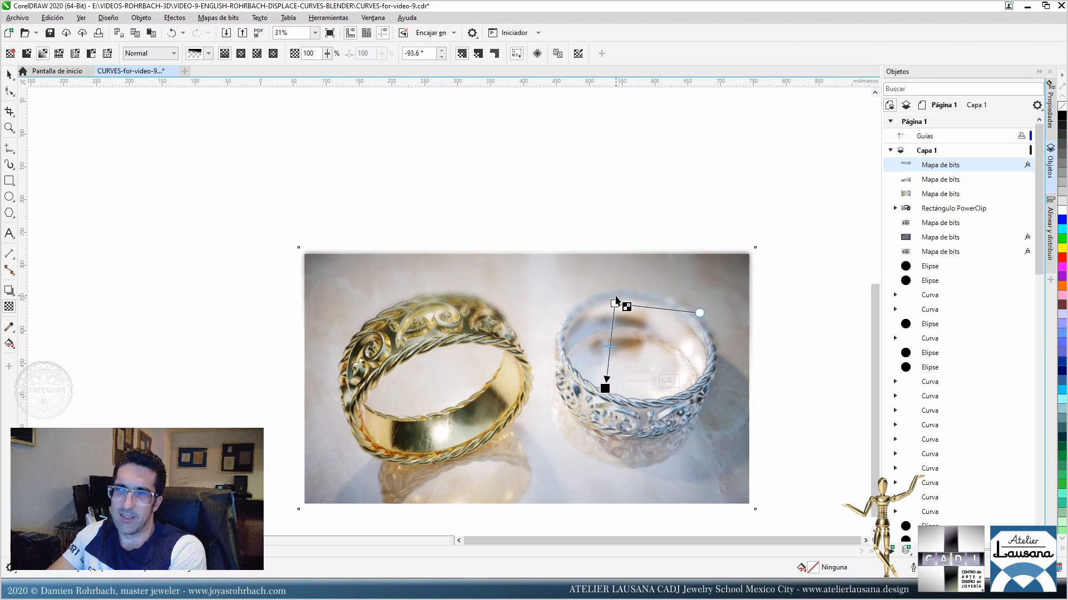
drag(615, 303, 620, 288)
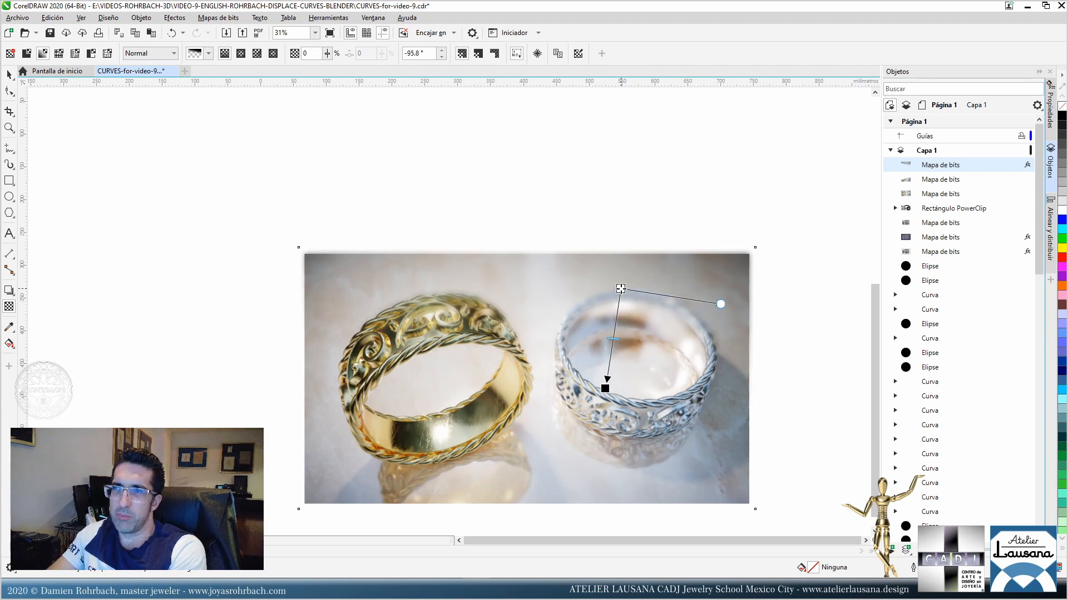
click(9, 74)
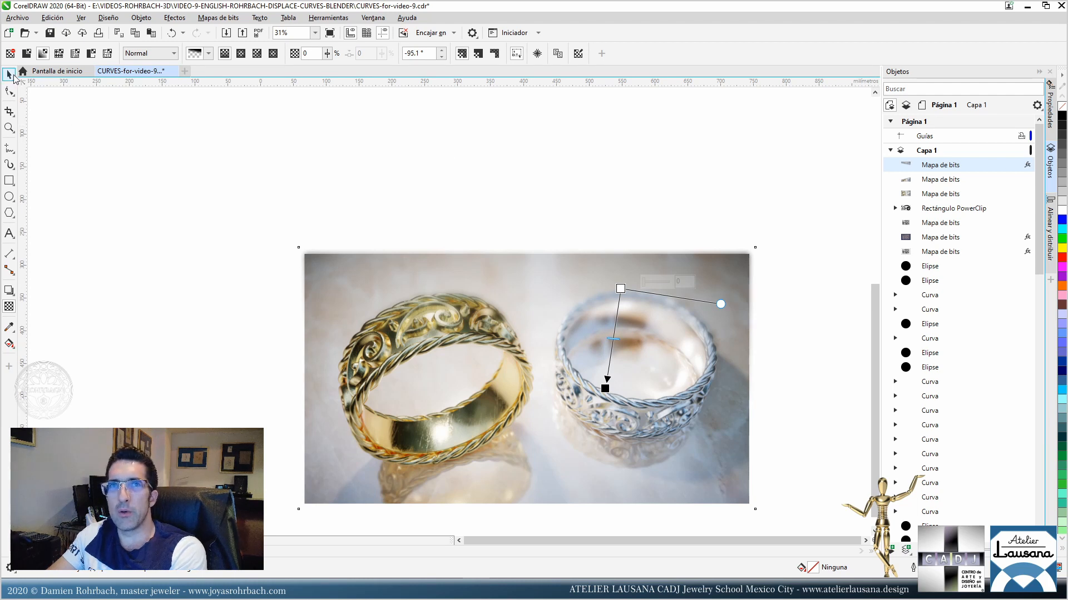
Draw a rectangle about 677 × 381 mm over the renders, matching the edges of the unblurred image.
click(9, 180)
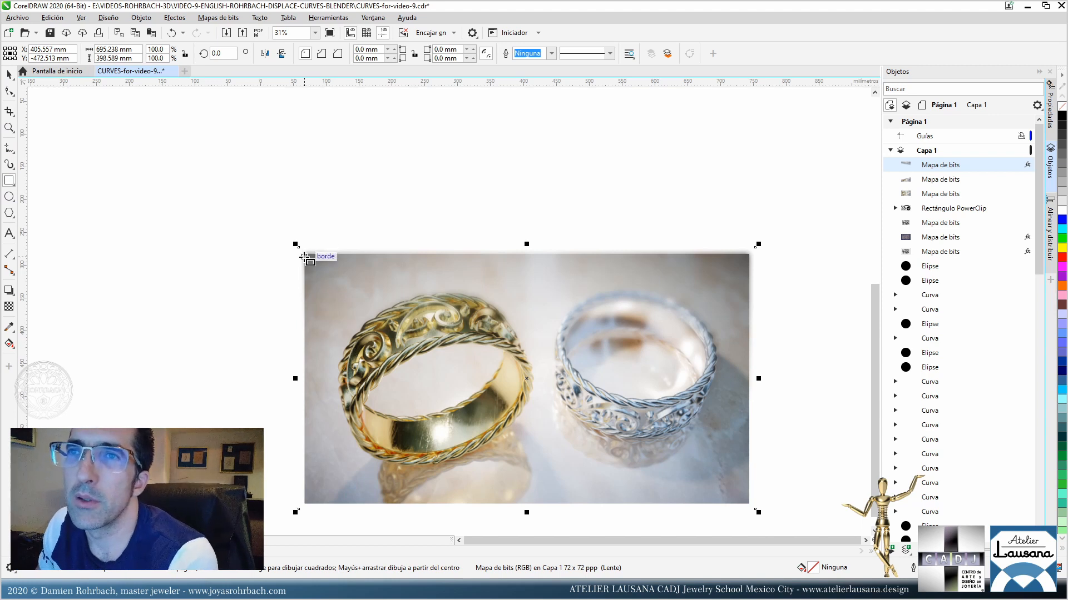
drag(303, 256, 749, 504)
key(space)
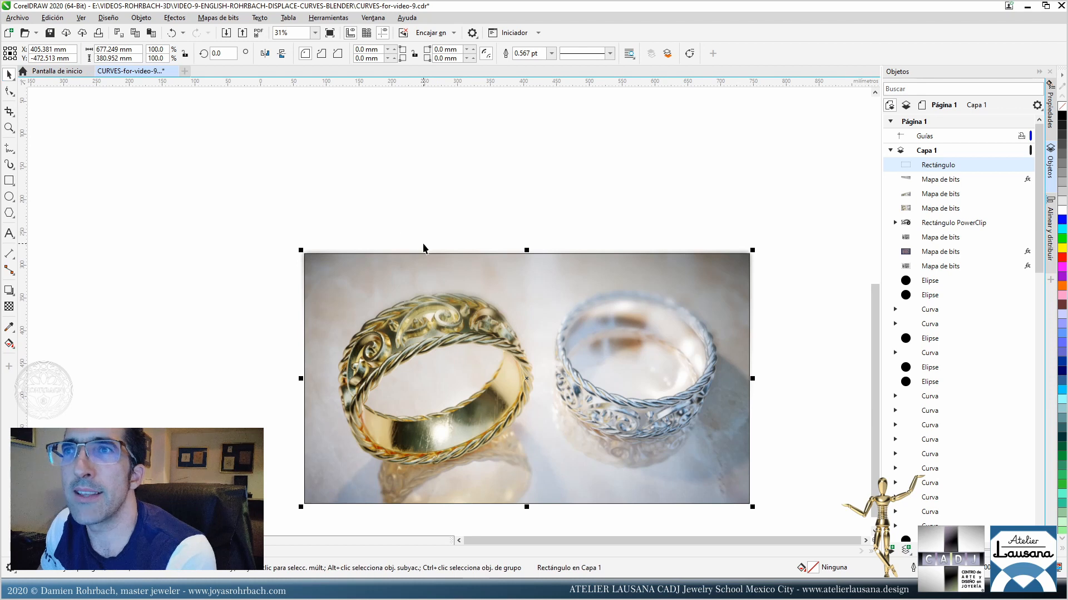
Convert the faded blurred render to a 200 ppi RGB bitmap with smoothing and a transparent background.
click(423, 242)
click(549, 249)
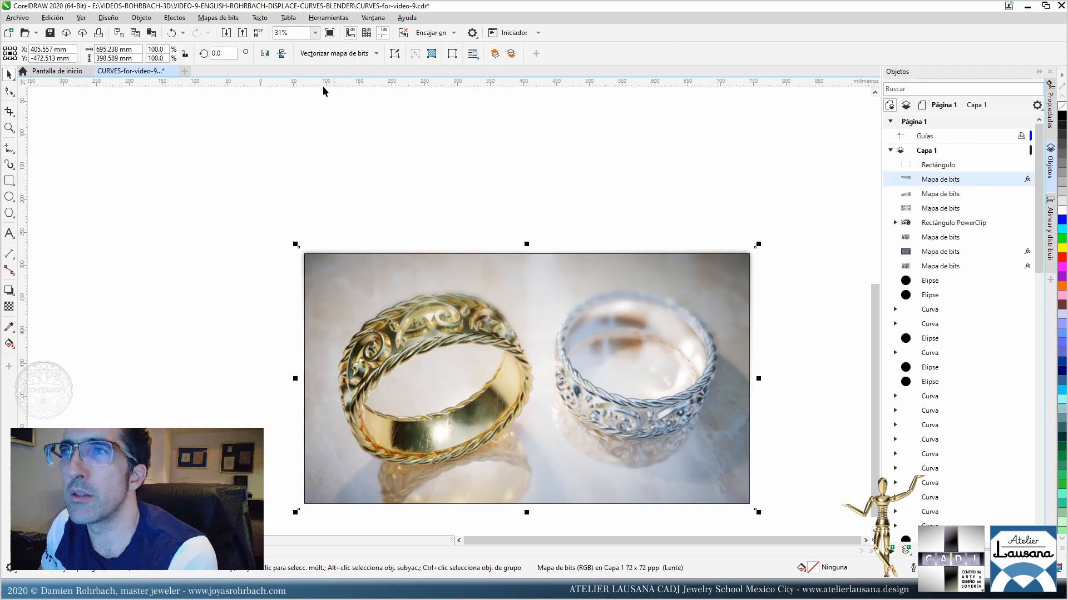
click(220, 17)
click(226, 32)
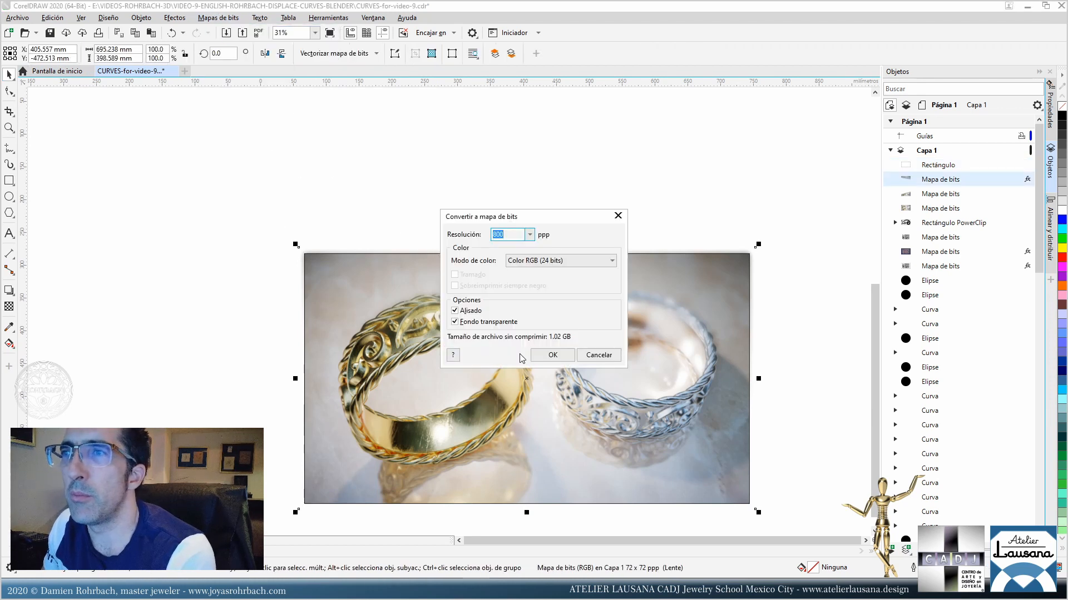
text(400)
text(200)
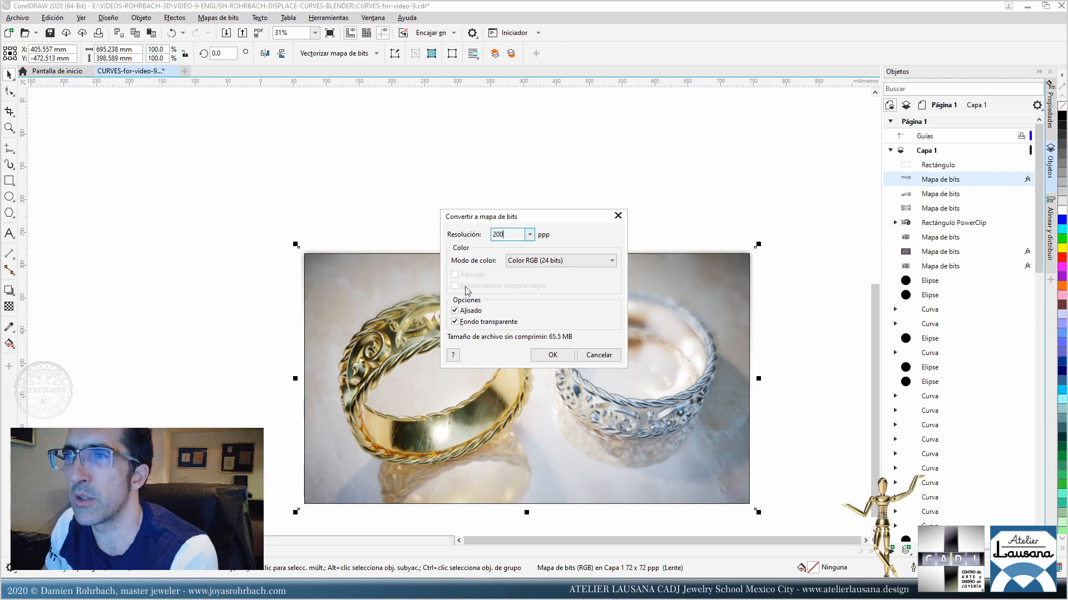
key(Return)
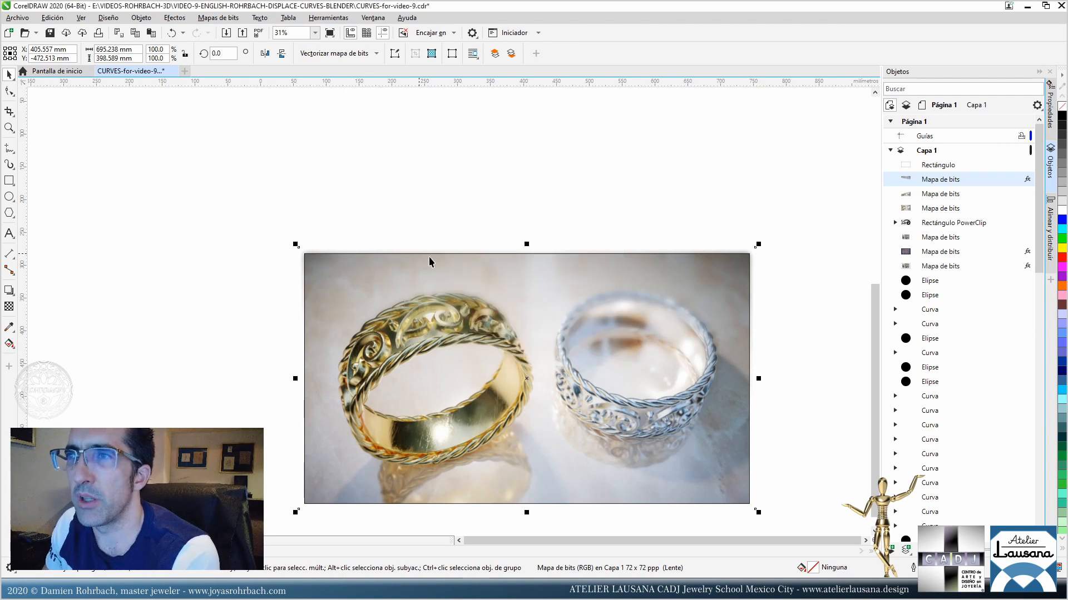
Apply a linear transparency at about -111.9° to the blurred bitmap, fading it out between the white gold and gold rings.
click(9, 306)
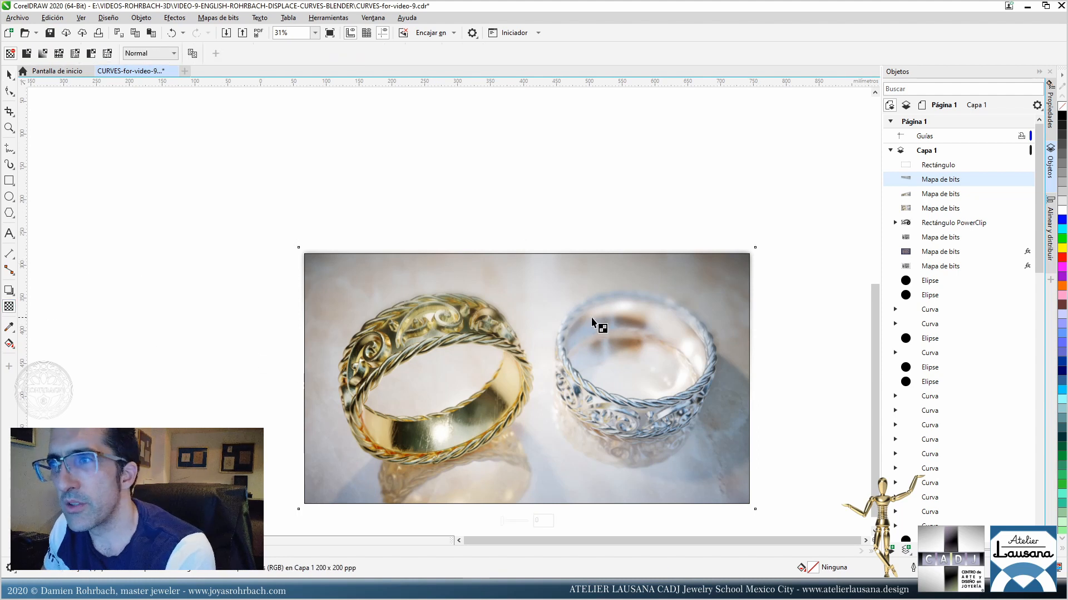
mouse_move(560, 328)
mouse_down()
mouse_move(520, 364)
mouse_move(570, 315)
mouse_move(565, 308)
mouse_up()
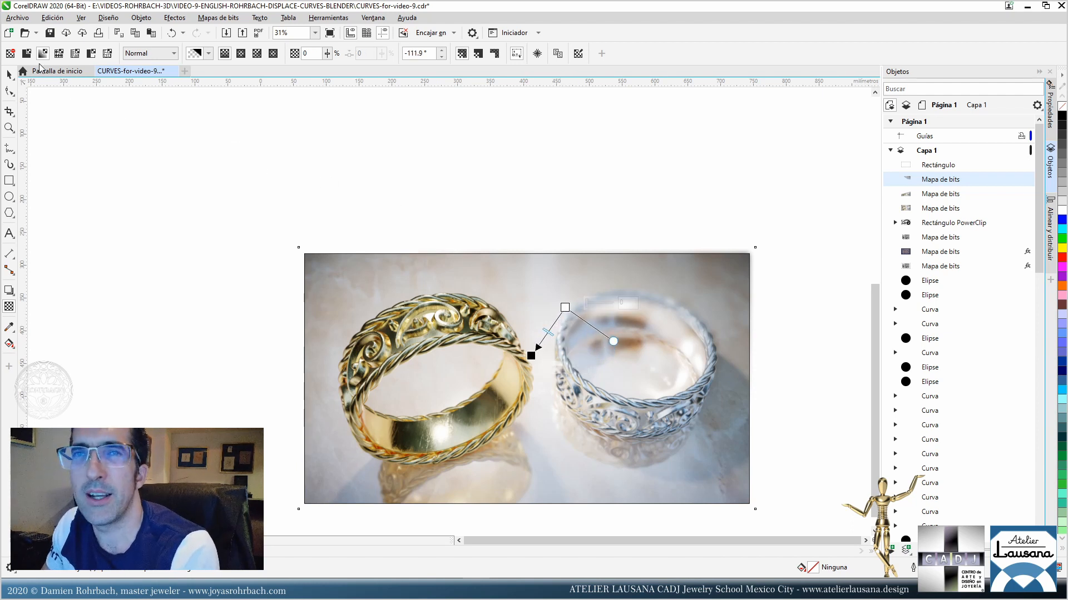
click(9, 74)
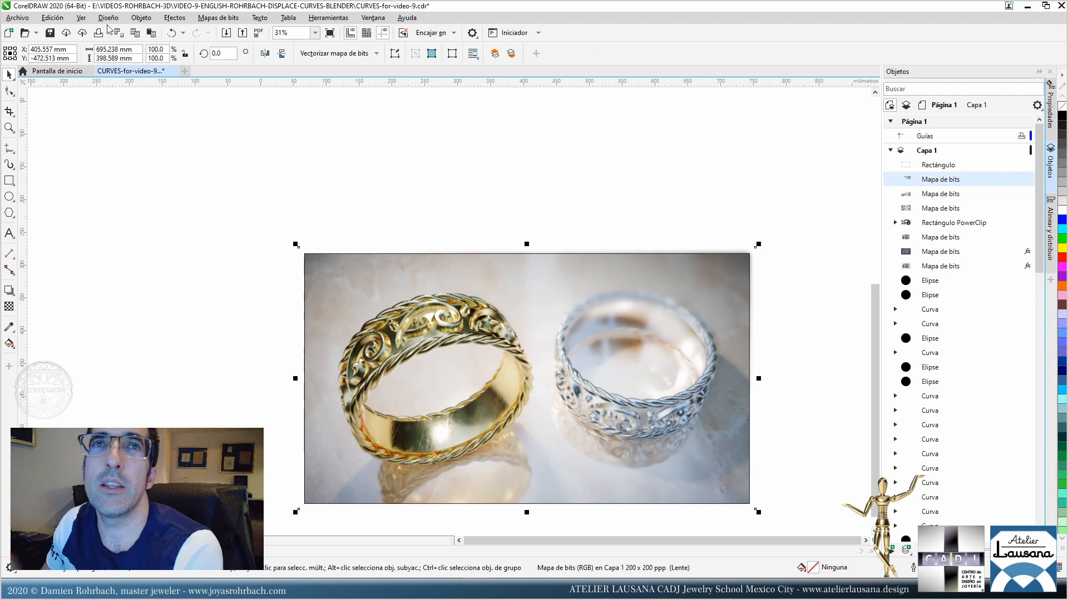
Place the blurred bitmap inside the rectangle as a PowerClip and remove the rectangle's outline.
click(175, 17)
mouse_move(108, 20)
mouse_move(142, 18)
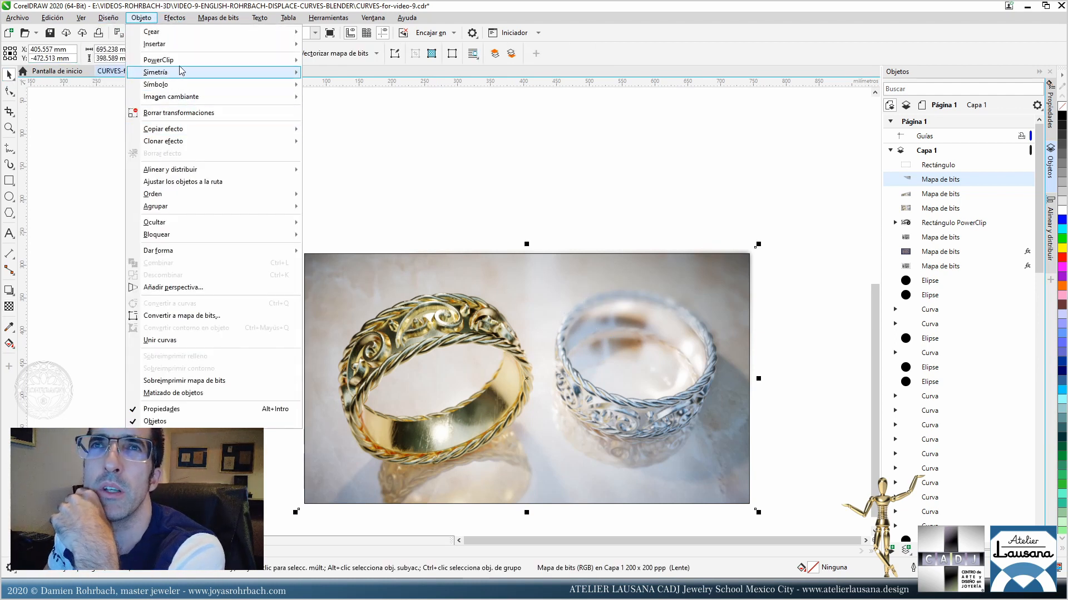
mouse_move(305, 62)
click(356, 63)
click(487, 369)
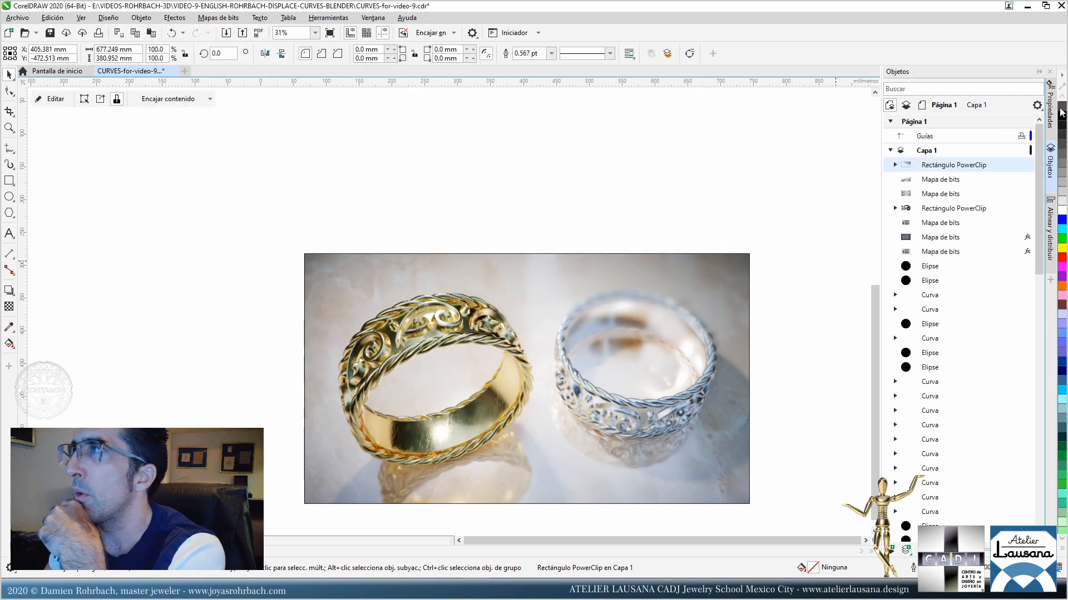
click(376, 207)
scroll(376, 207, down, 2)
scroll(480, 301, up, 2)
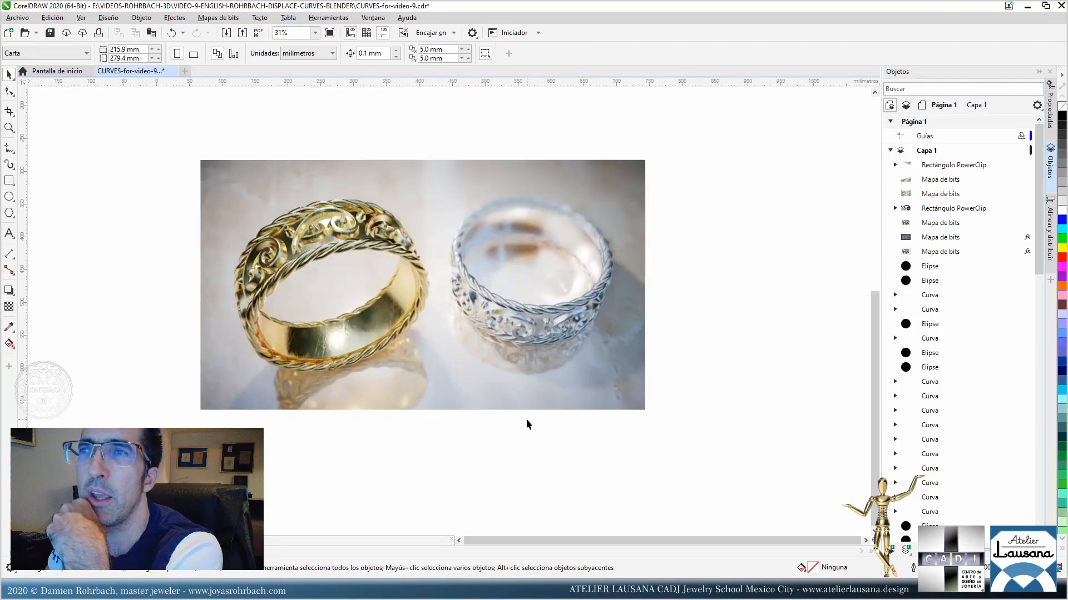
Select the blurred bitmap inside the rectangle PowerClip and activate the Transparency tool on it.
click(565, 222)
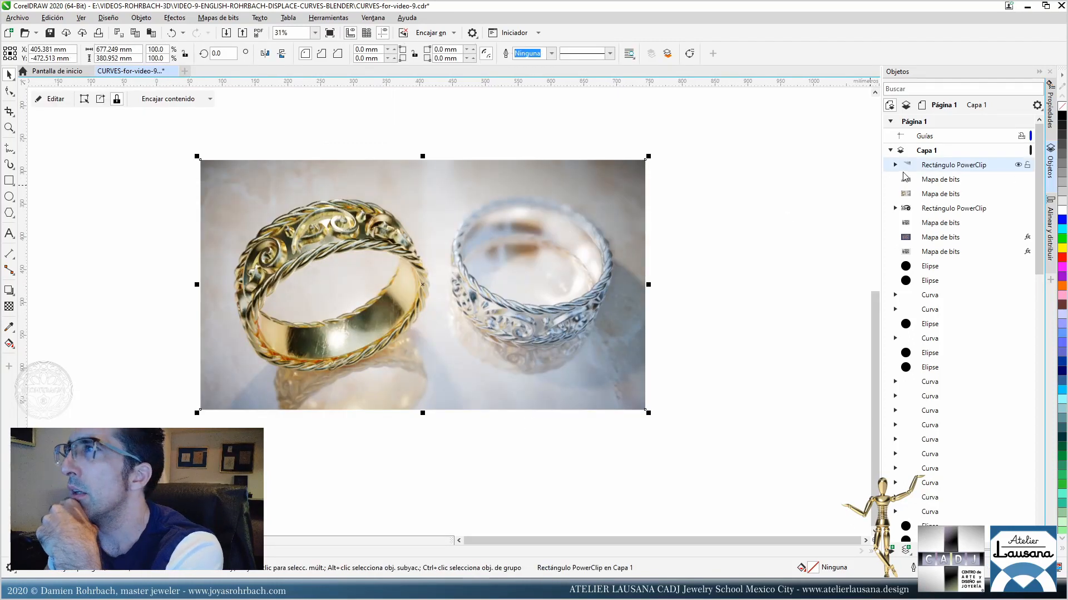
click(894, 166)
click(936, 180)
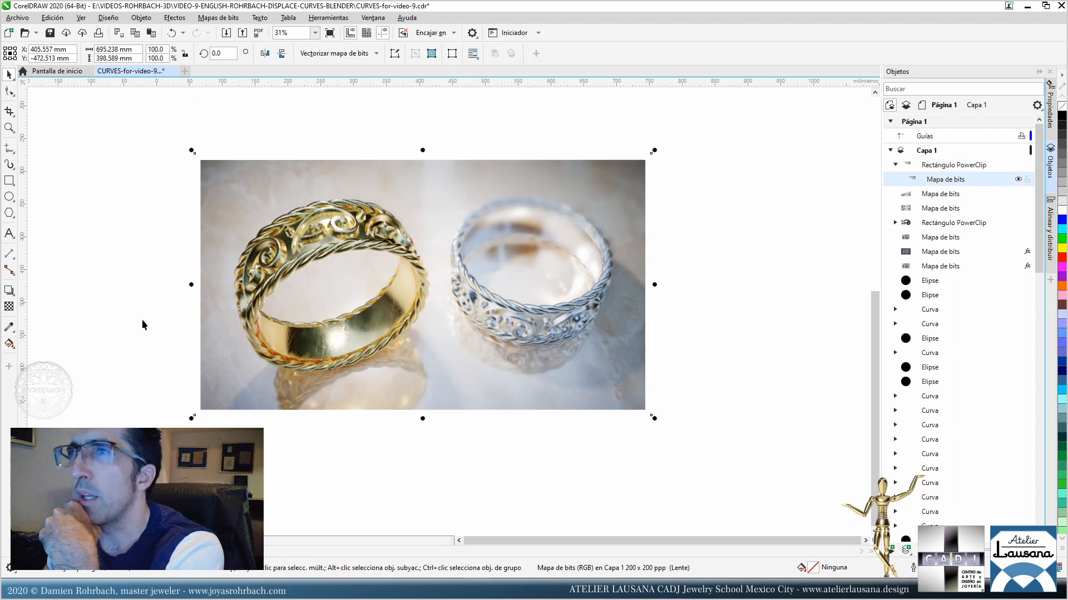
click(12, 312)
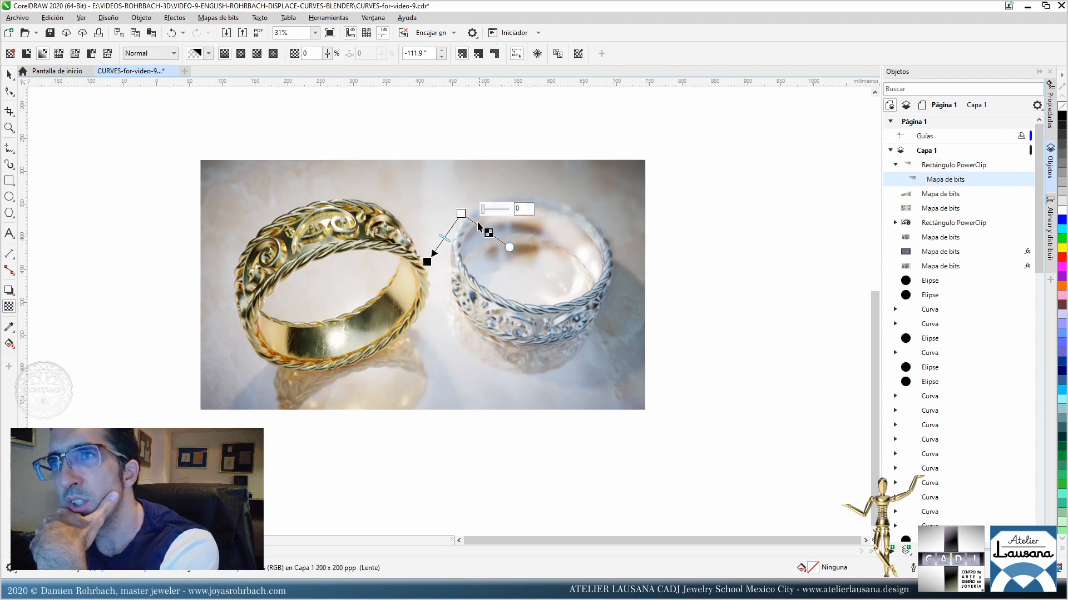
drag(547, 214, 557, 161)
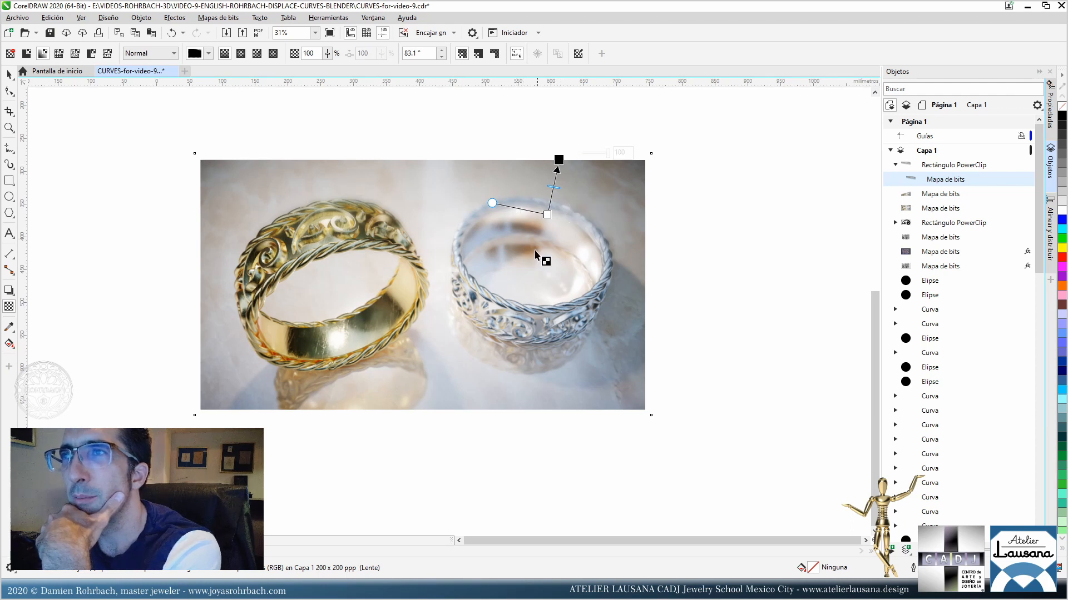
click(558, 159)
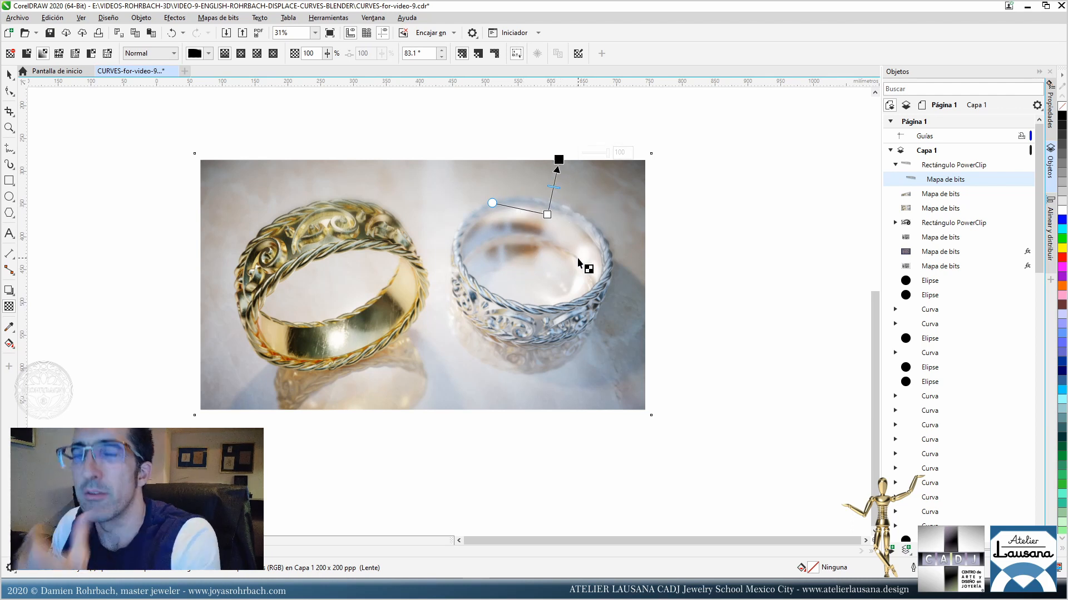
key(ctrl+z)
Reposition the blurred bitmap's linear transparency to about -85.6°, starting at the white gold ring's upper edge.
drag(461, 213, 512, 187)
drag(437, 260, 492, 251)
drag(513, 187, 475, 205)
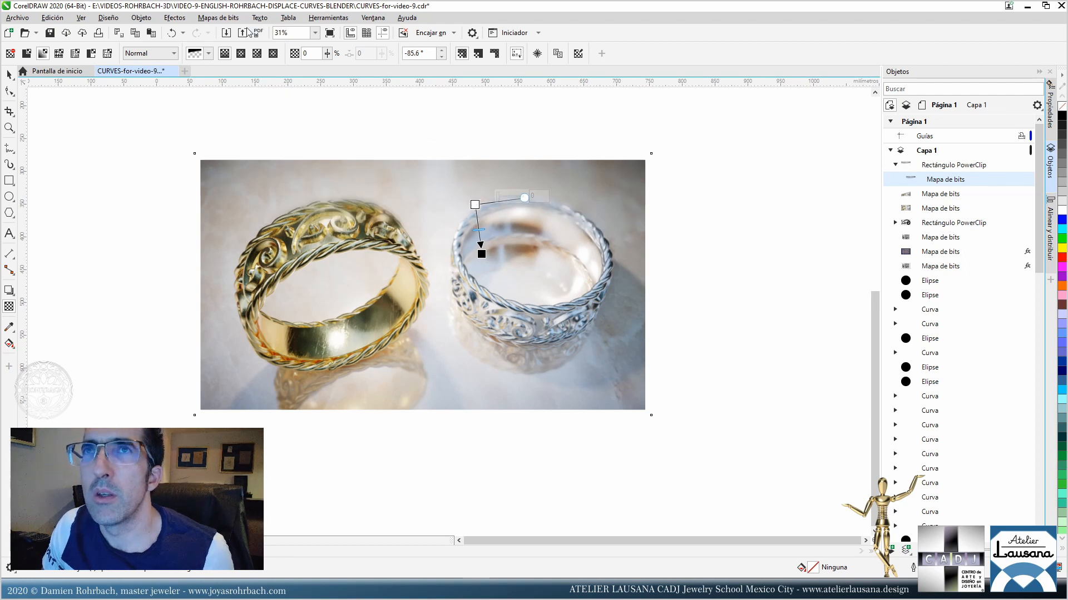
Open the rectangle PowerClip's contents for editing and convert the faded blurred bitmap to a 200 ppi bitmap with transparent background.
click(218, 18)
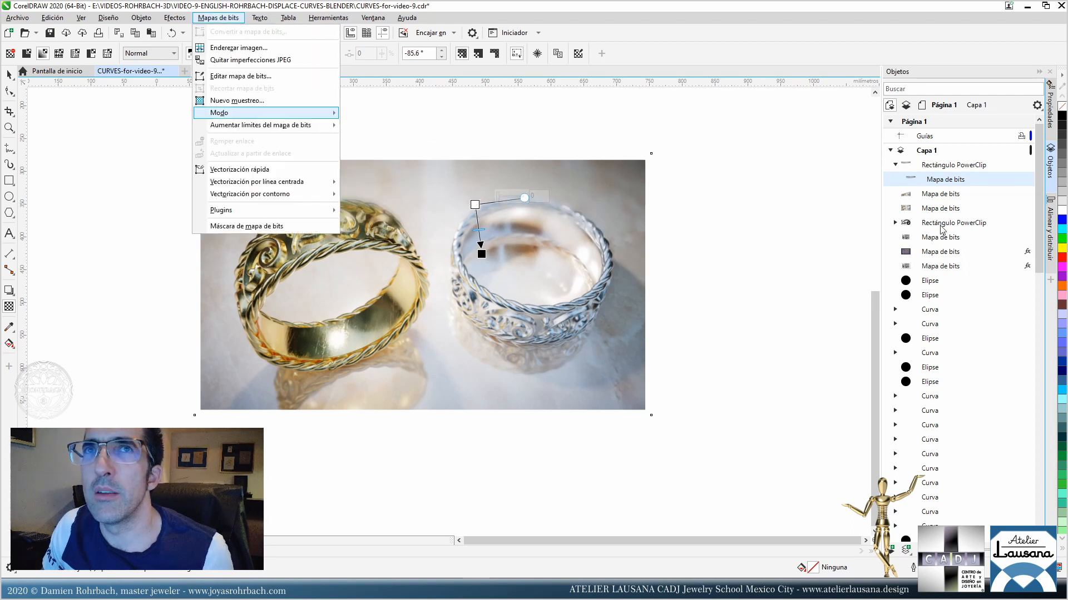
click(935, 165)
right_click(935, 165)
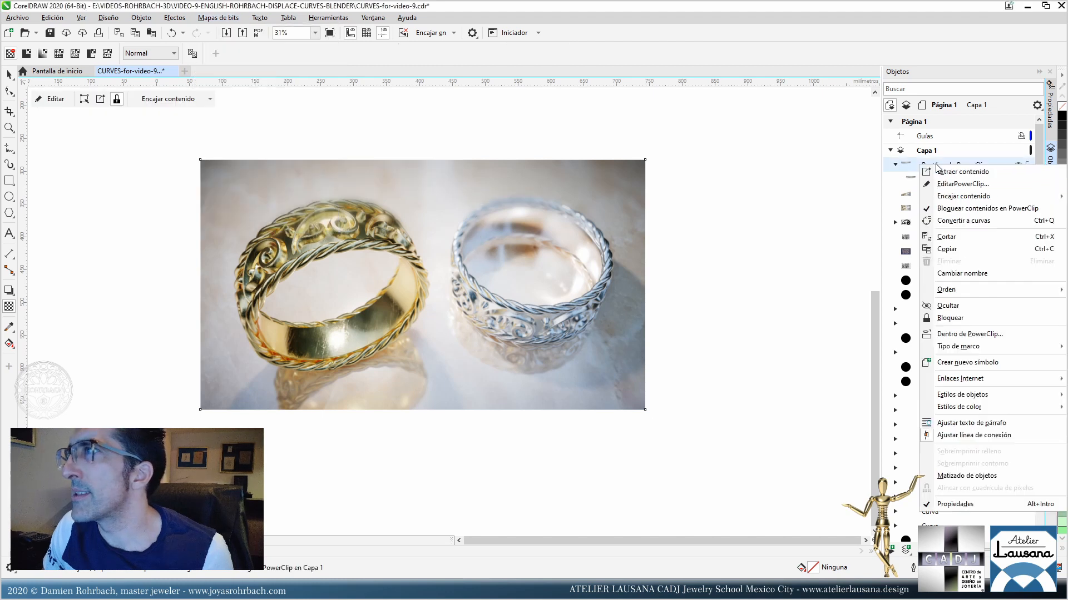
click(962, 183)
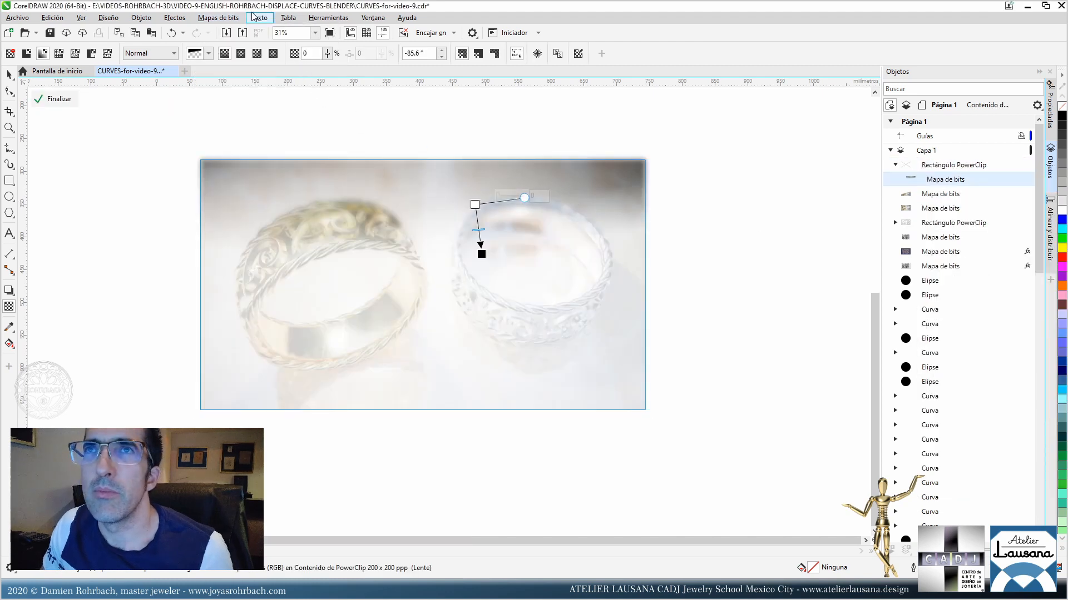
click(223, 18)
click(226, 29)
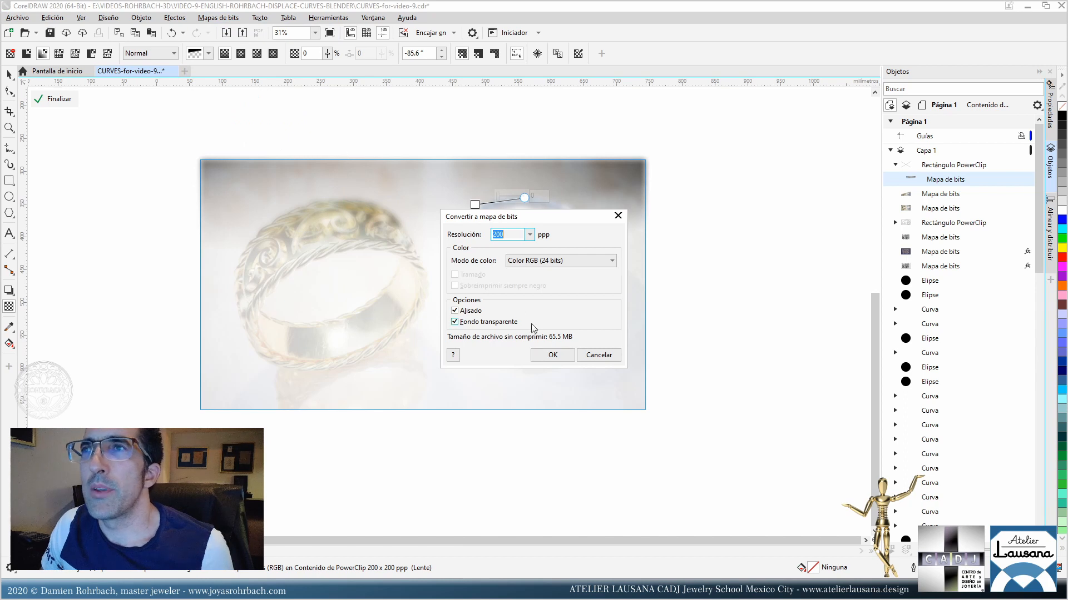
click(548, 351)
Fade the blurred bitmap toward the gold ring with a linear transparency at about -117.2°, and convert it to a 200 ppi bitmap.
drag(477, 203, 430, 237)
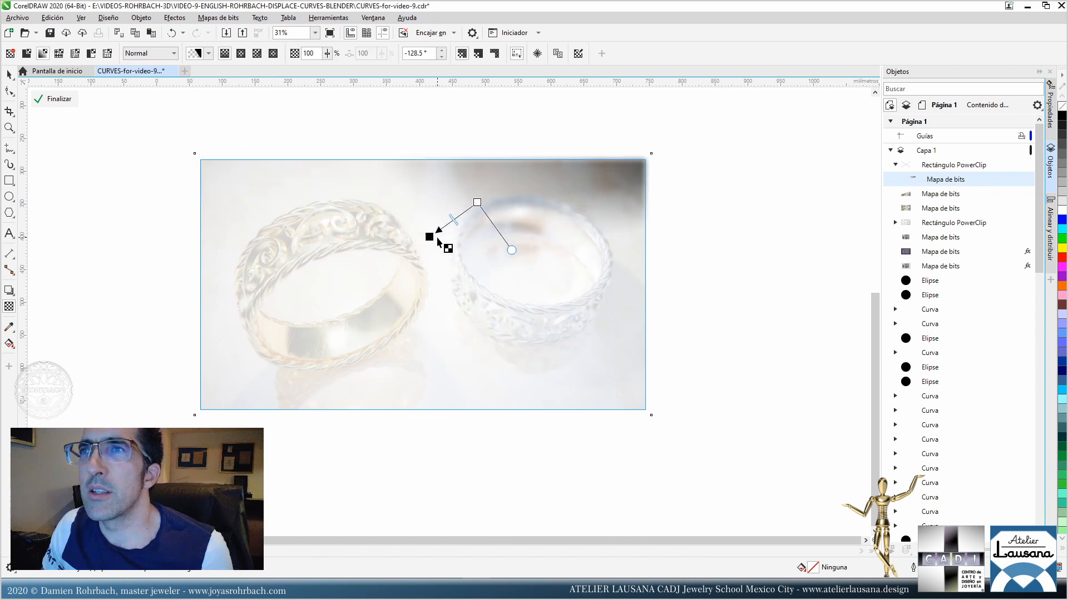
drag(477, 203, 462, 205)
drag(429, 237, 424, 247)
click(224, 18)
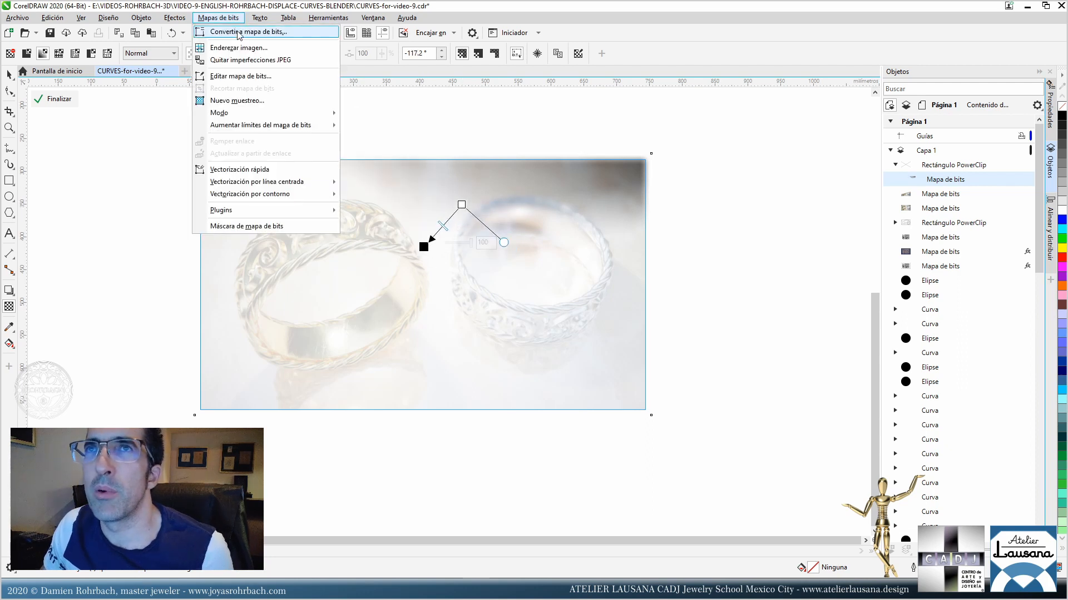
click(238, 31)
click(552, 355)
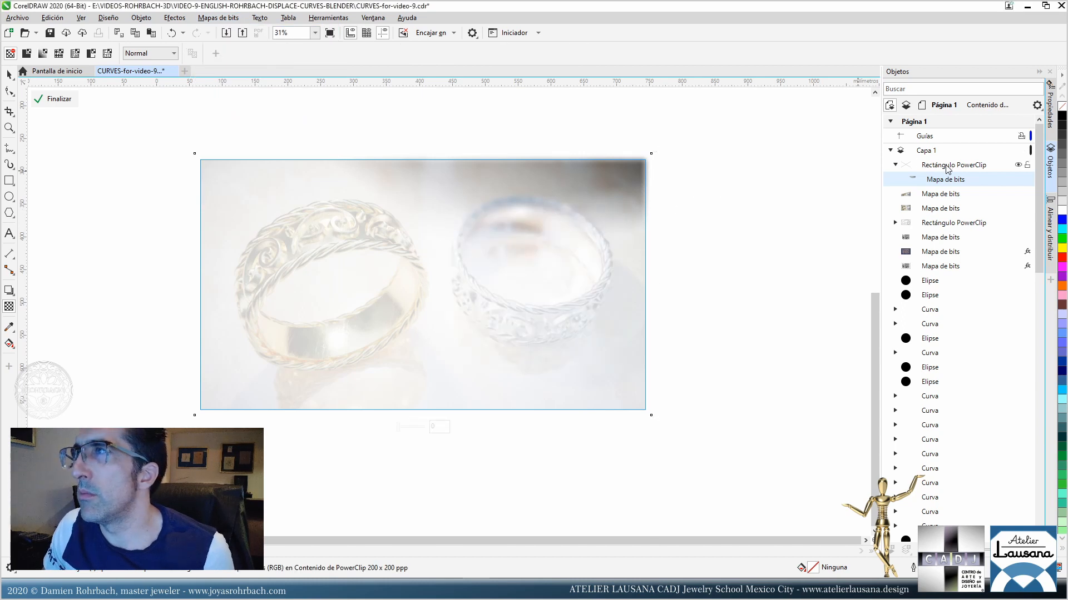
Finish editing the rectangle PowerClip and try a linear transparency on it from above the white gold ring down into its opening.
right_click(625, 241)
click(651, 246)
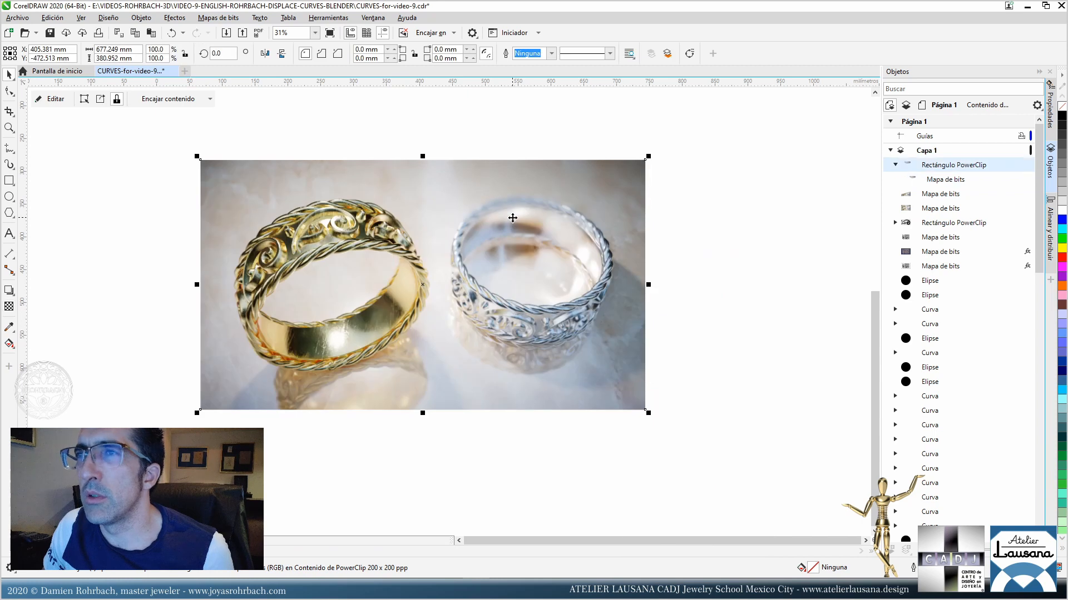
click(9, 306)
drag(529, 189, 519, 245)
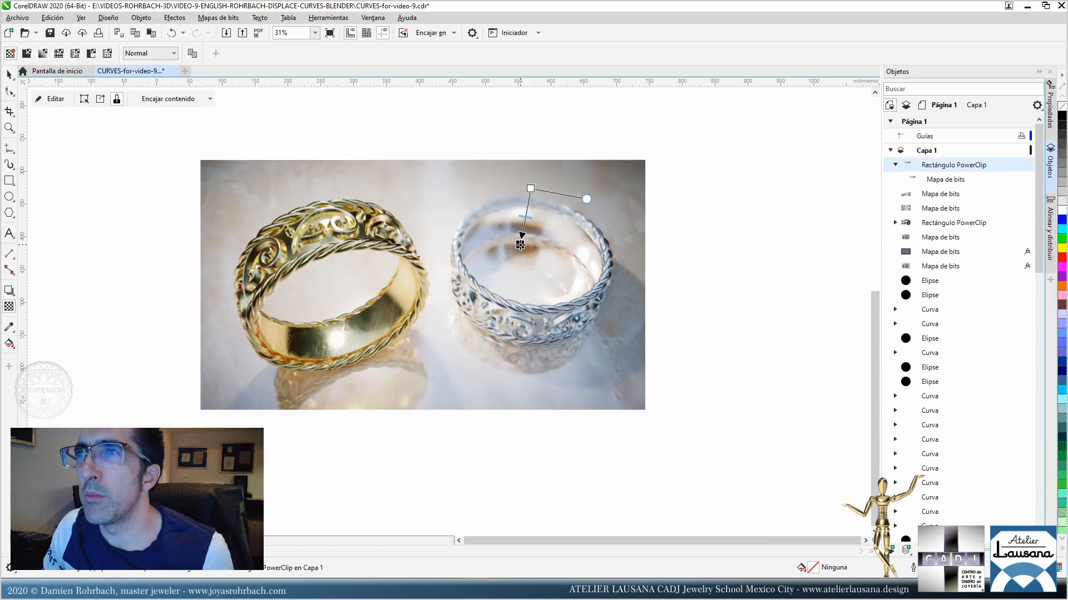
key(ctrl+z)
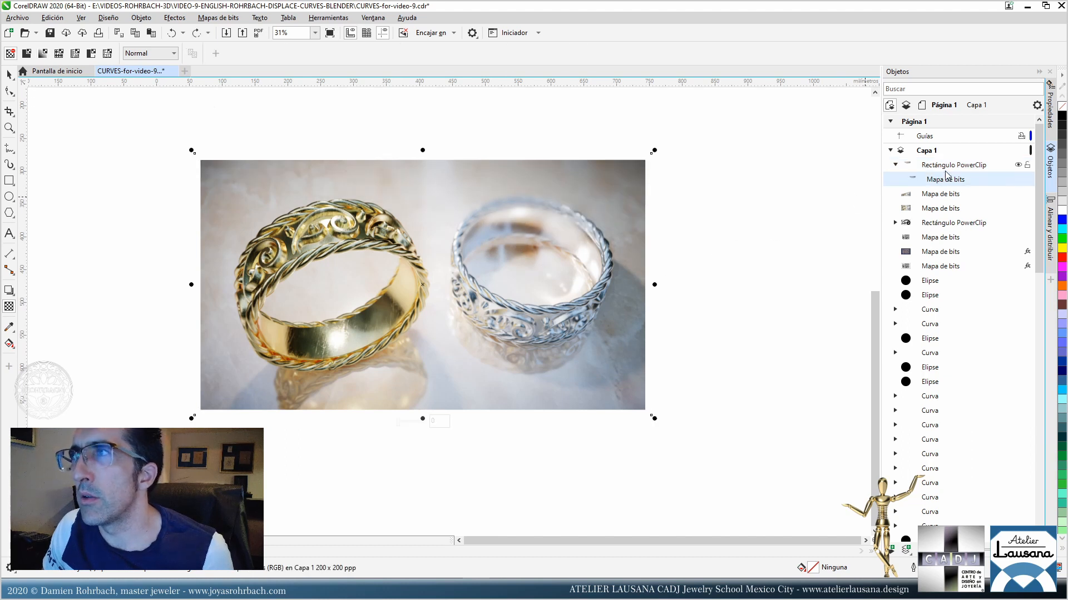
Fade the blurred bitmap inside the rectangle PowerClip with a linear transparency at about -95.6° from above the white gold ring, and finish editing.
right_click(920, 166)
click(945, 186)
click(545, 203)
drag(556, 138, 532, 249)
drag(561, 137, 543, 181)
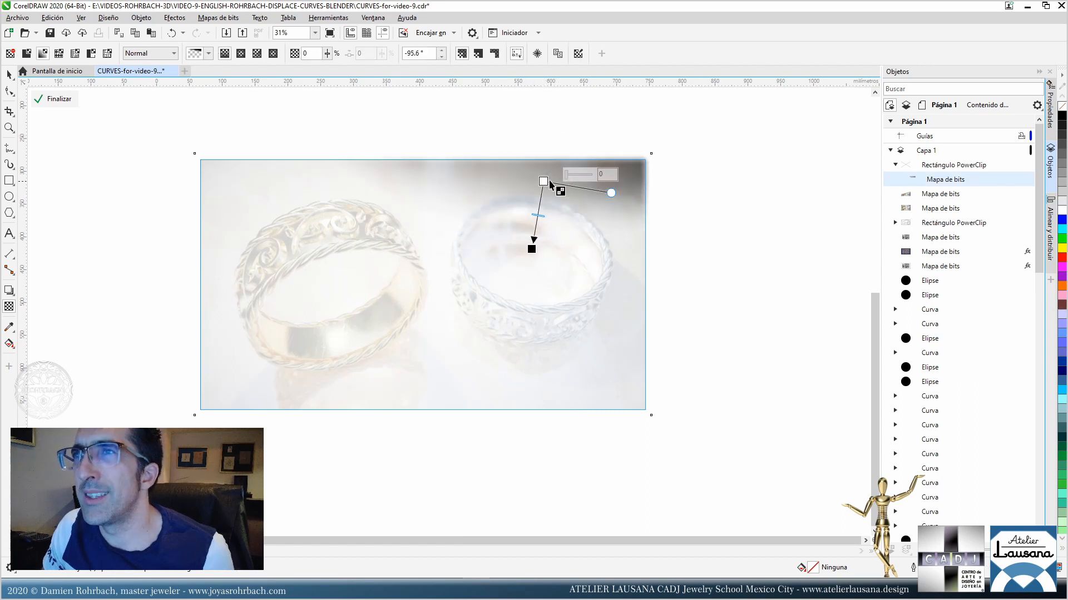
click(947, 165)
right_click(948, 166)
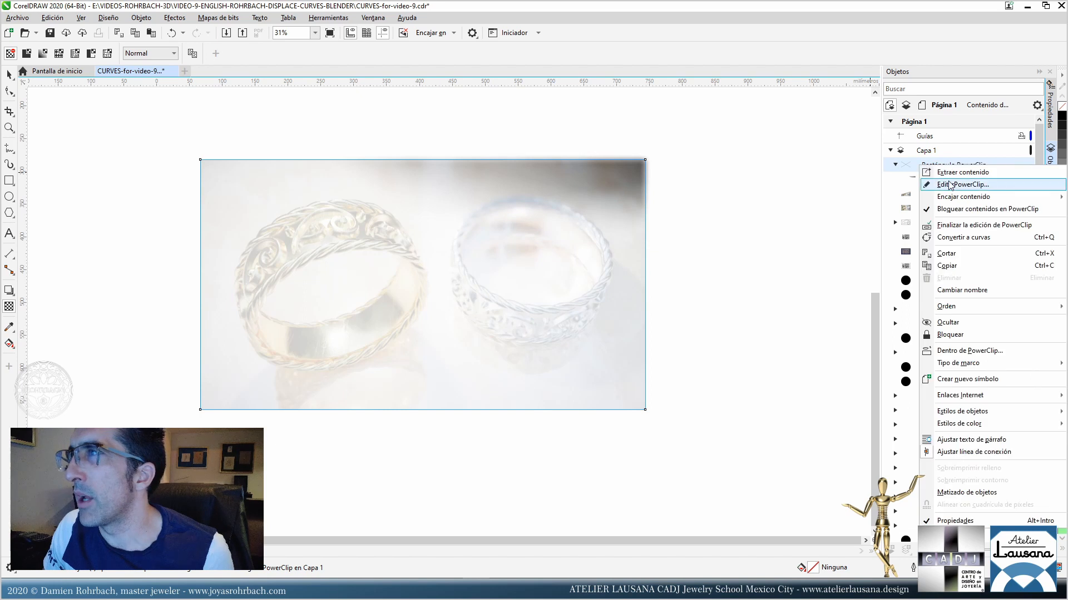
click(944, 226)
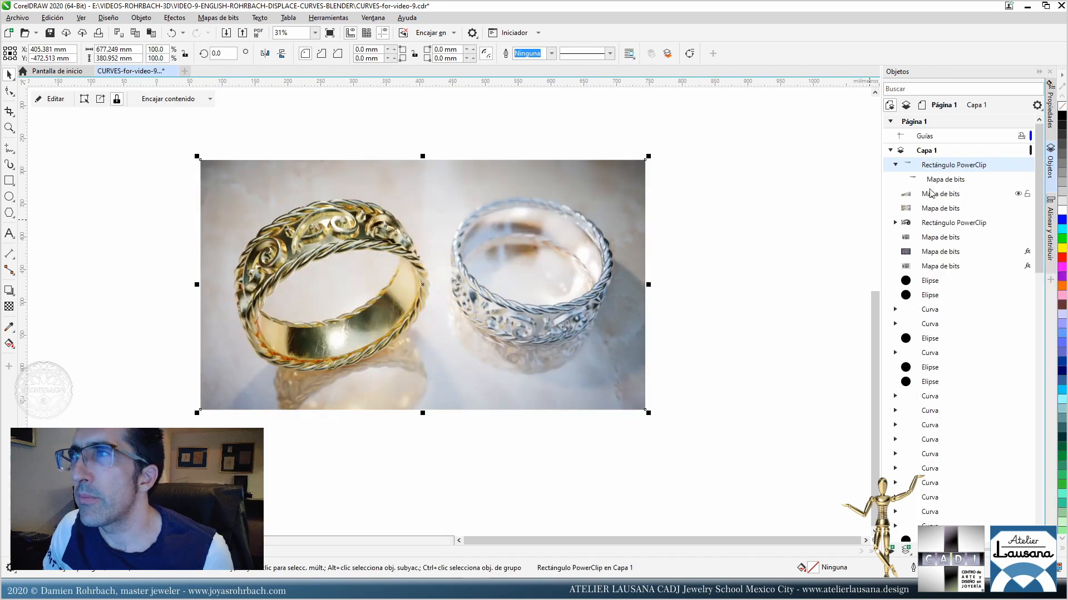
Reposition the blurred bitmap's linear transparency to run from the white gold ring's upper-left rim down to the lower part of its opening.
click(940, 179)
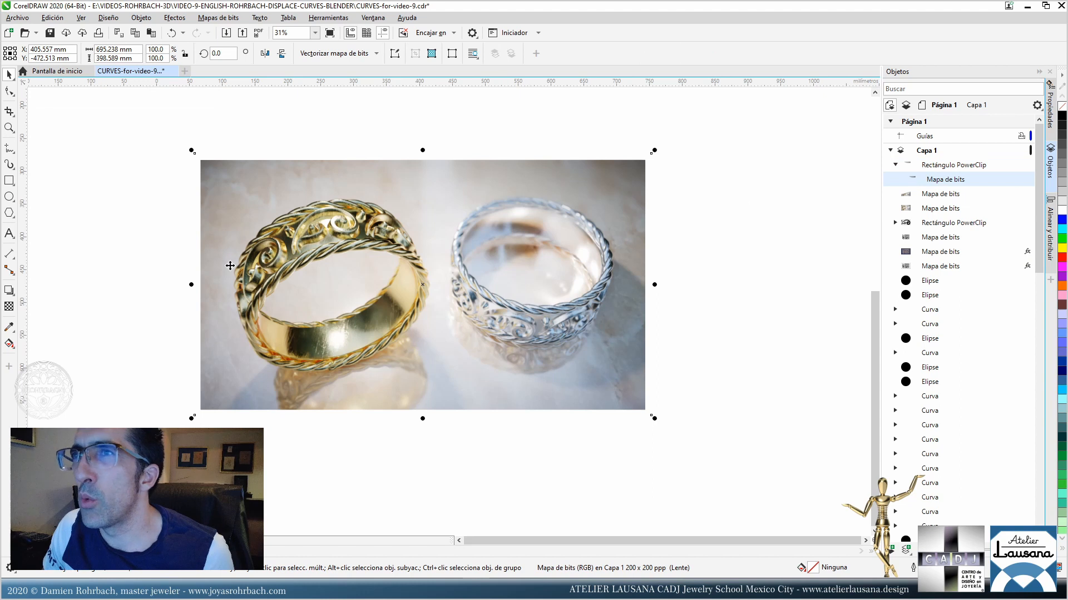
click(10, 306)
scroll(486, 219, up, 4)
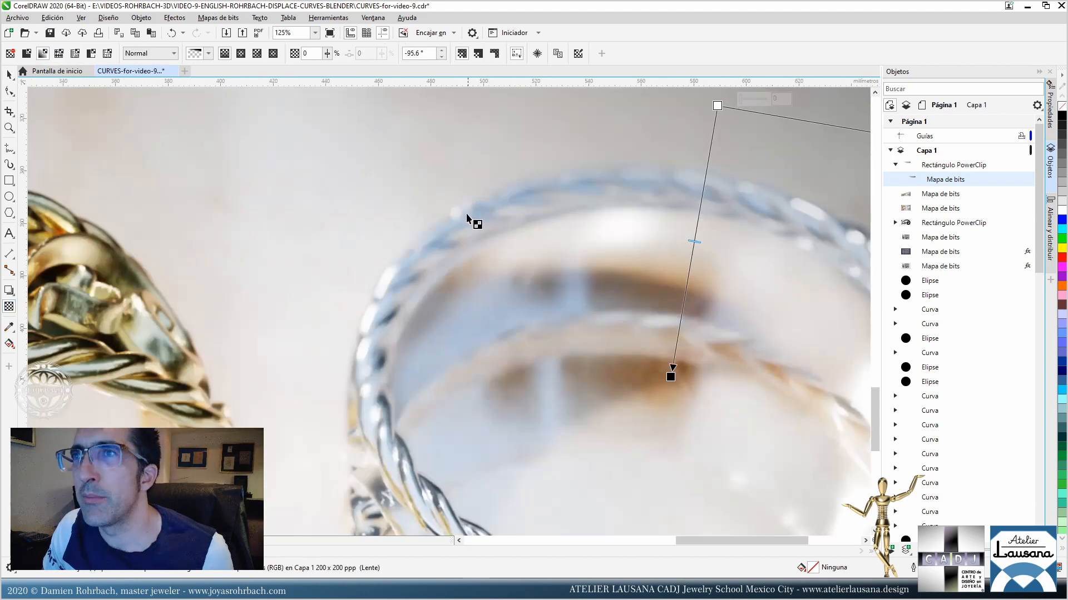
scroll(507, 226, down, 2)
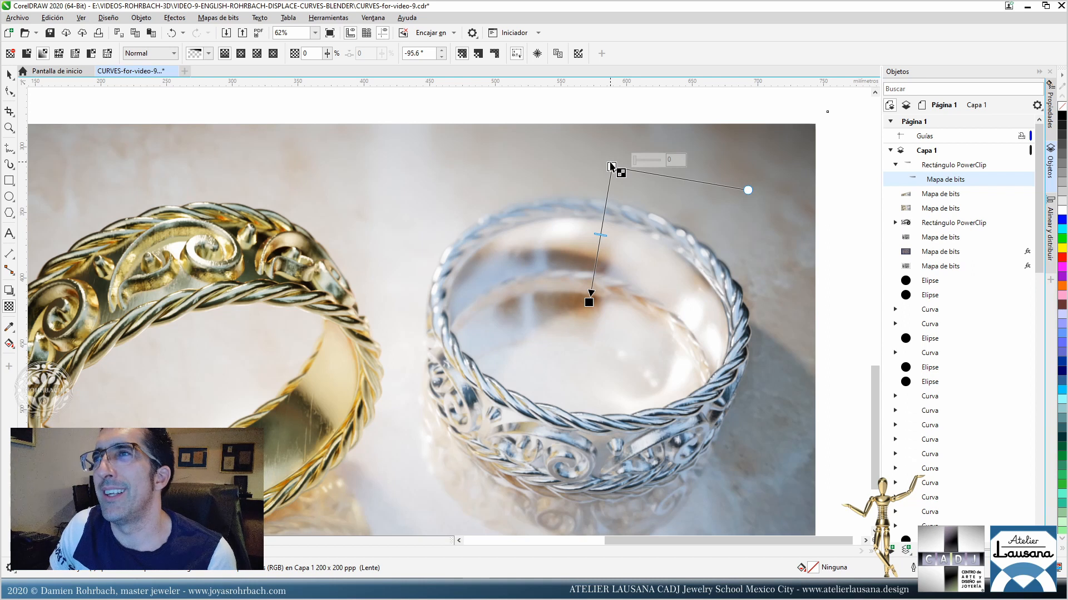
drag(612, 167, 549, 192)
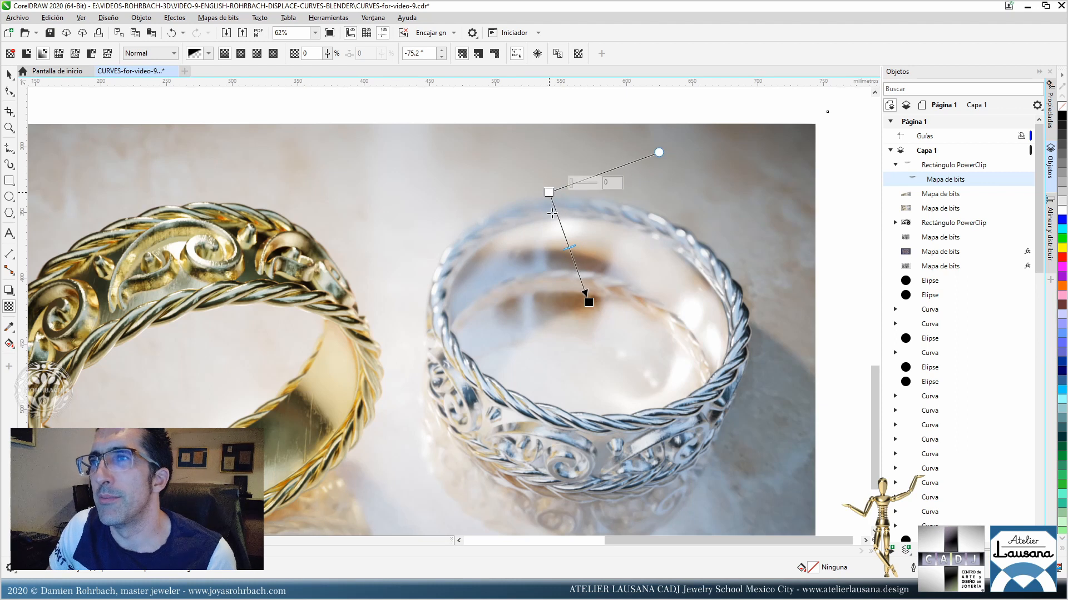
drag(590, 304, 563, 354)
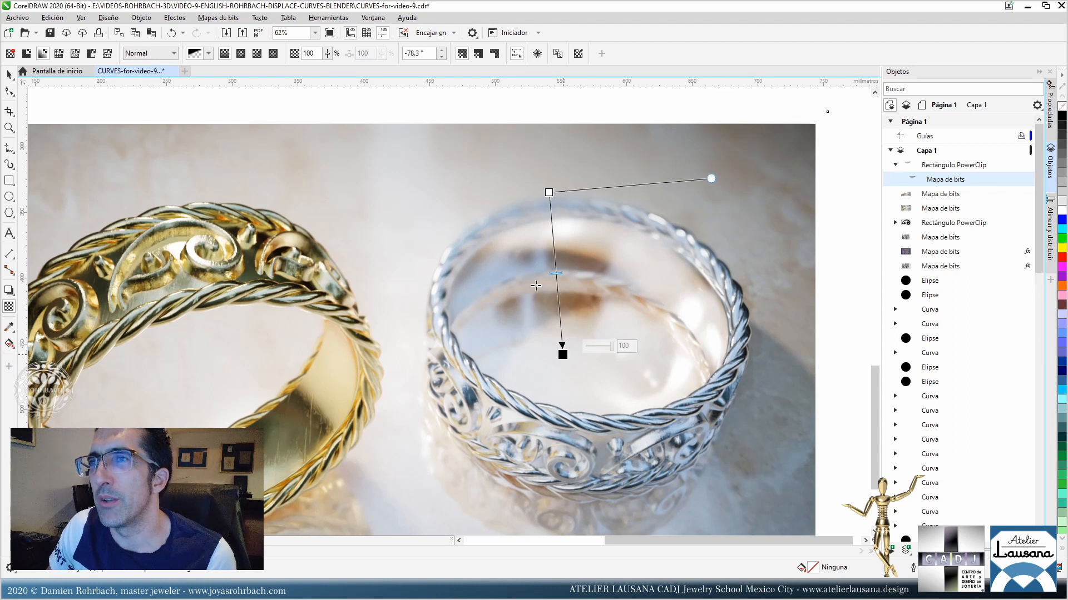
drag(552, 190, 491, 212)
Deselect the blurred bitmap, save the CURVES-for-video-9.cdr document and review the blended rings image.
click(9, 75)
click(49, 96)
scroll(661, 245, down, 3)
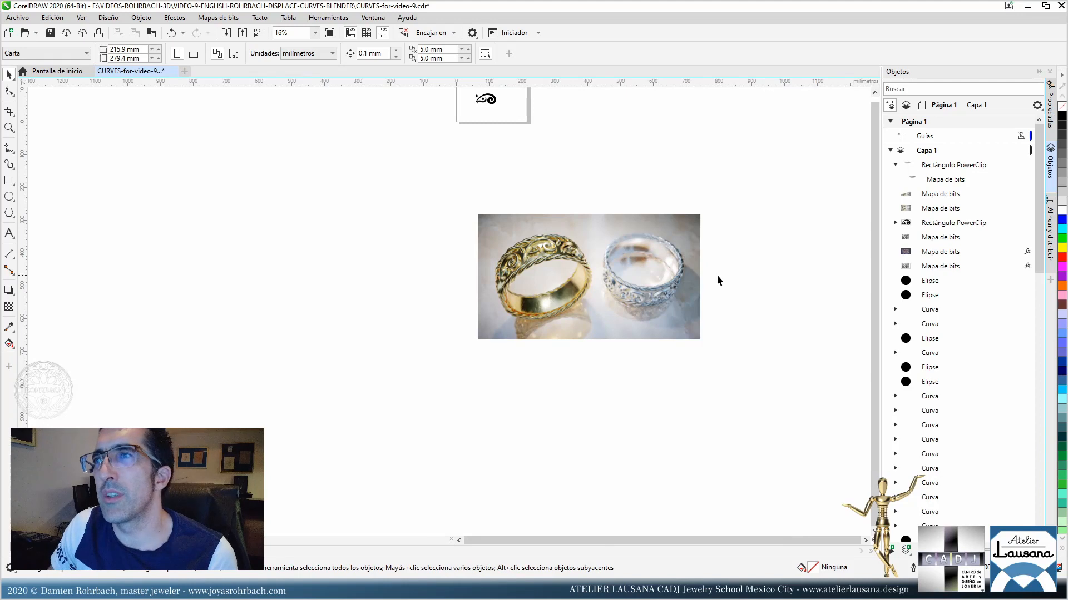
key(ctrl+s)
scroll(715, 267, up, 3)
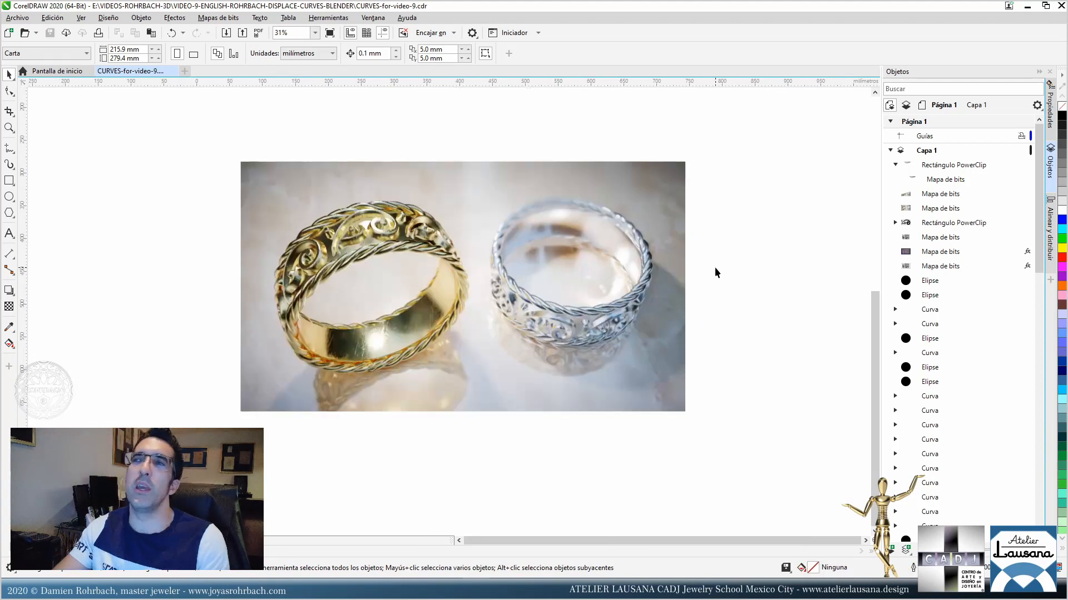
scroll(715, 272, down, 3)
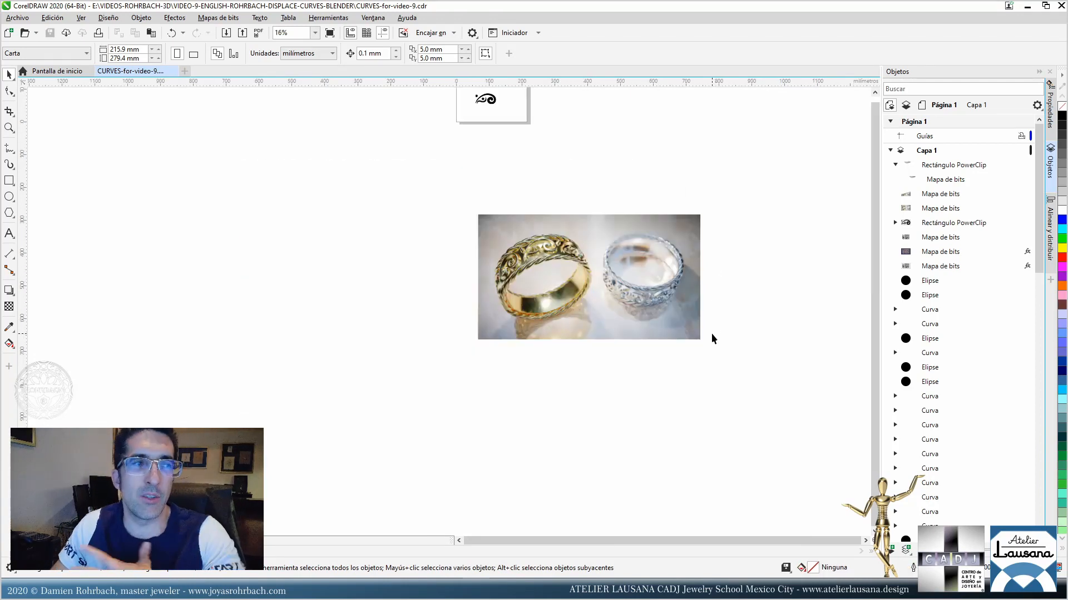